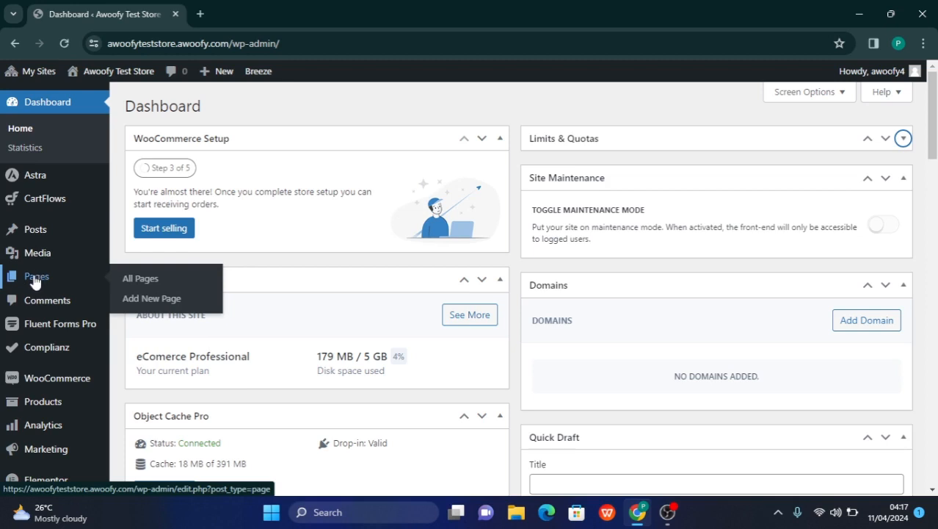
# Add a new page titled "Test for Training" and publish it
pyautogui.click(151, 300)
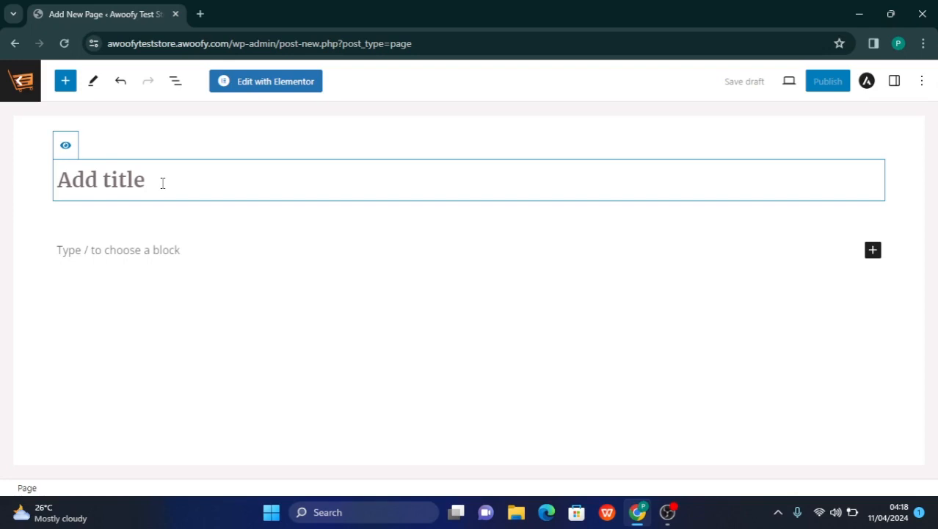
pyautogui.write('Te')
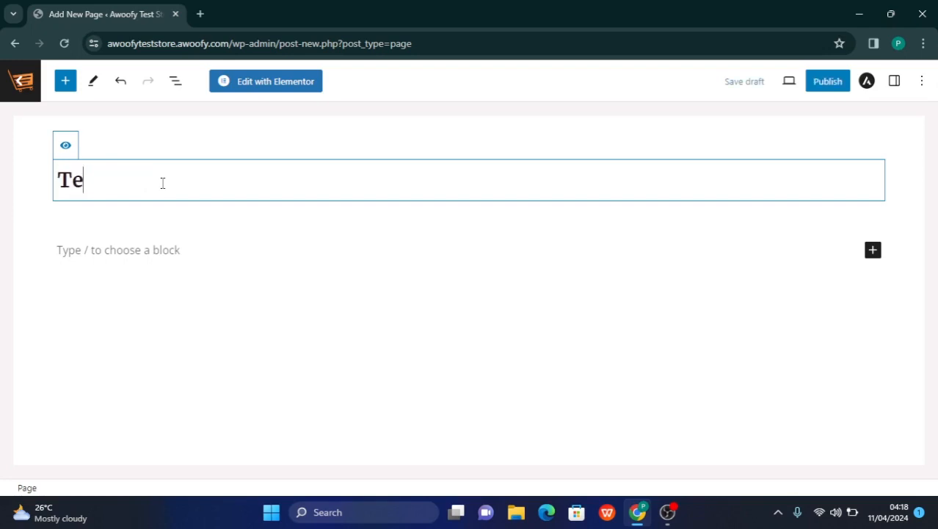
pyautogui.write('st for Training')
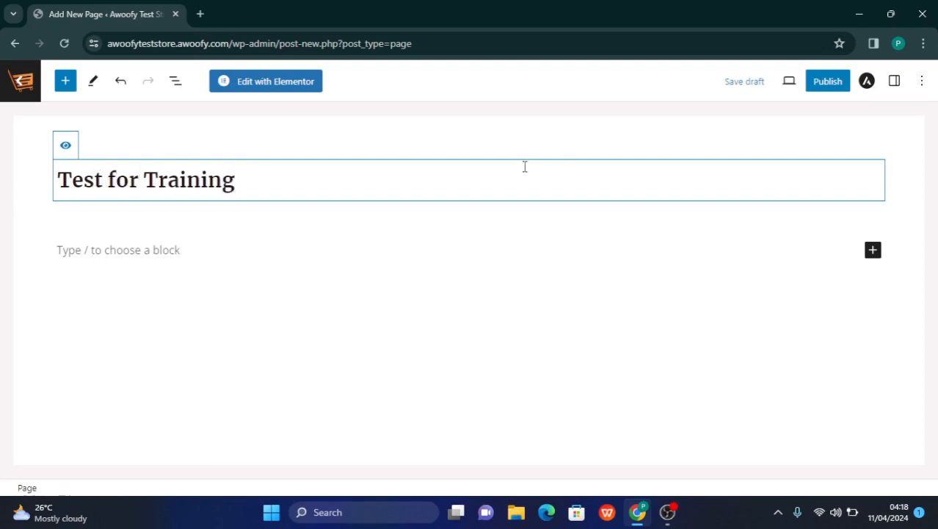
pyautogui.click(827, 83)
pyautogui.click(808, 80)
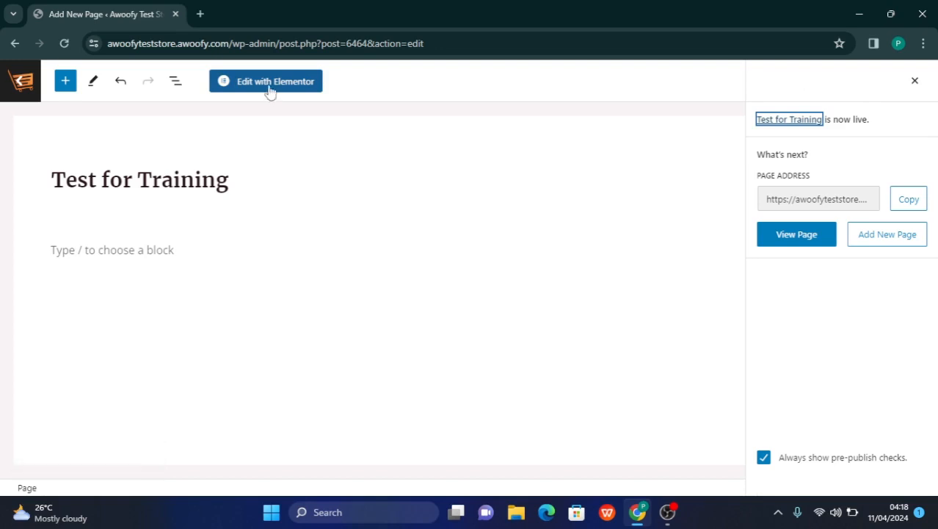
# Open the page in the Elementor editor at 100% zoom, and close the notification pop-up and the Navigator
pyautogui.click(266, 82)
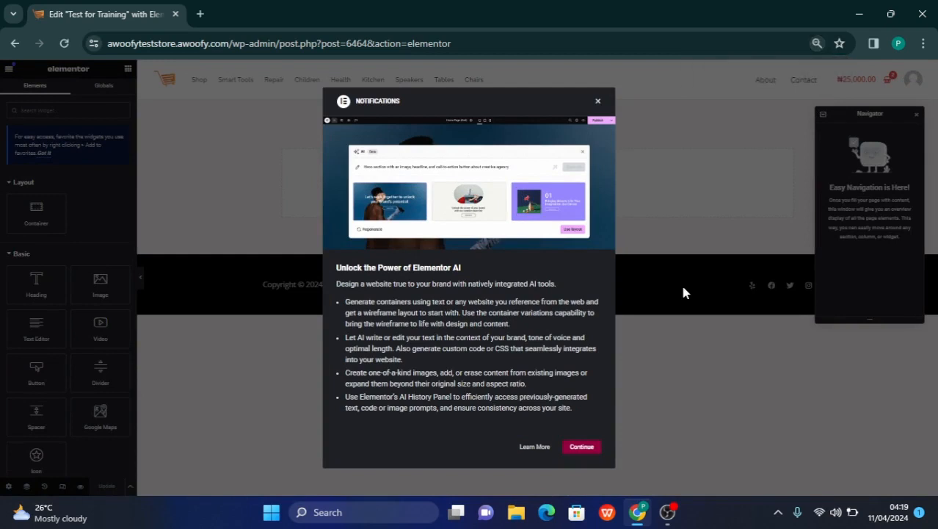
pyautogui.click(598, 104)
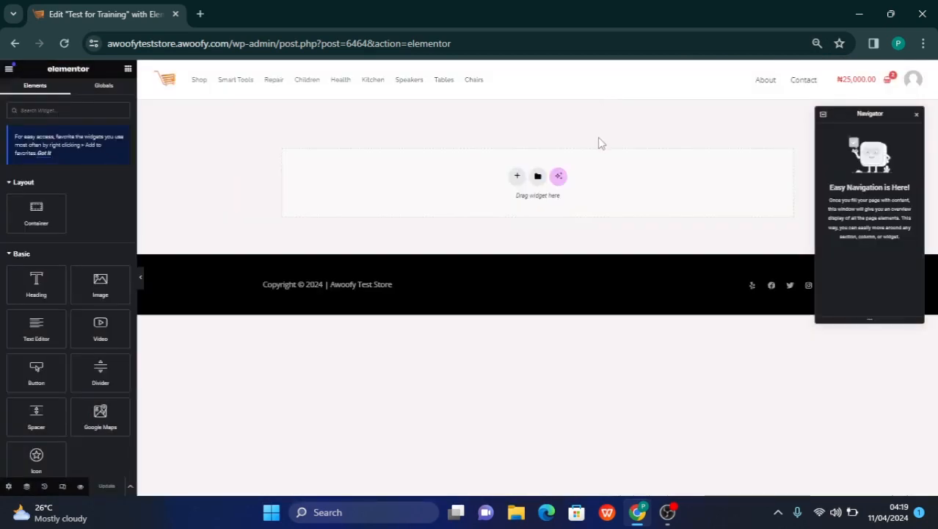
pyautogui.hotkey('ctrl', '+')
pyautogui.hotkey('ctrl', '+')
pyautogui.hotkey('ctrl', '+')
pyautogui.click(824, 74)
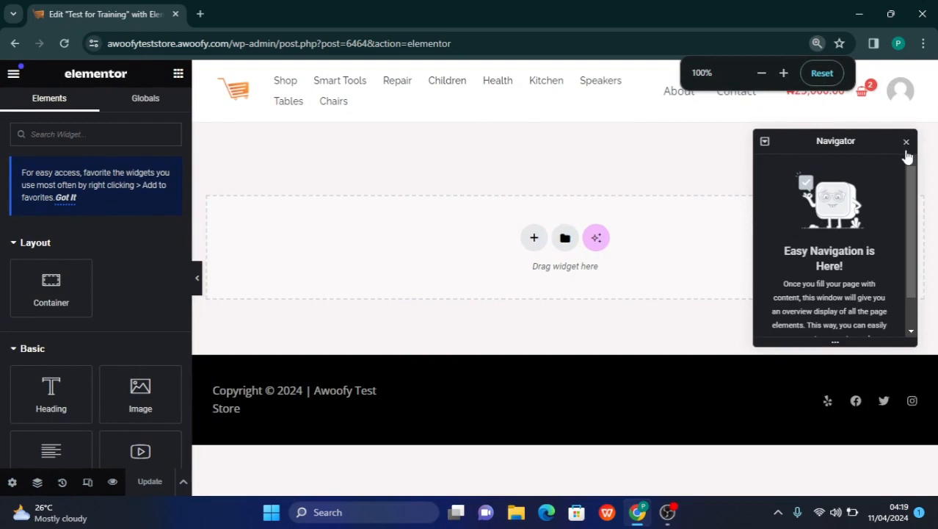
pyautogui.click(906, 142)
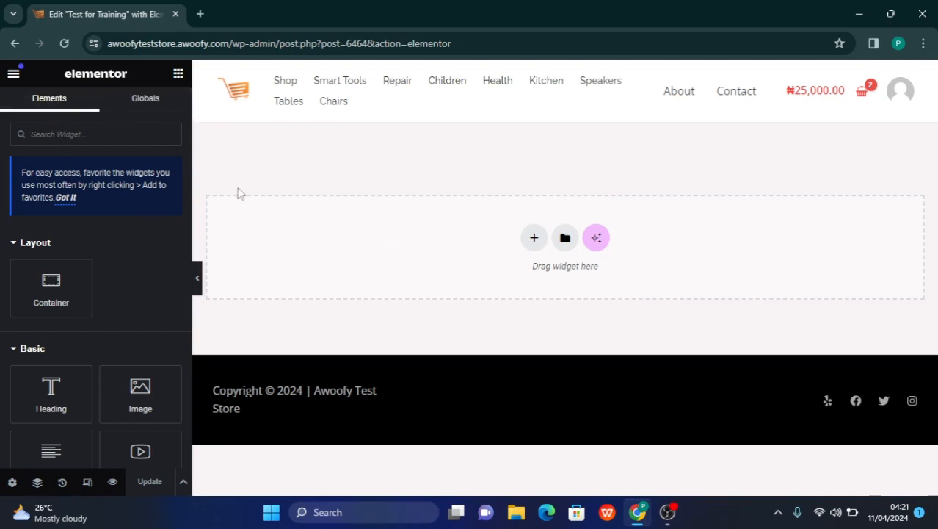
# Look over the Globals section, the editor's settings menu, and the available Layout, Basic and Pro widgets
pyautogui.click(139, 106)
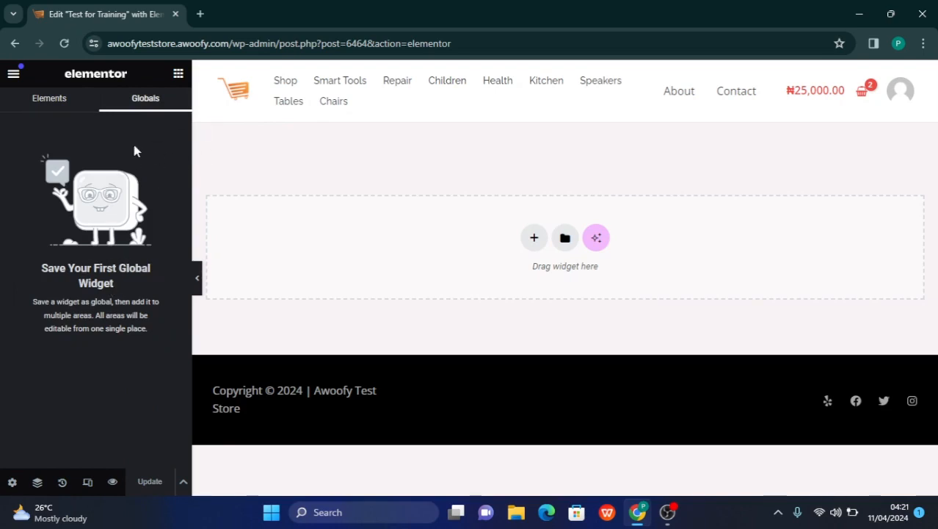
pyautogui.click(47, 107)
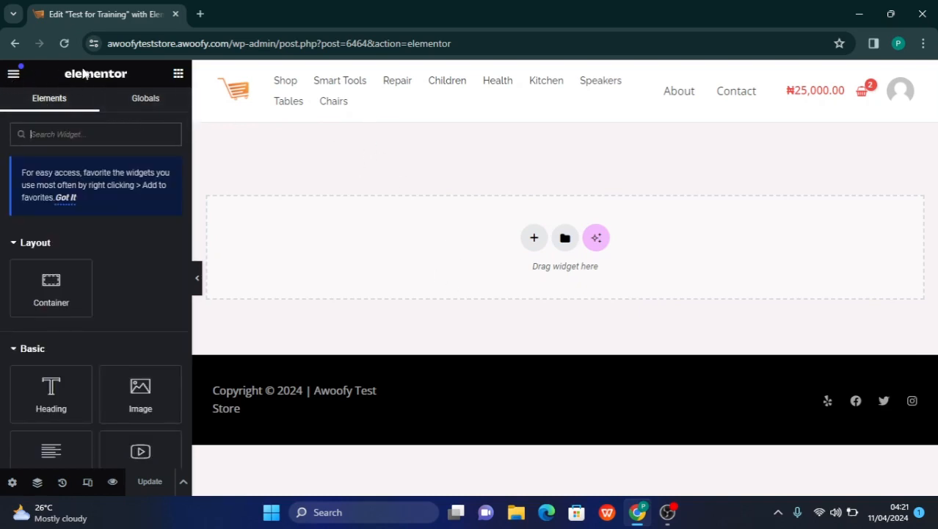
pyautogui.click(14, 75)
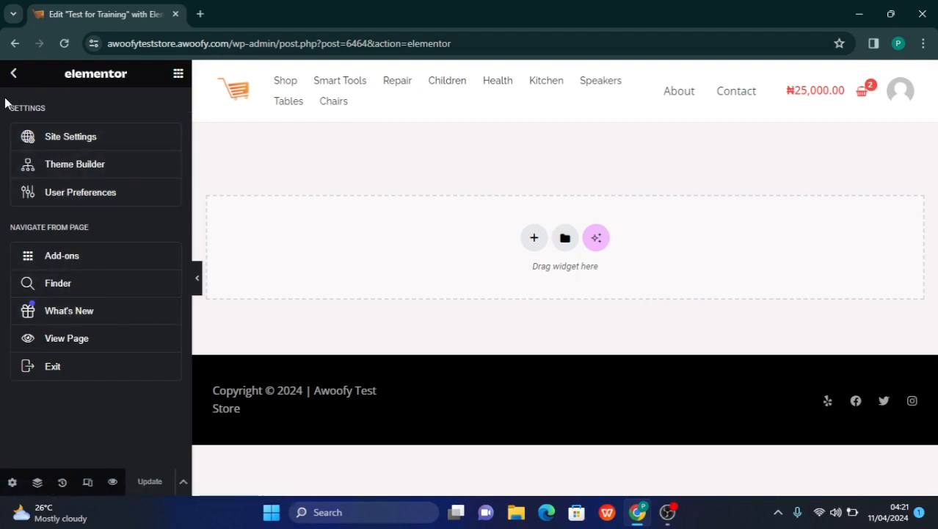
pyautogui.click(13, 73)
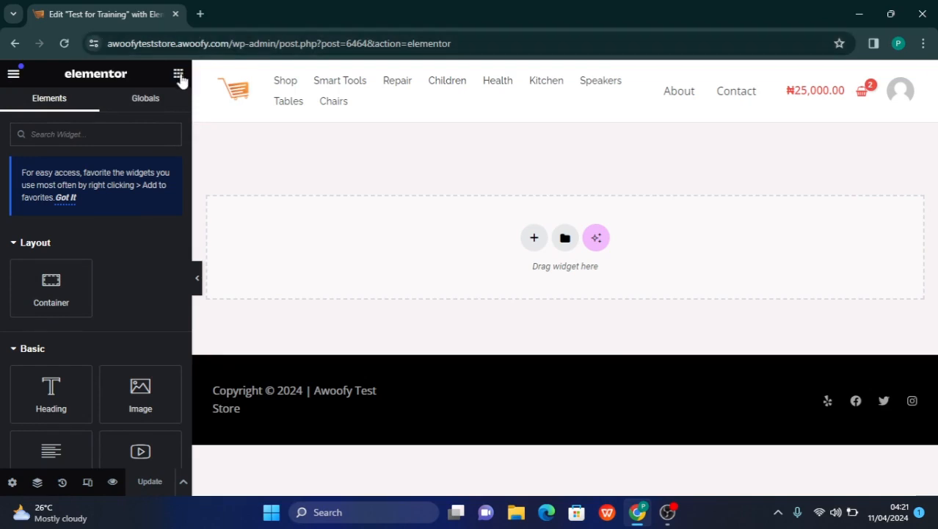
pyautogui.scroll(-8, 96, 375)
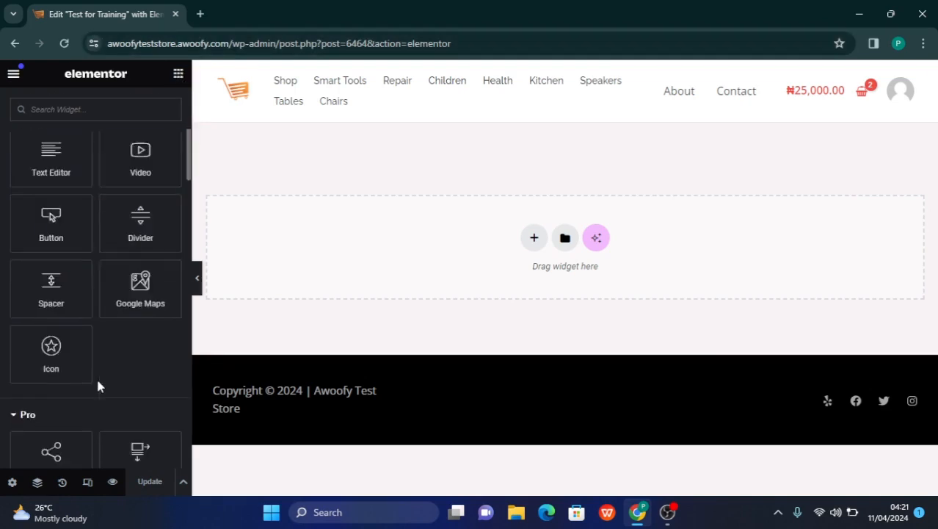
pyautogui.scroll(-7, 96, 376)
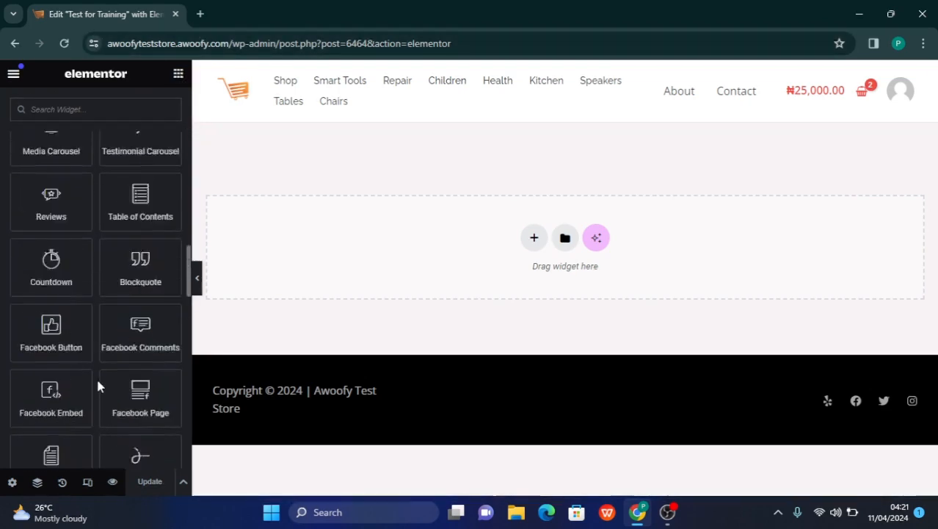
pyautogui.scroll(15, 96, 376)
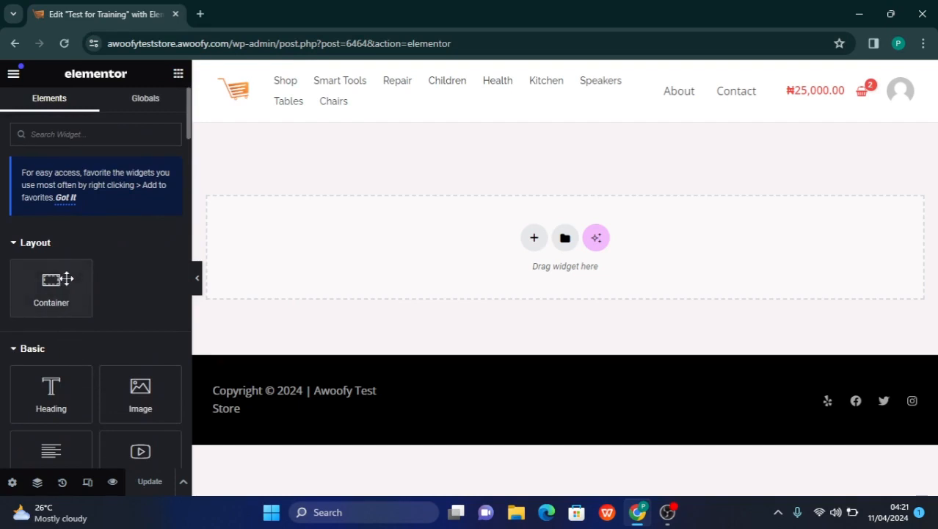
pyautogui.scroll(-2, 64, 353)
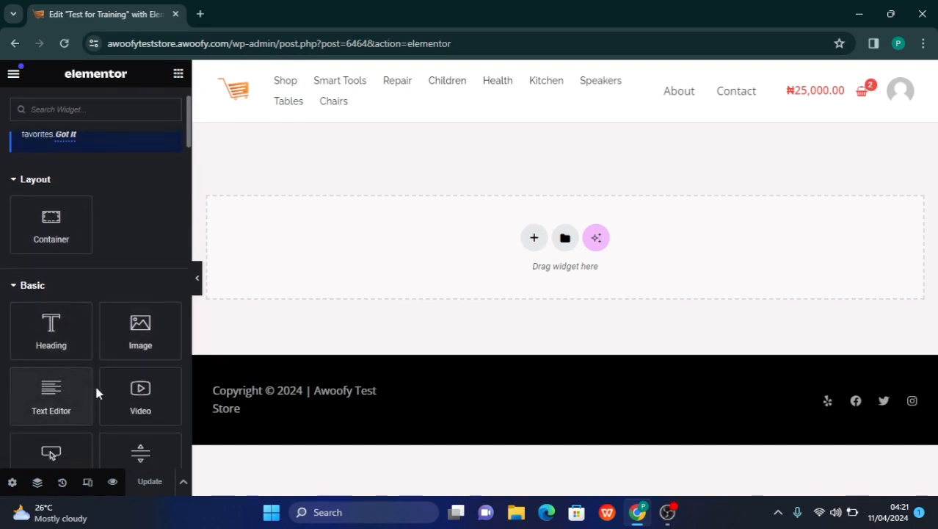
pyautogui.scroll(-4, 133, 397)
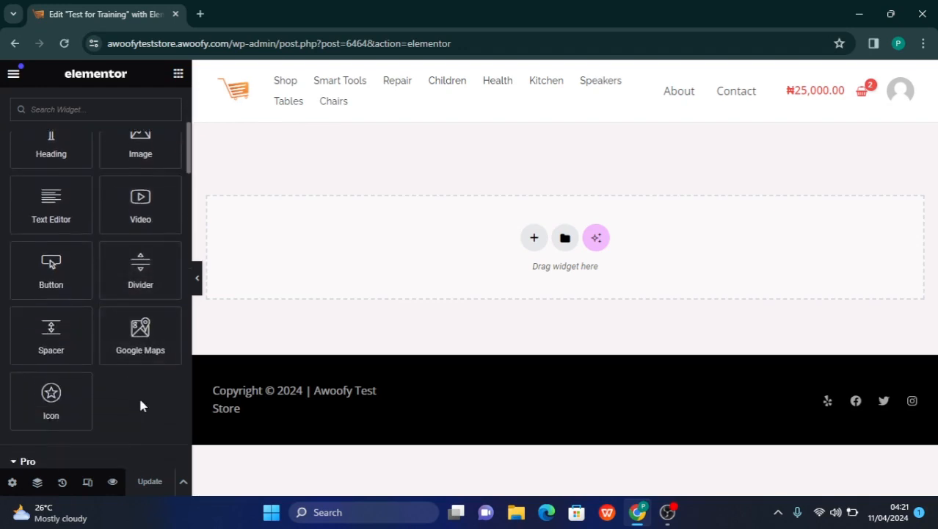
pyautogui.scroll(-3, 140, 401)
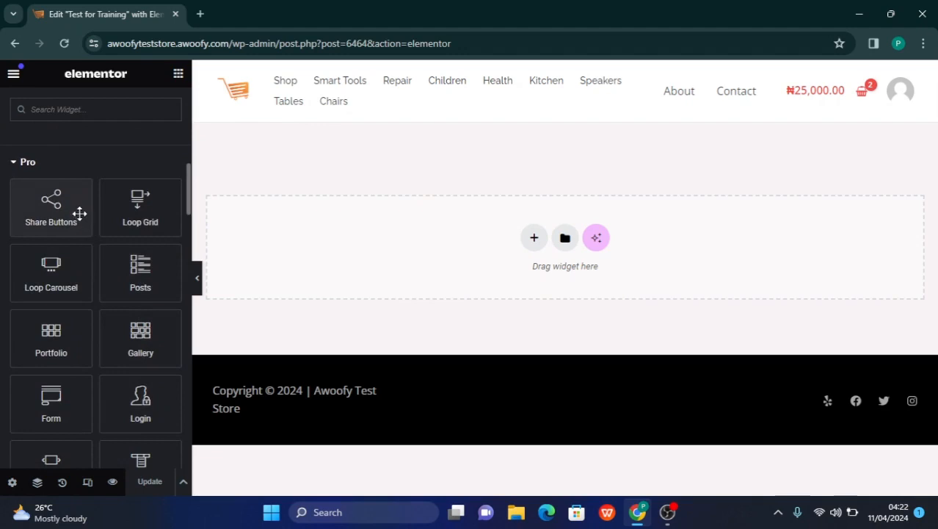
pyautogui.scroll(7, 81, 213)
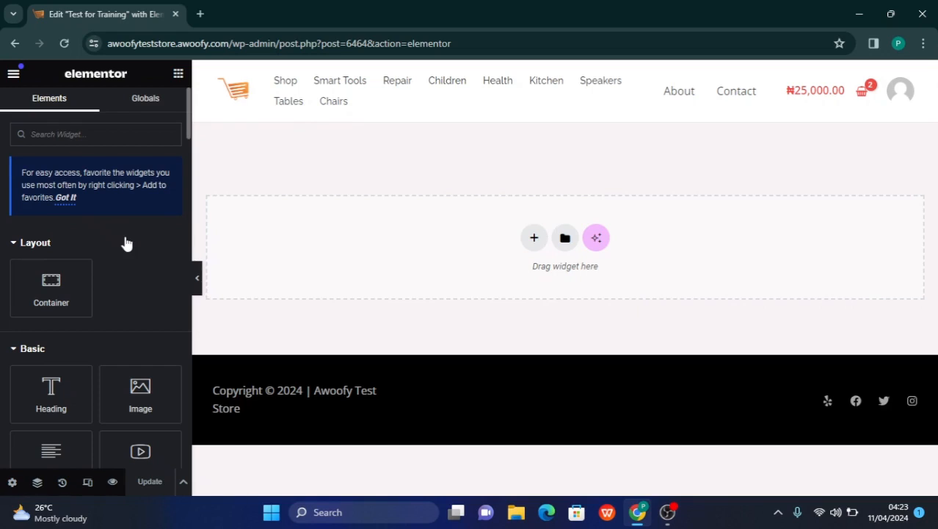
# Add two single-column containers with a downward direction to the page, one below the other
pyautogui.click(535, 240)
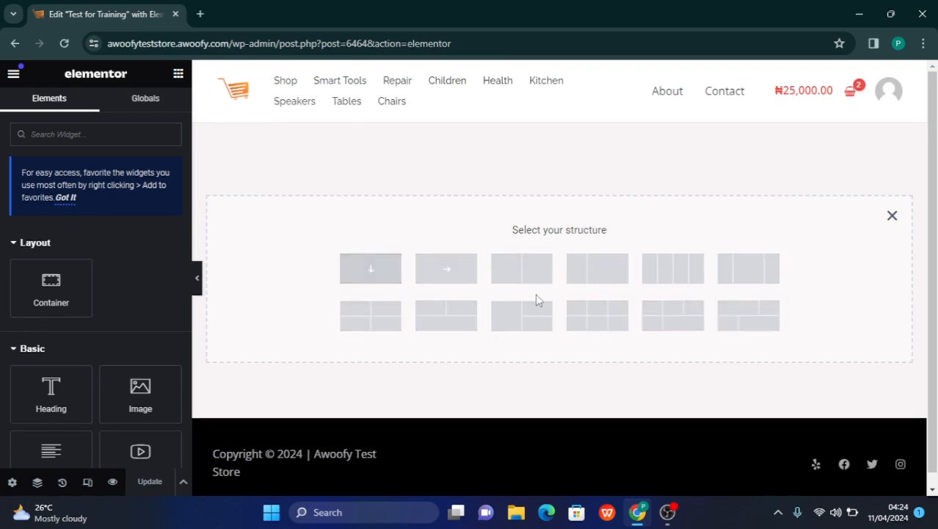
pyautogui.click(370, 269)
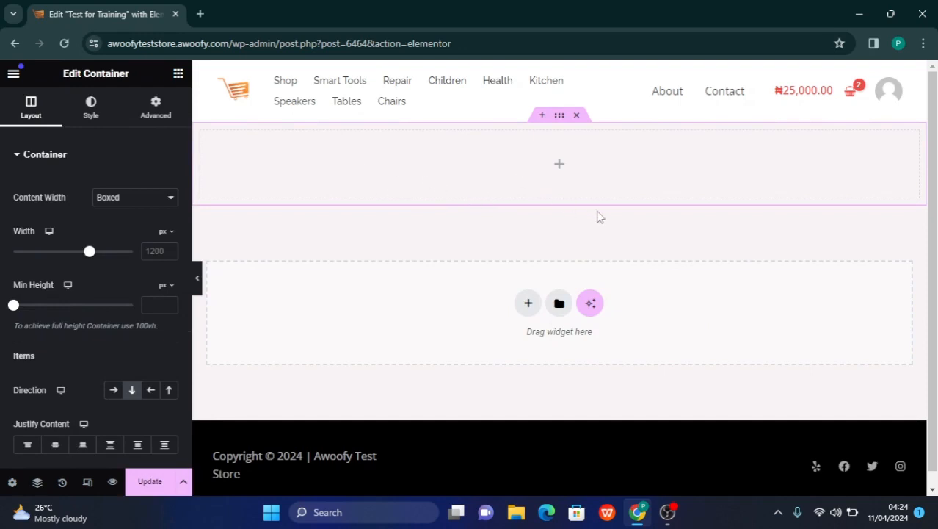
pyautogui.click(528, 303)
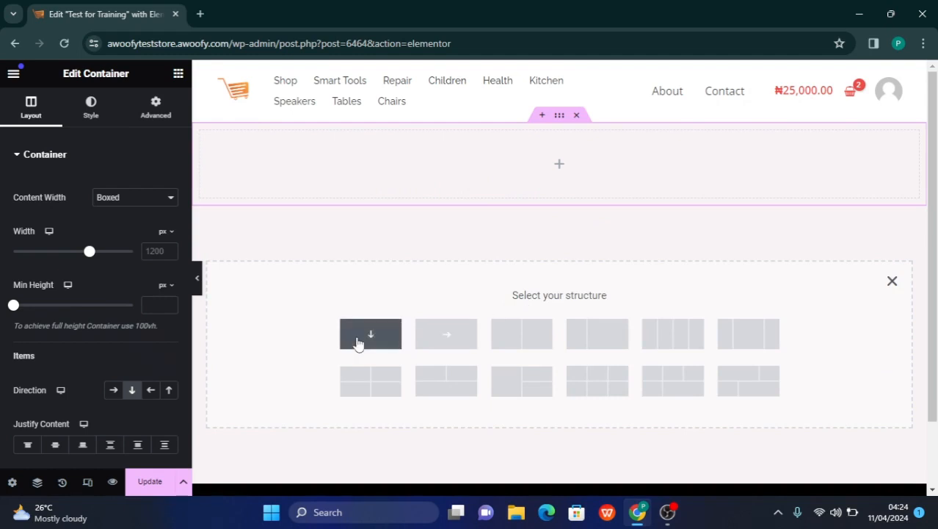
pyautogui.click(358, 343)
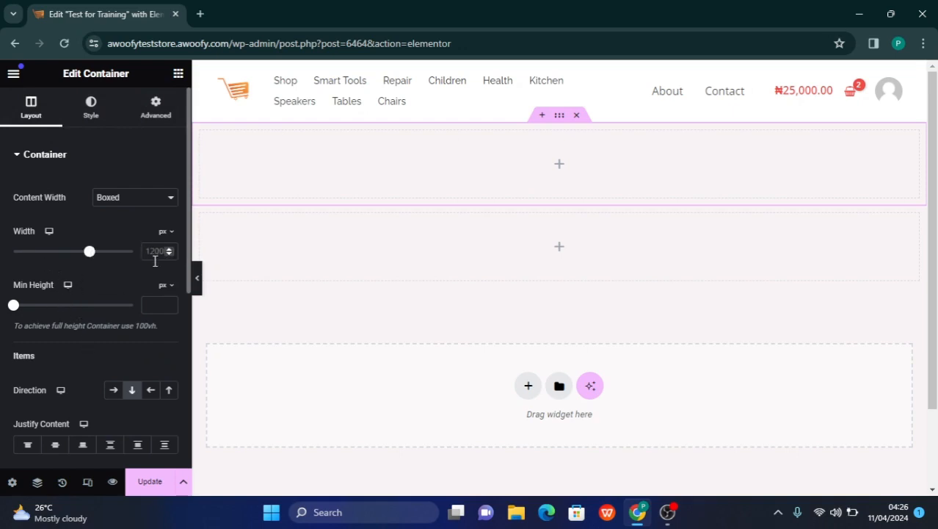
# Examine the Style and Advanced settings of the upper container and the Layout and Advanced settings of the lower one
pyautogui.click(90, 111)
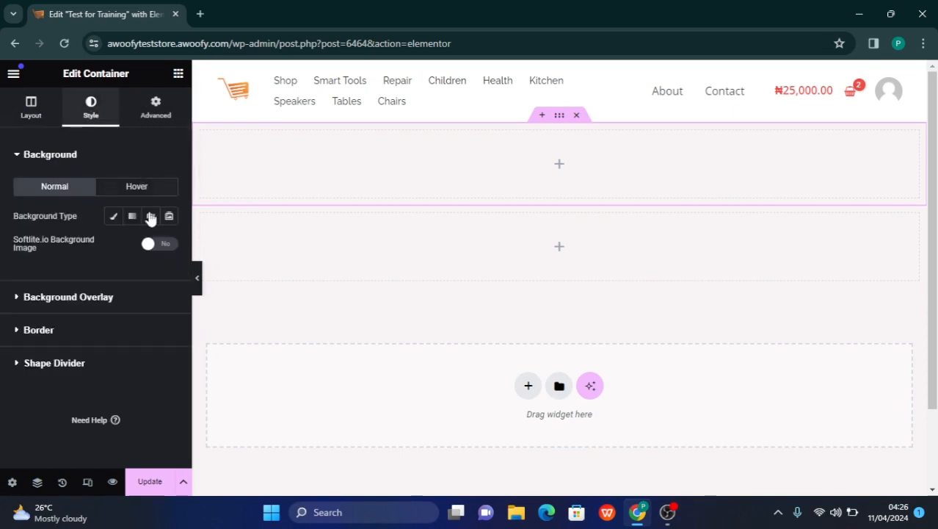
pyautogui.click(139, 124)
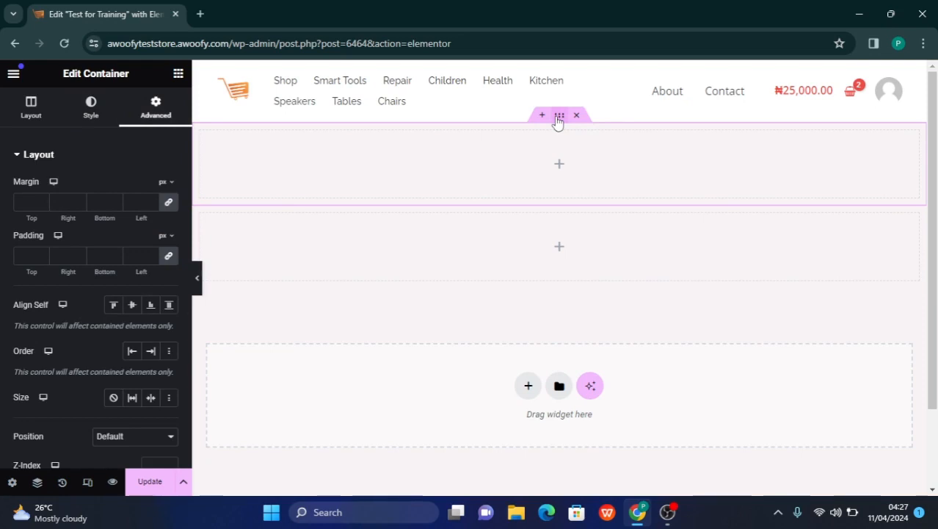
pyautogui.moveTo(564, 230)
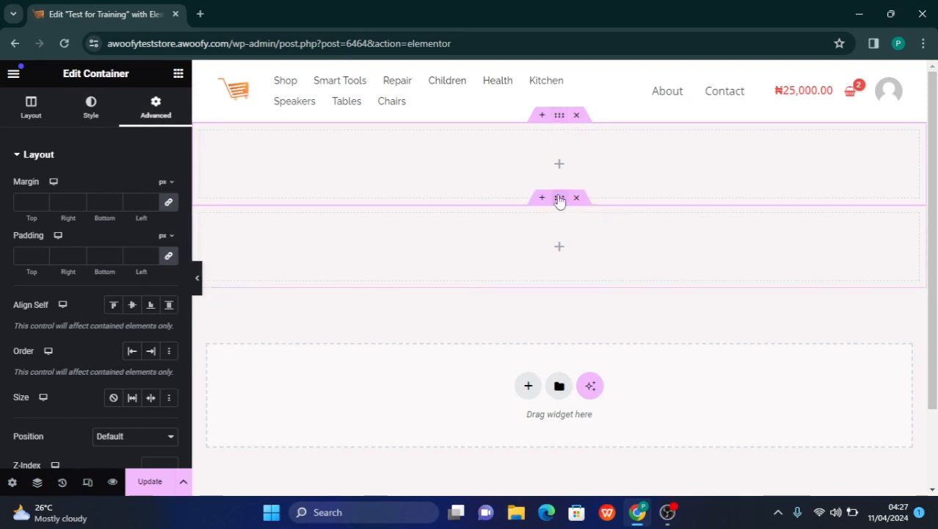
pyautogui.click(560, 200)
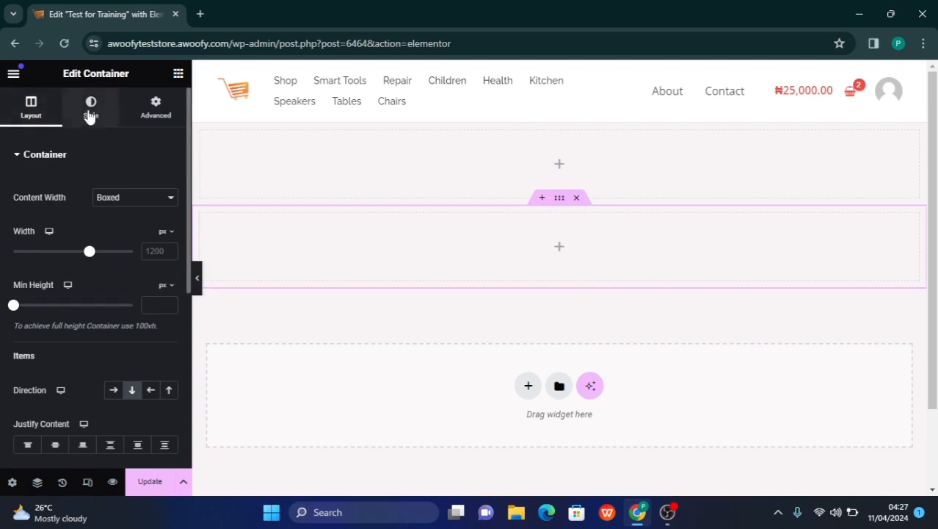
pyautogui.click(157, 109)
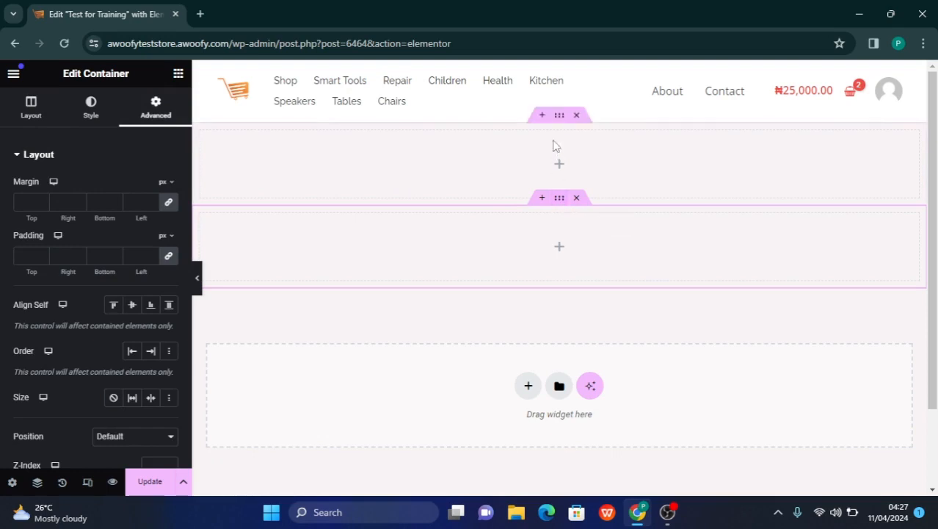
pyautogui.click(558, 117)
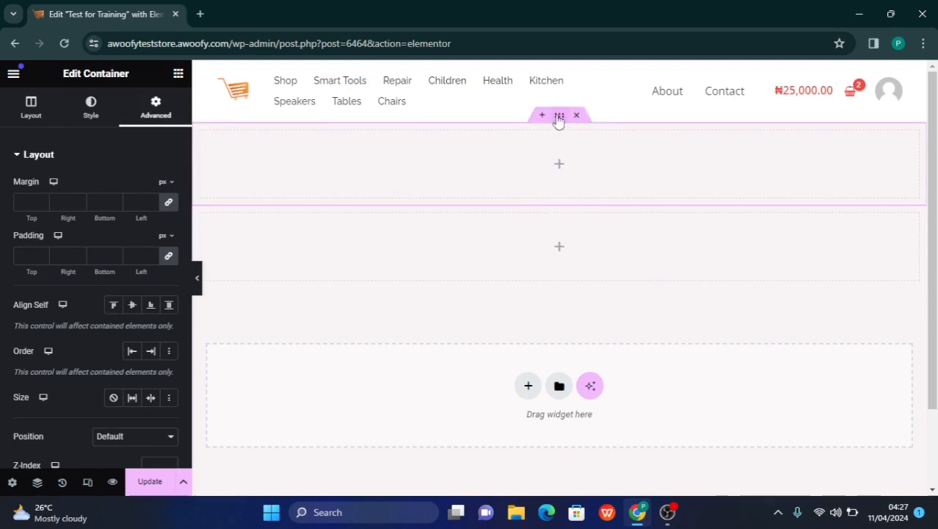
# Adjust the upper container's width in its layout settings and choose its content width mode
pyautogui.click(31, 106)
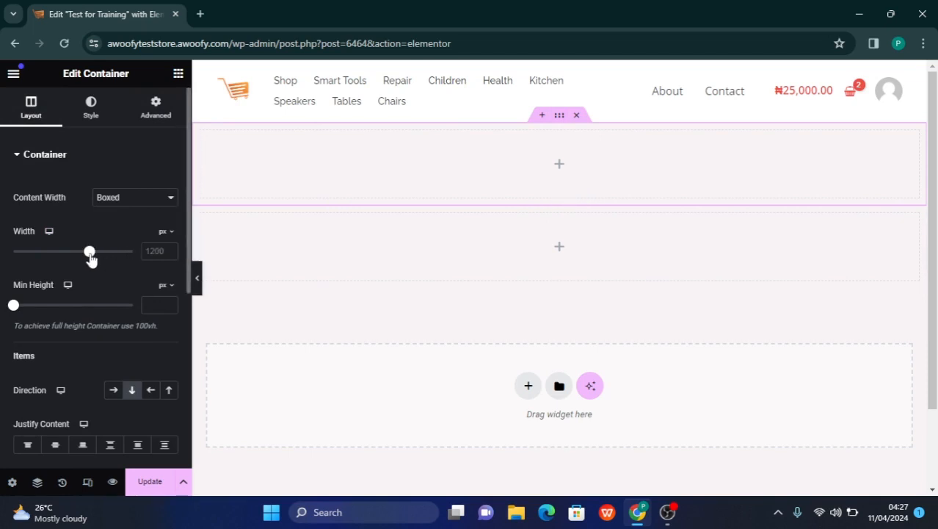
pyautogui.moveTo(90, 252)
pyautogui.mouseDown()
pyautogui.moveTo(78, 253)
pyautogui.moveTo(123, 253)
pyautogui.moveTo(161, 268)
pyautogui.moveTo(76, 257)
pyautogui.mouseUp()
pyautogui.moveTo(72, 254); pyautogui.dragTo(132, 251)
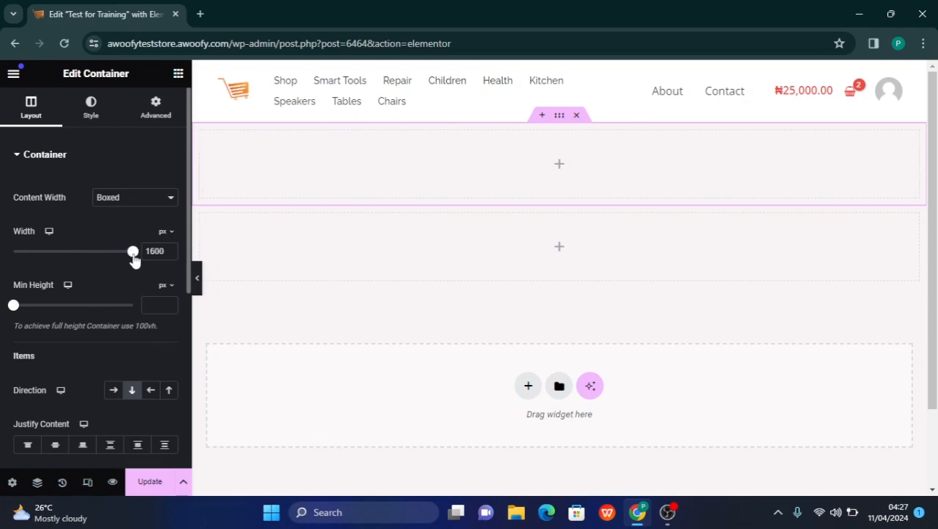
pyautogui.click(109, 199)
pyautogui.click(109, 221)
# Give the upper container a classic background overlay with the dark red colour #7A1A1A
pyautogui.click(91, 117)
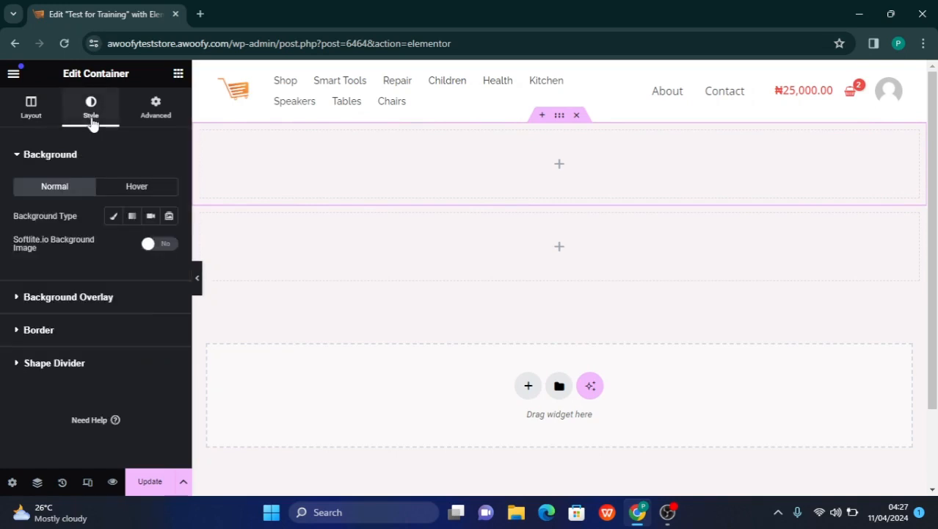
pyautogui.click(84, 297)
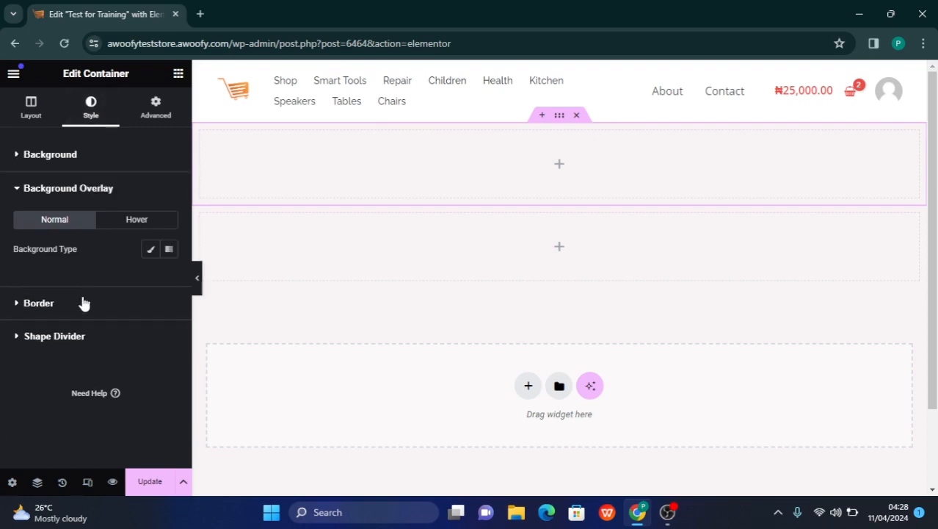
pyautogui.click(149, 252)
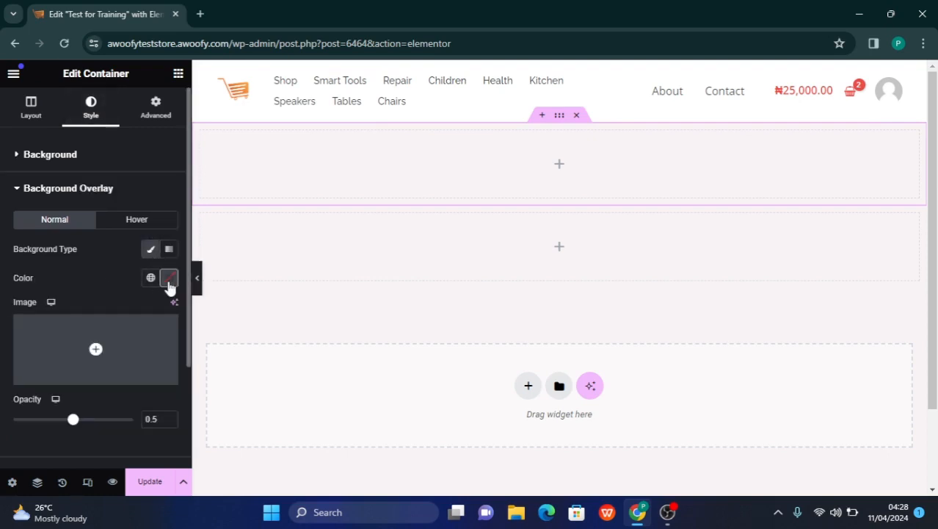
pyautogui.click(169, 284)
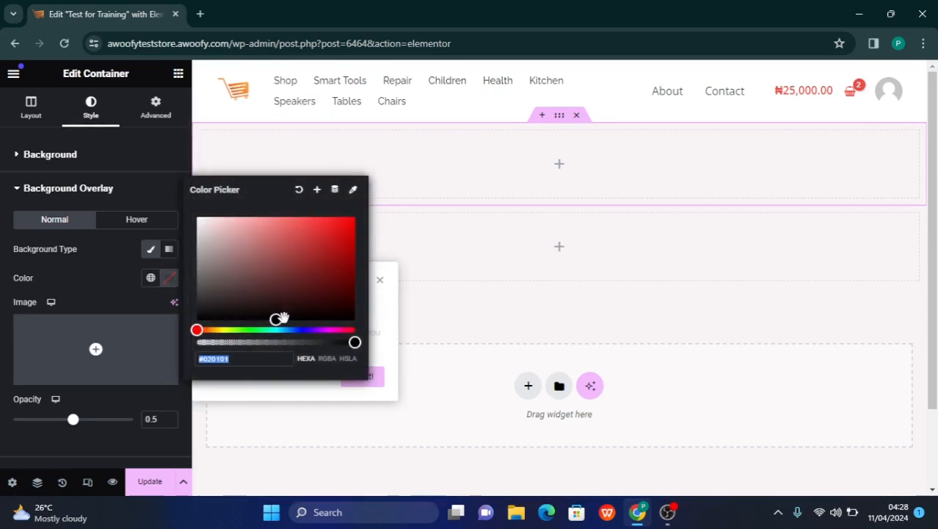
pyautogui.click(322, 270)
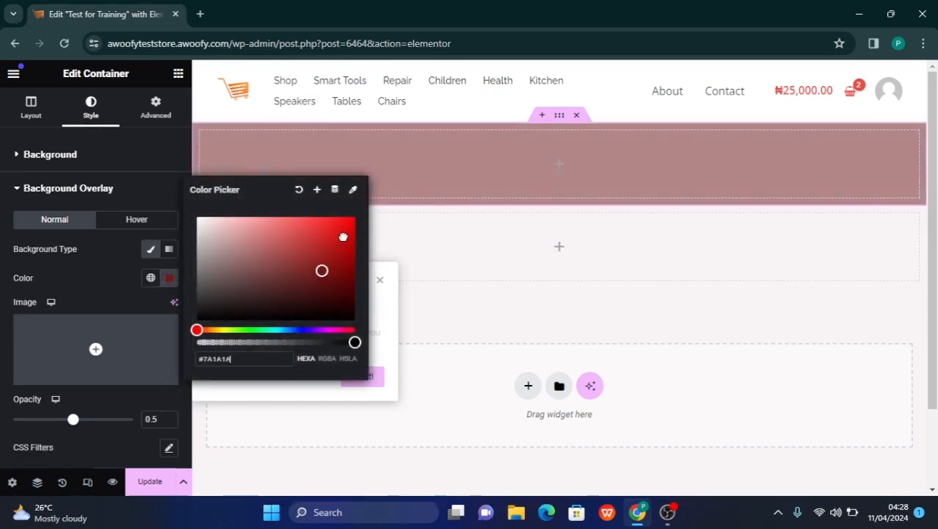
# Try the bright red #FF0000 as the upper container's background overlay colour and undo the colour changes
pyautogui.moveTo(343, 237); pyautogui.dragTo(357, 211)
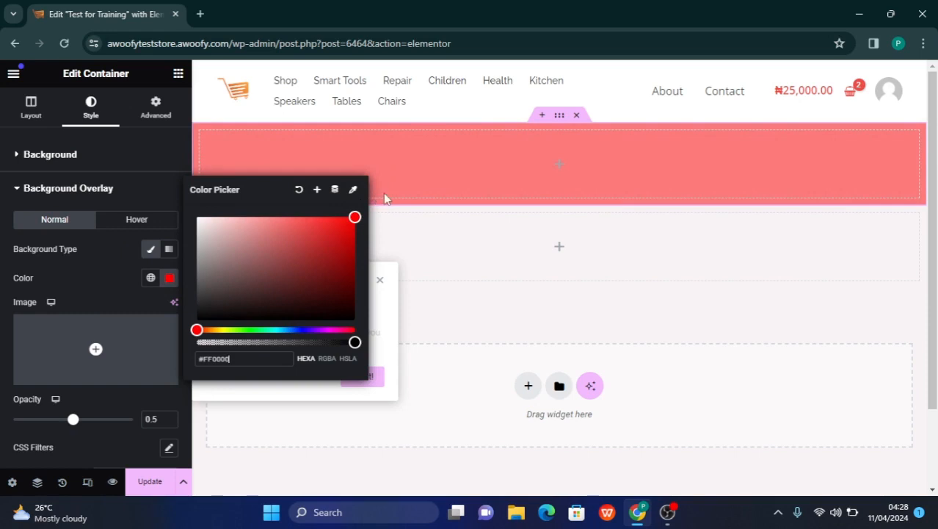
pyautogui.click(426, 192)
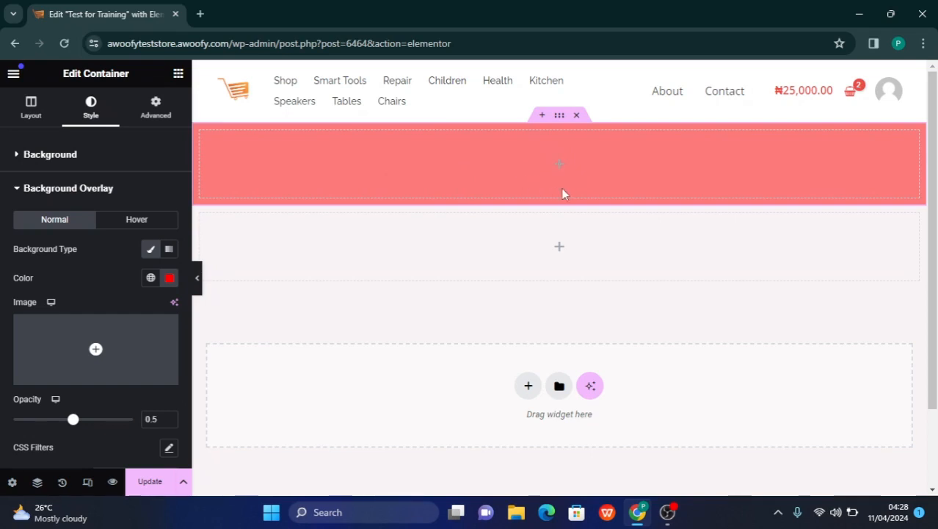
pyautogui.hotkey('ctrl', 'z')
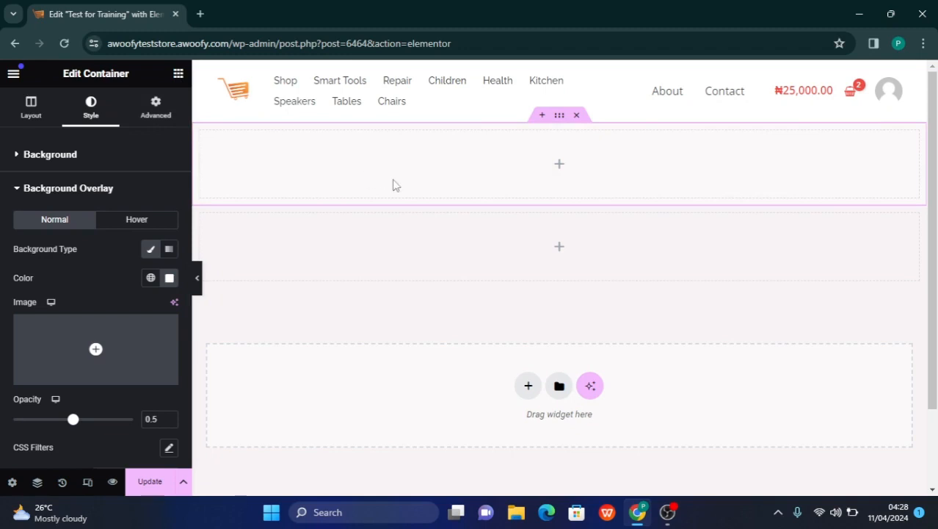
pyautogui.hotkey('ctrl', 'z')
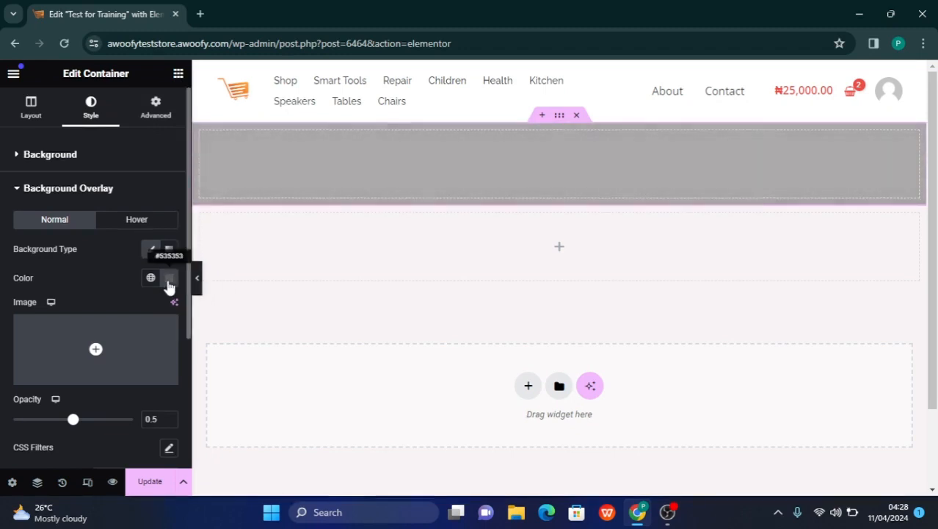
pyautogui.click(169, 279)
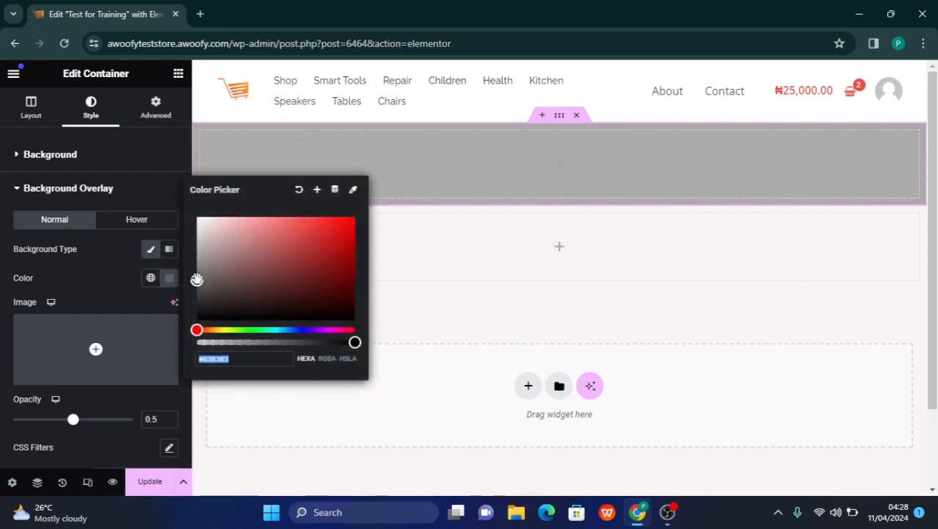
pyautogui.moveTo(196, 279); pyautogui.dragTo(382, 216)
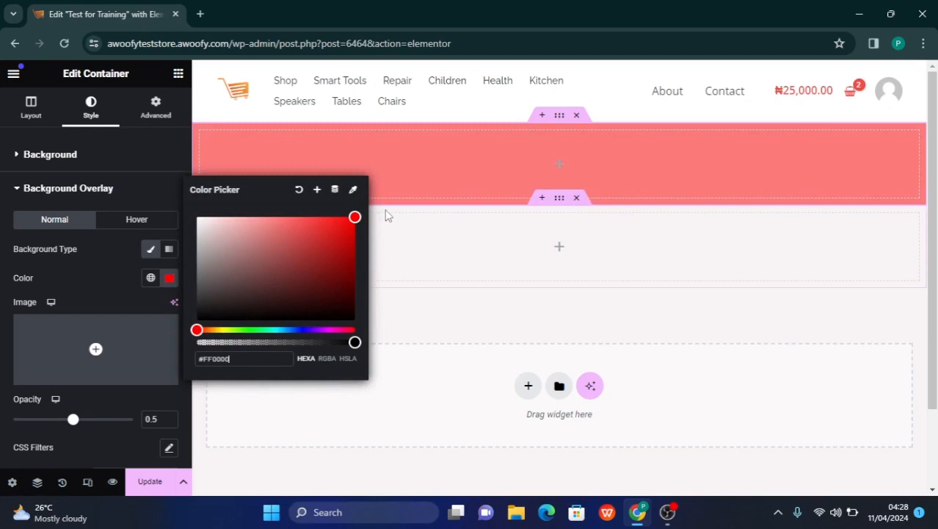
pyautogui.click(393, 203)
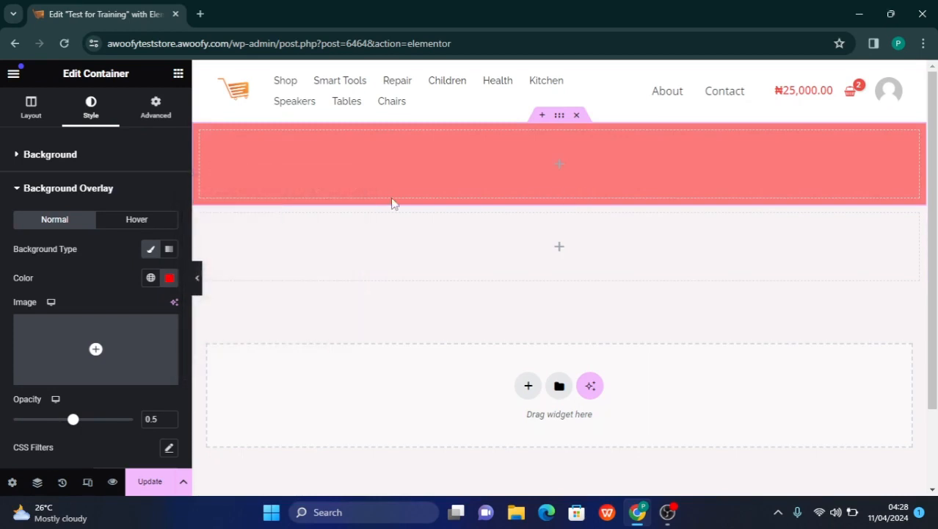
pyautogui.hotkey('ctrl', 'z')
# Set the upper container's background overlay colour to the bright red #FF0000
pyautogui.click(167, 286)
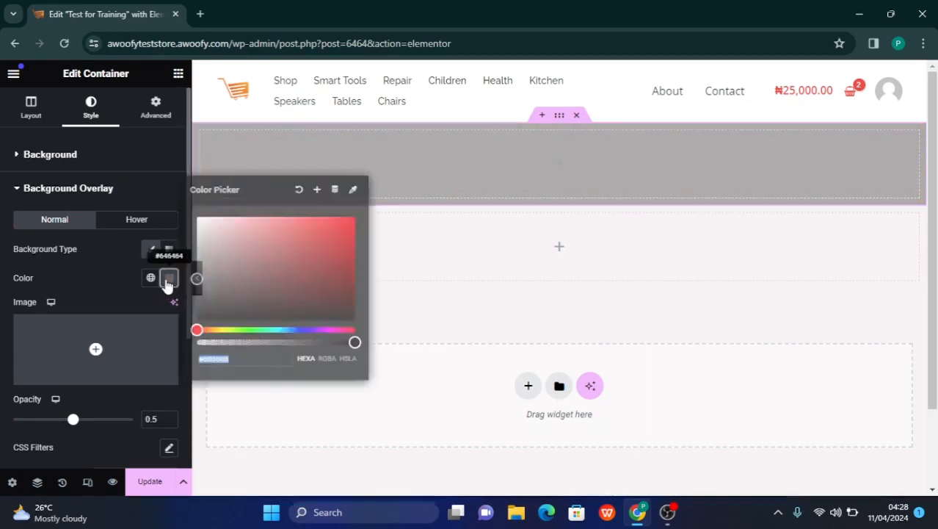
pyautogui.moveTo(196, 278); pyautogui.dragTo(367, 203)
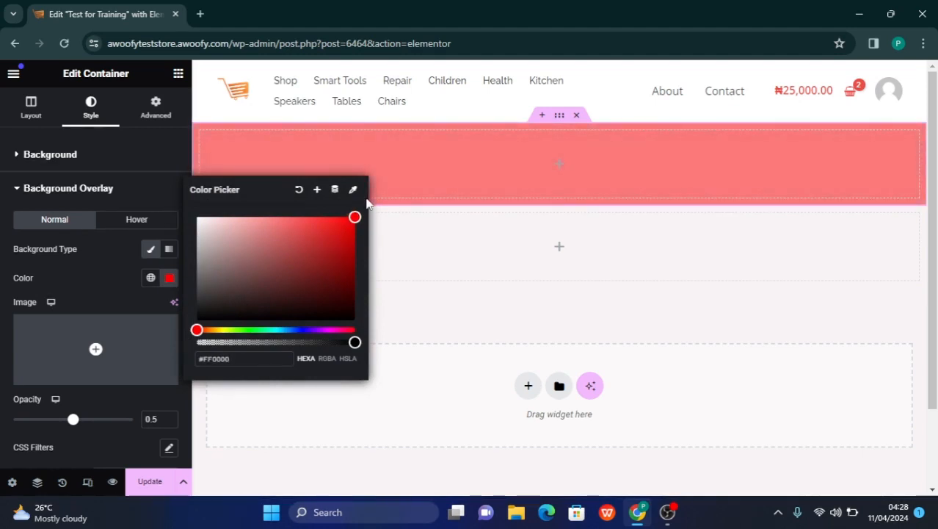
pyautogui.click(398, 211)
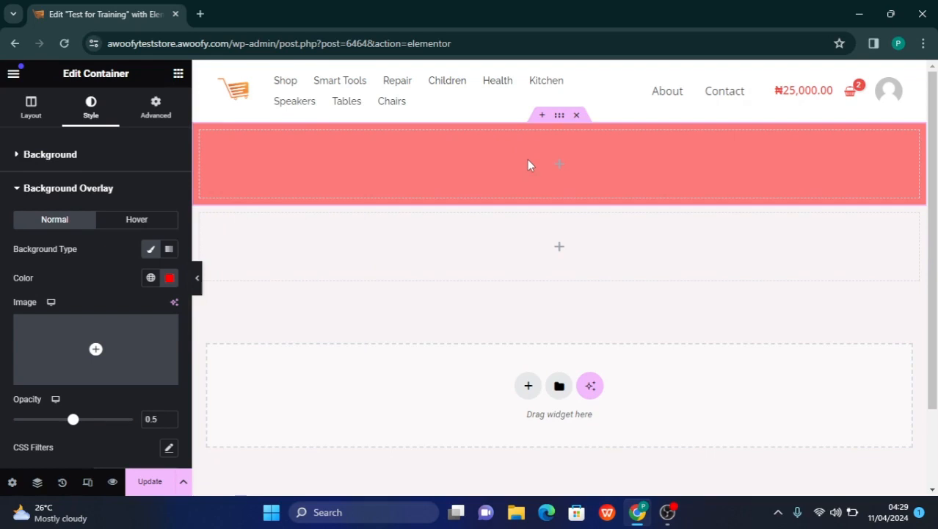
# Add a Heading widget to the upper container and examine its Content, Style and Advanced settings
pyautogui.click(178, 75)
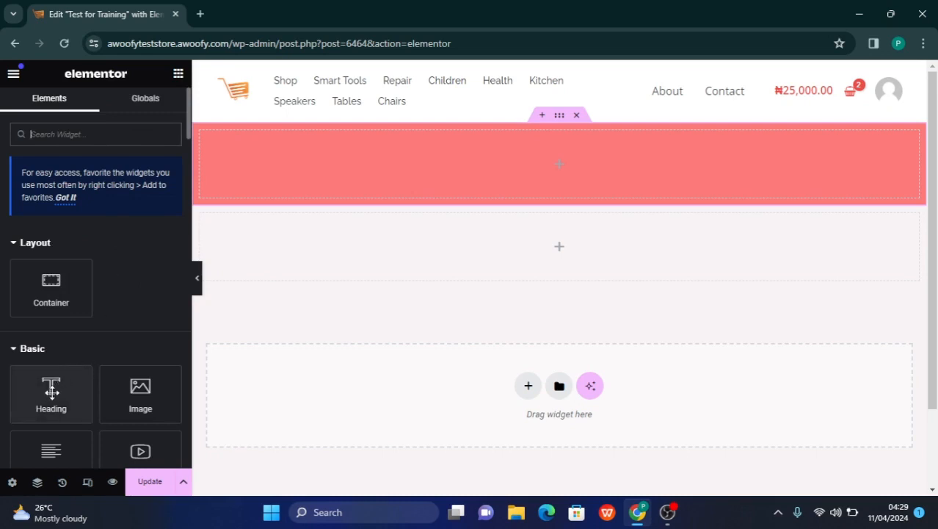
pyautogui.moveTo(52, 392); pyautogui.dragTo(514, 147)
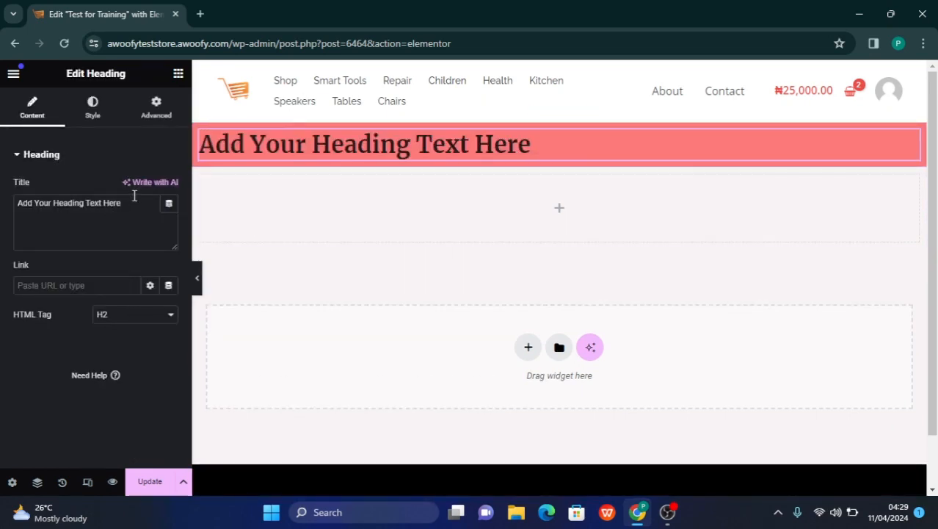
pyautogui.click(96, 115)
pyautogui.click(28, 117)
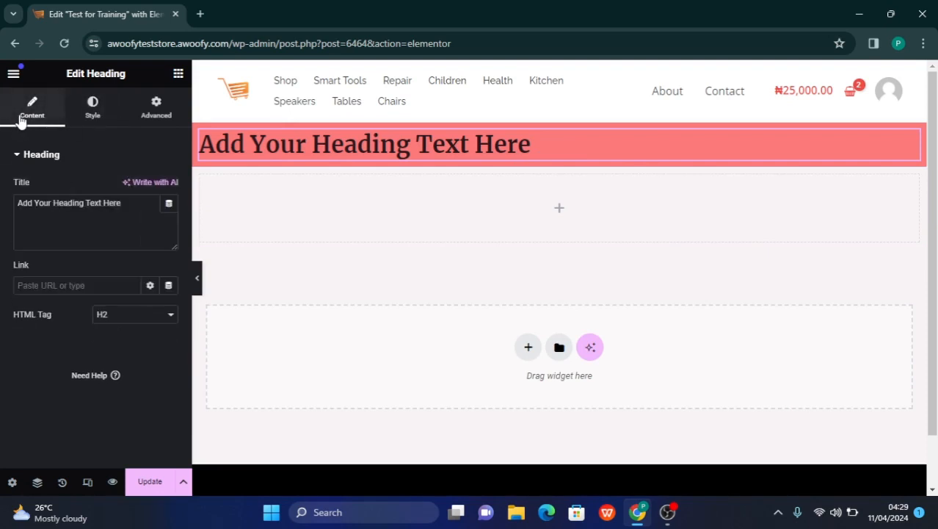
pyautogui.click(333, 148)
pyautogui.click(86, 118)
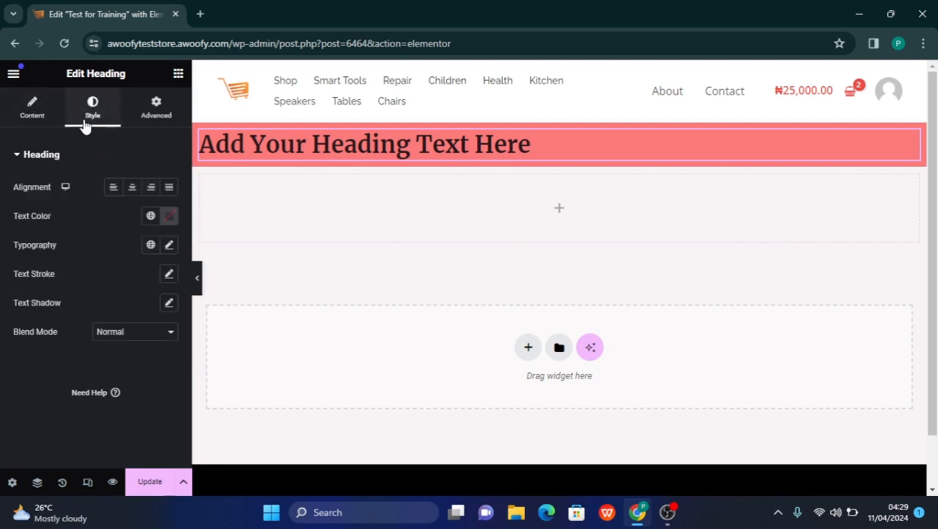
pyautogui.click(152, 118)
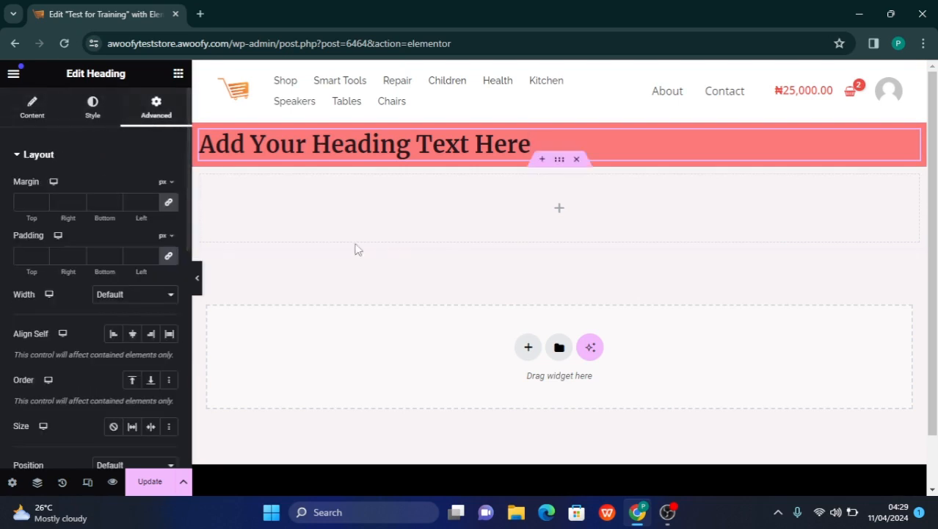
# Reopen the heading for editing and replace its title with "My first Heading"
pyautogui.click(558, 168)
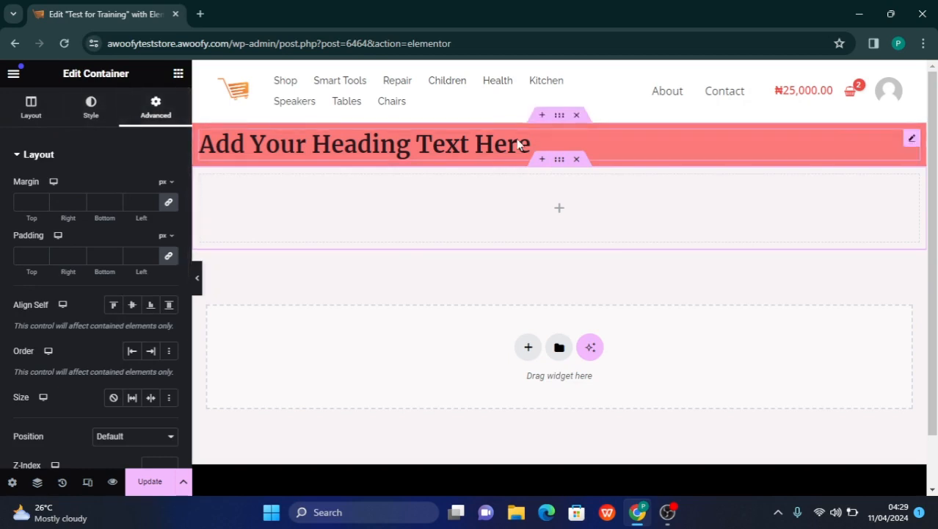
pyautogui.click(910, 140)
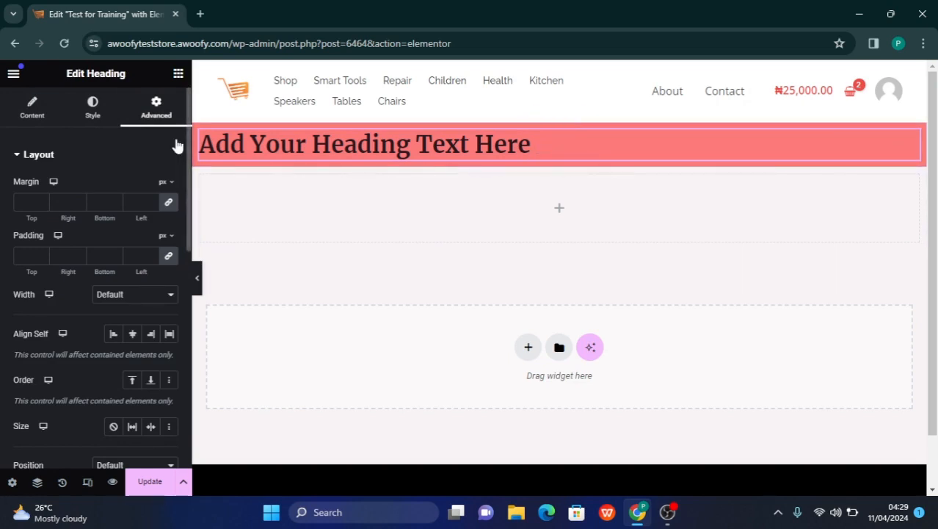
pyautogui.click(30, 118)
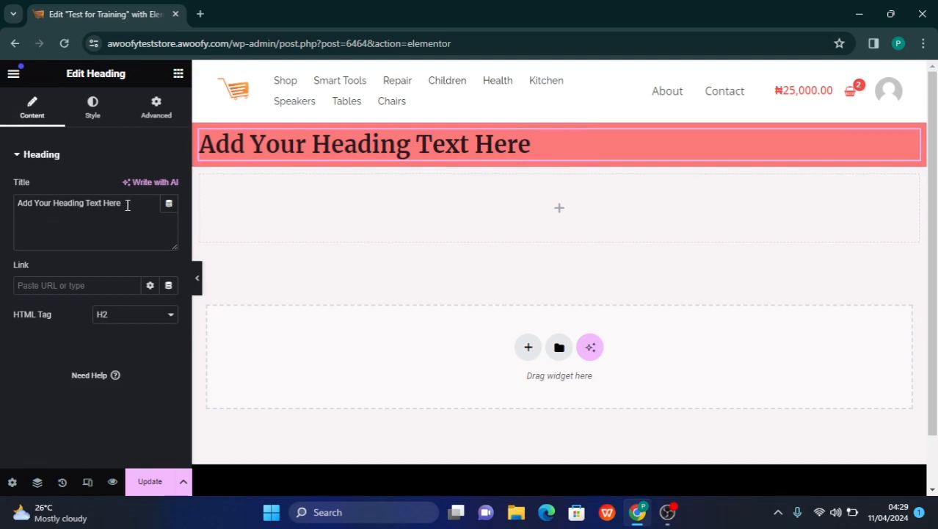
pyautogui.moveTo(126, 203); pyautogui.dragTo(10, 207)
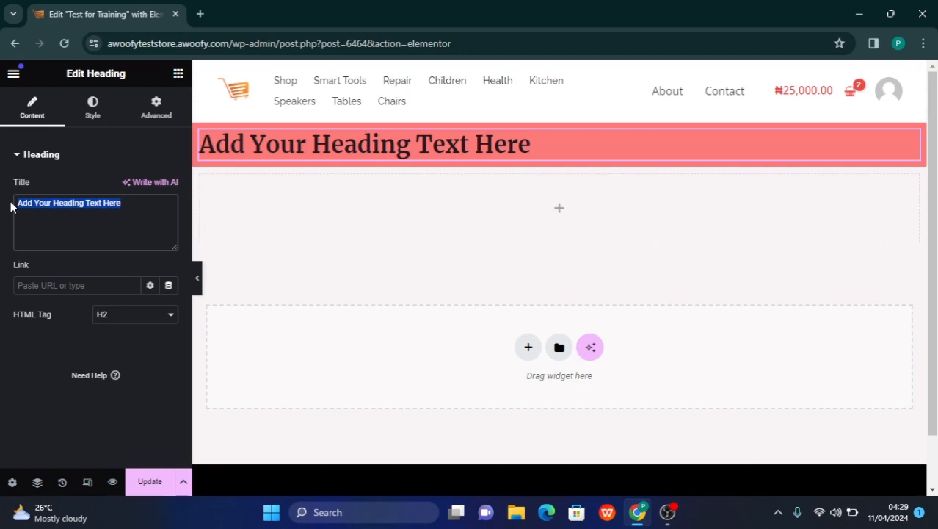
pyautogui.write('M')
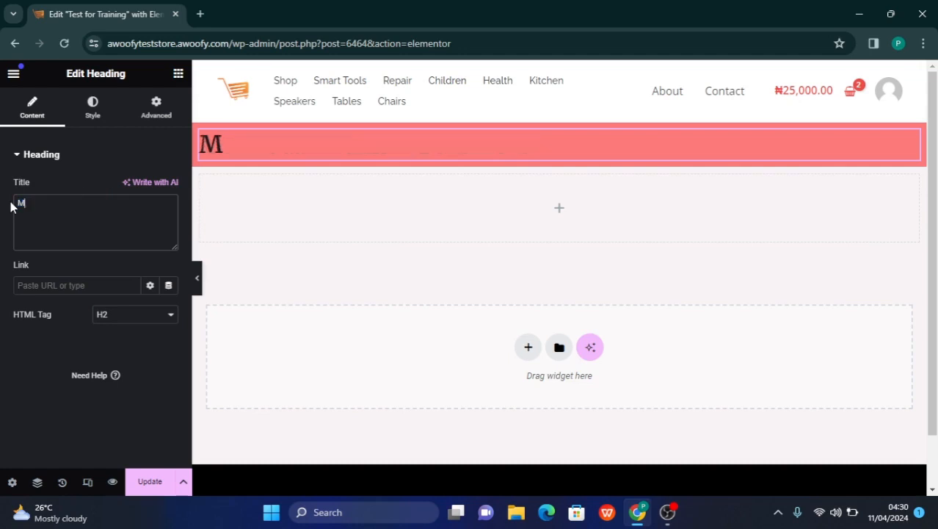
pyautogui.write('y fi')
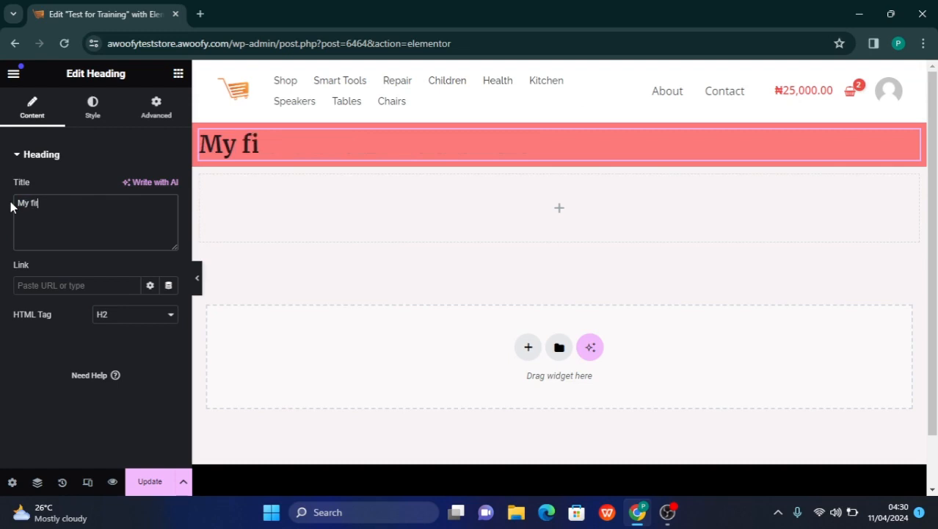
pyautogui.write('rst Heading')
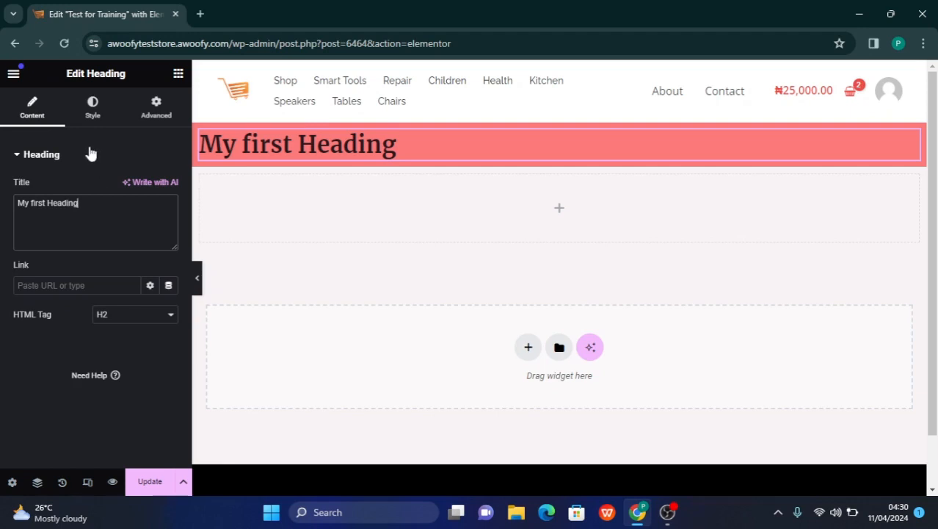
# Try the centre, right and justified alignments on the heading and settle on centre
pyautogui.click(94, 112)
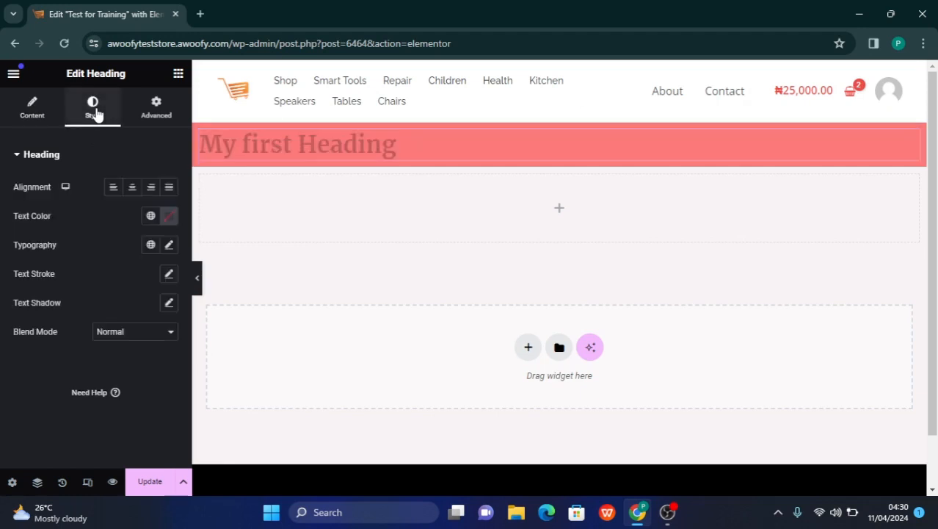
pyautogui.click(132, 188)
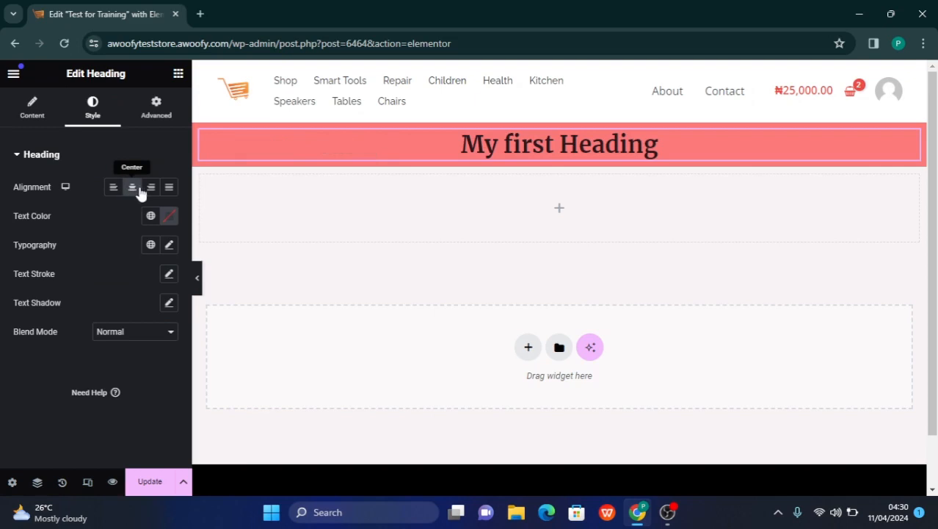
pyautogui.click(151, 190)
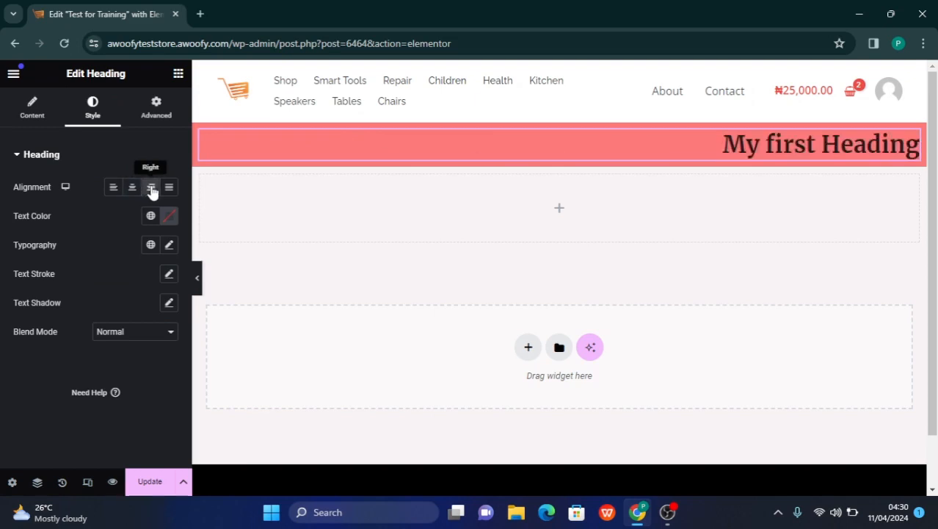
pyautogui.click(170, 188)
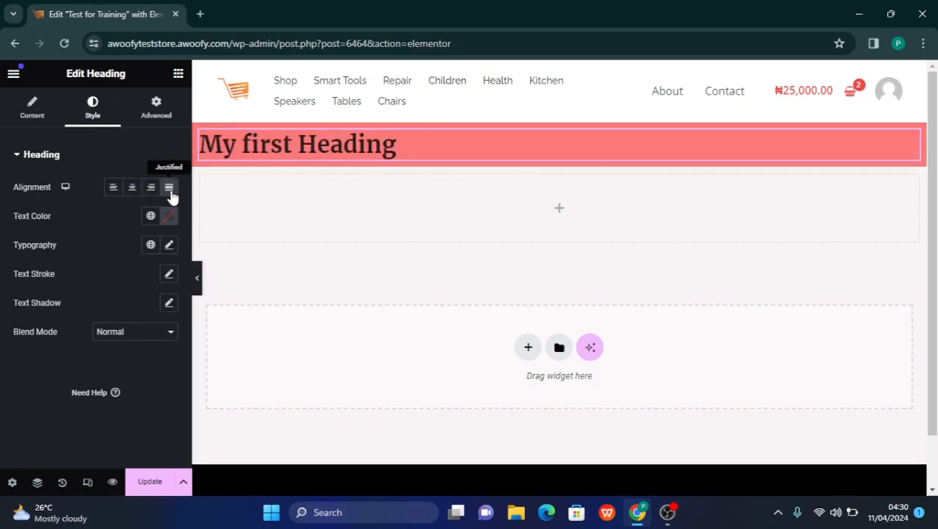
pyautogui.click(132, 189)
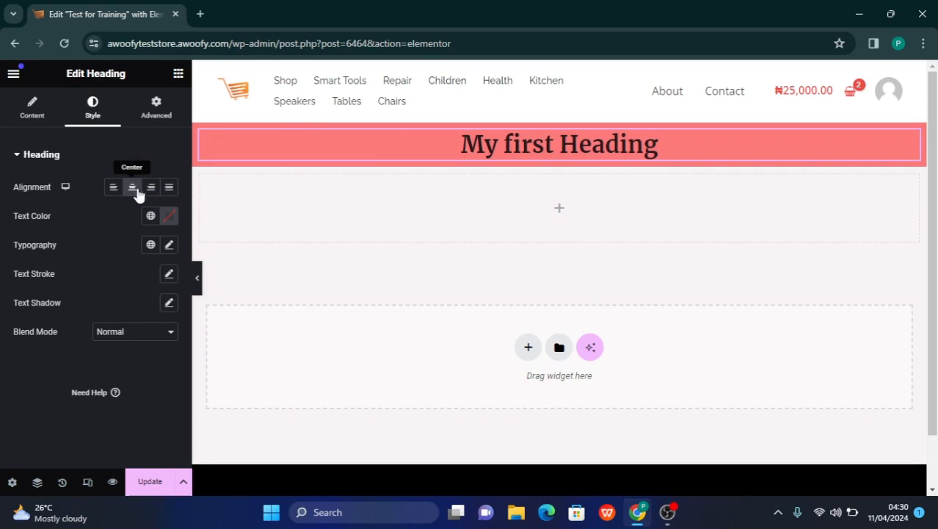
# Change the heading's text colour to white
pyautogui.click(170, 218)
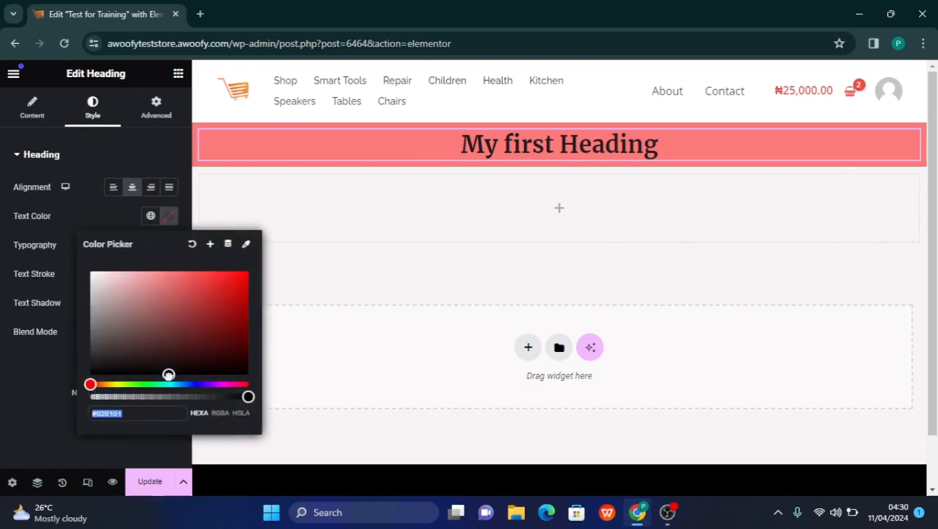
pyautogui.moveTo(169, 373)
pyautogui.mouseDown()
pyautogui.moveTo(138, 331)
pyautogui.moveTo(94, 306)
pyautogui.moveTo(61, 263)
pyautogui.mouseUp()
pyautogui.click(1, 234)
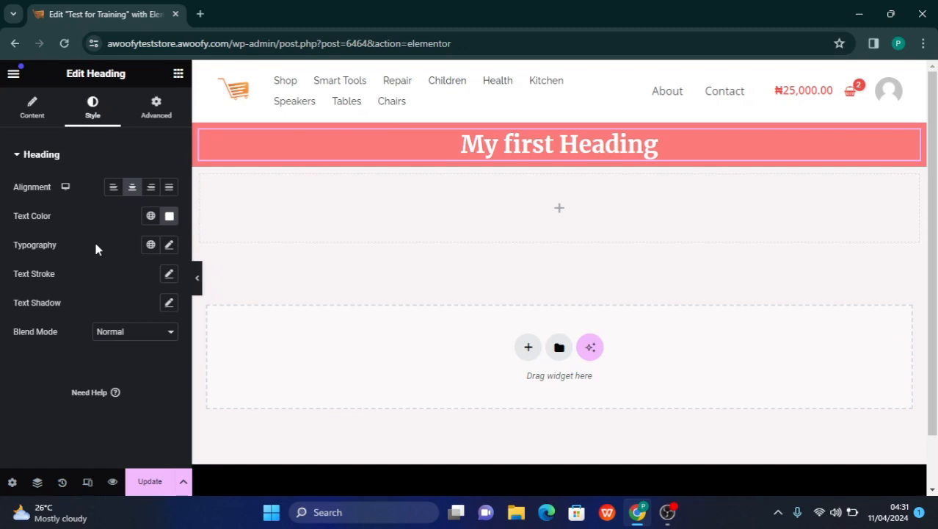
# Set the heading's typography to size 70 px, weight 200 (Extra Light) and the Adamina font family
pyautogui.click(170, 246)
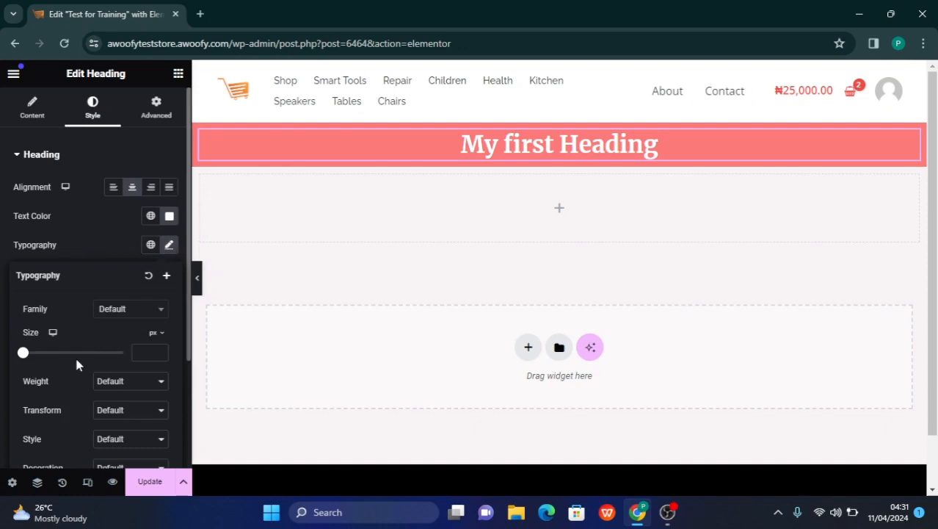
pyautogui.click(138, 352)
pyautogui.write('70')
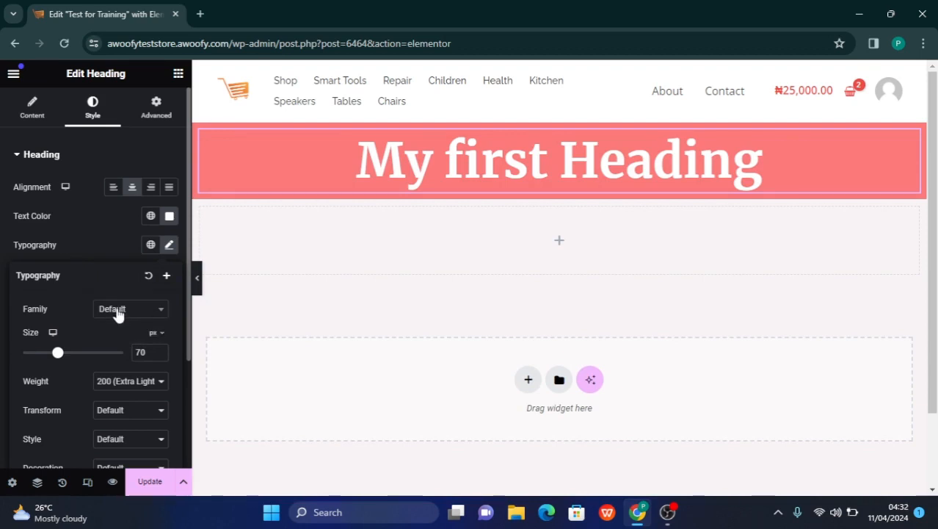
pyautogui.click(141, 312)
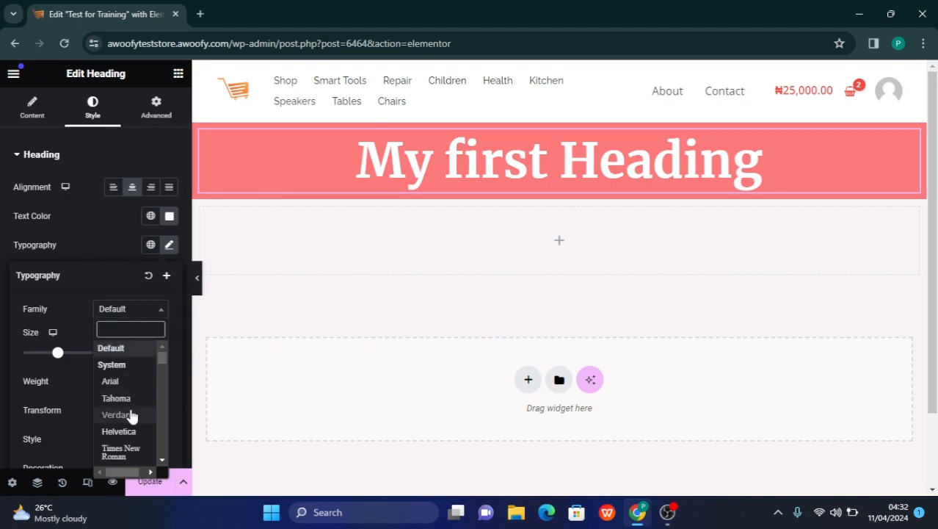
pyautogui.scroll(-3, 131, 417)
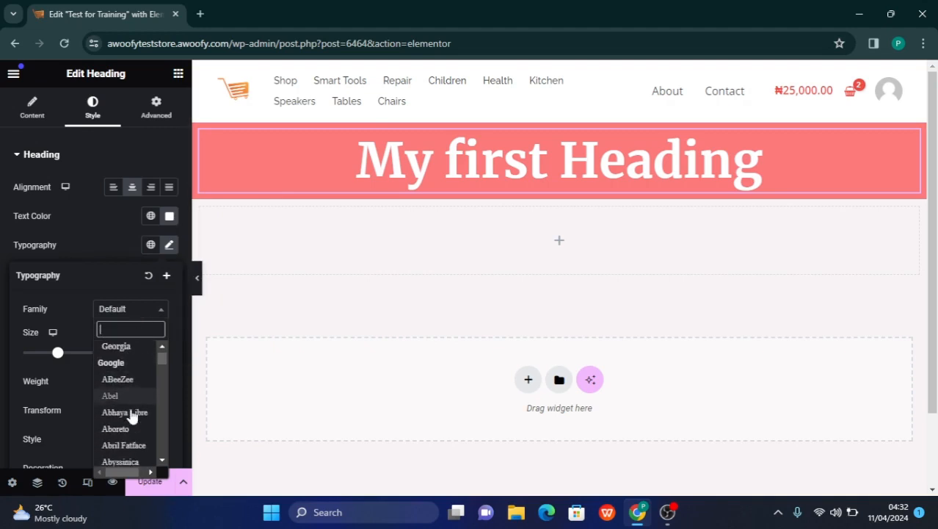
pyautogui.scroll(-3, 131, 417)
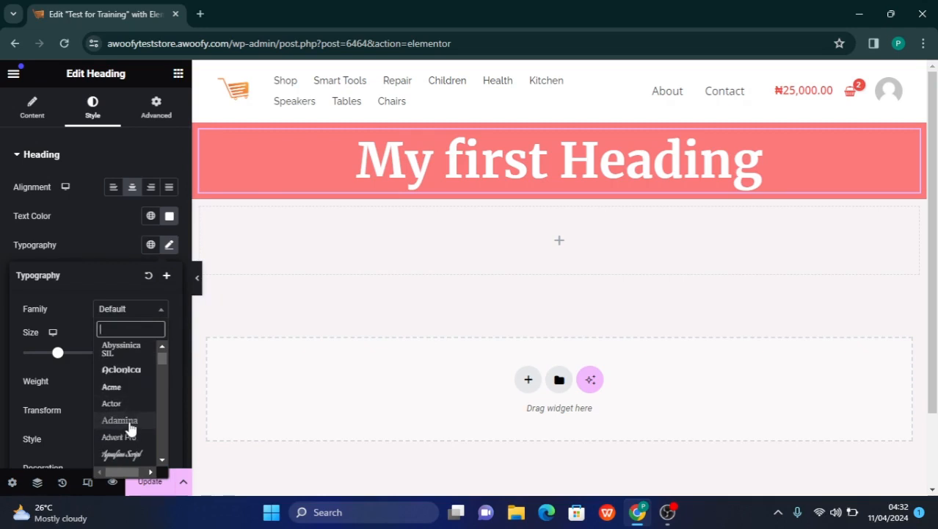
pyautogui.click(130, 424)
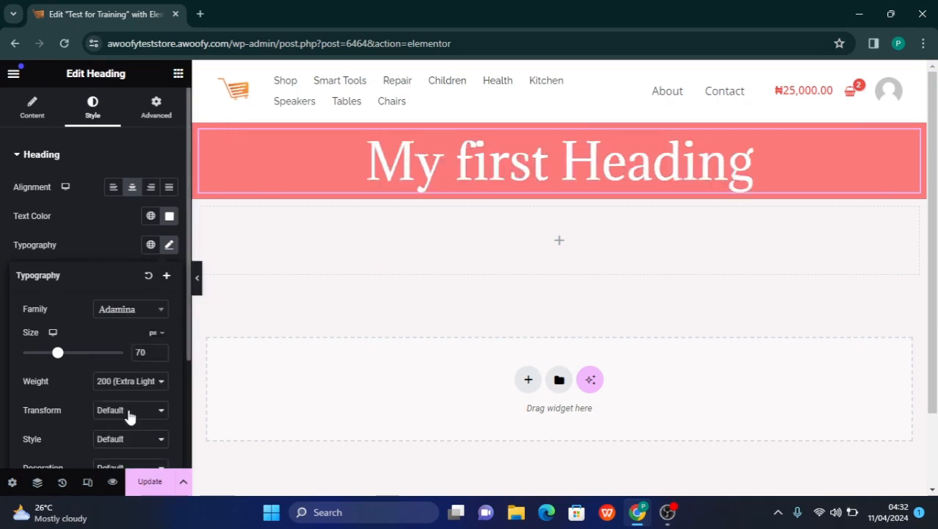
# Try the Actor font family on the heading and settle on Acme
pyautogui.click(130, 313)
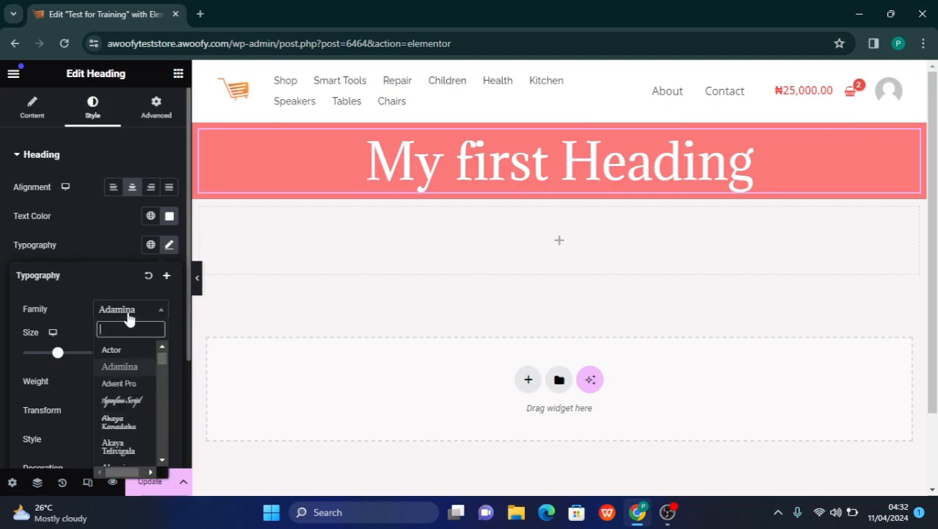
pyautogui.click(121, 349)
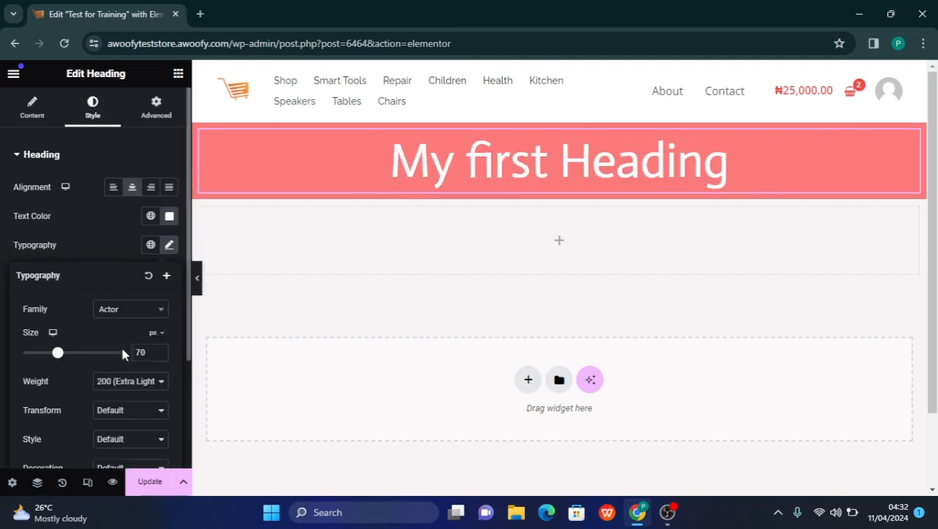
pyautogui.click(126, 310)
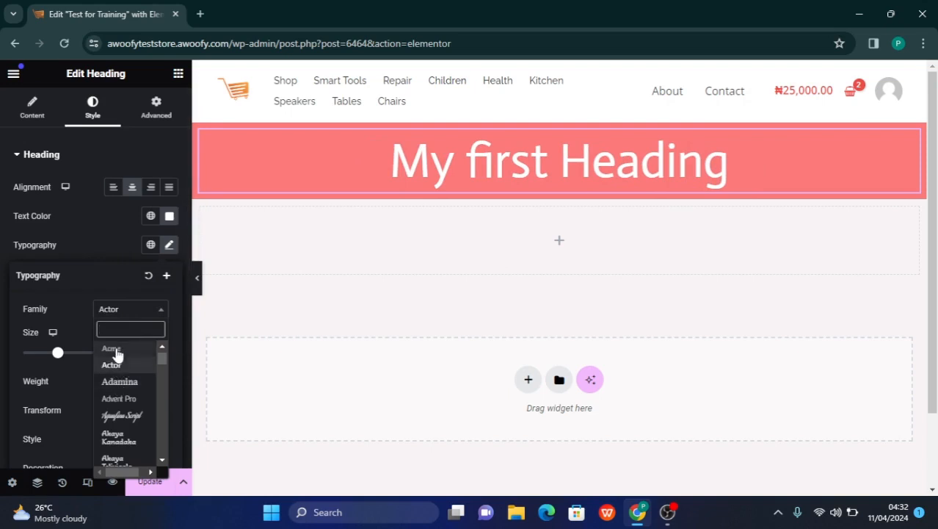
pyautogui.click(115, 350)
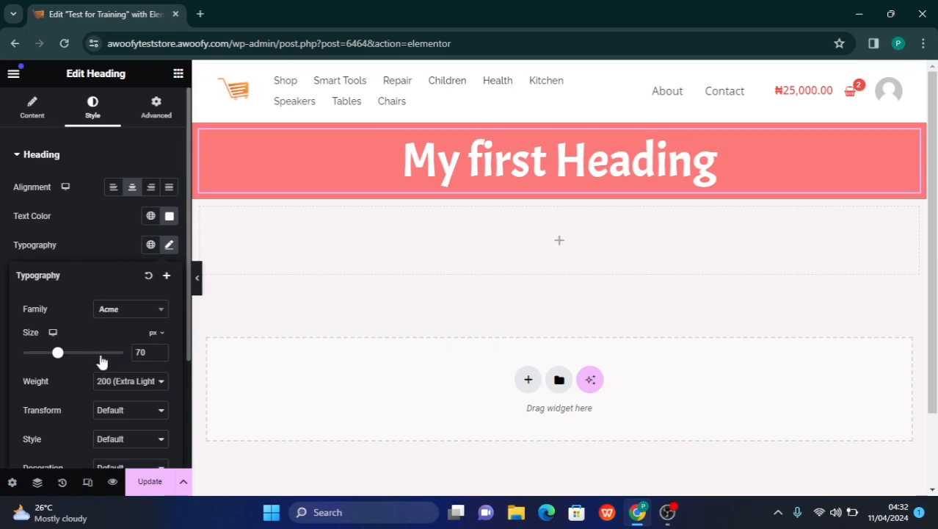
# Compare weights 800 (Extra Bold) and 200 (Extra Light) on the heading and settle on 800 (Extra Bold)
pyautogui.click(137, 385)
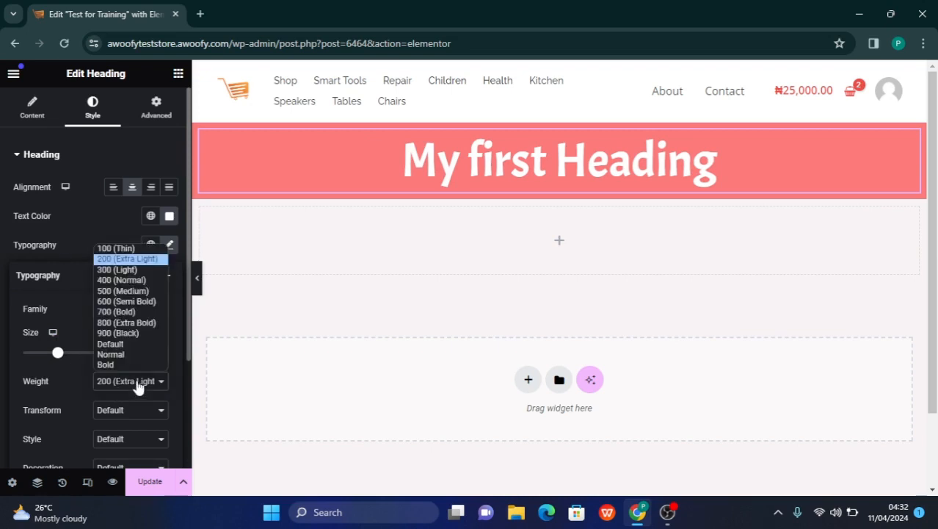
pyautogui.click(131, 322)
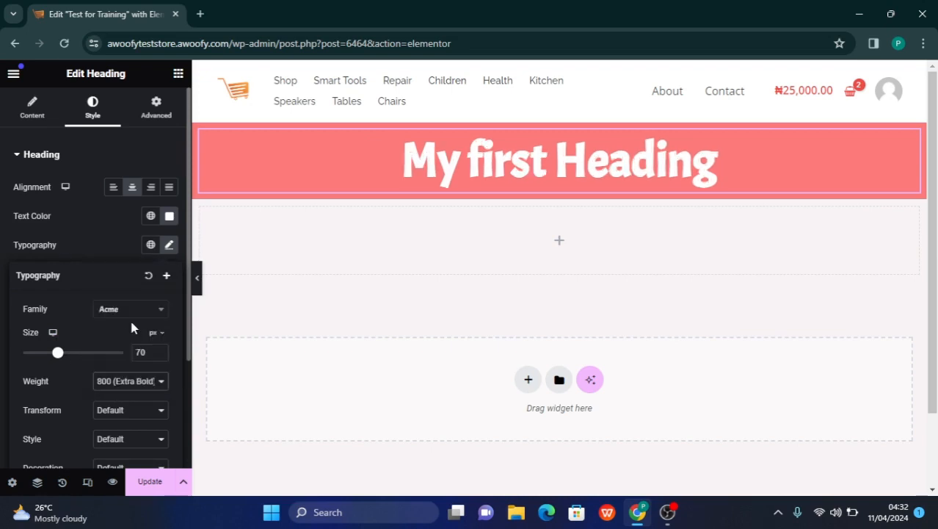
pyautogui.click(123, 385)
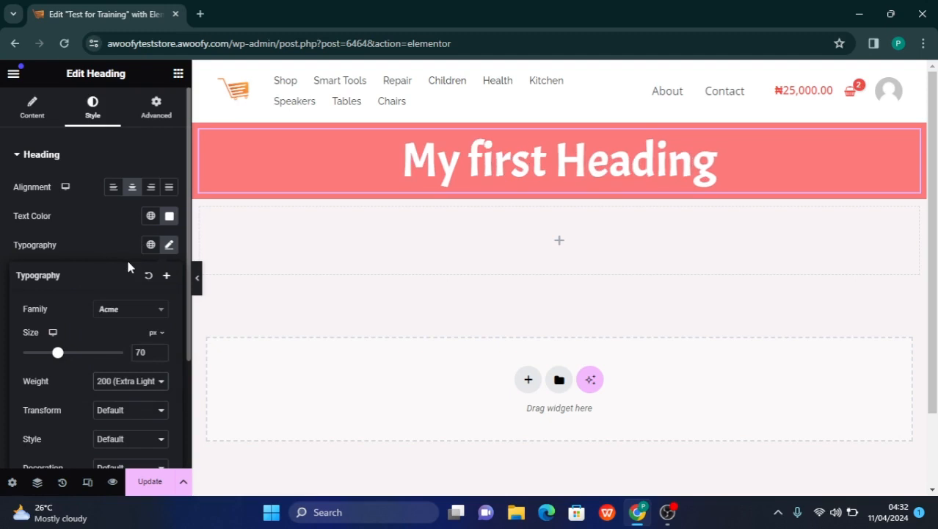
pyautogui.click(111, 383)
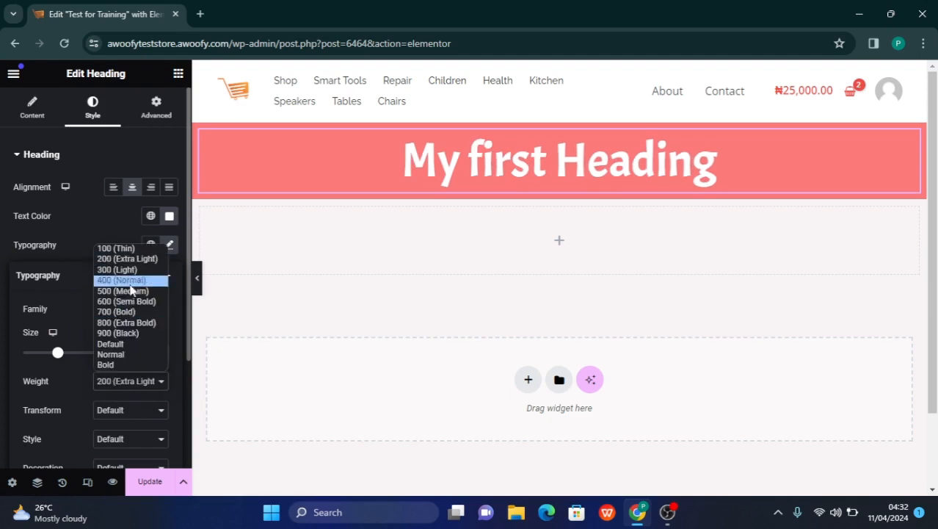
pyautogui.click(123, 323)
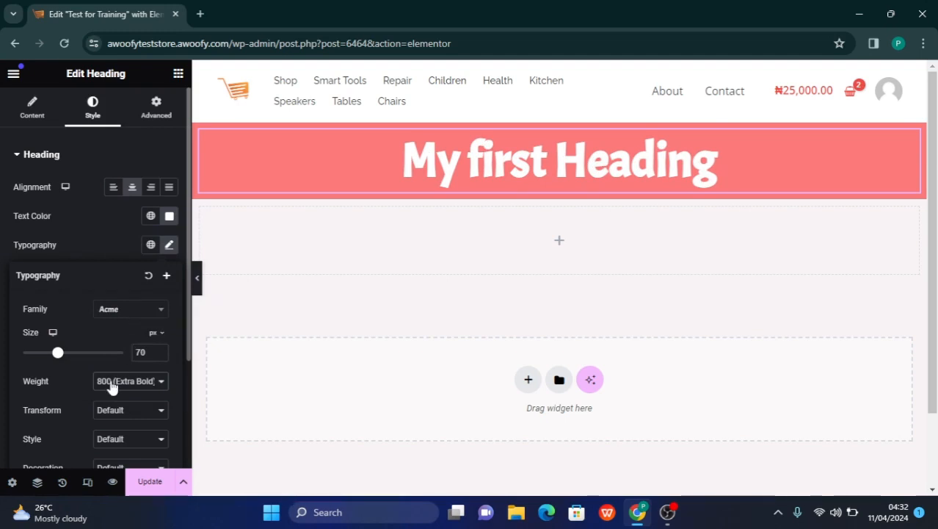
# Review the heading's transform, style, decoration, line height, letter spacing and word spacing options, and close the typography settings
pyautogui.scroll(-1, 124, 391)
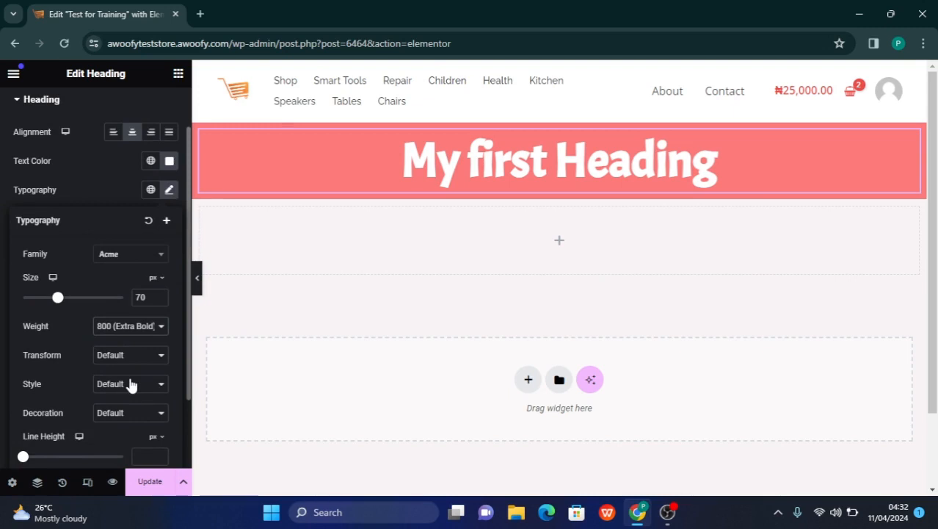
pyautogui.scroll(-2, 130, 384)
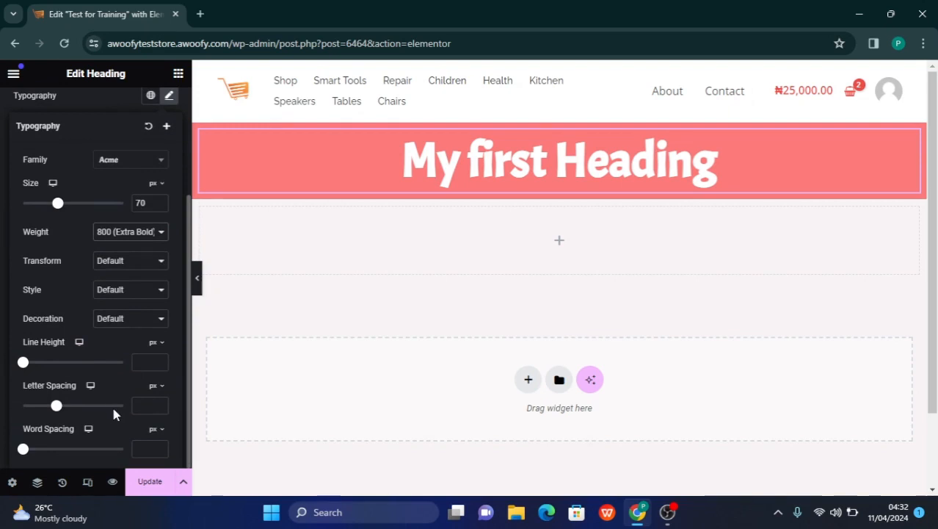
pyautogui.scroll(2, 130, 378)
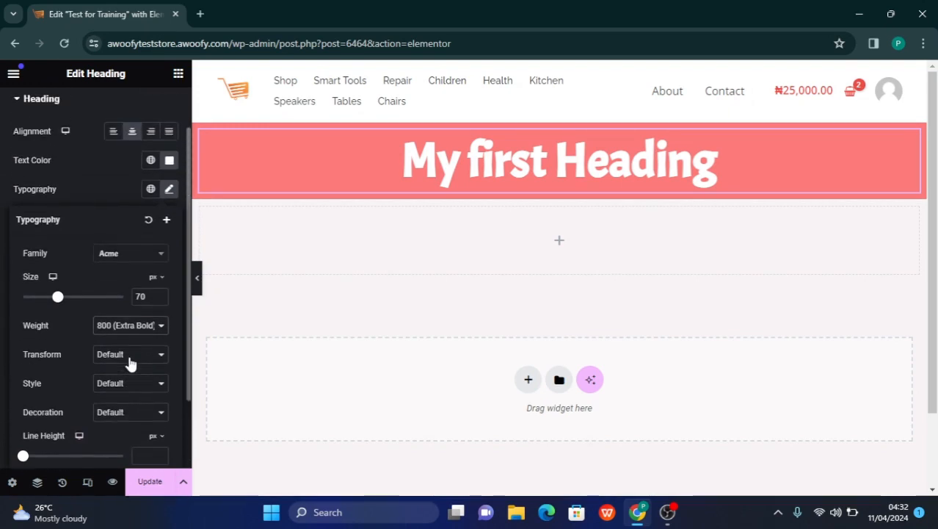
pyautogui.scroll(-2, 89, 403)
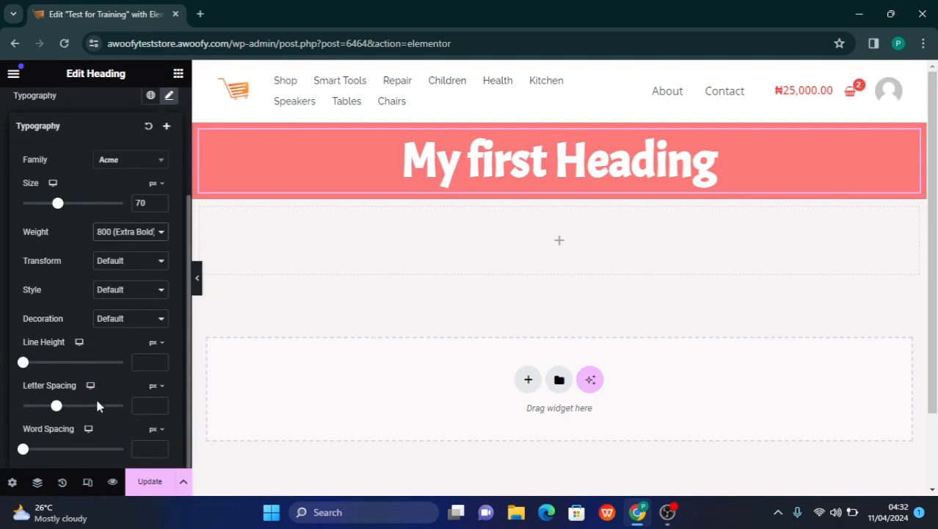
pyautogui.scroll(3, 96, 261)
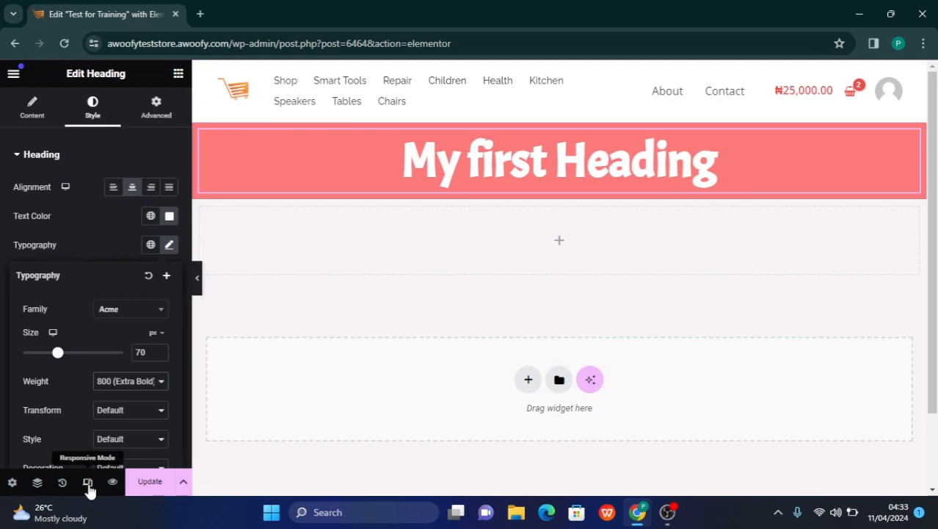
pyautogui.click(1, 338)
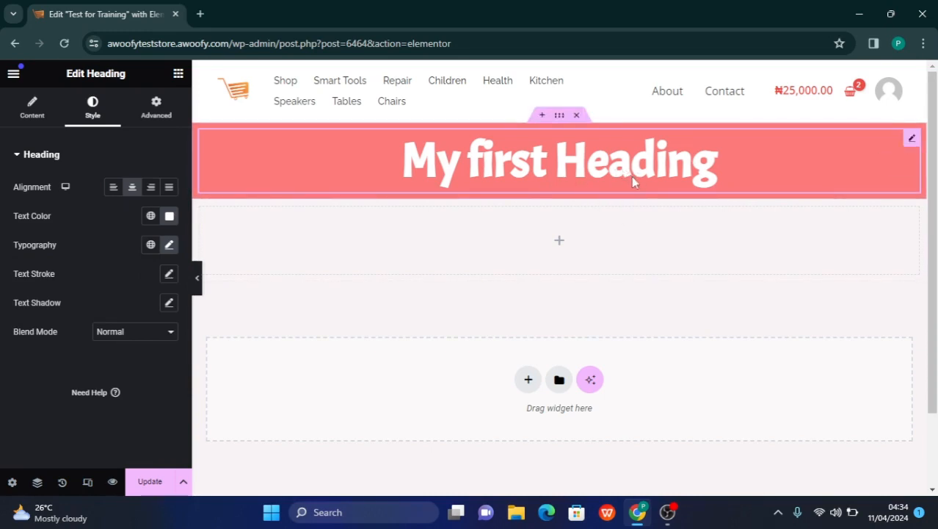
# Add a Text Editor widget below the heading inside the red container
pyautogui.click(177, 76)
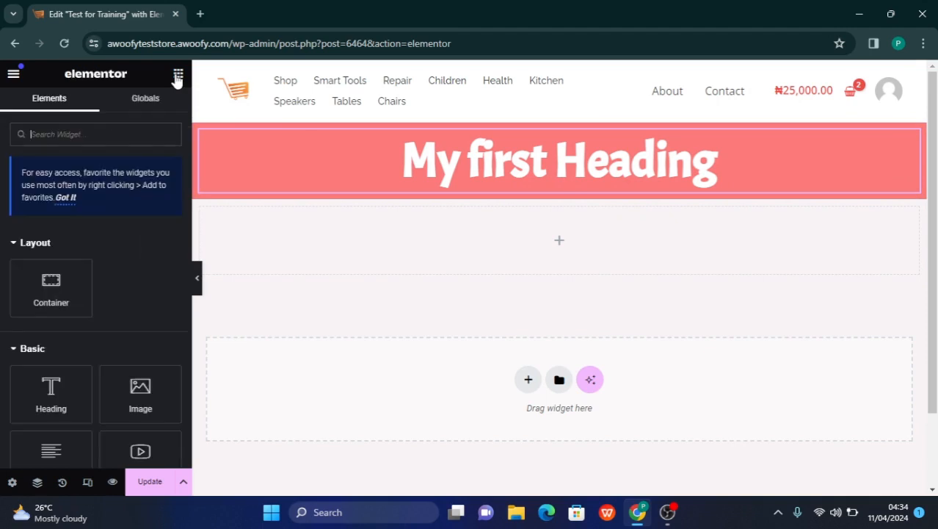
pyautogui.scroll(-1, 106, 313)
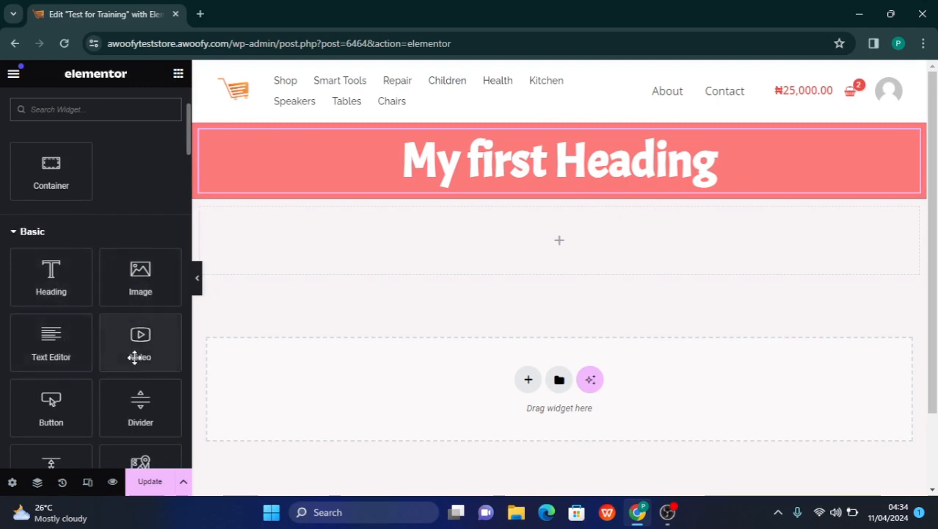
pyautogui.scroll(-1, 138, 356)
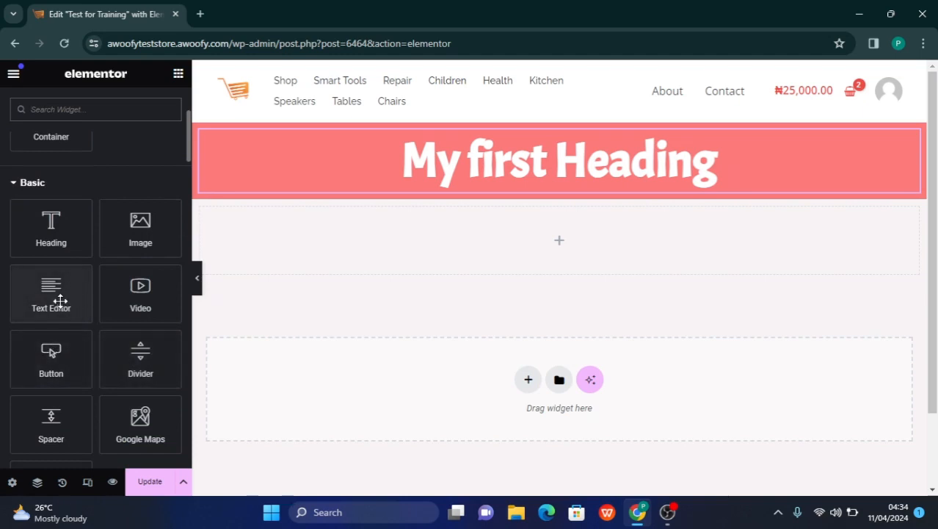
pyautogui.moveTo(61, 299); pyautogui.dragTo(563, 179)
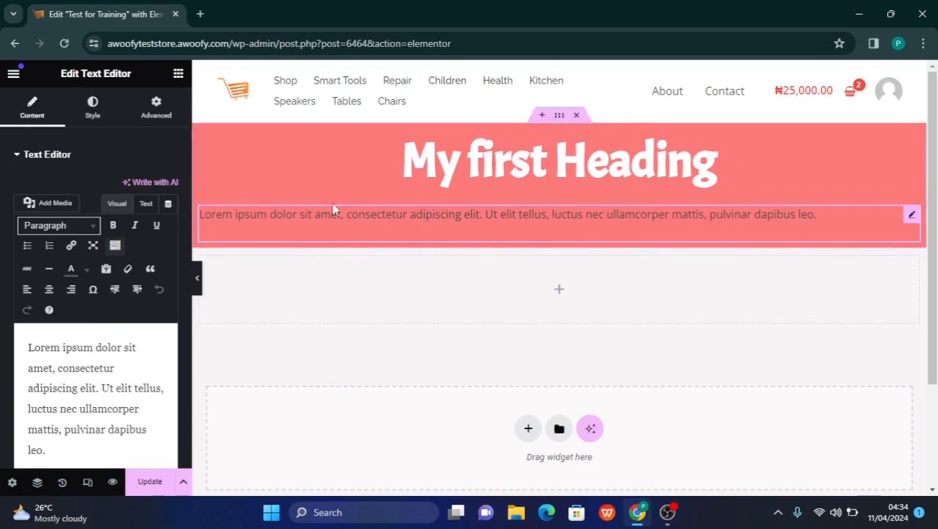
# Look through the text block's style and advanced settings and centre its text alignment
pyautogui.click(93, 121)
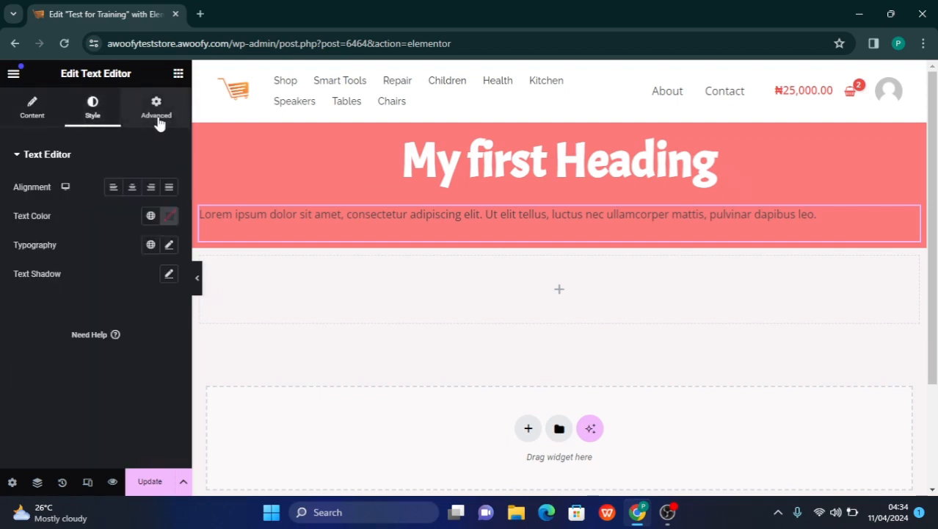
pyautogui.click(158, 121)
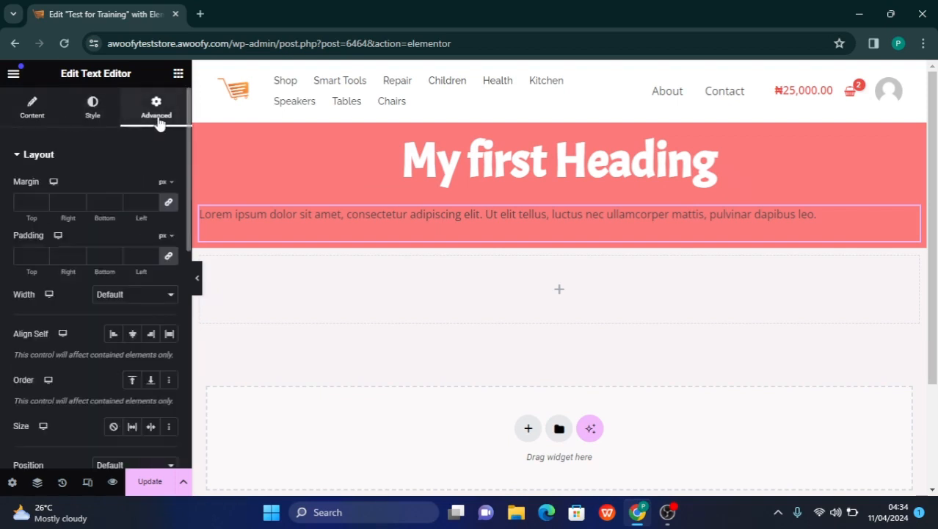
pyautogui.click(97, 119)
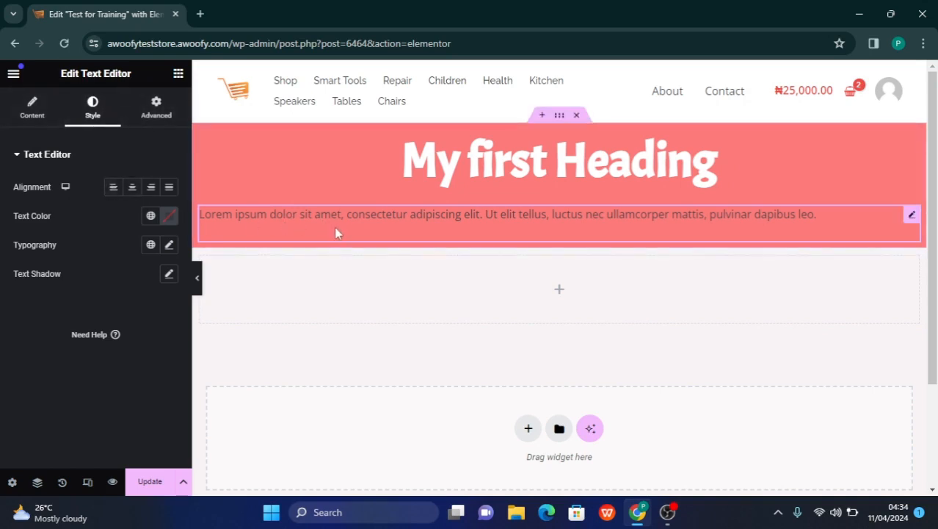
pyautogui.click(132, 188)
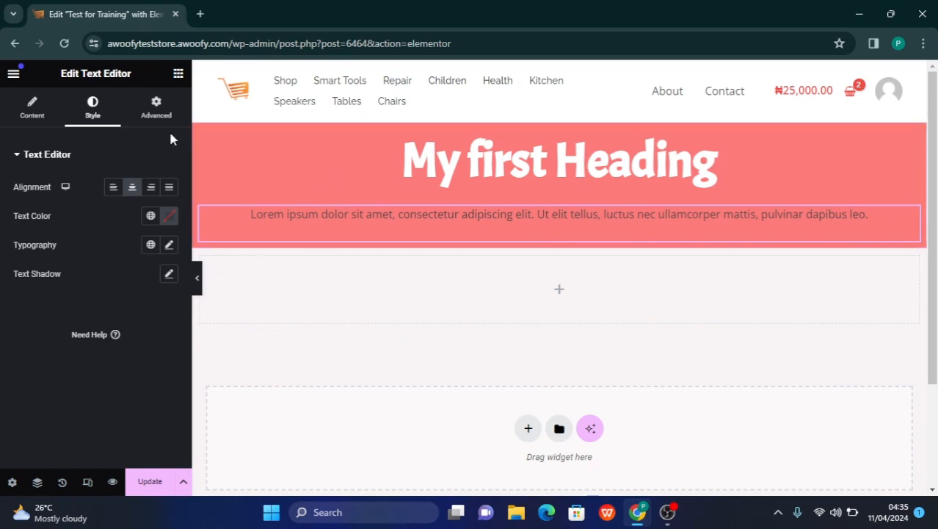
pyautogui.click(32, 110)
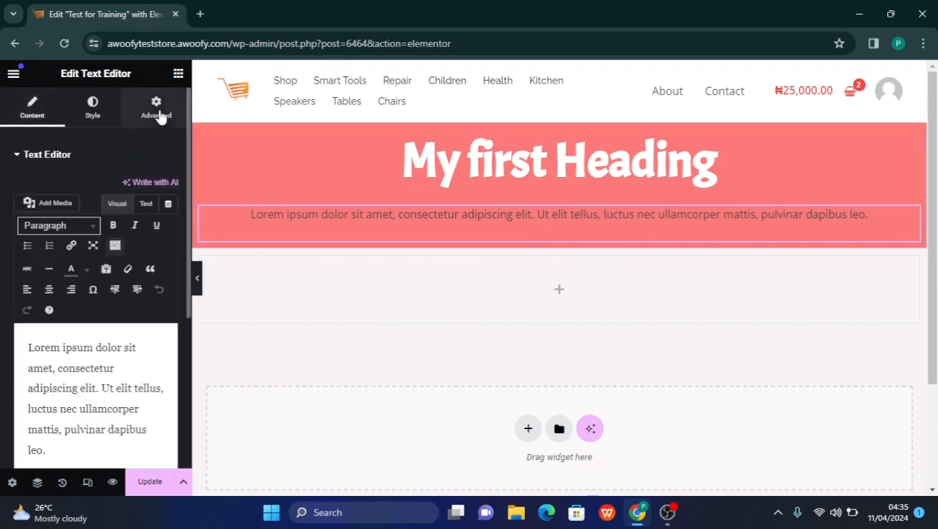
# Browse the available widgets in the Basic, Pro and General categories
pyautogui.click(178, 74)
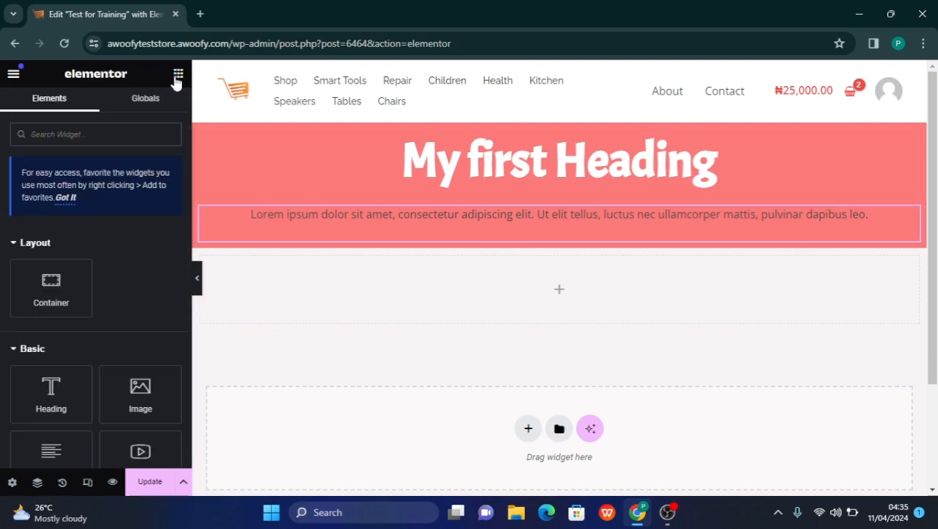
pyautogui.scroll(-3, 110, 293)
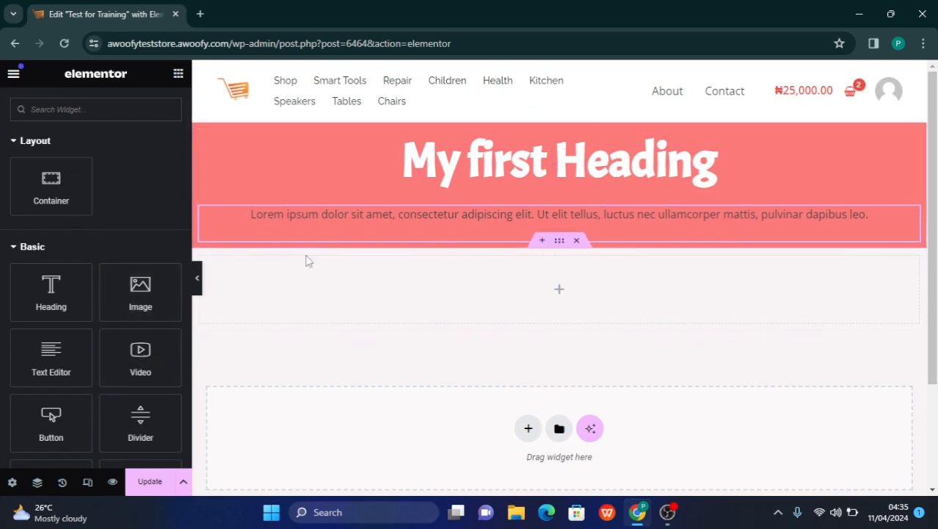
pyautogui.scroll(-2, 137, 338)
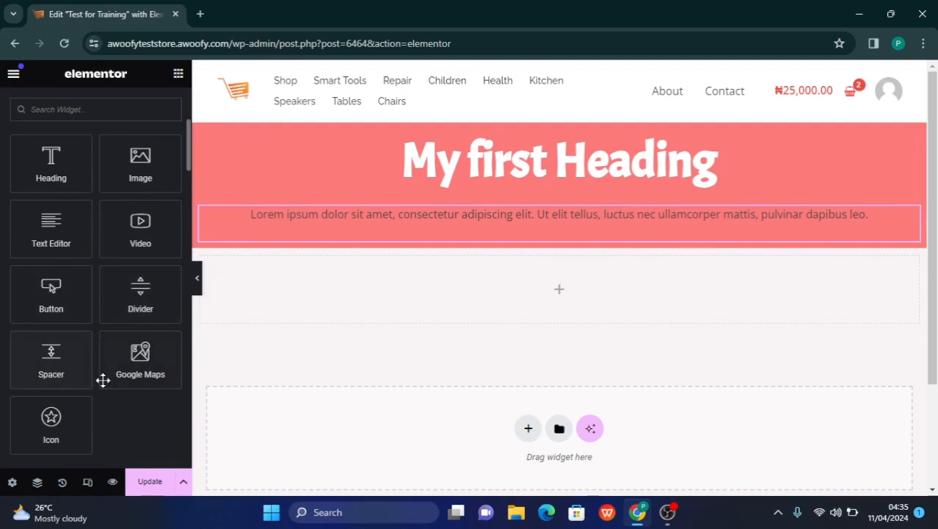
pyautogui.scroll(-5, 130, 384)
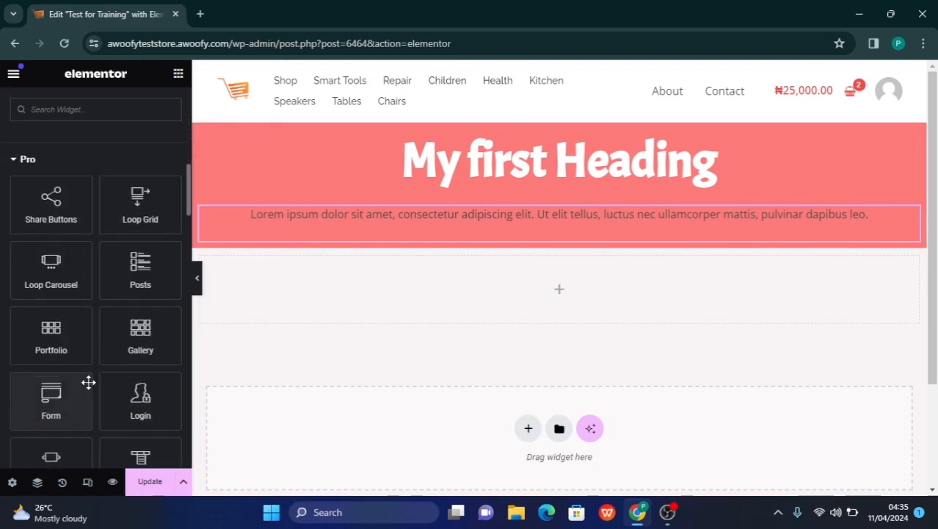
pyautogui.scroll(-8, 121, 257)
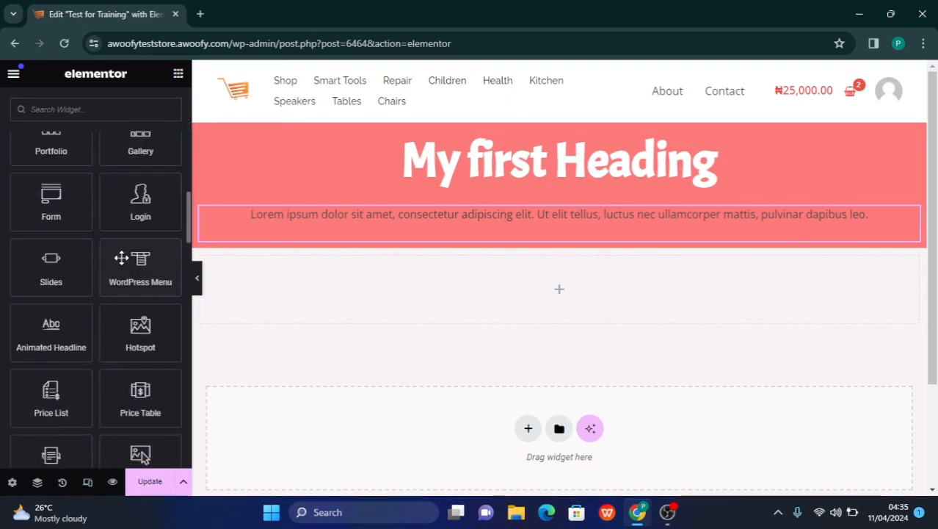
pyautogui.scroll(-8, 121, 257)
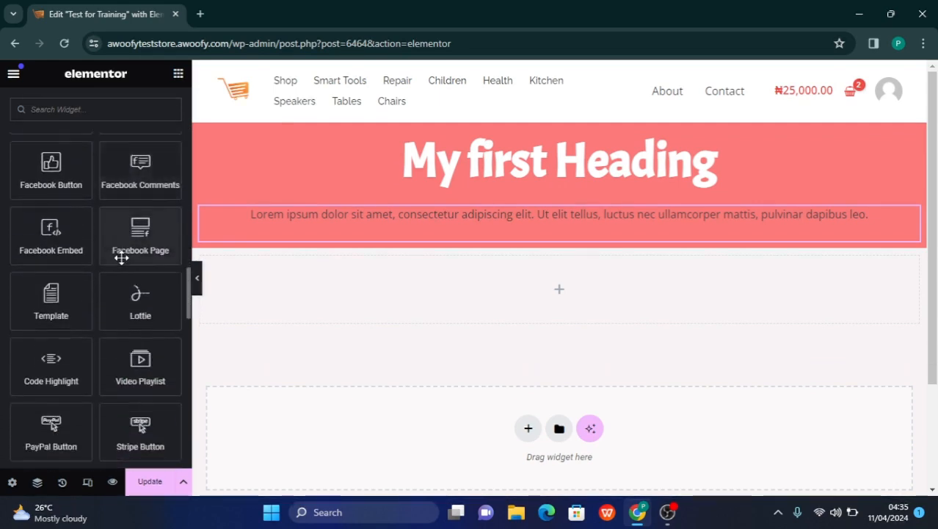
pyautogui.scroll(-2, 122, 261)
pyautogui.scroll(5, 121, 257)
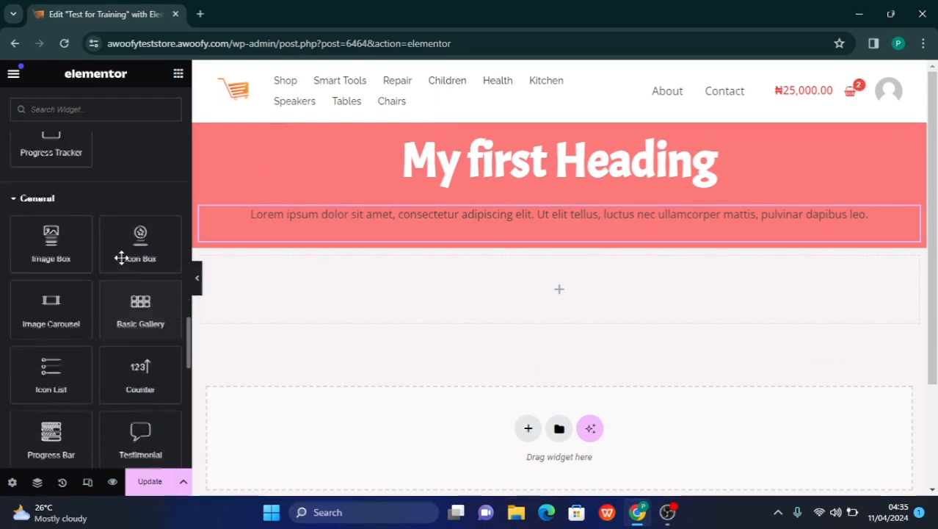
pyautogui.scroll(14, 122, 257)
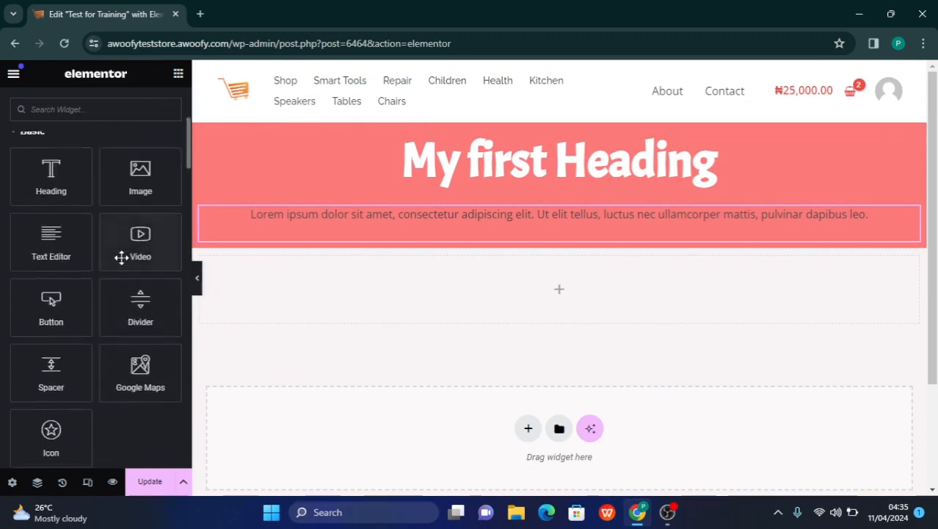
# Add a Video widget below the text block inside the red container
pyautogui.scroll(-1, 123, 263)
pyautogui.scroll(-3, 121, 258)
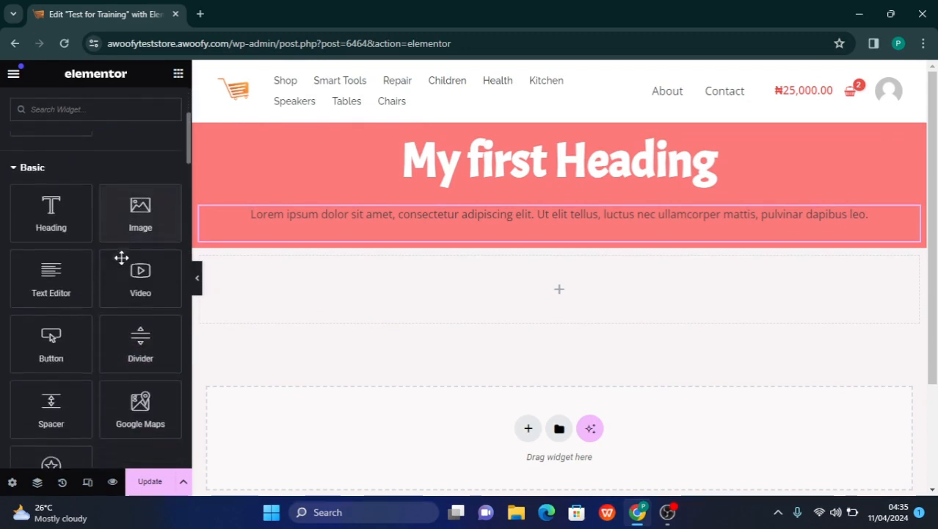
pyautogui.moveTo(133, 257); pyautogui.dragTo(582, 233)
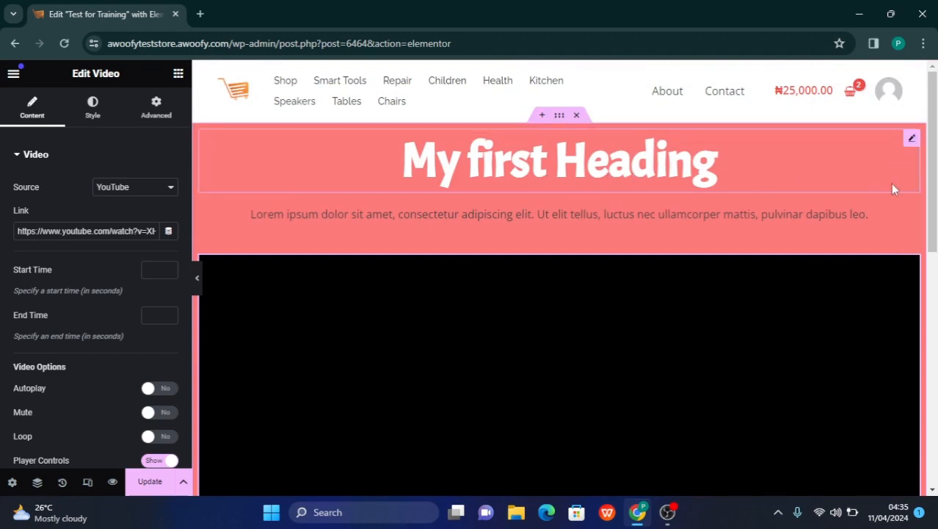
# Review the settings of the heading, text and video widgets and look over the layout of the red container
pyautogui.click(909, 139)
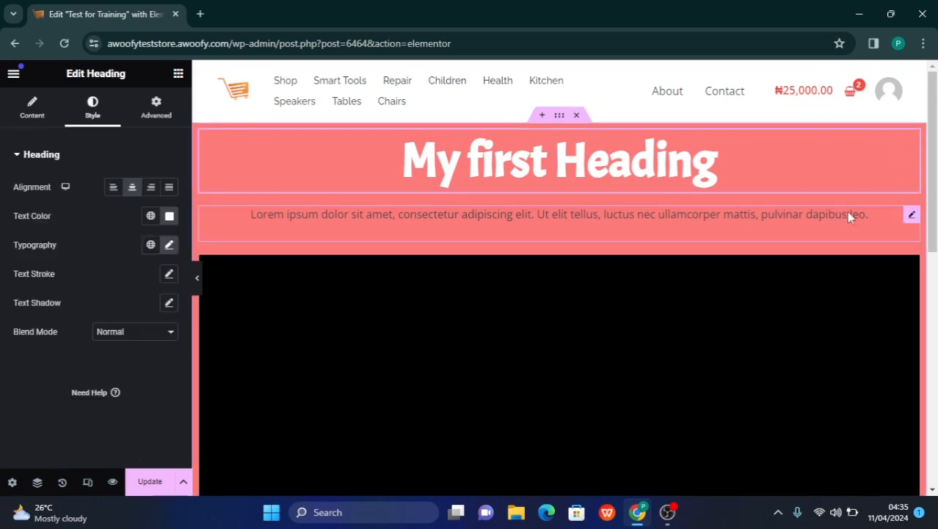
pyautogui.click(913, 217)
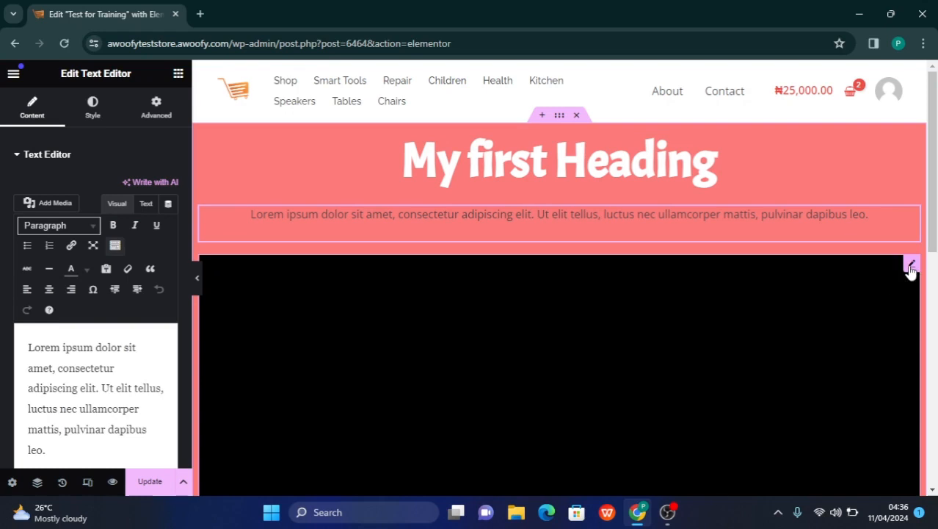
pyautogui.click(911, 266)
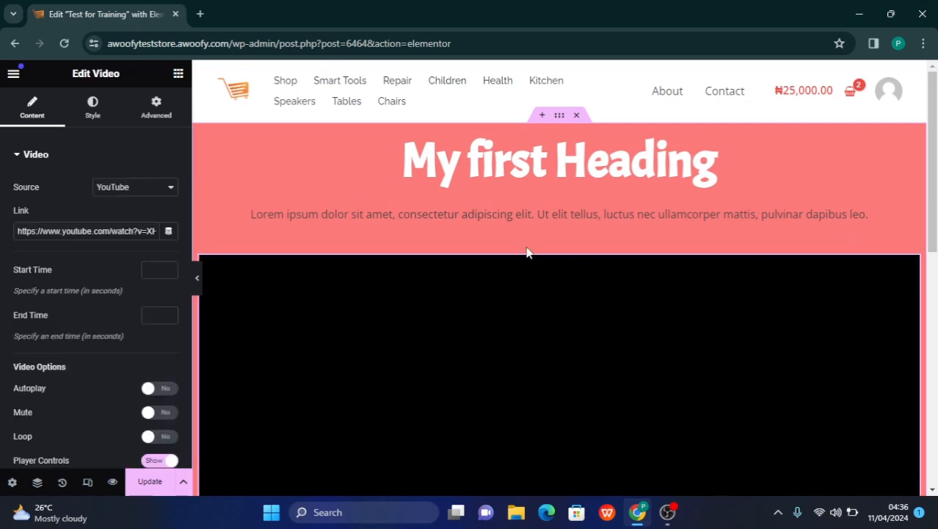
pyautogui.scroll(-2, 487, 178)
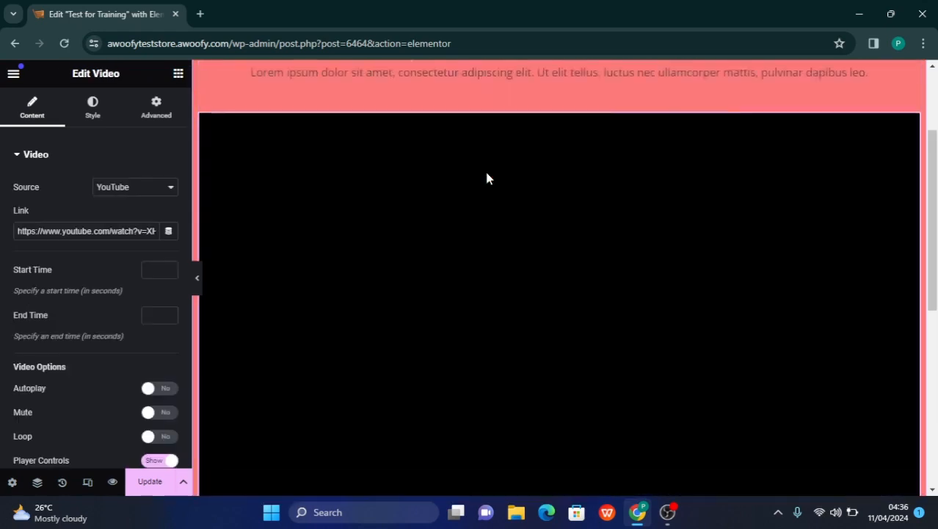
pyautogui.scroll(2, 487, 178)
pyautogui.scroll(-6, 487, 178)
pyautogui.scroll(6, 487, 178)
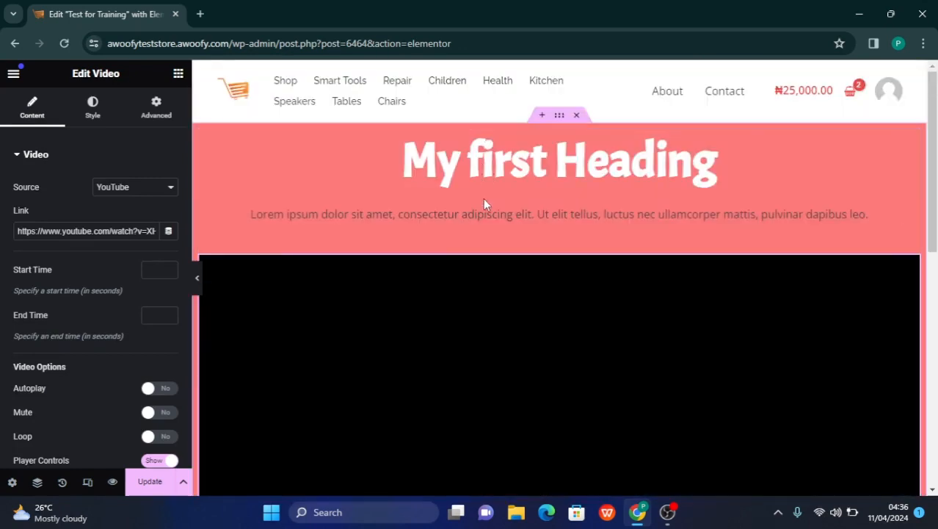
pyautogui.click(450, 215)
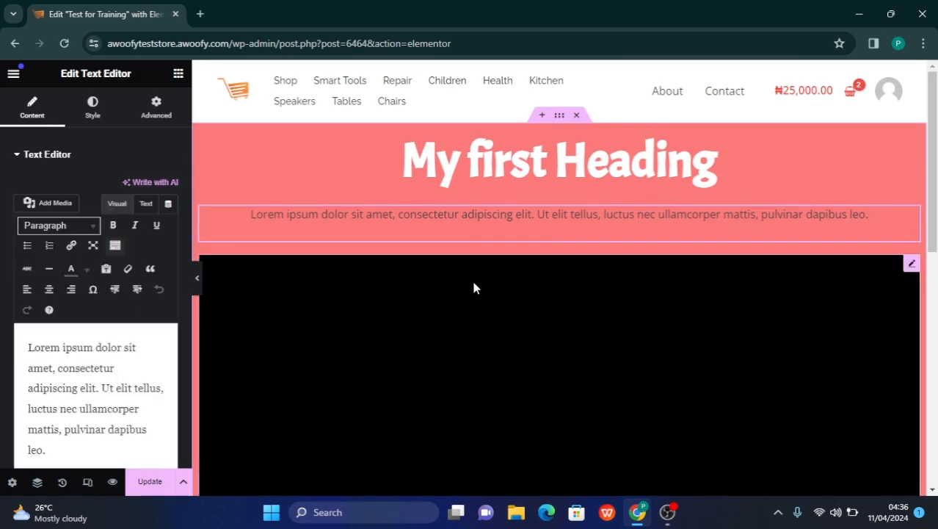
pyautogui.scroll(-3, 504, 273)
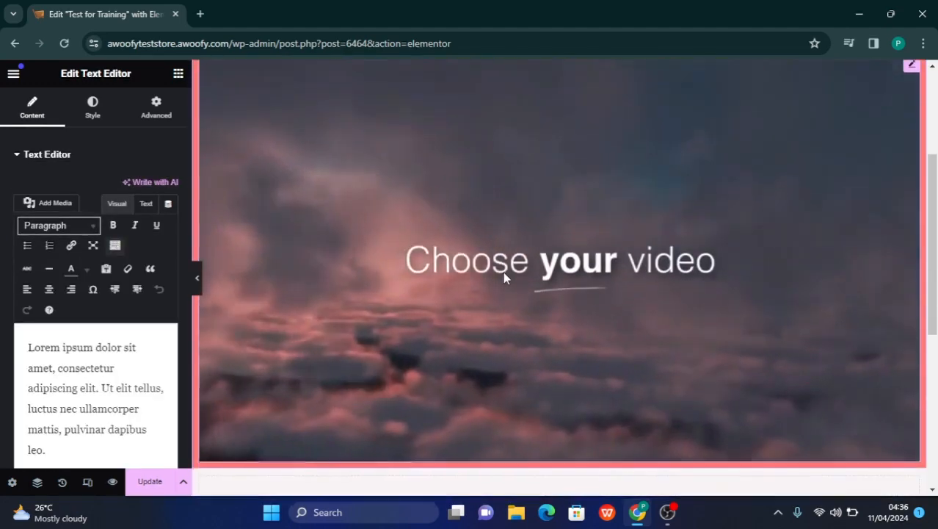
pyautogui.scroll(2, 504, 273)
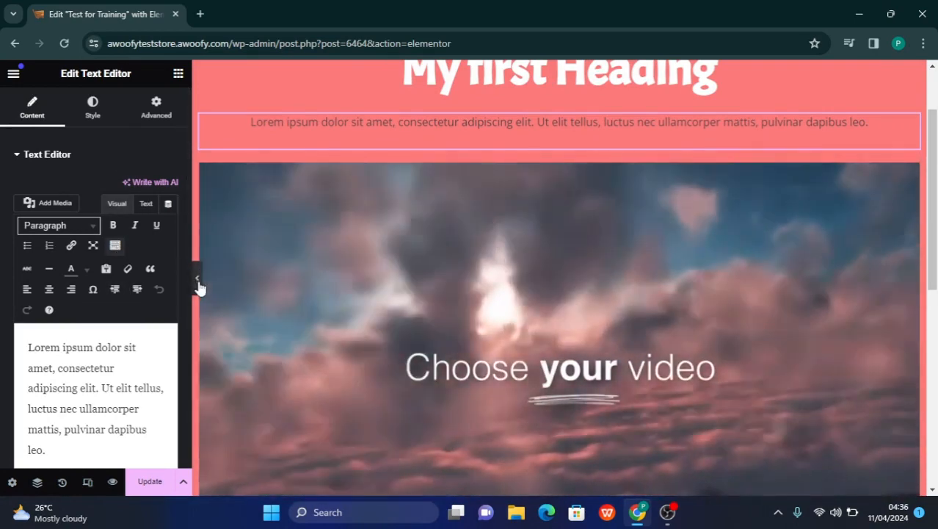
# Hide the editing panel to view the page at full width from header to footer, and restore the panel
pyautogui.click(198, 285)
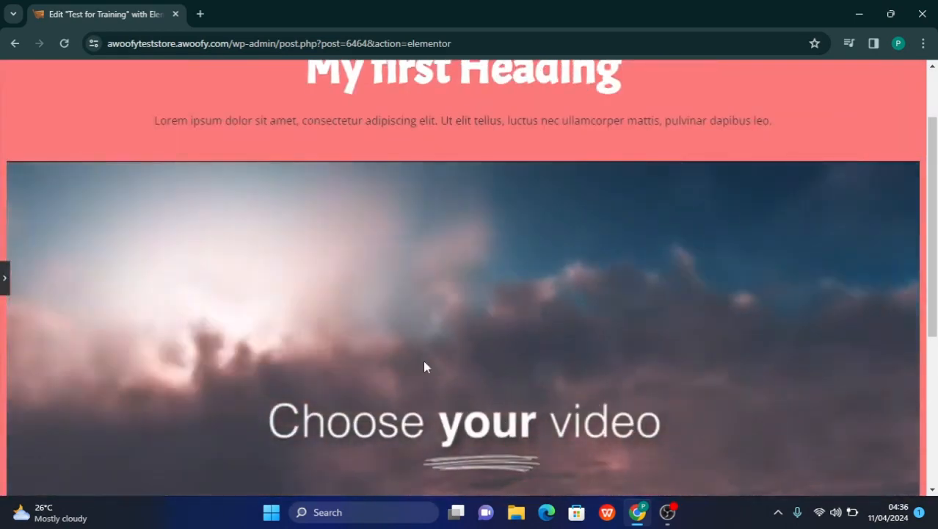
pyautogui.scroll(-2, 424, 365)
pyautogui.scroll(4, 424, 365)
pyautogui.scroll(-10, 424, 365)
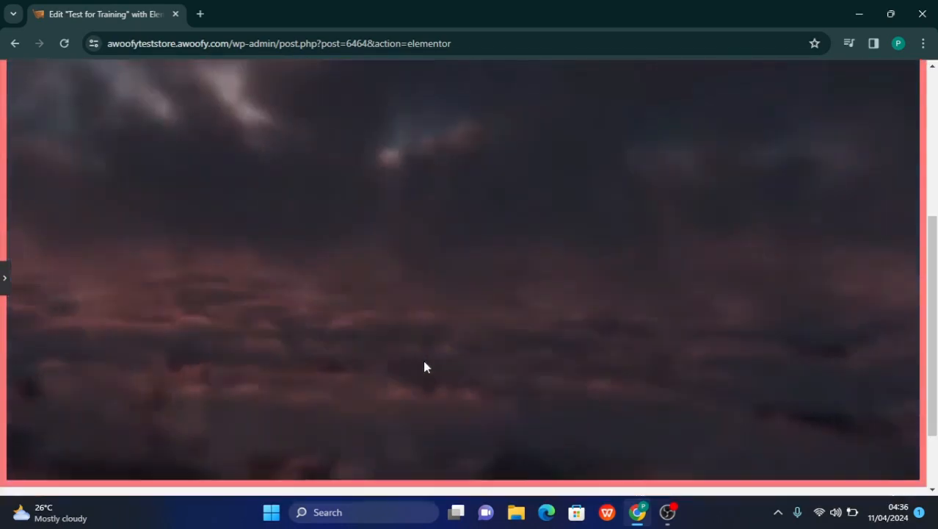
pyautogui.scroll(10, 423, 366)
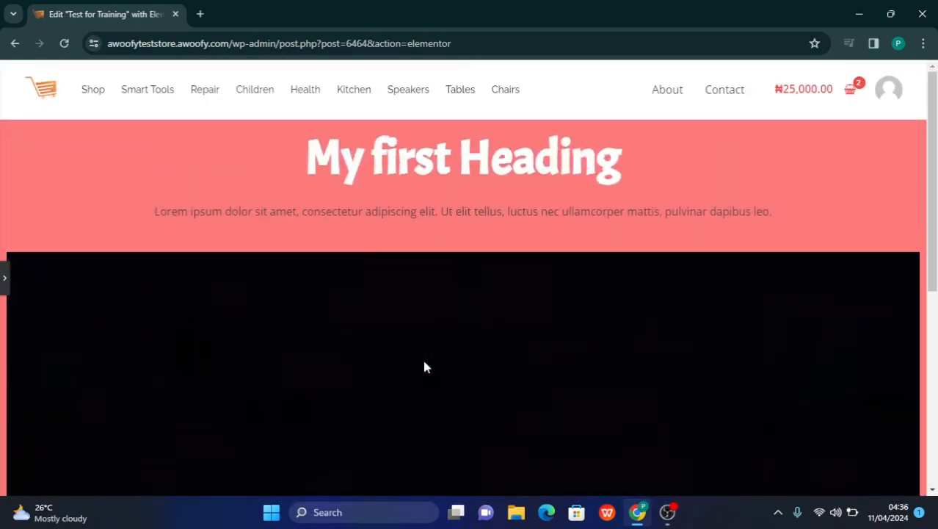
pyautogui.scroll(-10, 424, 366)
pyautogui.scroll(9, 423, 366)
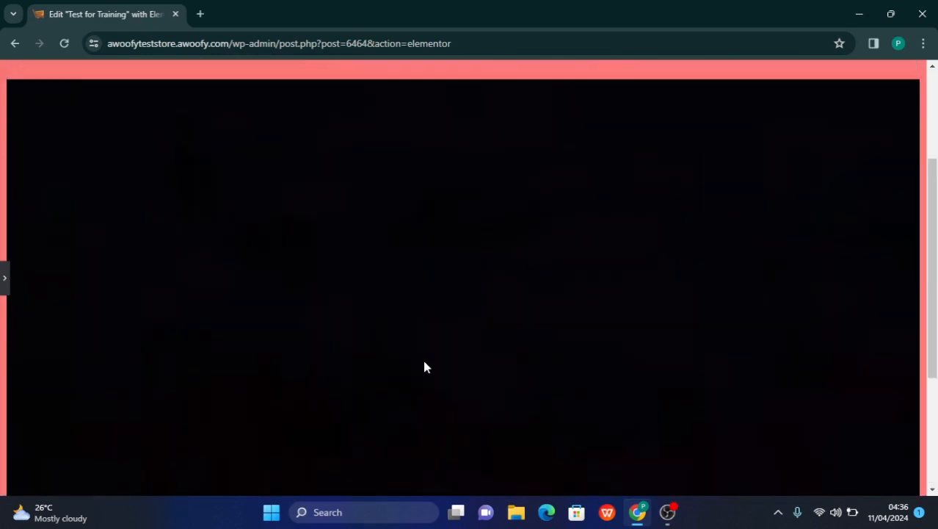
pyautogui.scroll(1, 424, 366)
pyautogui.scroll(-10, 424, 367)
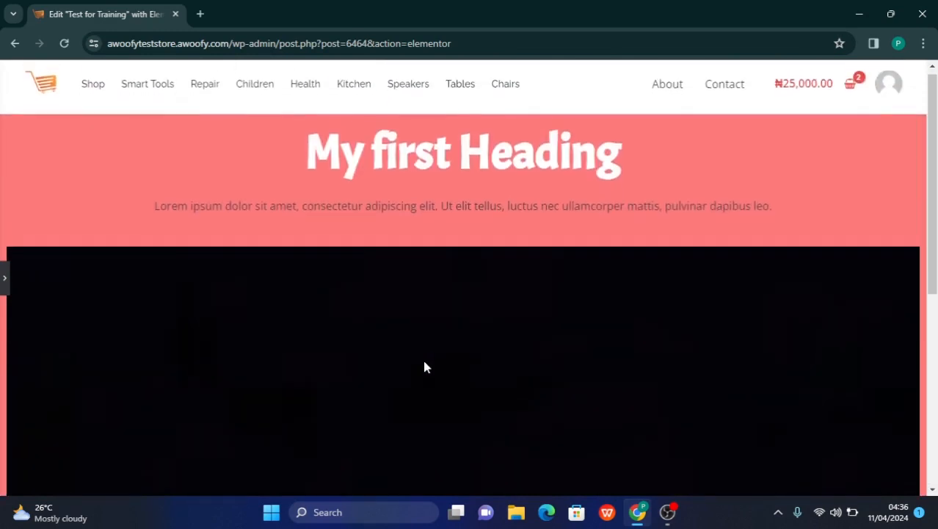
pyautogui.scroll(10, 424, 366)
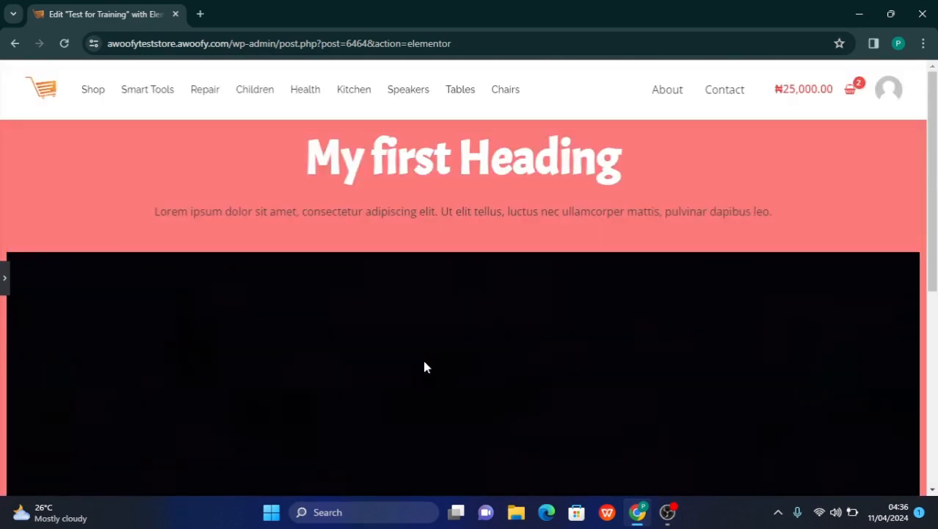
pyautogui.scroll(-10, 423, 367)
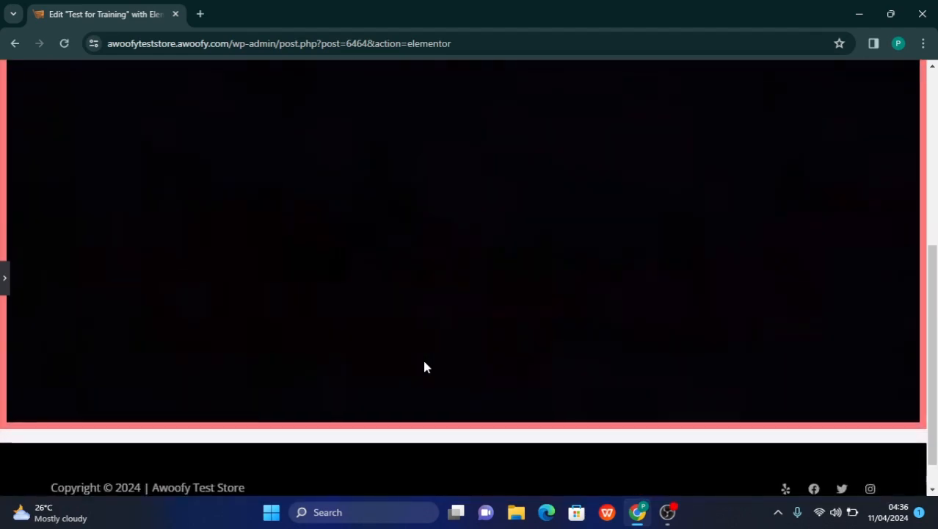
pyautogui.scroll(10, 424, 366)
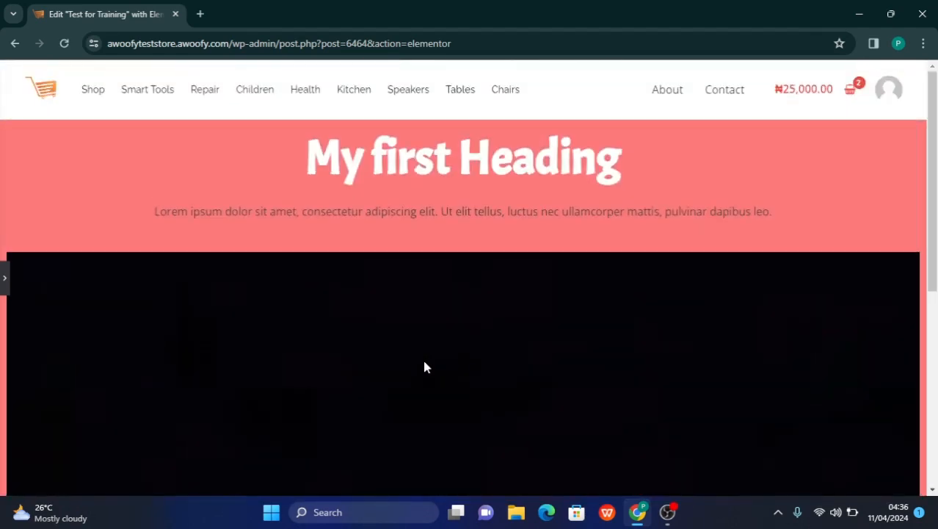
pyautogui.click(3, 284)
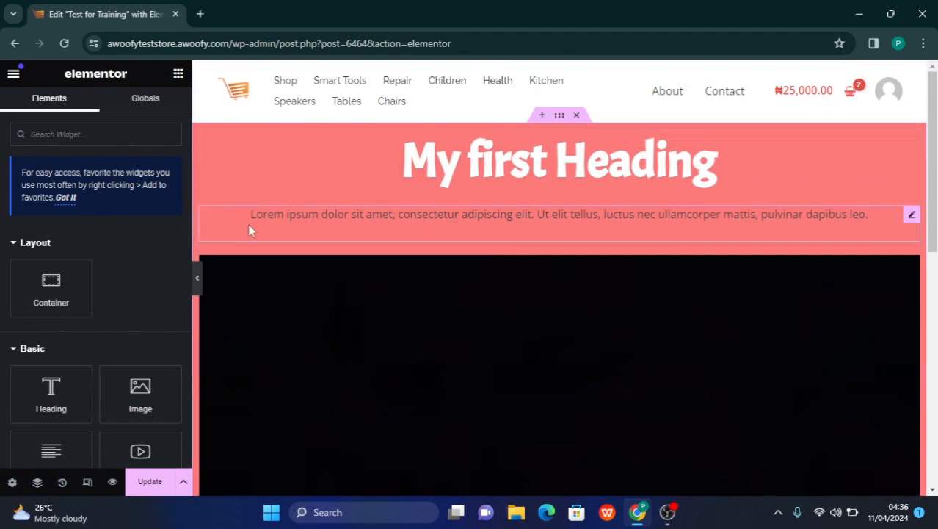
# Open the style settings of the red container and set its normal background type to Classic
pyautogui.click(561, 116)
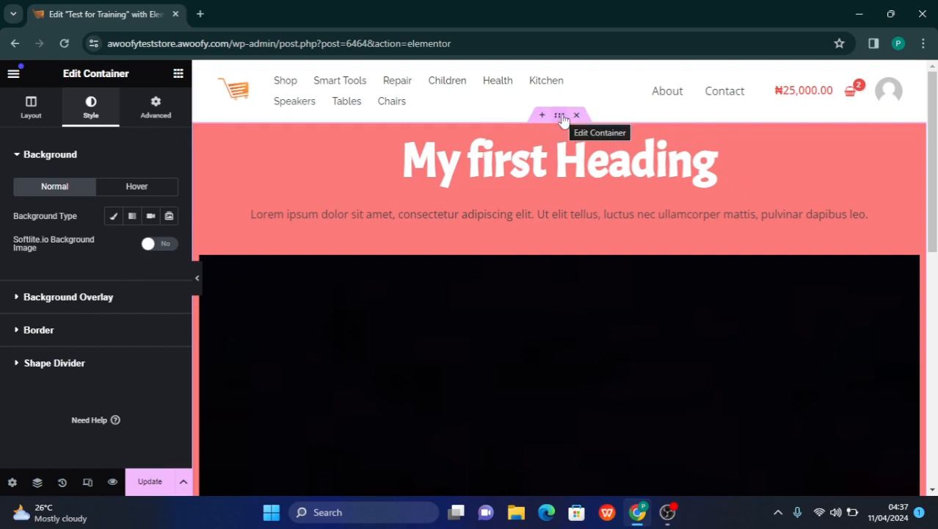
pyautogui.click(112, 218)
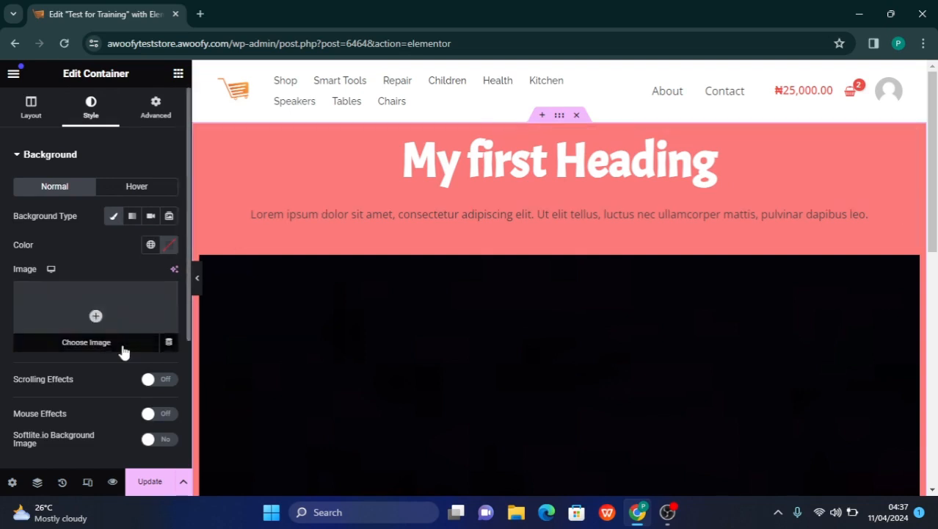
pyautogui.scroll(-3, 123, 352)
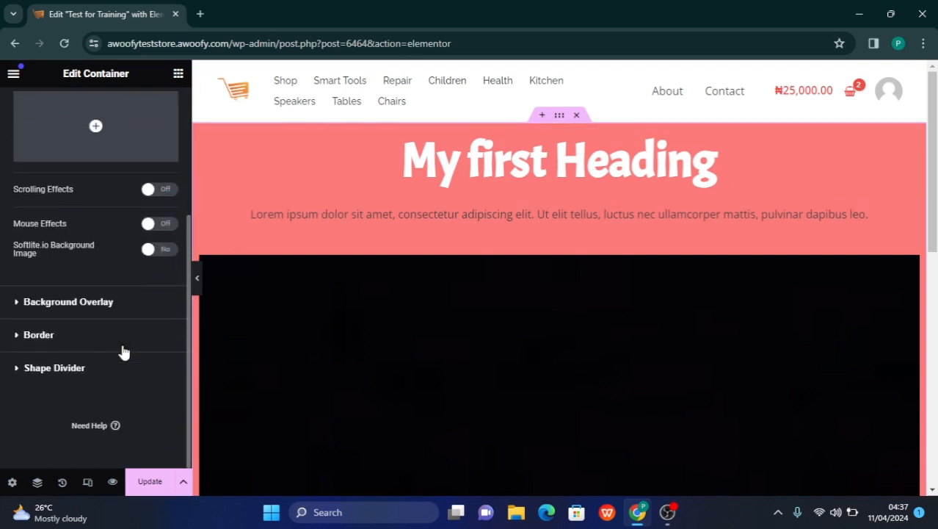
# Check the container's background and background overlay settings and clear the red overlay colour
pyautogui.click(117, 303)
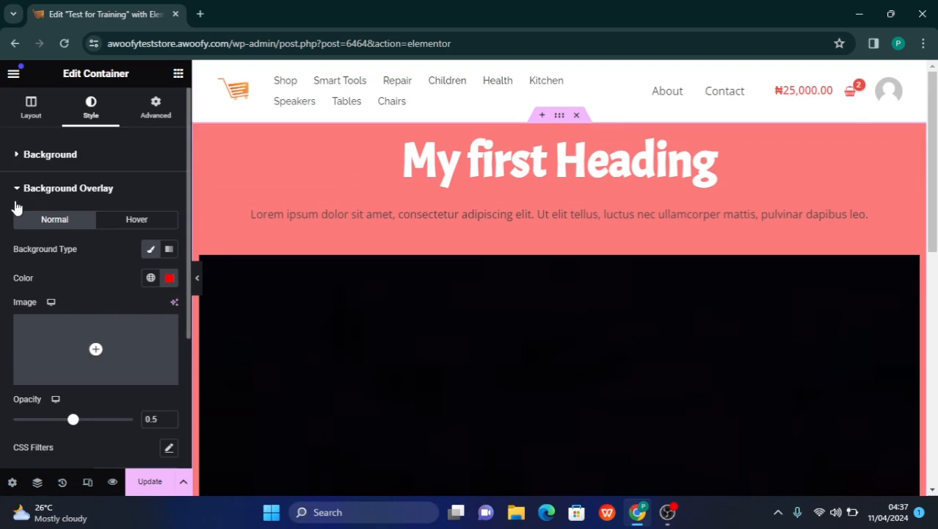
pyautogui.scroll(-2, 71, 246)
pyautogui.scroll(-2, 71, 250)
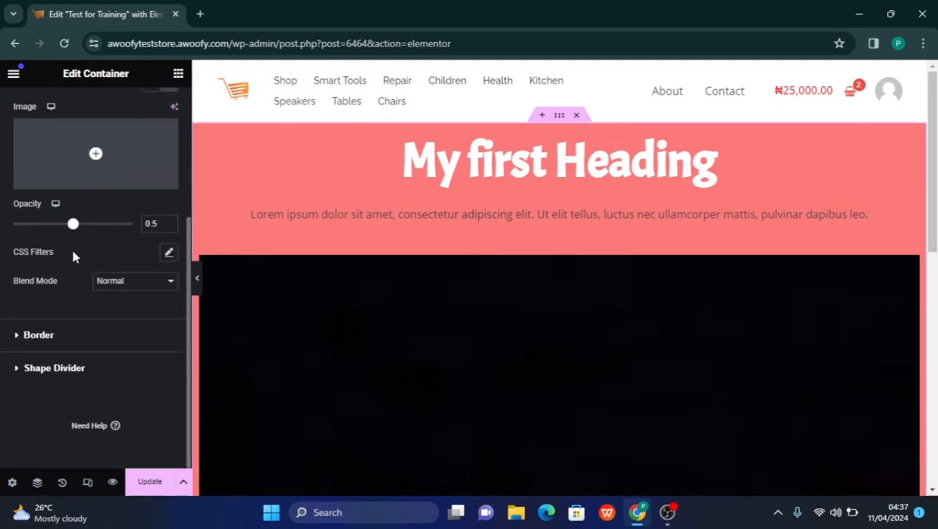
pyautogui.scroll(4, 71, 249)
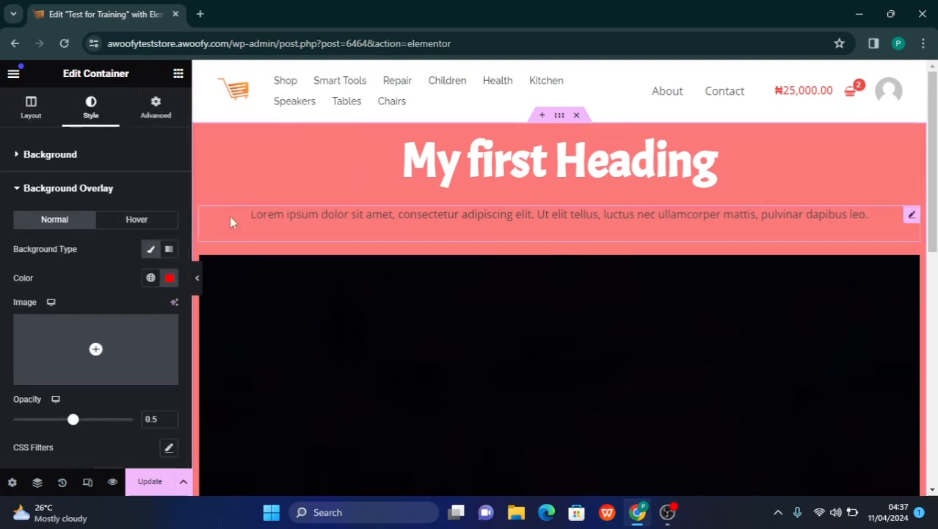
pyautogui.click(16, 165)
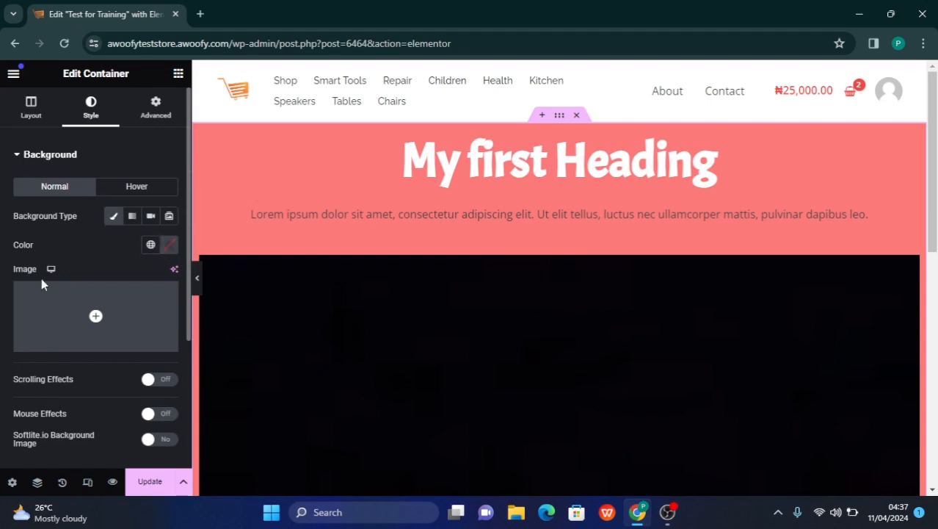
pyautogui.scroll(-3, 41, 283)
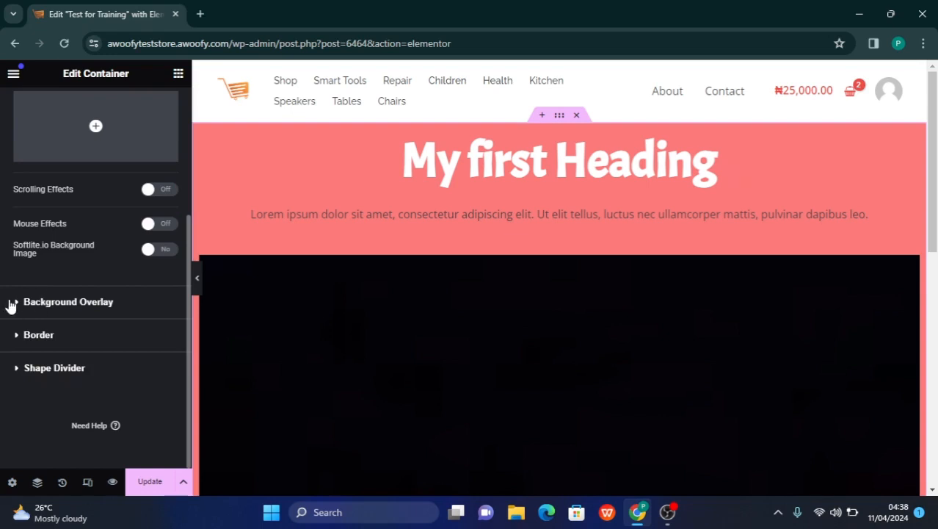
pyautogui.click(22, 307)
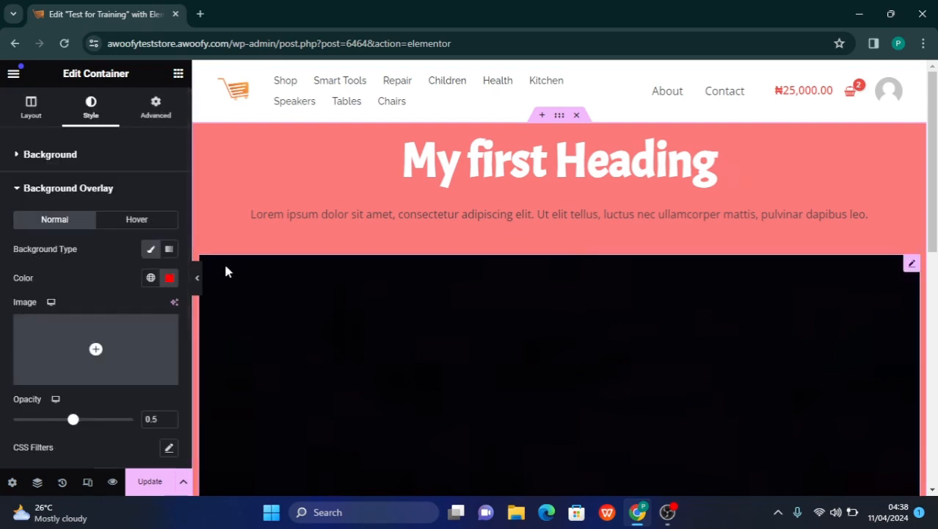
pyautogui.click(168, 282)
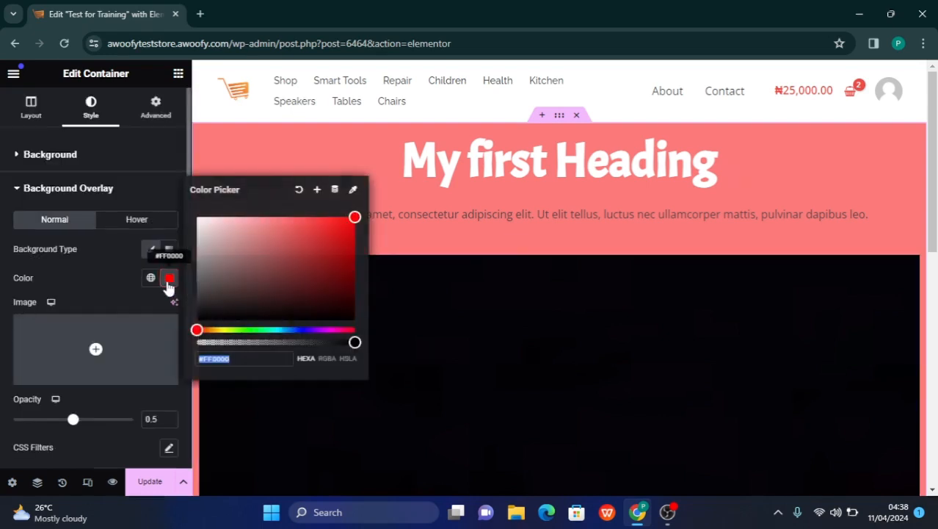
pyautogui.click(297, 192)
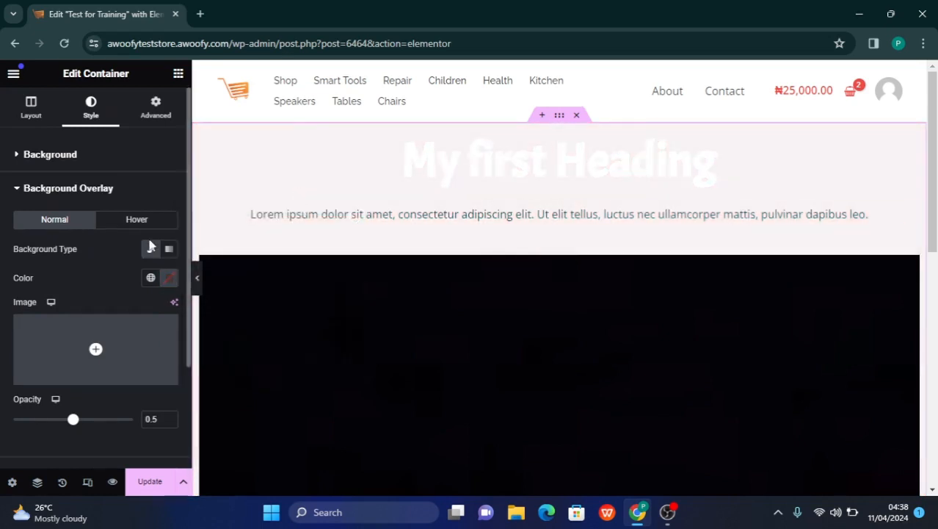
pyautogui.click(18, 191)
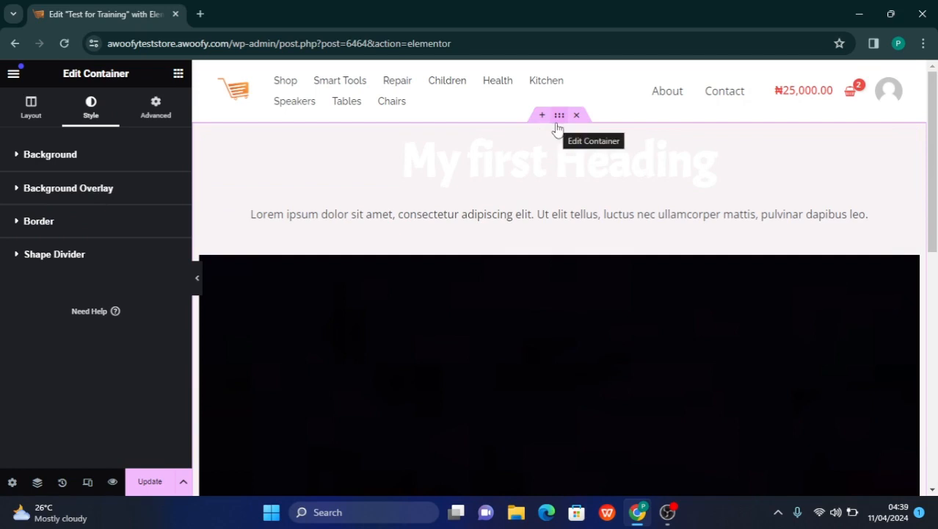
# Set the container's Classic background colour to black (#000000)
pyautogui.click(38, 160)
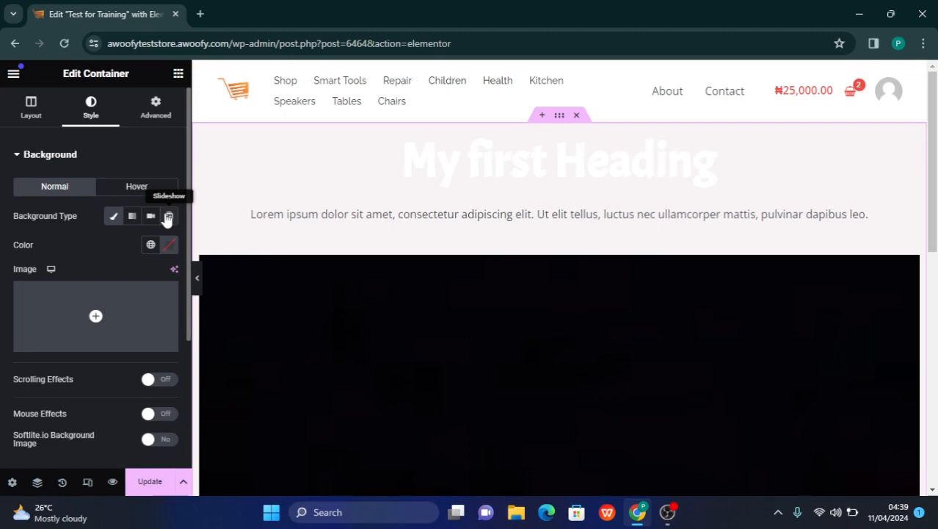
pyautogui.click(112, 220)
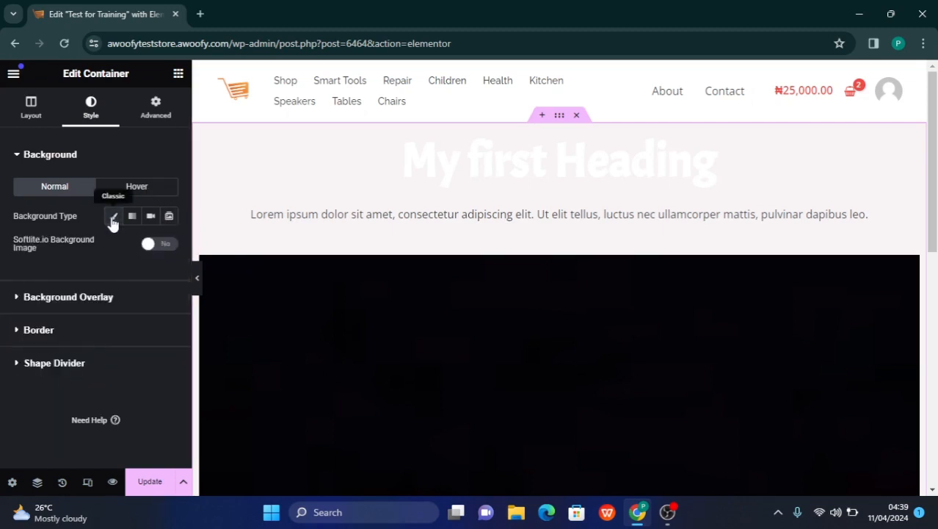
pyautogui.click(112, 219)
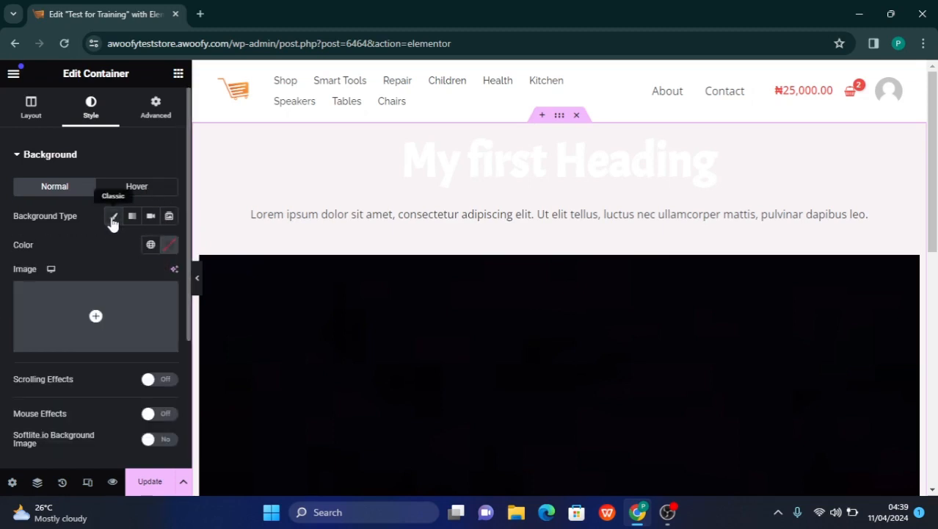
pyautogui.click(168, 251)
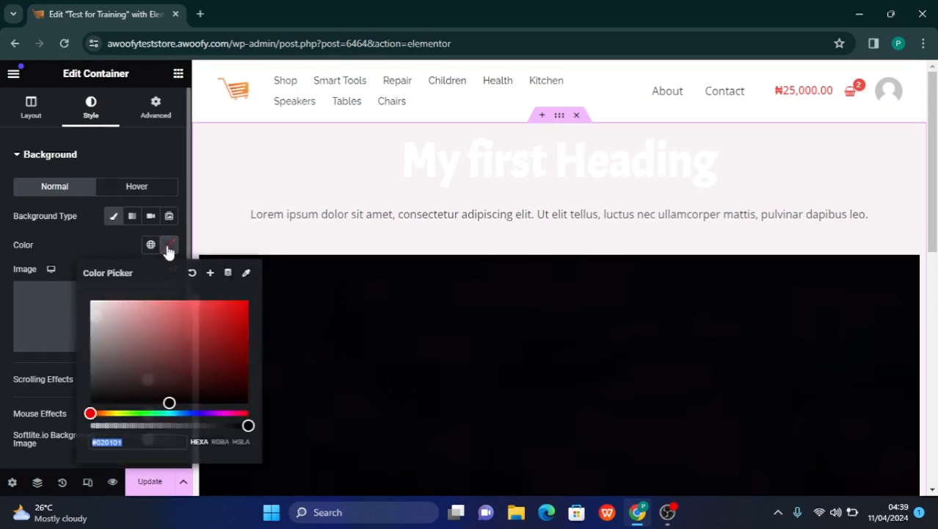
pyautogui.moveTo(169, 405); pyautogui.dragTo(91, 403)
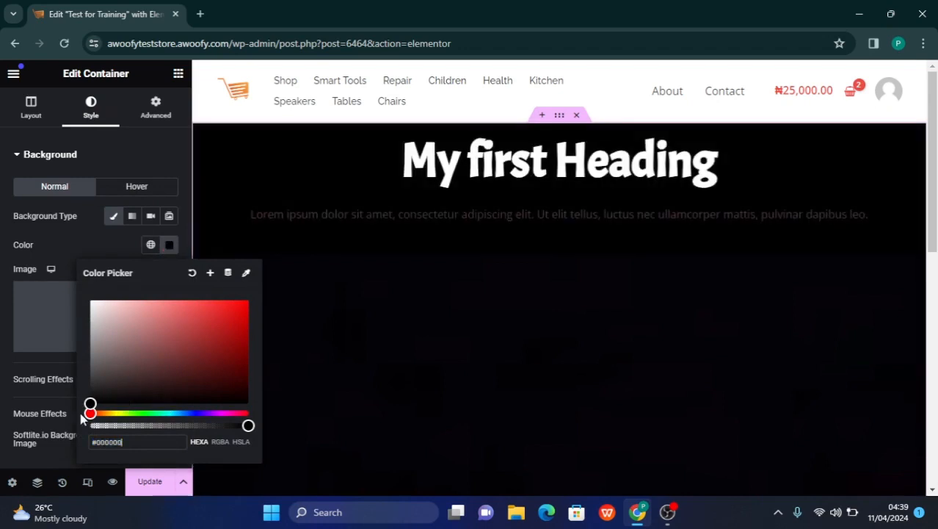
pyautogui.click(4, 361)
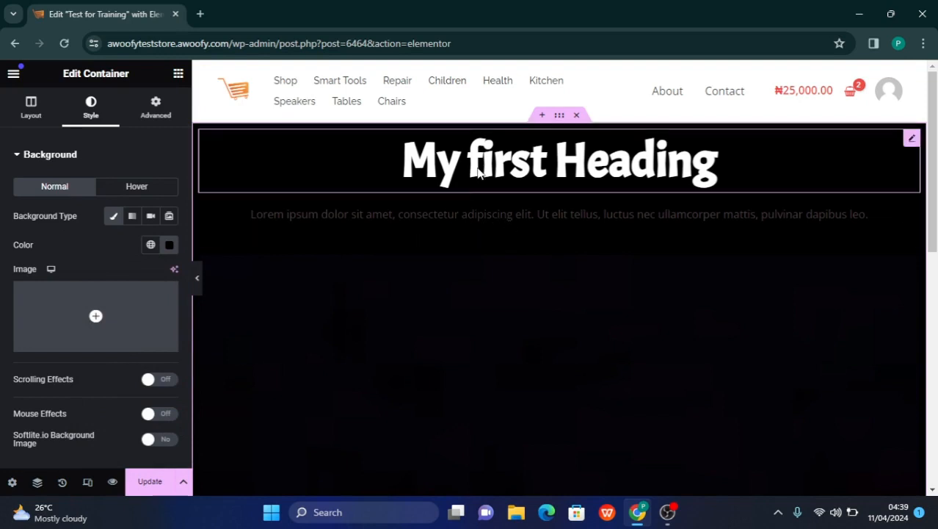
# Set the container's normal background overlay image to the wall clock picture 12.webp from the media library
pyautogui.click(17, 159)
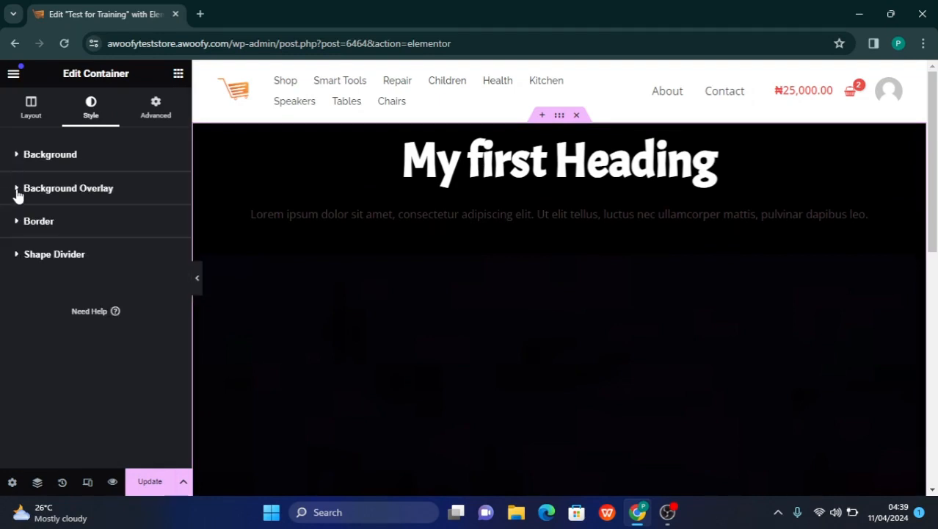
pyautogui.click(19, 192)
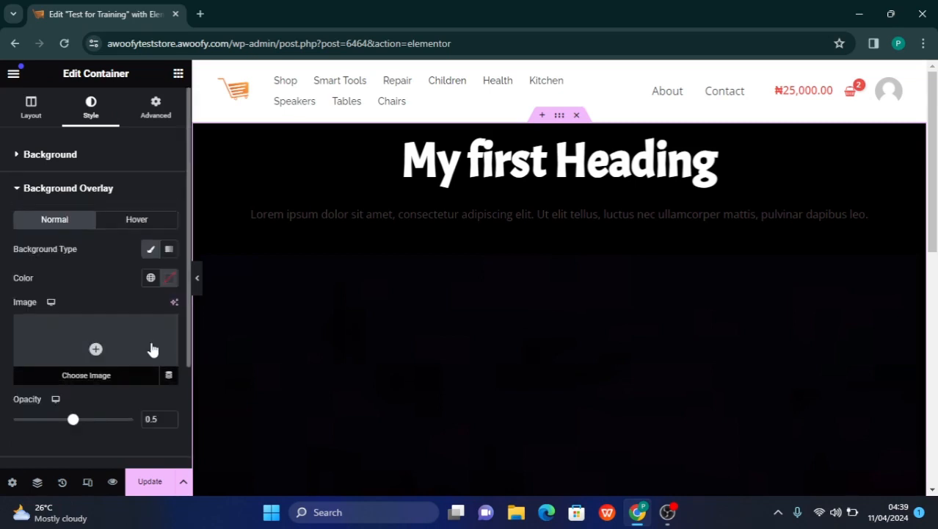
pyautogui.click(98, 378)
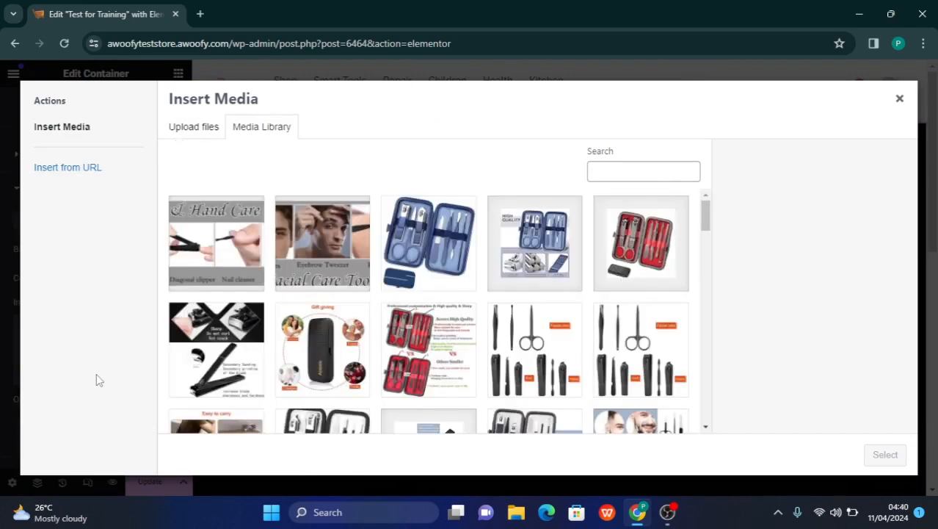
pyautogui.scroll(-5, 412, 392)
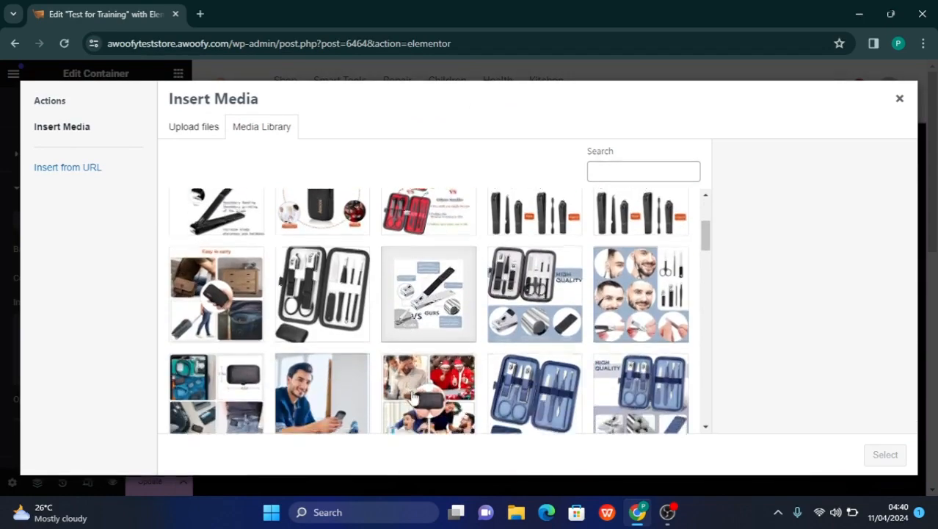
pyautogui.scroll(-8, 411, 396)
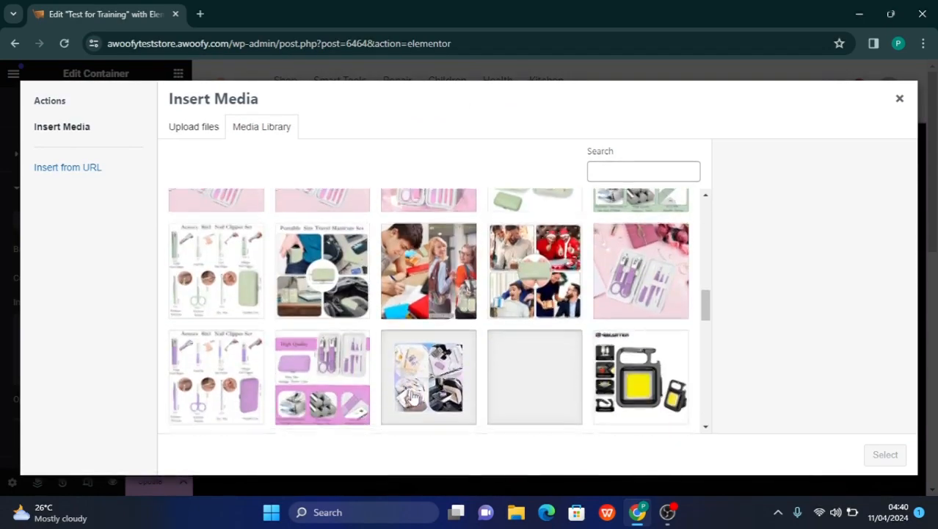
pyautogui.scroll(-8, 413, 397)
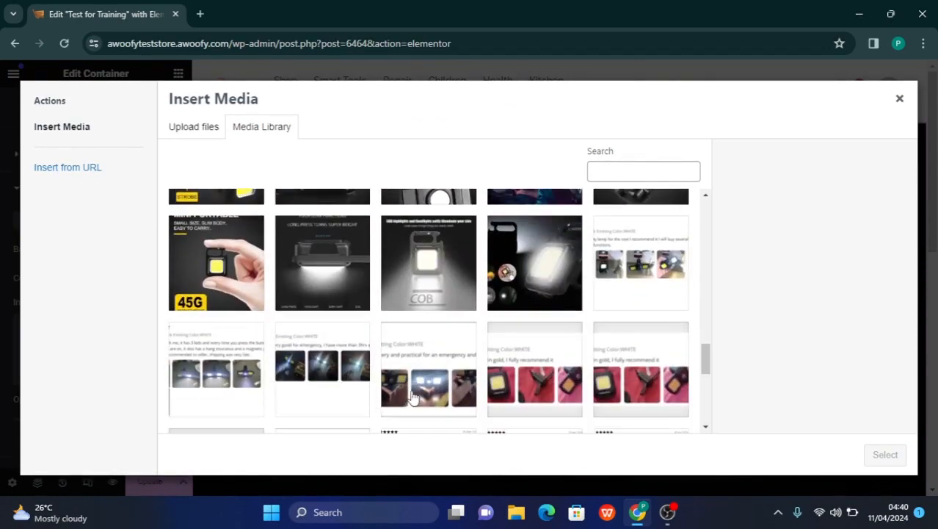
pyautogui.scroll(-3, 413, 398)
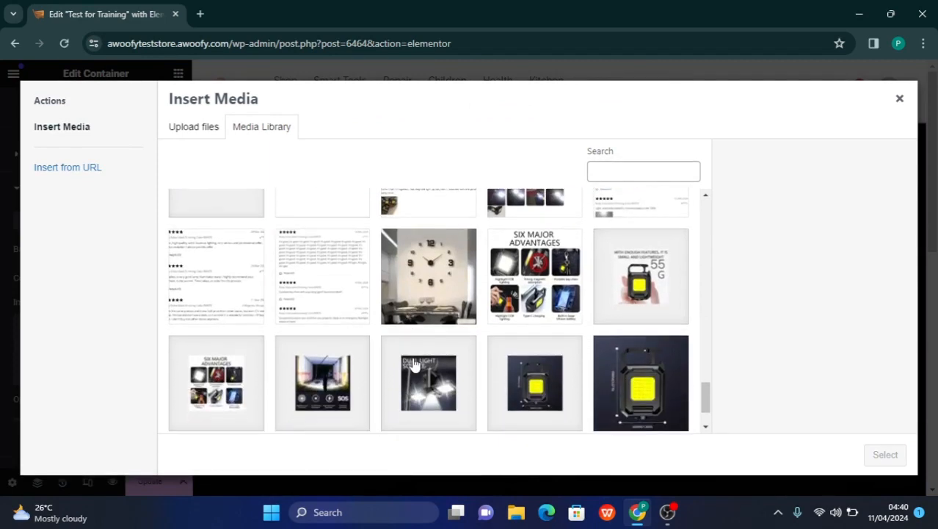
pyautogui.click(427, 291)
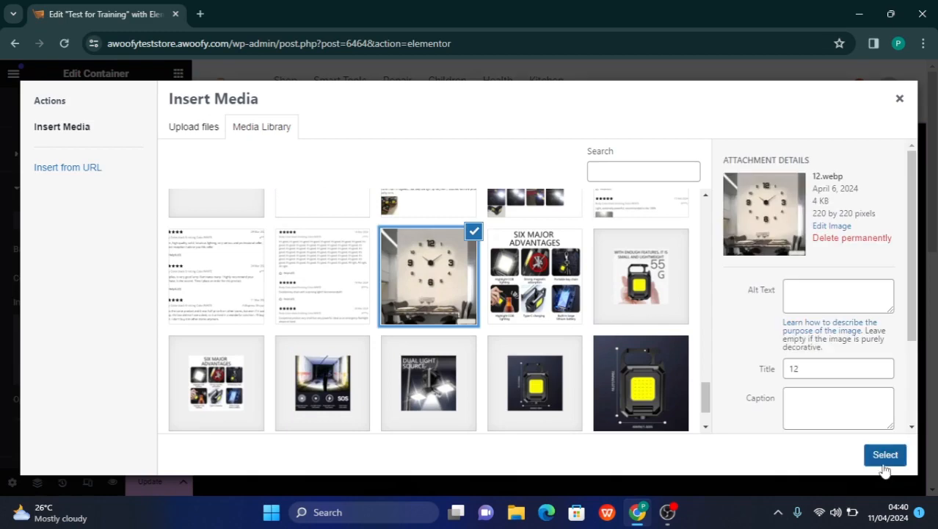
pyautogui.click(884, 457)
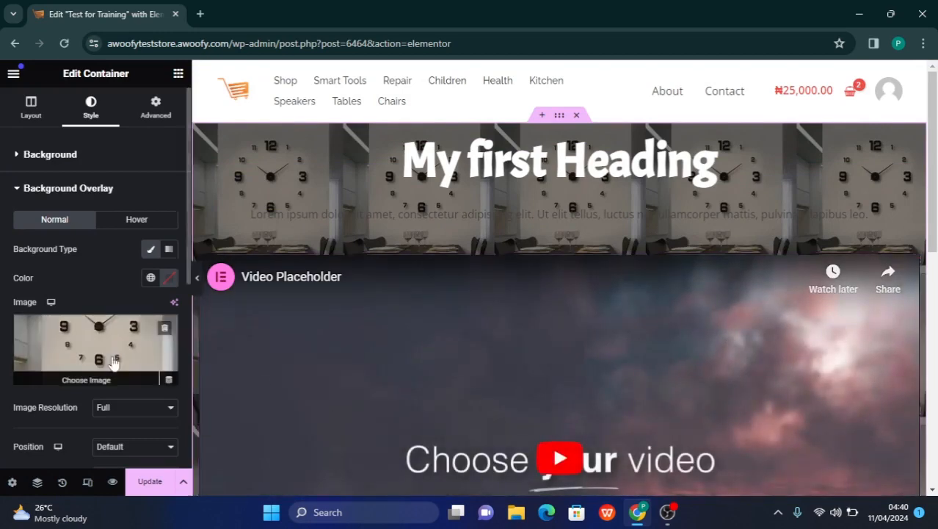
# Check the overlay image's resolution options and set its repeat option to No-repeat
pyautogui.scroll(-3, 85, 339)
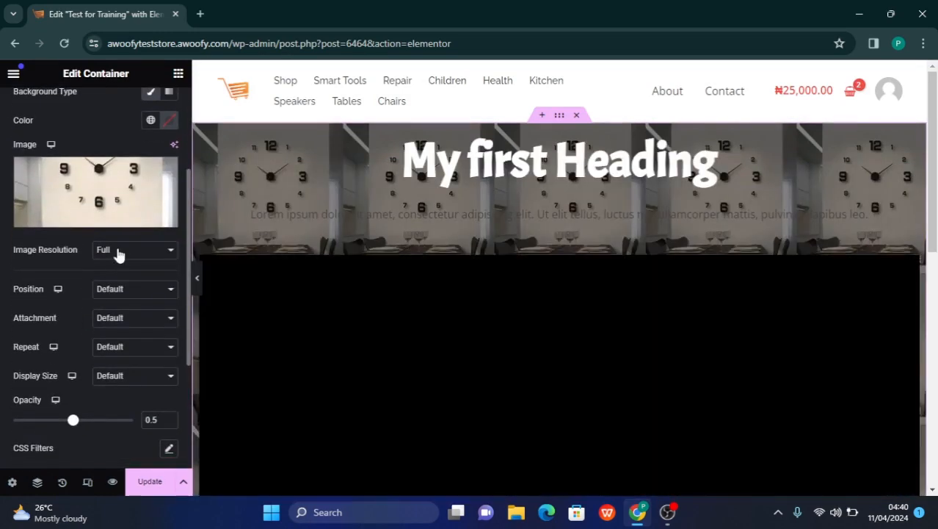
pyautogui.click(117, 252)
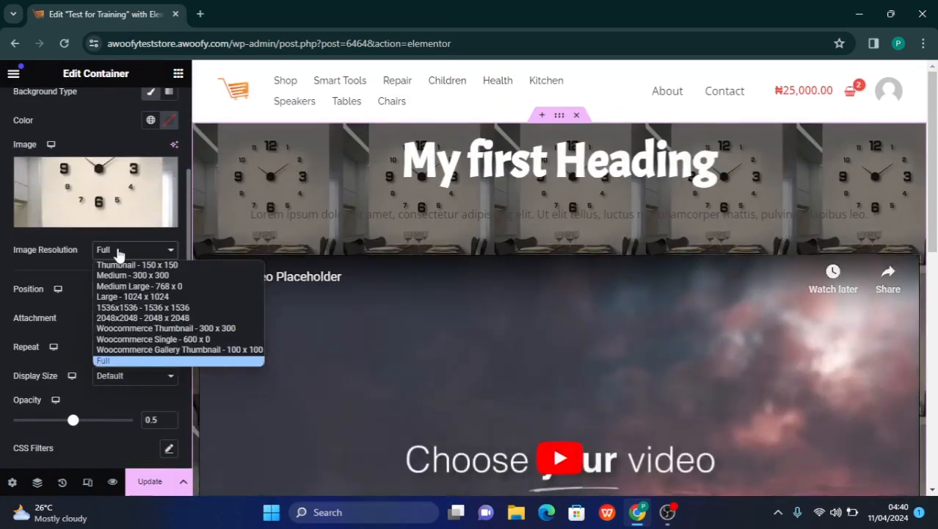
pyautogui.click(117, 252)
pyautogui.click(118, 252)
pyautogui.click(118, 252)
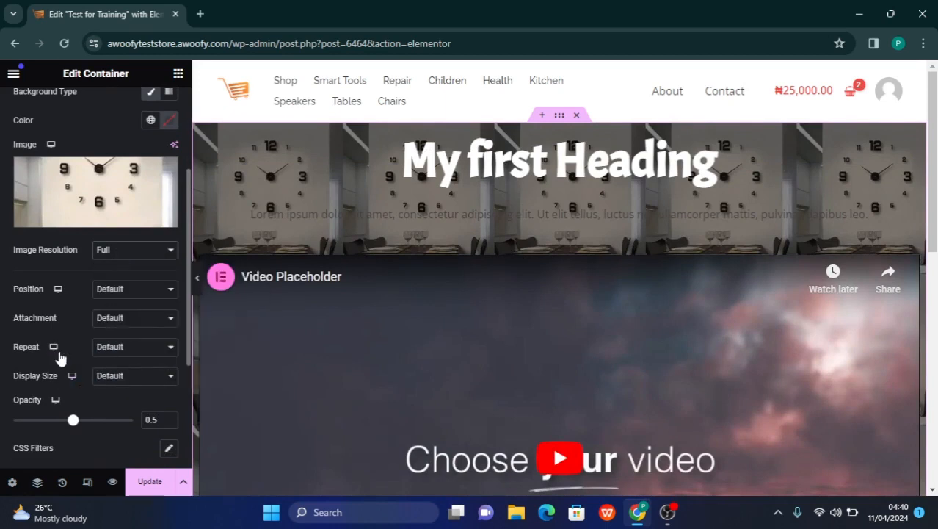
pyautogui.click(121, 351)
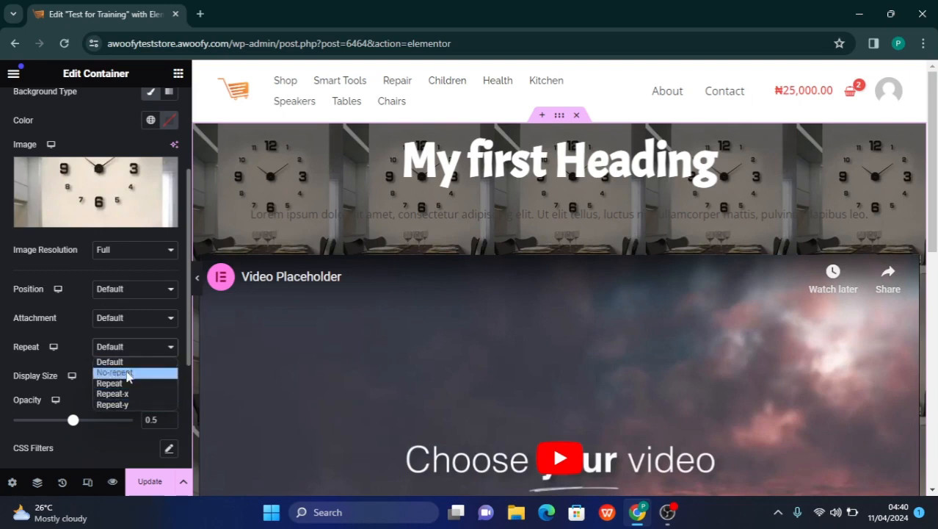
pyautogui.click(128, 373)
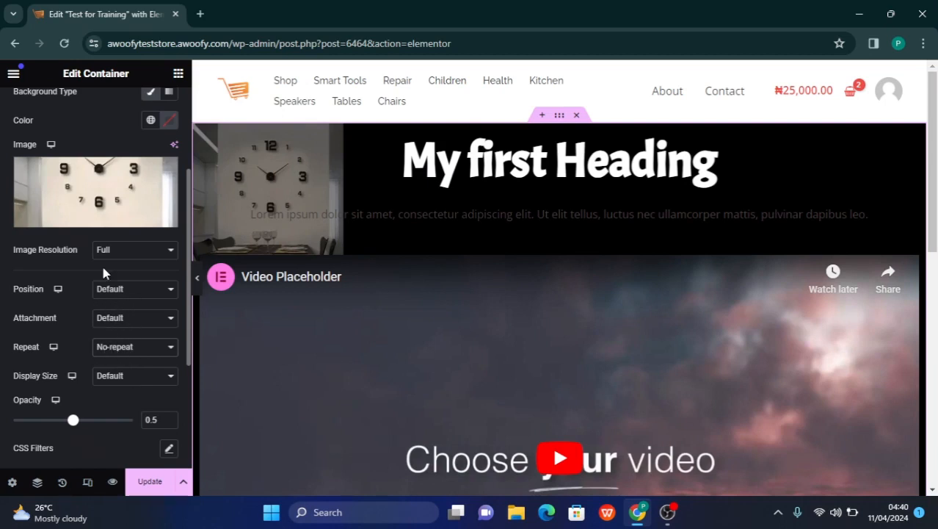
# Replace the background overlay image with description_images__14-min.jpg from the media library
pyautogui.click(97, 227)
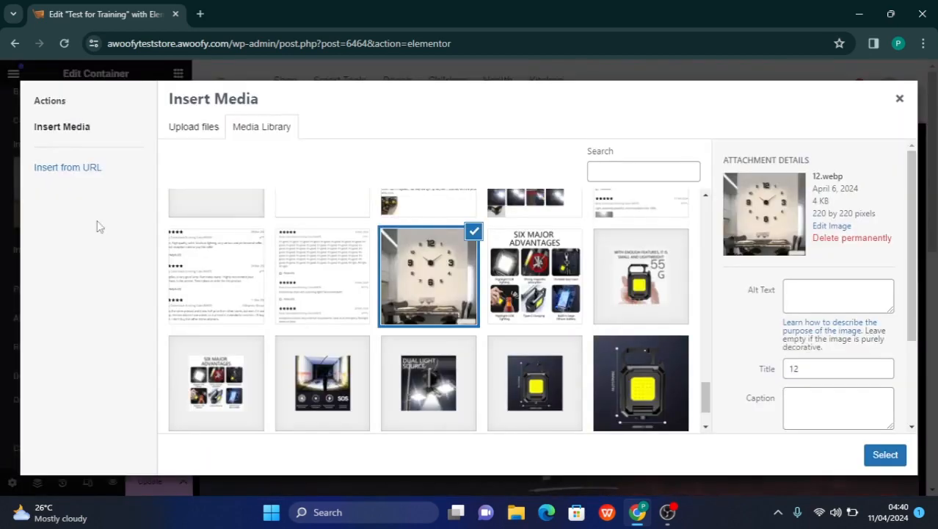
pyautogui.scroll(-3, 346, 342)
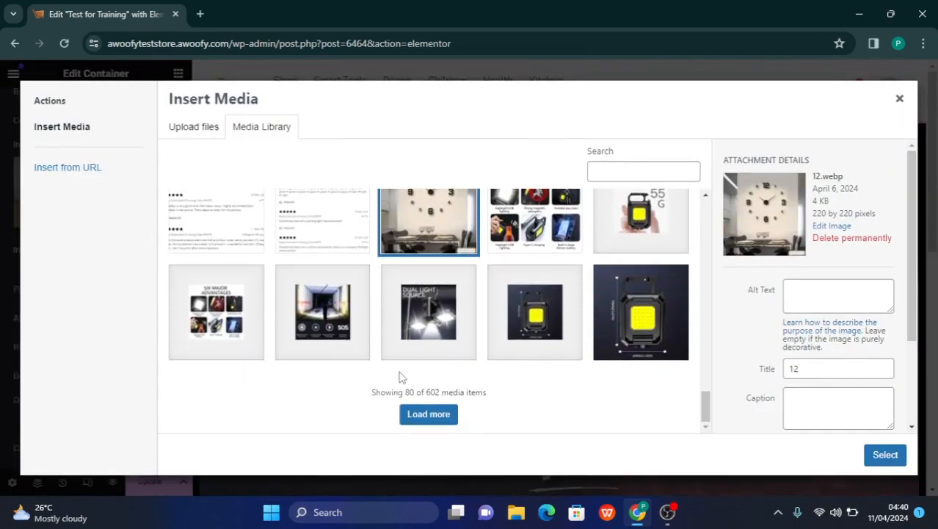
pyautogui.scroll(2, 613, 285)
pyautogui.scroll(10, 613, 284)
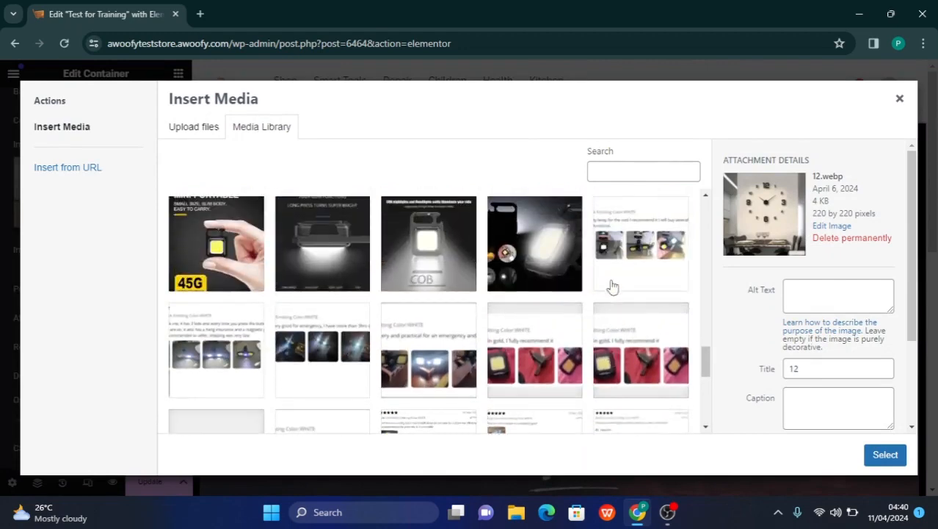
pyautogui.scroll(1, 613, 285)
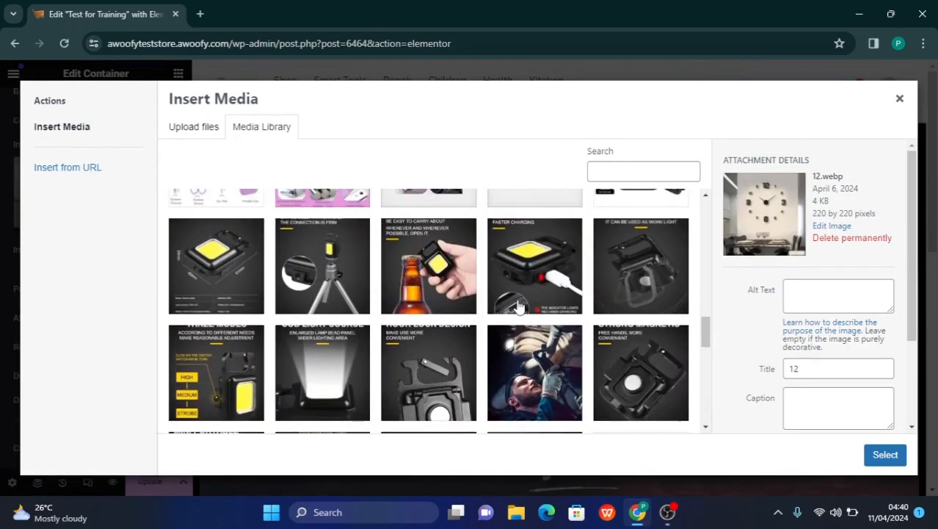
pyautogui.scroll(3, 474, 316)
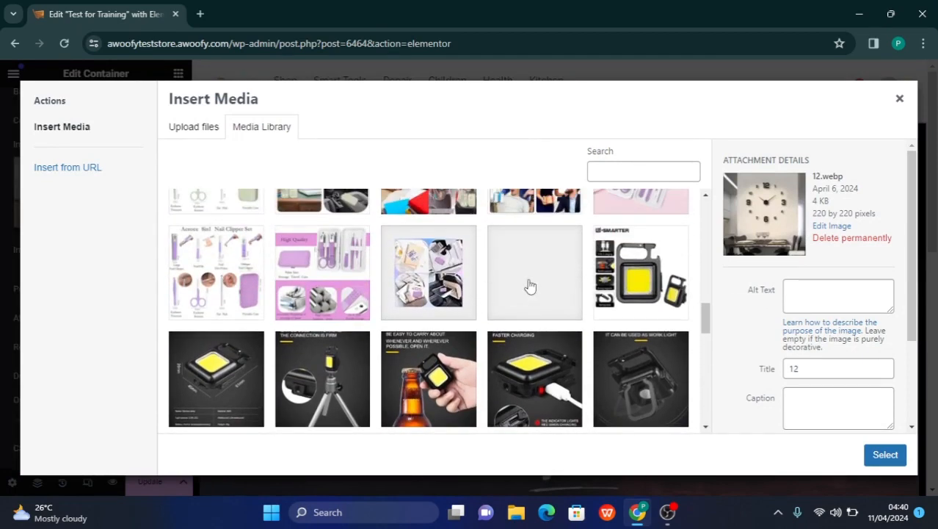
pyautogui.scroll(-3, 451, 357)
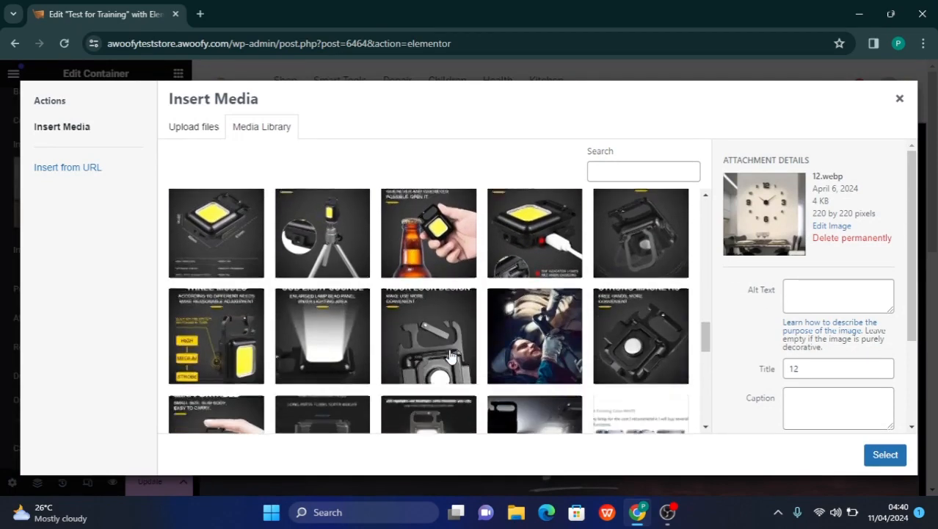
pyautogui.click(229, 246)
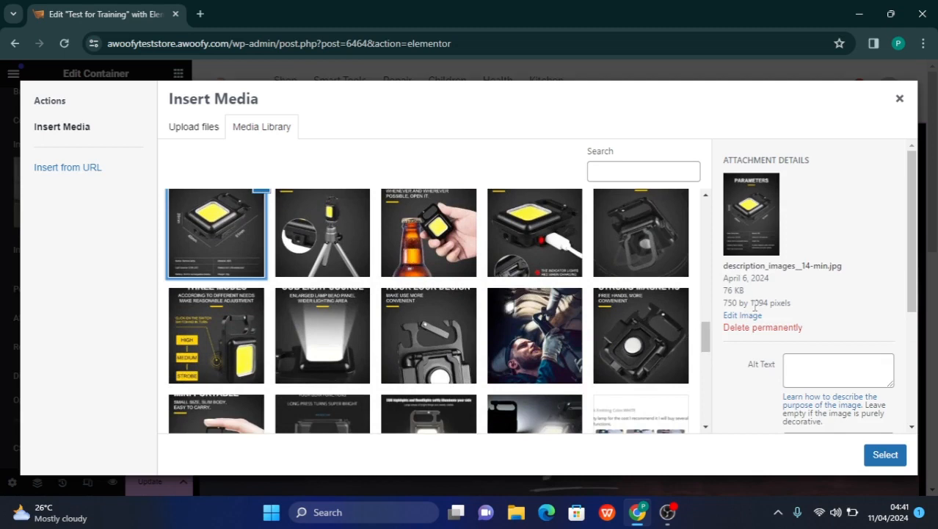
pyautogui.click(885, 456)
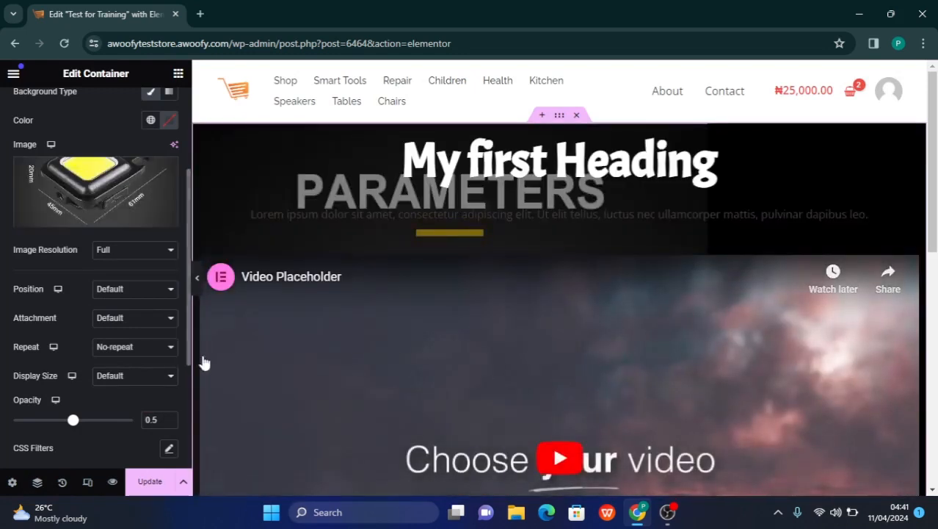
# Try the background overlay at opacity 1 and lower its opacity to 0.18
pyautogui.scroll(-2, 143, 363)
pyautogui.scroll(5, 143, 367)
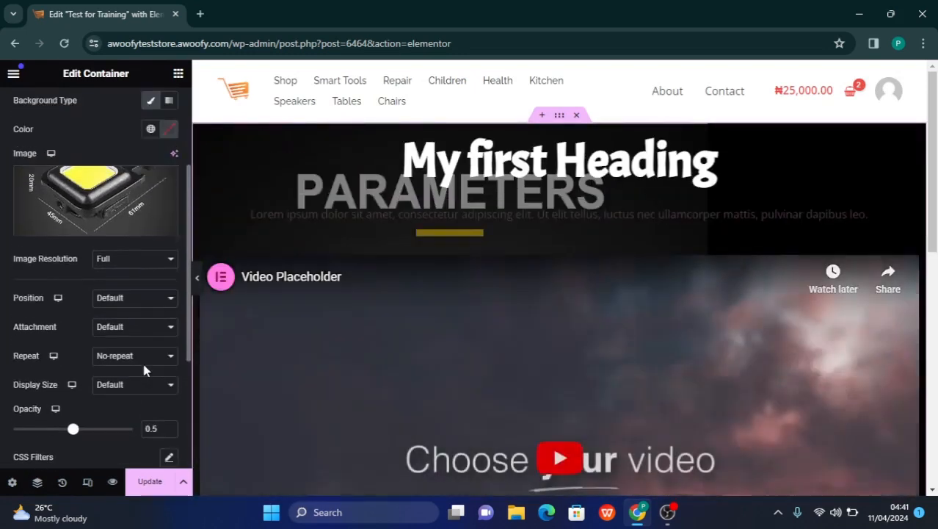
pyautogui.scroll(-3, 145, 371)
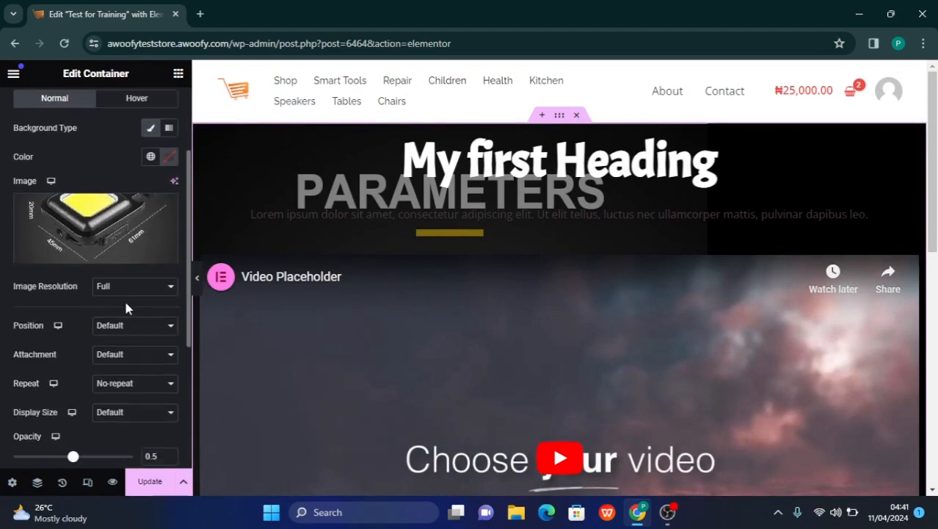
pyautogui.scroll(-2, 116, 325)
pyautogui.scroll(2, 117, 325)
pyautogui.scroll(-3, 116, 326)
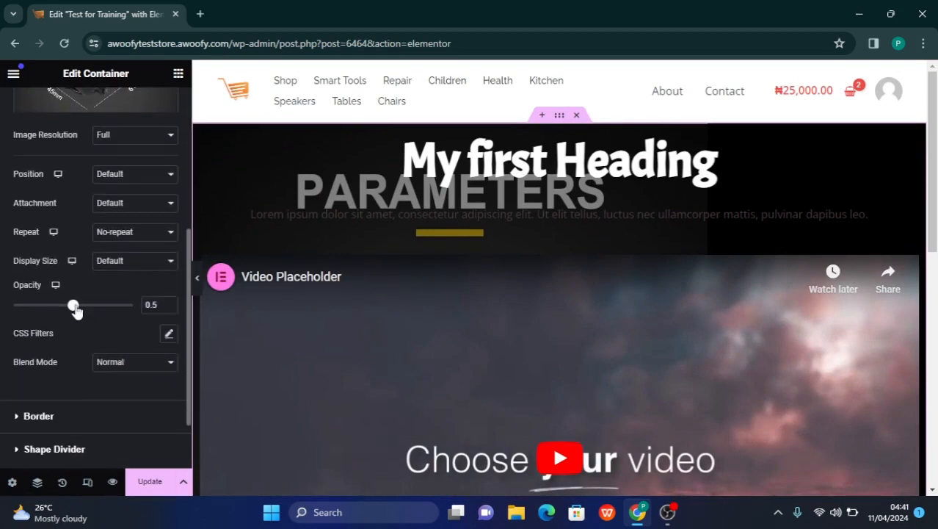
pyautogui.moveTo(73, 308); pyautogui.dragTo(140, 309)
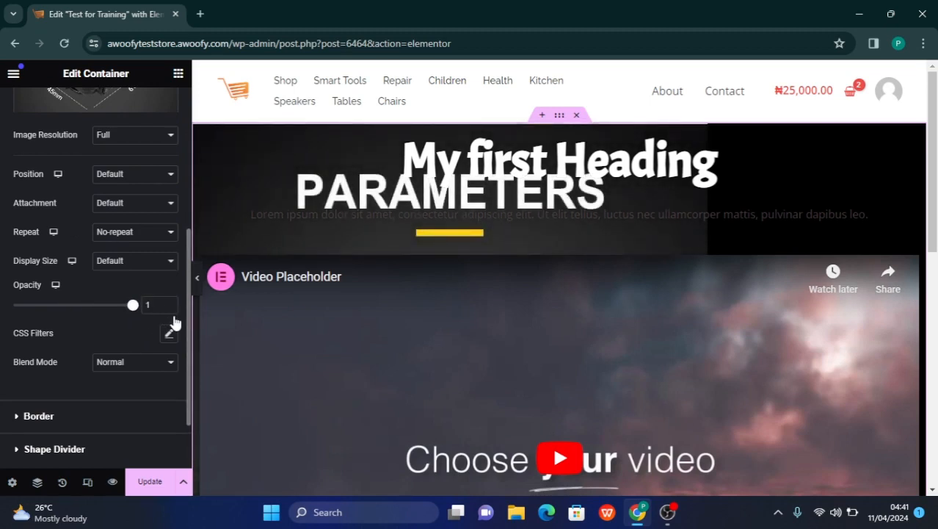
pyautogui.moveTo(132, 305); pyautogui.dragTo(36, 315)
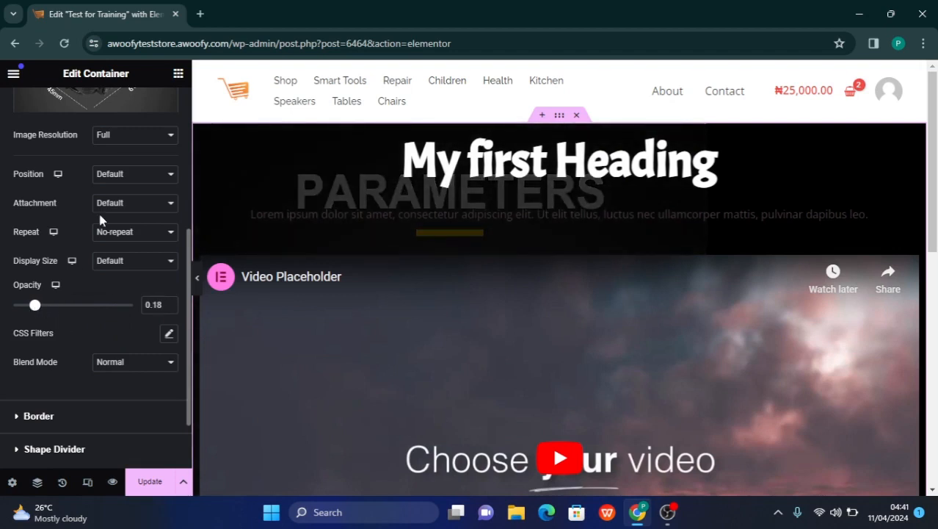
# Remove the image from the container's background overlay
pyautogui.scroll(4, 100, 219)
pyautogui.moveTo(157, 337)
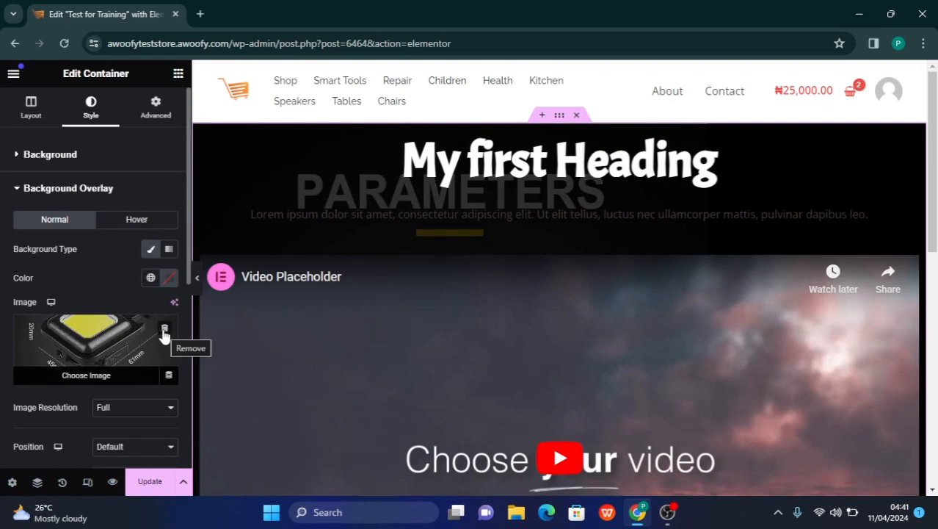
pyautogui.click(165, 331)
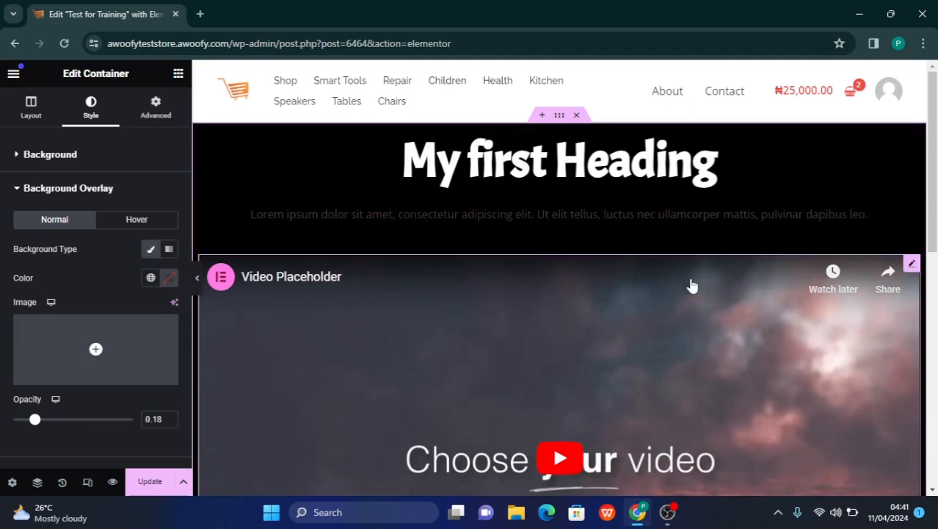
# Open the video widget's content settings and choose YouTube as the video source
pyautogui.click(911, 266)
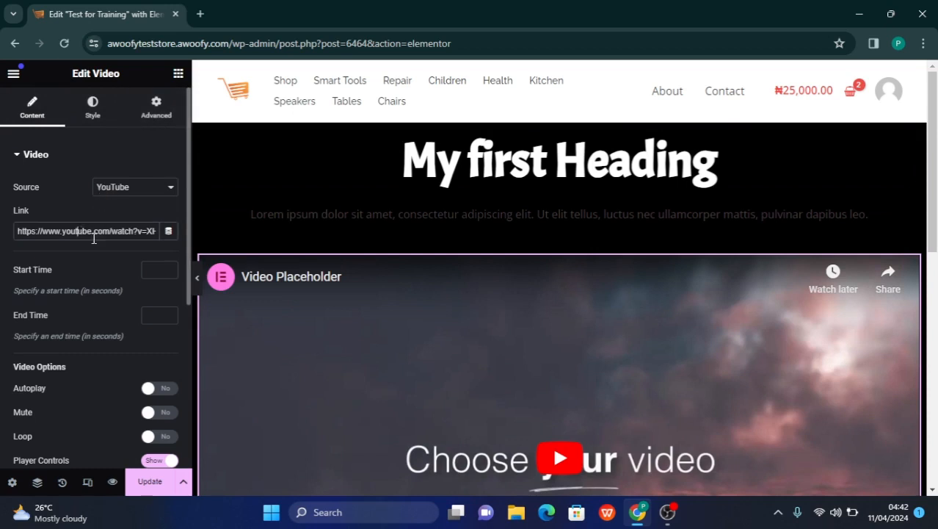
pyautogui.click(123, 188)
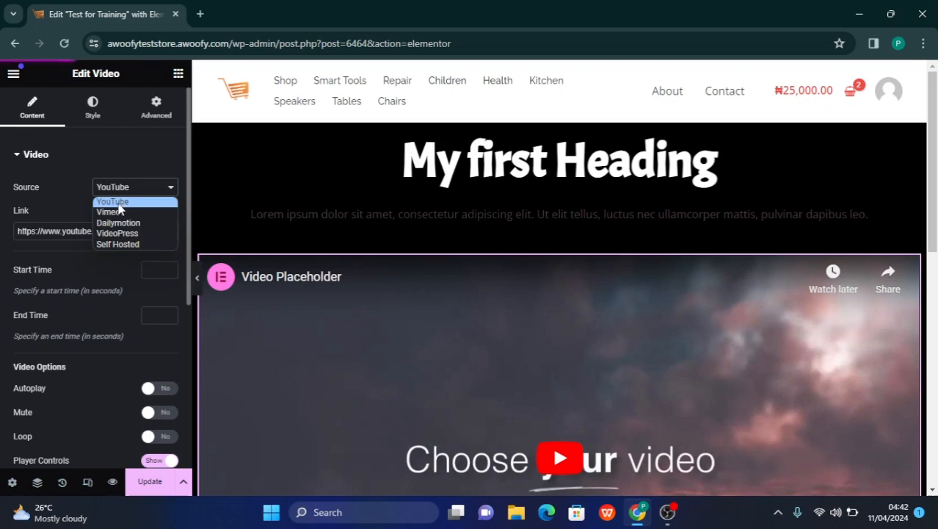
pyautogui.click(118, 204)
pyautogui.click(107, 236)
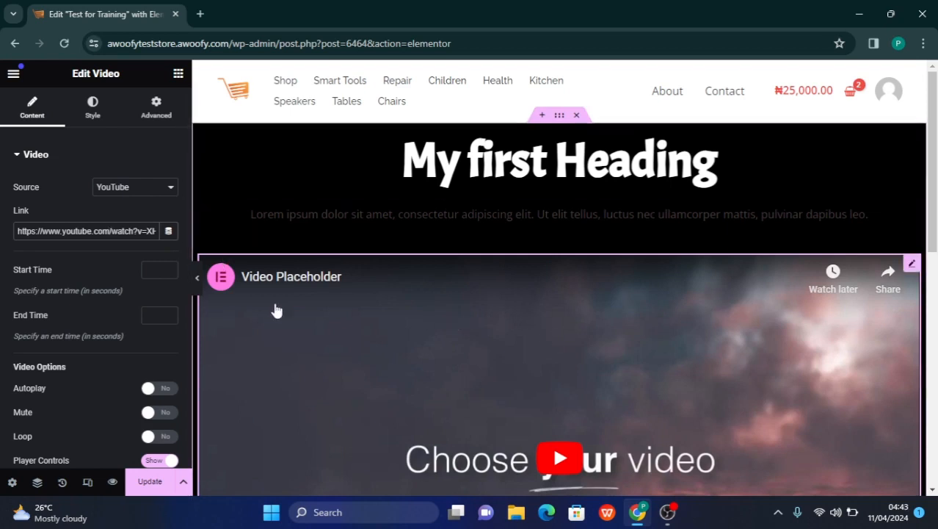
# Give the video widget a custom width of 50% and align it to the center of its container
pyautogui.click(151, 116)
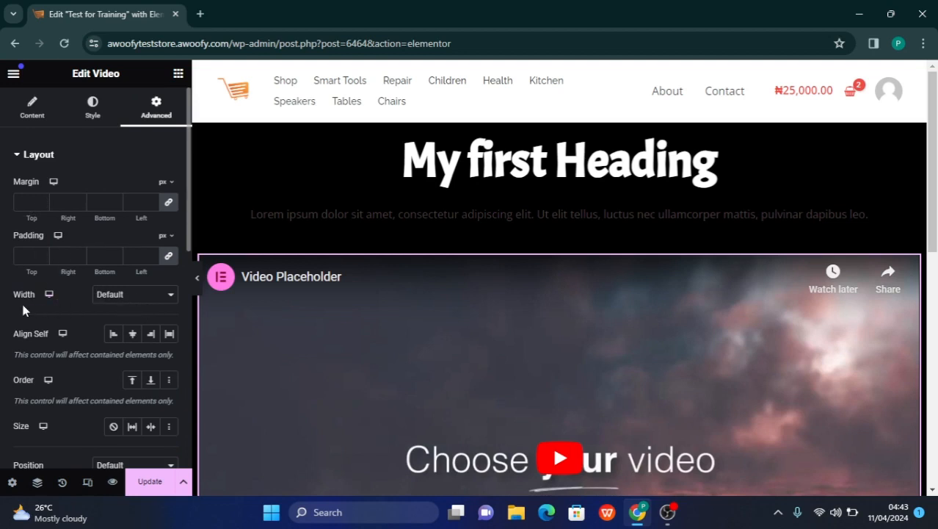
pyautogui.click(116, 303)
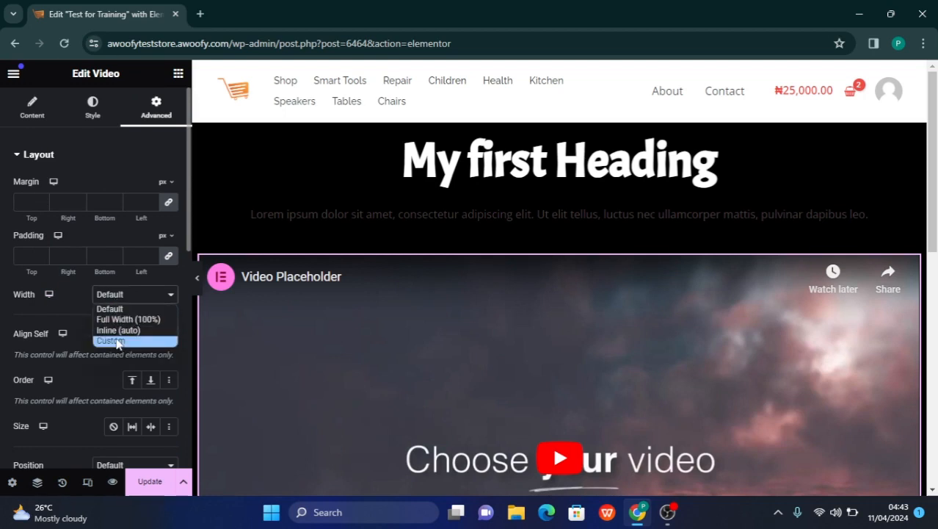
pyautogui.click(117, 343)
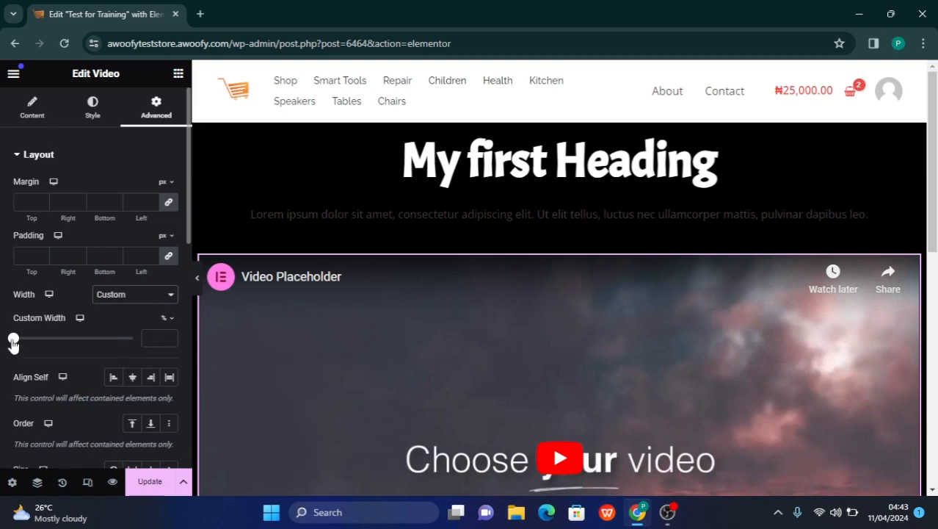
pyautogui.moveTo(13, 344); pyautogui.dragTo(77, 351)
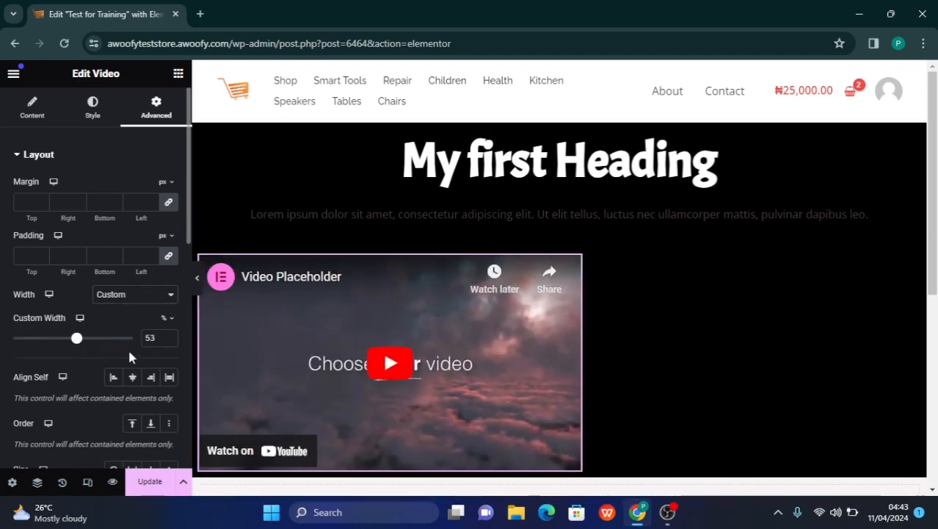
pyautogui.click(168, 342)
pyautogui.click(168, 343)
pyautogui.click(168, 342)
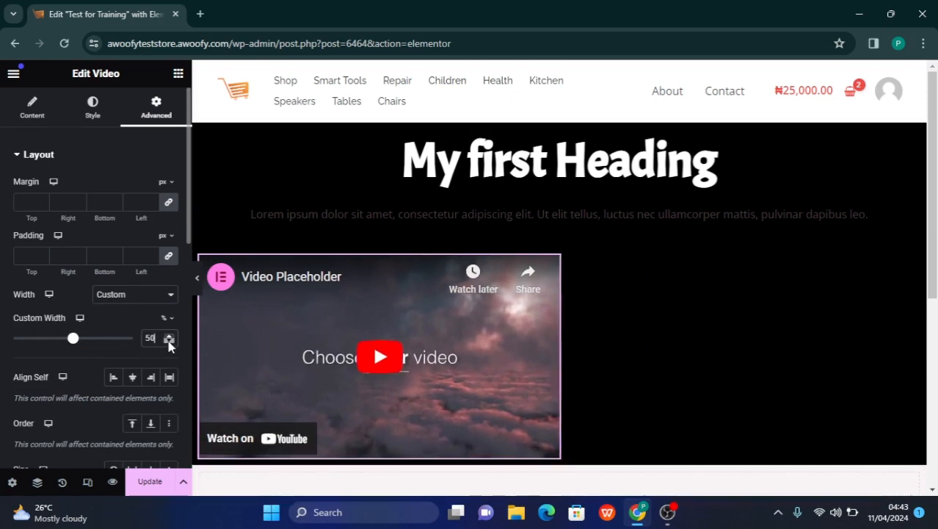
pyautogui.click(134, 377)
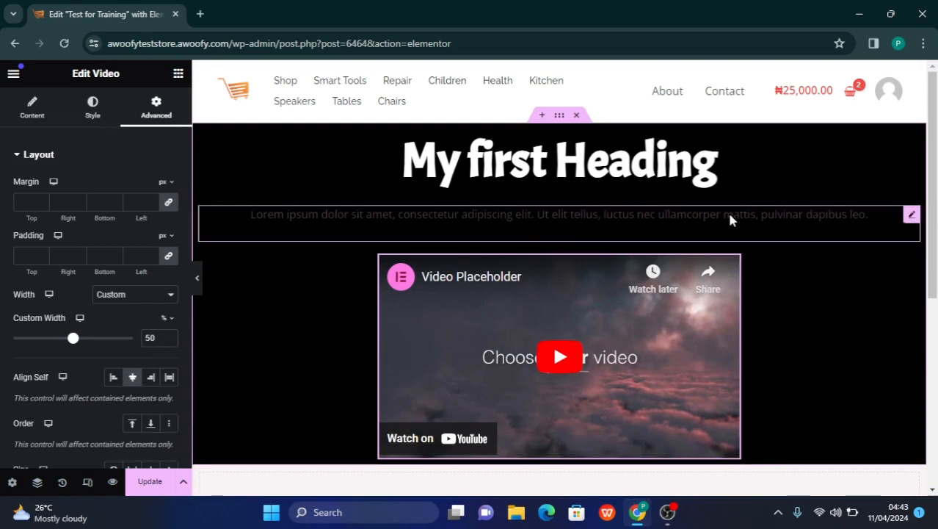
# Review the units offered for the video widget's custom width and choose %
pyautogui.click(165, 317)
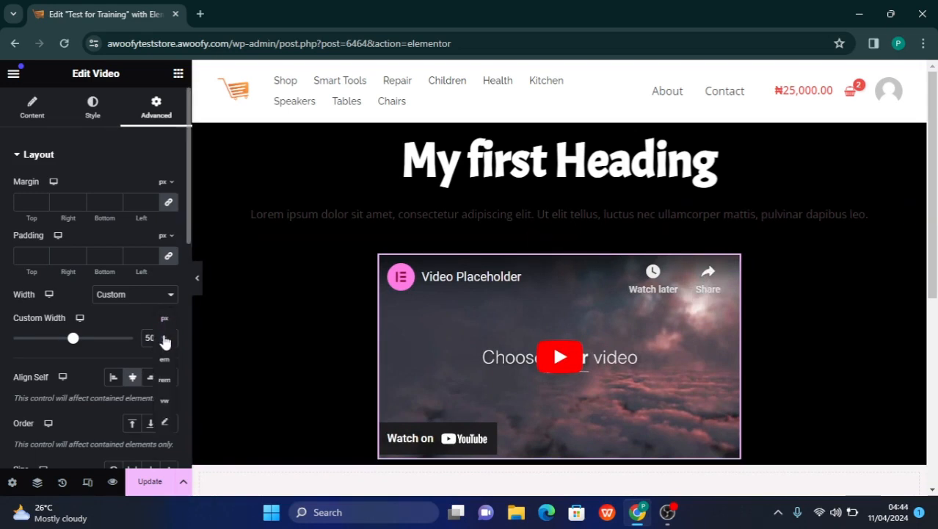
pyautogui.click(166, 339)
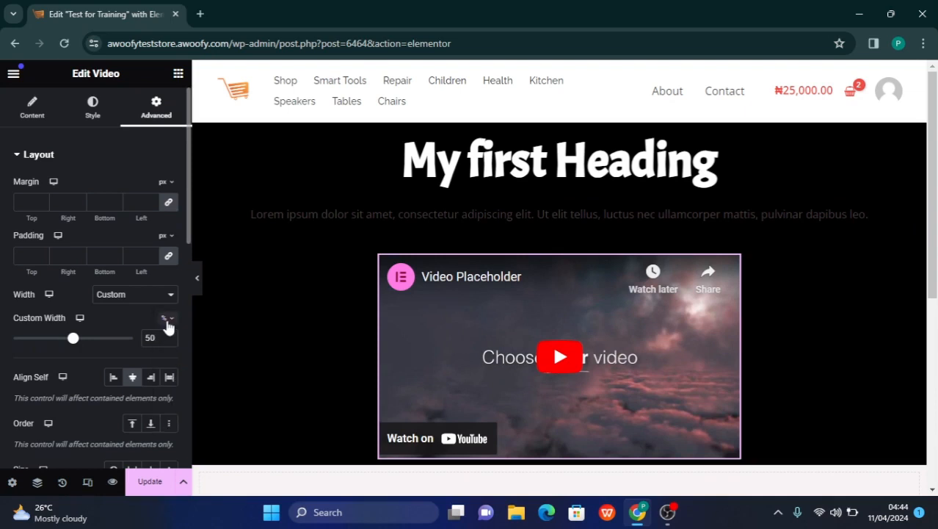
pyautogui.click(166, 321)
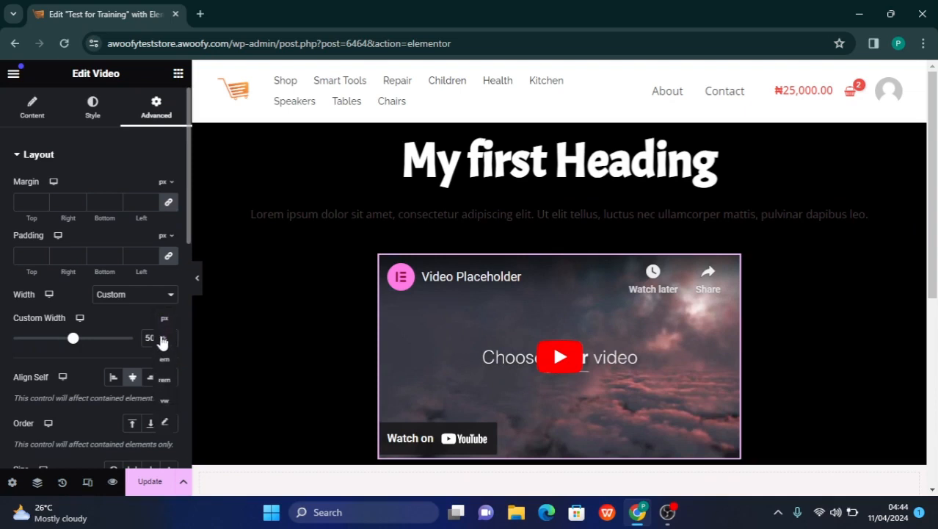
pyautogui.click(162, 342)
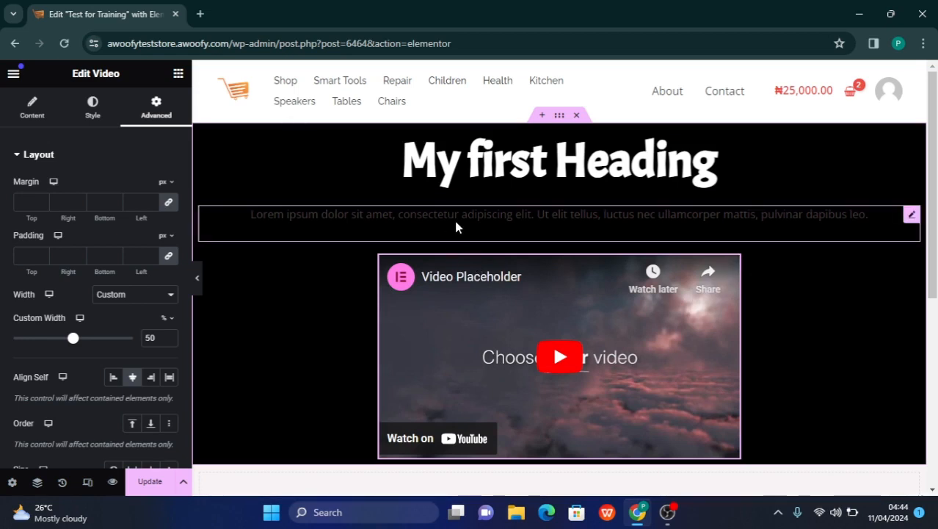
# Give the lorem ipsum text widget a custom width of 50% and align it to the center of its container
pyautogui.click(911, 218)
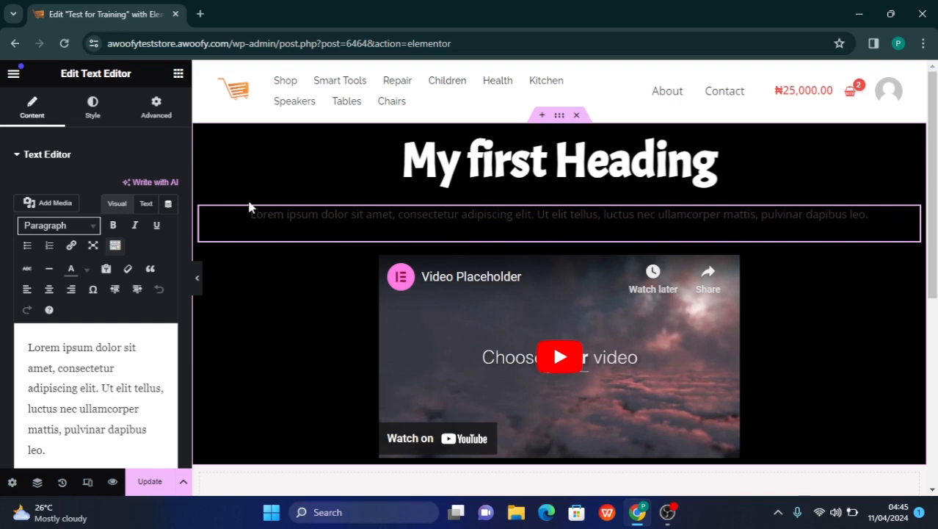
pyautogui.click(150, 119)
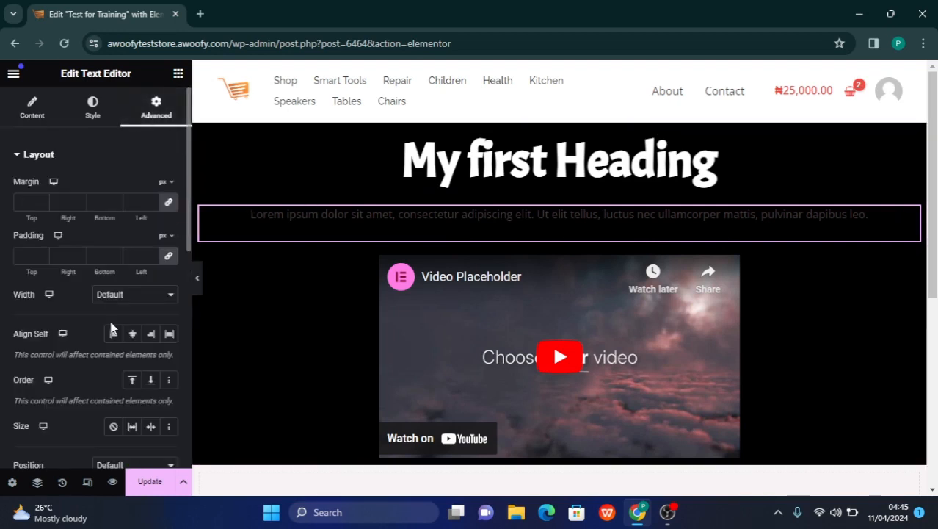
pyautogui.click(106, 301)
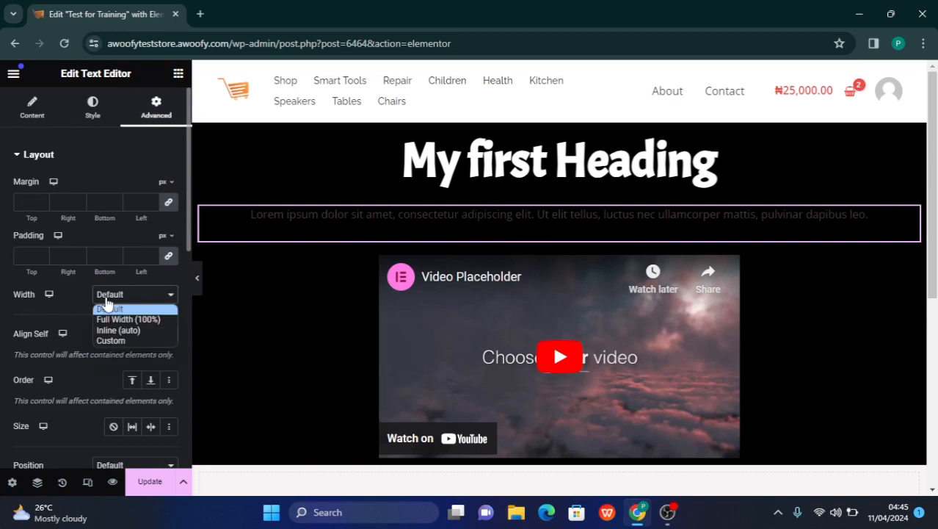
pyautogui.click(112, 342)
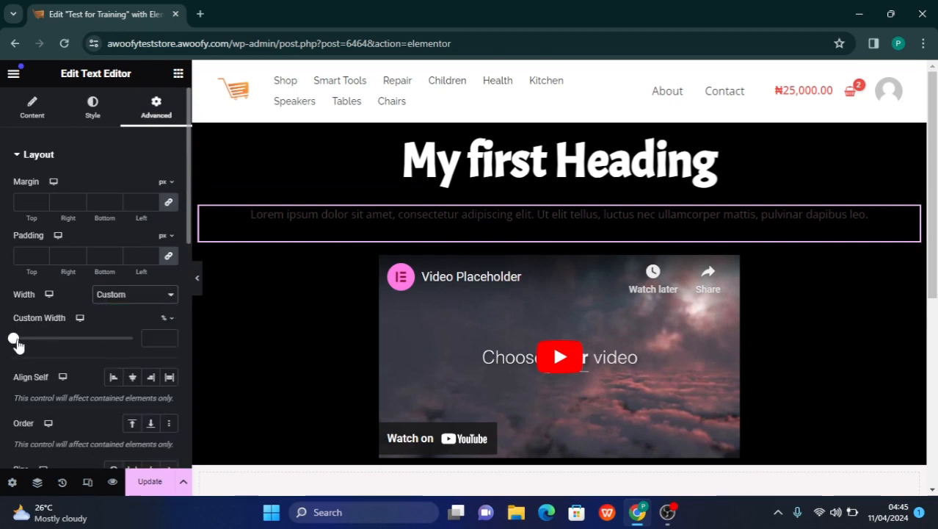
pyautogui.moveTo(16, 342); pyautogui.dragTo(85, 347)
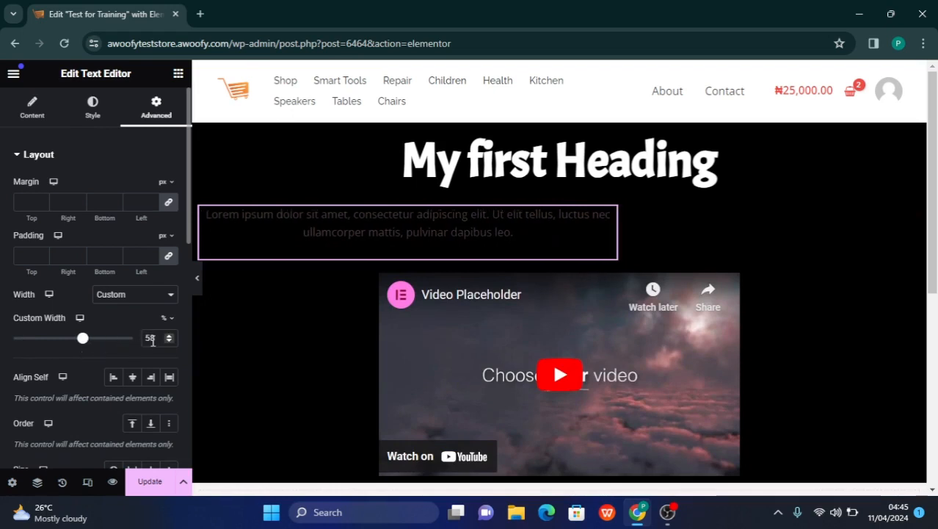
pyautogui.moveTo(154, 339); pyautogui.dragTo(132, 349)
pyautogui.write('50')
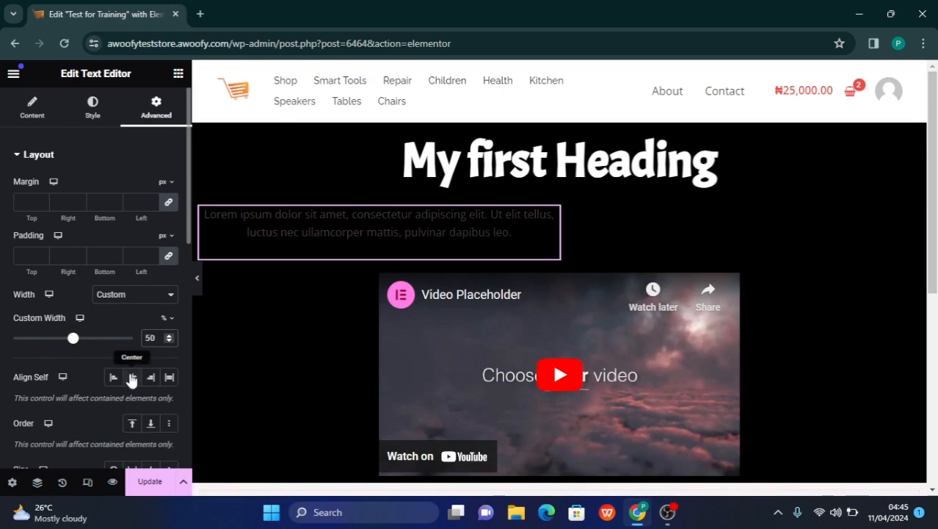
pyautogui.click(133, 378)
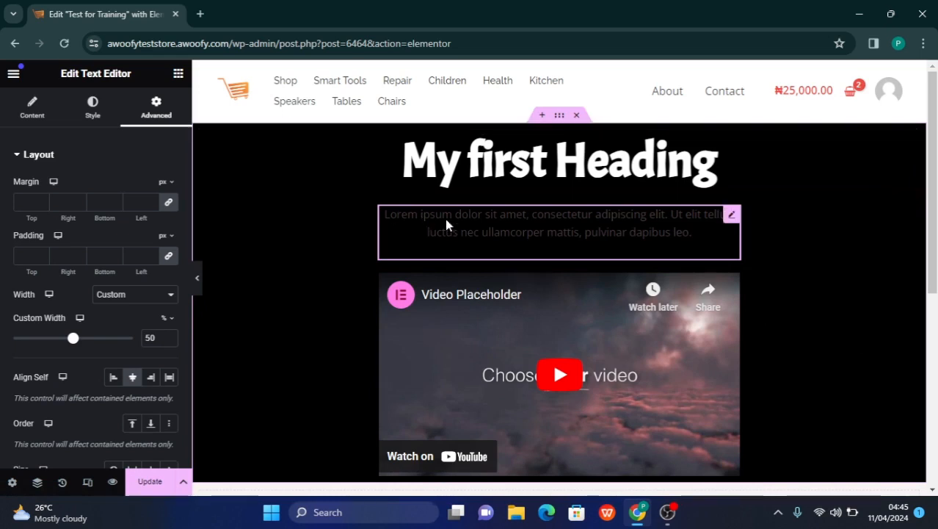
pyautogui.click(93, 107)
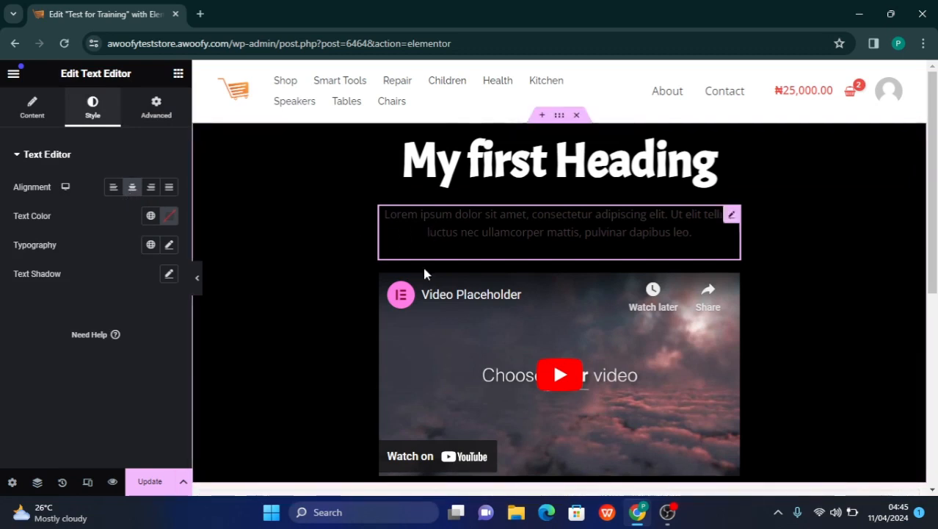
pyautogui.click(151, 129)
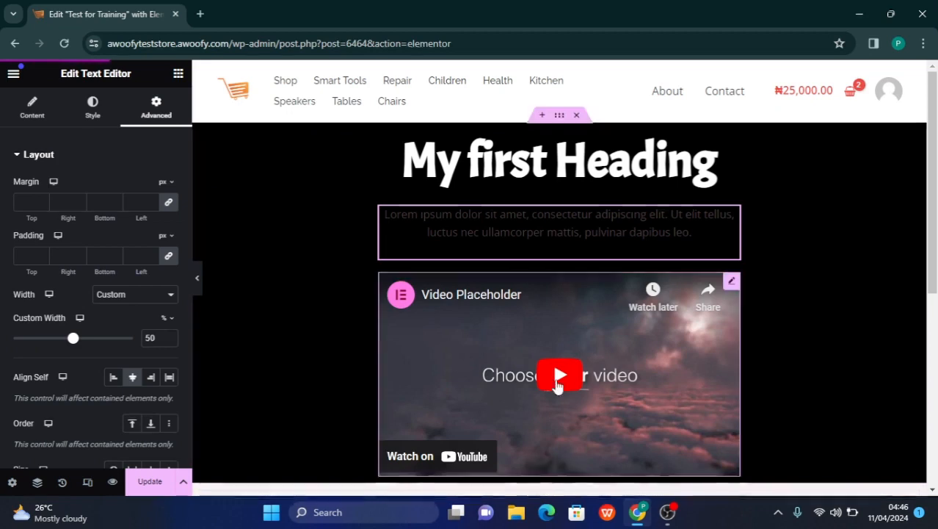
# Open the layout settings of the container that holds the heading, text and video
pyautogui.click(559, 116)
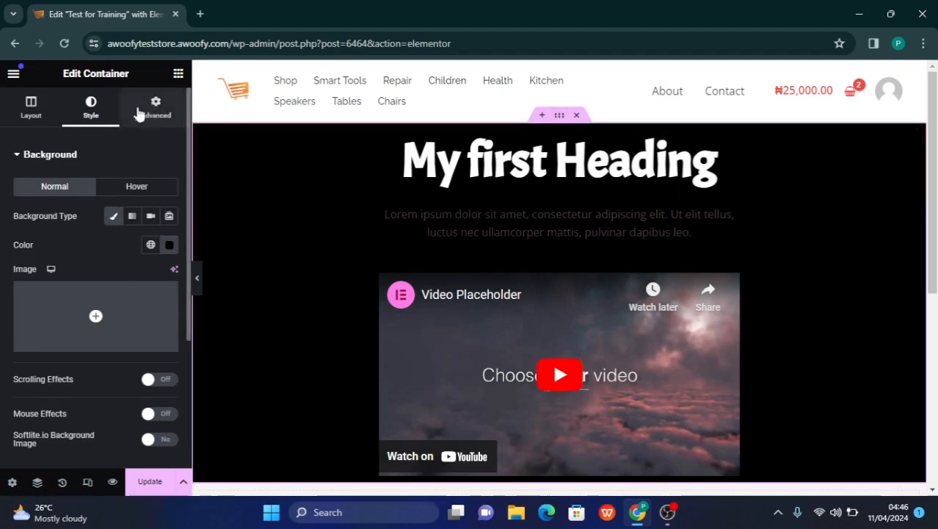
pyautogui.click(33, 117)
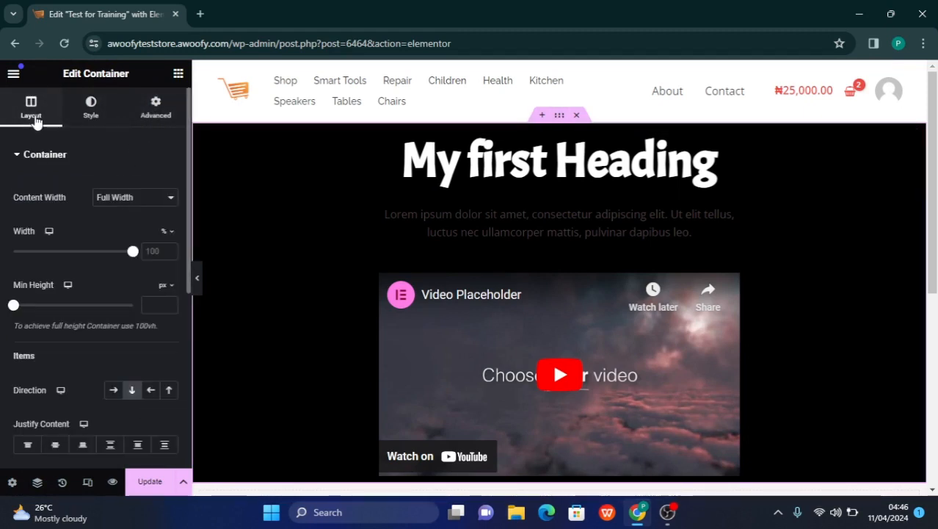
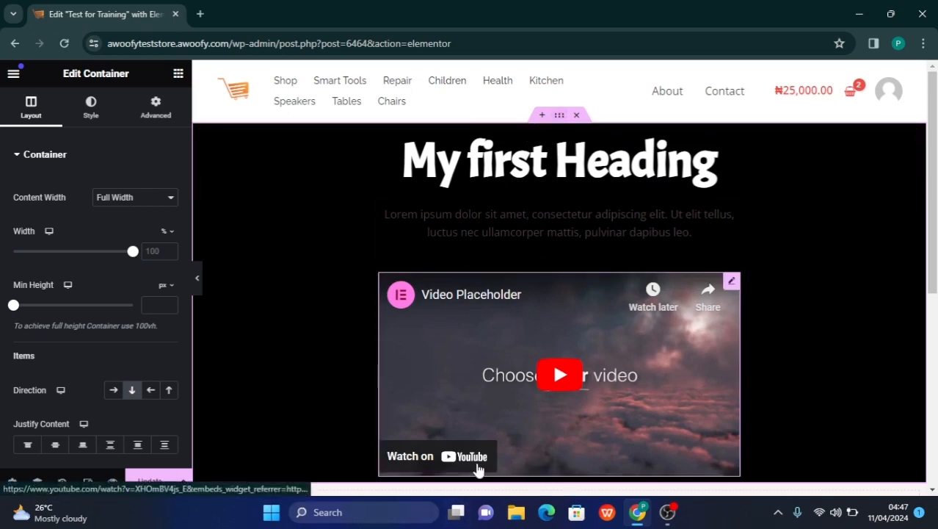
# Give the empty container below the video a Classic background in the global Primary color
pyautogui.scroll(-3, 479, 470)
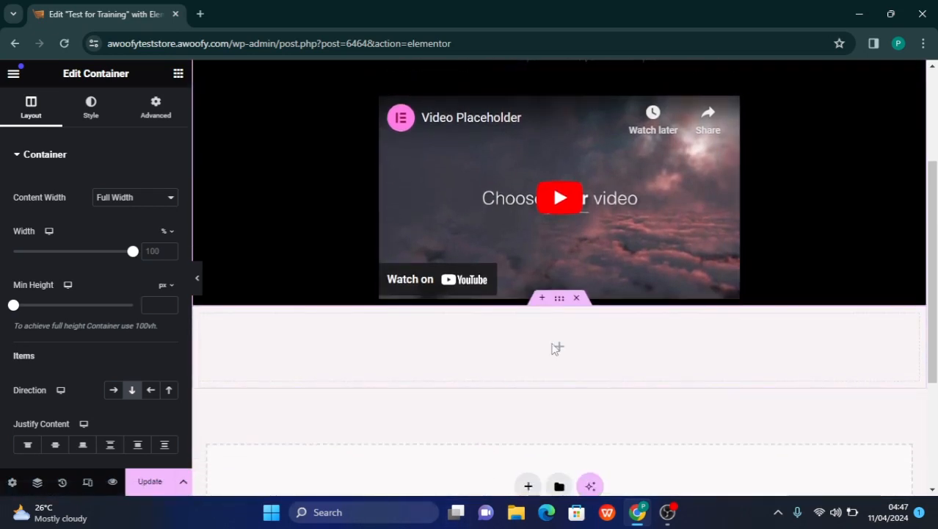
pyautogui.scroll(-1, 559, 304)
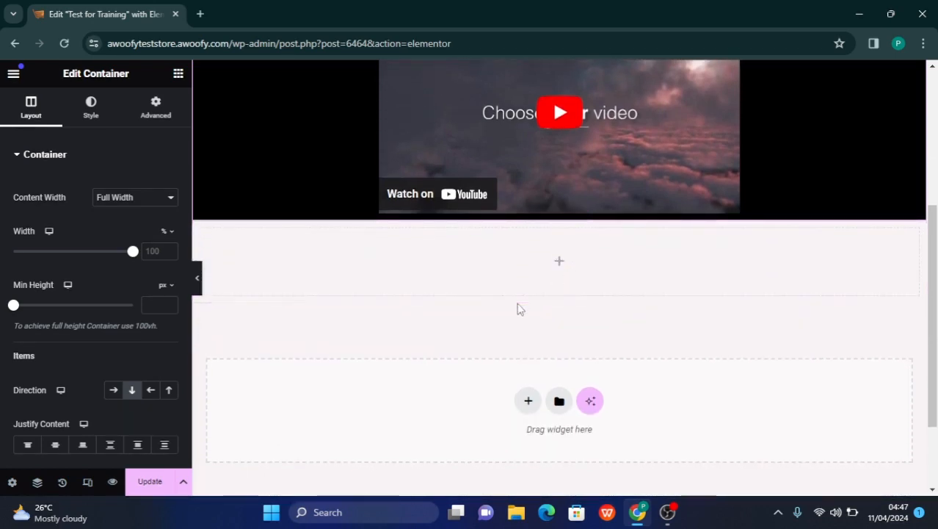
pyautogui.scroll(1, 518, 308)
pyautogui.scroll(3, 511, 240)
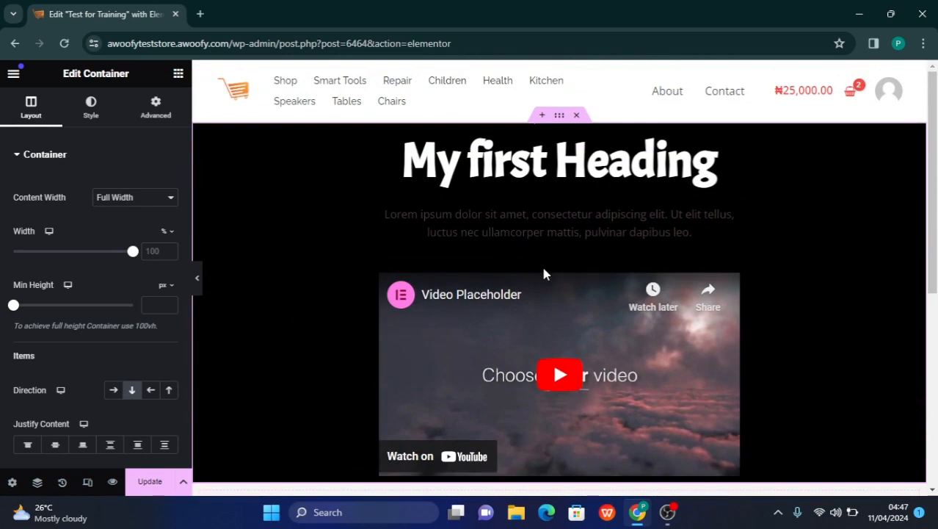
pyautogui.scroll(-4, 543, 274)
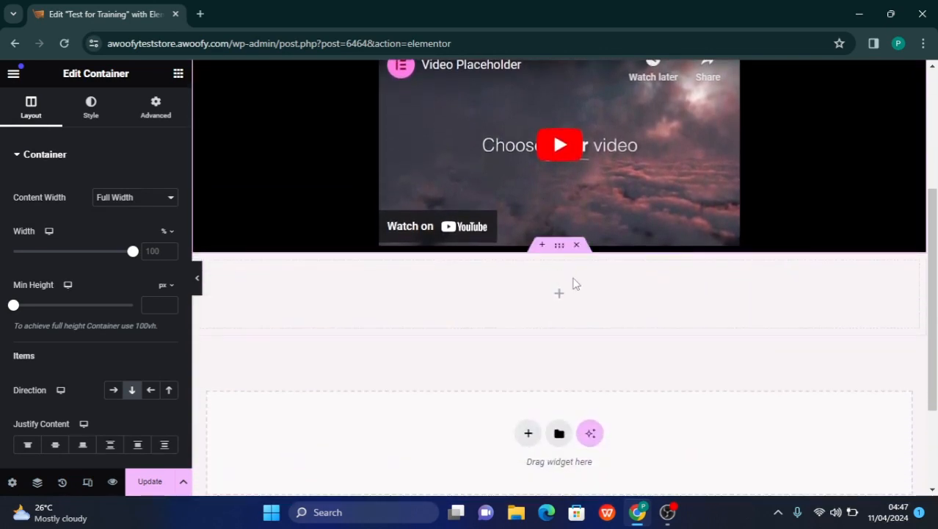
pyautogui.click(559, 250)
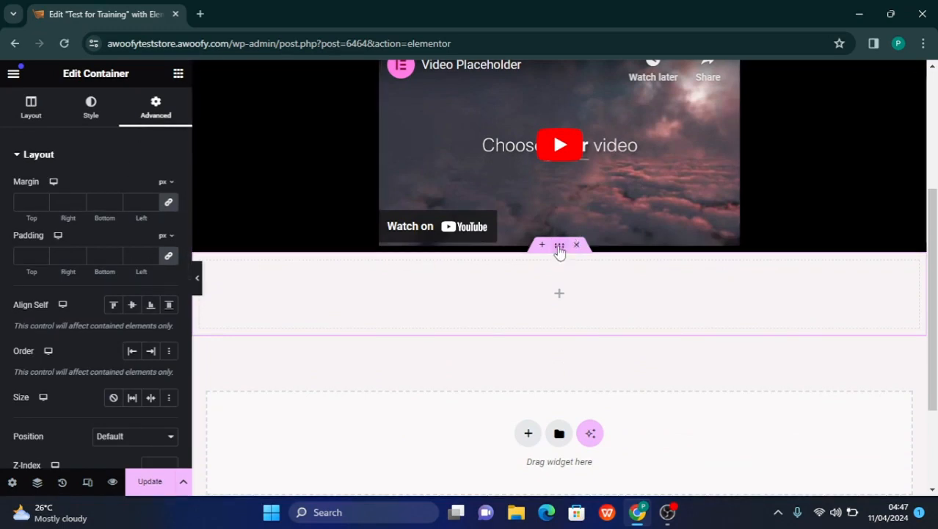
pyautogui.click(89, 118)
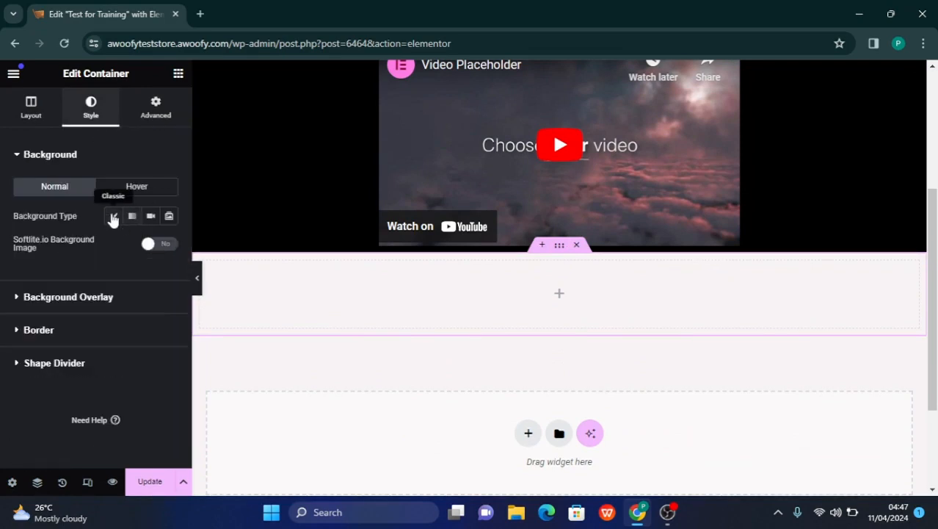
pyautogui.click(112, 217)
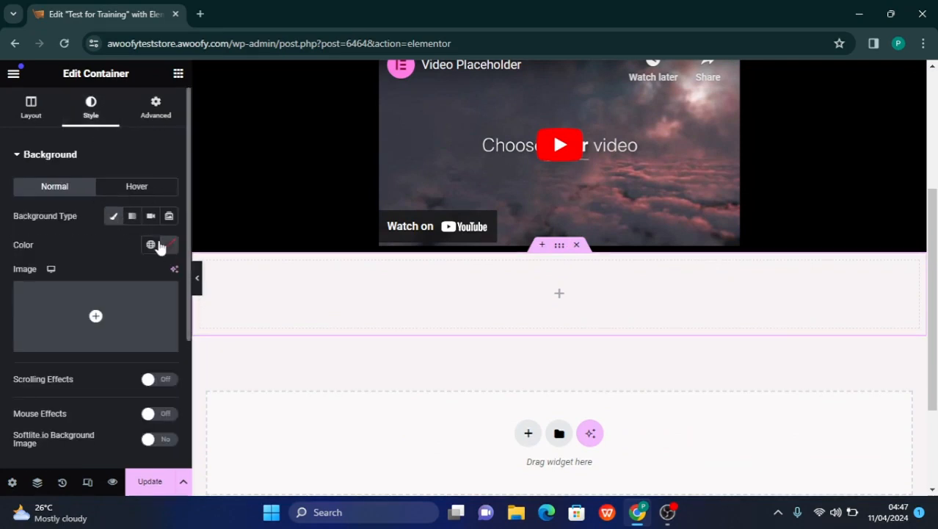
pyautogui.click(155, 246)
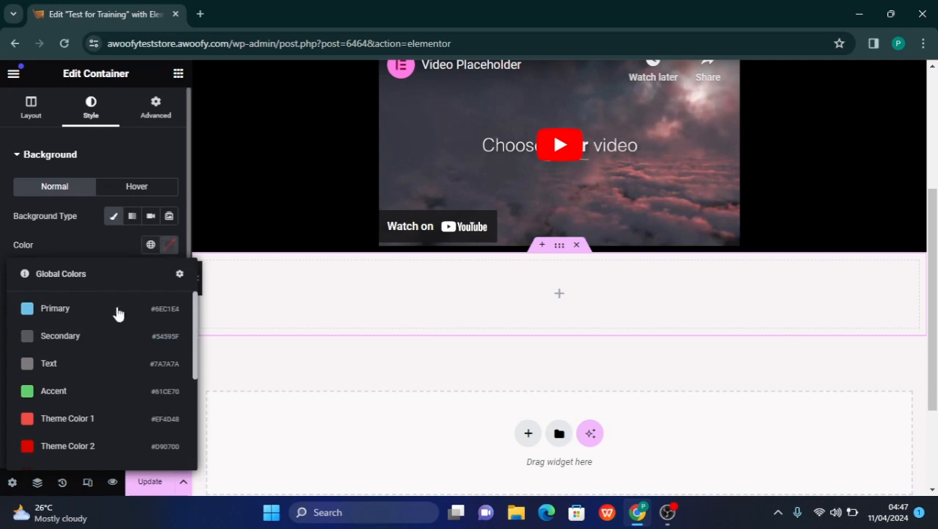
pyautogui.click(29, 309)
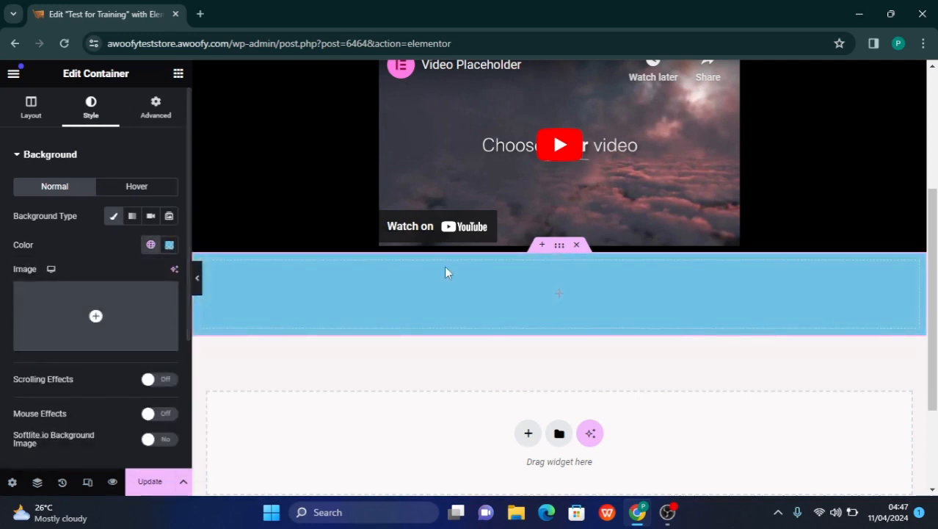
# Set the blue container's minimum height to 450 px and check its size on the page
pyautogui.click(27, 117)
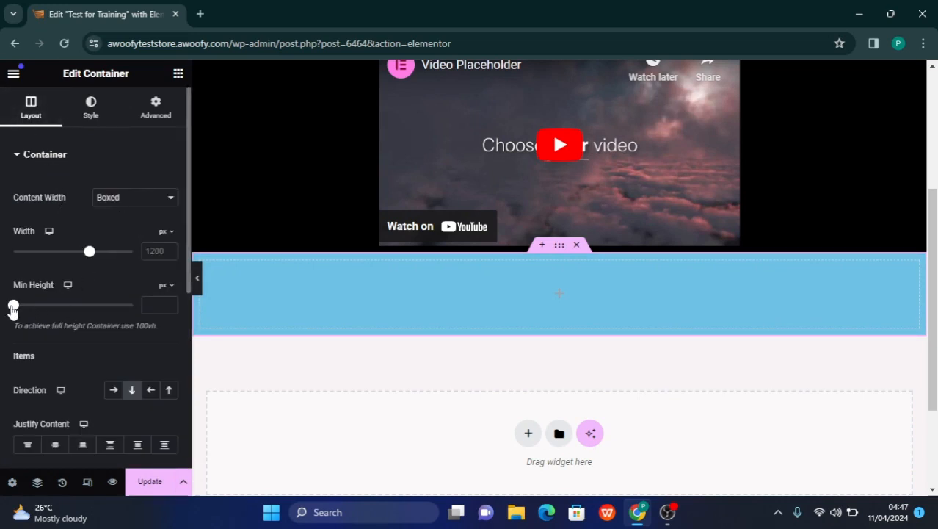
pyautogui.click(163, 293)
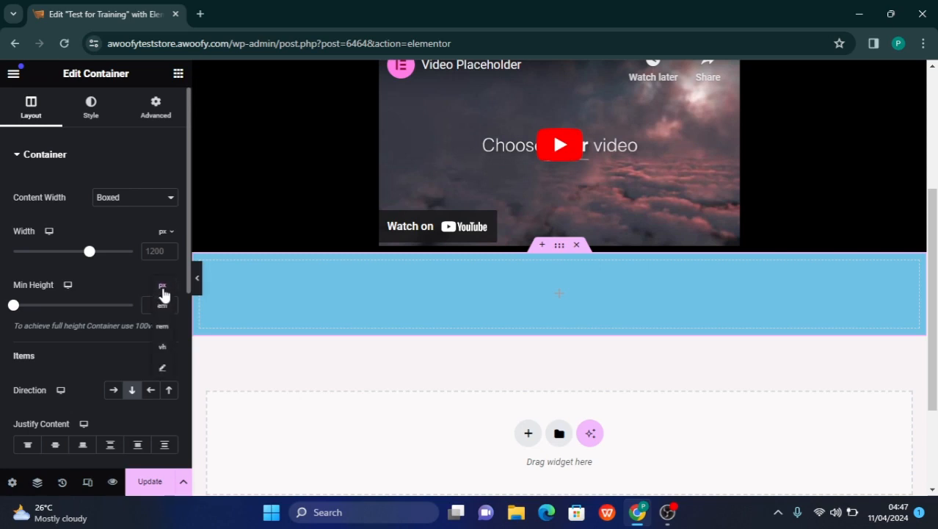
pyautogui.click(163, 287)
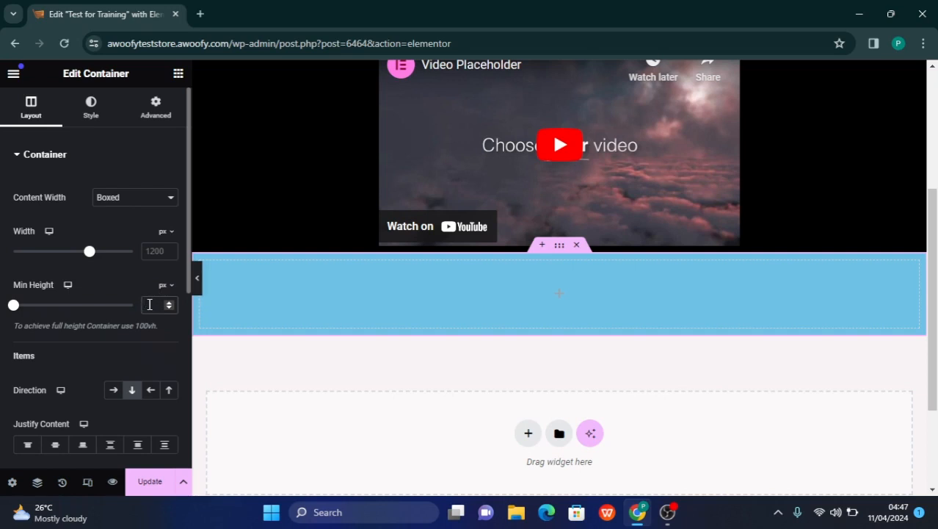
pyautogui.click(149, 304)
pyautogui.write('450')
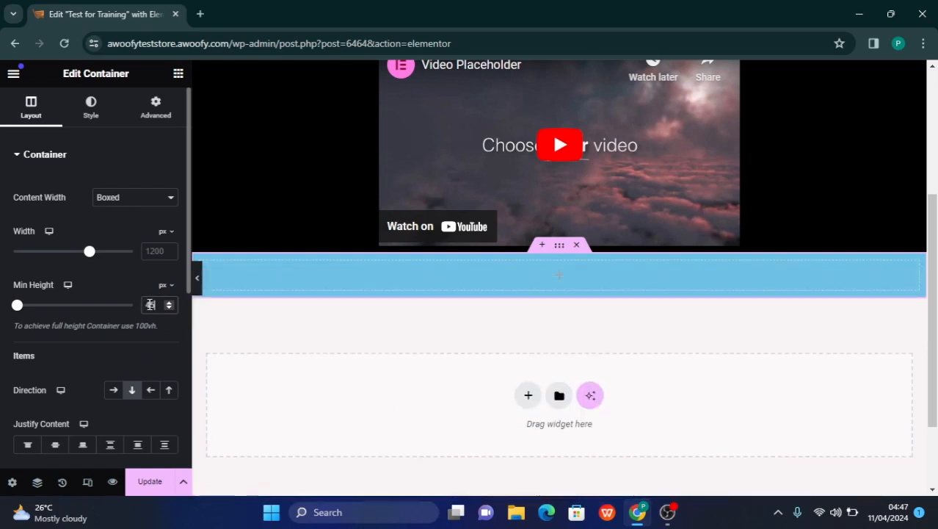
pyautogui.scroll(-3, 351, 347)
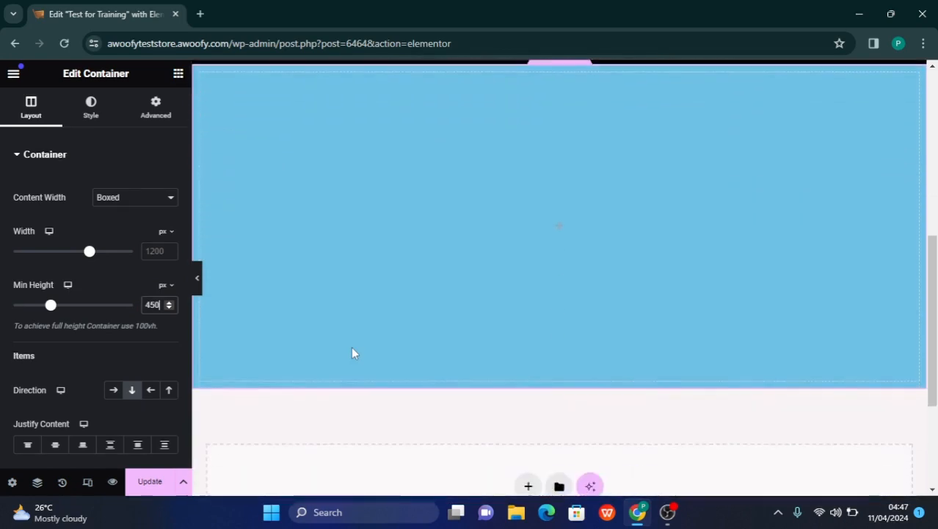
pyautogui.scroll(1, 351, 346)
pyautogui.scroll(-1, 389, 335)
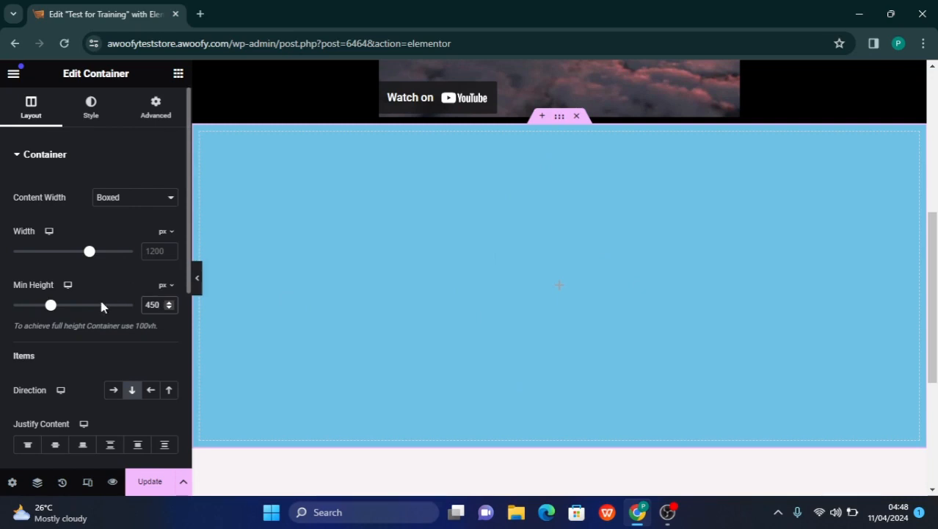
# Set the blue container's minimum height to 1000 px and look over its full extent
pyautogui.moveTo(159, 308); pyautogui.dragTo(140, 310)
pyautogui.write('10')
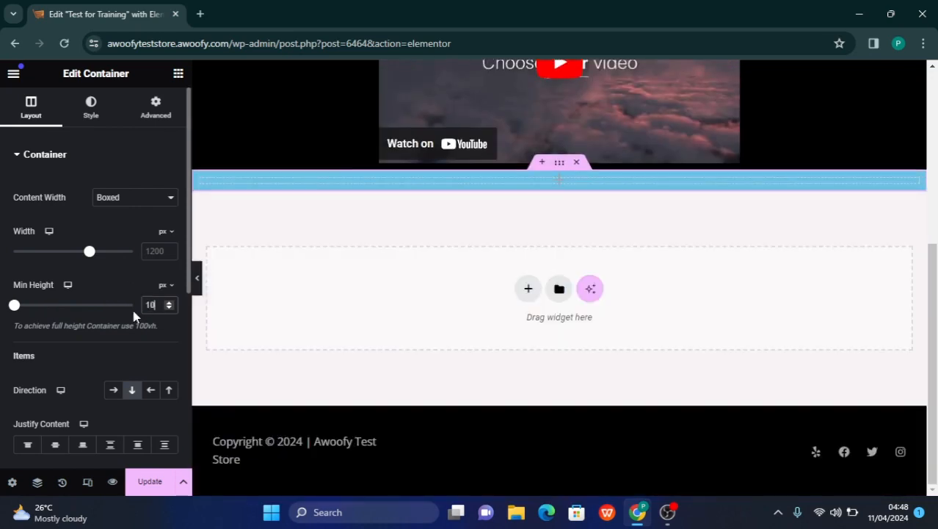
pyautogui.write('00')
pyautogui.scroll(-1, 456, 323)
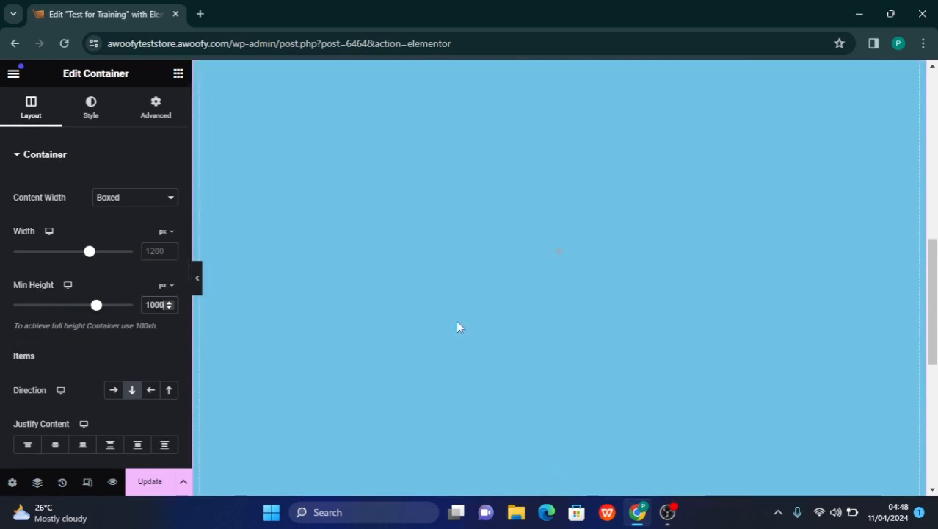
pyautogui.scroll(-2, 457, 322)
pyautogui.scroll(3, 457, 322)
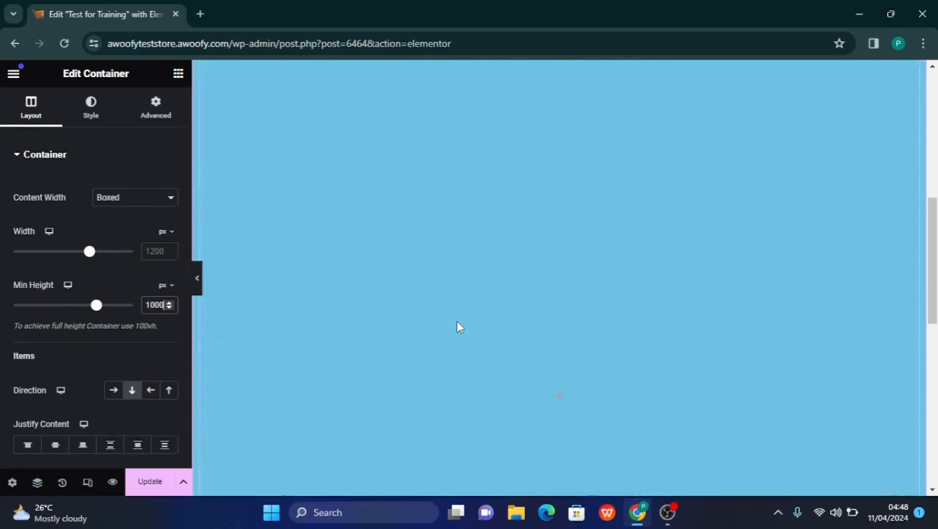
pyautogui.scroll(1, 457, 327)
pyautogui.scroll(-4, 457, 326)
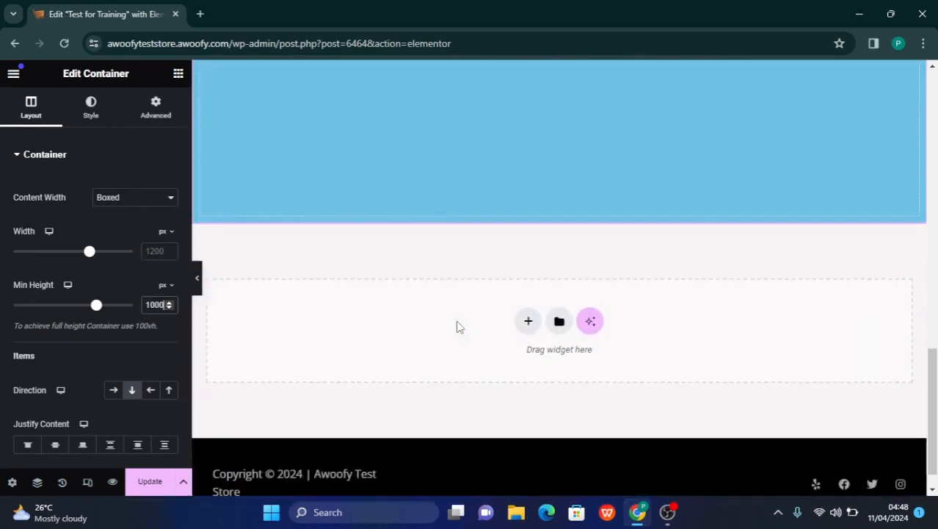
pyautogui.scroll(3, 457, 326)
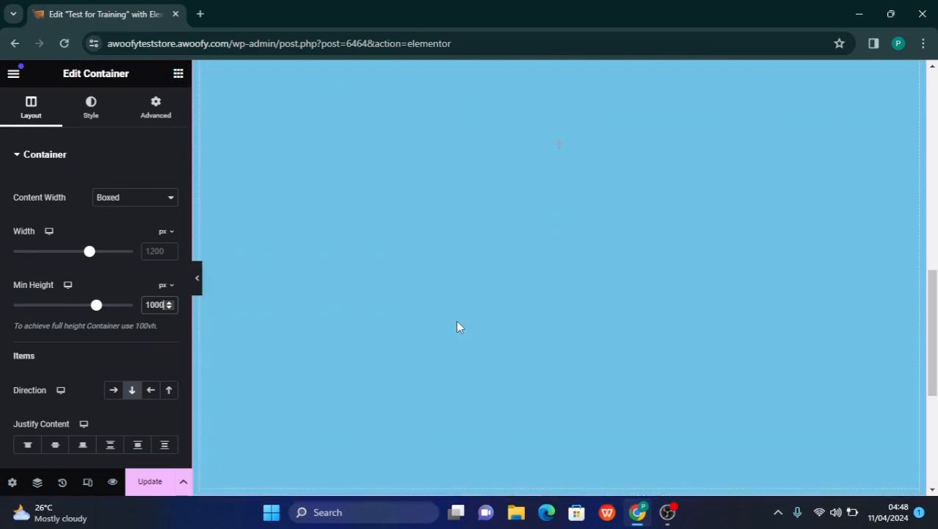
# Raise the blue container's minimum height to 10000 px and look through its full length
pyautogui.write('0')
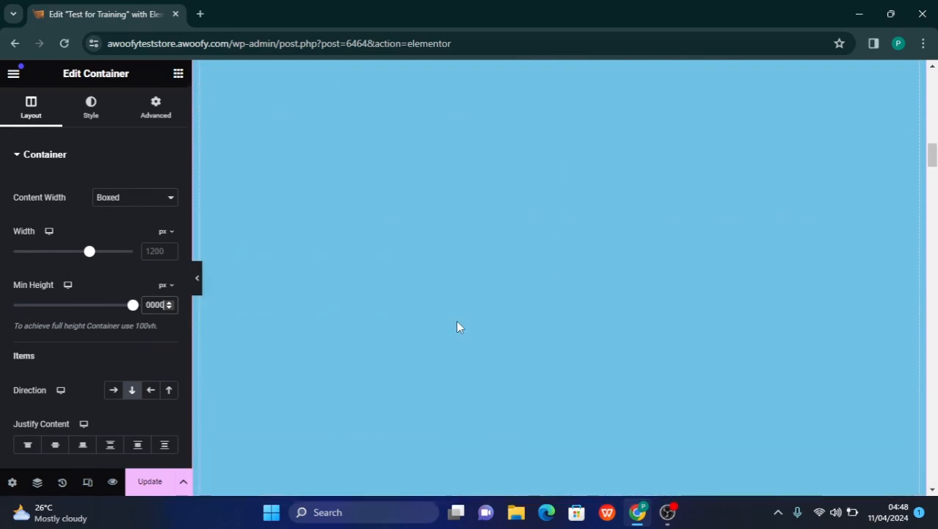
pyautogui.scroll(-20, 456, 327)
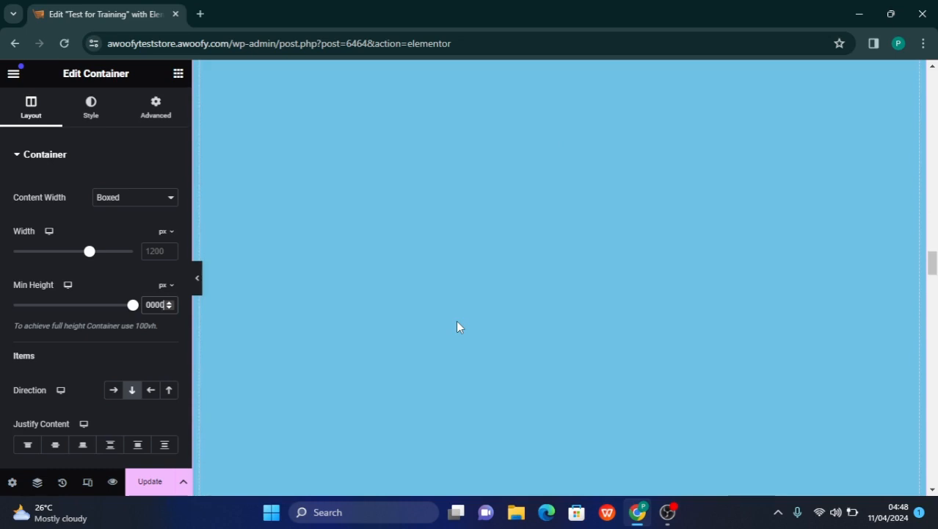
pyautogui.scroll(-20, 457, 327)
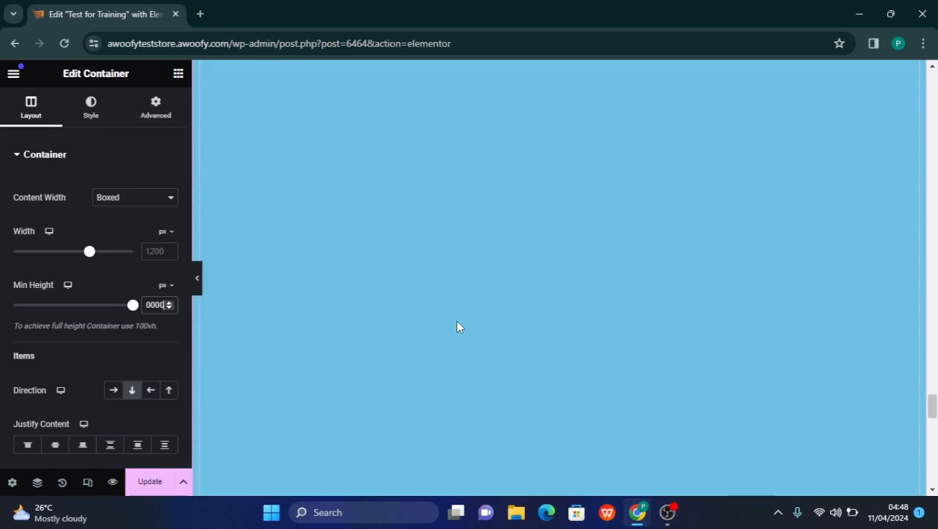
pyautogui.scroll(-8, 456, 326)
pyautogui.scroll(20, 457, 327)
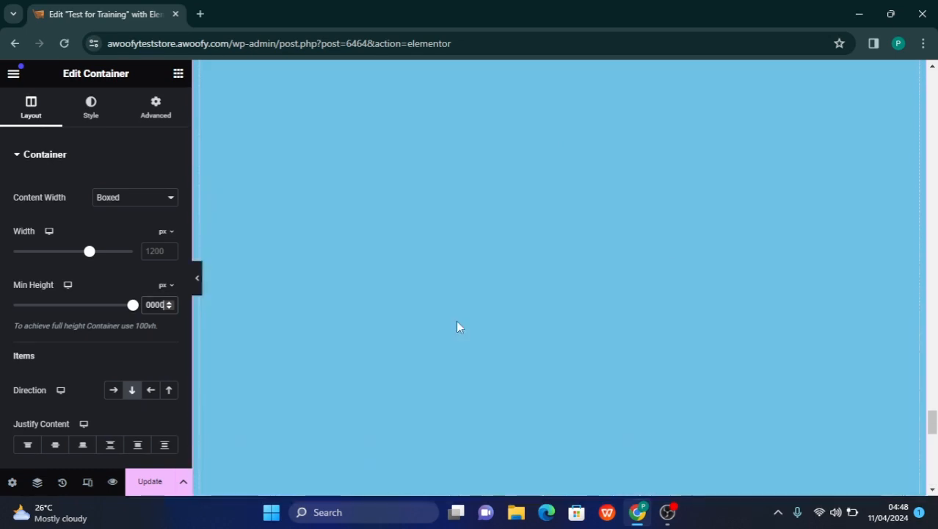
pyautogui.scroll(20, 457, 327)
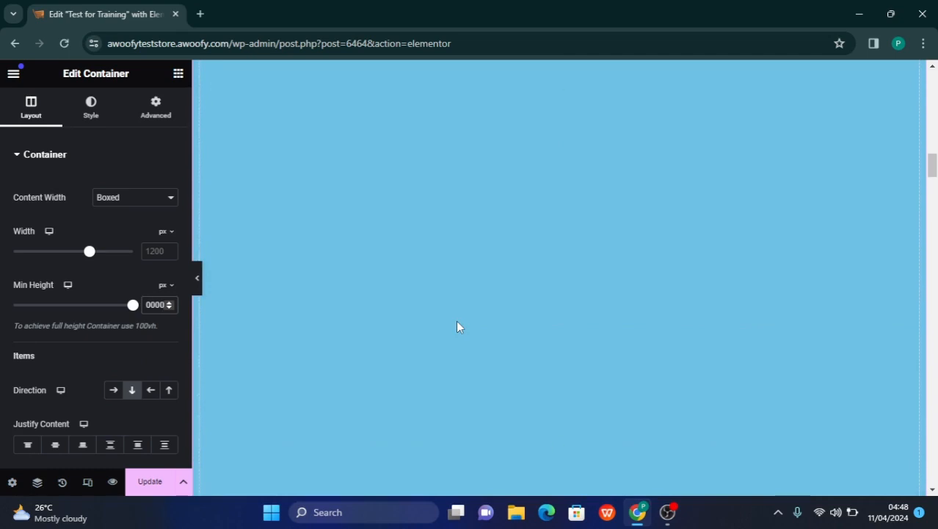
pyautogui.scroll(5, 457, 326)
pyautogui.scroll(-1, 457, 327)
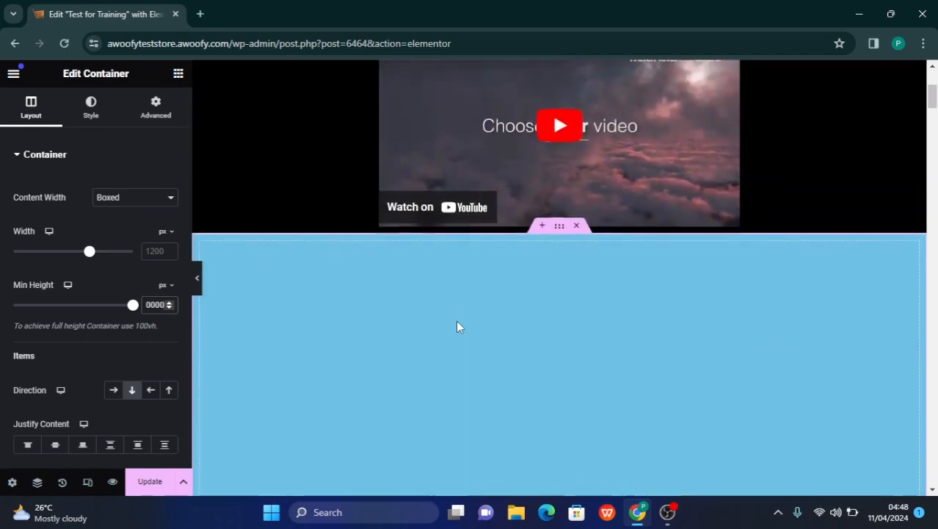
pyautogui.scroll(-1, 457, 327)
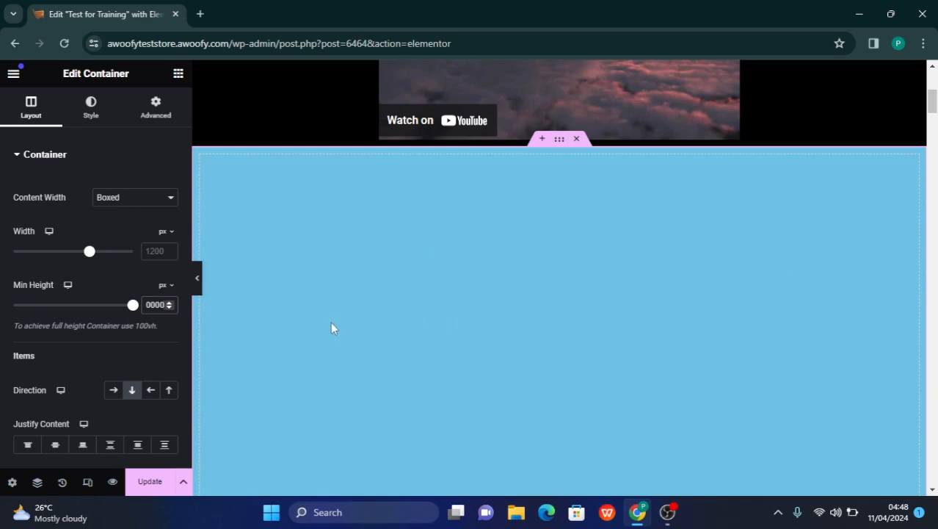
# Clear the minimum height value of the blue container
pyautogui.press('BackSpace')
pyautogui.press('BackSpace')
pyautogui.press('BackSpace')
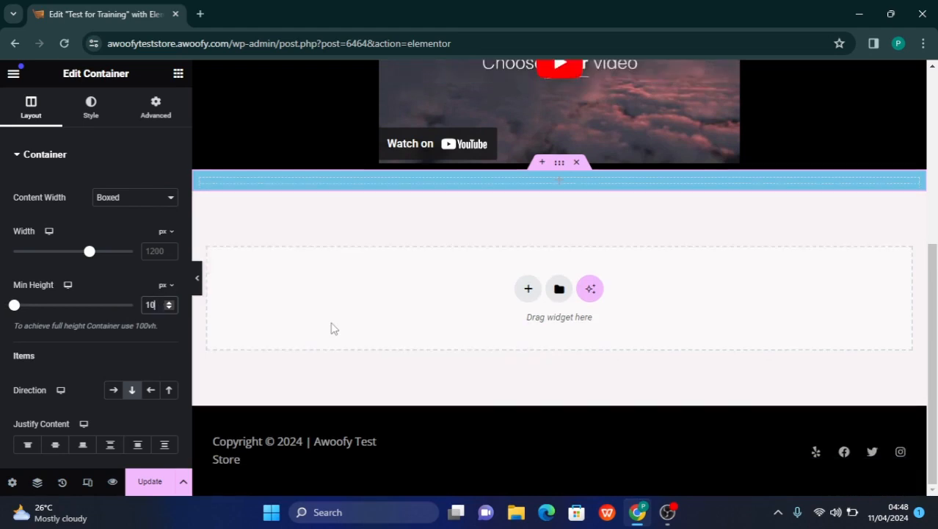
pyautogui.press('BackSpace')
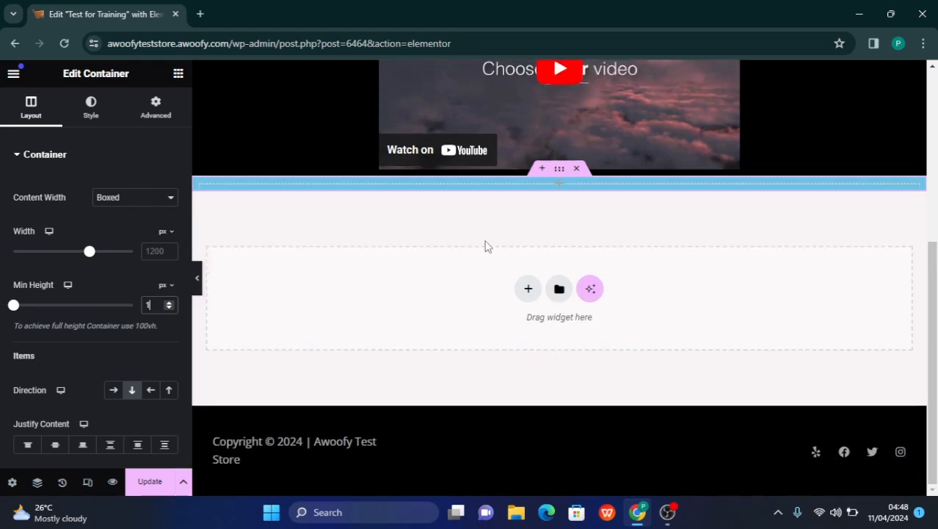
pyautogui.press('BackSpace')
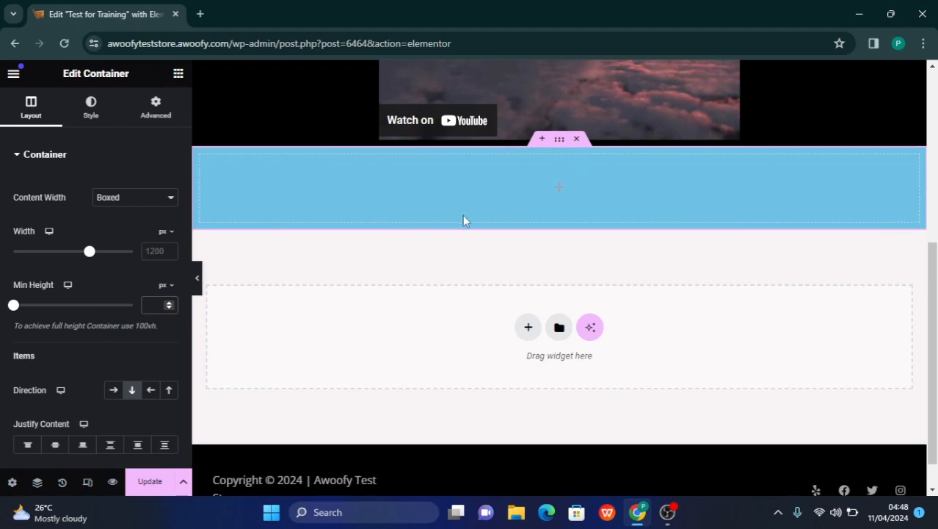
# Set the minimum height of the black container holding the heading, text and video to 600 px
pyautogui.scroll(3, 463, 216)
pyautogui.scroll(3, 489, 250)
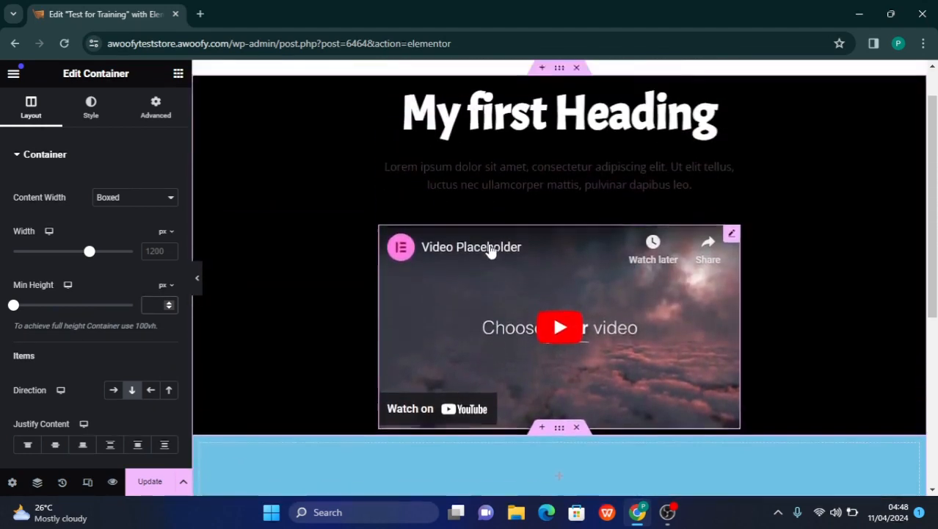
pyautogui.scroll(-3, 490, 249)
pyautogui.scroll(3, 491, 251)
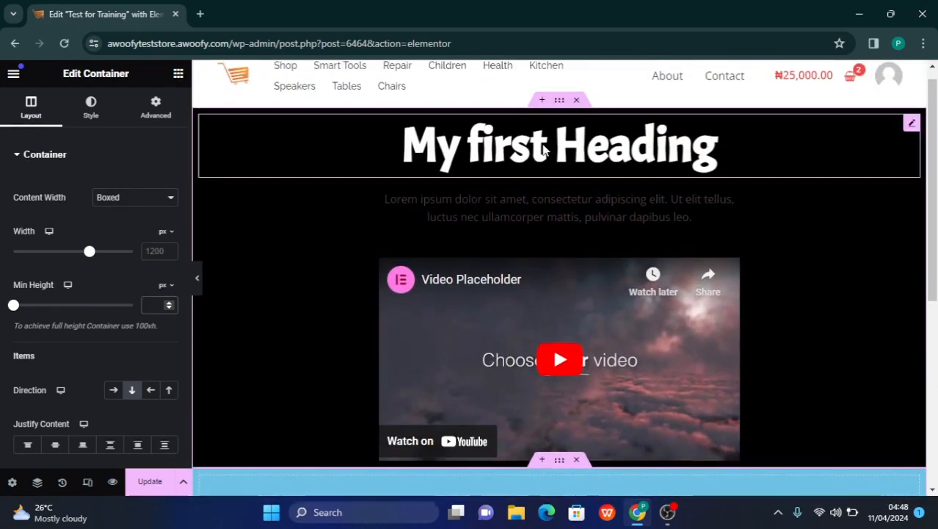
pyautogui.click(556, 105)
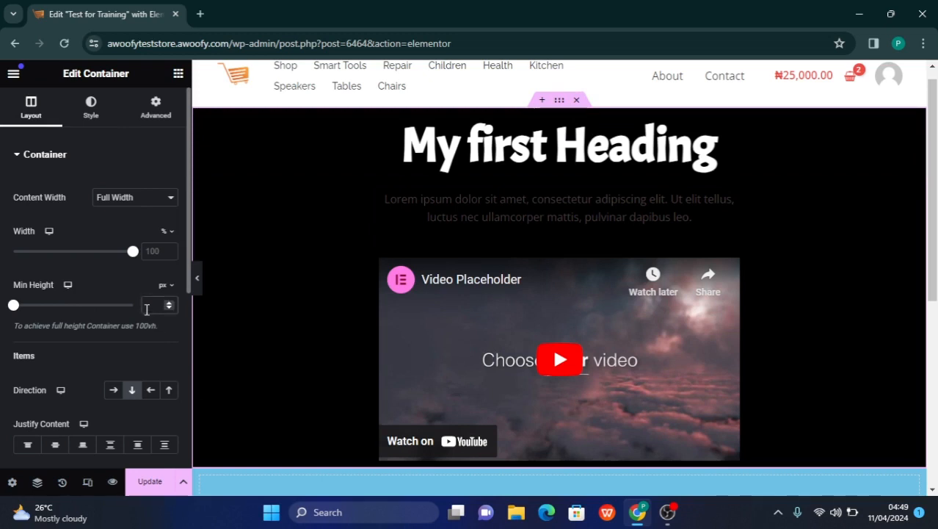
pyautogui.write('00')
pyautogui.scroll(-1, 317, 246)
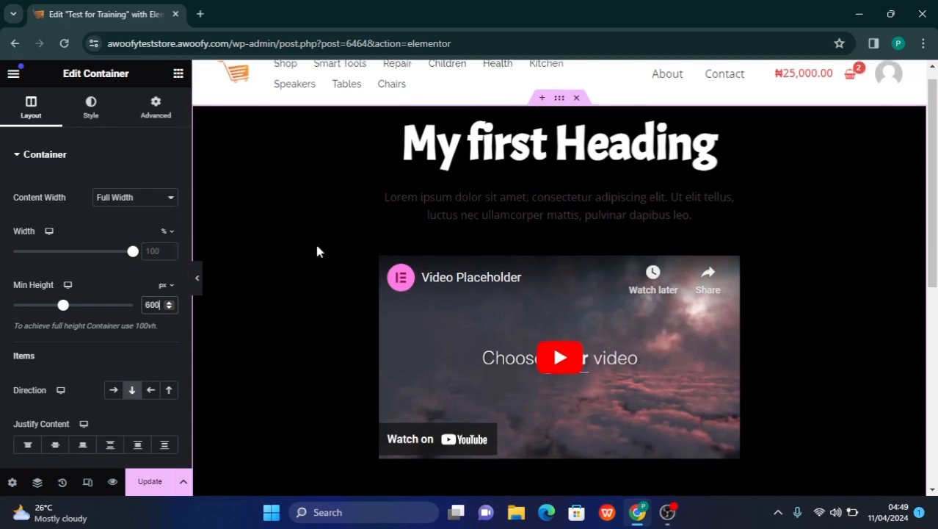
pyautogui.scroll(2, 317, 247)
pyautogui.scroll(-1, 316, 247)
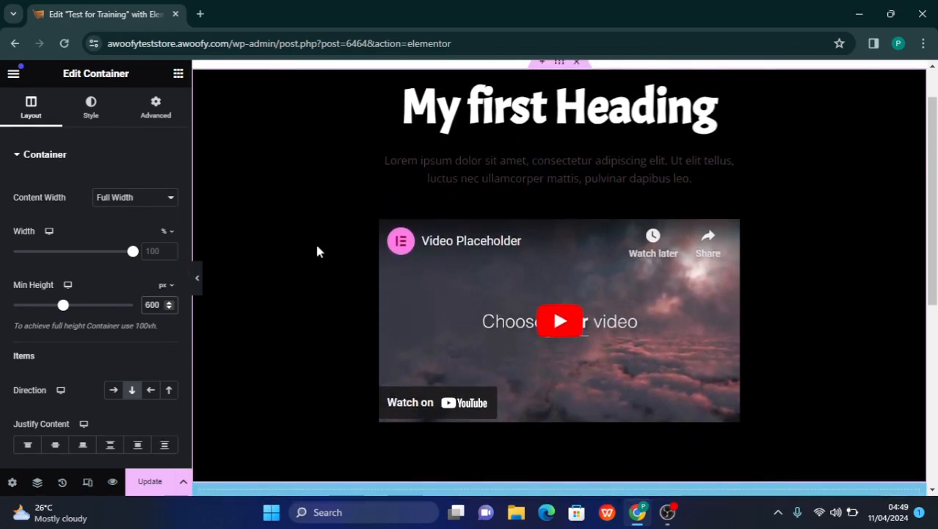
# Set the minimum height of the black container holding the heading, text and video to 750 px
pyautogui.press('BackSpace')
pyautogui.press('BackSpace')
pyautogui.press('BackSpace')
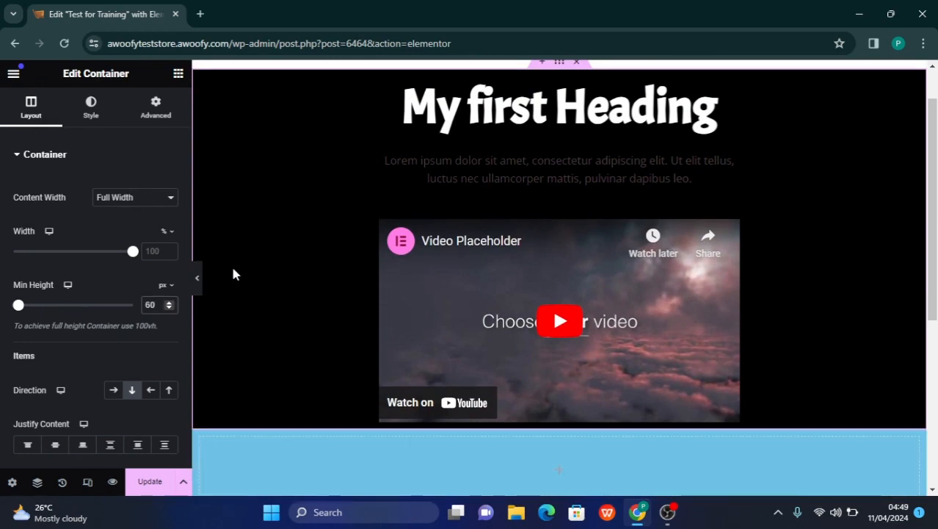
pyautogui.write('750')
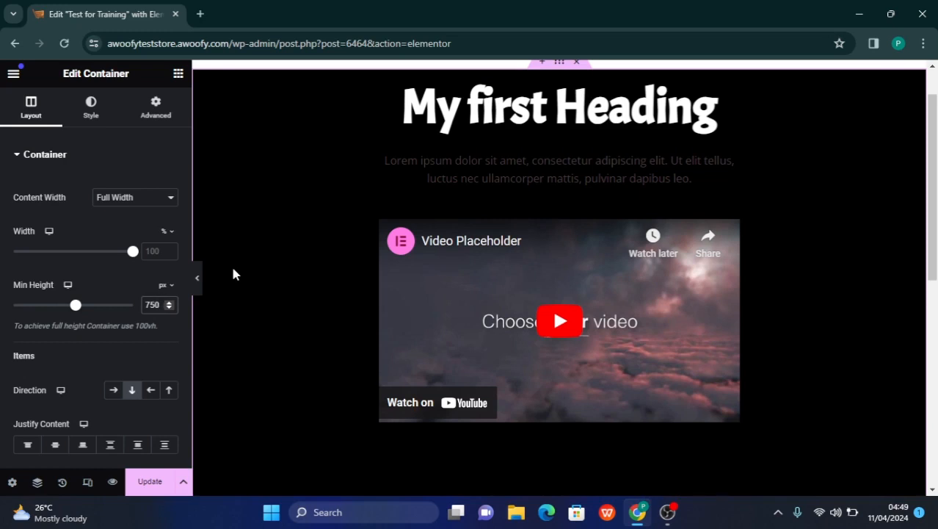
# Look over the black container from the heading down to the blue container to judge the spacing around its widgets
pyautogui.scroll(-2, 373, 289)
pyautogui.scroll(3, 374, 290)
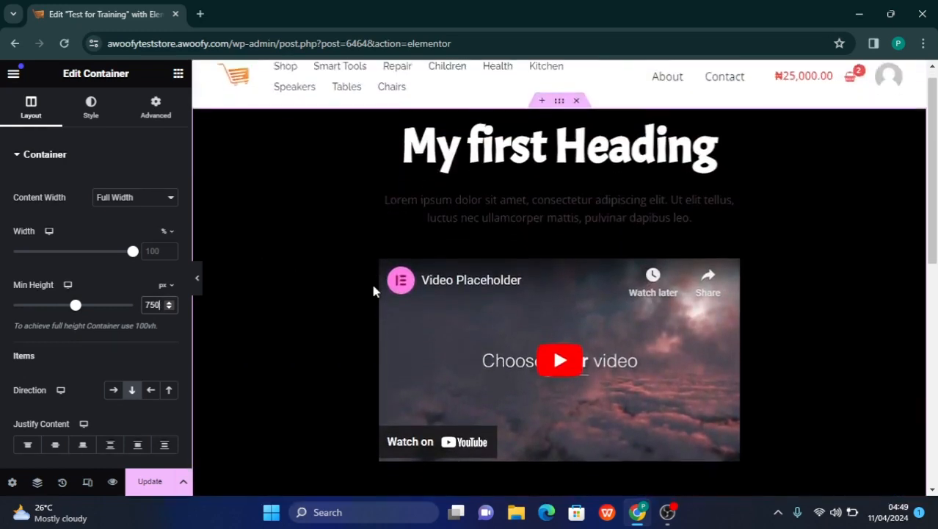
pyautogui.scroll(-2, 373, 289)
pyautogui.scroll(2, 373, 290)
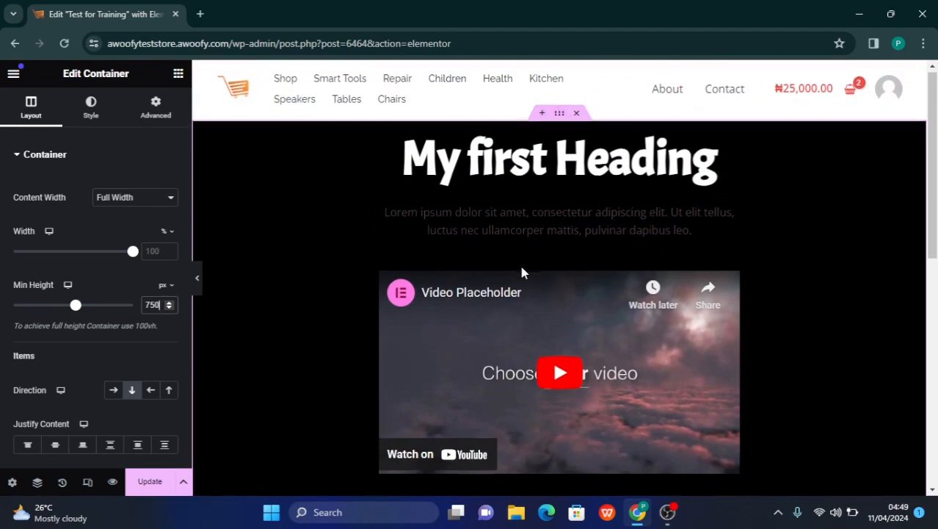
pyautogui.scroll(-2, 521, 266)
pyautogui.scroll(2, 521, 266)
pyautogui.scroll(-1, 522, 272)
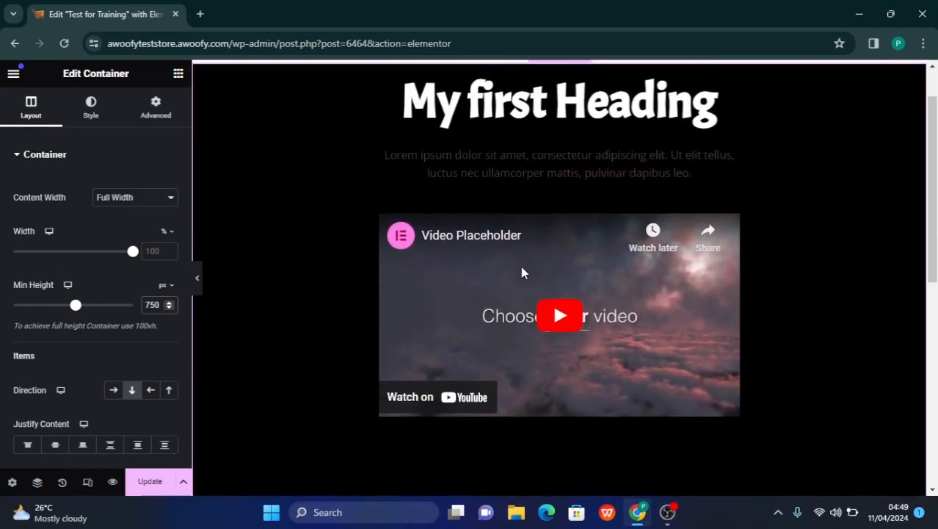
pyautogui.scroll(-2, 522, 272)
pyautogui.scroll(3, 522, 273)
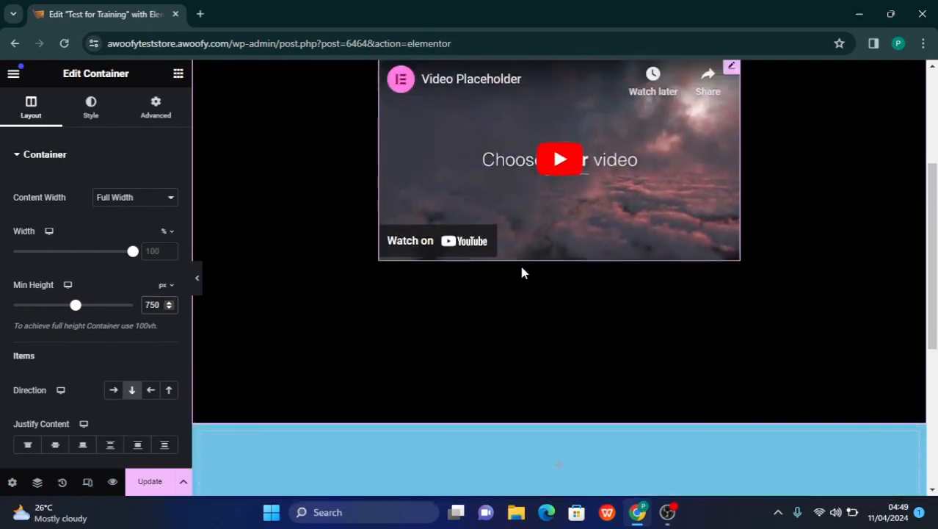
pyautogui.scroll(-3, 522, 272)
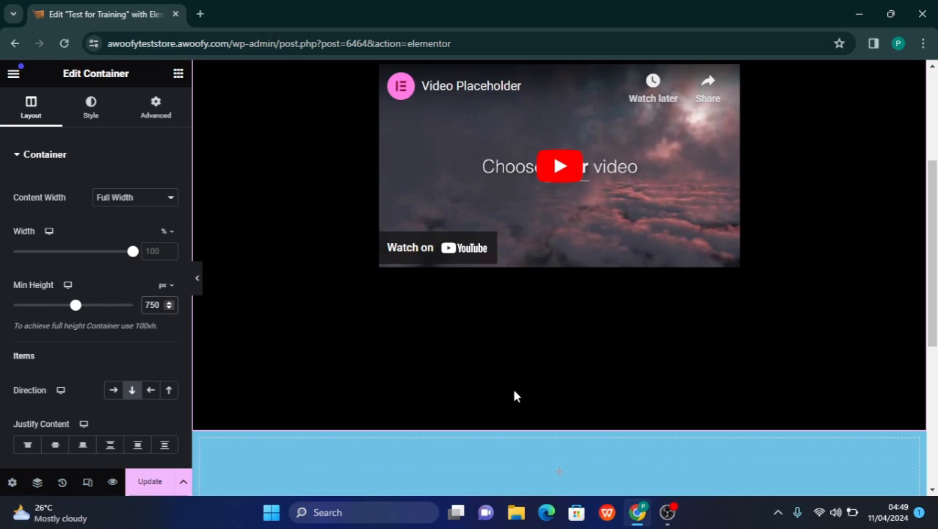
pyautogui.scroll(3, 509, 360)
pyautogui.scroll(-1, 512, 361)
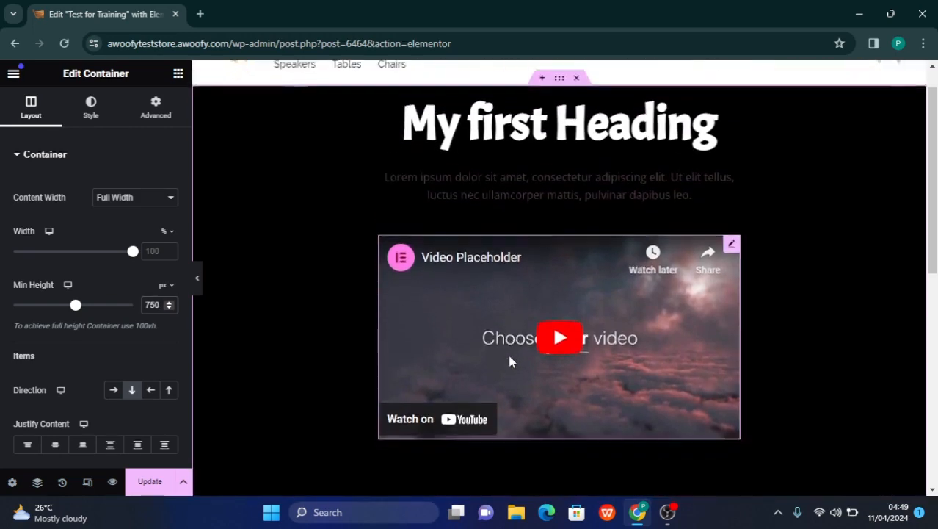
pyautogui.scroll(-3, 512, 362)
pyautogui.scroll(1, 509, 347)
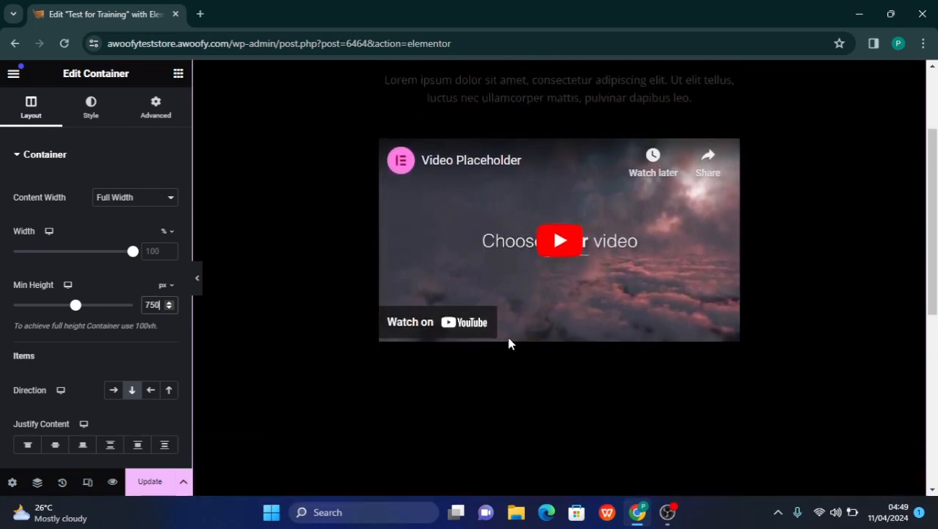
pyautogui.scroll(2, 510, 343)
pyautogui.scroll(-3, 508, 336)
pyautogui.scroll(4, 506, 332)
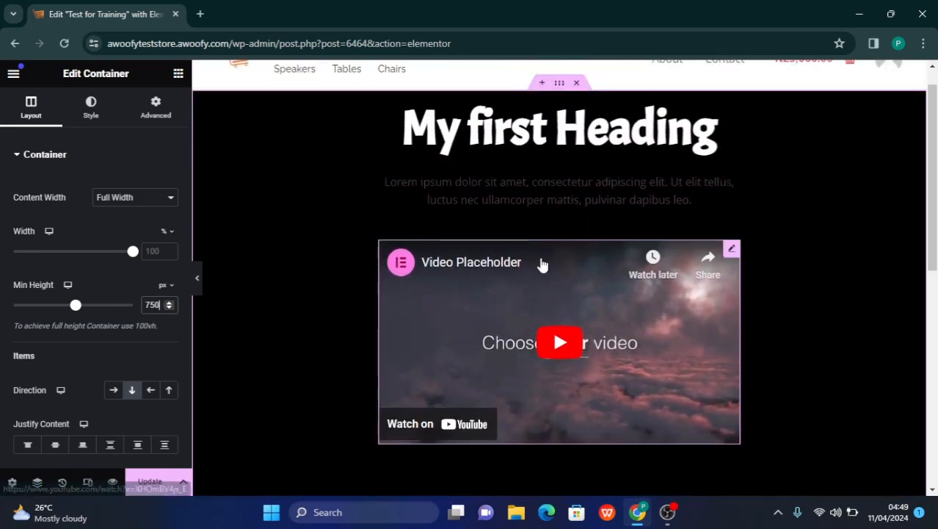
pyautogui.scroll(-2, 540, 263)
pyautogui.scroll(2, 541, 265)
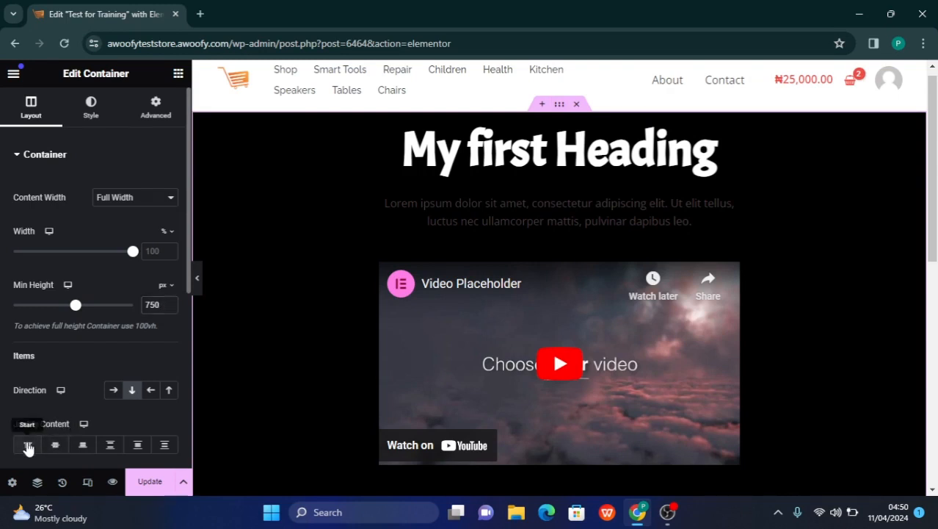
# Try the Start, Center and End content justification options on the black container
pyautogui.click(28, 446)
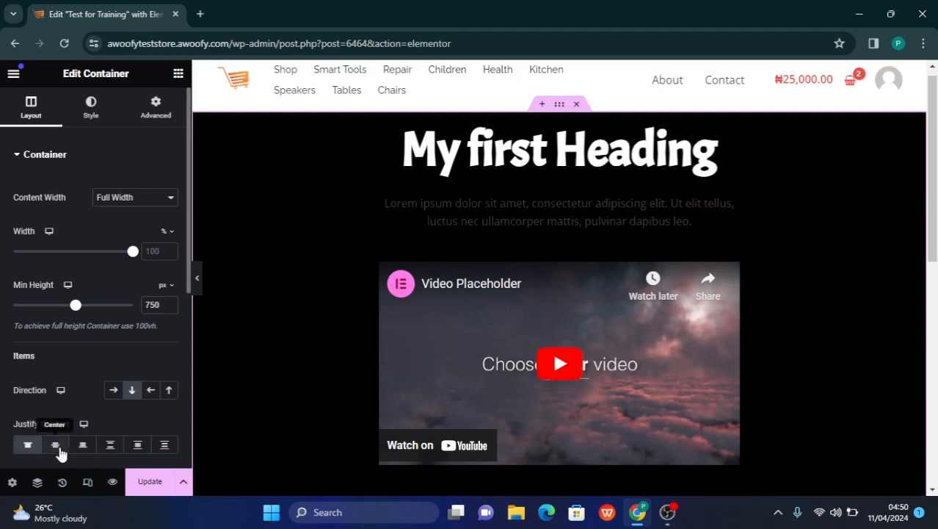
pyautogui.click(55, 447)
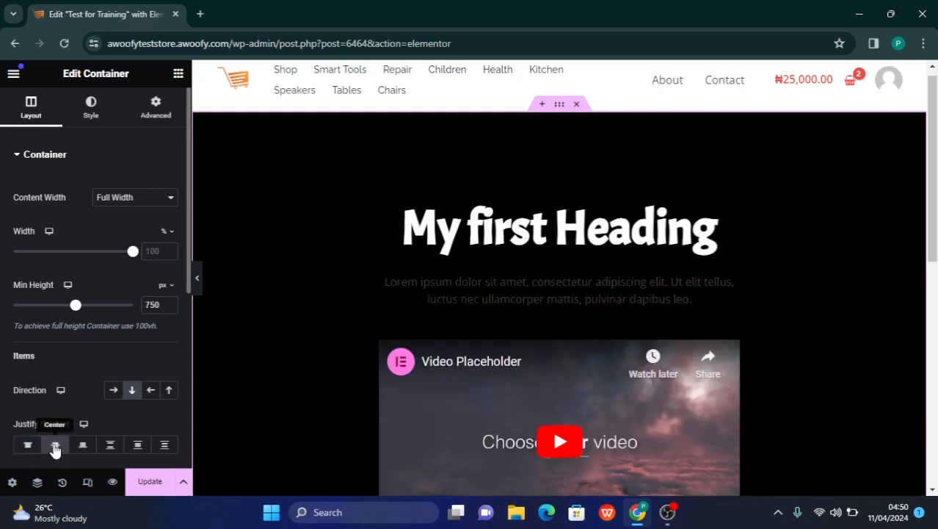
pyautogui.click(83, 447)
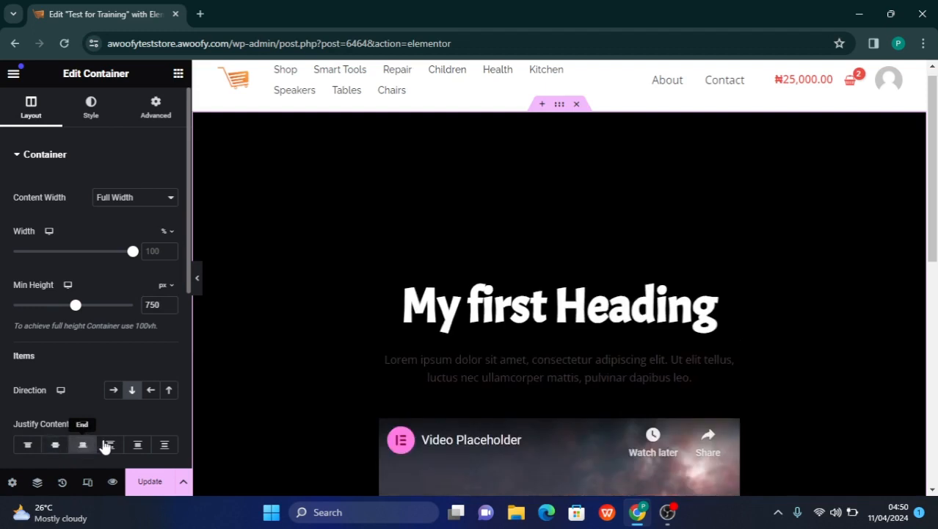
pyautogui.scroll(-4, 225, 420)
pyautogui.scroll(3, 226, 425)
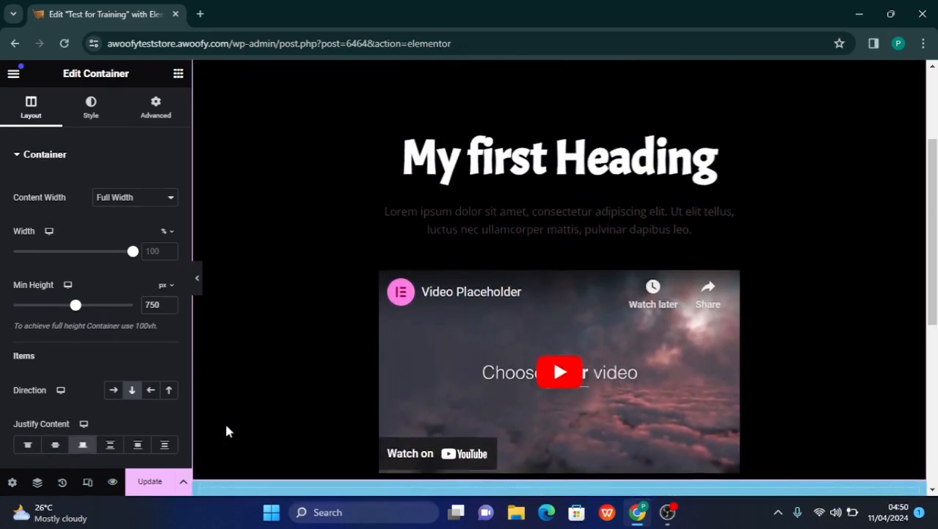
# Try the Space Between, Space Around and Space Evenly justification options on the black container and compare the widget spacing
pyautogui.click(110, 445)
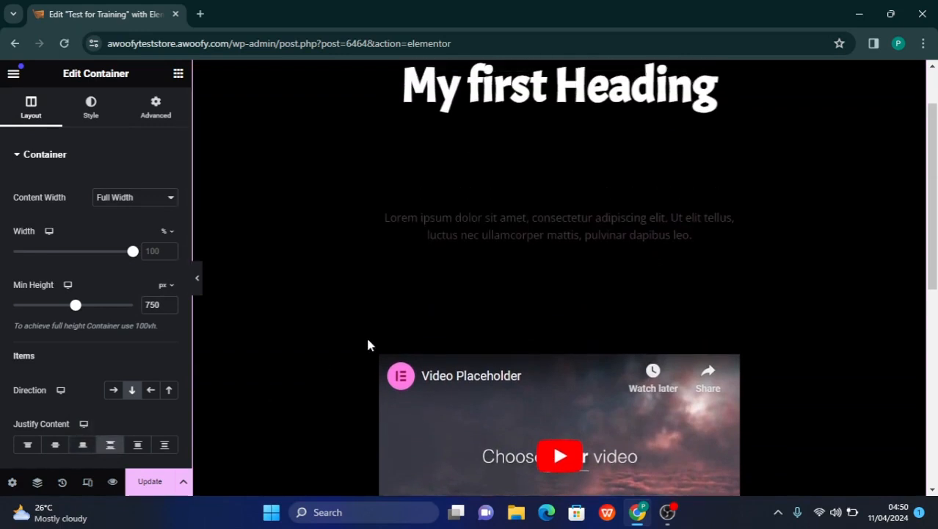
pyautogui.scroll(1, 367, 343)
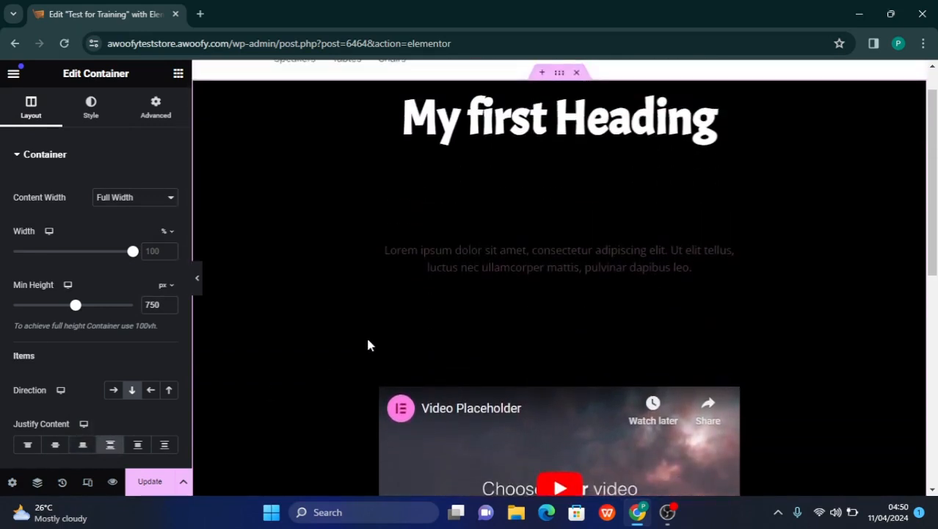
pyautogui.click(138, 446)
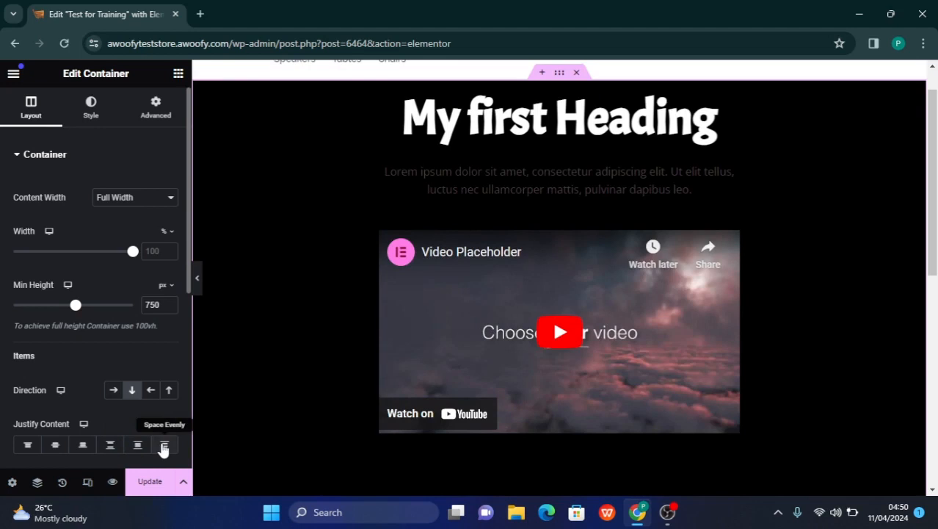
pyautogui.click(163, 446)
pyautogui.scroll(-2, 392, 388)
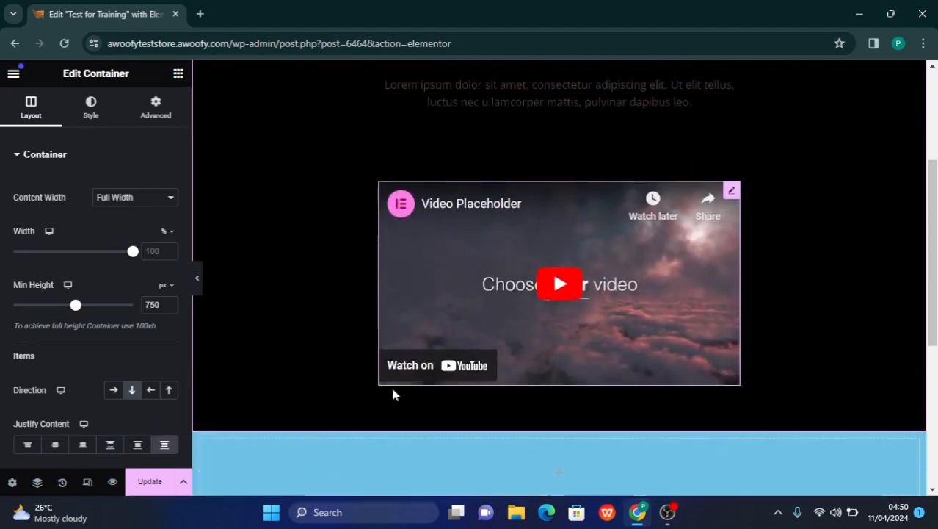
pyautogui.scroll(3, 392, 388)
pyautogui.scroll(-3, 391, 388)
pyautogui.scroll(2, 391, 389)
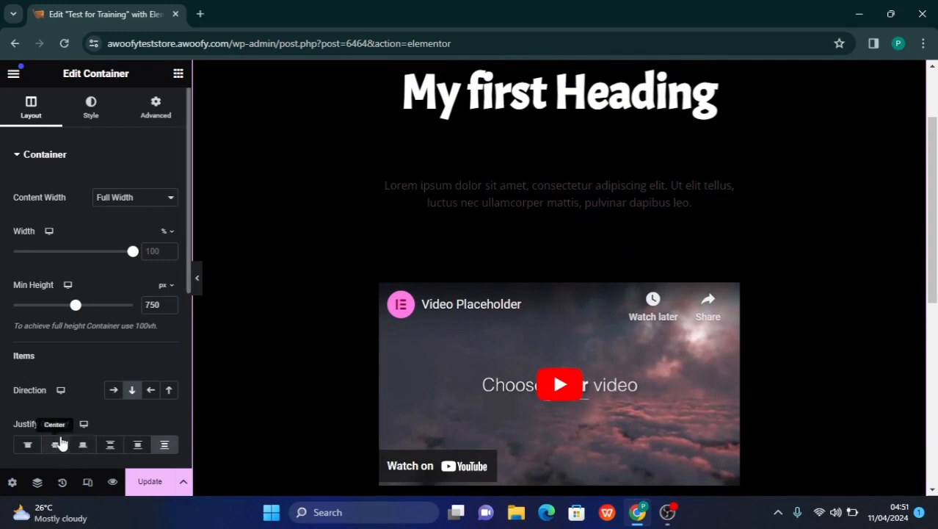
# Justify the black container's content to Center and check the space above and below the widgets
pyautogui.click(56, 449)
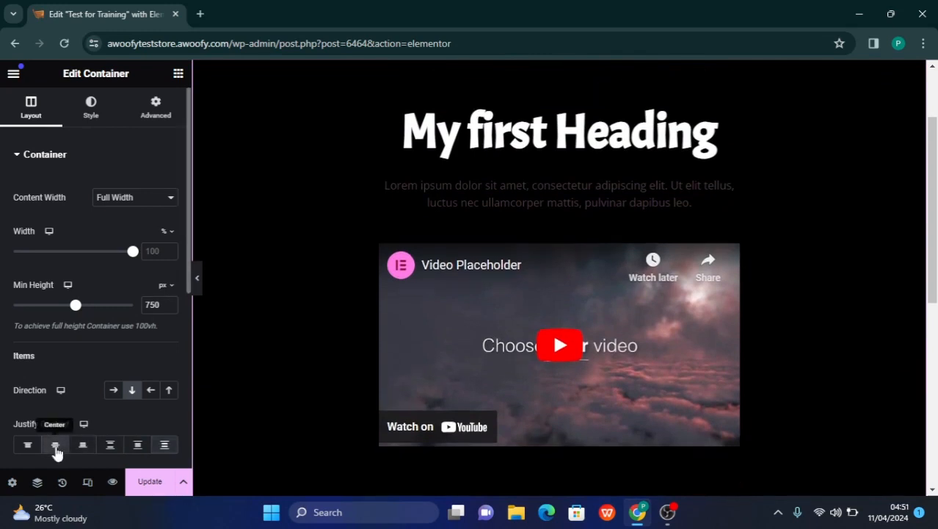
pyautogui.scroll(2, 289, 390)
pyautogui.scroll(-1, 289, 389)
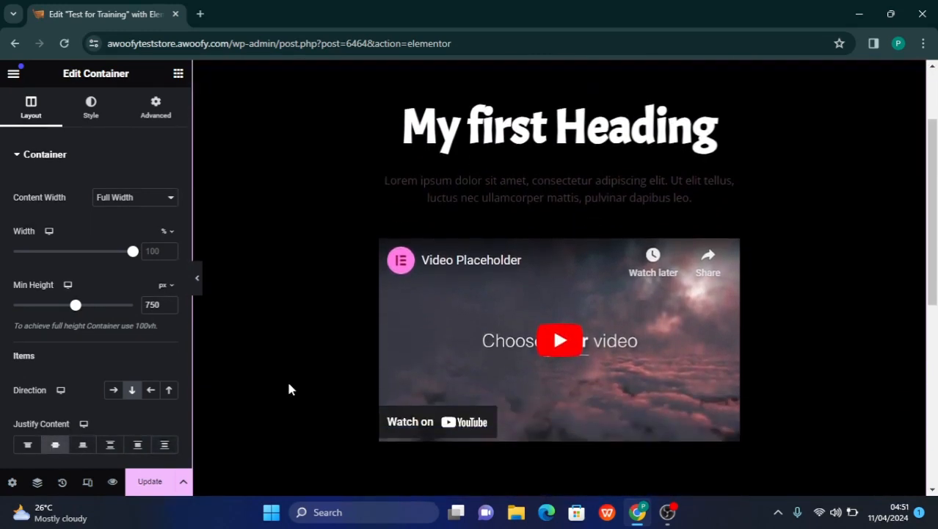
pyautogui.scroll(1, 346, 284)
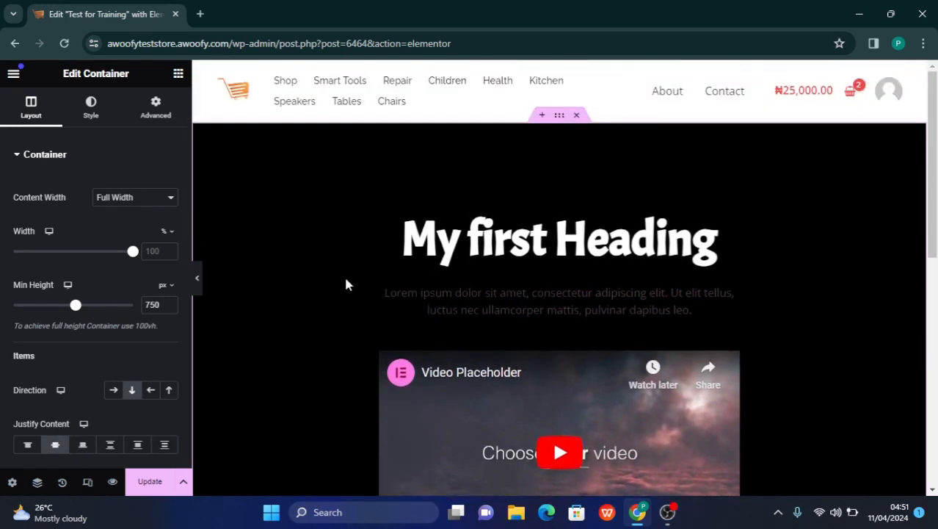
pyautogui.scroll(-1, 346, 284)
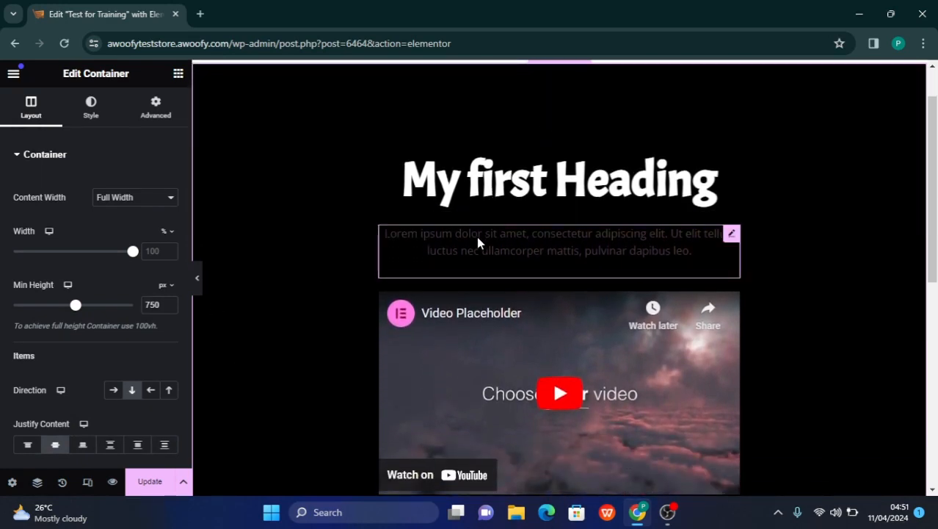
pyautogui.scroll(-1, 525, 240)
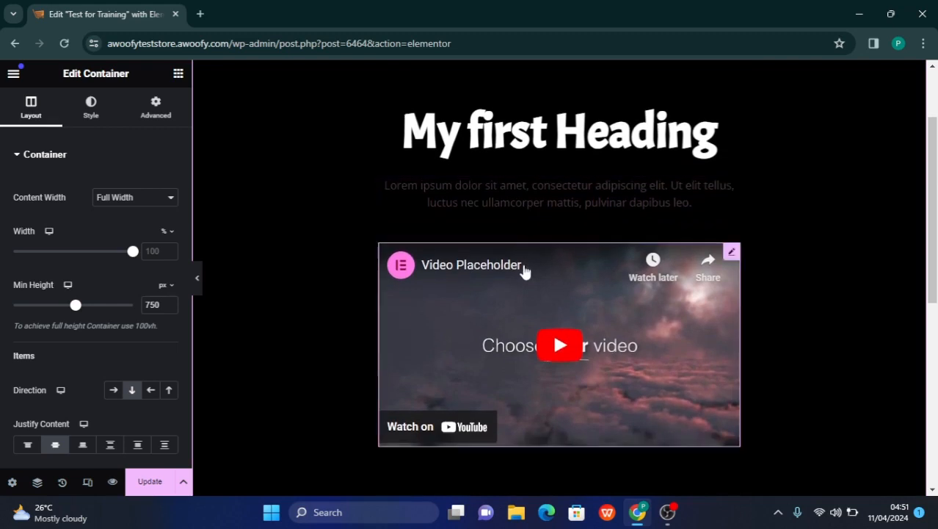
pyautogui.scroll(-2, 518, 261)
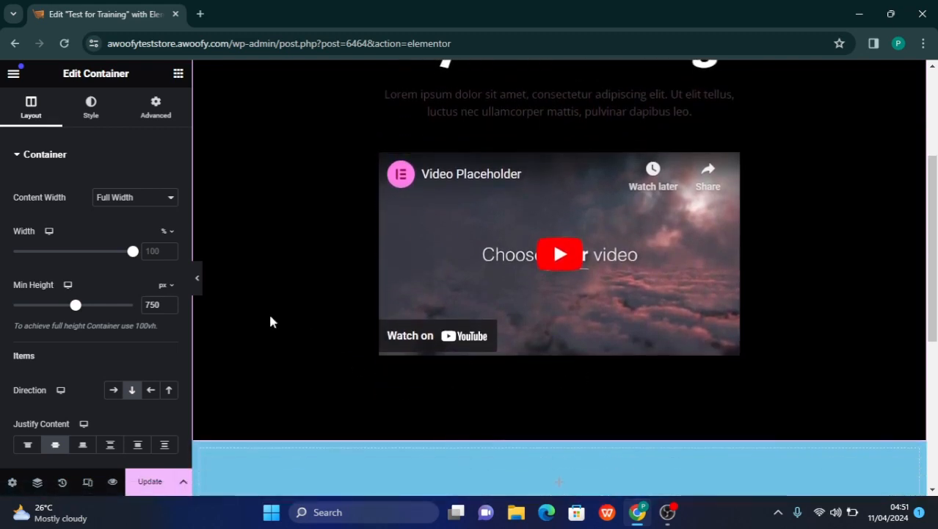
# Collapse the editing sidebar to examine the page layout at full width, and restore it
pyautogui.click(199, 281)
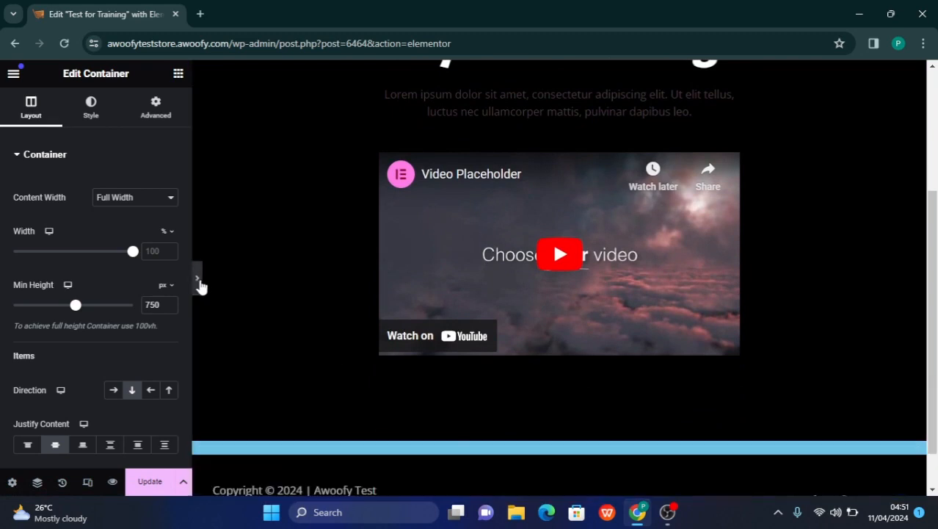
pyautogui.scroll(3, 270, 278)
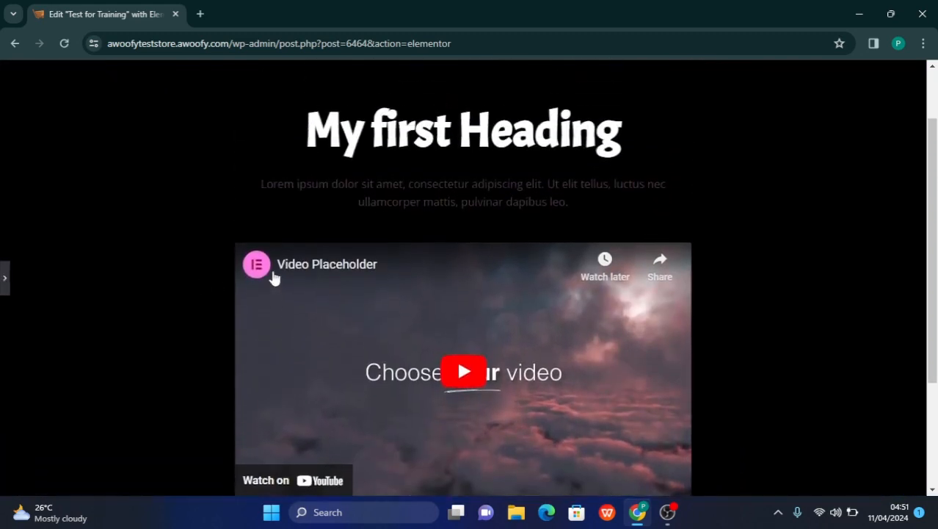
pyautogui.scroll(-2, 274, 278)
pyautogui.scroll(1, 273, 278)
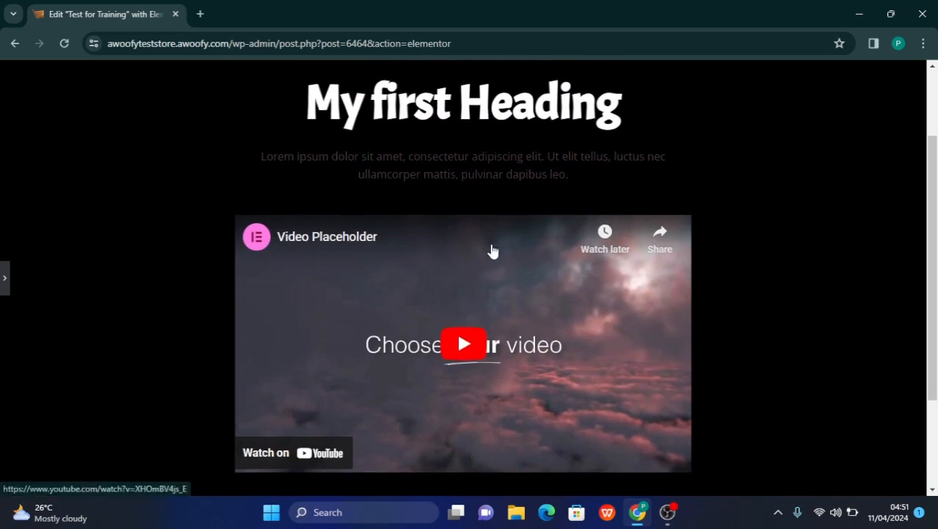
pyautogui.scroll(-2, 492, 251)
pyautogui.scroll(1, 492, 251)
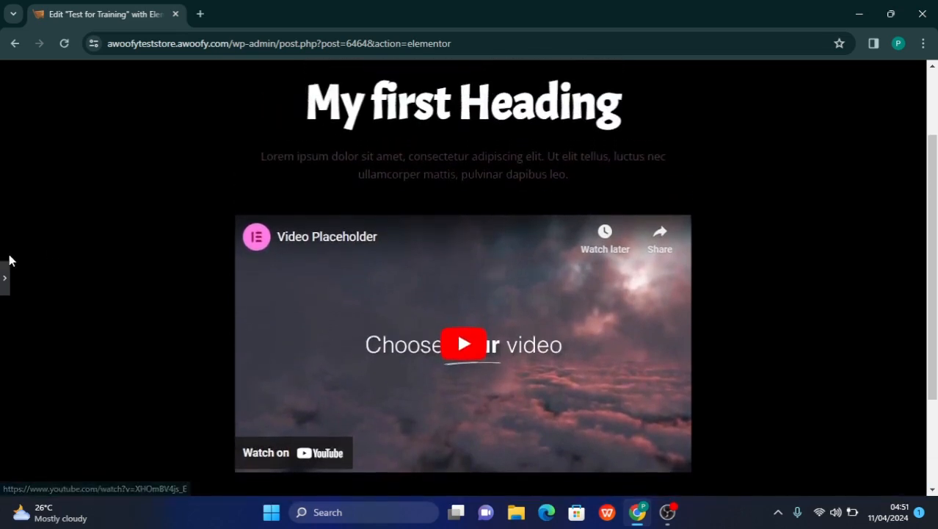
pyautogui.click(4, 280)
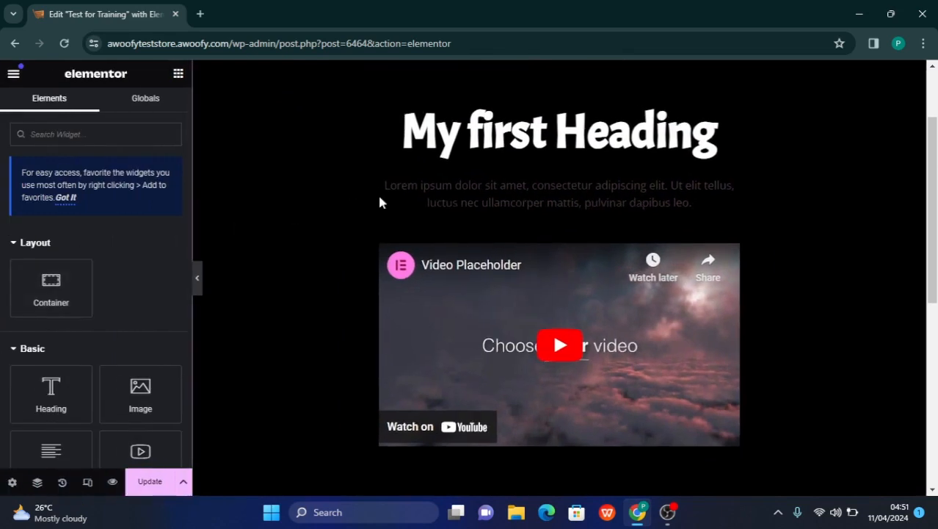
# Set the text color of the Lorem ipsum paragraph below the heading to white (#FFFFFF)
pyautogui.click(603, 197)
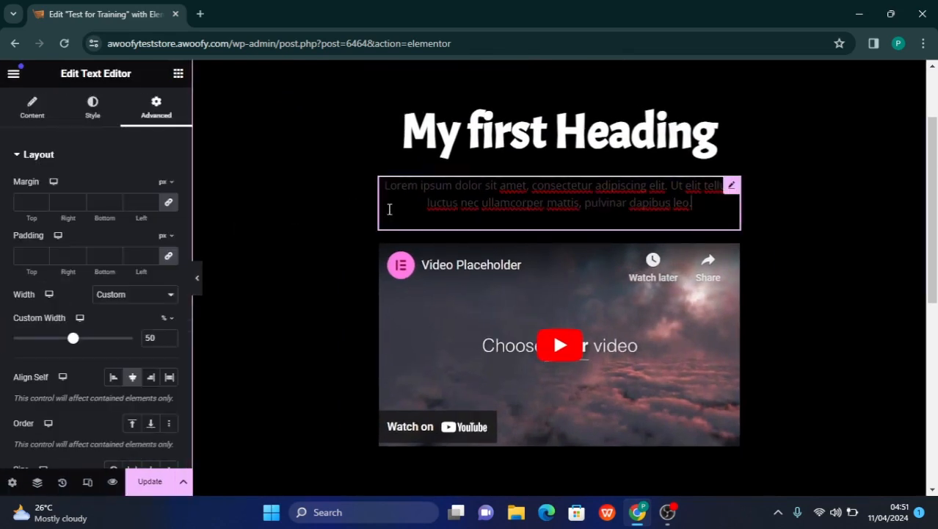
pyautogui.click(732, 187)
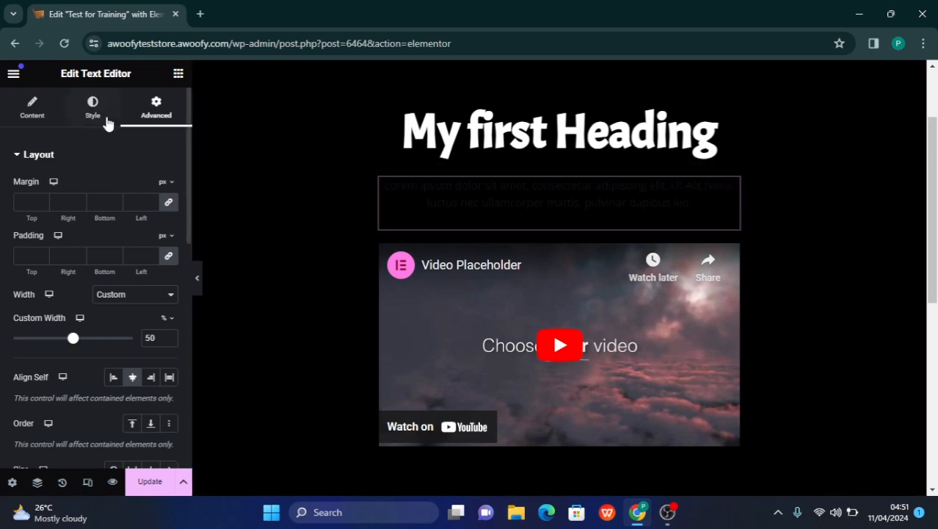
pyautogui.click(39, 119)
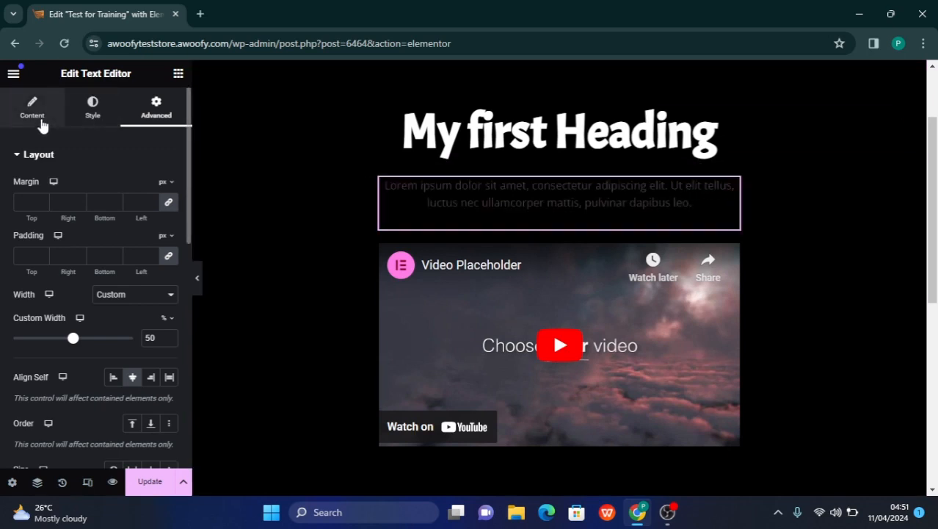
pyautogui.click(110, 123)
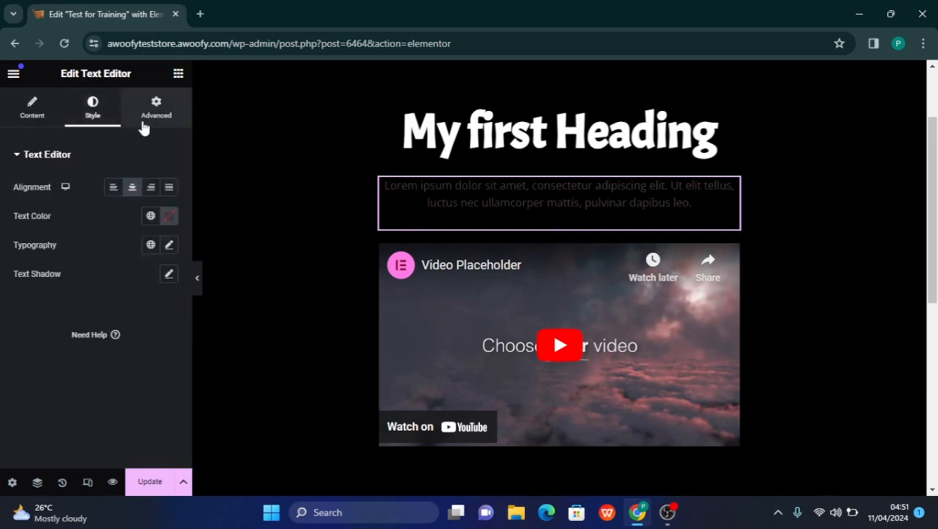
pyautogui.click(145, 127)
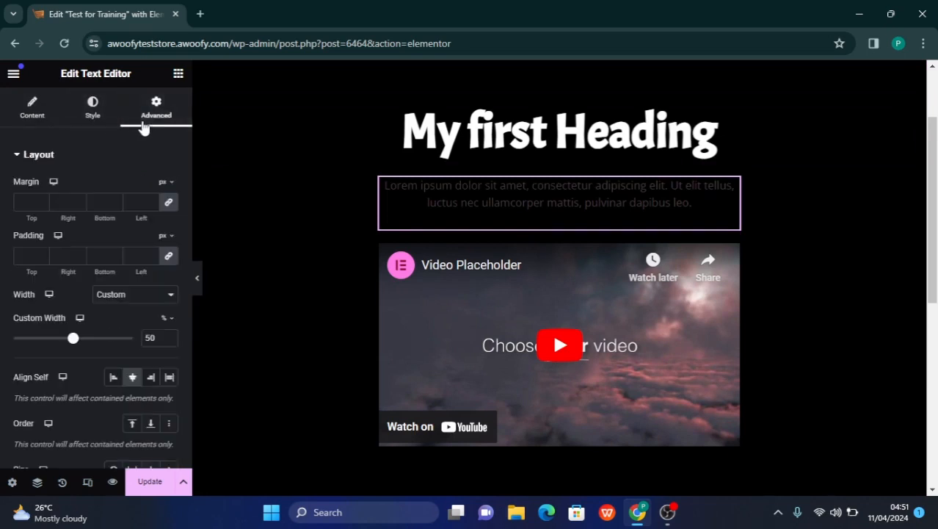
pyautogui.click(30, 118)
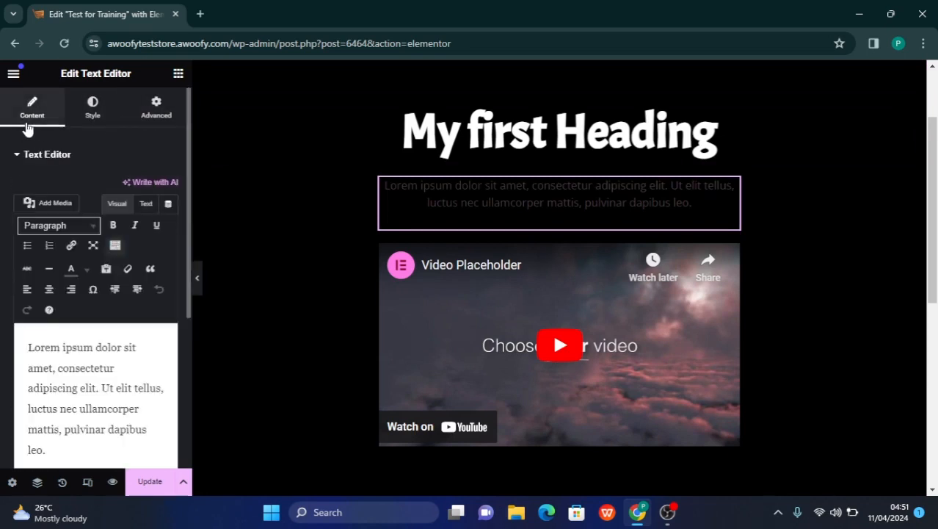
pyautogui.click(91, 119)
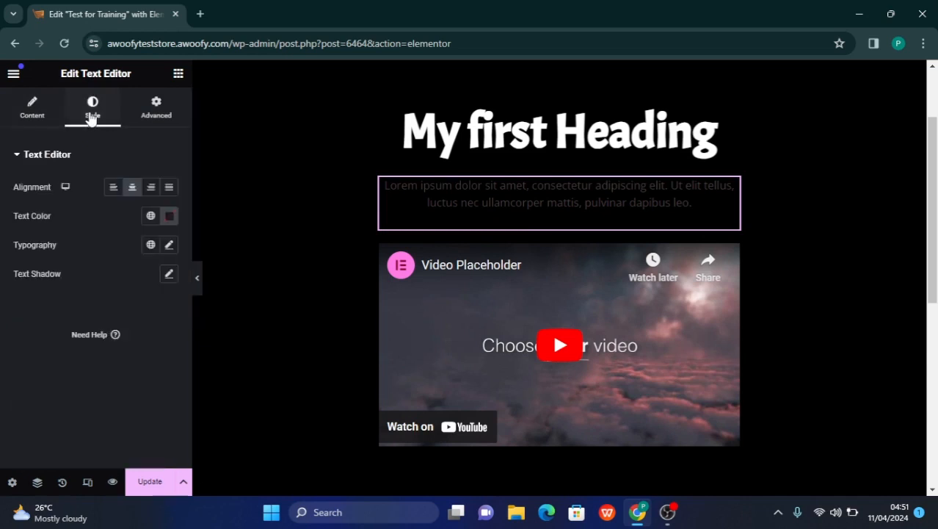
pyautogui.click(170, 219)
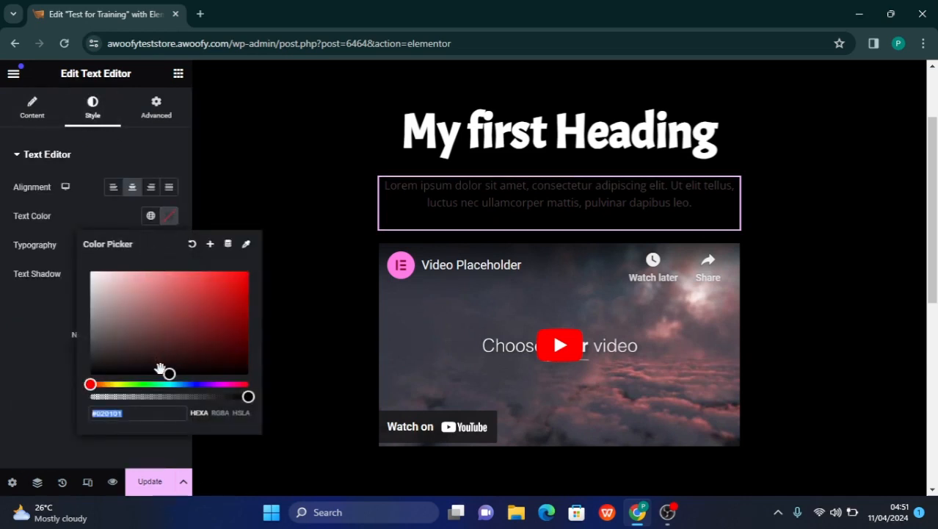
pyautogui.moveTo(170, 374); pyautogui.dragTo(72, 275)
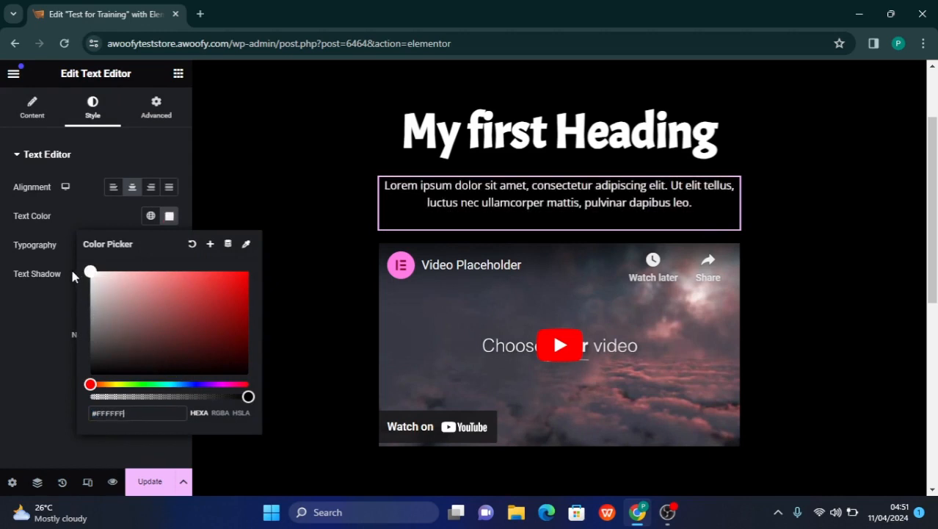
pyautogui.click(1, 328)
# Collapse the editing sidebar, examine the heading, paragraph and video on the full-width page, and restore the sidebar
pyautogui.moveTo(202, 279)
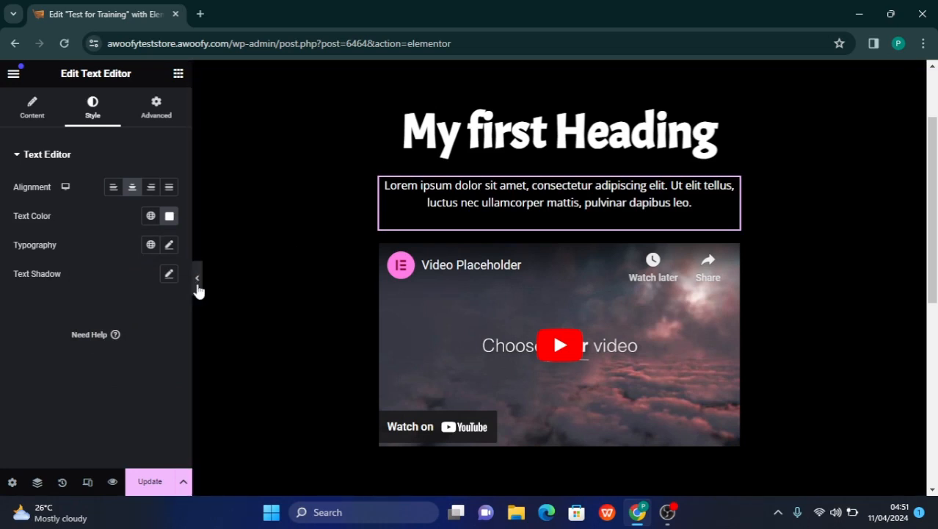
pyautogui.click(197, 283)
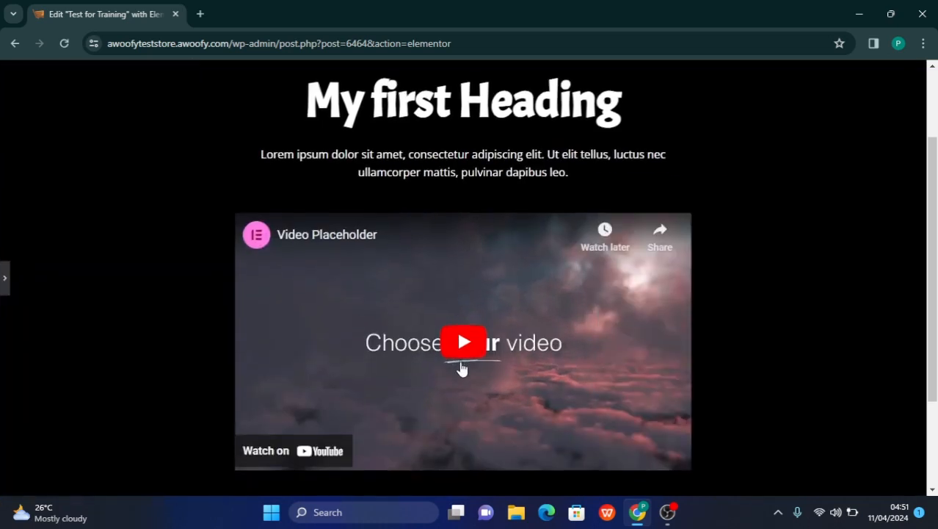
pyautogui.scroll(-1, 462, 368)
pyautogui.scroll(1, 461, 368)
pyautogui.scroll(-1, 462, 369)
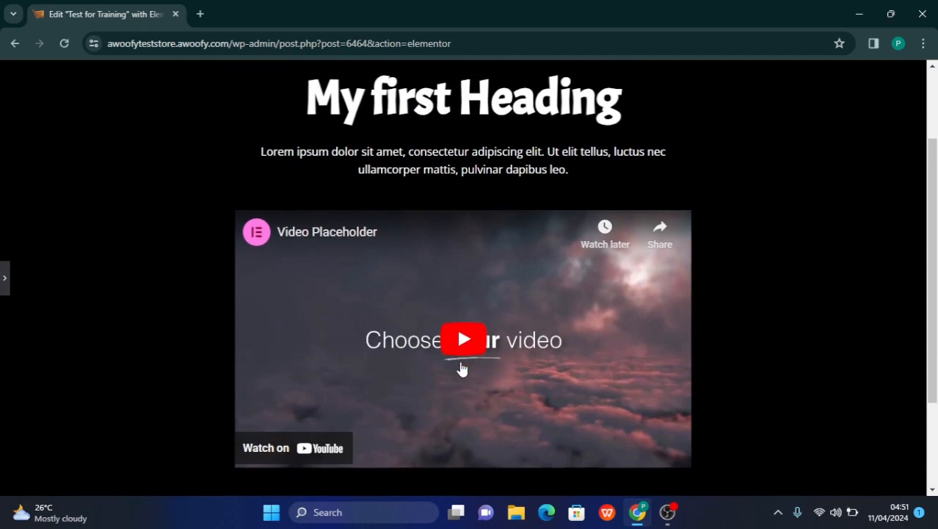
pyautogui.scroll(1, 452, 349)
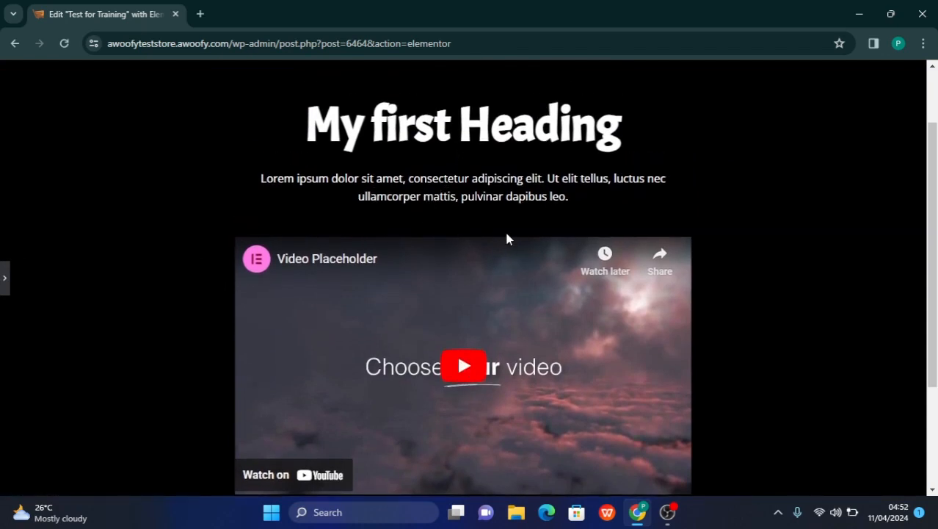
pyautogui.scroll(-1, 396, 335)
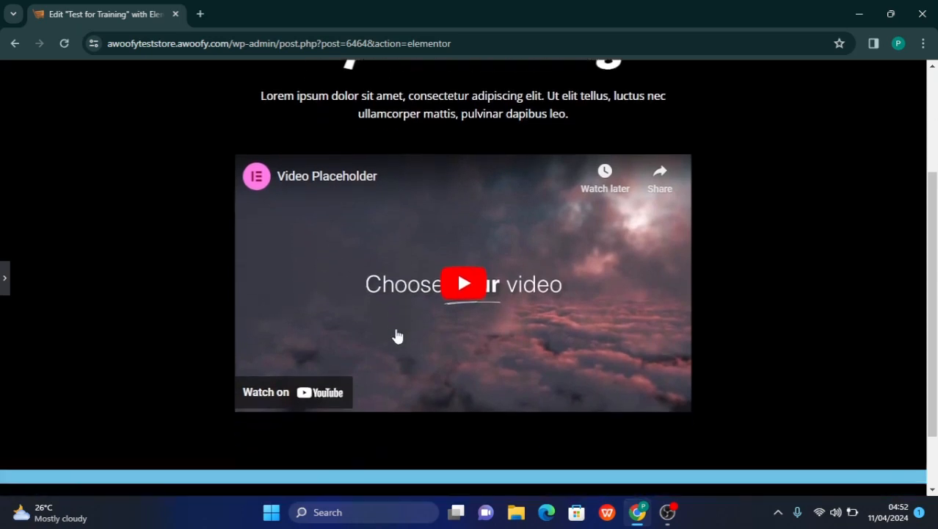
pyautogui.scroll(1, 396, 336)
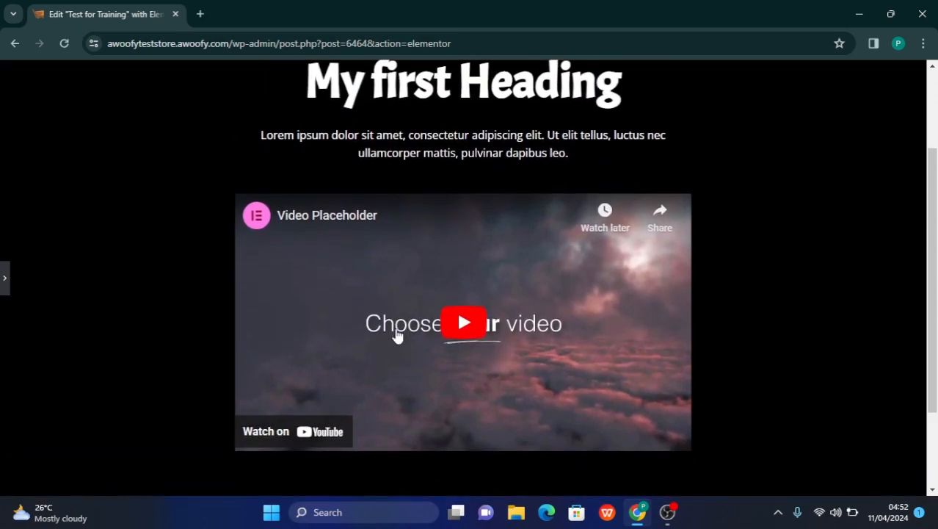
pyautogui.scroll(2, 397, 336)
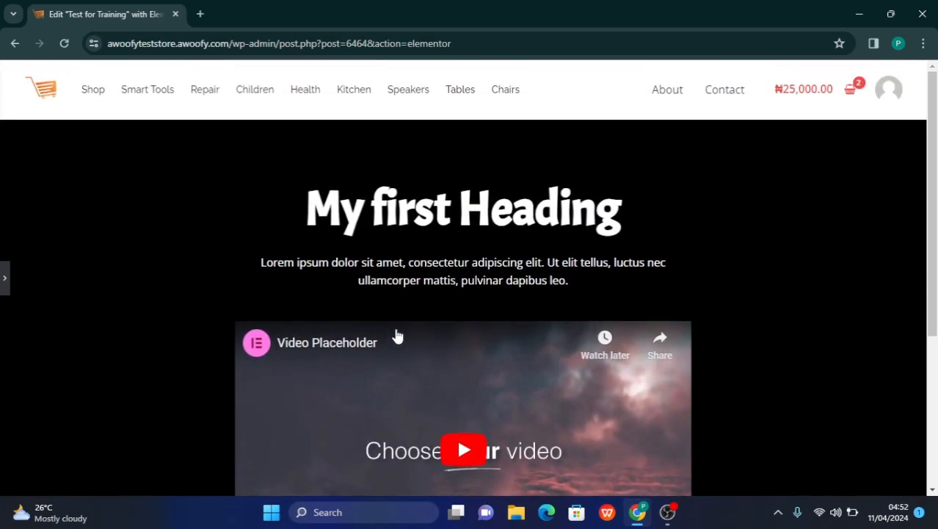
pyautogui.scroll(-3, 396, 335)
pyautogui.scroll(3, 396, 335)
pyautogui.scroll(-3, 397, 335)
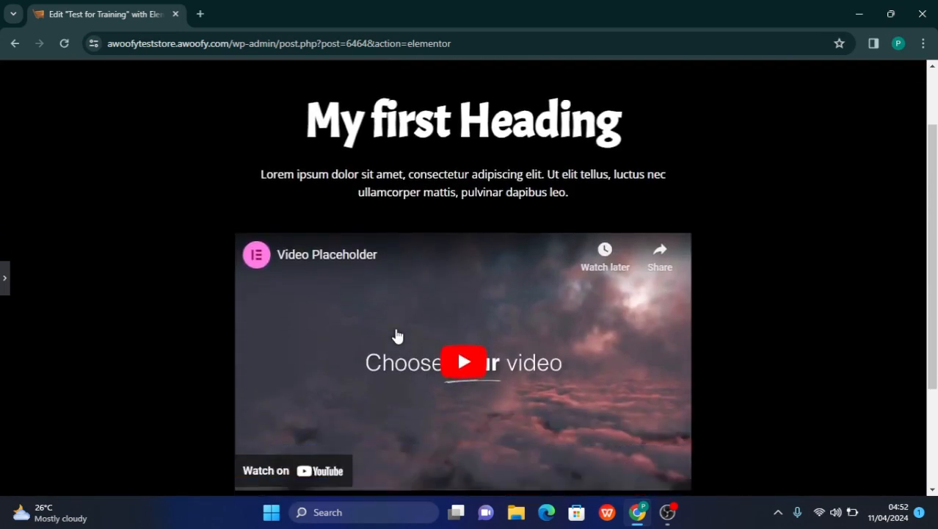
pyautogui.scroll(3, 397, 336)
pyautogui.scroll(-1, 397, 335)
pyautogui.scroll(-3, 397, 336)
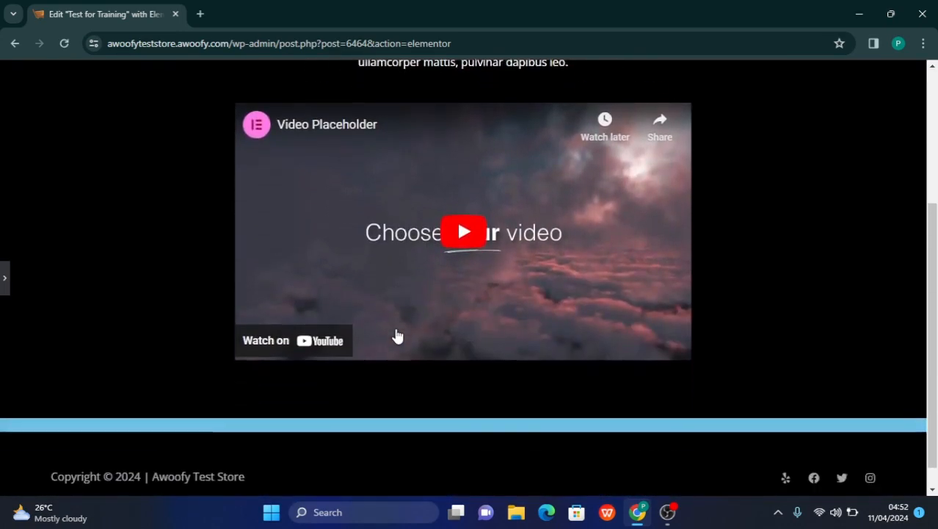
pyautogui.scroll(3, 398, 335)
pyautogui.scroll(-3, 397, 336)
pyautogui.scroll(3, 397, 336)
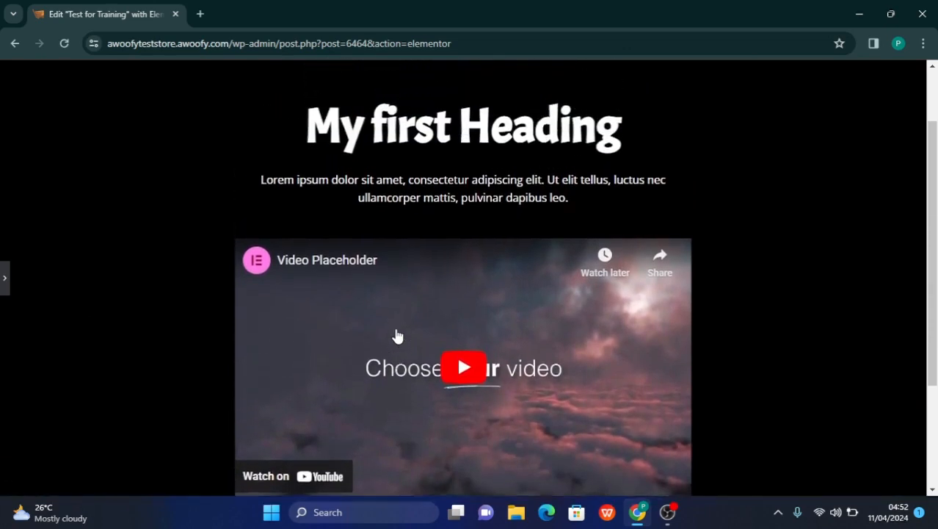
pyautogui.scroll(-2, 397, 335)
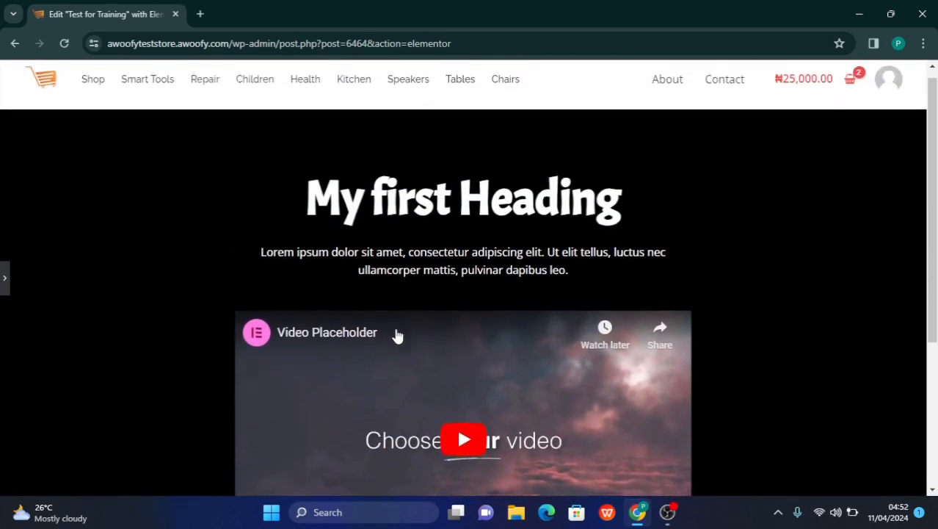
pyautogui.scroll(2, 397, 298)
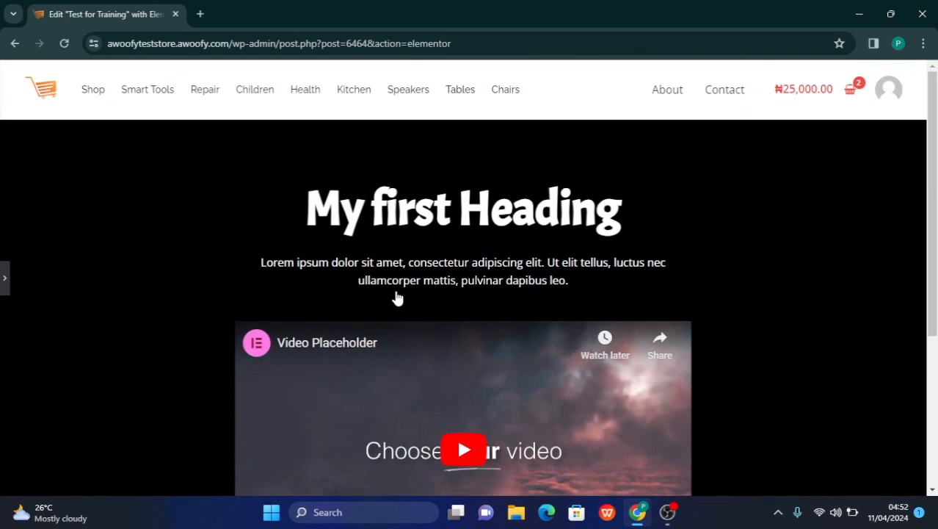
pyautogui.scroll(-2, 397, 297)
pyautogui.scroll(2, 398, 297)
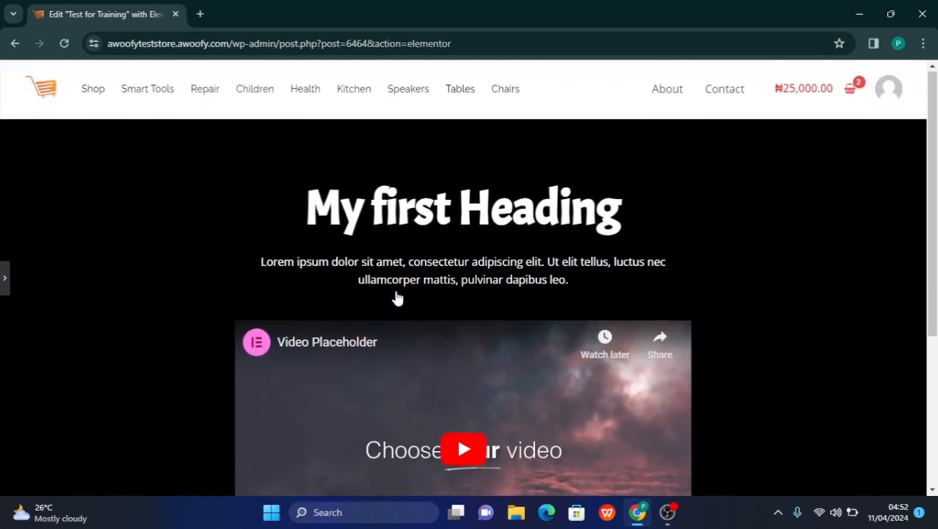
pyautogui.scroll(-2, 456, 268)
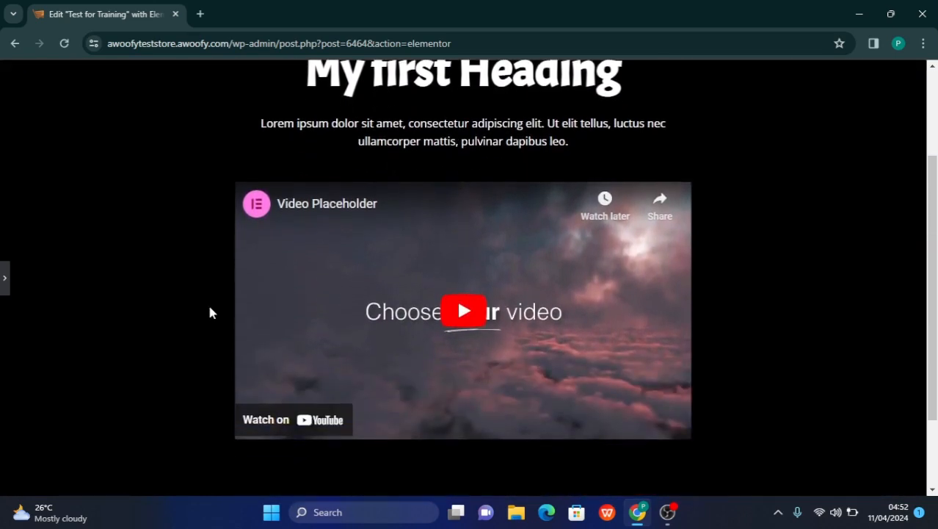
pyautogui.click(4, 279)
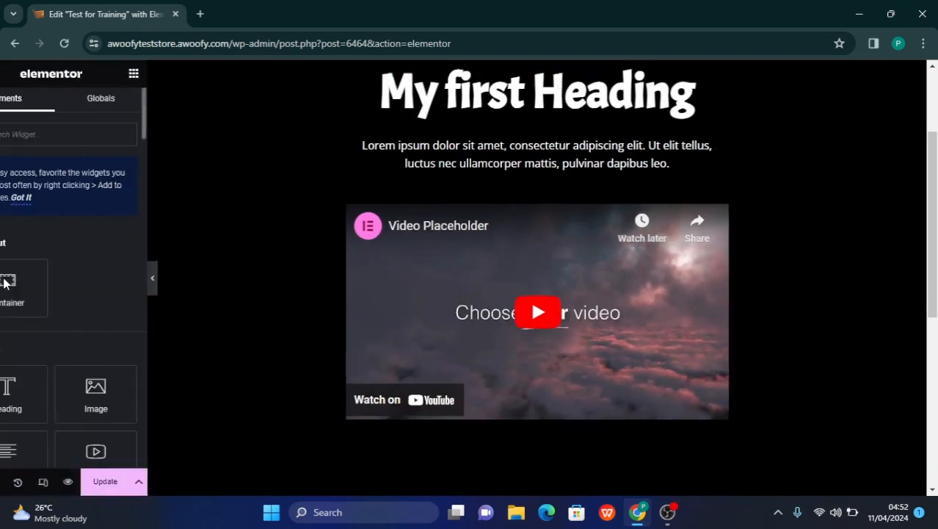
# Align the "My first Heading" text to the left and the Lorem ipsum paragraph text to the right
pyautogui.scroll(2, 443, 234)
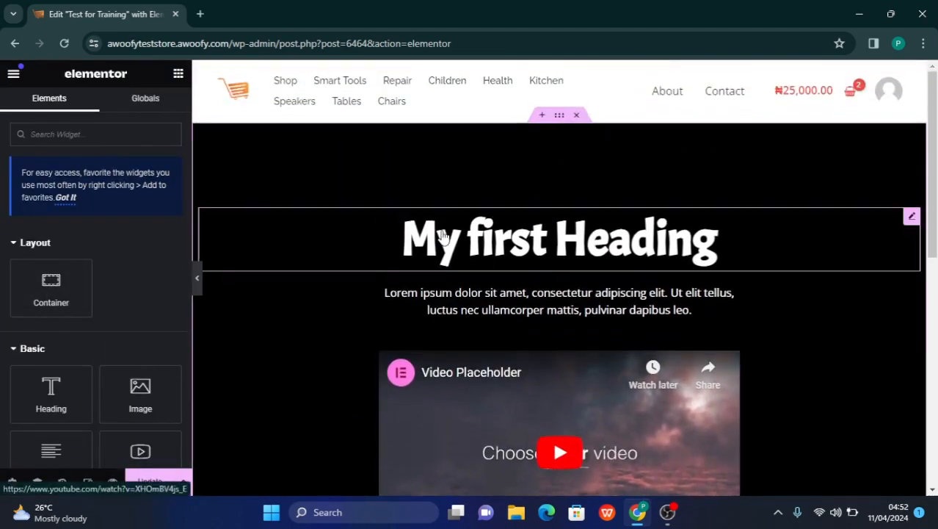
pyautogui.click(505, 241)
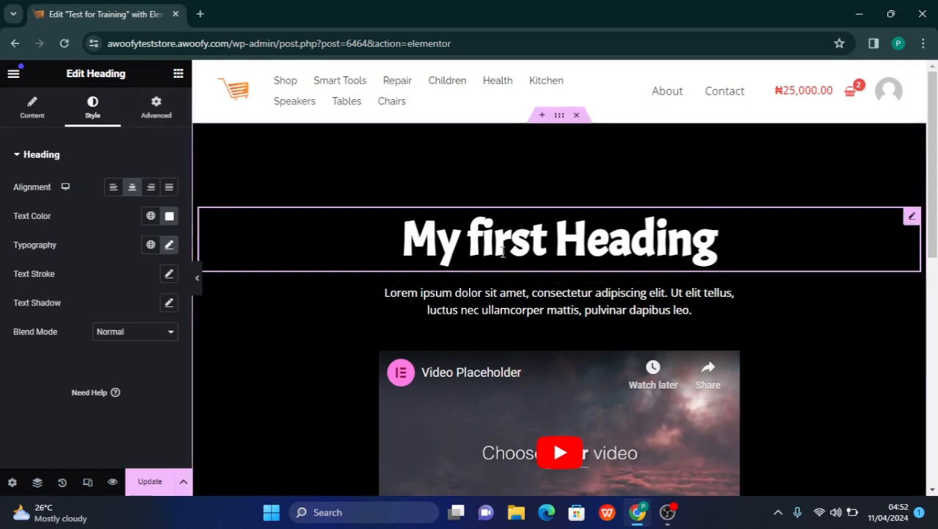
pyautogui.click(528, 300)
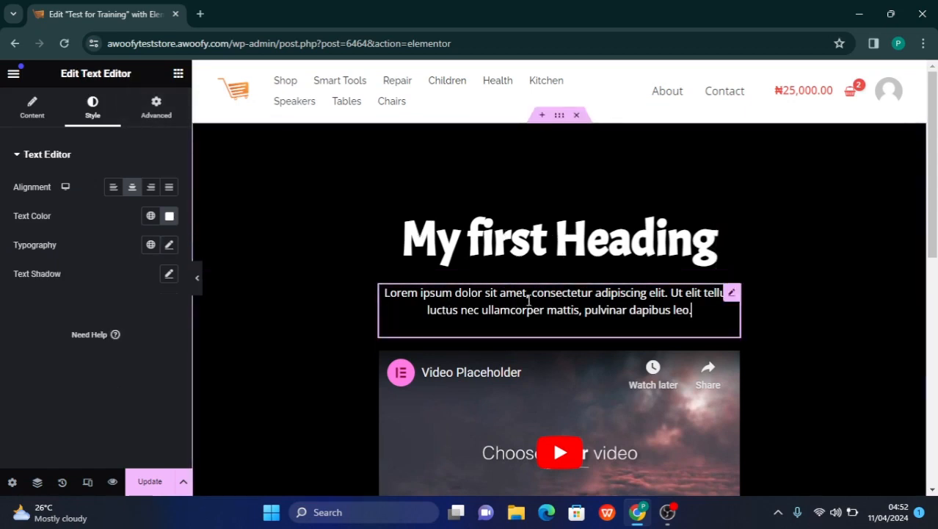
pyautogui.click(511, 265)
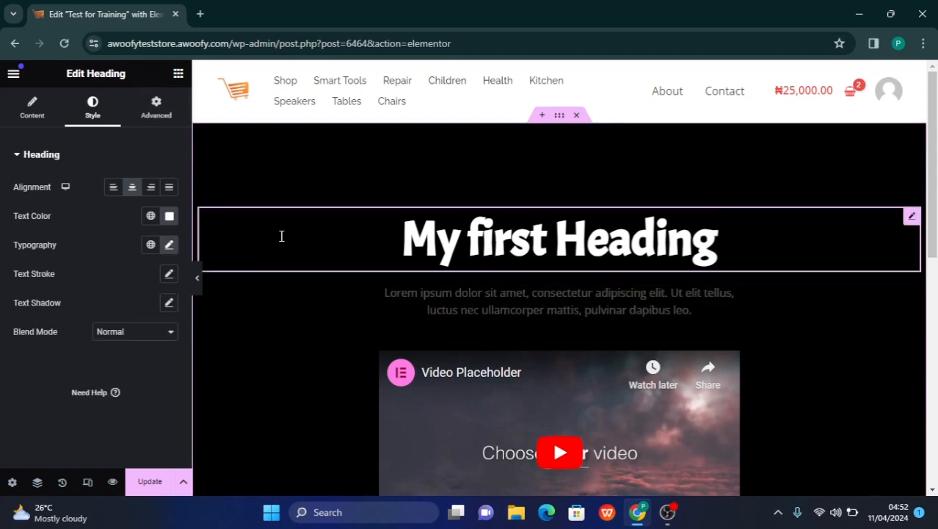
pyautogui.click(117, 187)
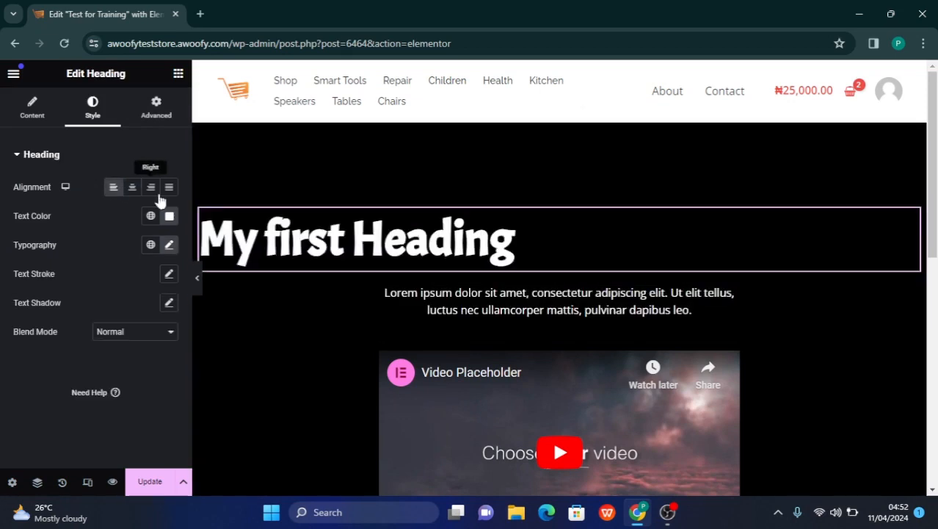
pyautogui.click(490, 293)
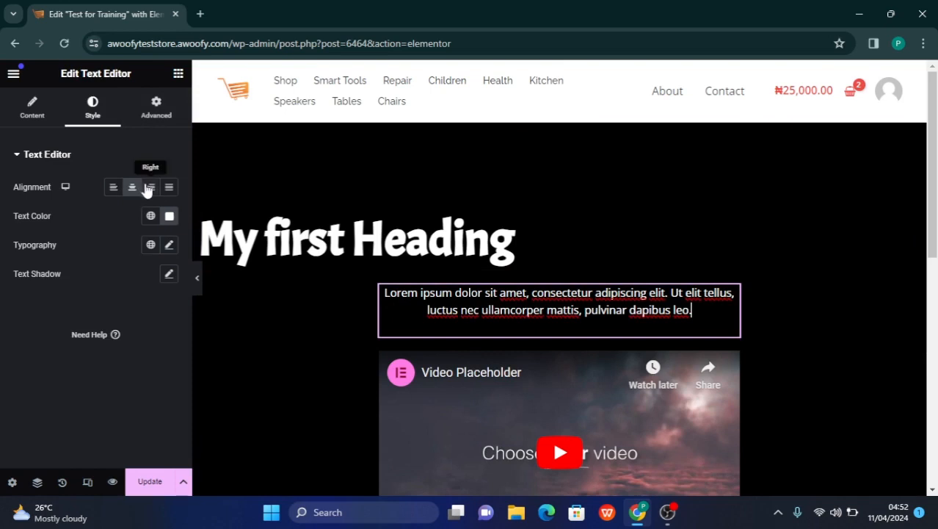
pyautogui.click(149, 188)
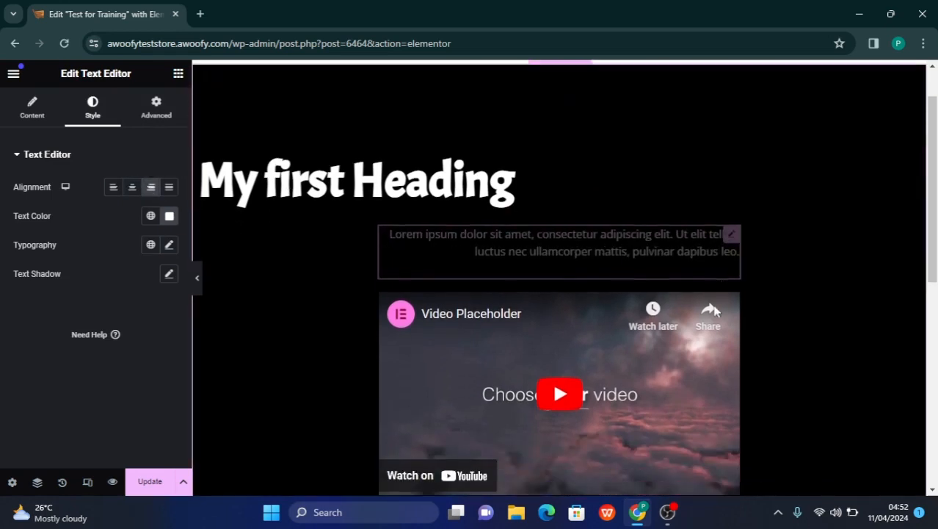
# Open the Lorem ipsum paragraph's advanced layout settings and set its Align Self option to Center
pyautogui.click(593, 291)
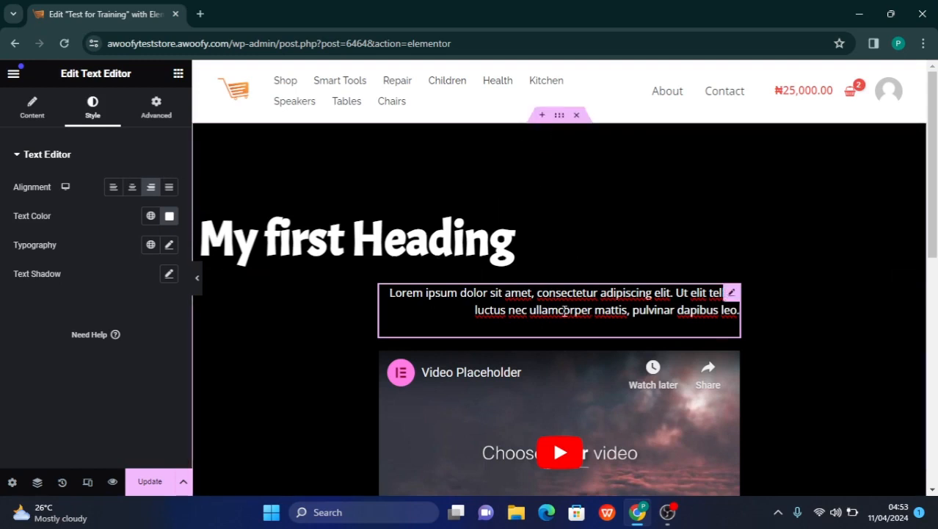
pyautogui.click(731, 294)
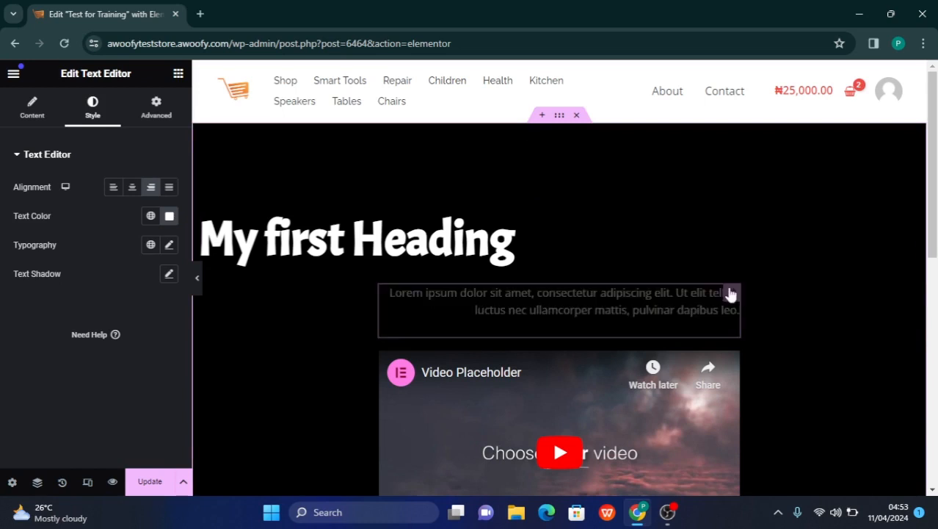
pyautogui.click(155, 110)
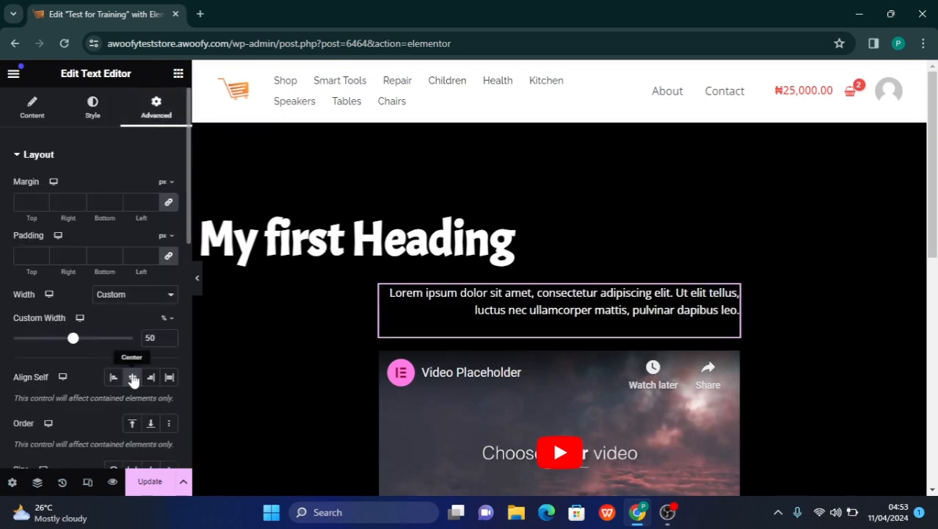
pyautogui.click(133, 377)
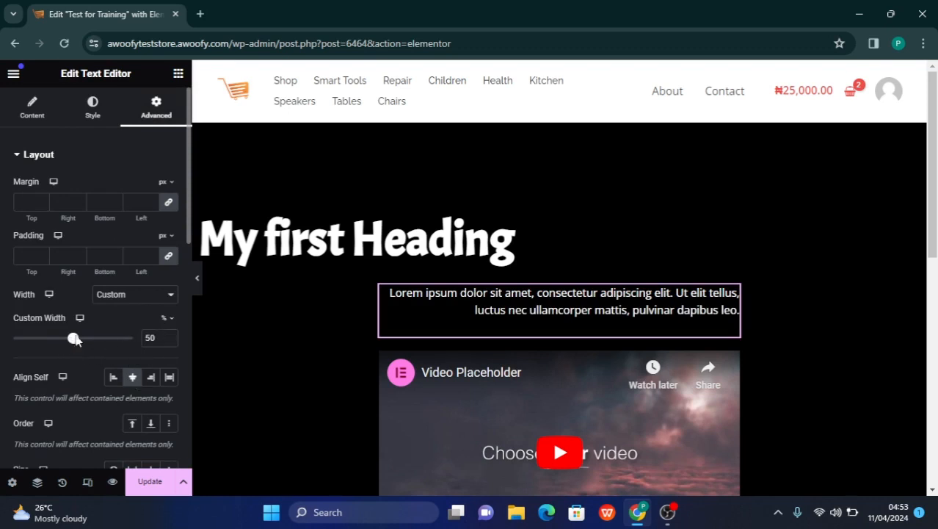
# Try a Custom Width of 100% on the Lorem ipsum paragraph, and set it back to 50%
pyautogui.moveTo(114, 342); pyautogui.dragTo(179, 354)
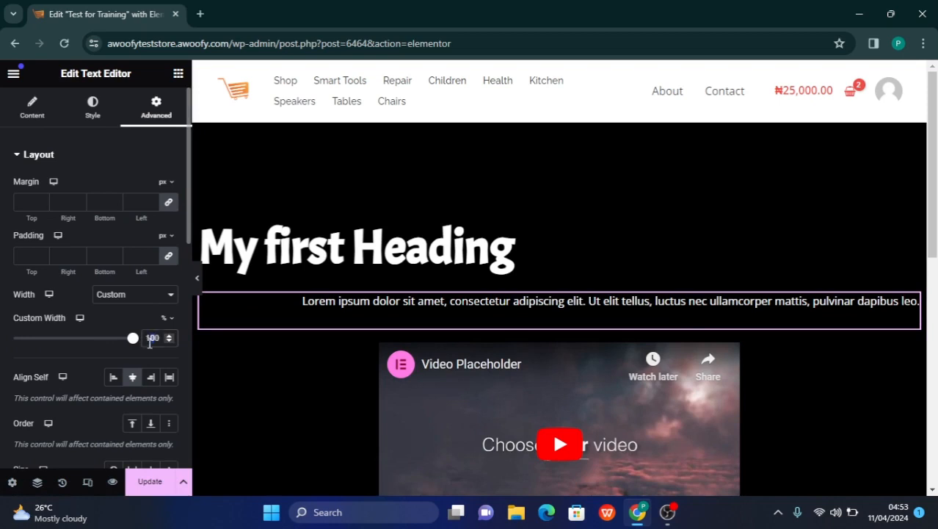
pyautogui.write('50')
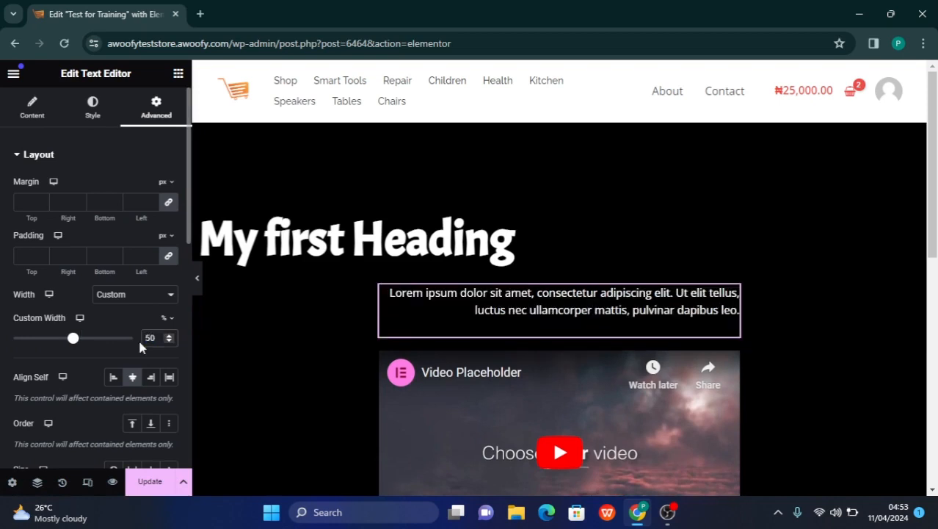
# Try the End and Start options for the paragraph's Align Self setting, and set it back to Center
pyautogui.click(152, 380)
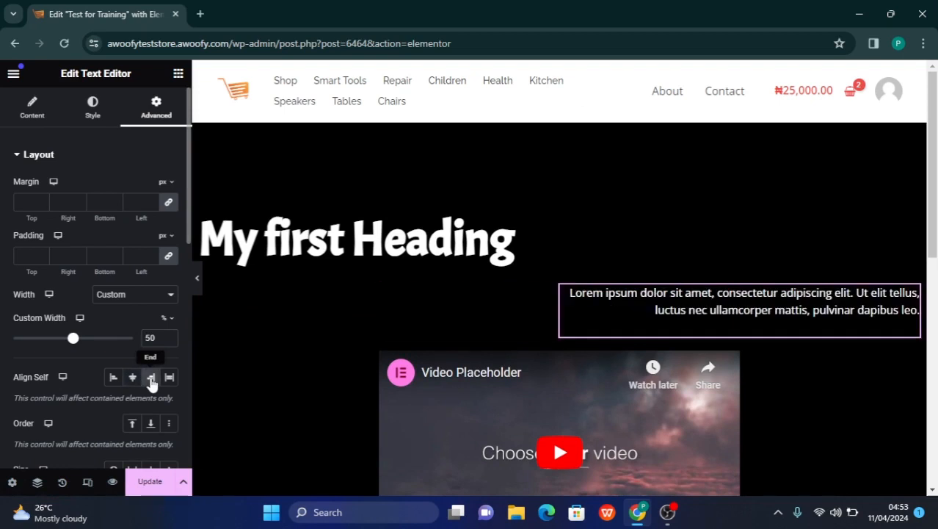
pyautogui.click(114, 378)
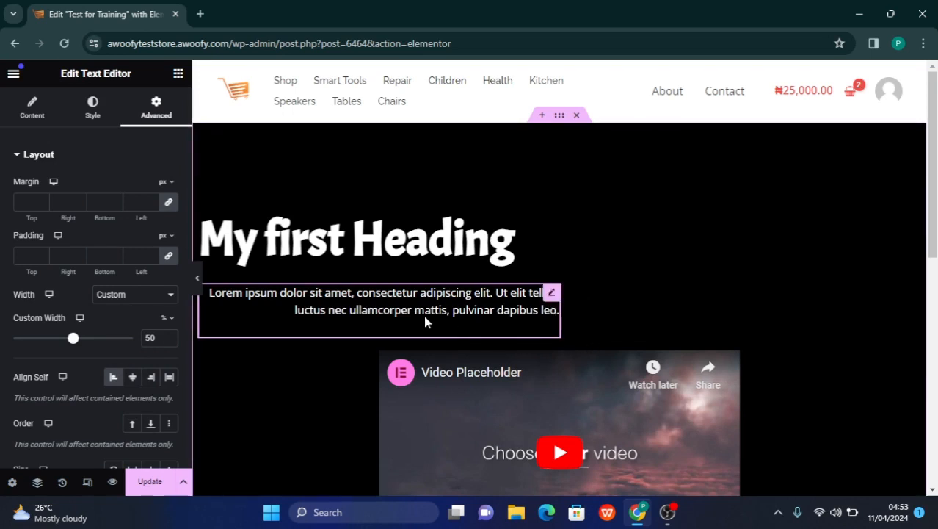
pyautogui.scroll(-3, 447, 320)
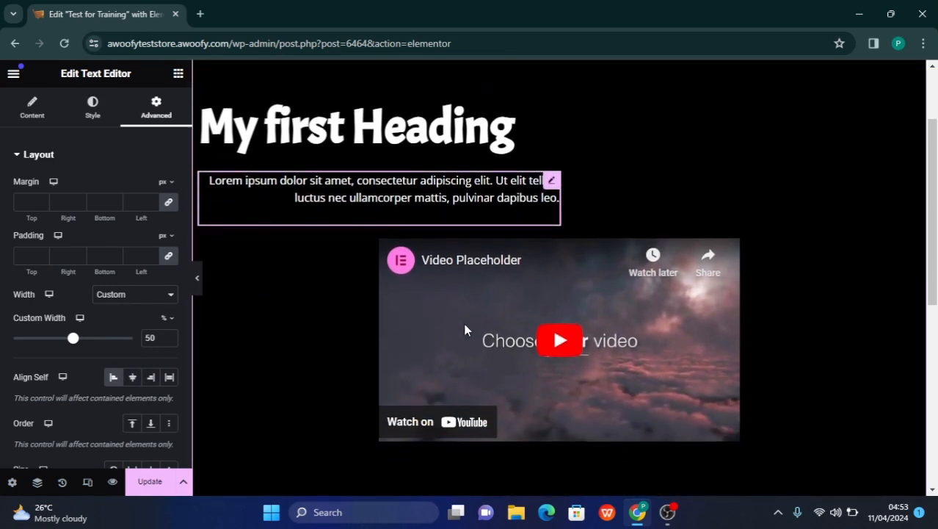
pyautogui.scroll(2, 464, 329)
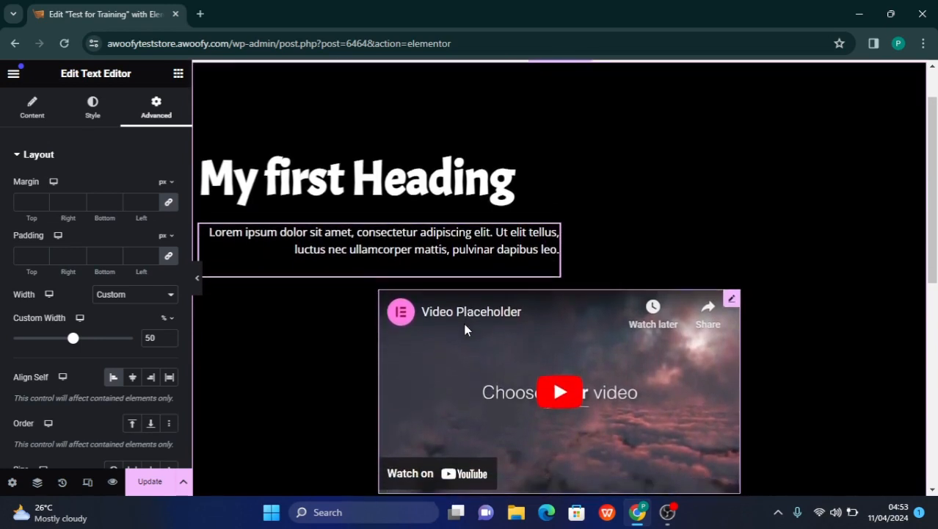
pyautogui.scroll(-1, 465, 329)
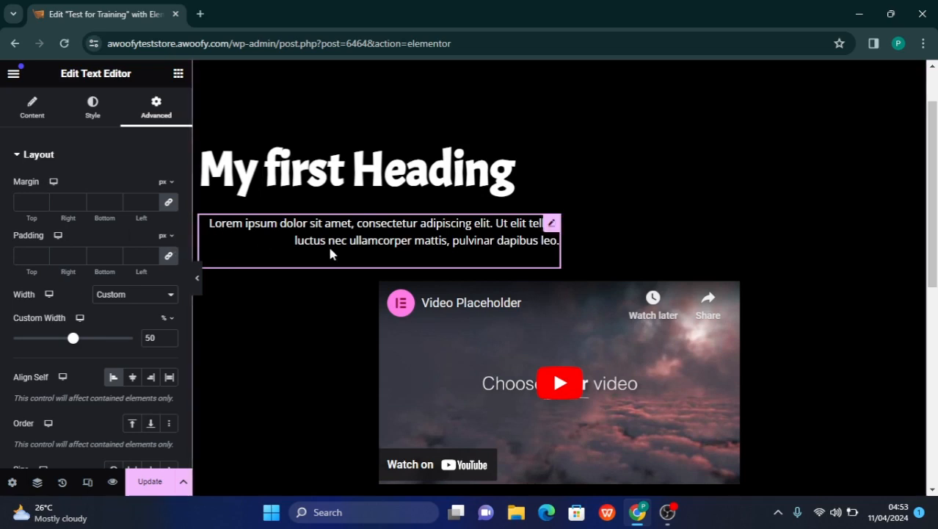
pyautogui.click(133, 377)
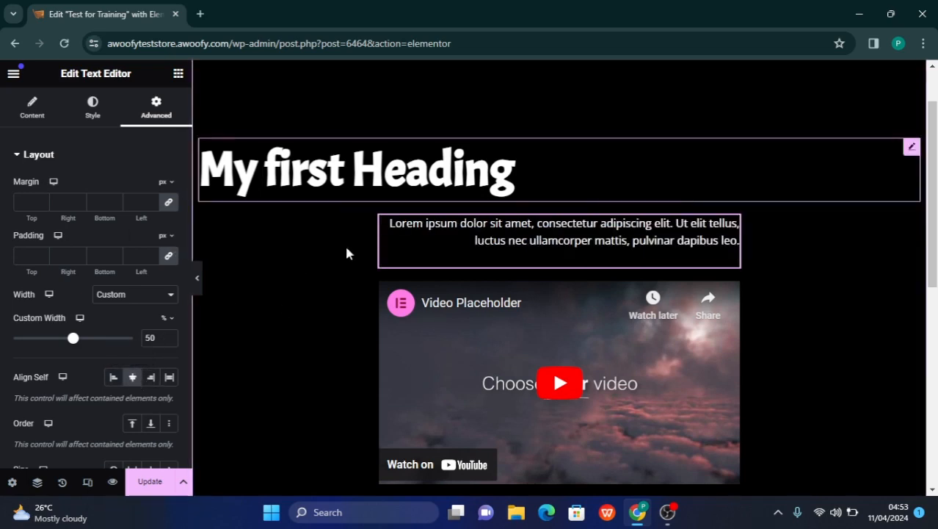
# Center-align the text of the Lorem ipsum paragraph and of the "My first Heading" widget
pyautogui.click(96, 116)
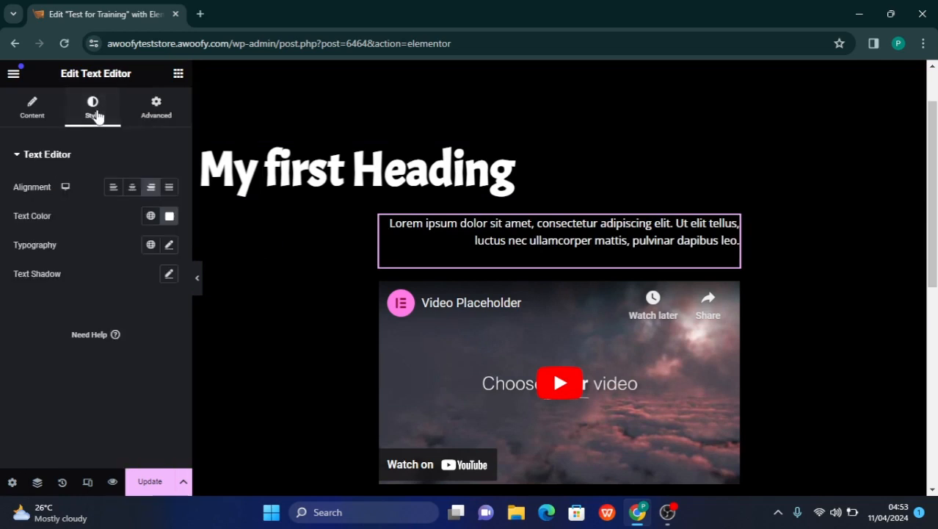
pyautogui.click(134, 189)
pyautogui.click(444, 170)
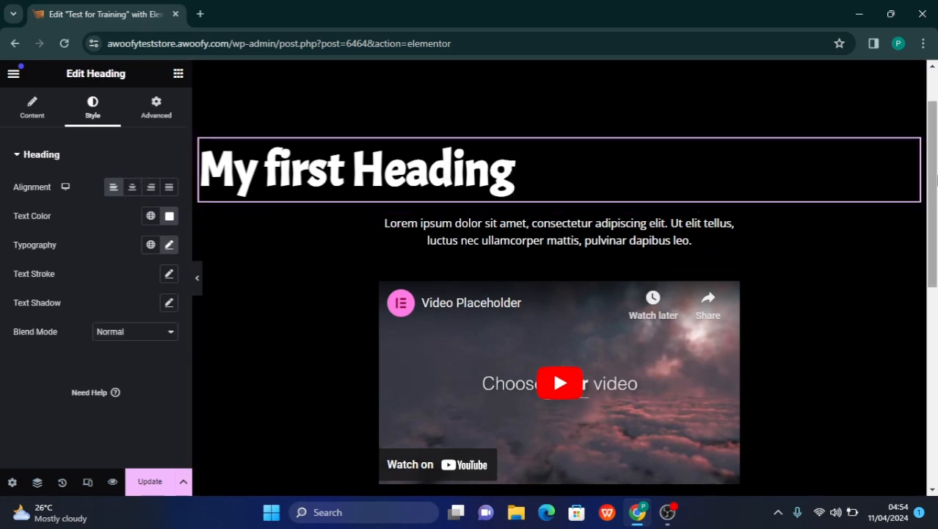
pyautogui.moveTo(911, 147)
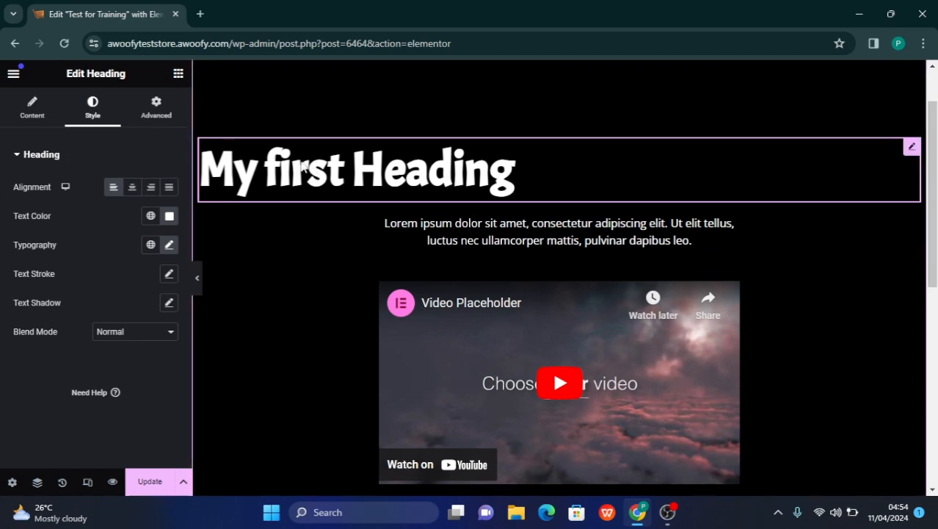
pyautogui.click(28, 117)
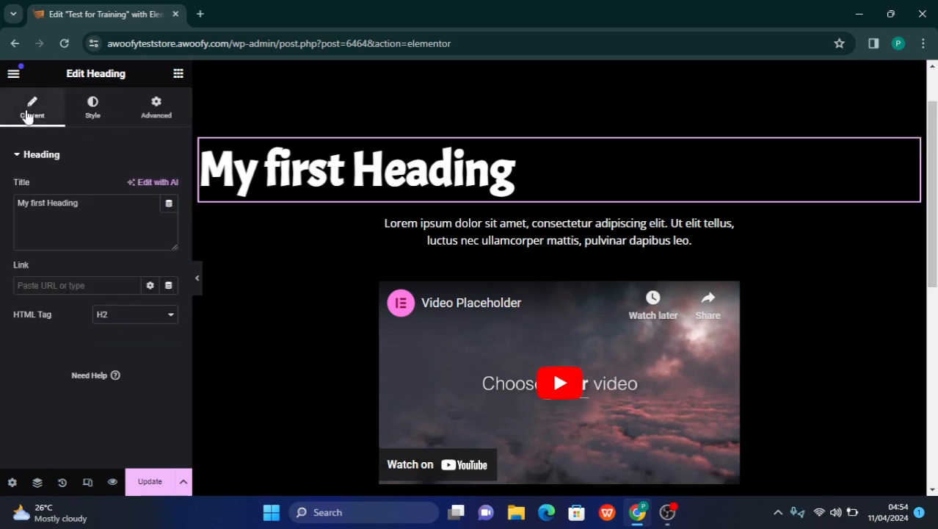
pyautogui.click(93, 110)
pyautogui.click(134, 188)
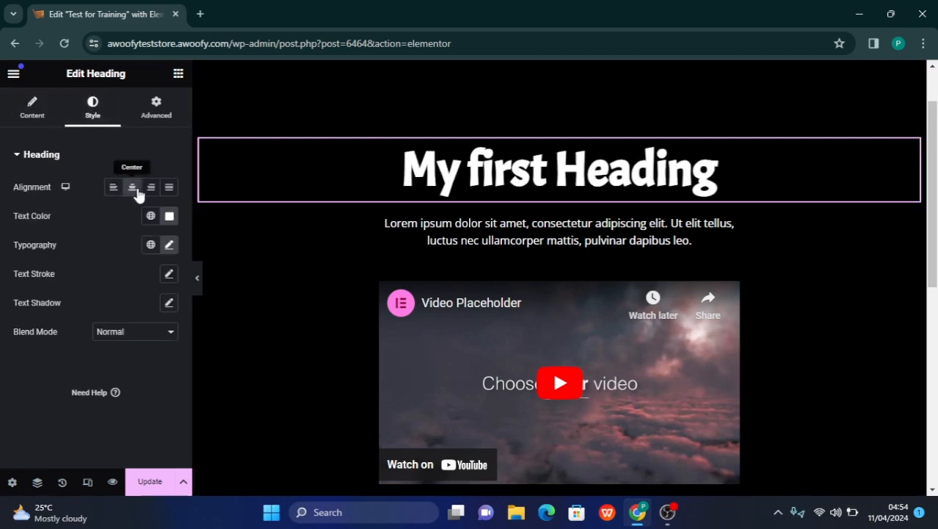
# Copy the heading's title and paste "My first Heading" three more times after the original text
pyautogui.click(36, 112)
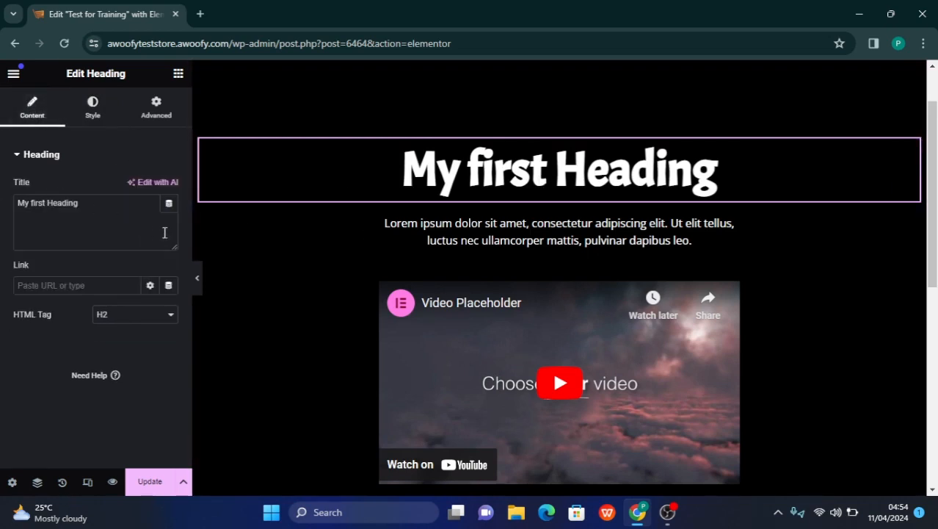
pyautogui.click(107, 206)
pyautogui.hotkey('ctrl', 'a')
pyautogui.hotkey('ctrl', 'c')
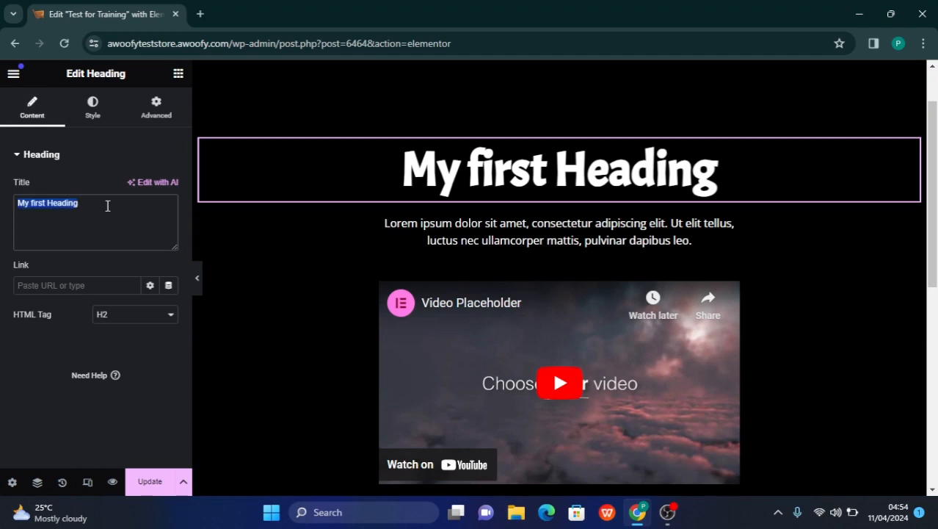
pyautogui.click(108, 207)
pyautogui.hotkey('ctrl', 'shift', 'Left')
pyautogui.press('BackSpace')
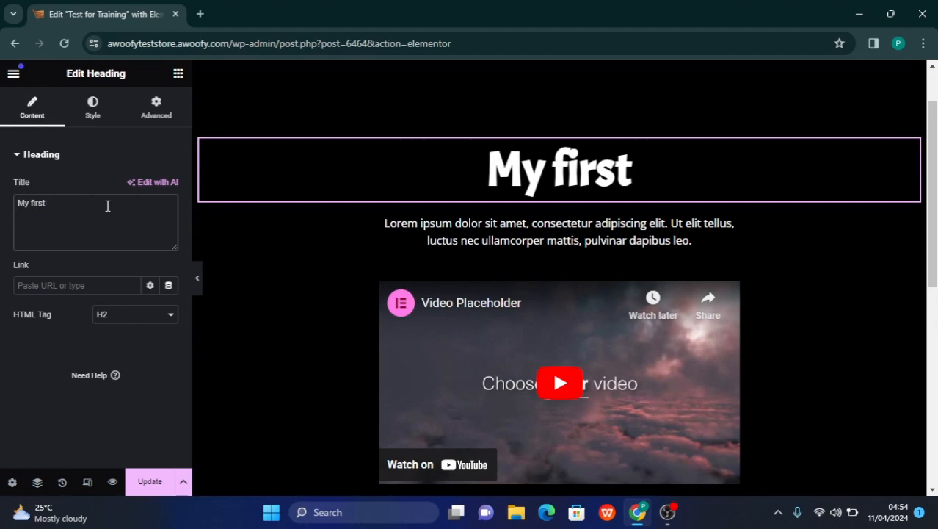
pyautogui.hotkey('ctrl', 'z')
pyautogui.click(107, 207)
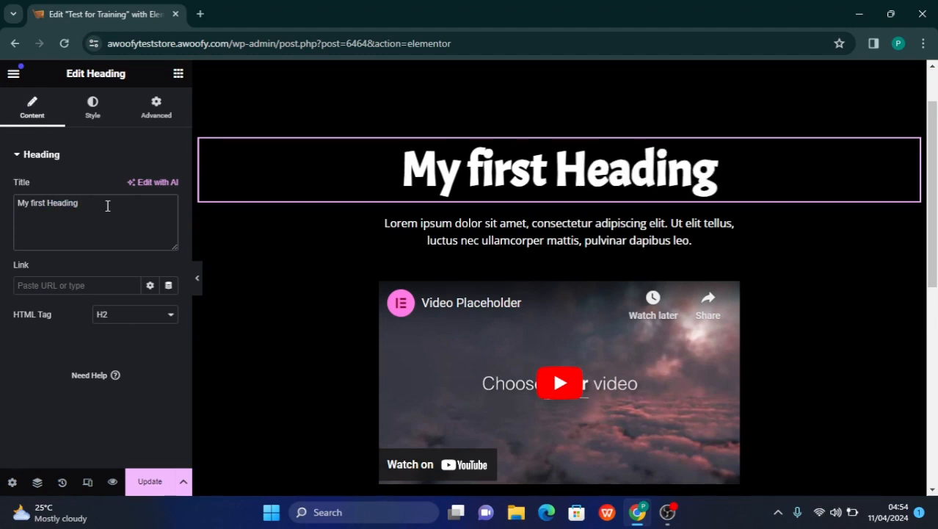
pyautogui.hotkey('ctrl', 'v')
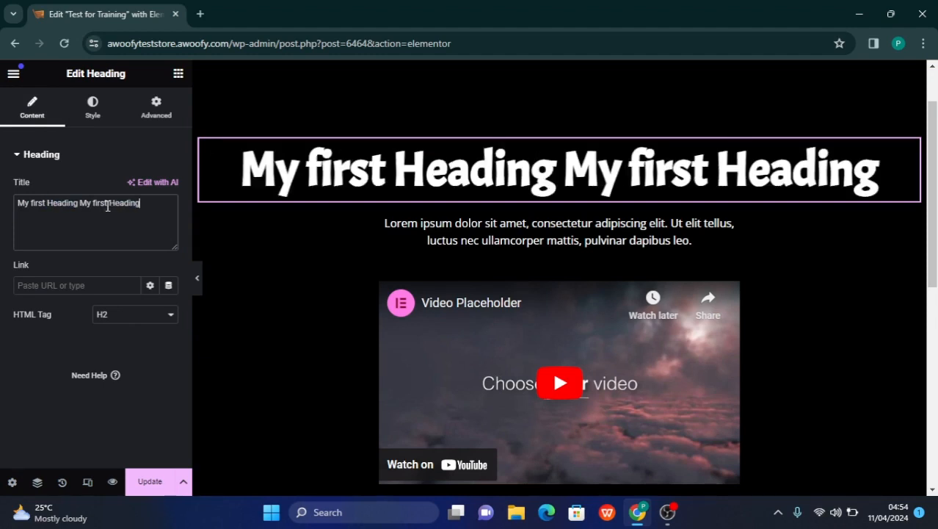
pyautogui.hotkey('ctrl', 'v')
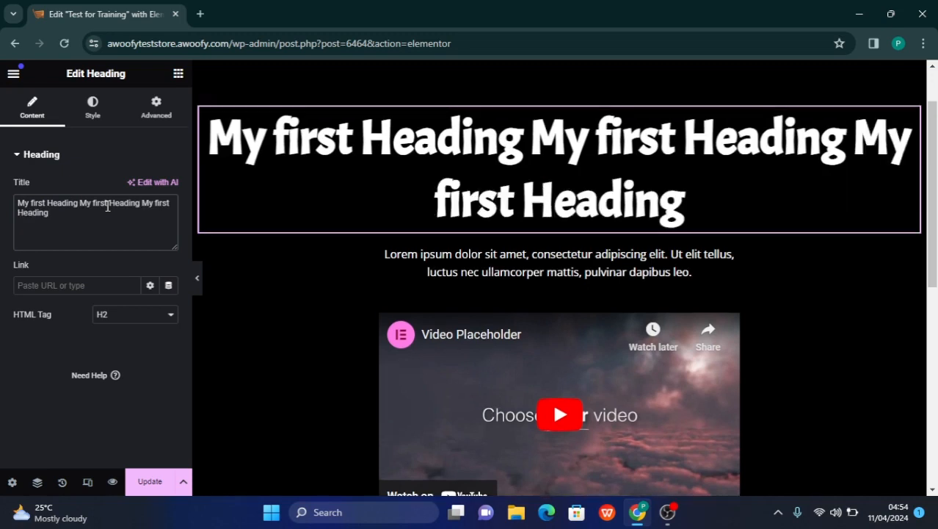
pyautogui.hotkey('ctrl', 'v')
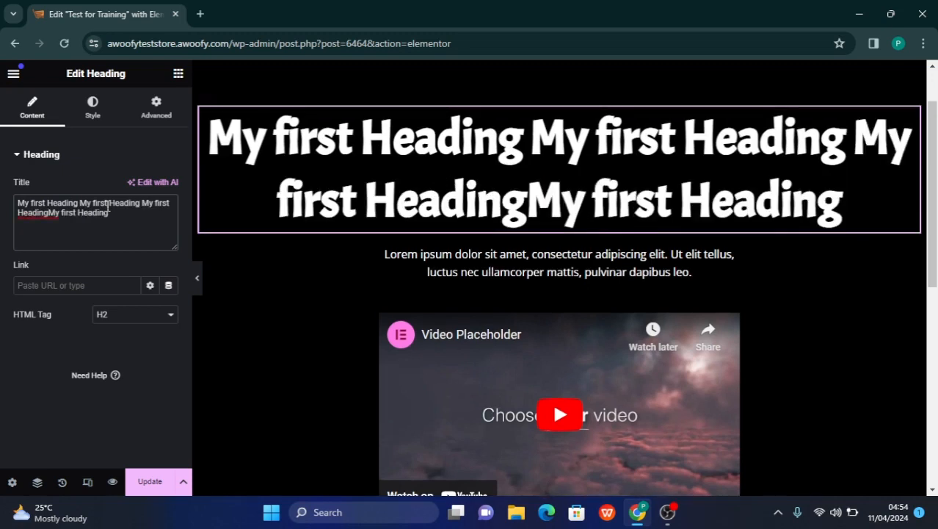
# Collapse the editing sidebar, examine the lengthened heading above the paragraph and video at full page width, and restore the sidebar
pyautogui.click(197, 275)
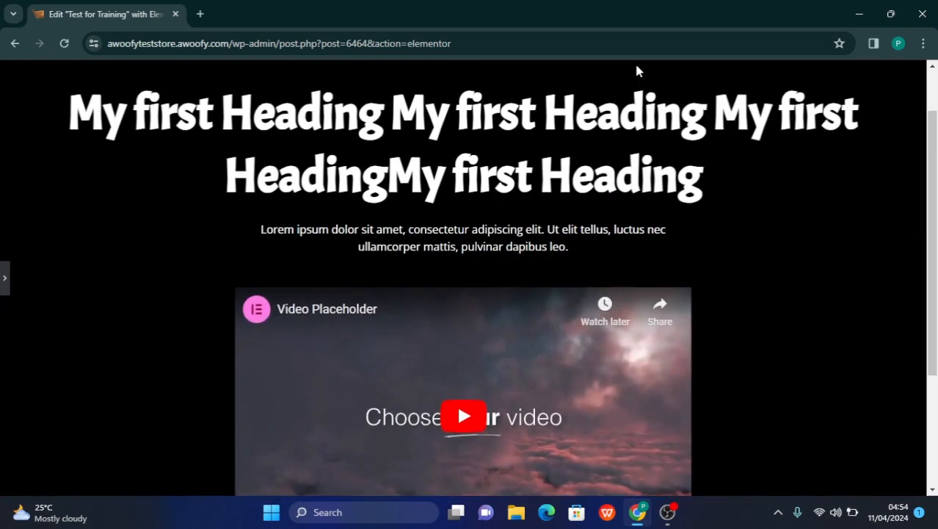
pyautogui.scroll(1, 637, 71)
pyautogui.scroll(-2, 605, 149)
pyautogui.scroll(1, 605, 150)
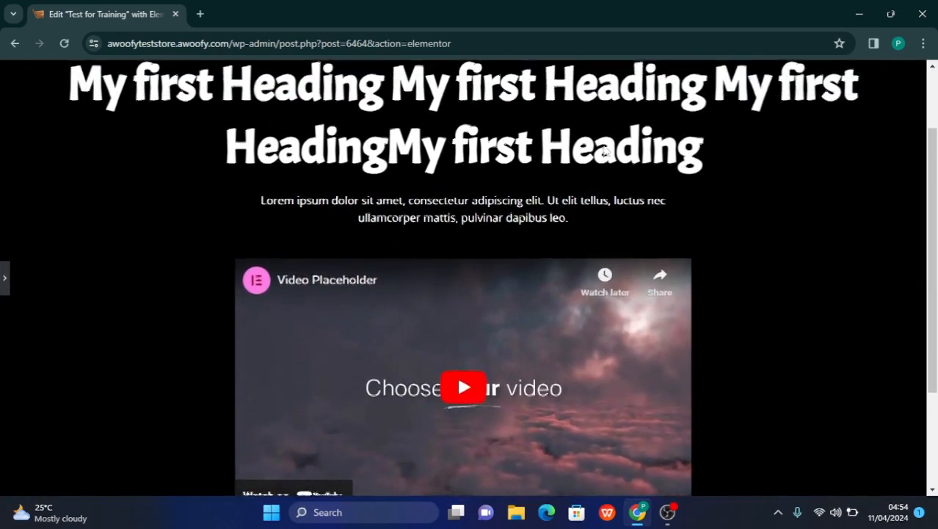
pyautogui.scroll(1, 605, 149)
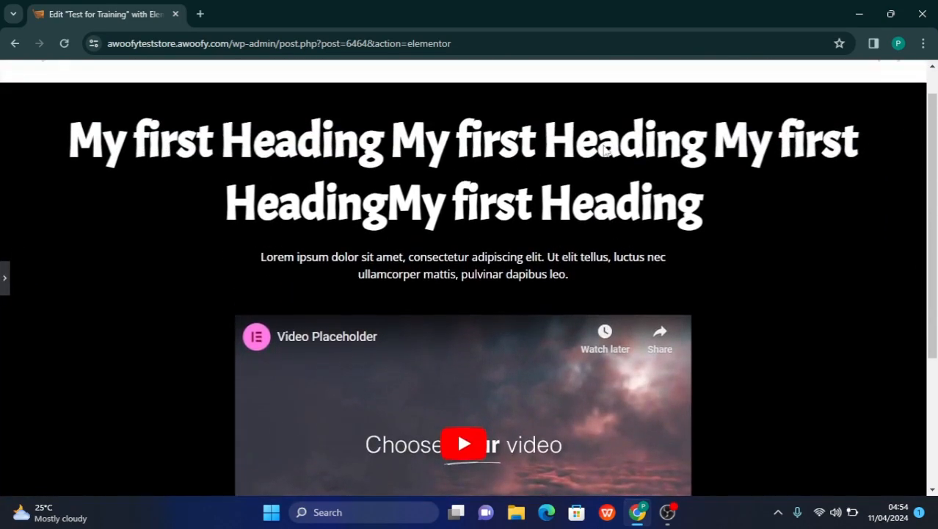
pyautogui.click(4, 288)
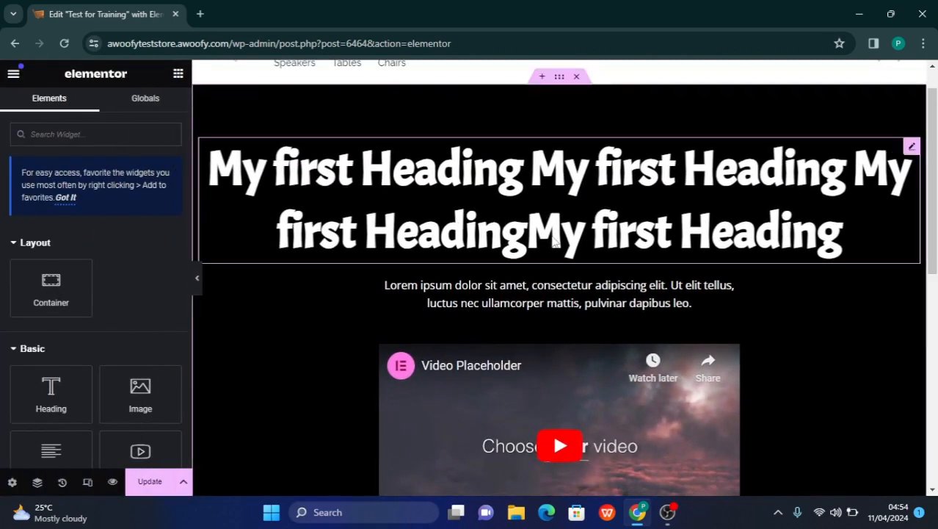
# Give the lengthened heading a Custom Width of 50% and set its Align Self option to Center
pyautogui.click(552, 235)
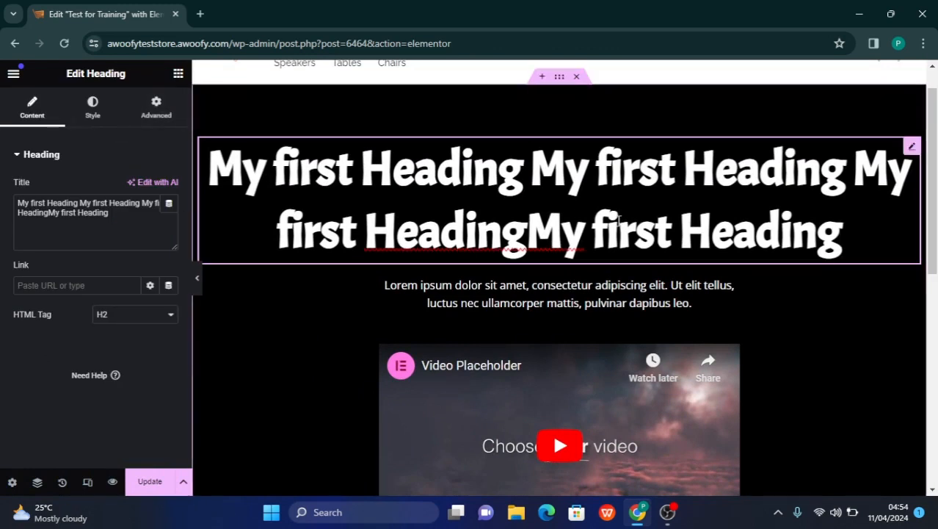
pyautogui.click(912, 149)
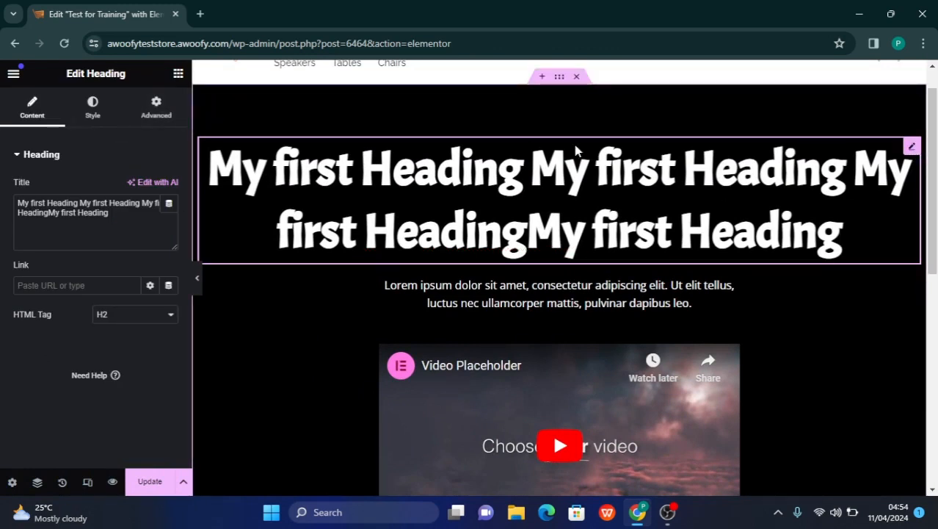
pyautogui.click(155, 110)
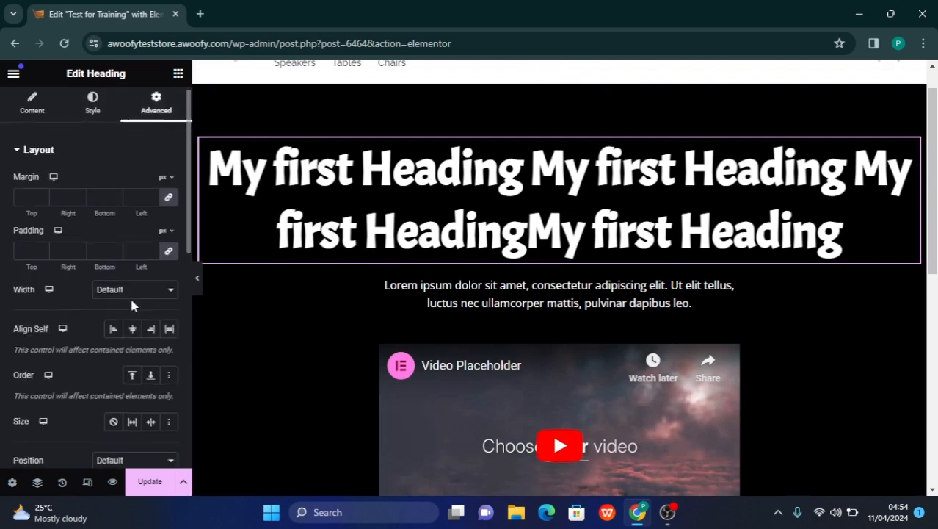
pyautogui.scroll(-1, 130, 296)
pyautogui.scroll(1, 108, 253)
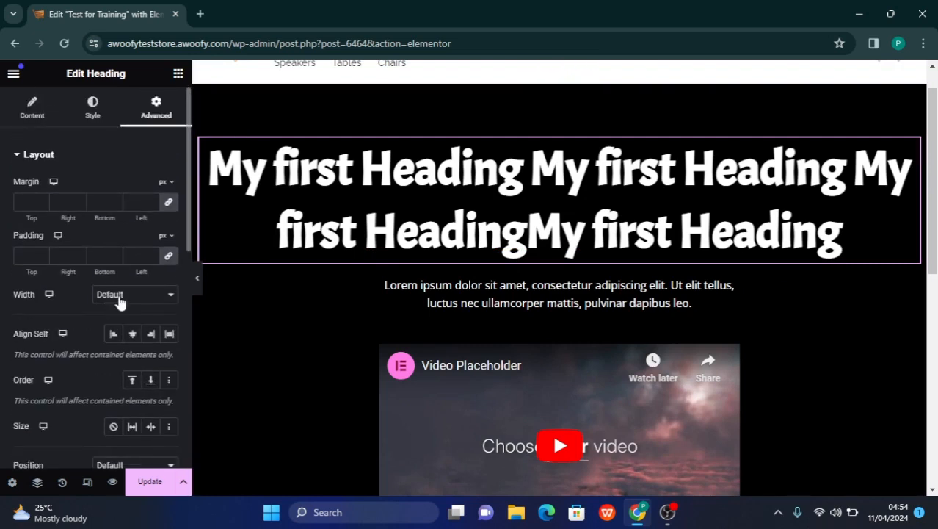
pyautogui.click(116, 294)
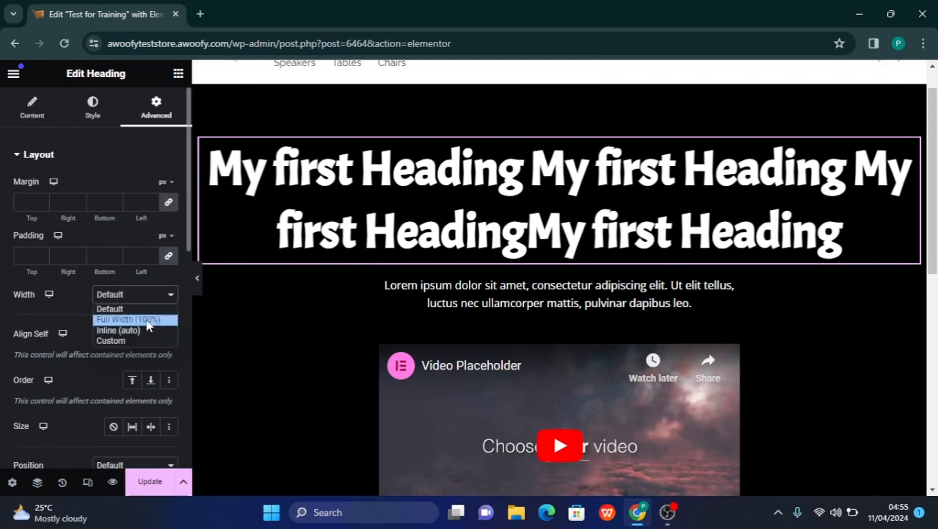
pyautogui.click(128, 341)
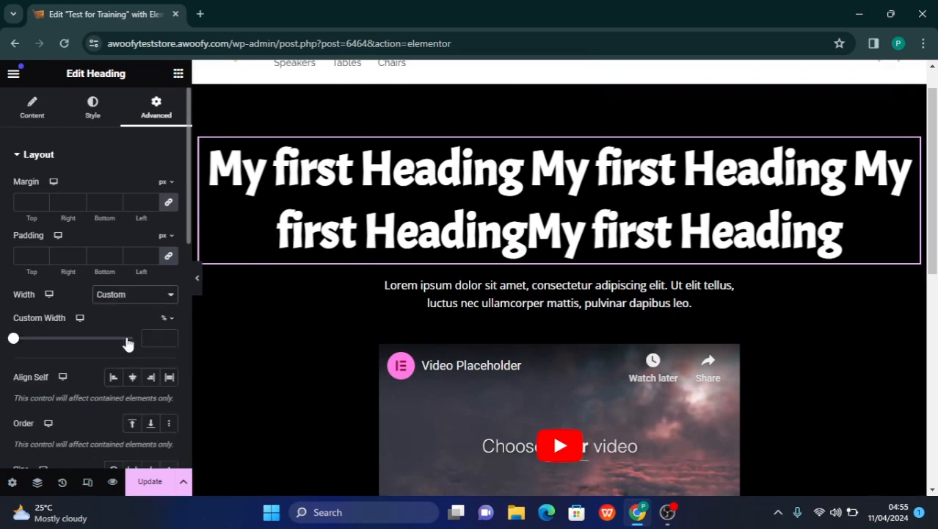
pyautogui.write('5')
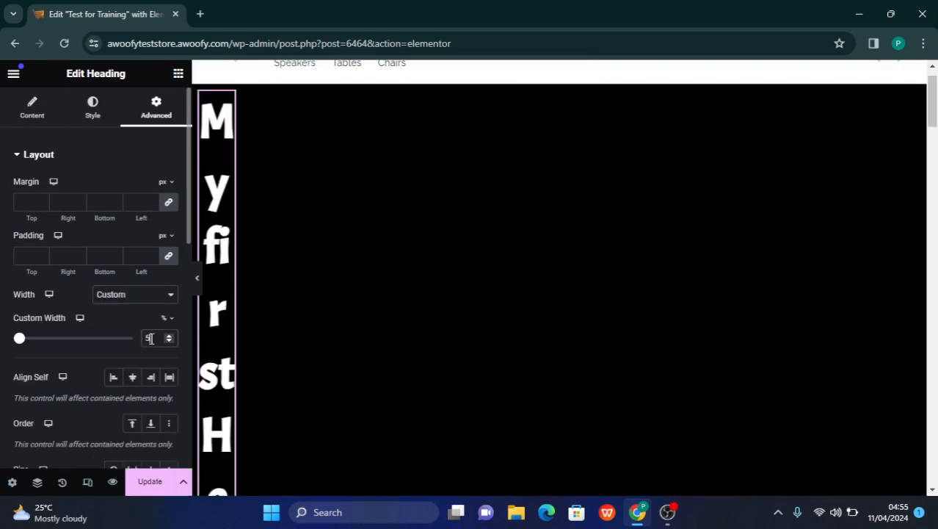
pyautogui.write('0')
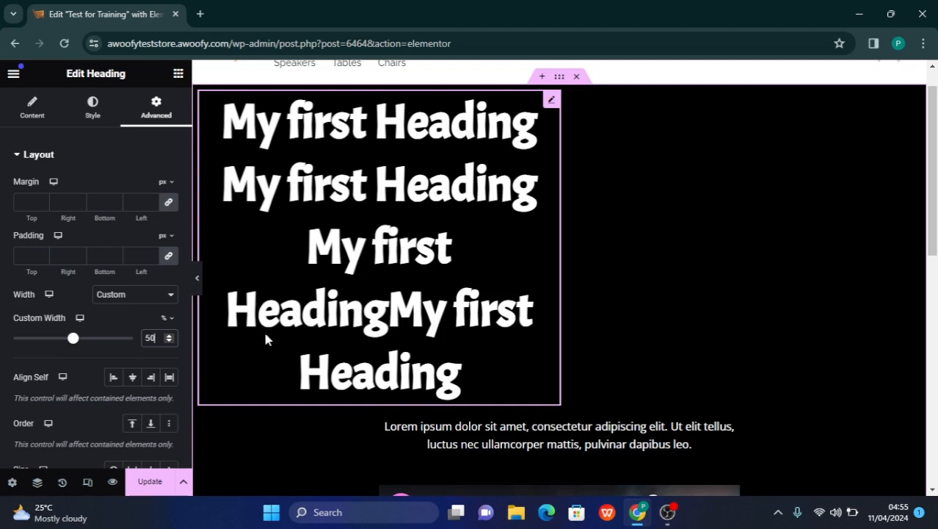
pyautogui.click(132, 377)
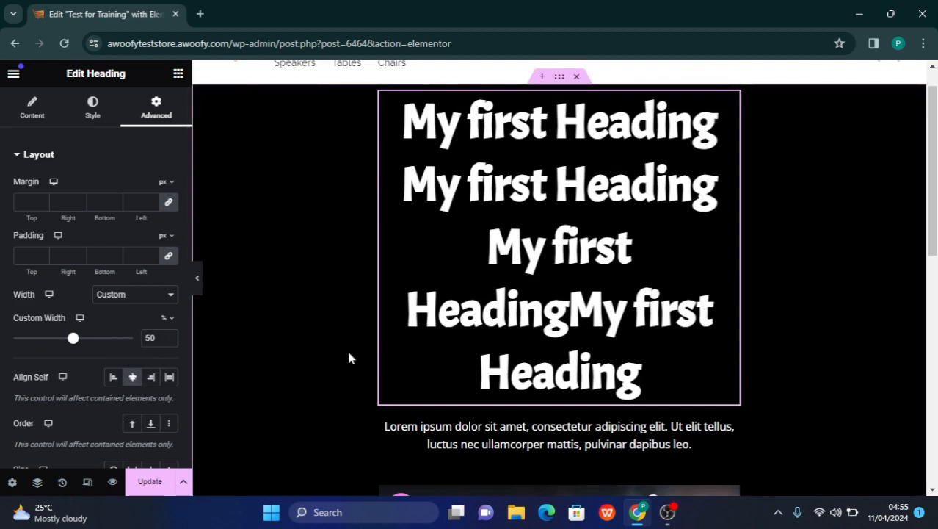
# Delete the repeated text from the heading's title so only the first "My first Heading" remains
pyautogui.click(29, 117)
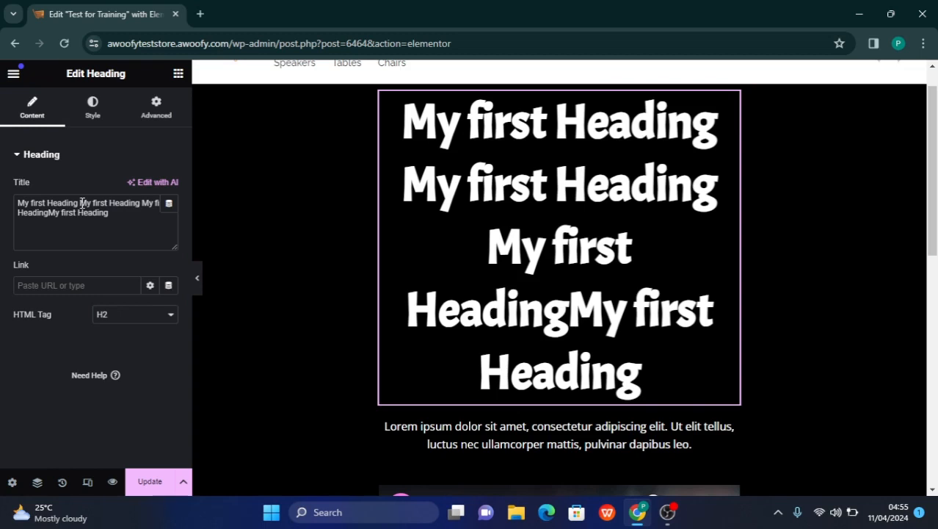
pyautogui.moveTo(81, 203); pyautogui.dragTo(117, 246)
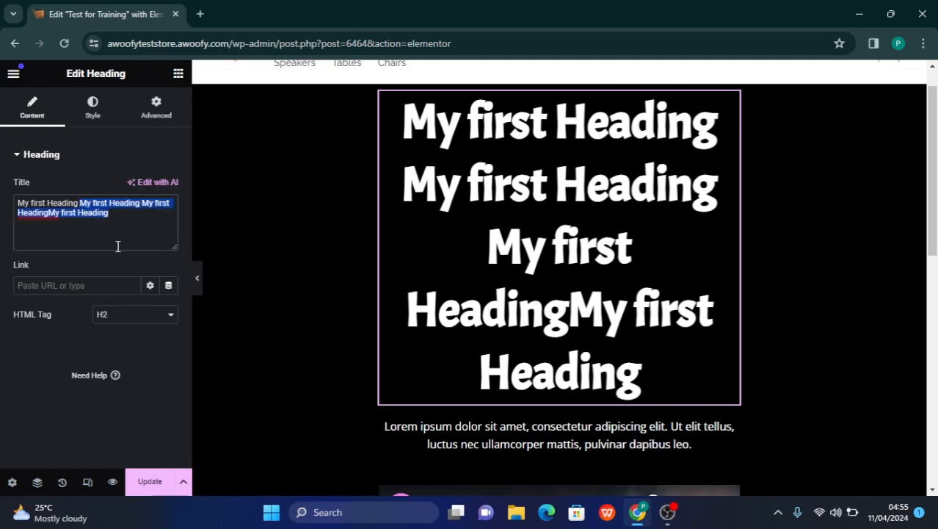
pyautogui.press('BackSpace')
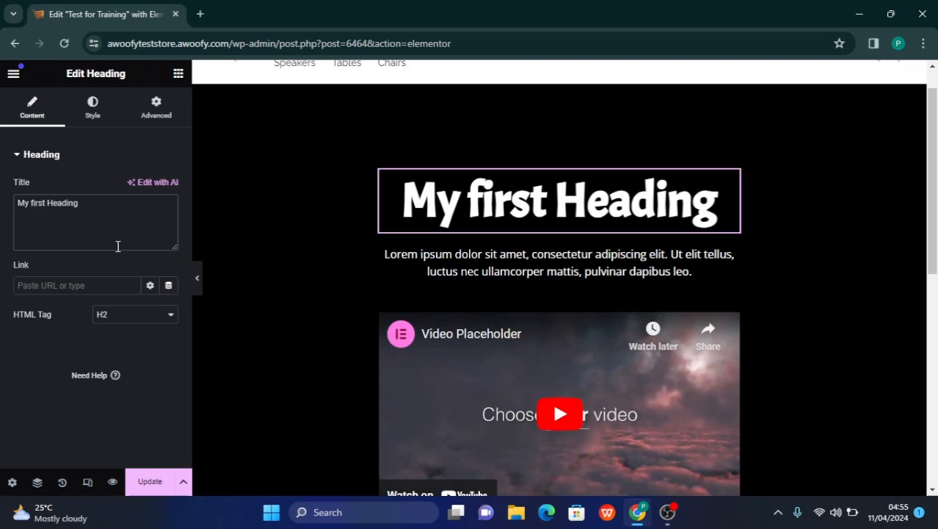
# Examine the shortened heading's layout settings and review the page from the site header down to the blank area below the blue container
pyautogui.scroll(-1, 488, 233)
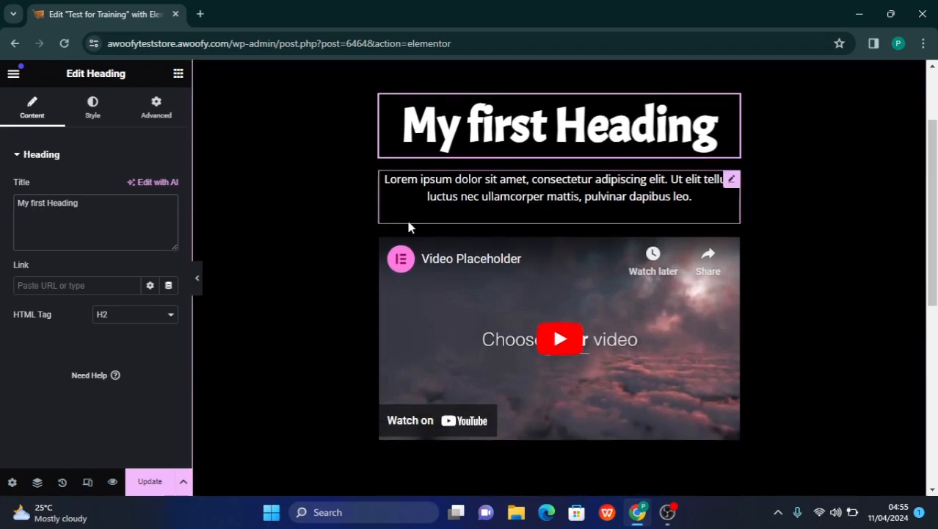
pyautogui.scroll(2, 376, 246)
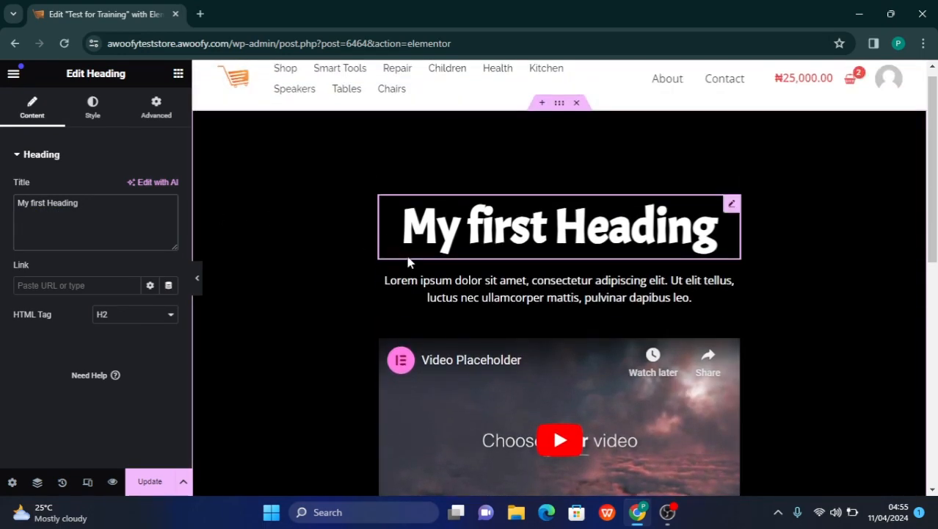
pyautogui.scroll(-1, 512, 269)
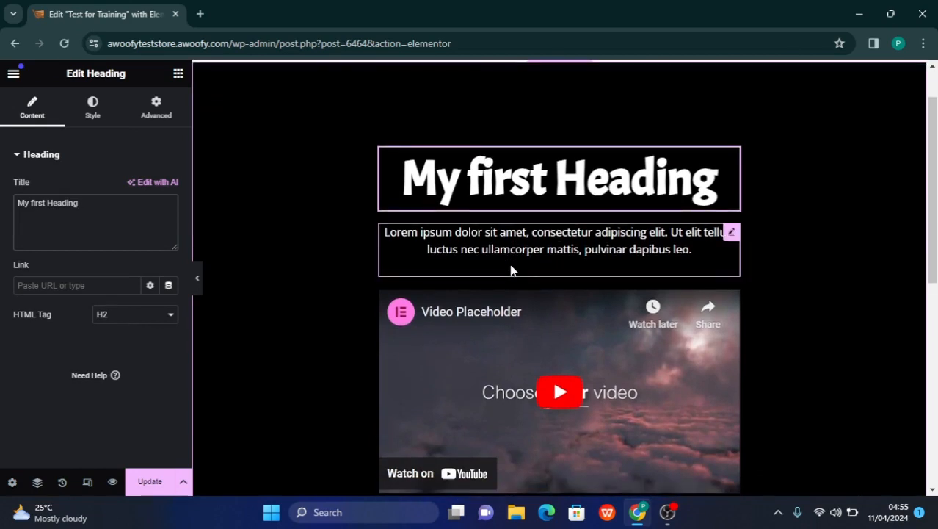
pyautogui.scroll(-1, 512, 269)
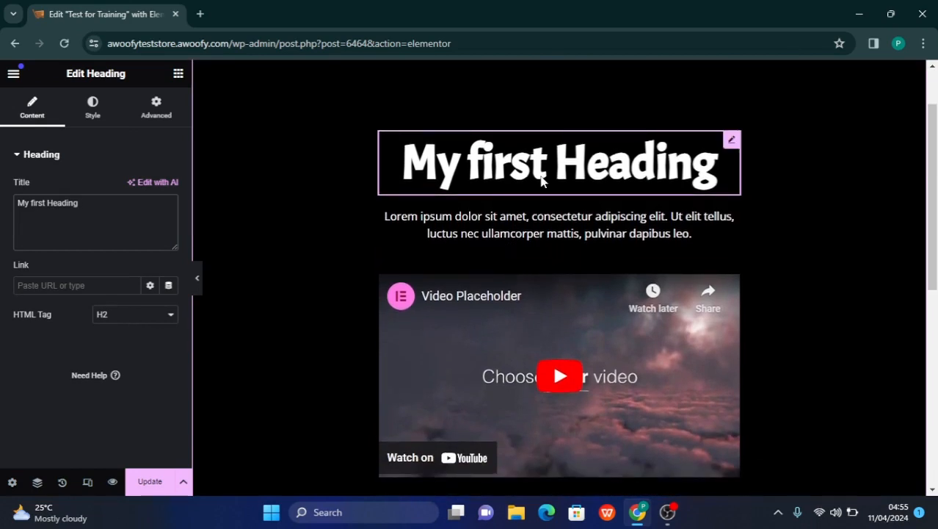
pyautogui.click(157, 118)
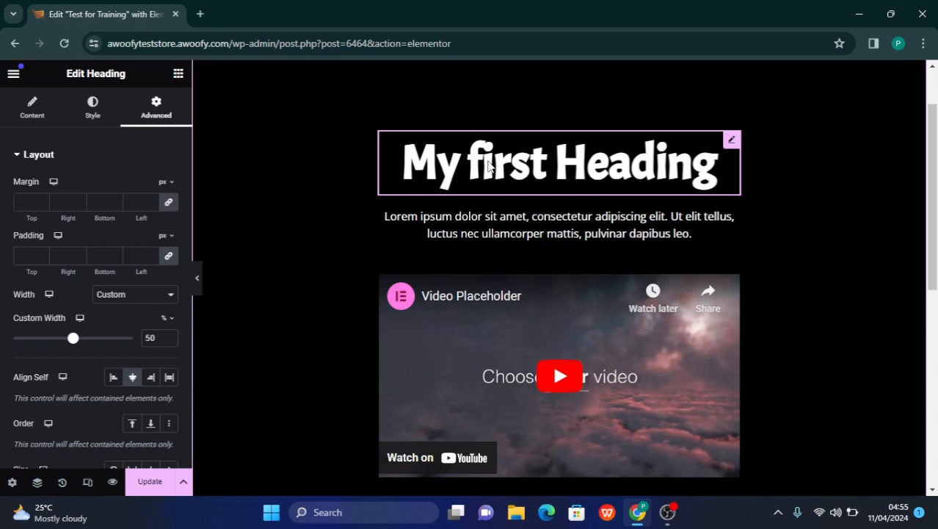
pyautogui.scroll(1, 489, 165)
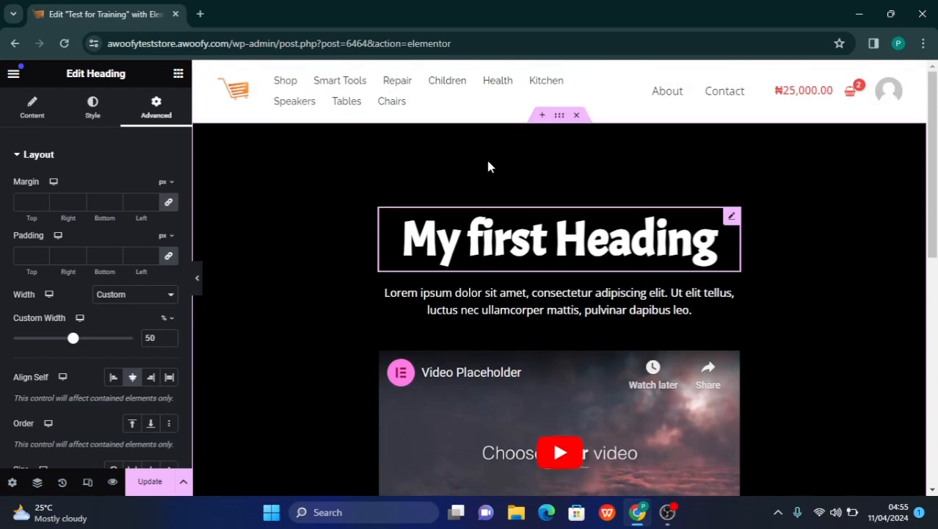
pyautogui.scroll(-1, 490, 165)
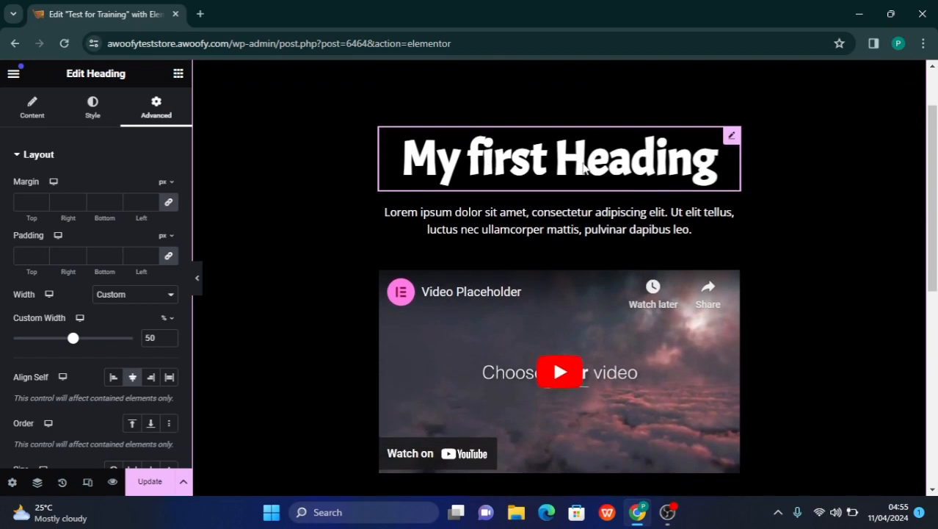
pyautogui.scroll(1, 733, 152)
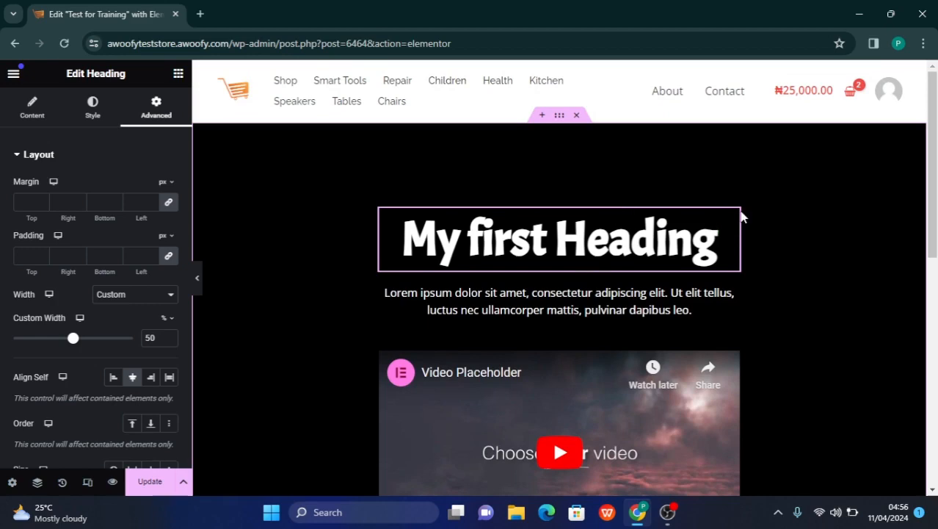
pyautogui.scroll(-3, 641, 232)
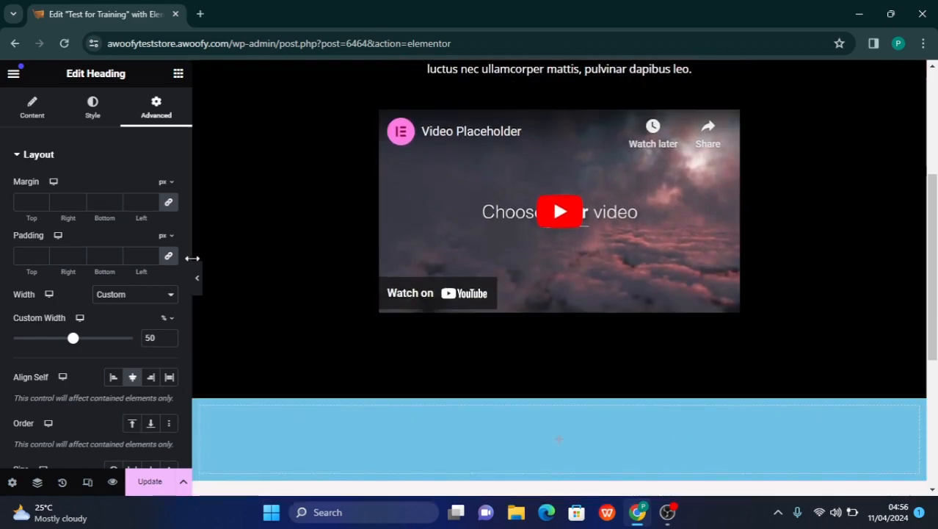
pyautogui.scroll(-3, 454, 311)
pyautogui.scroll(-1, 456, 310)
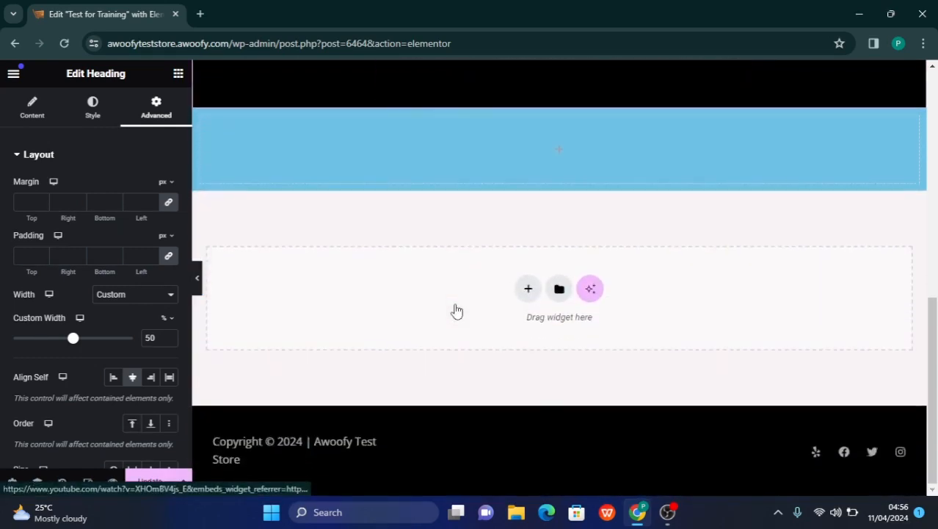
pyautogui.scroll(3, 456, 310)
pyautogui.scroll(-2, 456, 311)
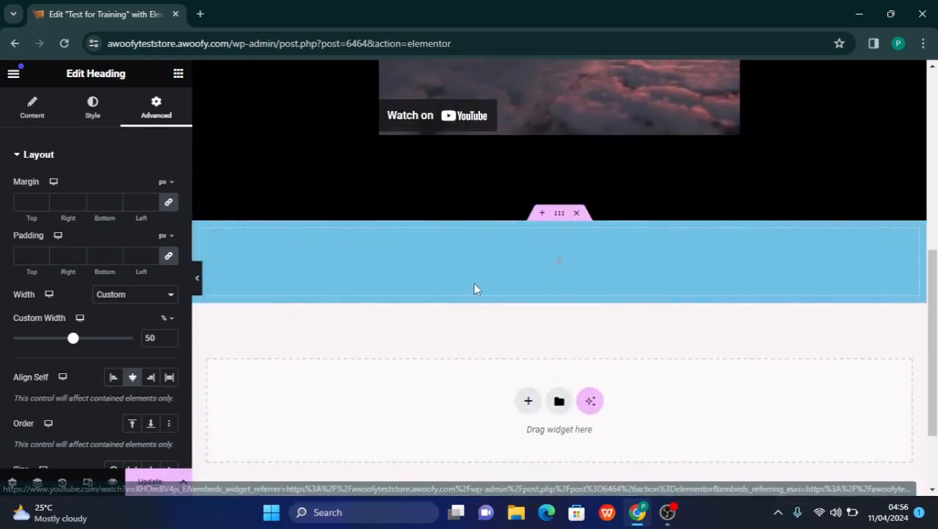
pyautogui.scroll(5, 251, 246)
pyautogui.scroll(-2, 251, 248)
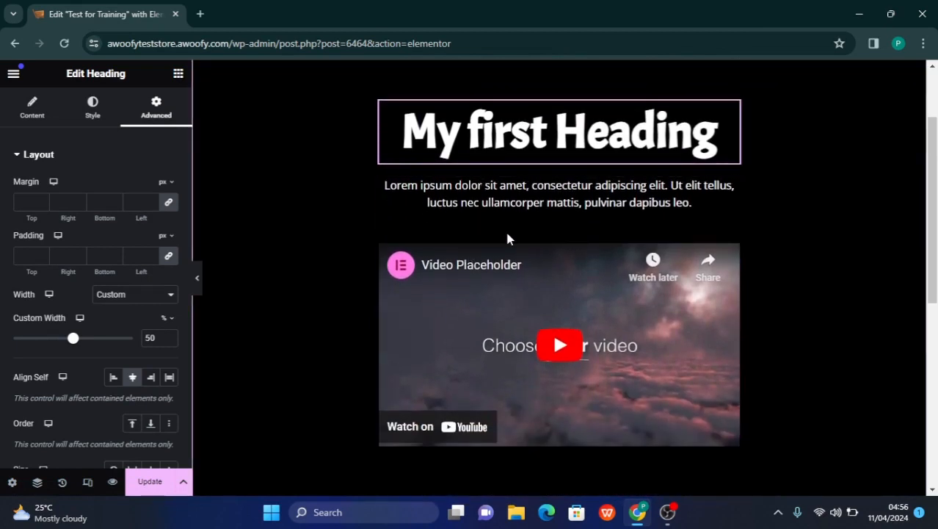
pyautogui.scroll(-2, 504, 235)
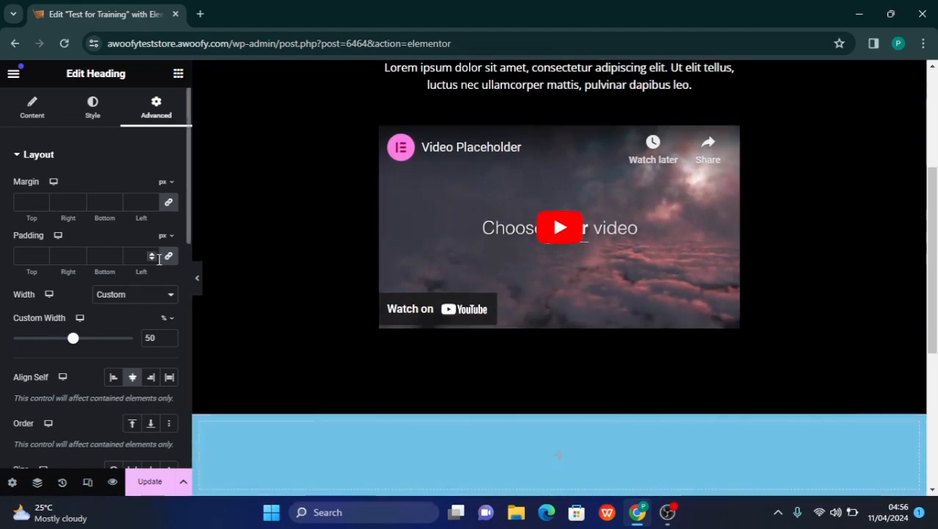
# Add a Button widget between the Lorem ipsum paragraph and the video, and set its alignment to center
pyautogui.click(177, 75)
pyautogui.scroll(-3, 84, 312)
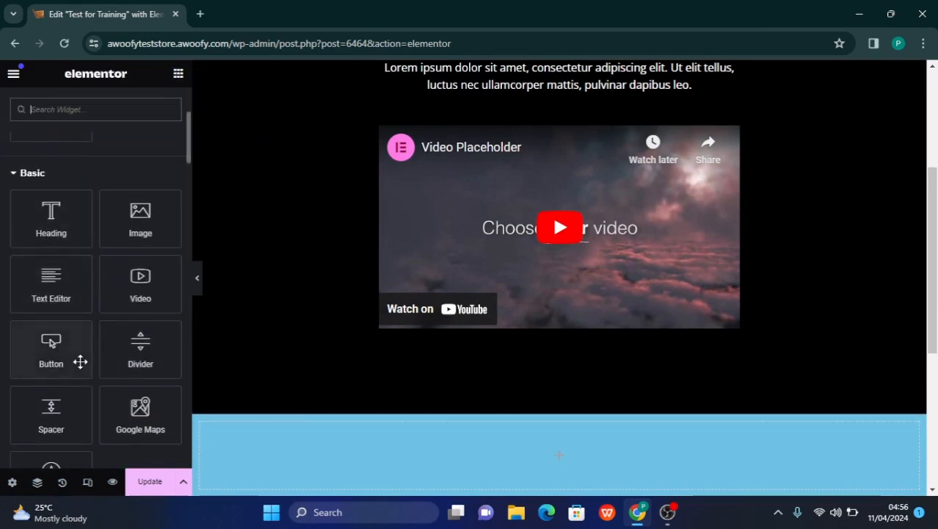
pyautogui.scroll(3, 542, 209)
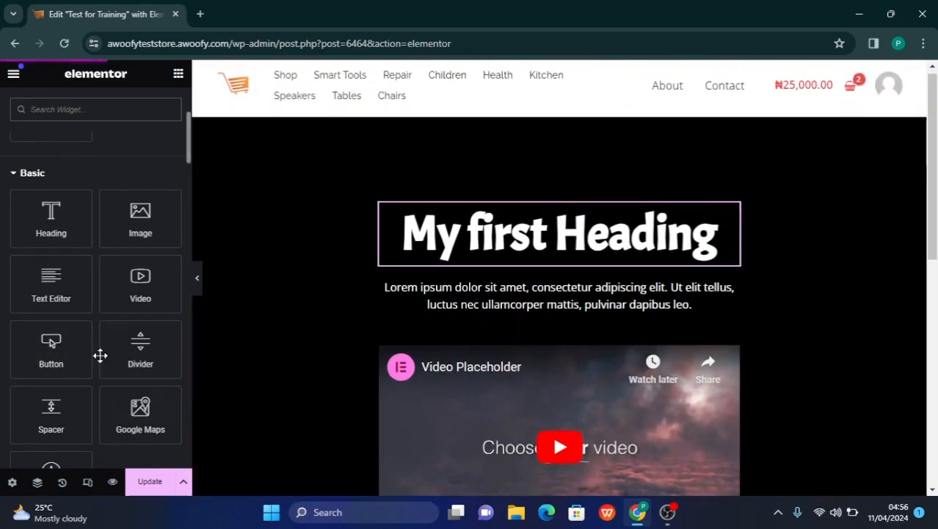
pyautogui.moveTo(64, 350); pyautogui.dragTo(554, 311)
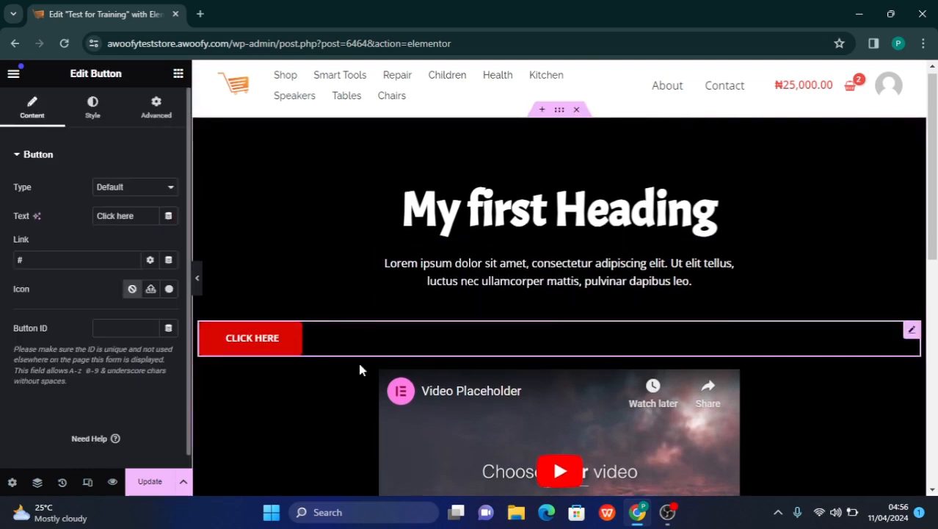
pyautogui.click(94, 126)
pyautogui.click(132, 189)
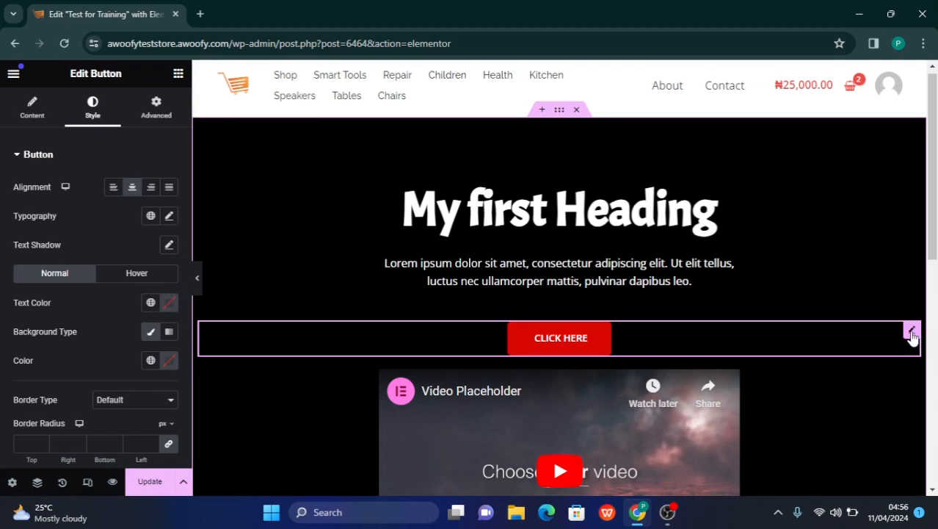
# Change the text of the button between the paragraph and the video to "Proceed To Order"
pyautogui.click(26, 114)
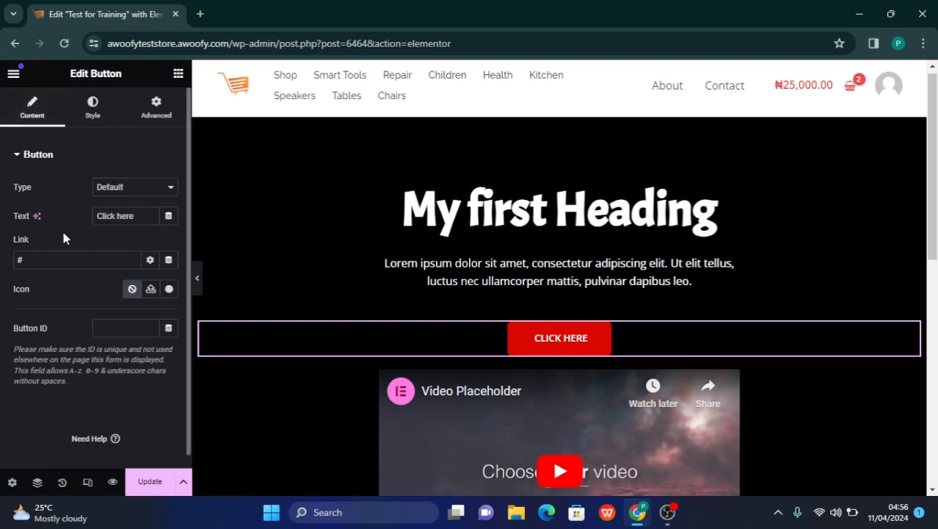
pyautogui.click(35, 265)
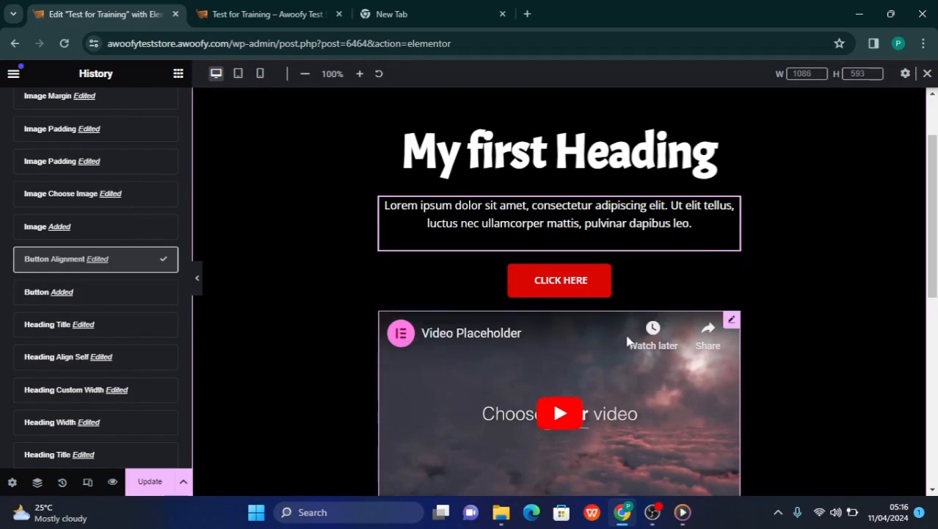
pyautogui.scroll(-1, 625, 331)
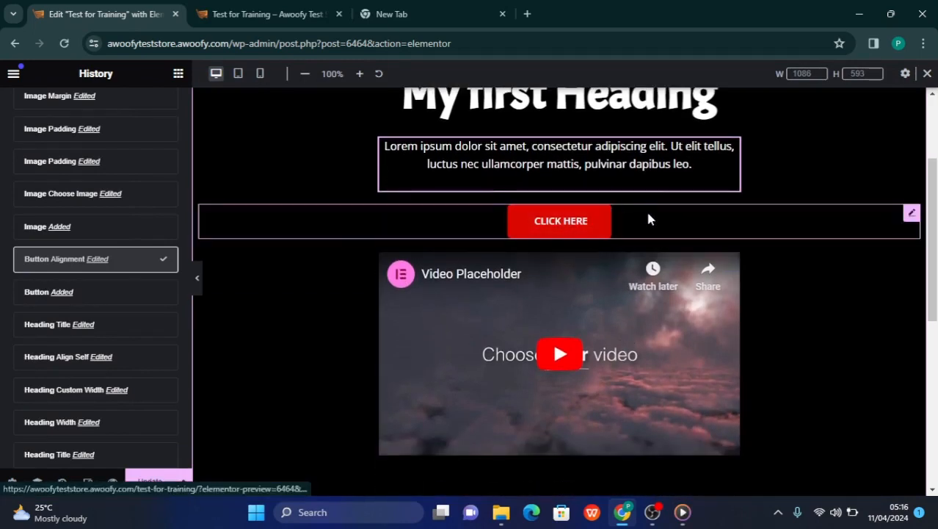
pyautogui.click(913, 215)
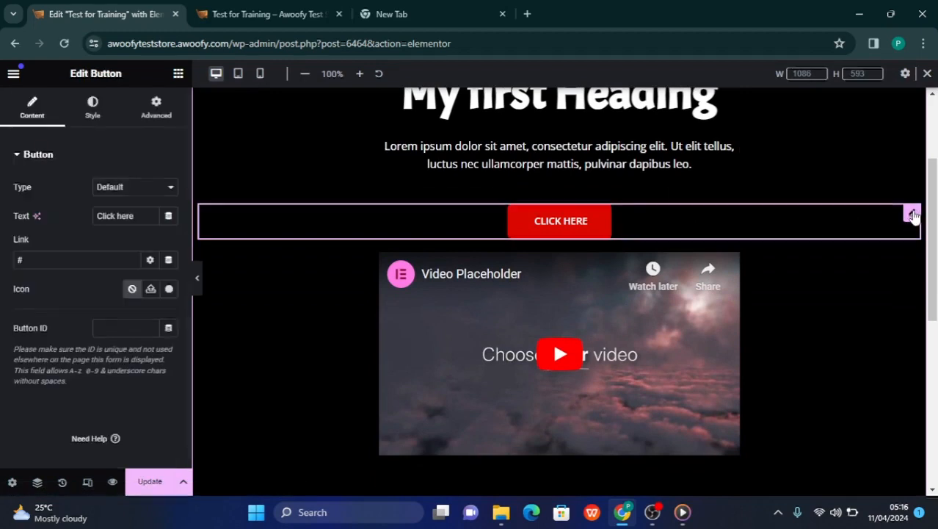
pyautogui.click(84, 260)
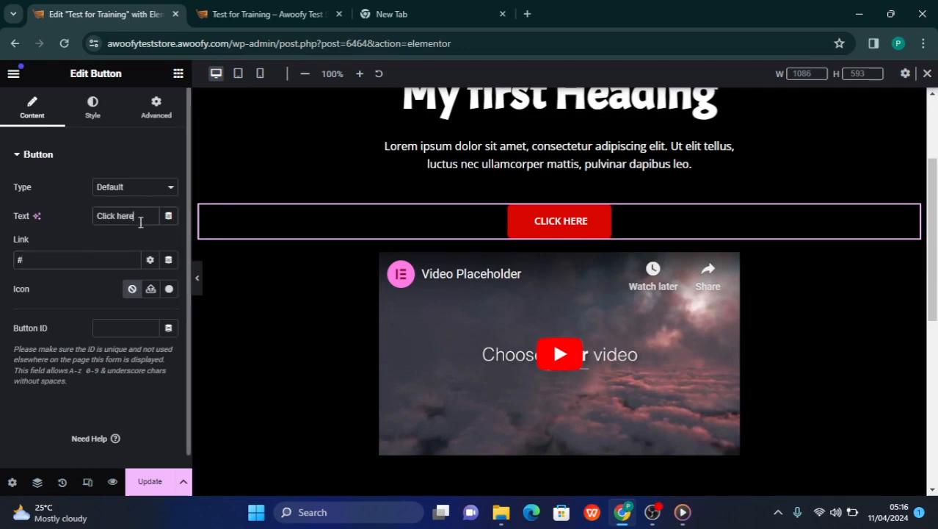
pyautogui.moveTo(135, 217); pyautogui.dragTo(96, 217)
pyautogui.write('P')
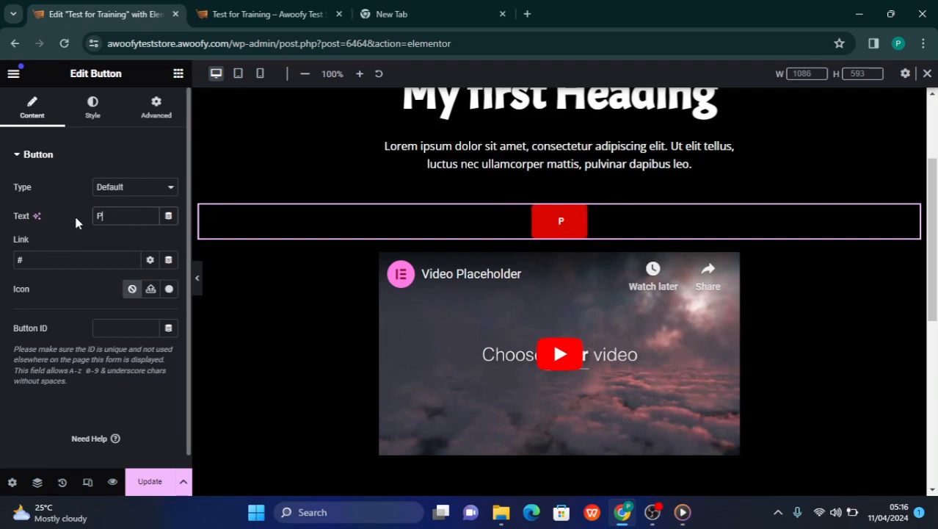
pyautogui.write('rocee')
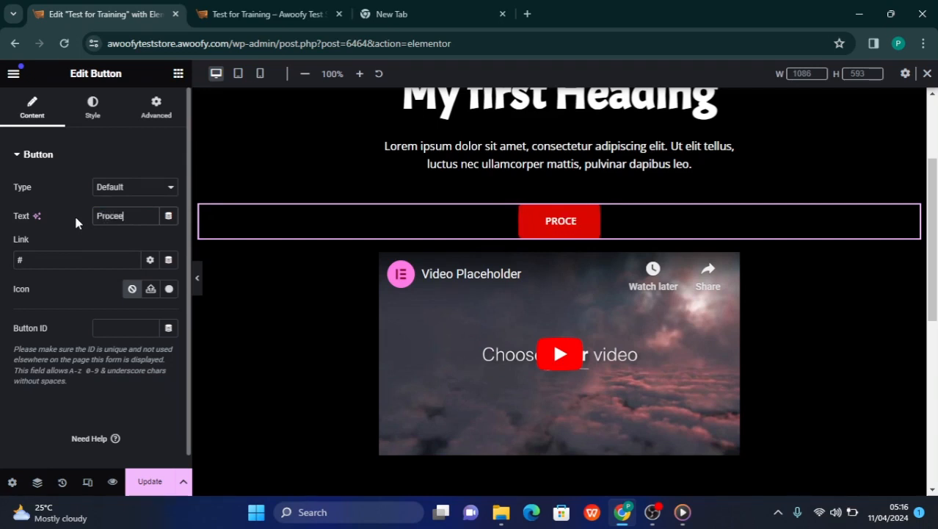
pyautogui.write('d T')
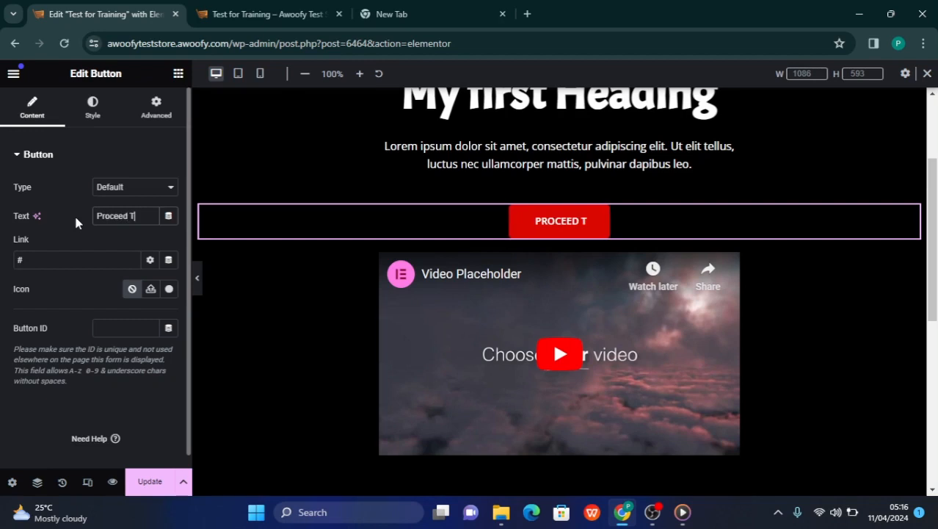
pyautogui.write('o')
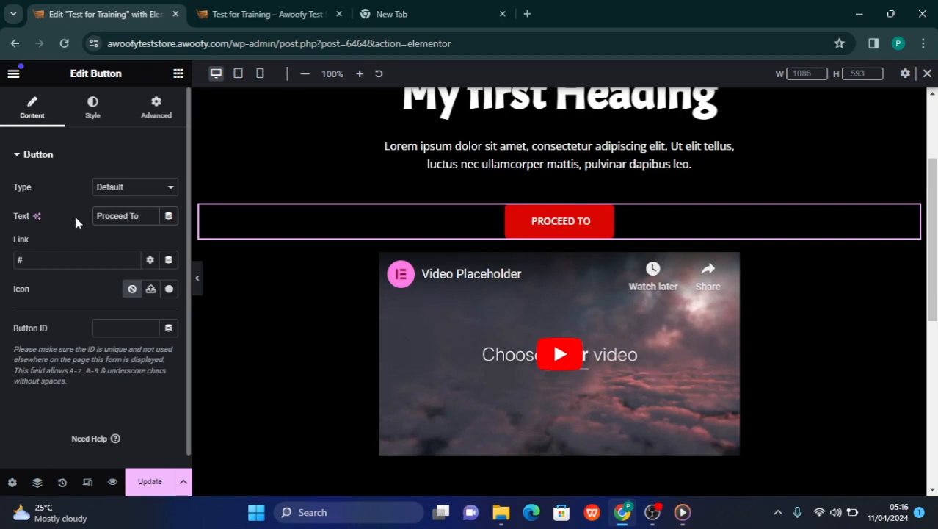
pyautogui.write(' Order')
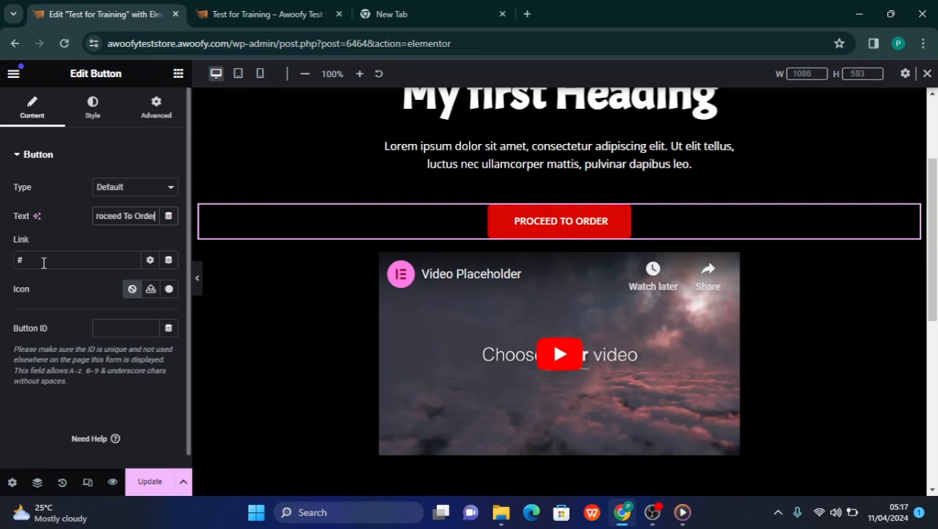
# Open the button's Link field for editing and look over the page's sections from the video and blue container back up to the heading
pyautogui.click(43, 262)
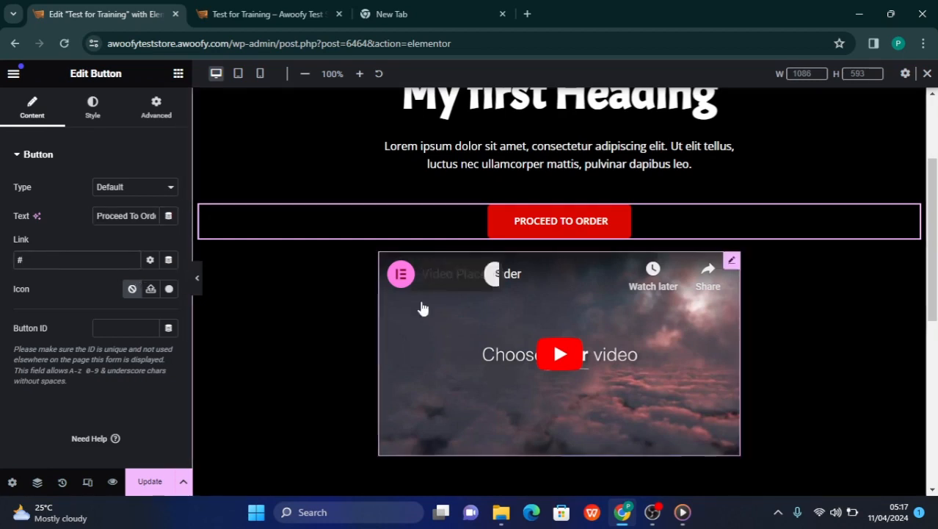
pyautogui.scroll(-2, 423, 309)
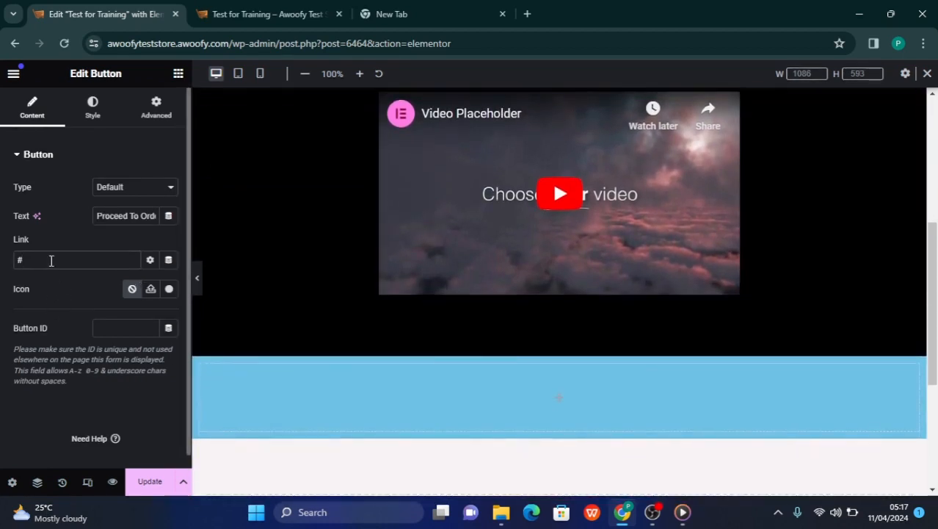
pyautogui.scroll(-2, 408, 363)
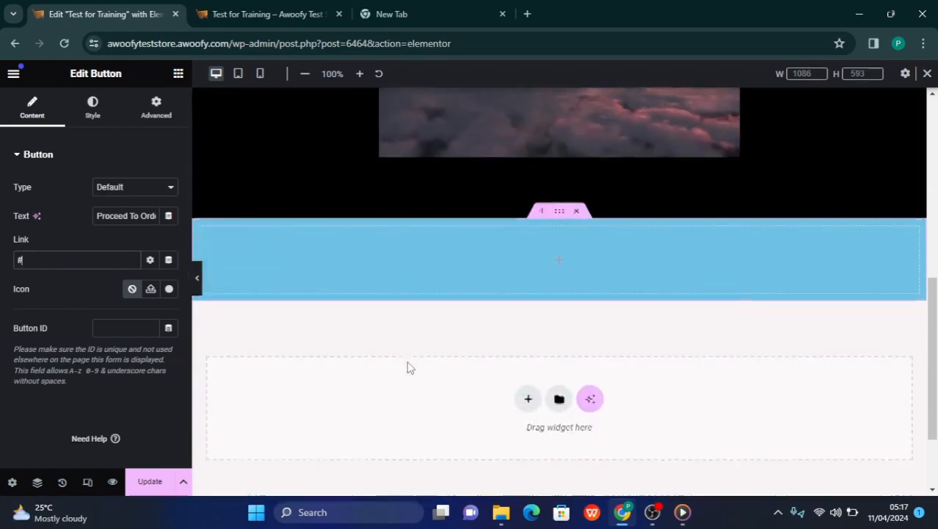
pyautogui.scroll(6, 408, 367)
pyautogui.scroll(-4, 408, 367)
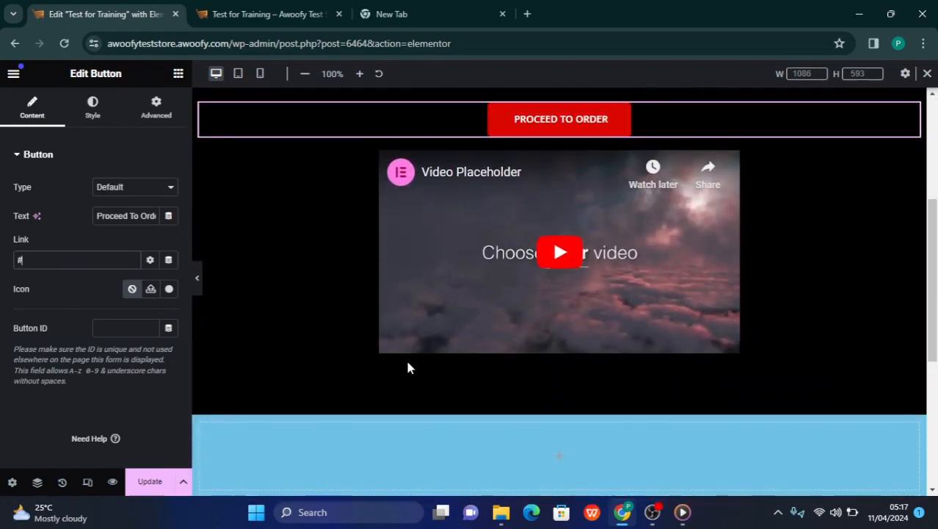
pyautogui.scroll(3, 343, 265)
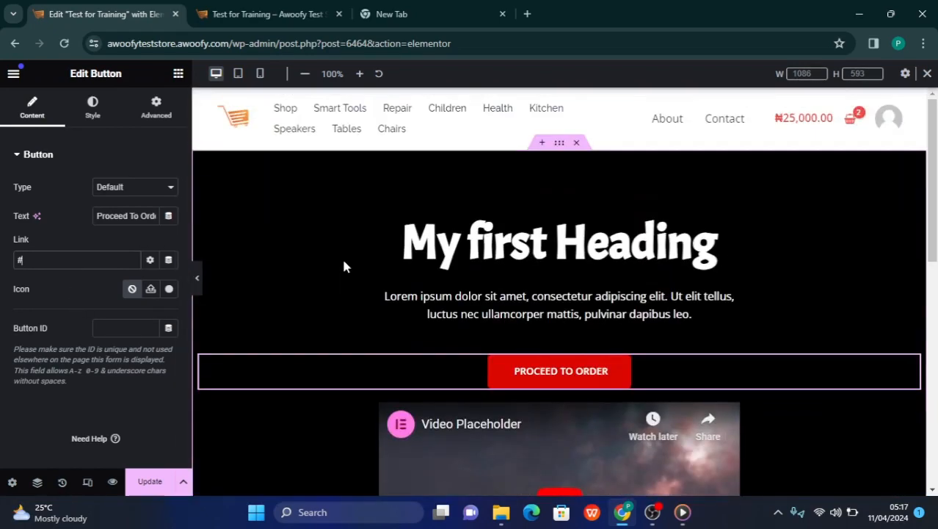
# Review the button's placement between the Lorem ipsum paragraph and the video, from the site header down to the blue container
pyautogui.scroll(-2, 514, 299)
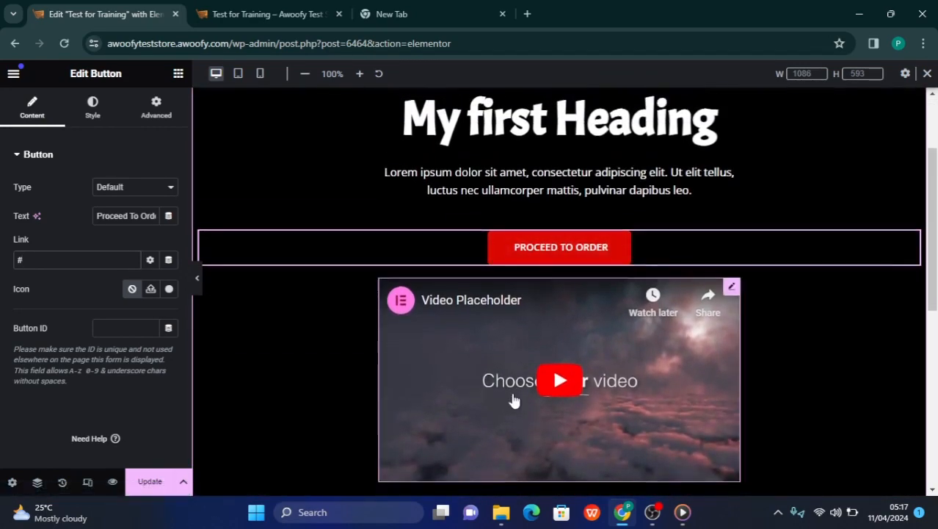
pyautogui.scroll(-5, 514, 400)
pyautogui.scroll(5, 514, 400)
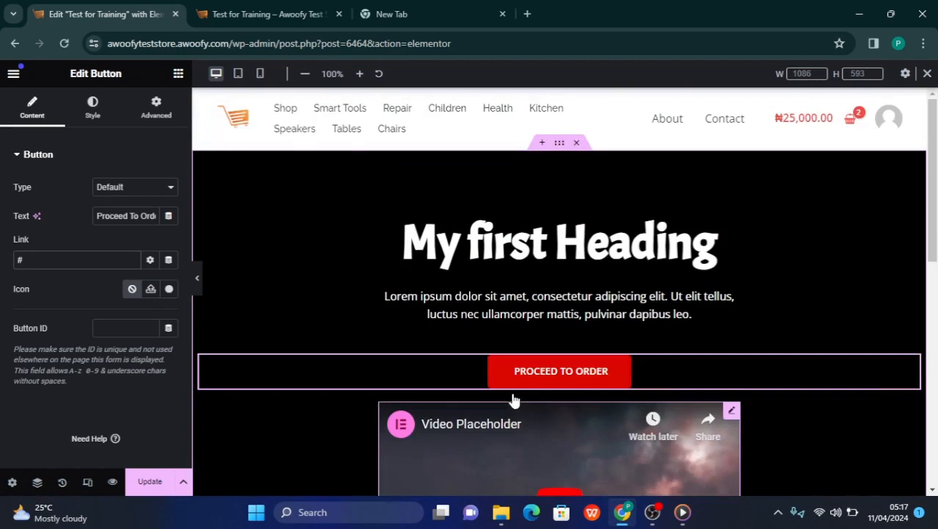
pyautogui.scroll(-3, 514, 400)
pyautogui.scroll(2, 514, 400)
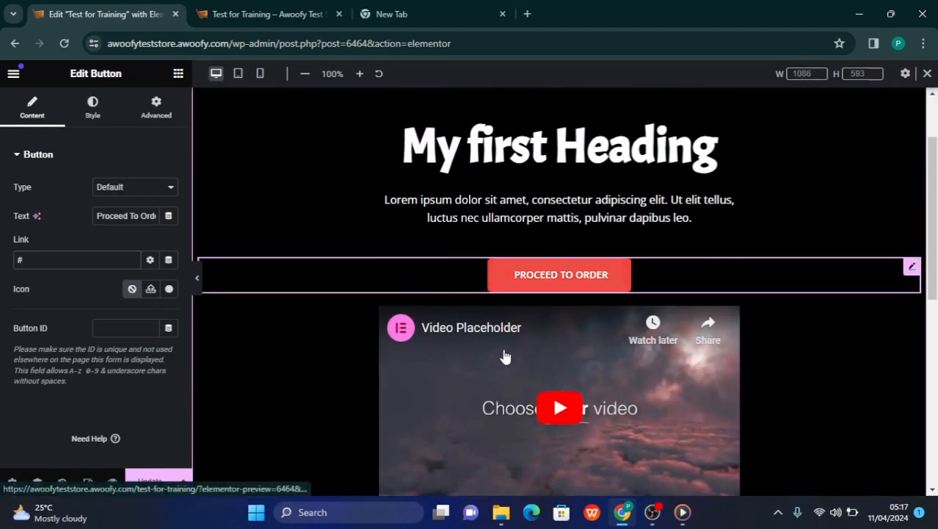
pyautogui.scroll(-3, 503, 356)
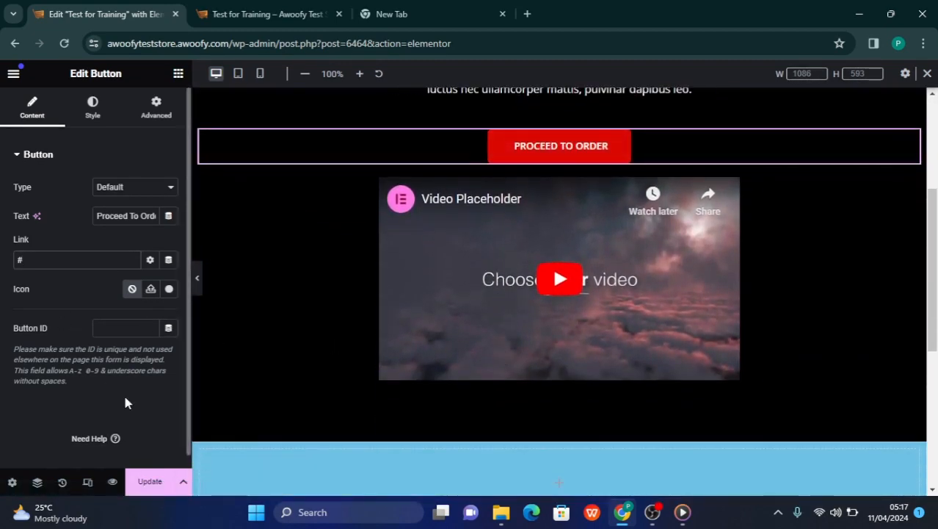
pyautogui.scroll(3, 400, 318)
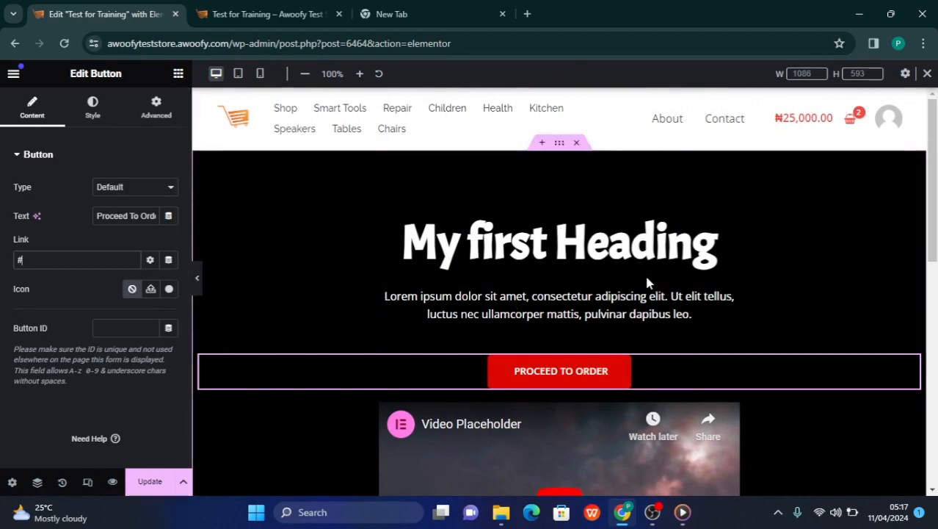
pyautogui.scroll(-2, 533, 355)
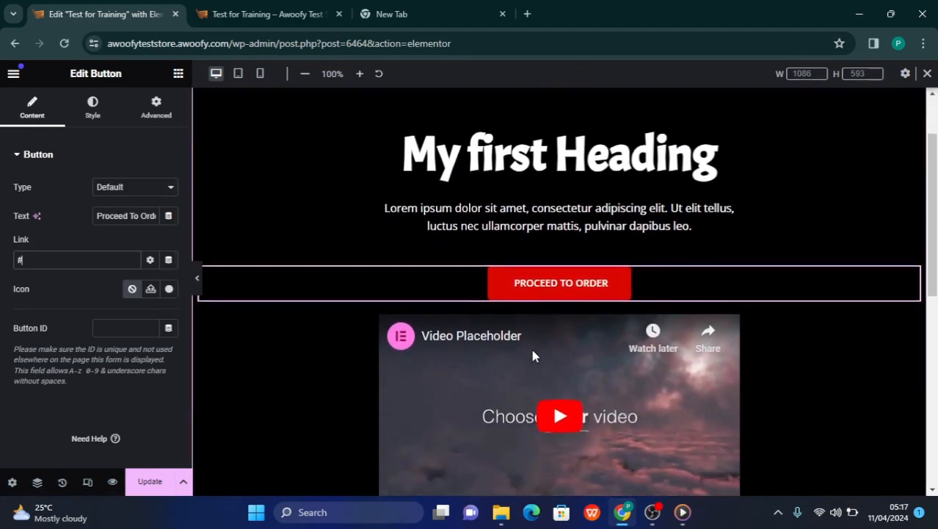
pyautogui.scroll(1, 532, 352)
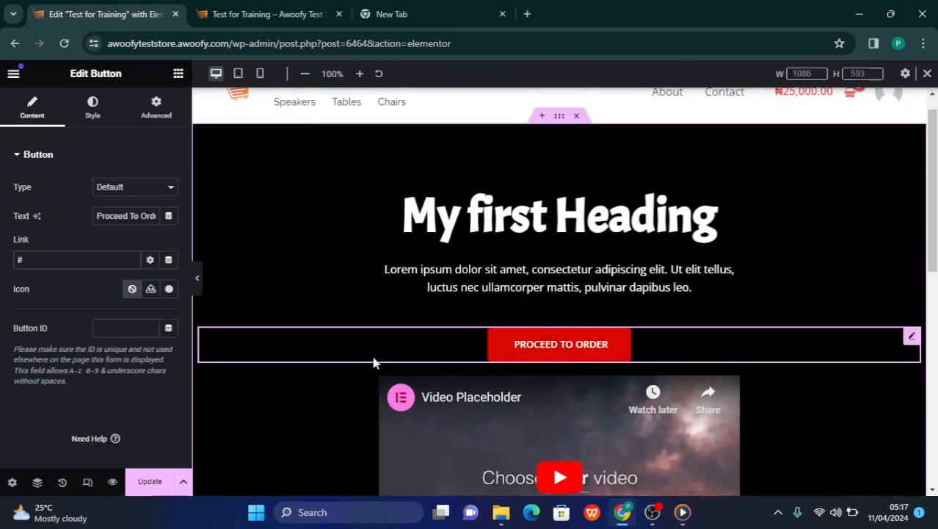
pyautogui.scroll(-1, 373, 362)
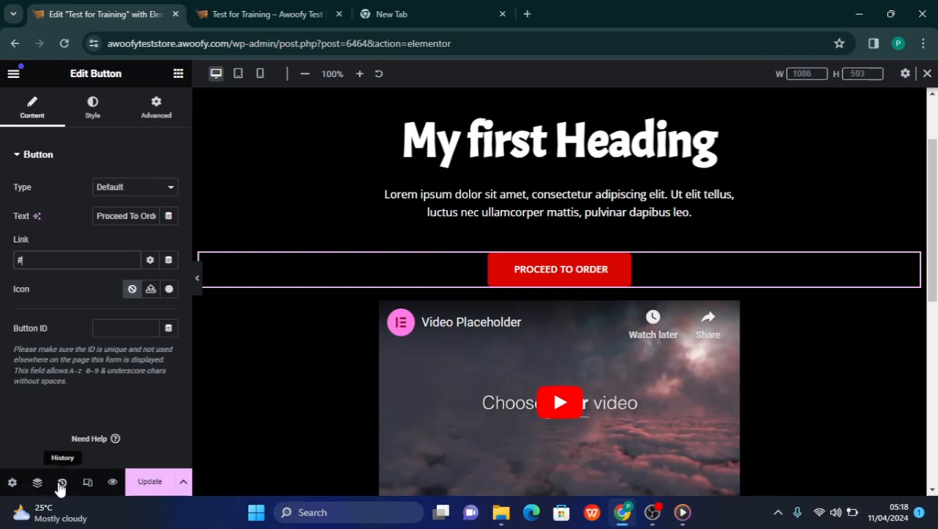
# Preview the page changes in the browser and examine the published layout from the heading and button down to the video and footer
pyautogui.click(113, 483)
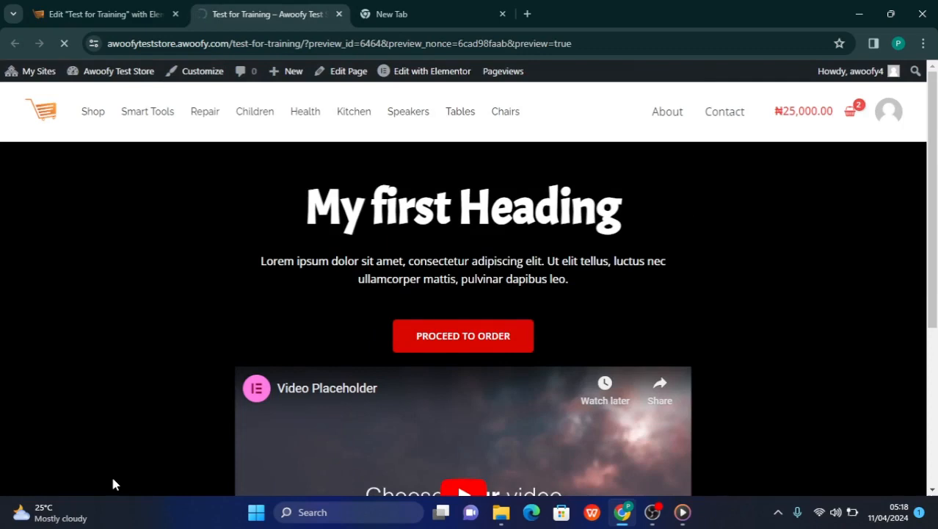
pyautogui.scroll(-3, 238, 466)
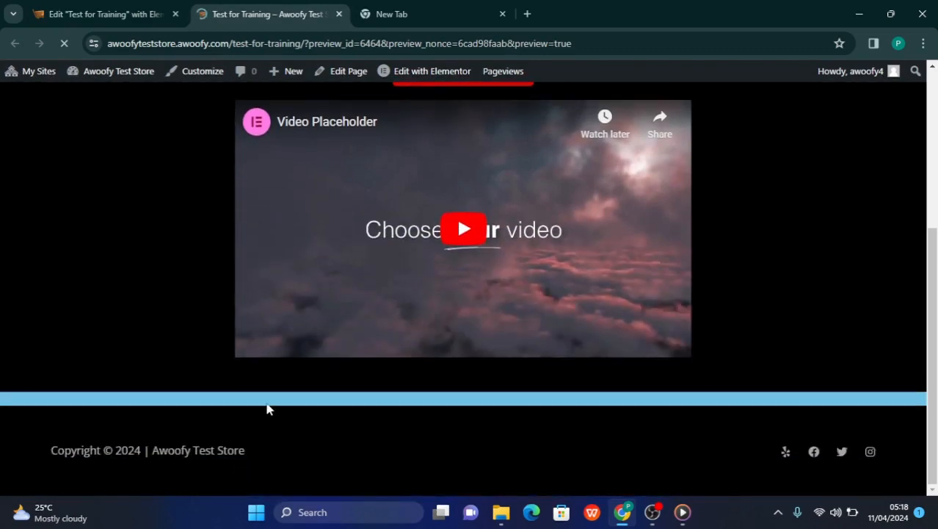
pyautogui.scroll(-3, 346, 329)
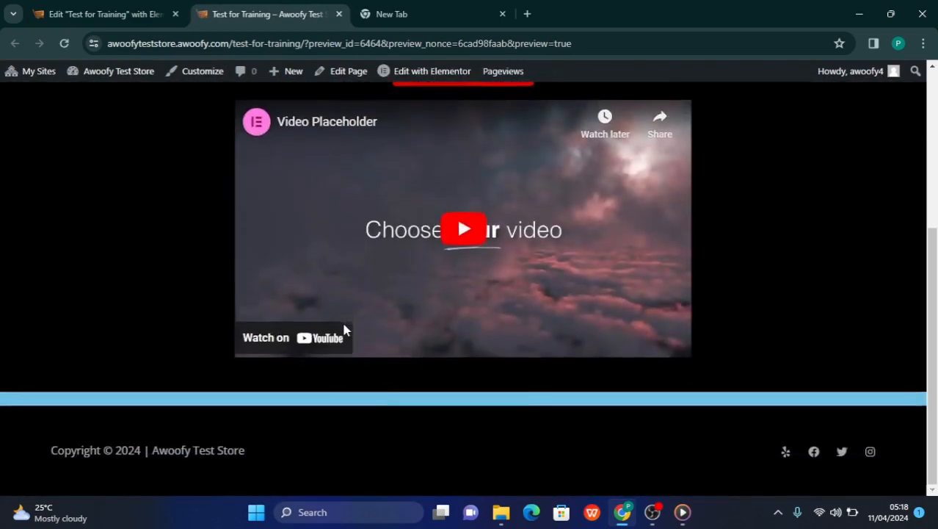
pyautogui.scroll(4, 345, 331)
pyautogui.scroll(-3, 346, 330)
pyautogui.scroll(1, 345, 331)
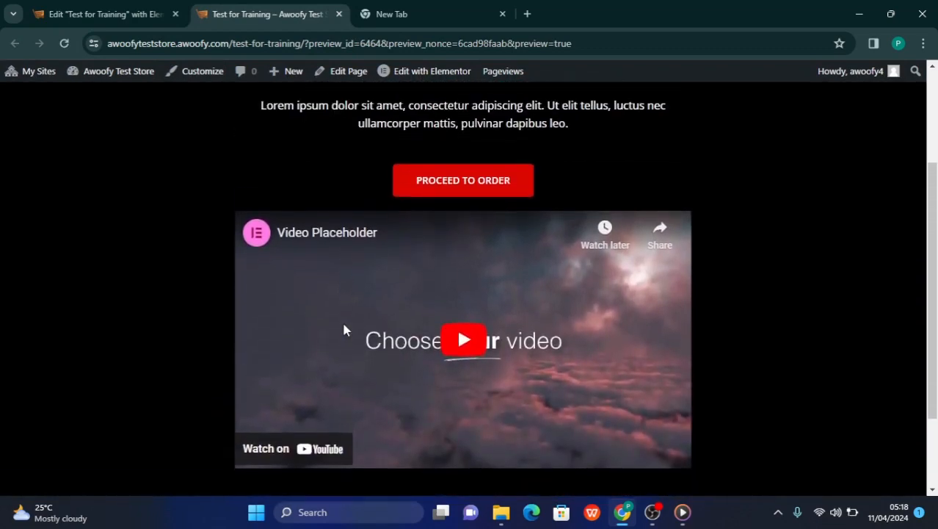
pyautogui.scroll(2, 345, 331)
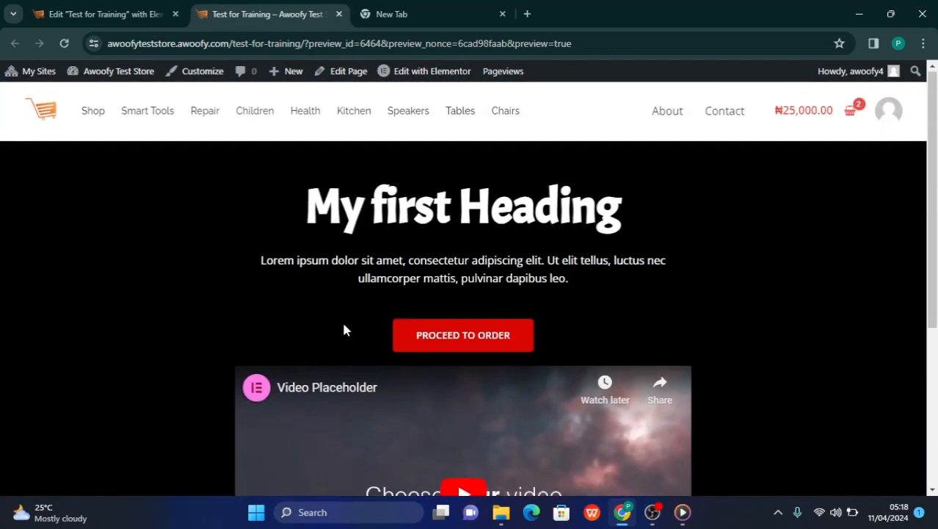
pyautogui.scroll(-2, 345, 330)
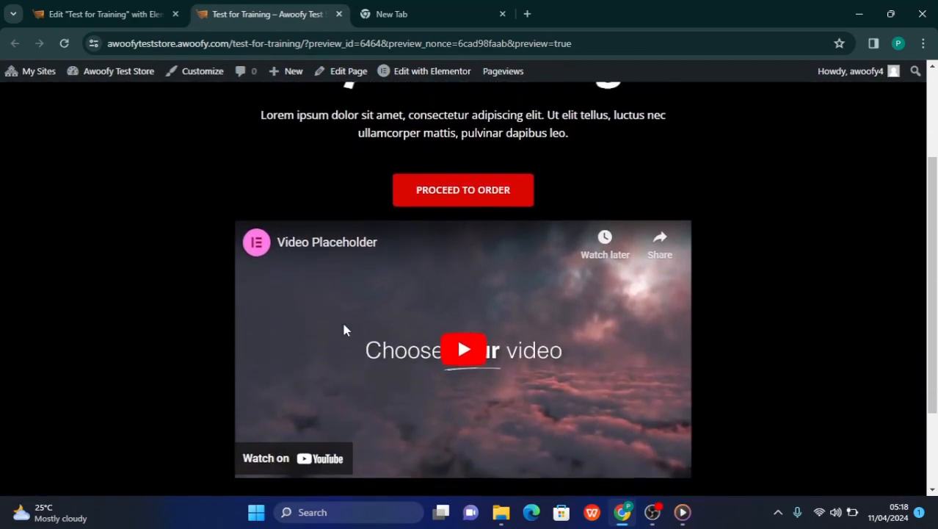
pyautogui.scroll(1, 344, 325)
pyautogui.scroll(-1, 436, 336)
pyautogui.scroll(1, 435, 335)
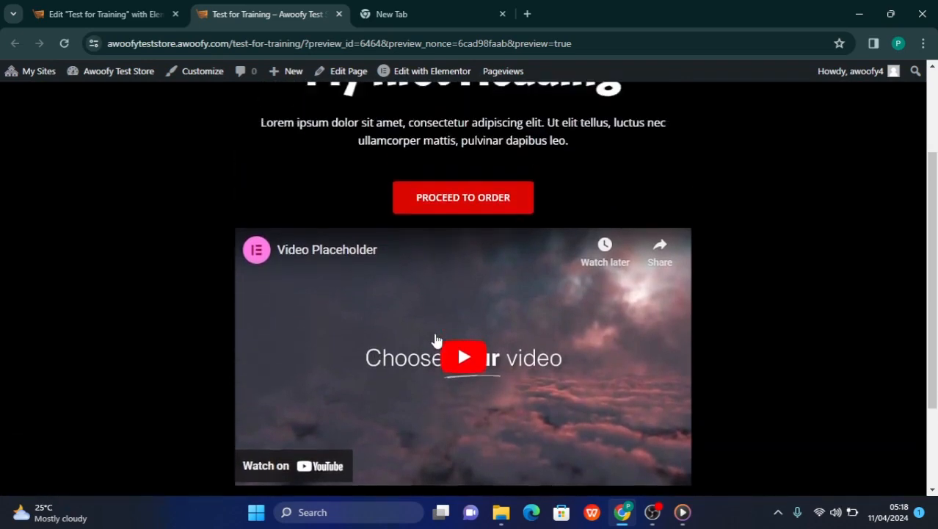
pyautogui.scroll(2, 435, 339)
pyautogui.scroll(-4, 436, 340)
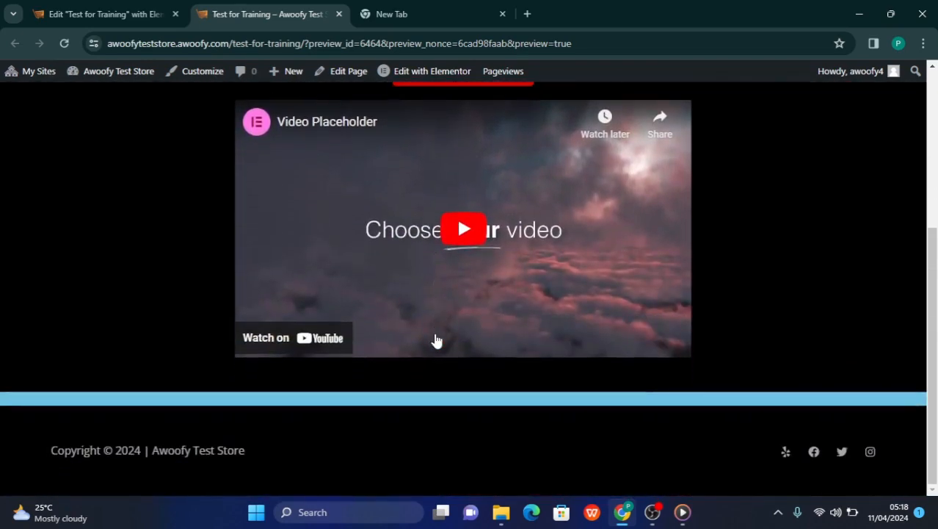
pyautogui.scroll(4, 435, 340)
pyautogui.scroll(-4, 436, 339)
pyautogui.scroll(4, 435, 340)
pyautogui.scroll(-4, 524, 266)
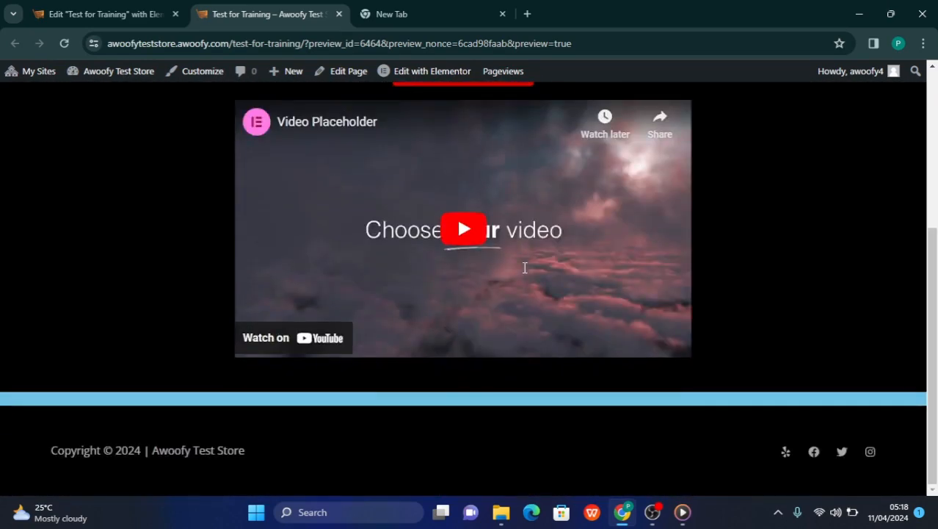
pyautogui.scroll(4, 524, 266)
pyautogui.scroll(-4, 524, 268)
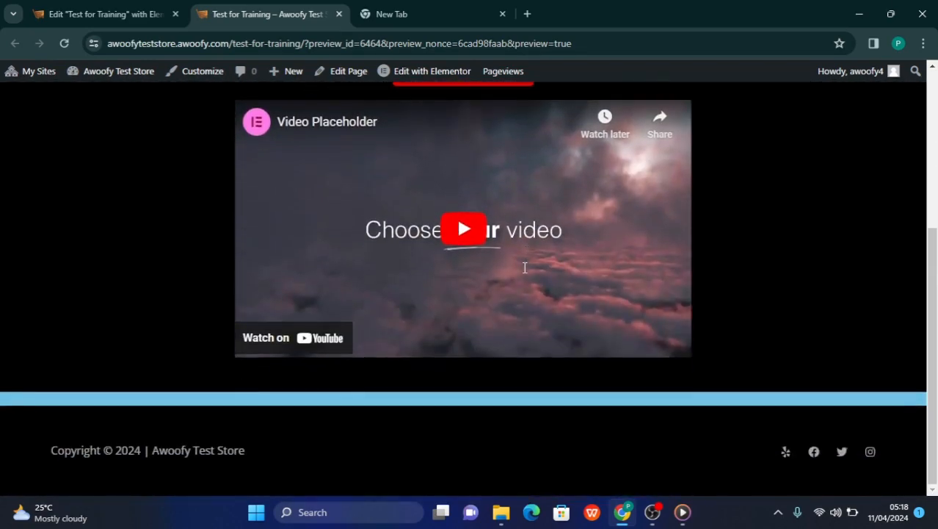
pyautogui.scroll(4, 524, 268)
pyautogui.scroll(-4, 524, 268)
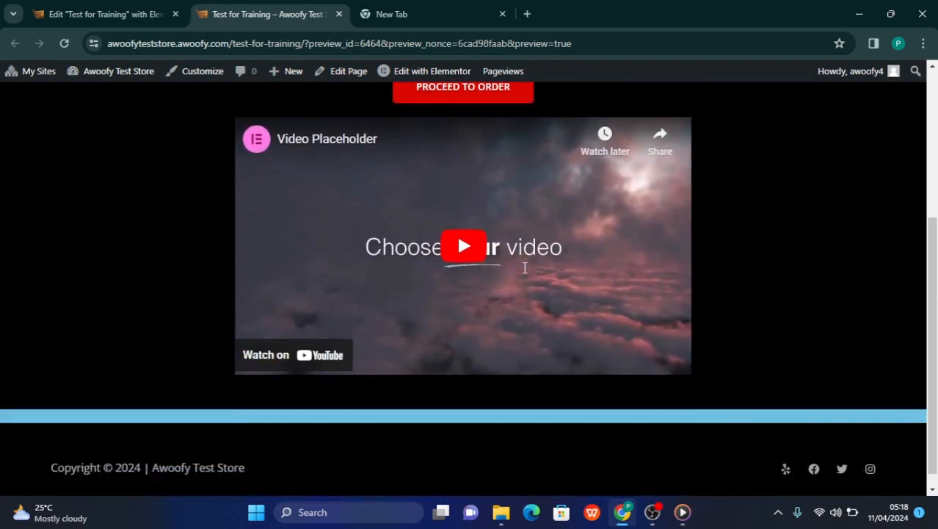
pyautogui.scroll(4, 524, 268)
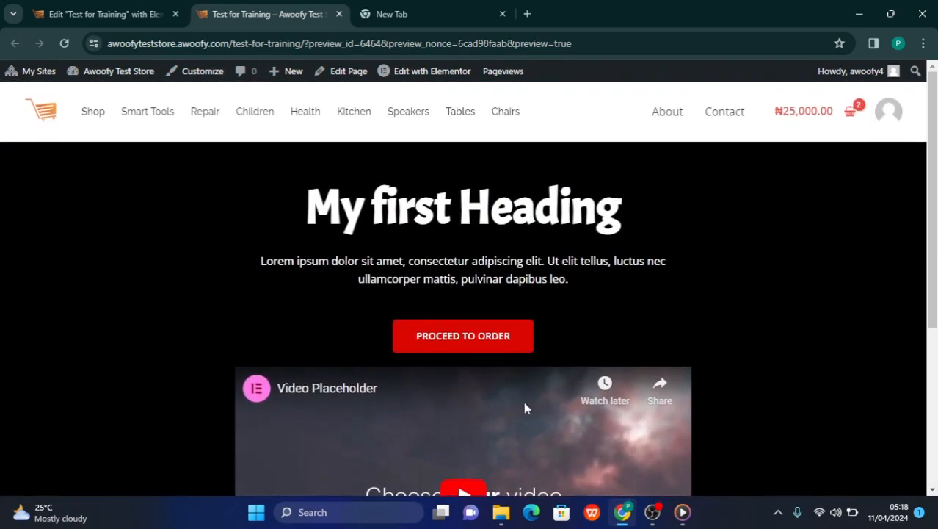
pyautogui.scroll(-3, 526, 404)
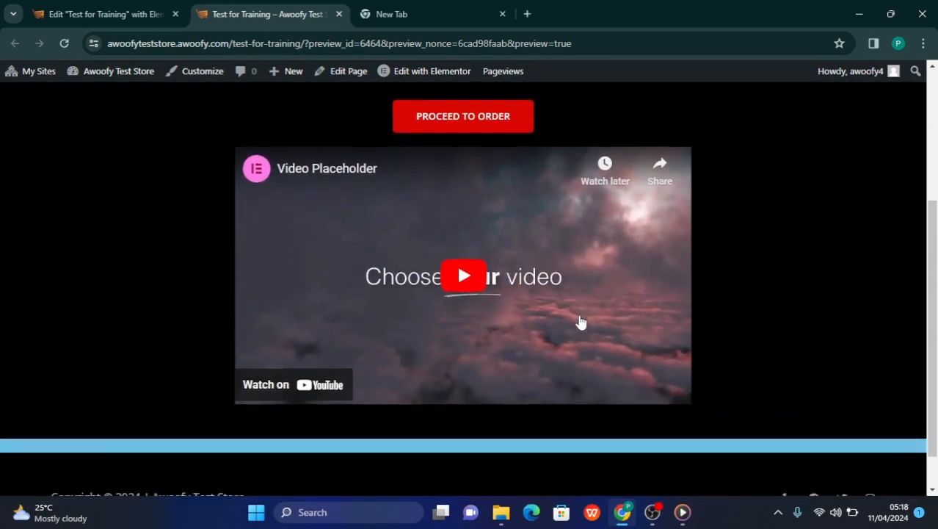
pyautogui.scroll(3, 580, 321)
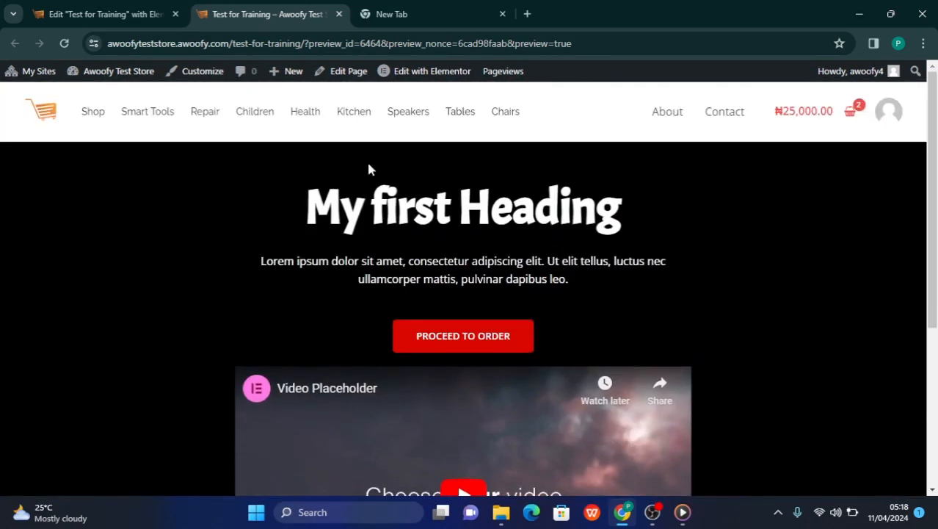
# Return to the Elementor editor for "Test for Training" and compare its desktop layout from the heading to the area below the blue container
pyautogui.click(125, 15)
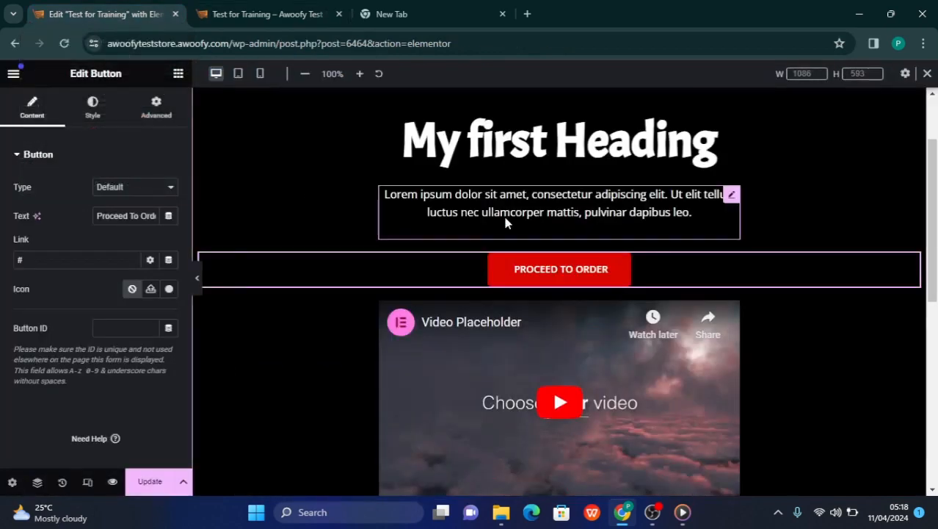
pyautogui.scroll(-3, 497, 400)
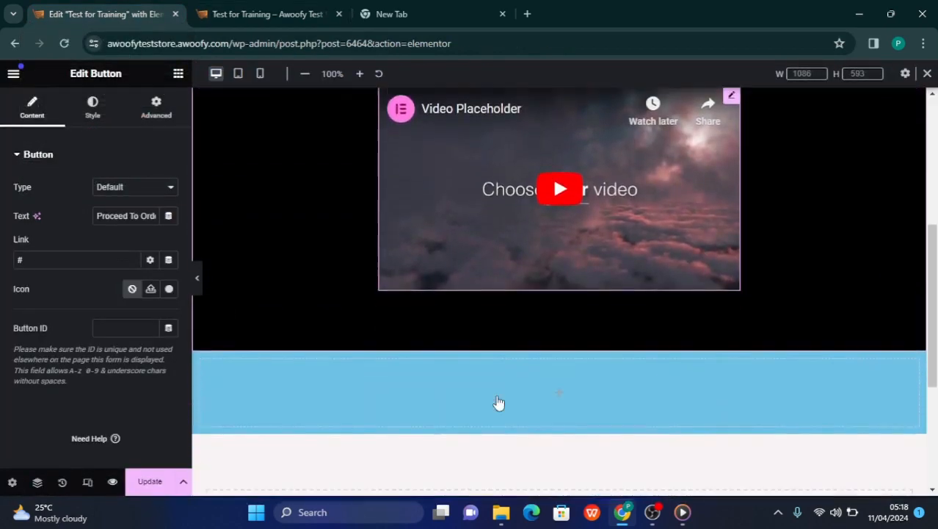
pyautogui.scroll(5, 498, 403)
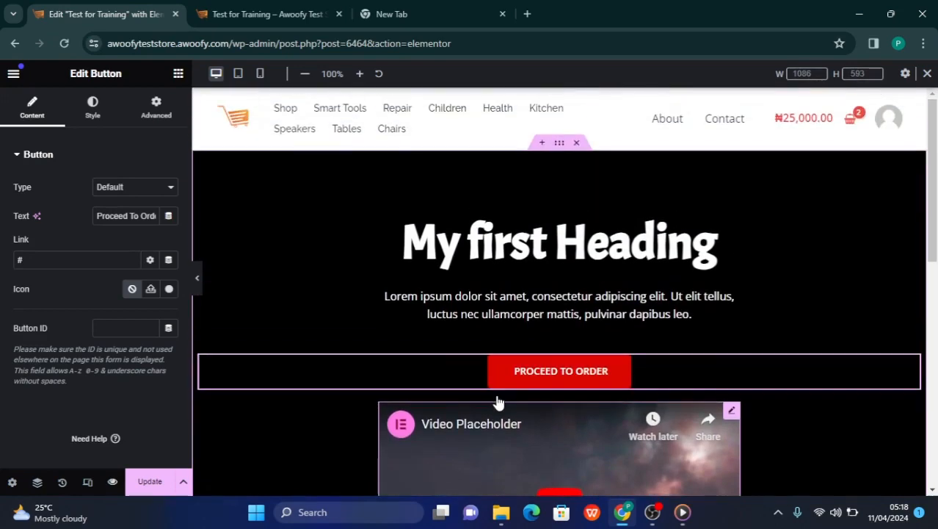
pyautogui.scroll(-2, 497, 402)
pyautogui.scroll(3, 497, 401)
pyautogui.scroll(-3, 497, 402)
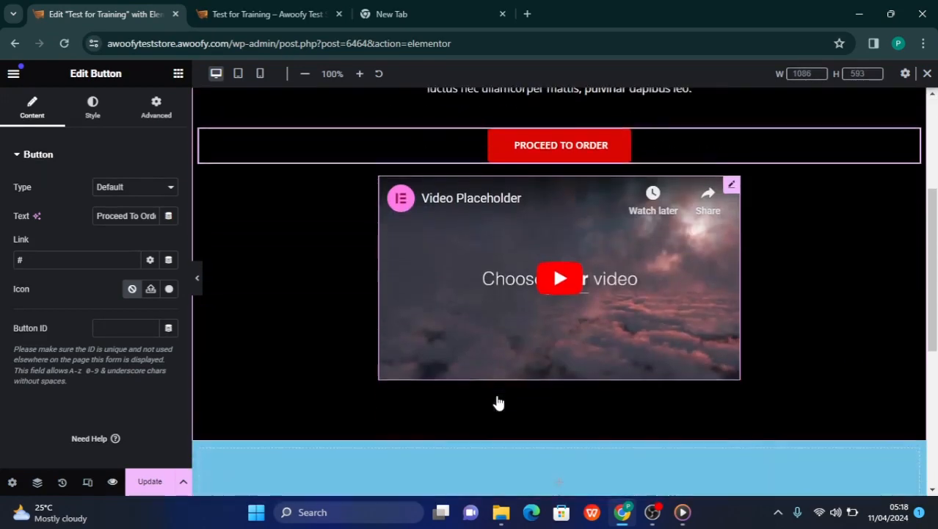
pyautogui.scroll(3, 497, 401)
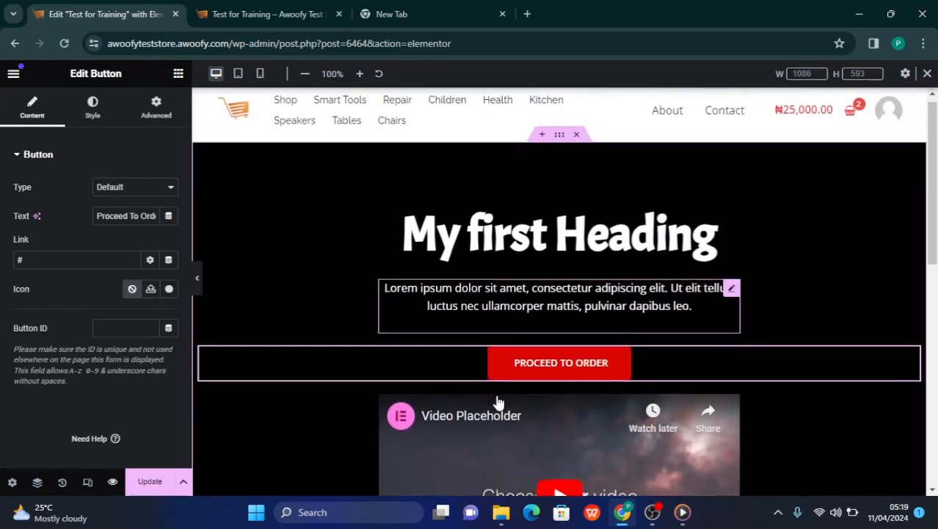
pyautogui.scroll(-3, 497, 402)
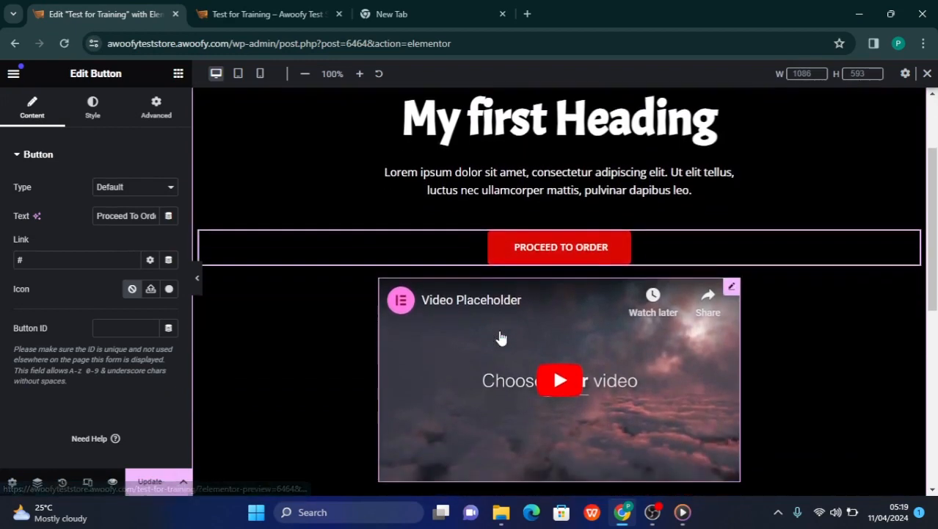
pyautogui.scroll(3, 500, 337)
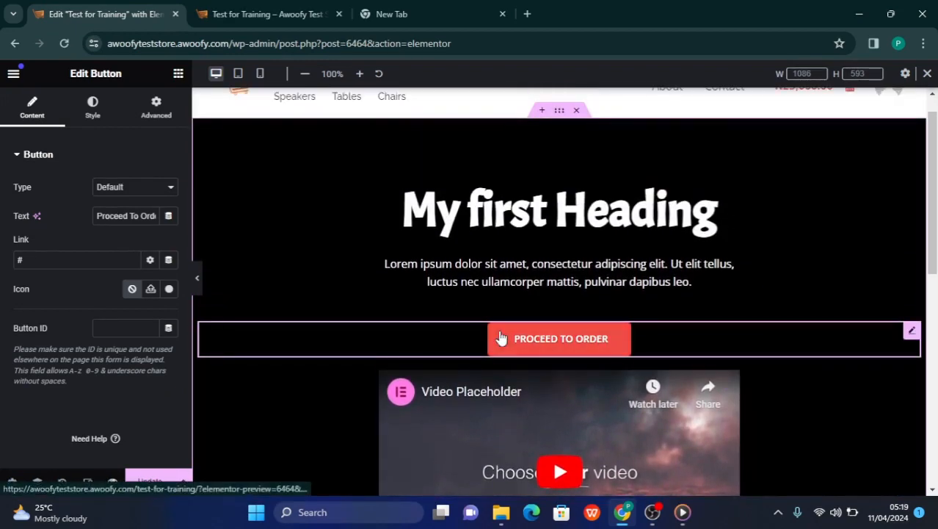
pyautogui.scroll(-2, 502, 337)
pyautogui.scroll(-3, 500, 338)
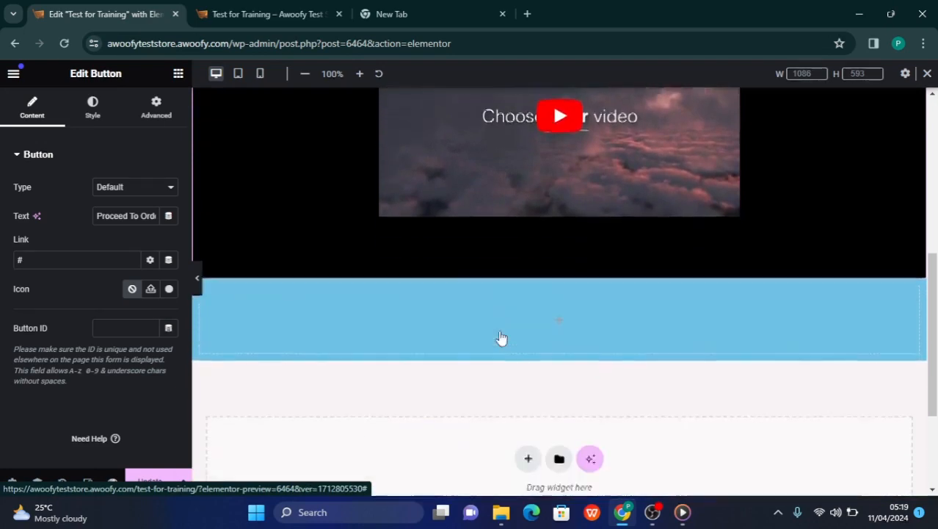
pyautogui.scroll(6, 500, 338)
pyautogui.scroll(1, 500, 338)
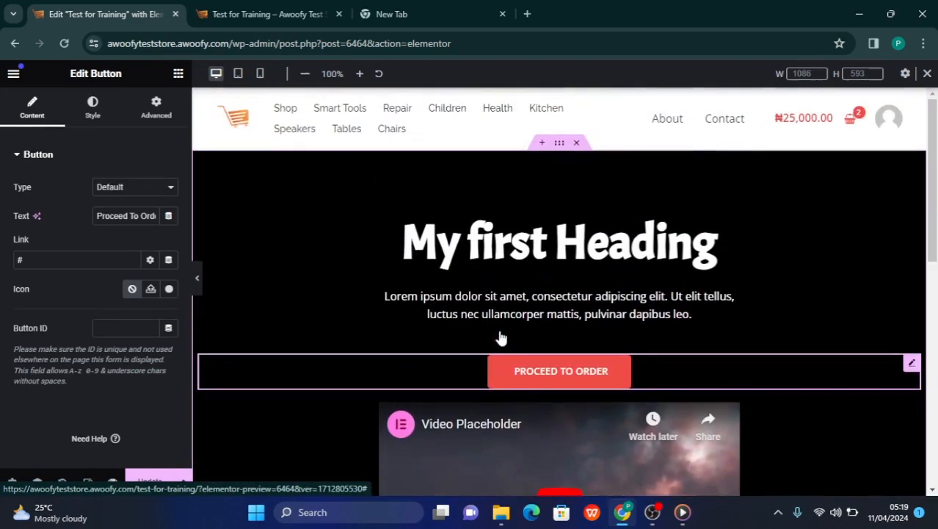
pyautogui.scroll(-3, 500, 337)
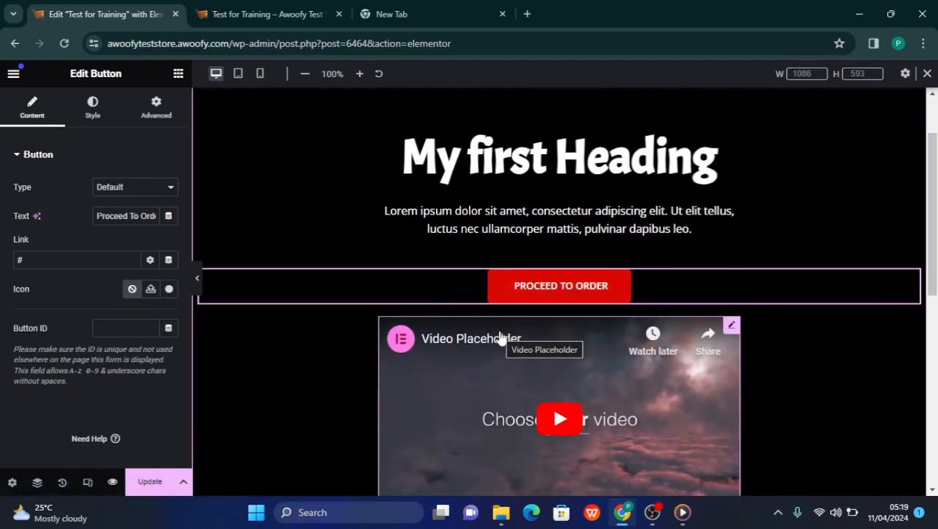
# Switch the responsive view to Mobile Portrait and inspect how the heading, paragraph, button, video and footer are laid out
pyautogui.click(88, 483)
pyautogui.click(88, 483)
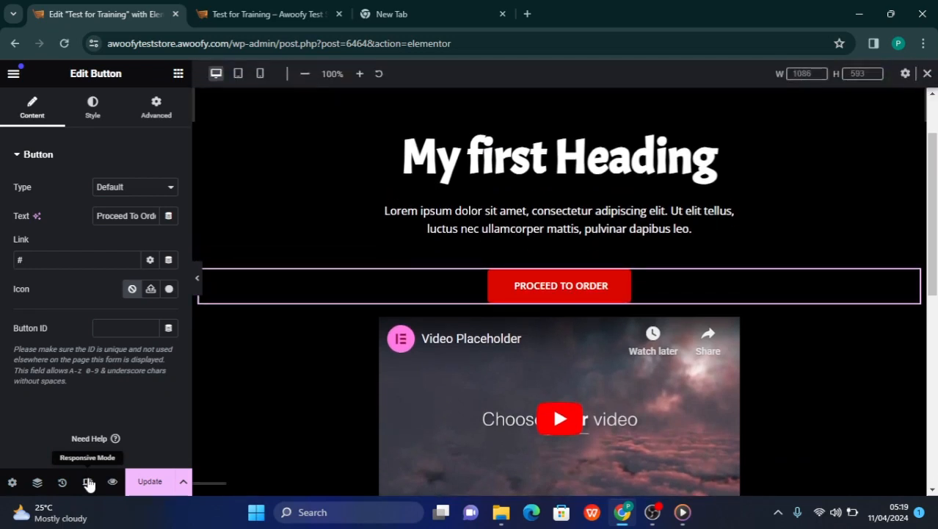
pyautogui.click(260, 75)
pyautogui.scroll(-5, 625, 234)
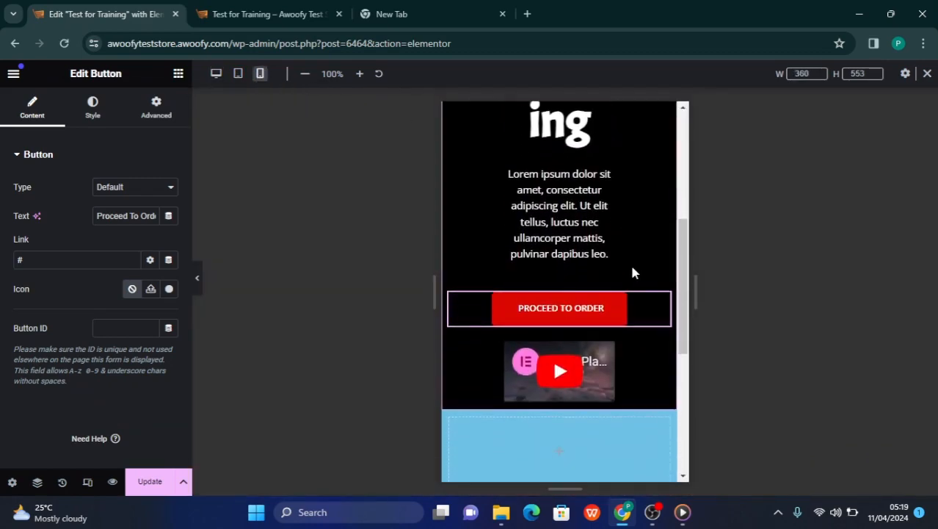
pyautogui.scroll(5, 633, 297)
pyautogui.scroll(-9, 633, 297)
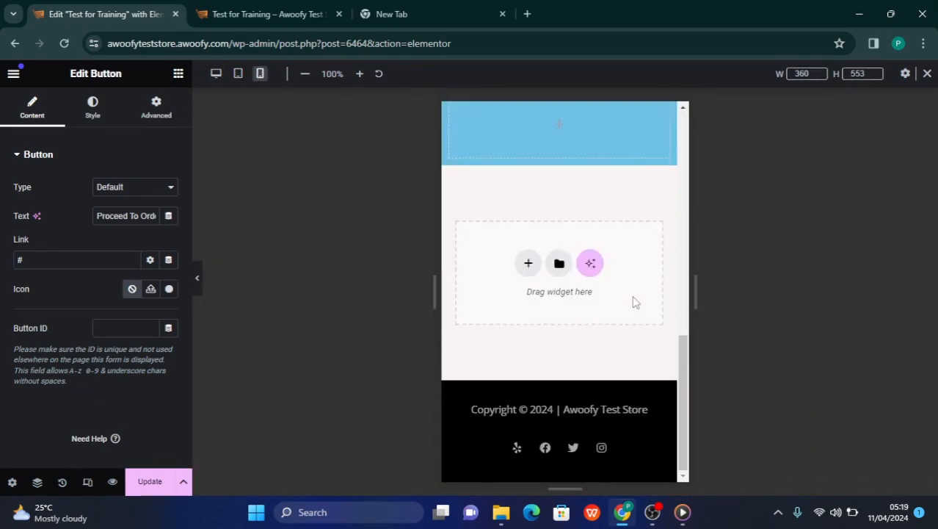
# Set the "My first Heading" widget's custom width to 100% for the mobile portrait layout
pyautogui.scroll(9, 633, 300)
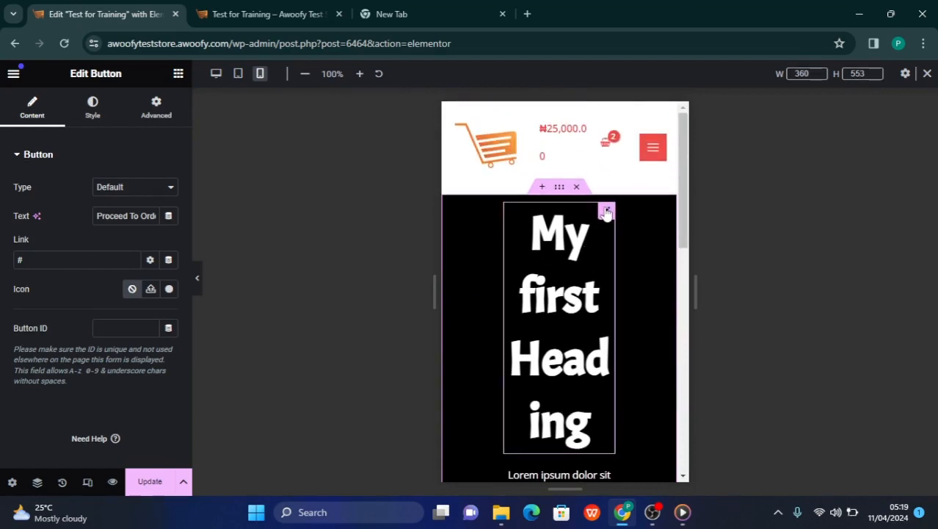
pyautogui.click(607, 212)
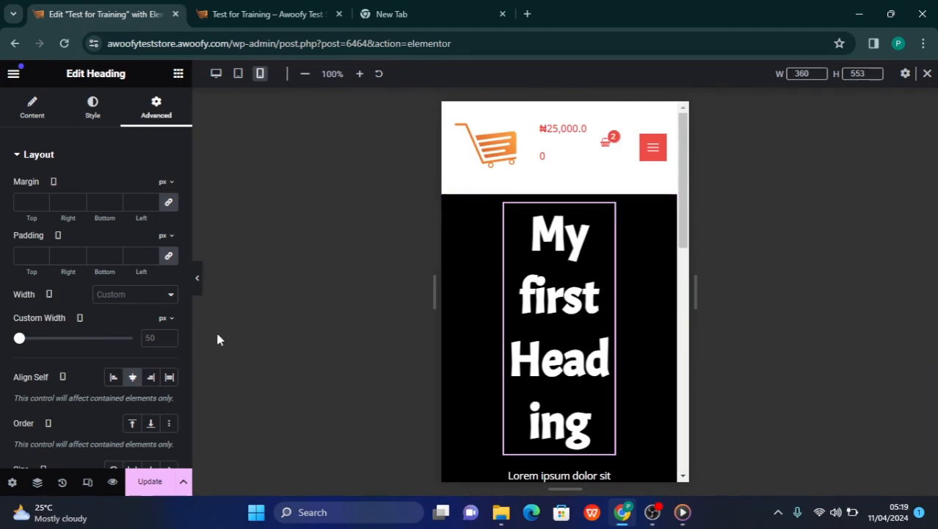
pyautogui.click(163, 322)
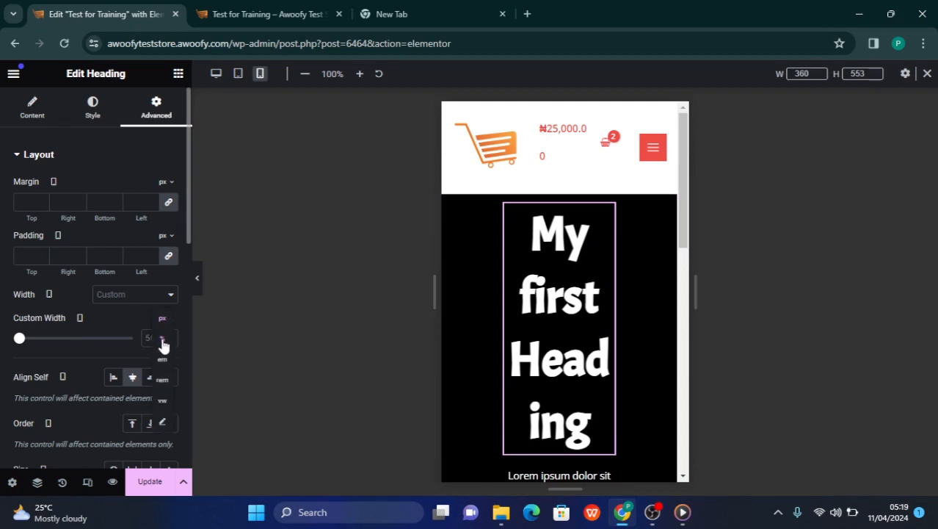
pyautogui.click(162, 339)
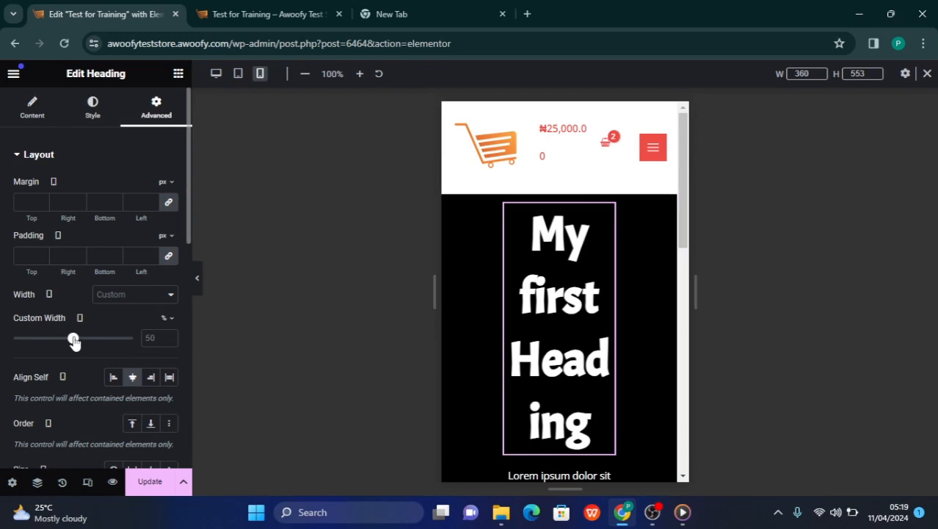
pyautogui.moveTo(74, 340); pyautogui.dragTo(174, 356)
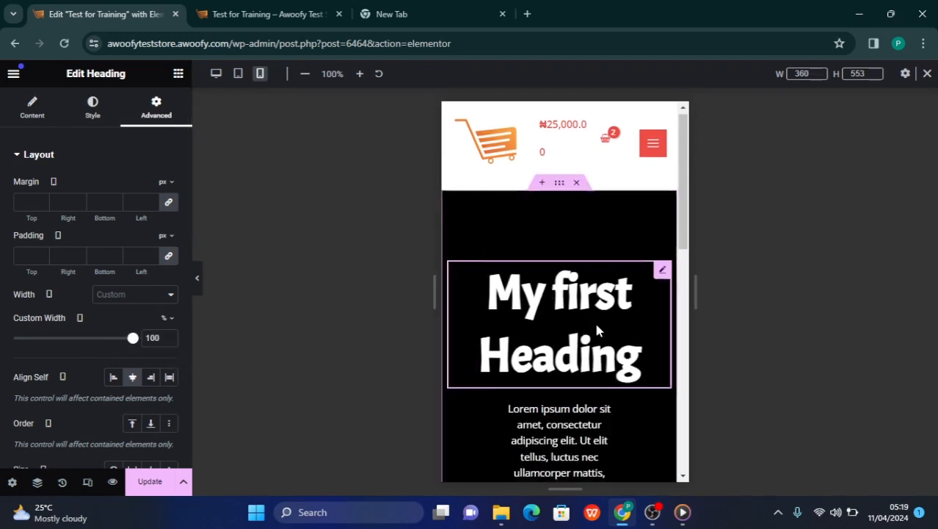
# Set the Lorem ipsum text widget's custom width to 100% for the mobile portrait layout
pyautogui.scroll(-2, 597, 331)
pyautogui.click(558, 324)
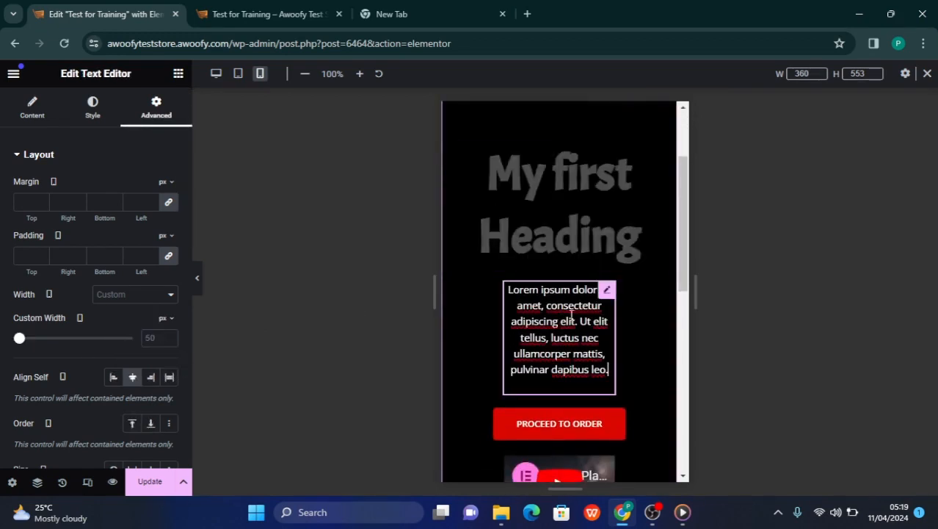
pyautogui.click(606, 294)
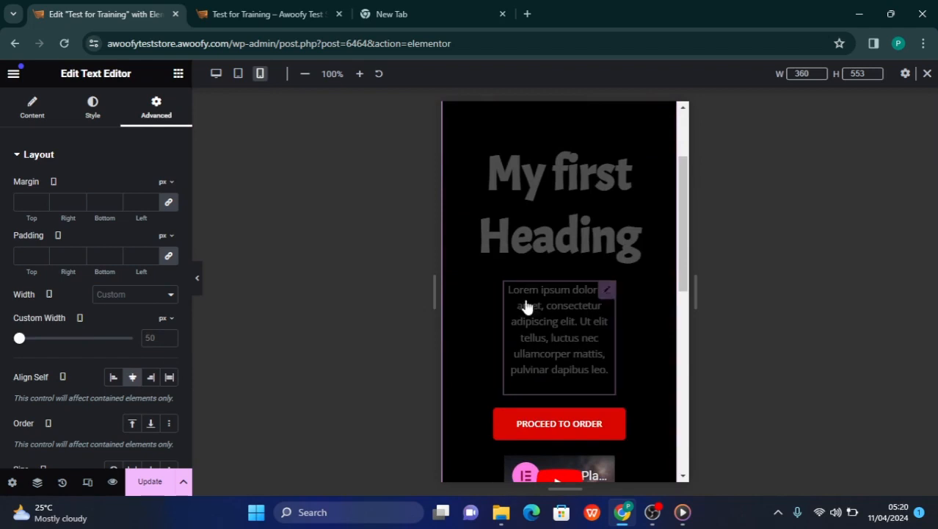
pyautogui.click(161, 322)
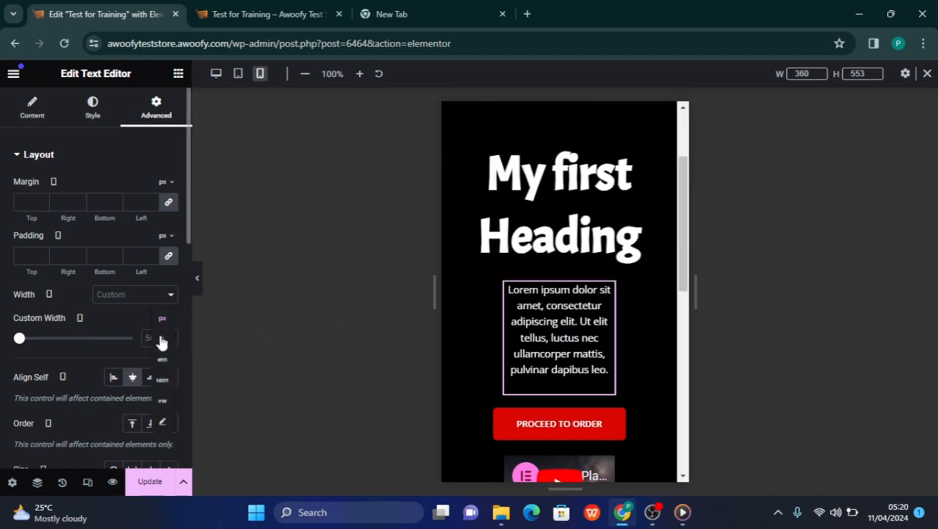
pyautogui.click(160, 338)
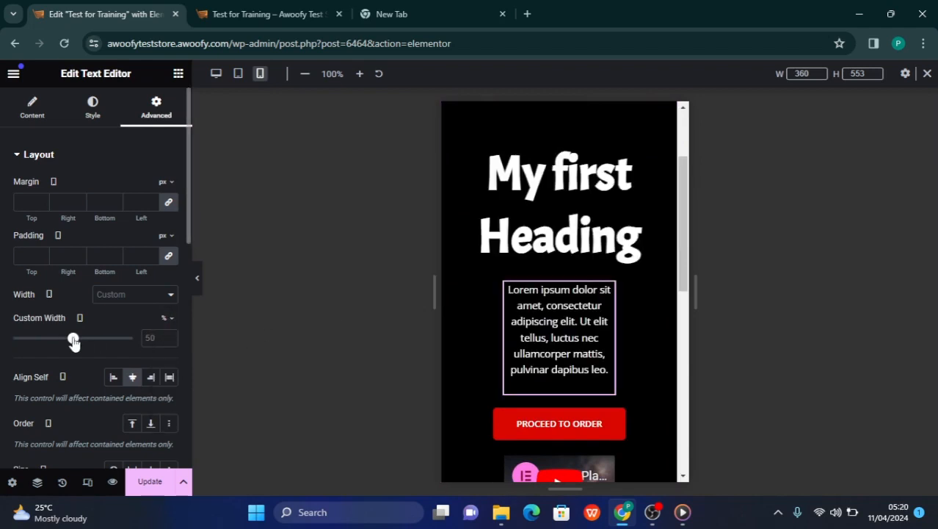
pyautogui.moveTo(73, 340); pyautogui.dragTo(133, 337)
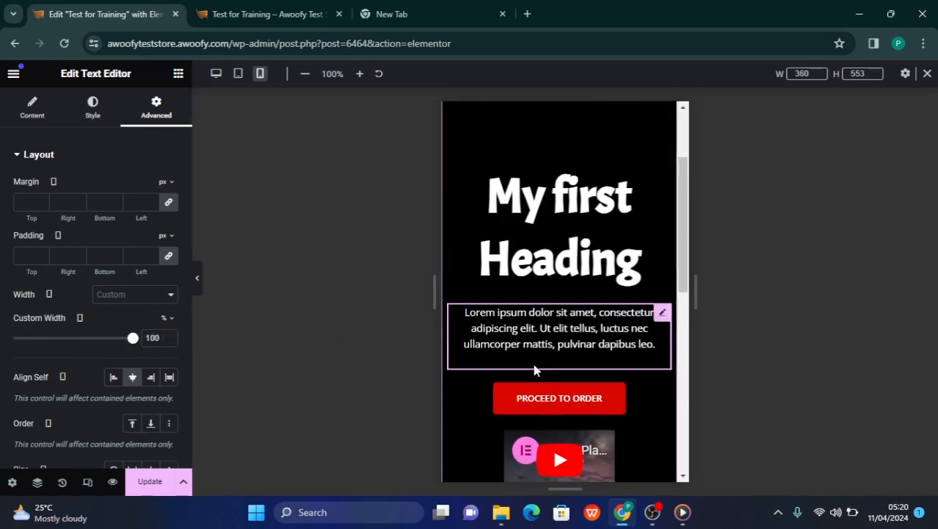
# Check the video widget's content and style settings, and set its custom width to 100% for the mobile portrait layout
pyautogui.scroll(-1, 547, 356)
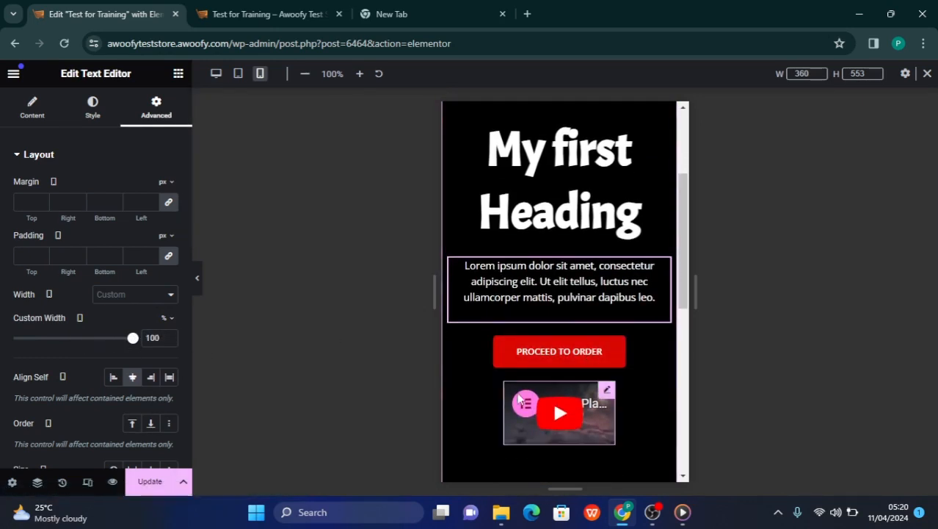
pyautogui.click(606, 389)
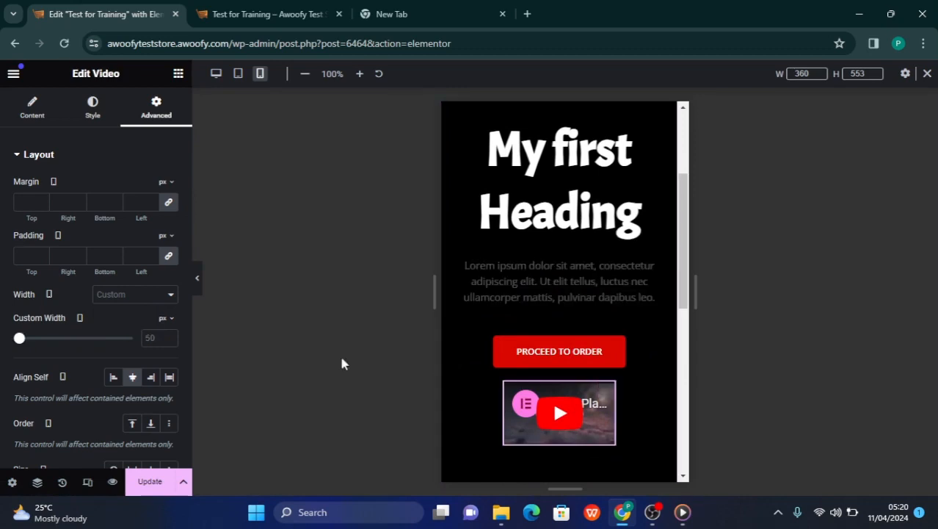
pyautogui.click(161, 320)
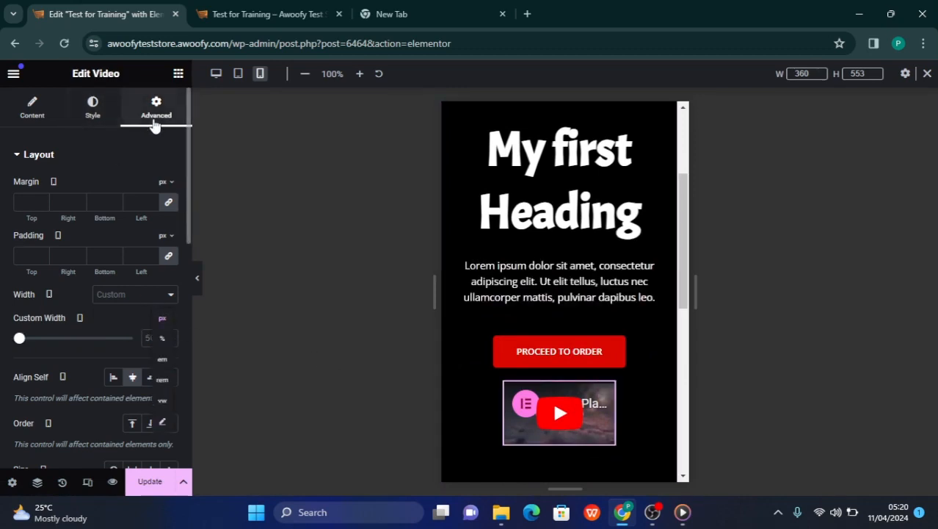
pyautogui.click(162, 339)
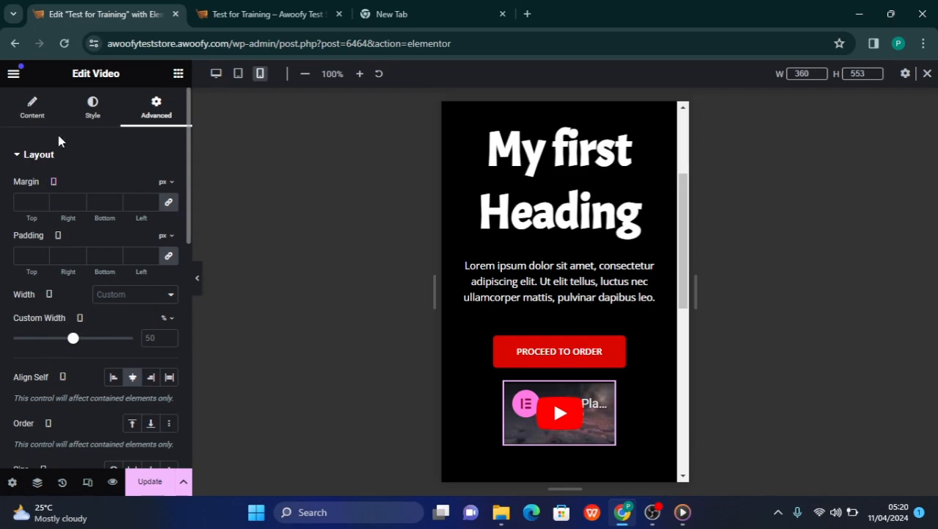
pyautogui.click(32, 109)
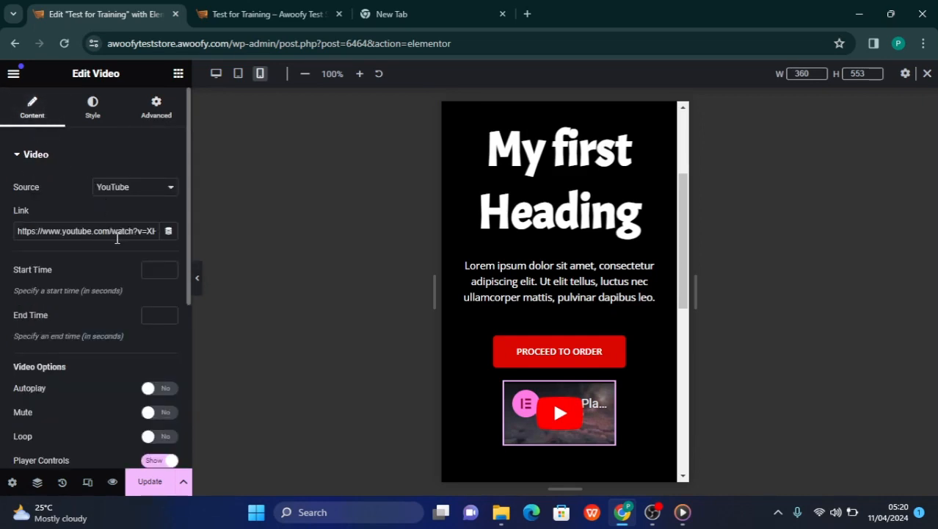
pyautogui.click(92, 109)
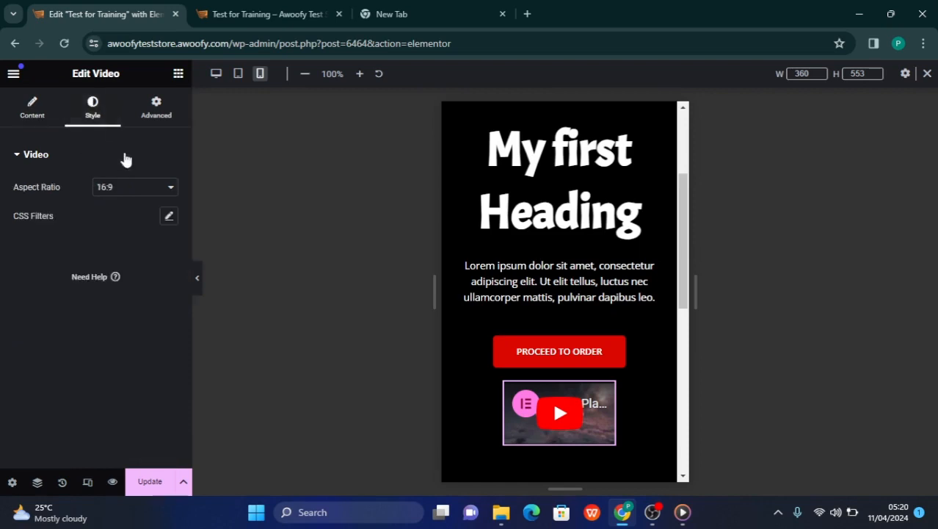
pyautogui.click(156, 114)
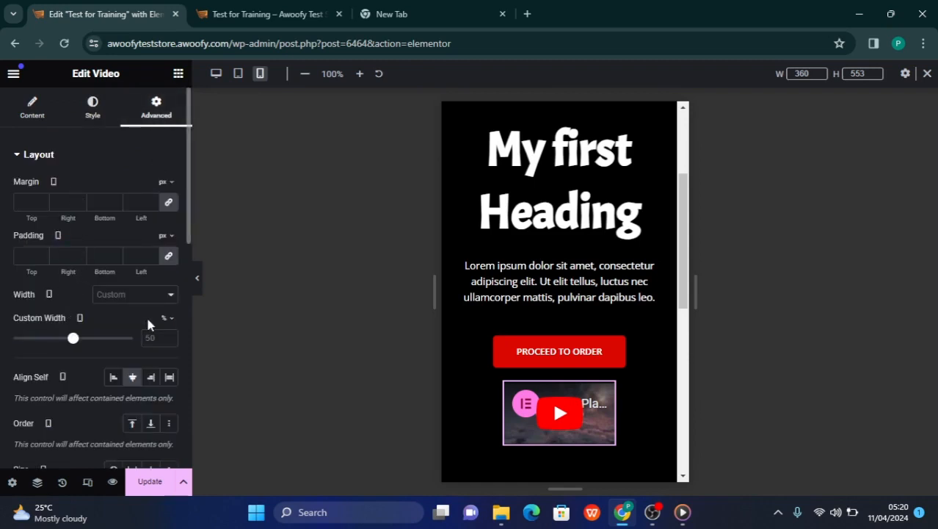
pyautogui.click(93, 110)
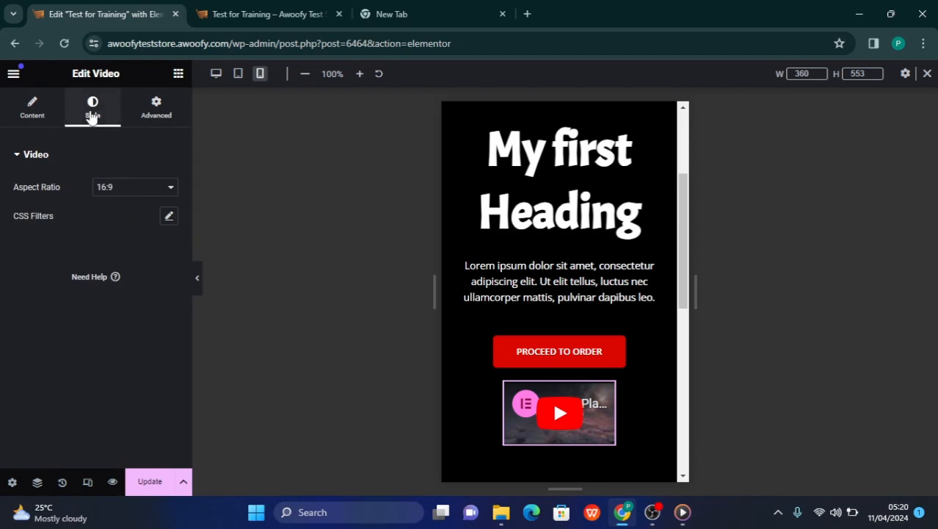
pyautogui.click(154, 112)
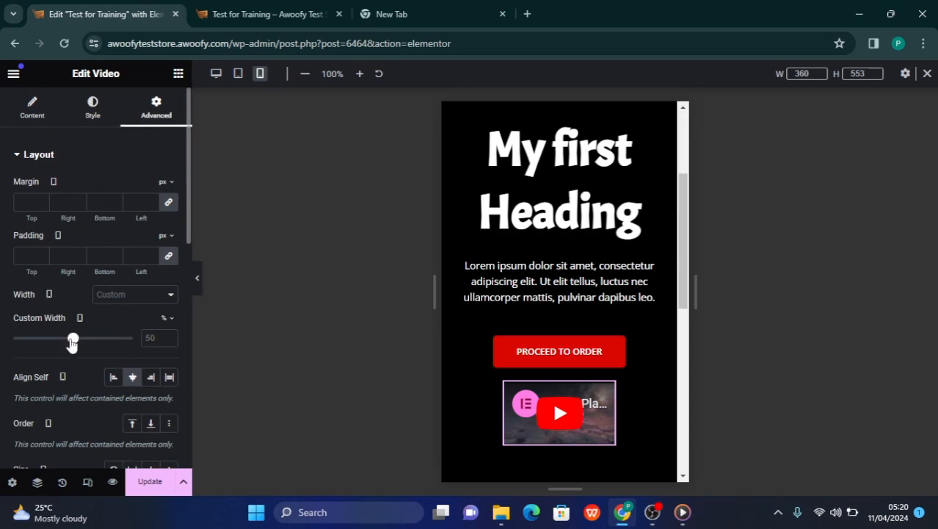
pyautogui.moveTo(72, 342); pyautogui.dragTo(133, 339)
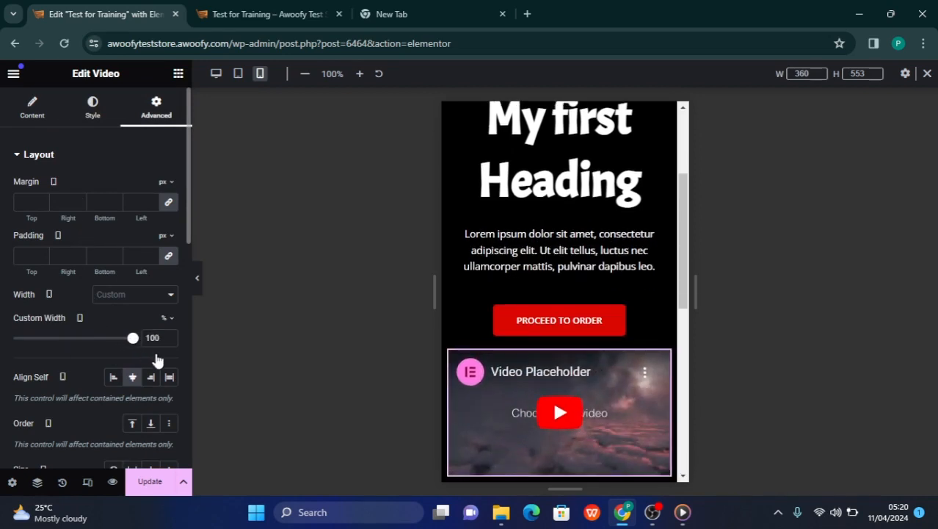
# Reduce the typography size of "My first Heading" to 40 px for the mobile portrait layout
pyautogui.scroll(1, 526, 271)
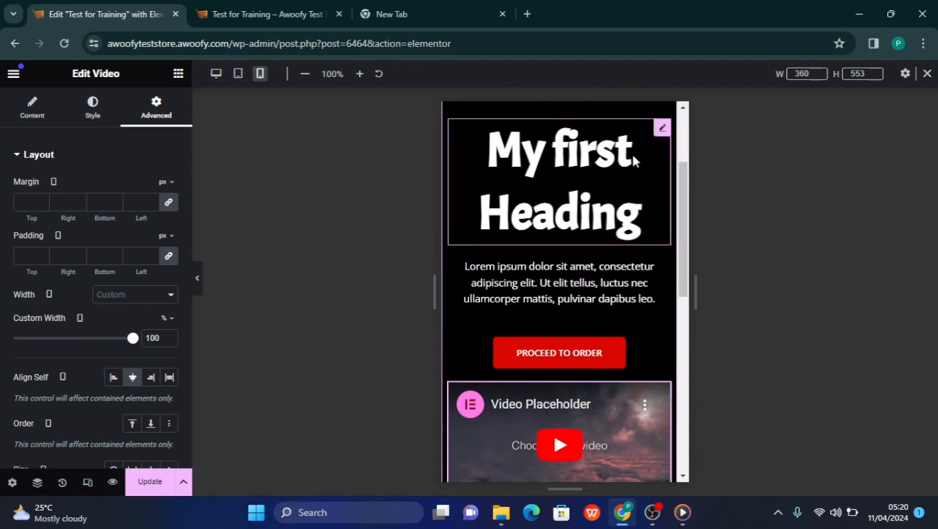
pyautogui.click(662, 130)
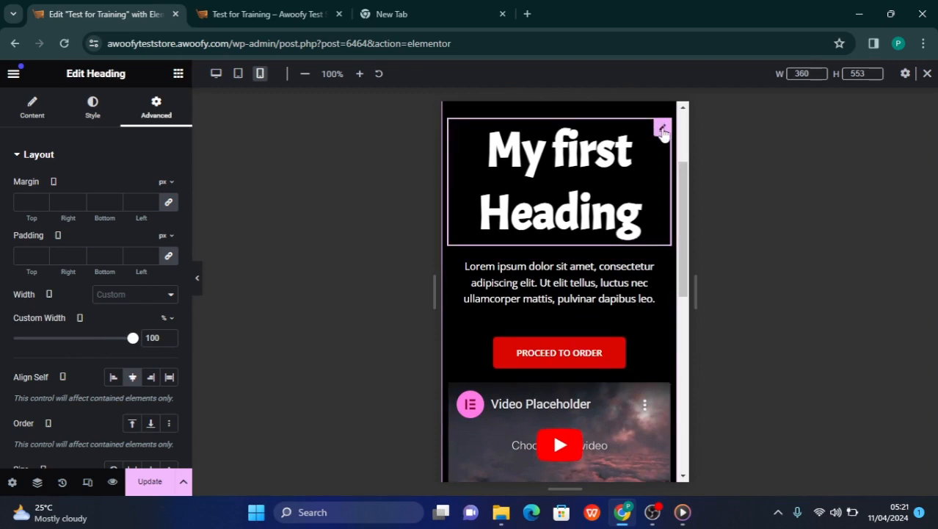
pyautogui.click(93, 119)
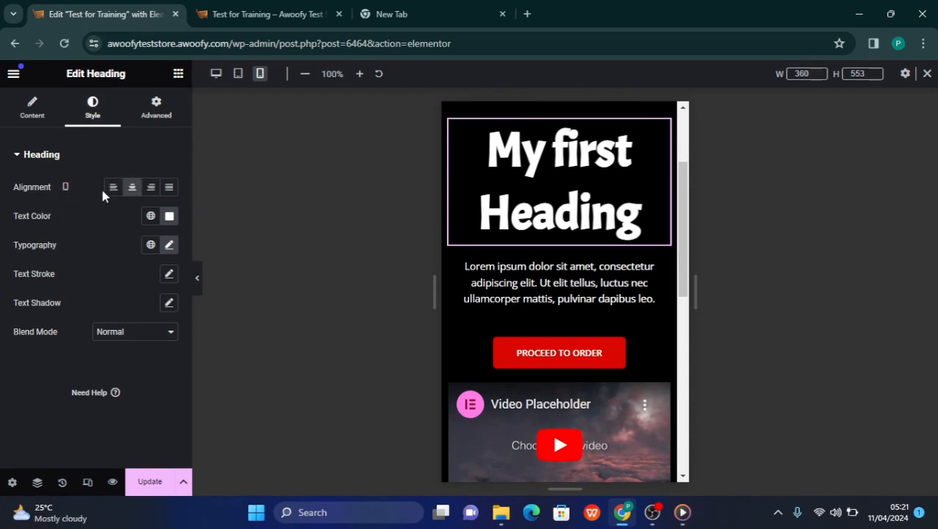
pyautogui.click(170, 246)
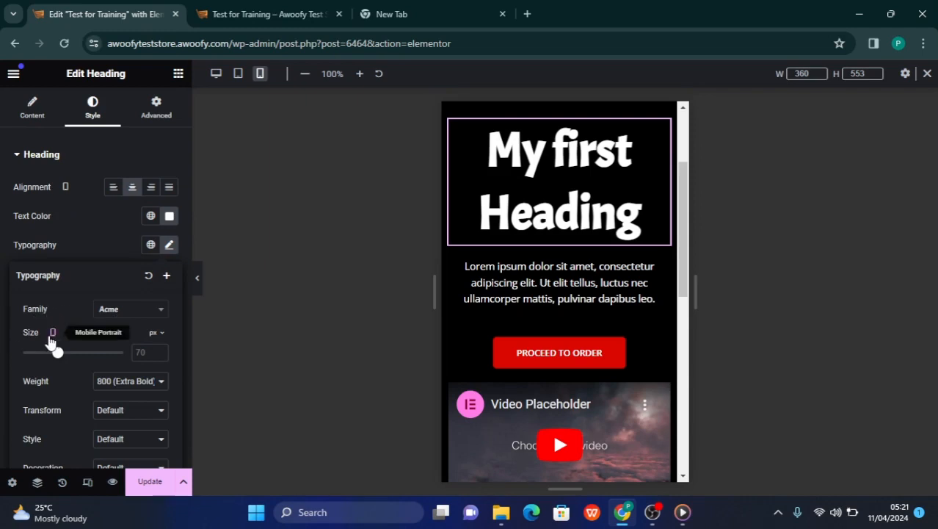
pyautogui.moveTo(61, 356)
pyautogui.mouseDown()
pyautogui.moveTo(38, 357)
pyautogui.moveTo(47, 358)
pyautogui.mouseUp()
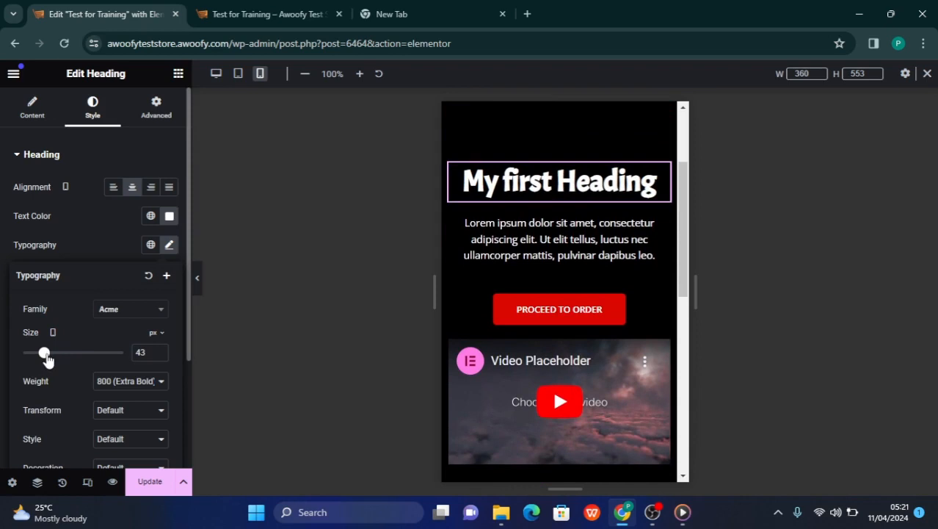
pyautogui.click(159, 355)
pyautogui.click(159, 356)
pyautogui.click(159, 355)
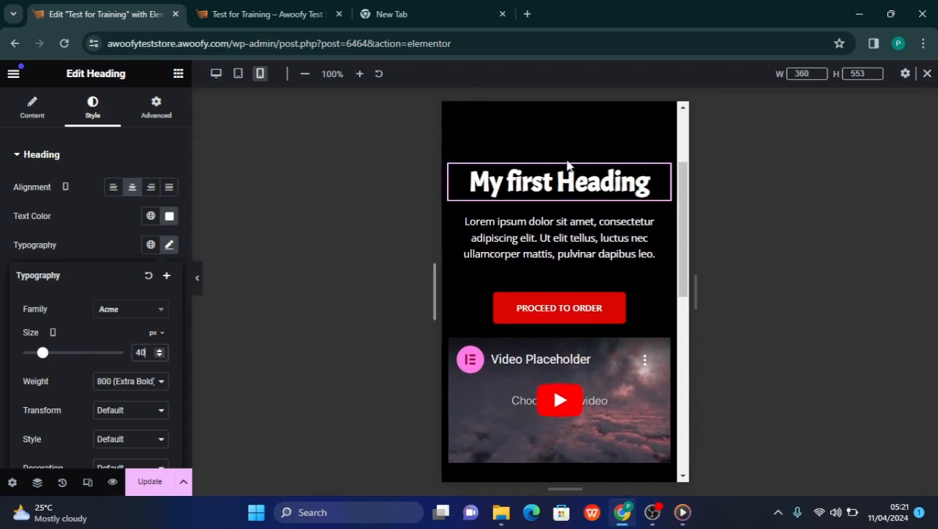
# Inspect the mobile layout from the site header through the heading, paragraph and button down to the video
pyautogui.scroll(2, 570, 183)
pyautogui.scroll(-3, 570, 185)
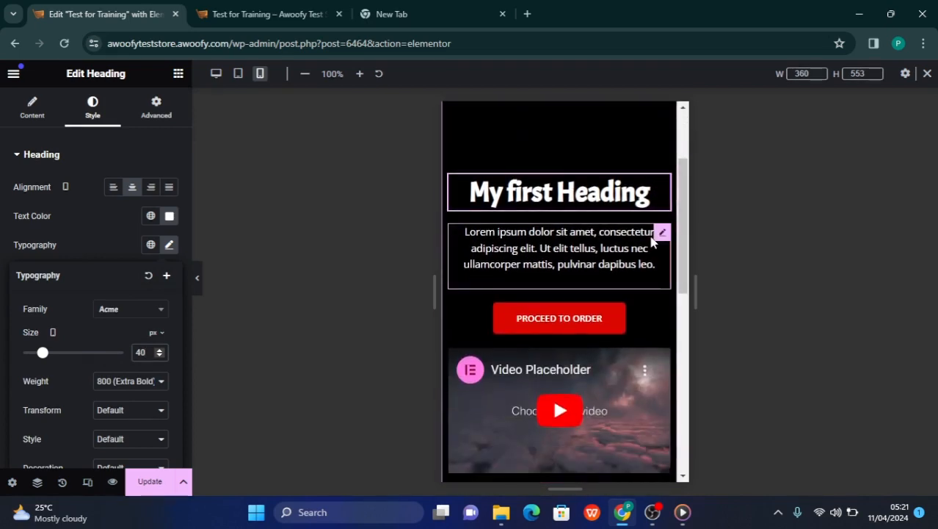
pyautogui.scroll(-3, 656, 242)
pyautogui.scroll(6, 587, 268)
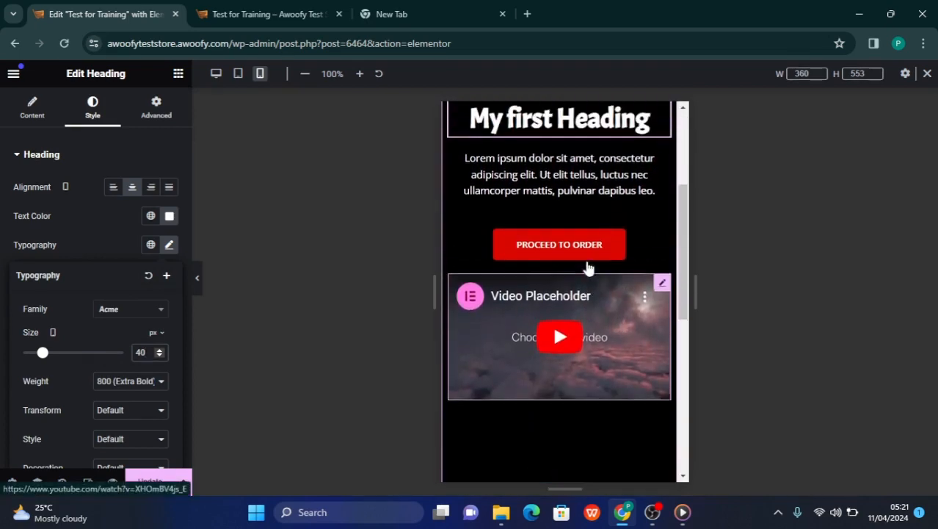
pyautogui.scroll(-5, 588, 268)
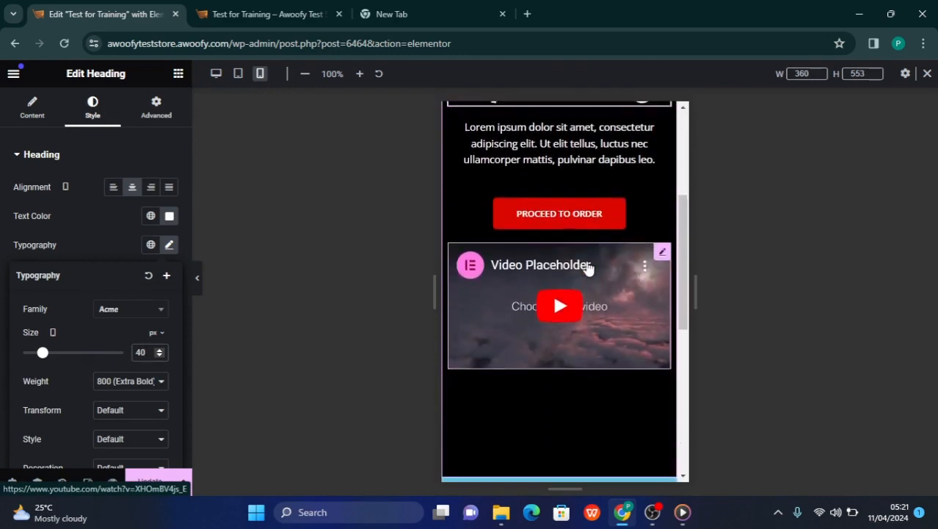
pyautogui.scroll(3, 588, 265)
pyautogui.scroll(-1, 595, 233)
pyautogui.scroll(2, 593, 230)
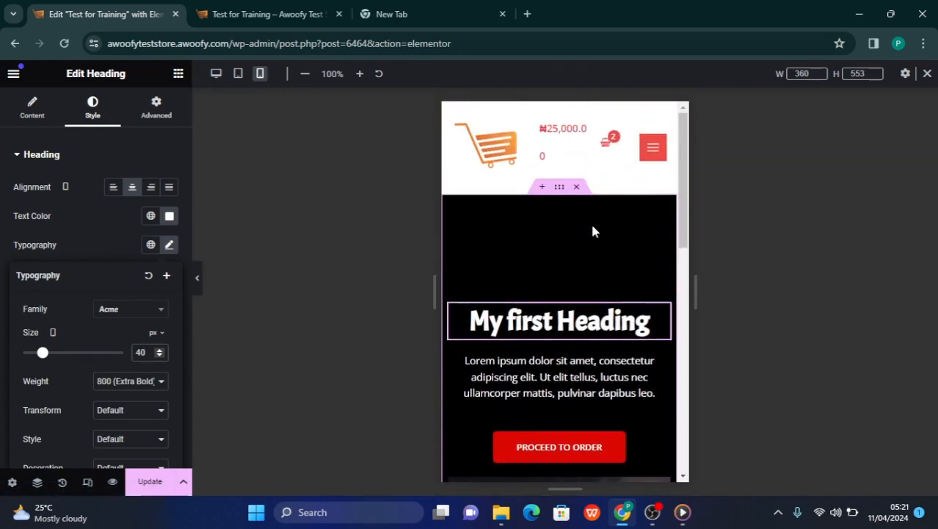
pyautogui.scroll(-3, 593, 230)
pyautogui.scroll(3, 593, 231)
pyautogui.scroll(-2, 567, 283)
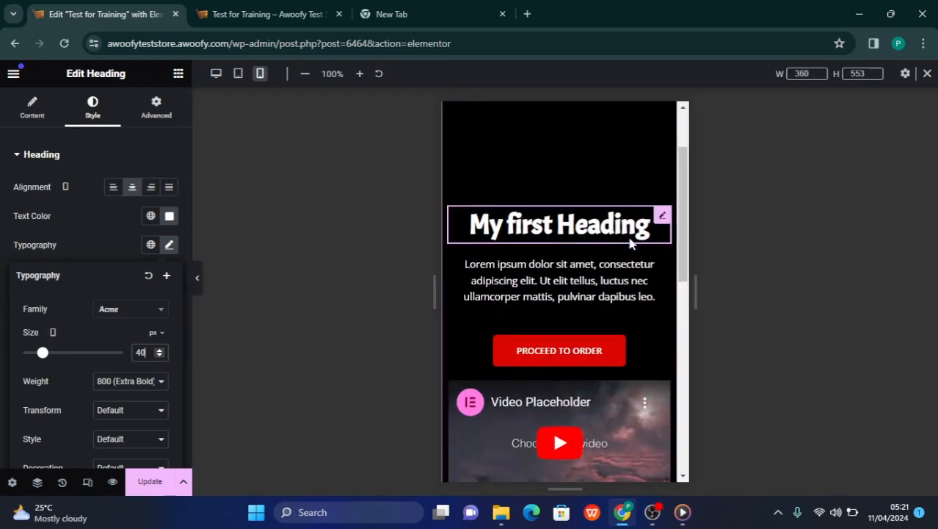
# Check how the heading and Lorem ipsum paragraph sit above the button in the mobile layout, selecting each in turn
pyautogui.rightClick(476, 261)
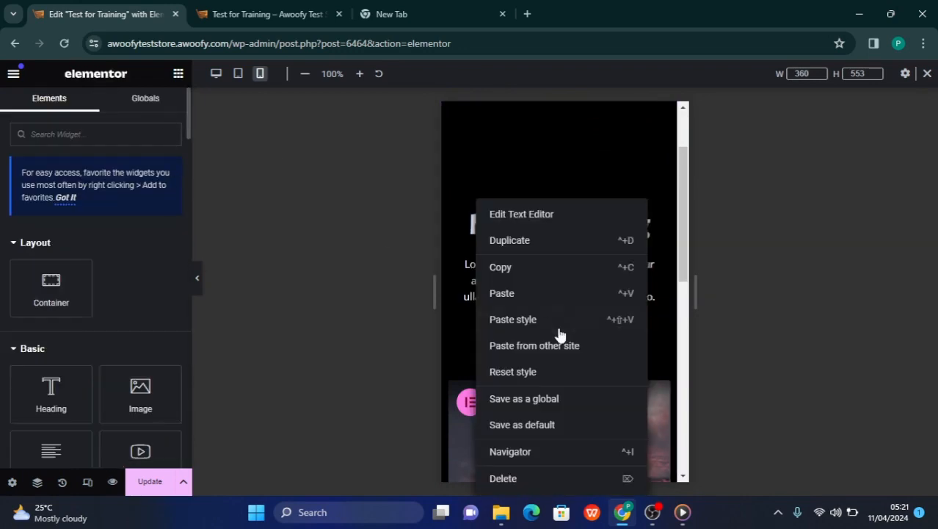
pyautogui.click(413, 214)
pyautogui.scroll(-1, 585, 263)
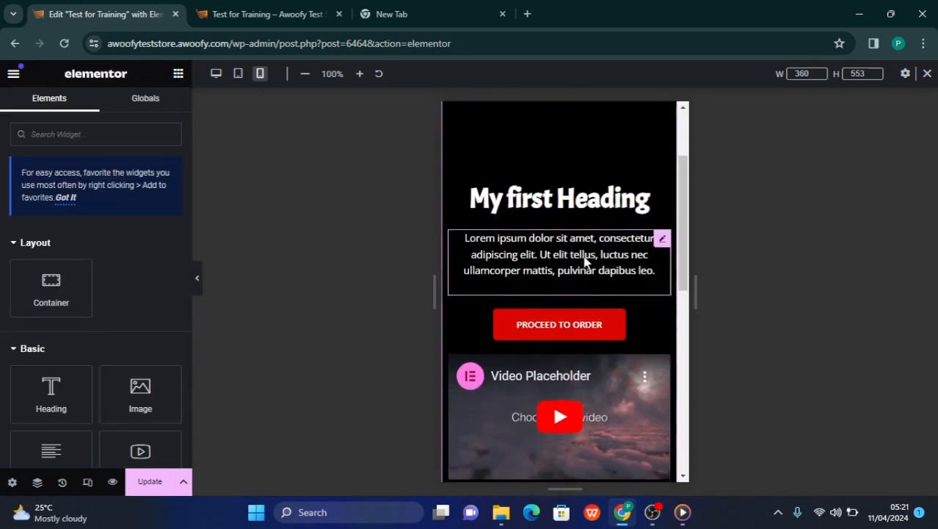
pyautogui.scroll(3, 585, 261)
pyautogui.scroll(-3, 586, 262)
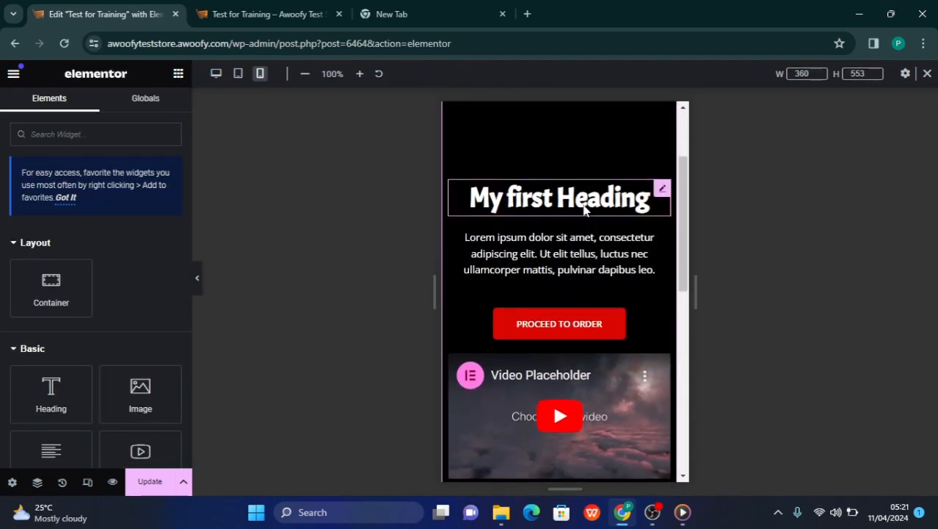
pyautogui.click(585, 210)
pyautogui.click(570, 291)
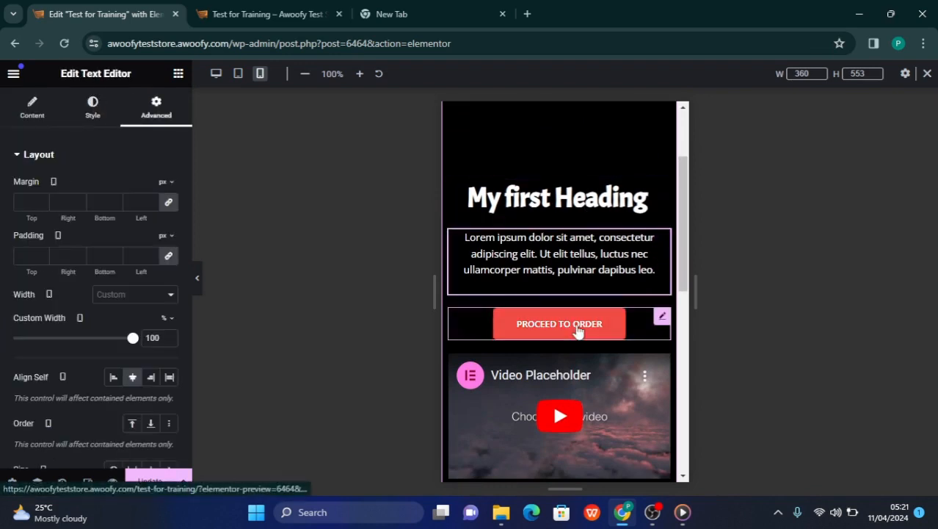
# Check the spacing around the container's heading, paragraph, button and video in the mobile layout, selecting individual elements along the way
pyautogui.click(577, 332)
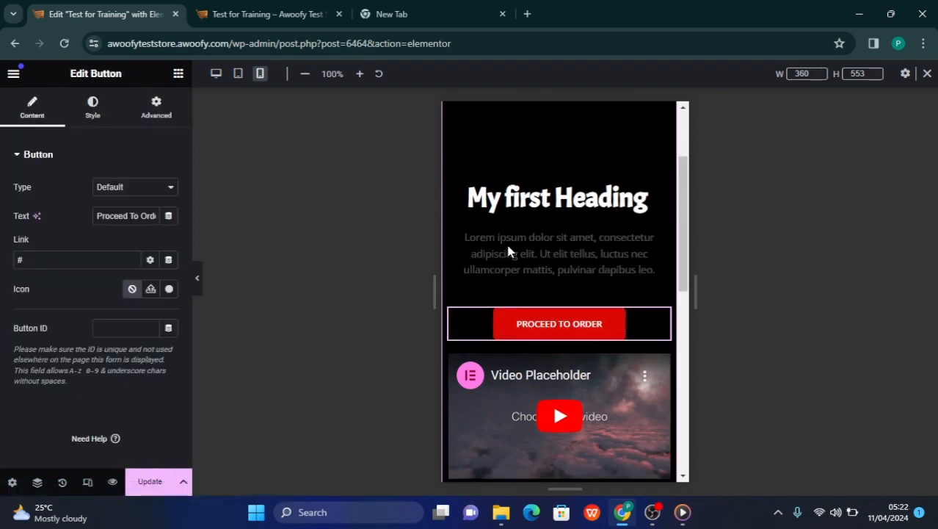
pyautogui.scroll(2, 508, 251)
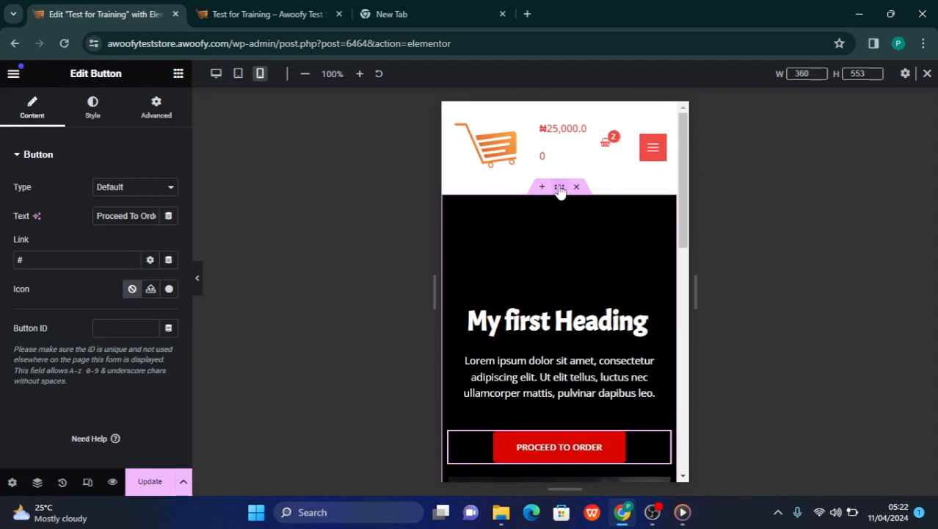
pyautogui.click(560, 188)
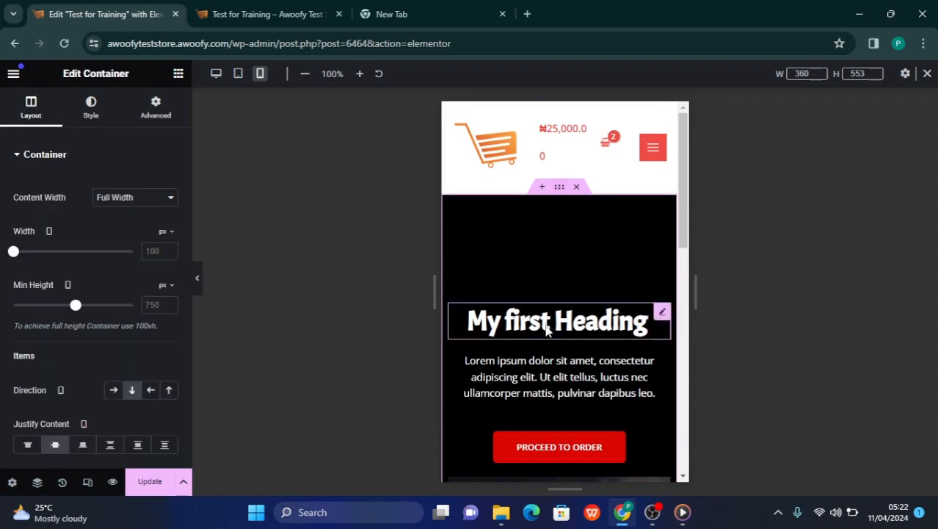
pyautogui.click(547, 330)
pyautogui.click(535, 371)
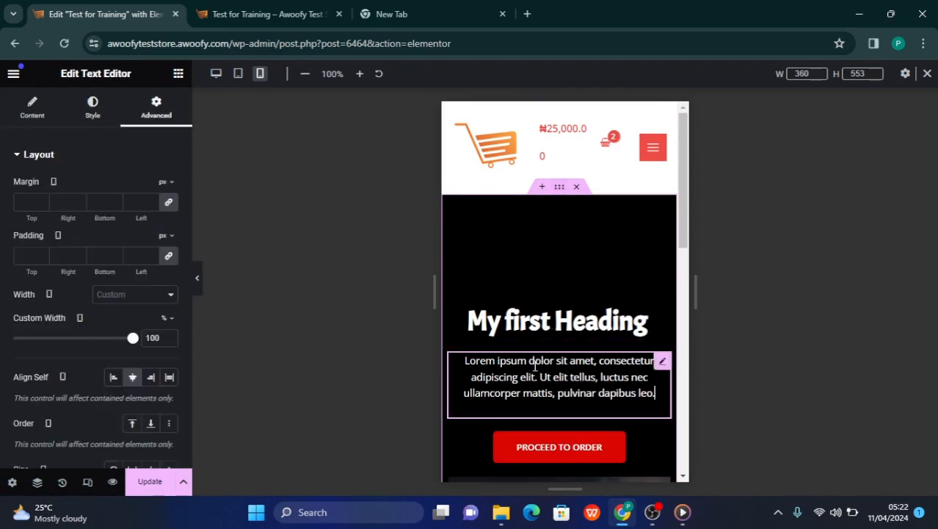
pyautogui.scroll(-3, 609, 446)
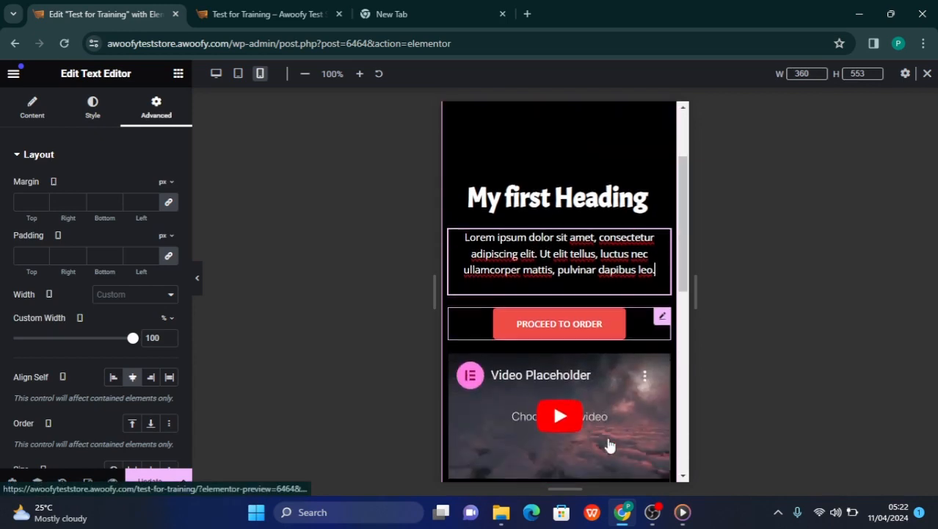
pyautogui.click(605, 408)
pyautogui.scroll(-2, 600, 447)
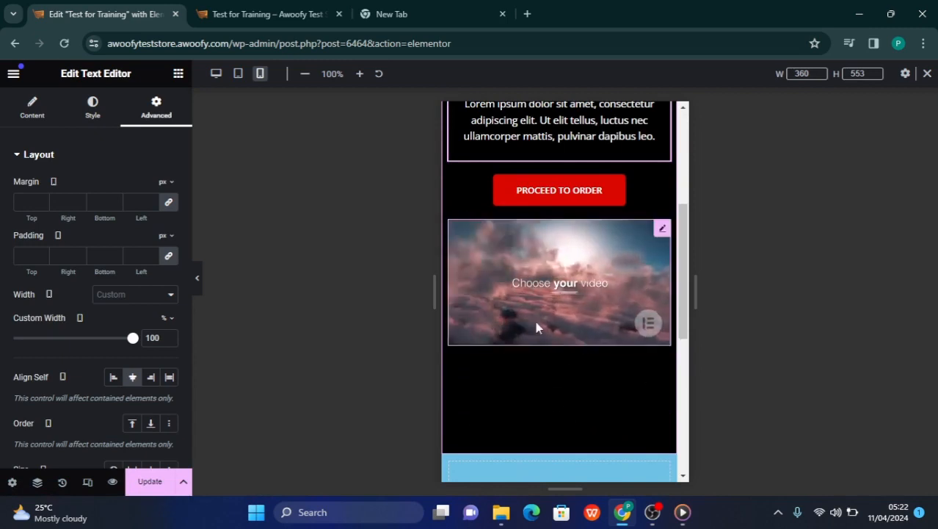
pyautogui.scroll(5, 565, 353)
pyautogui.scroll(-1, 567, 358)
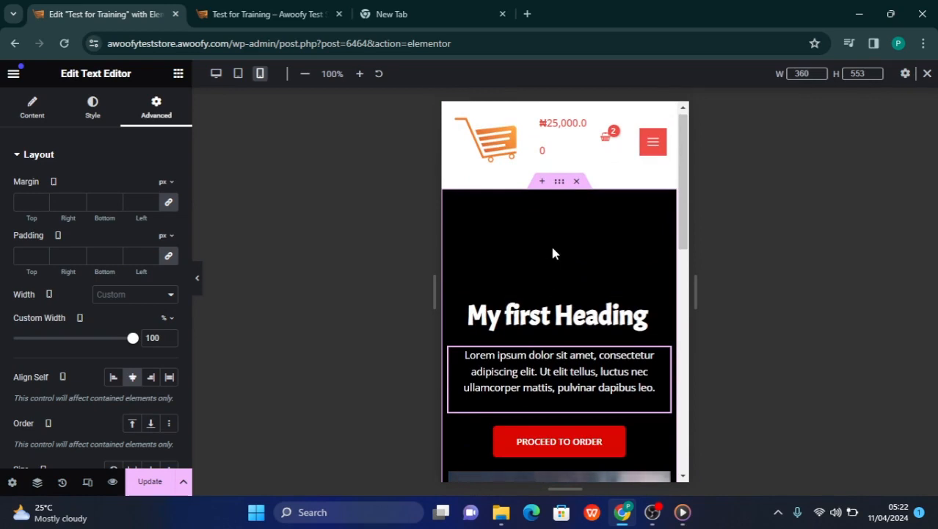
pyautogui.scroll(-5, 551, 279)
pyautogui.scroll(2, 552, 280)
pyautogui.scroll(4, 552, 280)
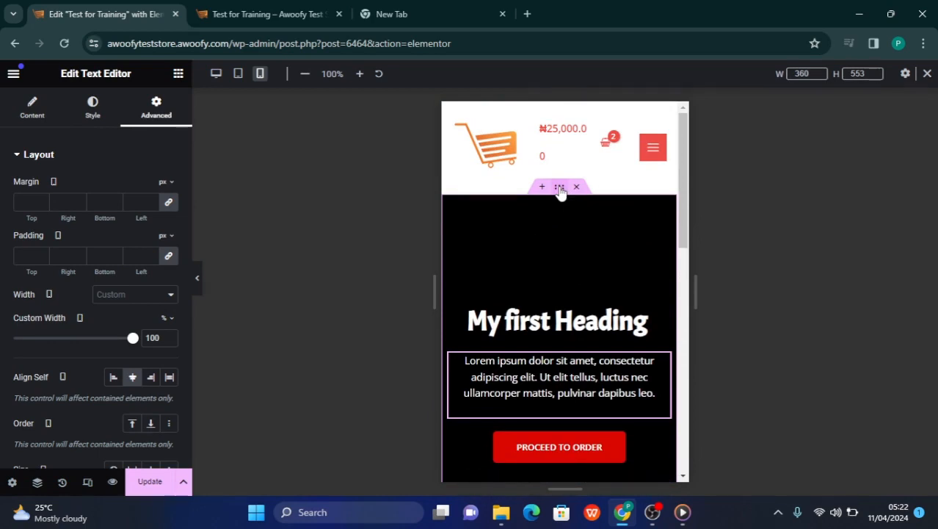
# Set the black container's minimum height to 500 px for the mobile layout and preview it with the editing panel hidden
pyautogui.click(560, 188)
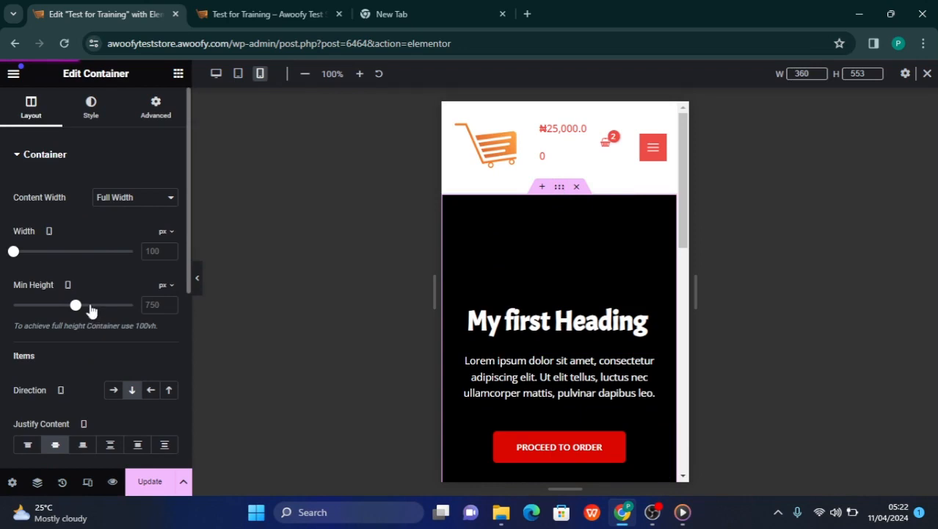
pyautogui.moveTo(81, 310); pyautogui.dragTo(58, 307)
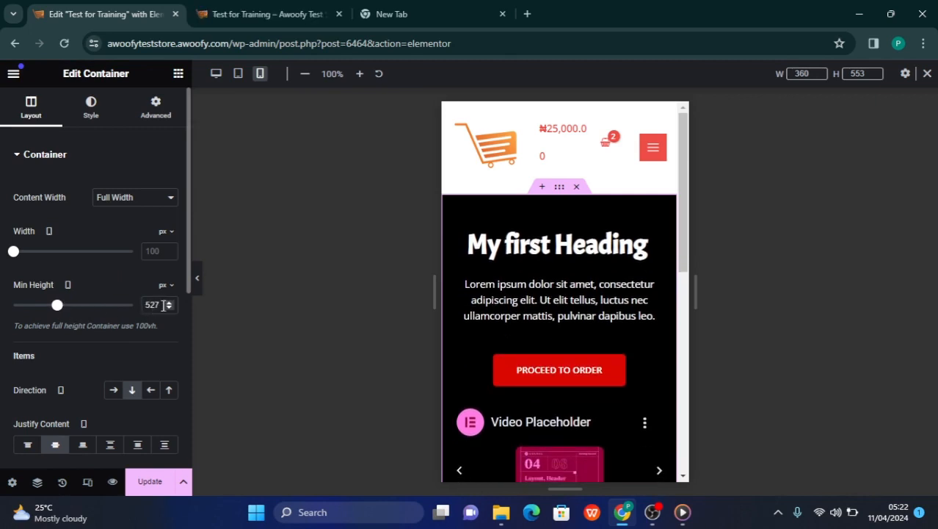
pyautogui.moveTo(161, 305); pyautogui.dragTo(153, 307)
pyautogui.write('00')
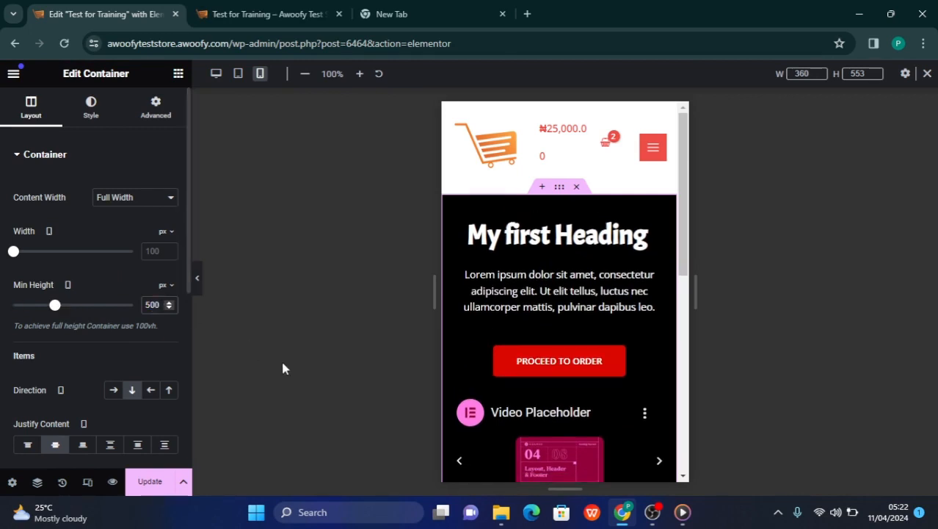
pyautogui.click(198, 280)
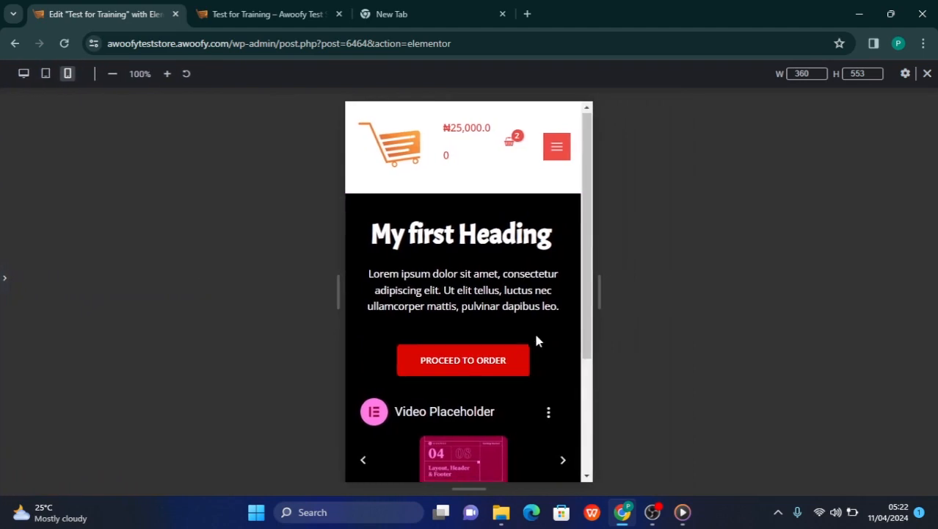
pyautogui.scroll(-3, 536, 339)
pyautogui.scroll(3, 533, 331)
pyautogui.scroll(-1, 534, 330)
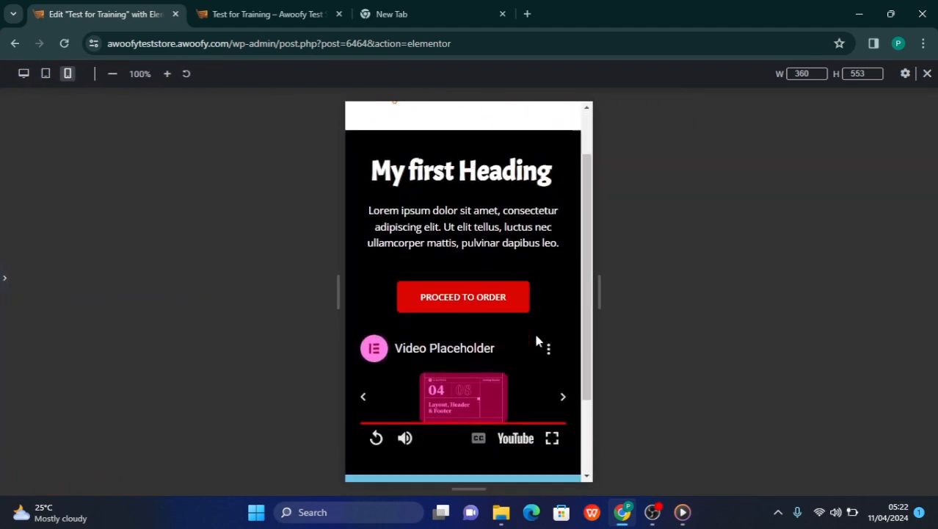
# Unlink the black container's mobile padding values and set its top padding to 100 px
pyautogui.click(2, 283)
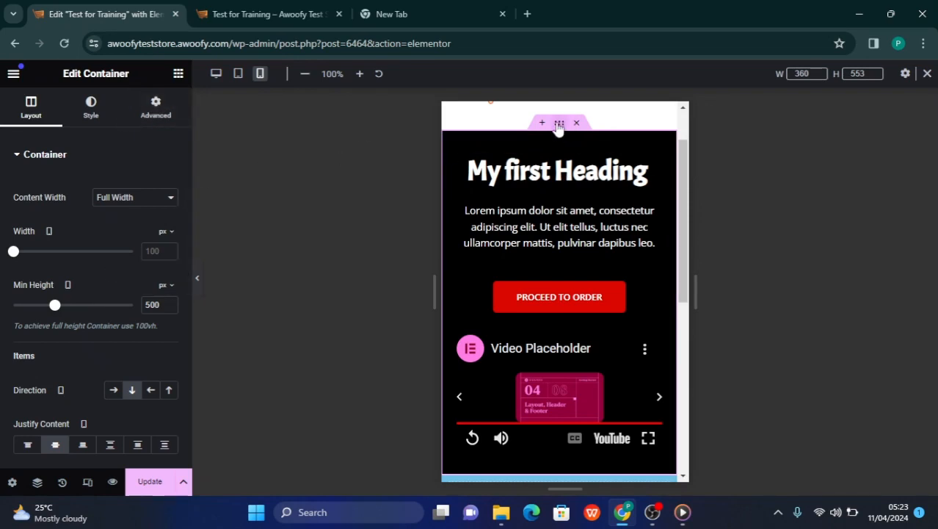
pyautogui.click(156, 116)
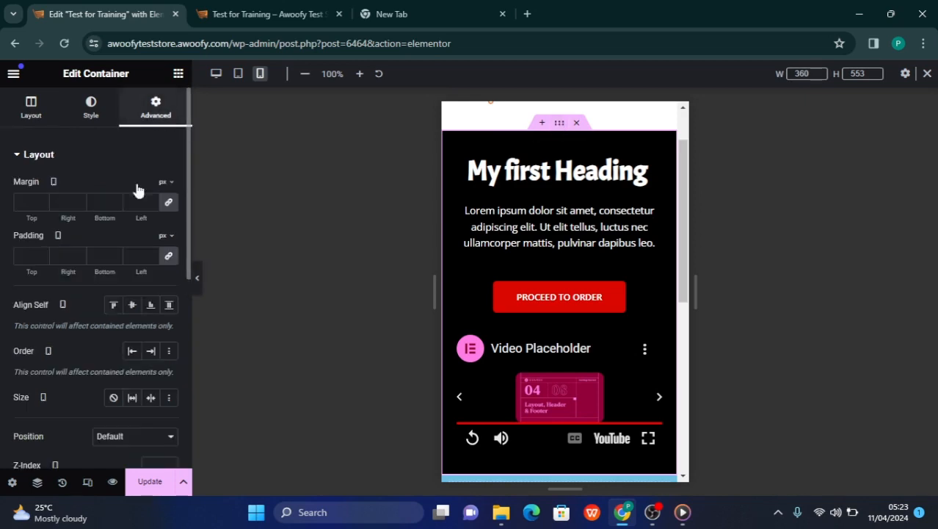
pyautogui.click(21, 261)
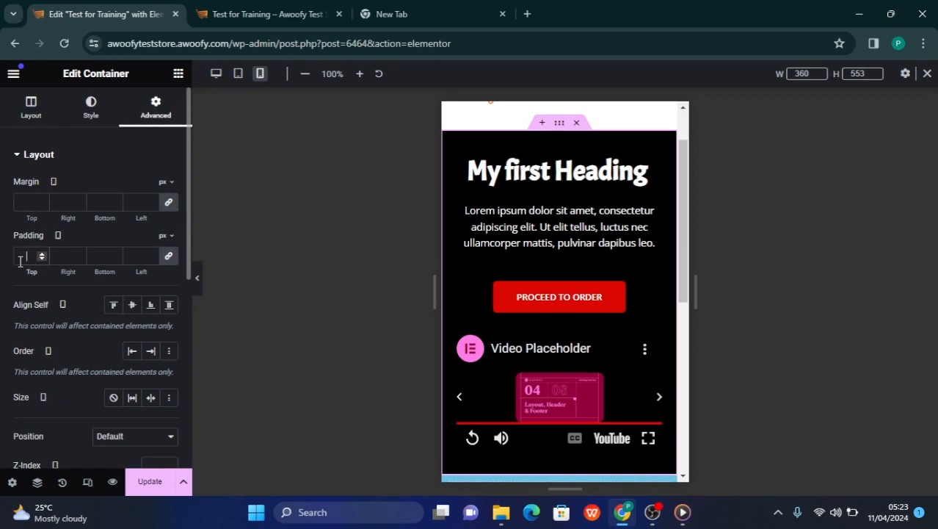
pyautogui.click(168, 258)
pyautogui.click(170, 257)
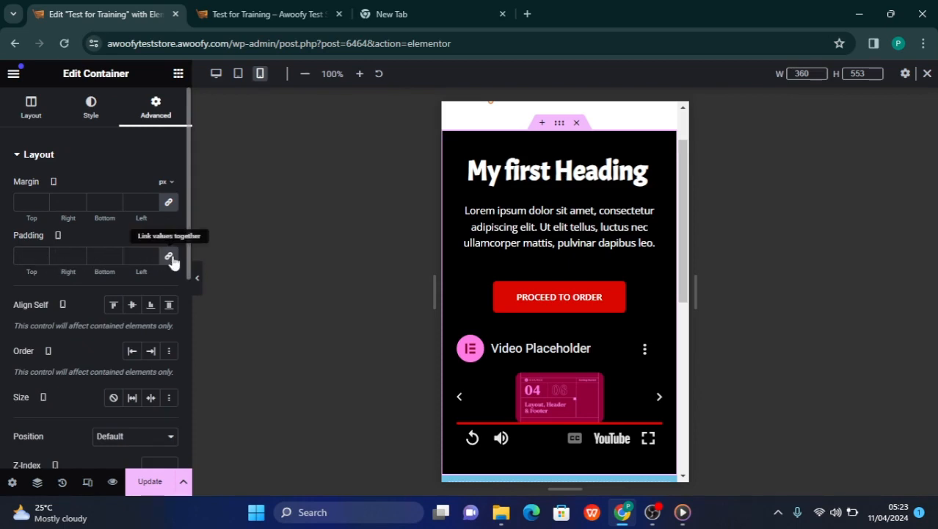
pyautogui.click(21, 257)
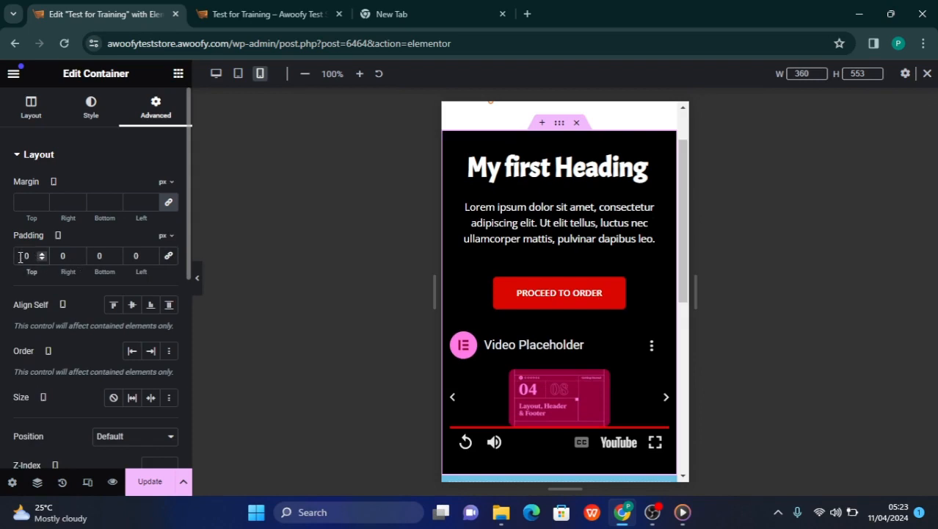
pyautogui.write('1')
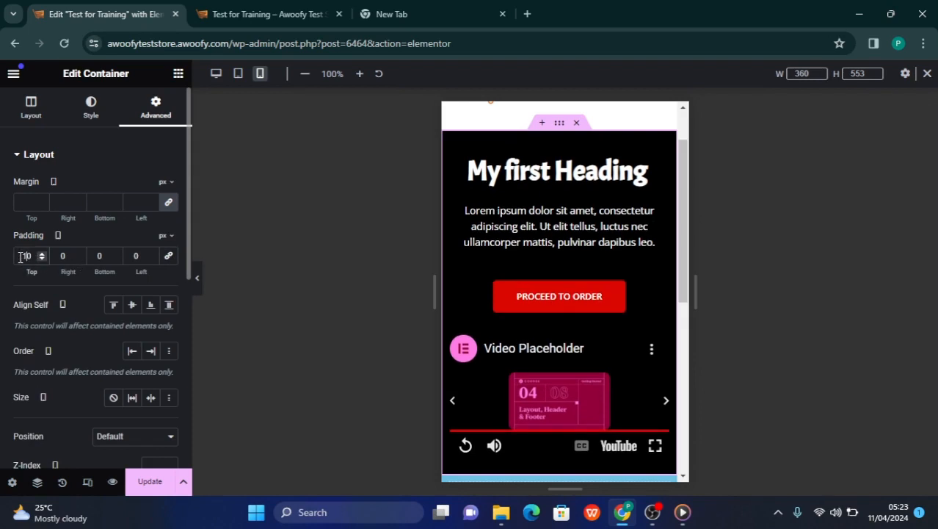
pyautogui.write('0')
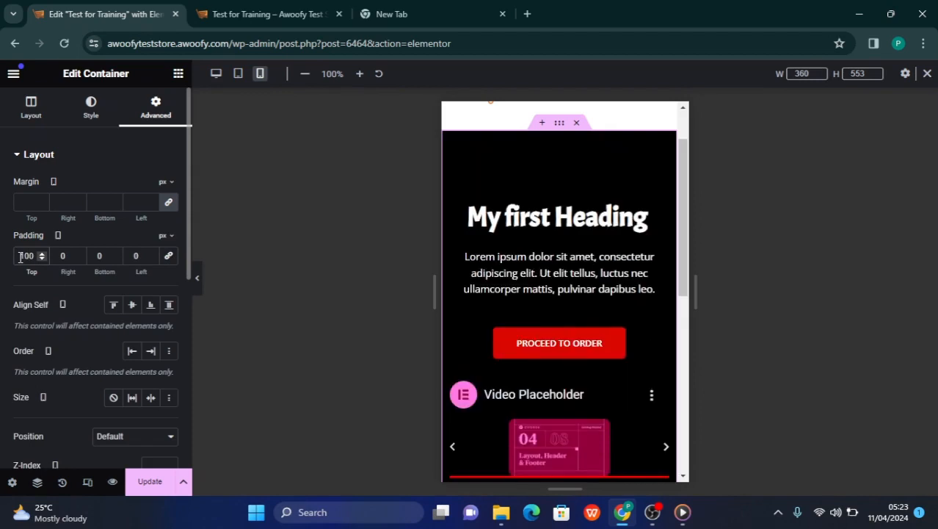
# Set the black container's bottom padding to 50 px for the mobile layout
pyautogui.click(95, 254)
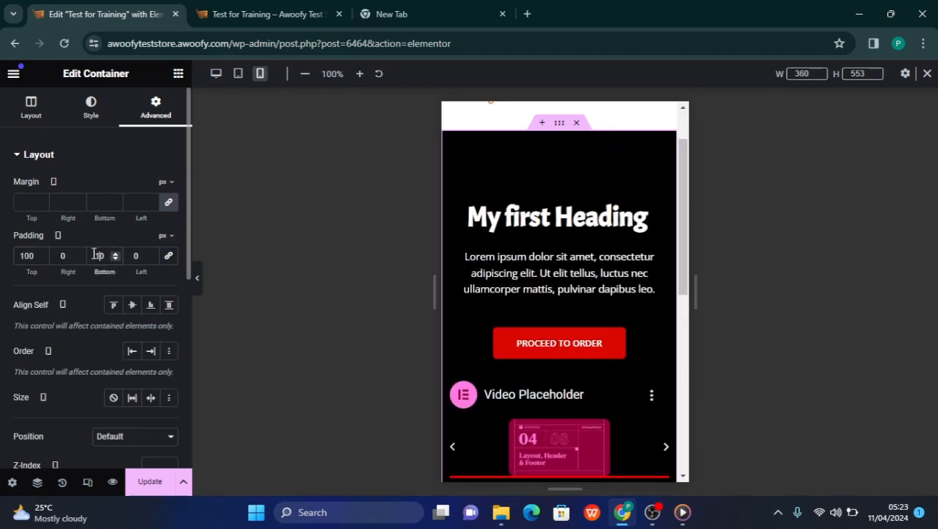
pyautogui.write('0')
pyautogui.press('BackSpace')
pyautogui.press('BackSpace')
pyautogui.write('50')
# Try 50 px as the black container's top padding, and settle on 80 px
pyautogui.click(27, 255)
pyautogui.press('BackSpace')
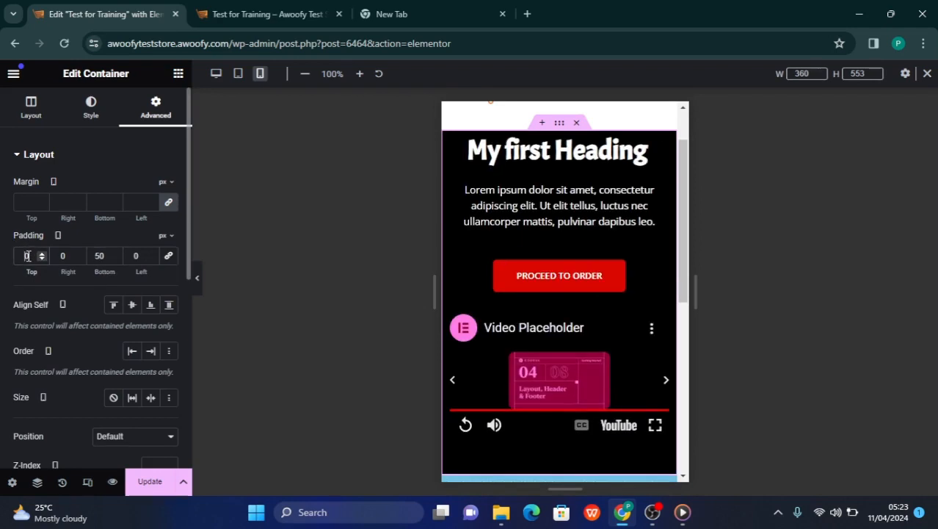
pyautogui.write('50')
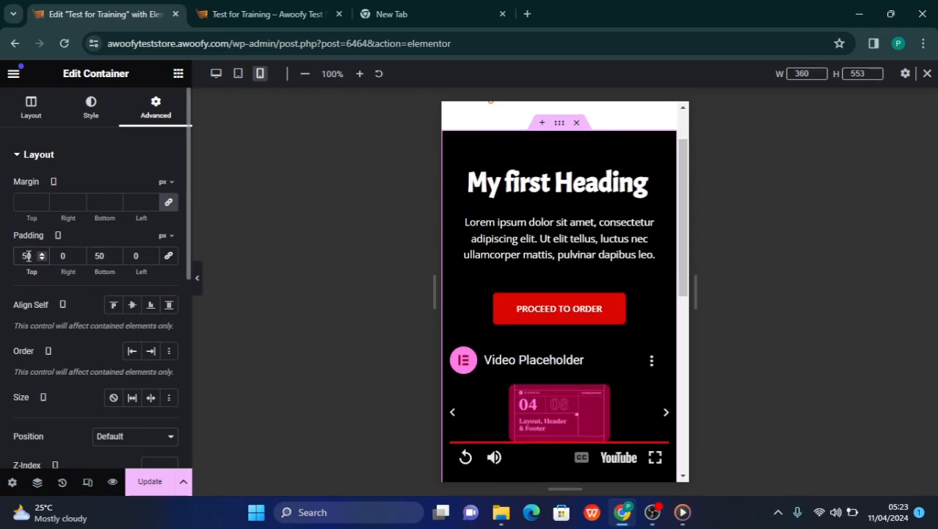
pyautogui.press('BackSpace')
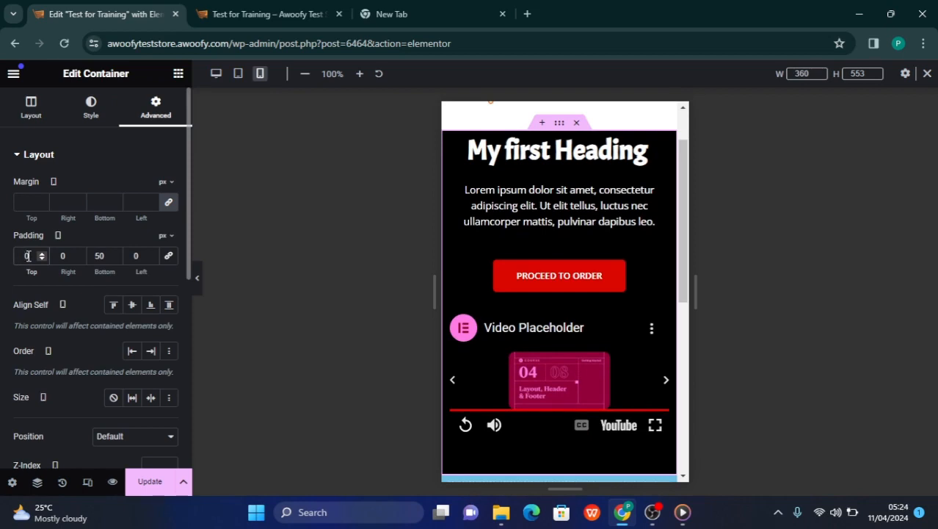
pyautogui.write('8')
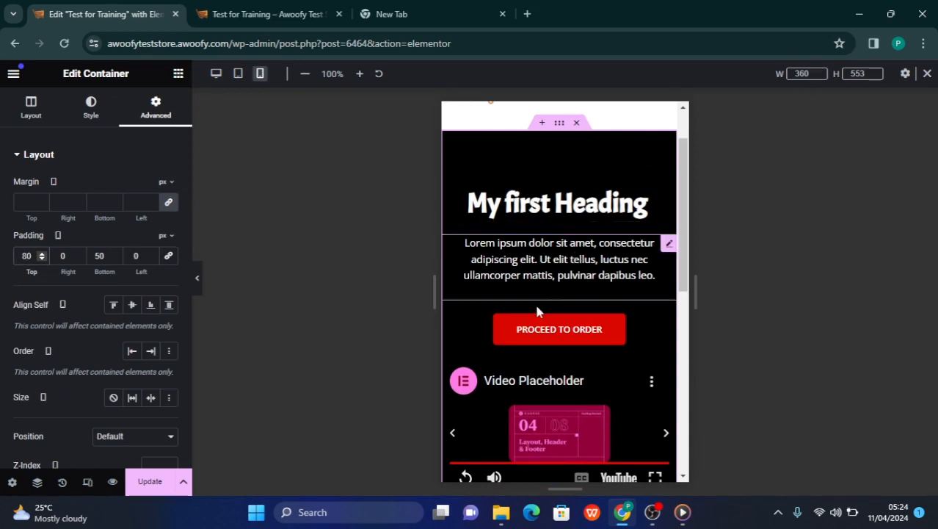
# Examine the padding above the heading and below the video across the black container in the mobile layout
pyautogui.scroll(-2, 536, 304)
pyautogui.scroll(-2, 536, 310)
pyautogui.scroll(2, 534, 303)
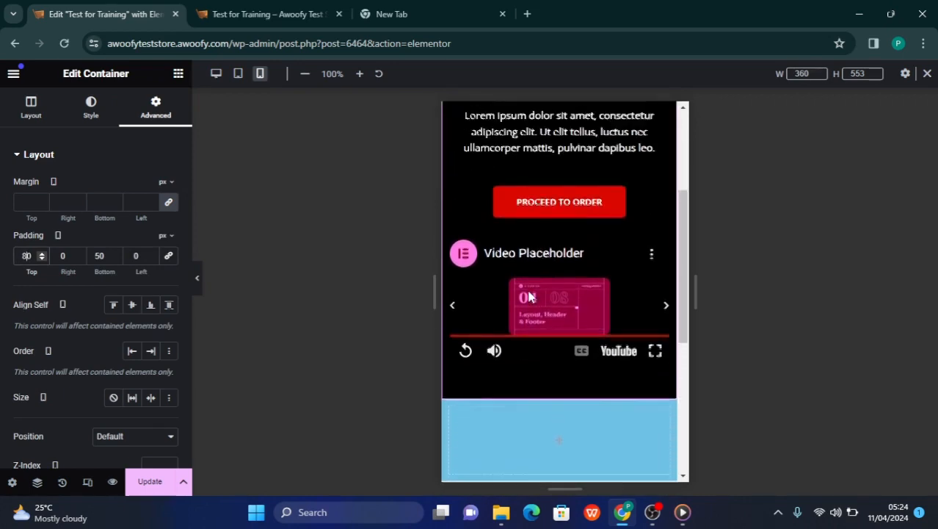
pyautogui.scroll(2, 530, 274)
pyautogui.scroll(-4, 531, 278)
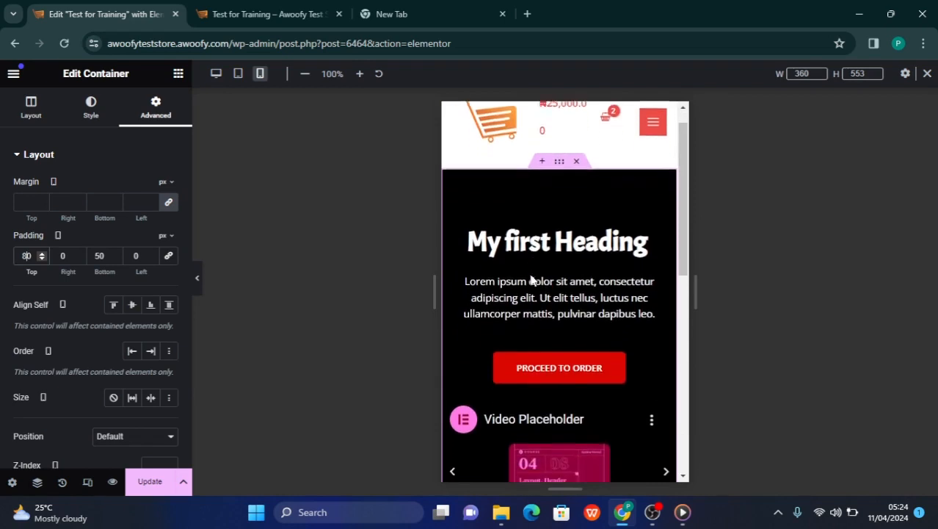
pyautogui.scroll(3, 529, 274)
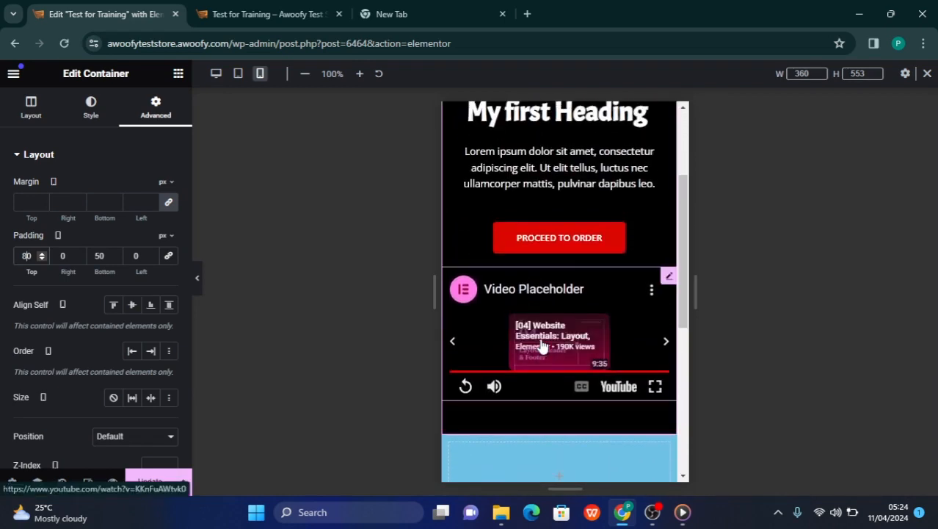
pyautogui.scroll(3, 519, 307)
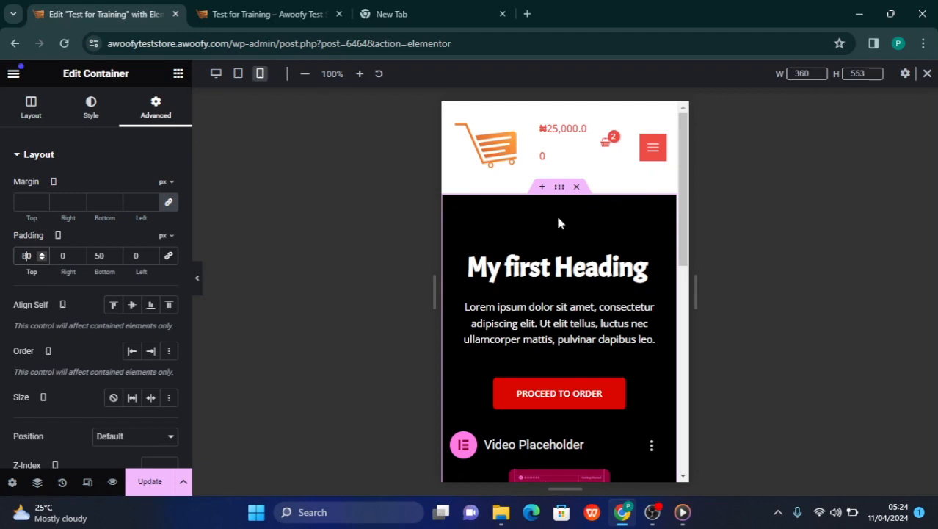
pyautogui.click(22, 203)
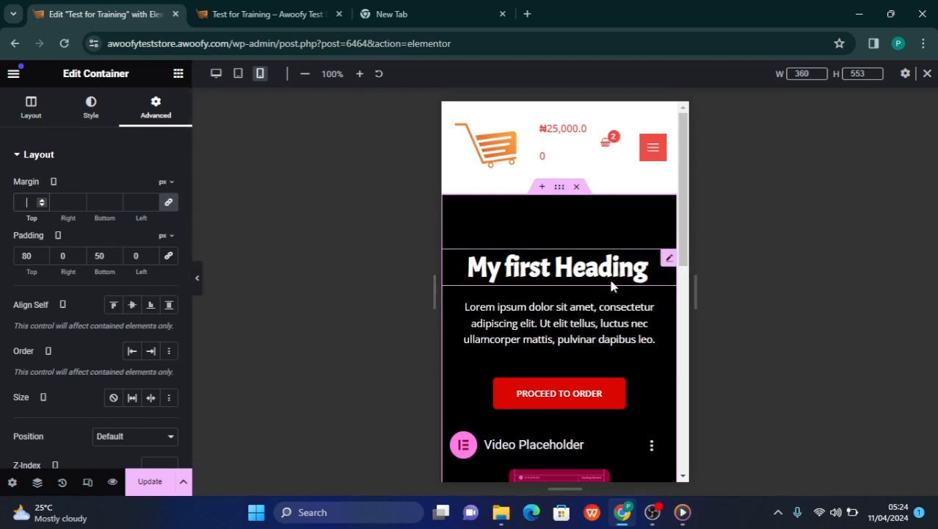
# Set the margin of "My first Heading" to 100 px on all sides for the mobile layout
pyautogui.click(667, 260)
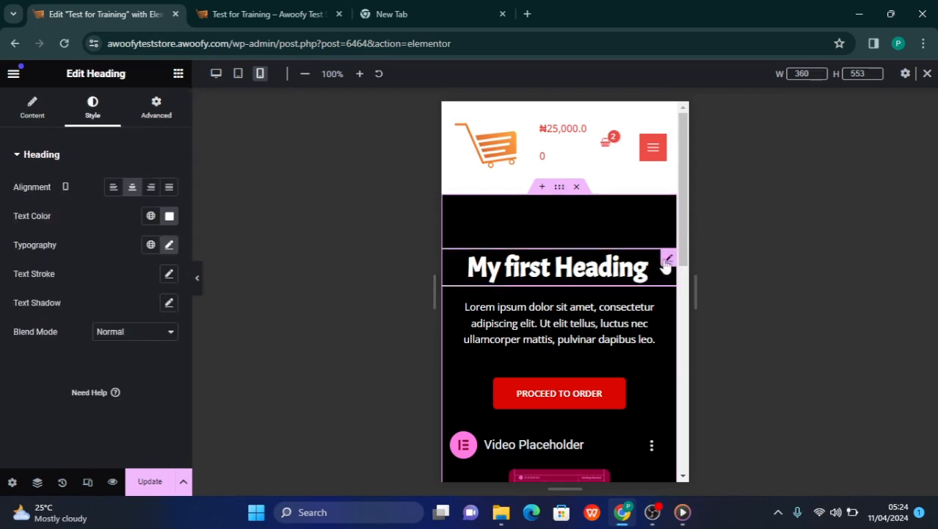
pyautogui.click(158, 108)
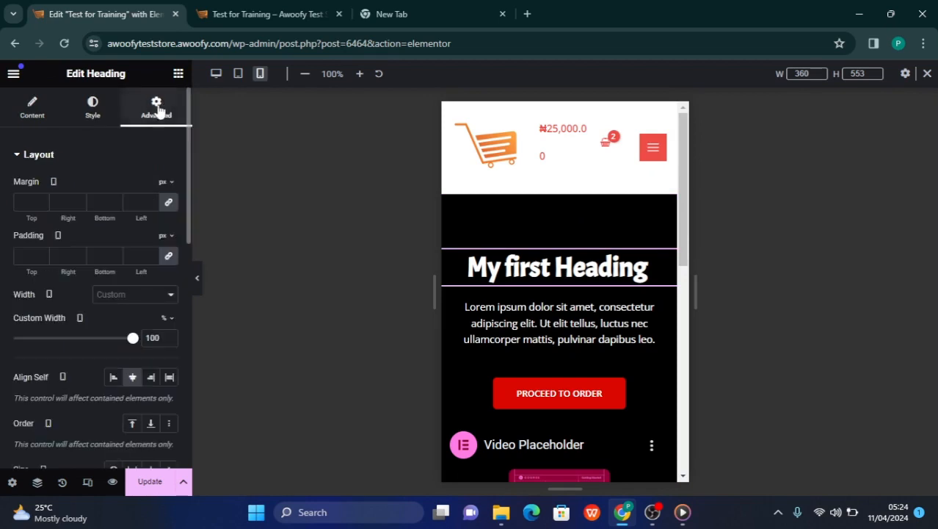
pyautogui.click(27, 206)
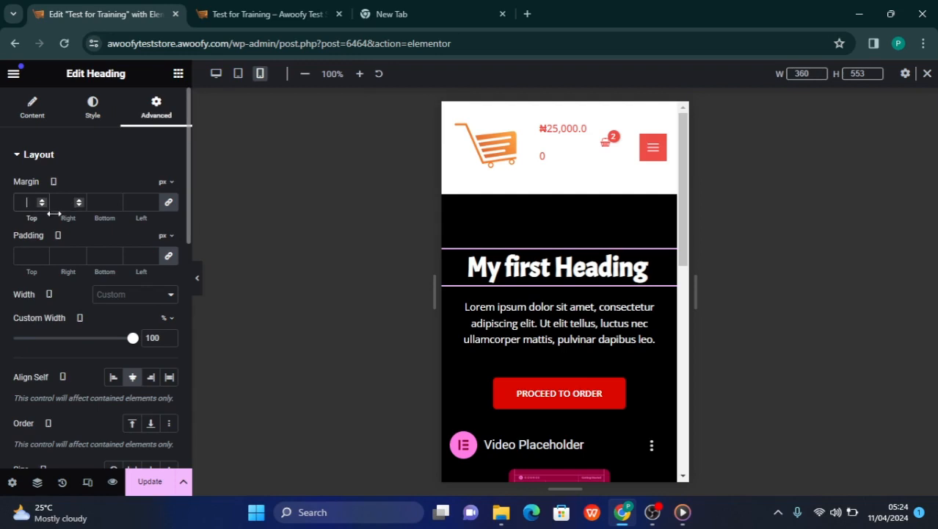
pyautogui.write('1')
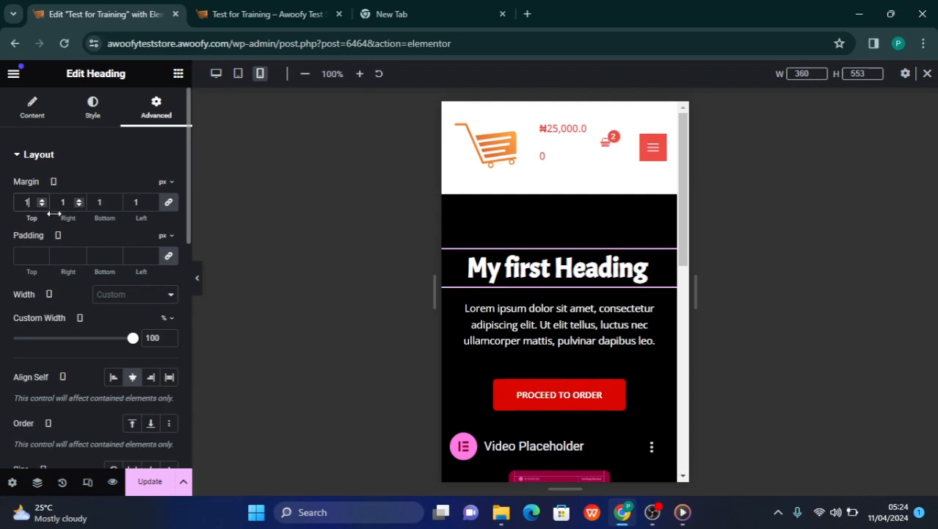
pyautogui.write('0')
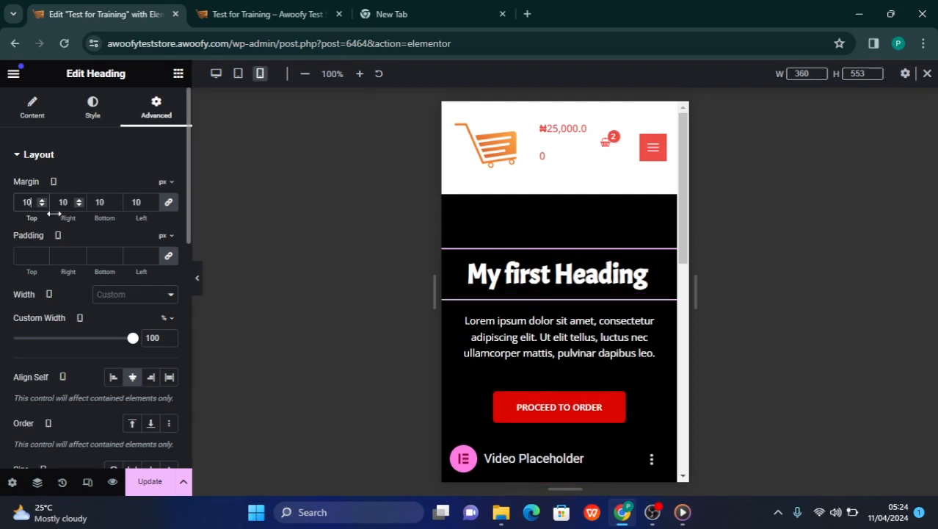
pyautogui.write('0')
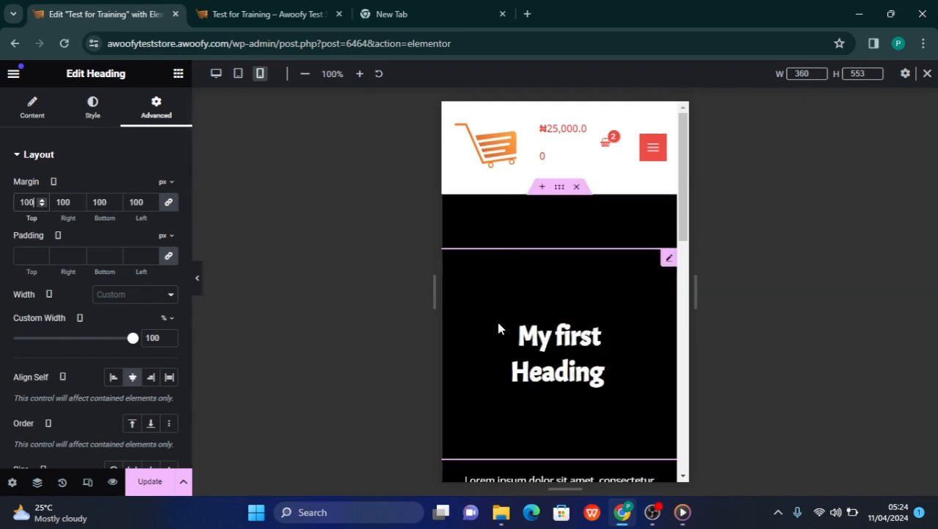
pyautogui.scroll(-1, 576, 356)
pyautogui.scroll(-1, 576, 353)
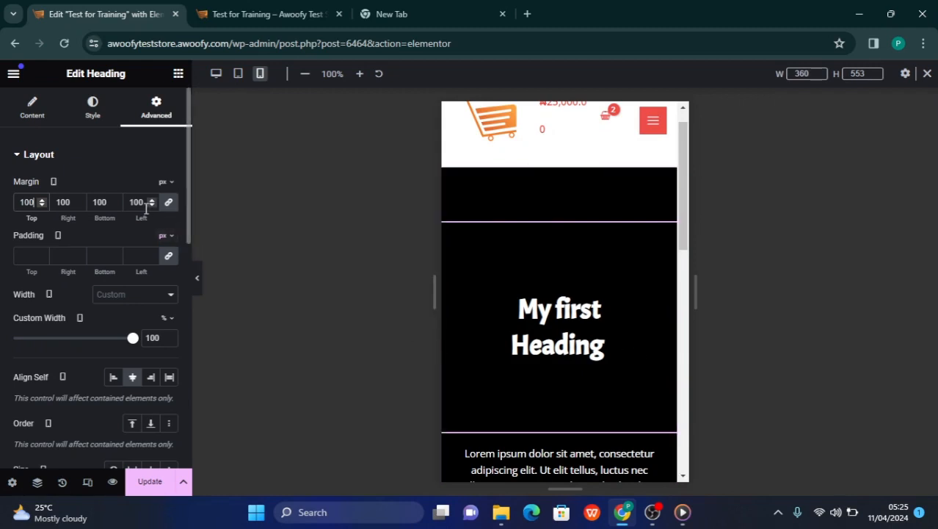
# Set both the margin and the padding of "My first Heading" to 50 px on all sides
pyautogui.click(21, 257)
pyautogui.moveTo(34, 202); pyautogui.dragTo(0, 208)
pyautogui.write('50')
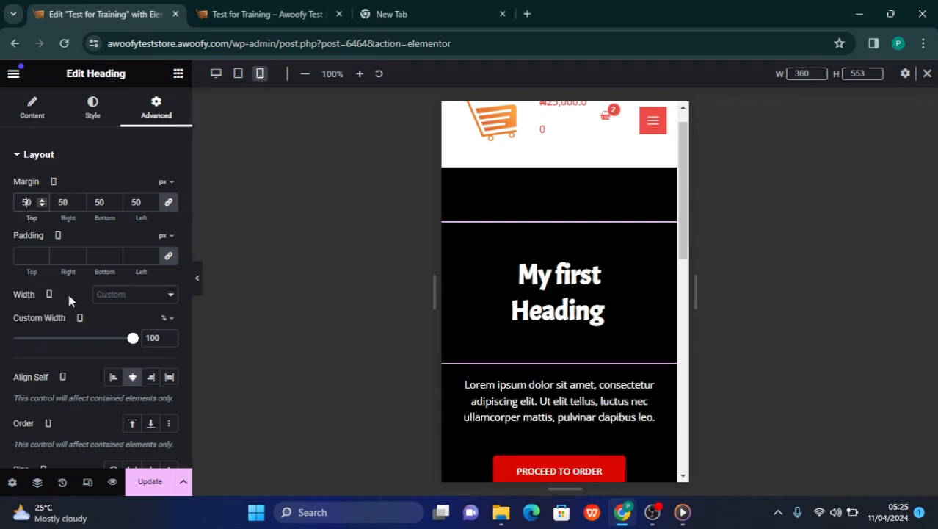
pyautogui.click(23, 255)
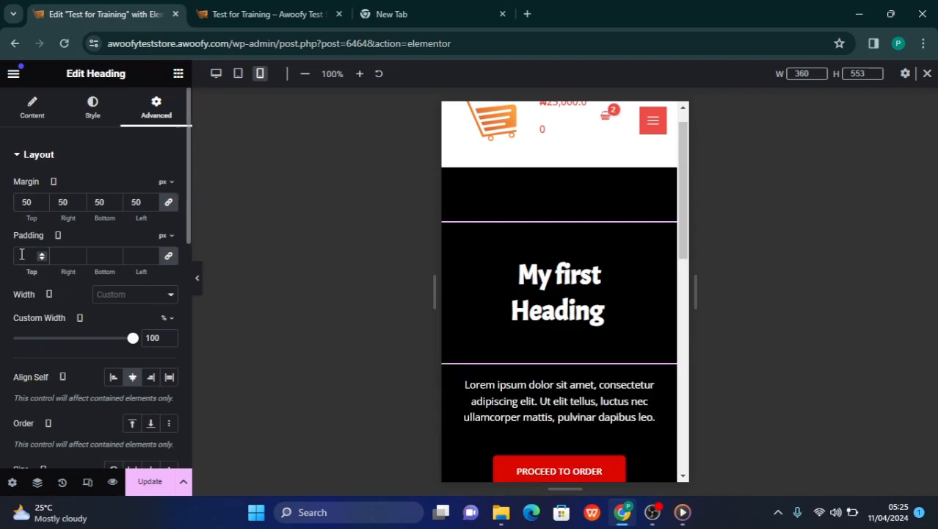
pyautogui.write('50')
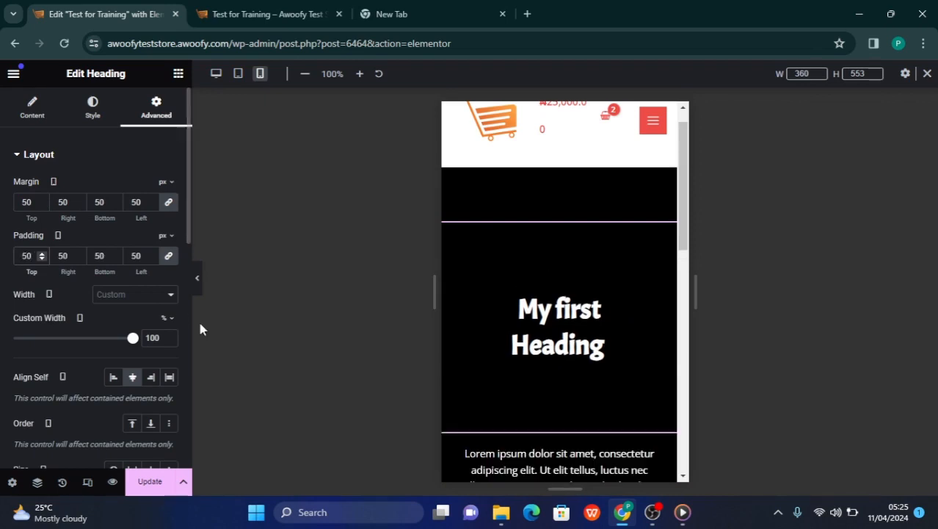
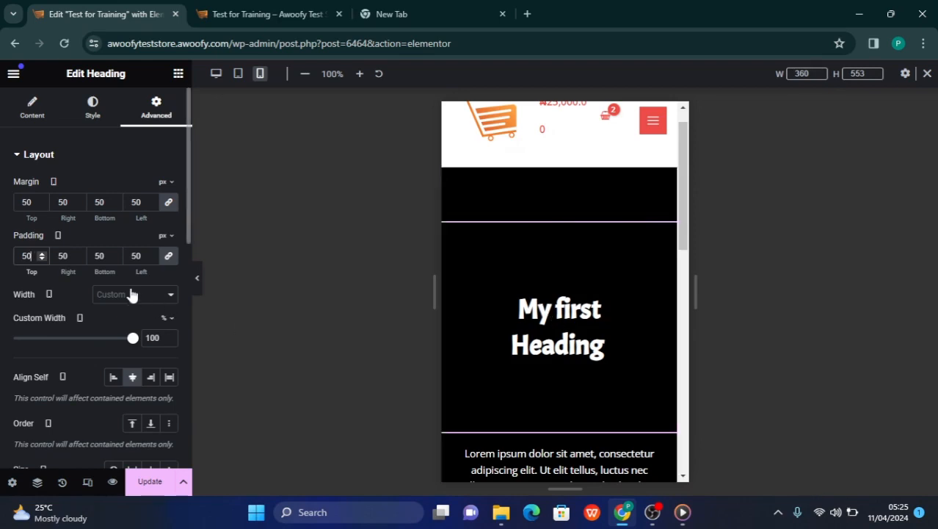
# Clear all the padding and margin values of "My first Heading" for the mobile layout
pyautogui.press('BackSpace')
pyautogui.press('BackSpace')
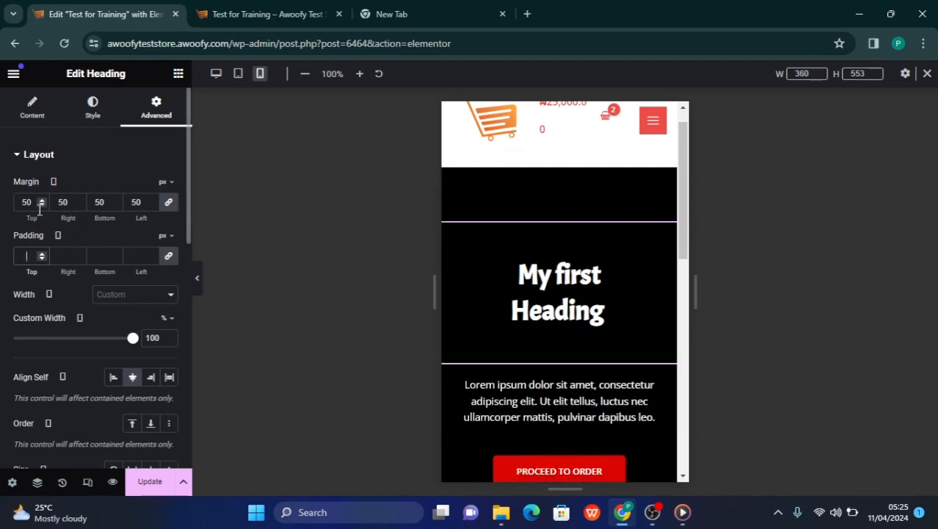
pyautogui.click(36, 207)
pyautogui.press('BackSpace')
pyautogui.press('BackSpace')
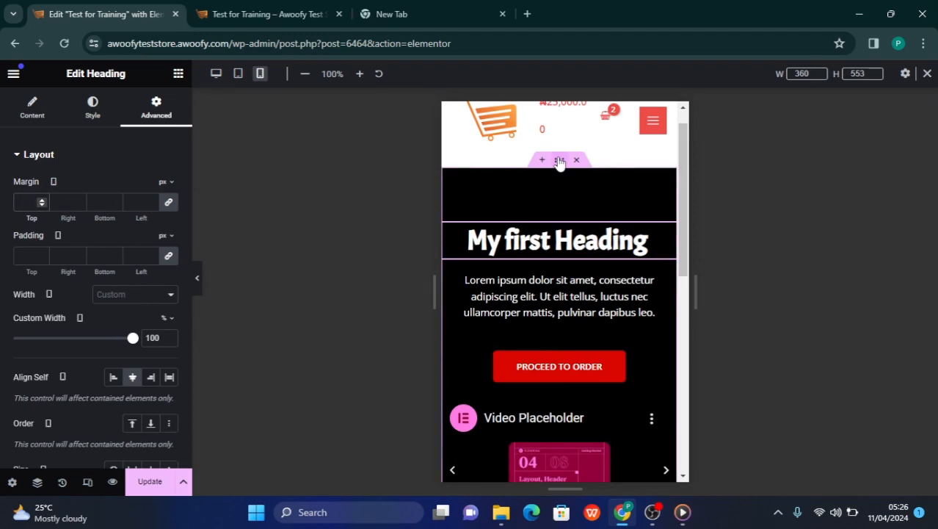
# Try a 100 px margin on all sides of the black container and check the spacing around it
pyautogui.click(560, 162)
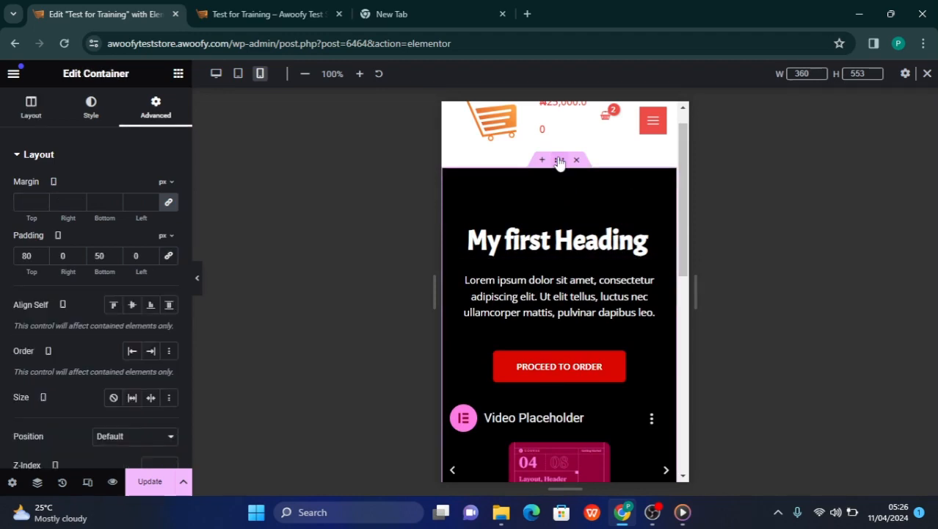
pyautogui.click(25, 203)
pyautogui.write('1')
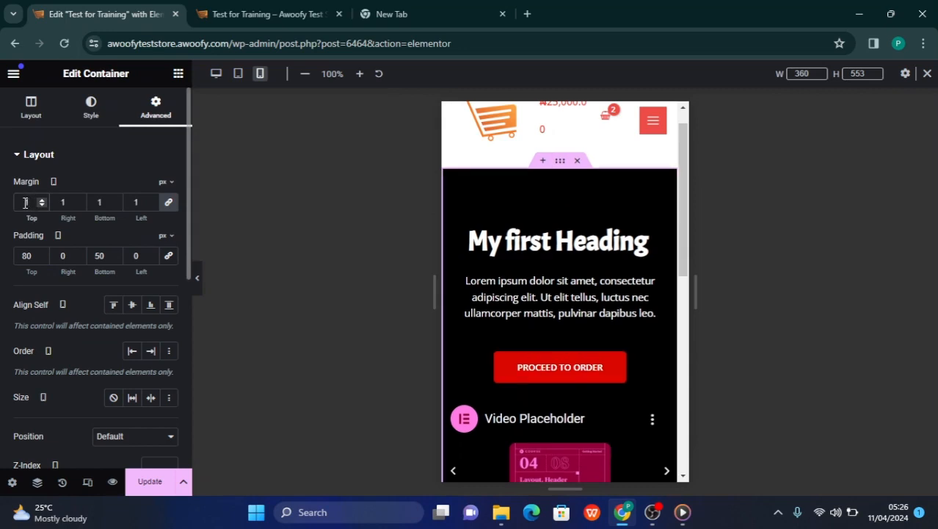
pyautogui.write('0')
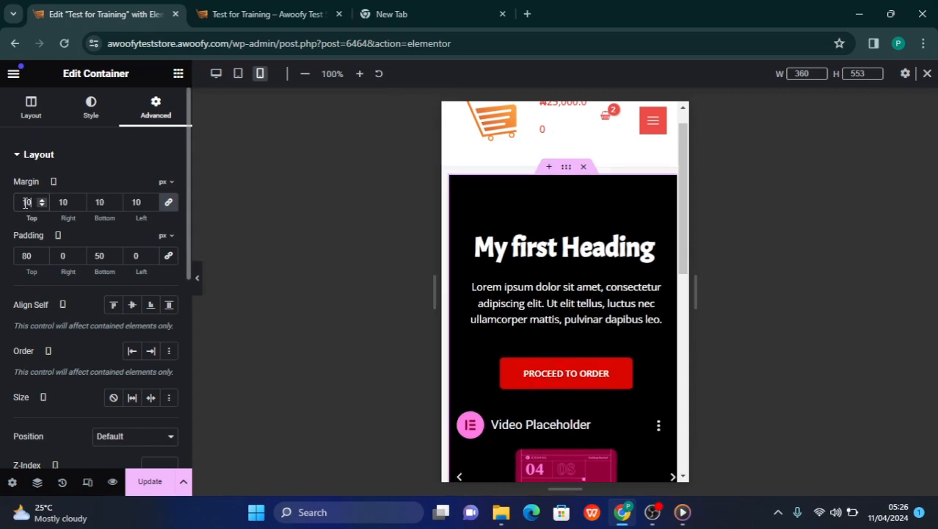
pyautogui.write('0')
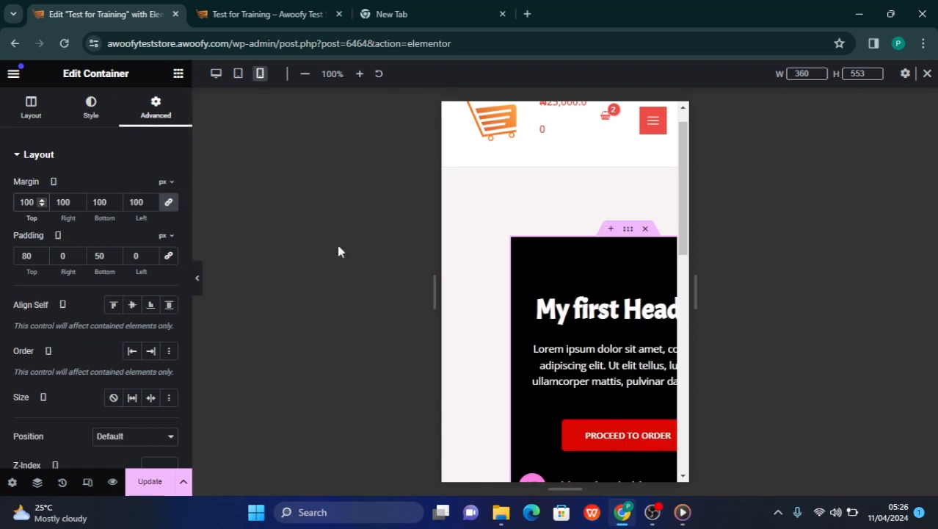
pyautogui.scroll(-6, 547, 337)
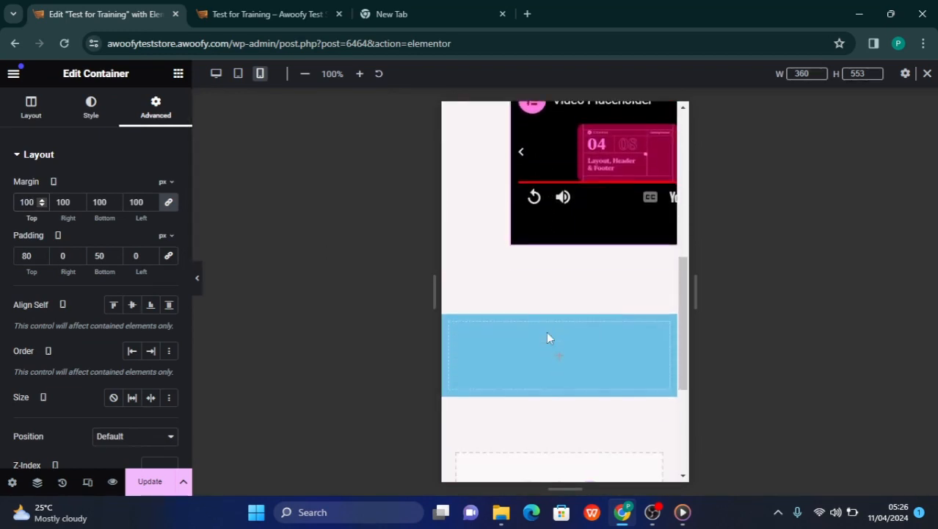
pyautogui.scroll(4, 547, 338)
pyautogui.scroll(3, 547, 338)
pyautogui.scroll(-6, 547, 338)
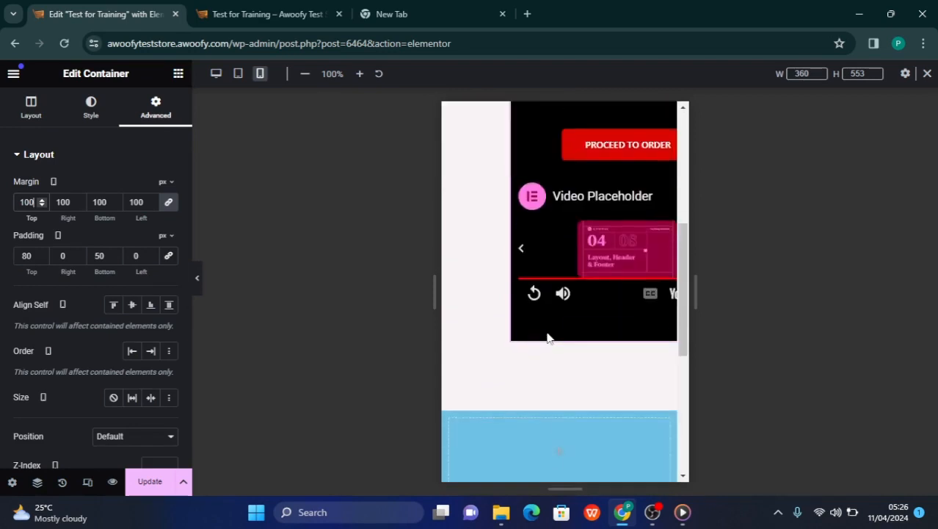
pyautogui.scroll(3, 547, 338)
pyautogui.scroll(3, 547, 338)
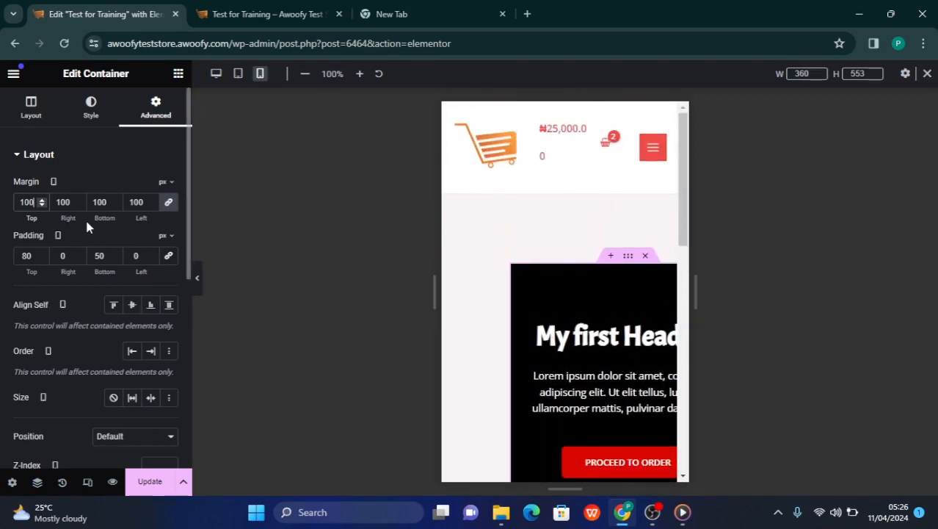
# Reduce the black container's margin to 10 px on all sides and check its edges
pyautogui.press('BackSpace')
pyautogui.press('BackSpace')
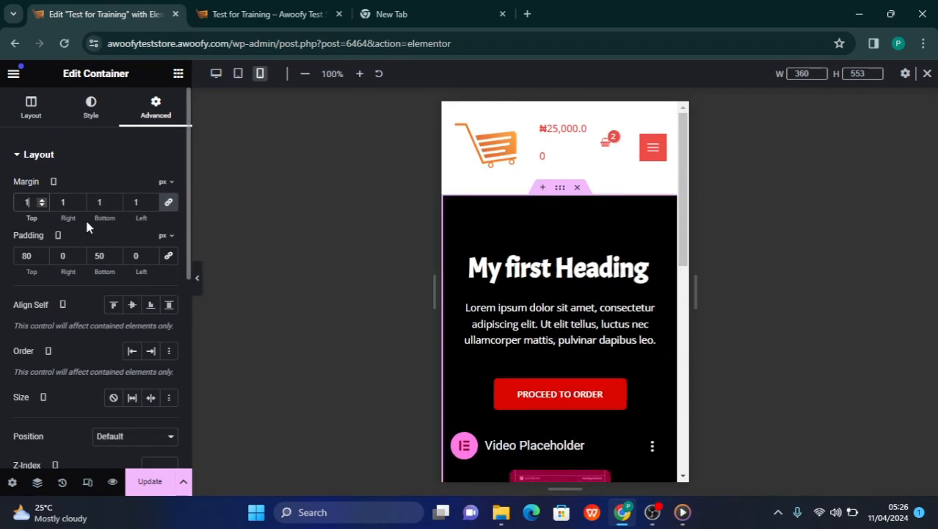
pyautogui.write('0')
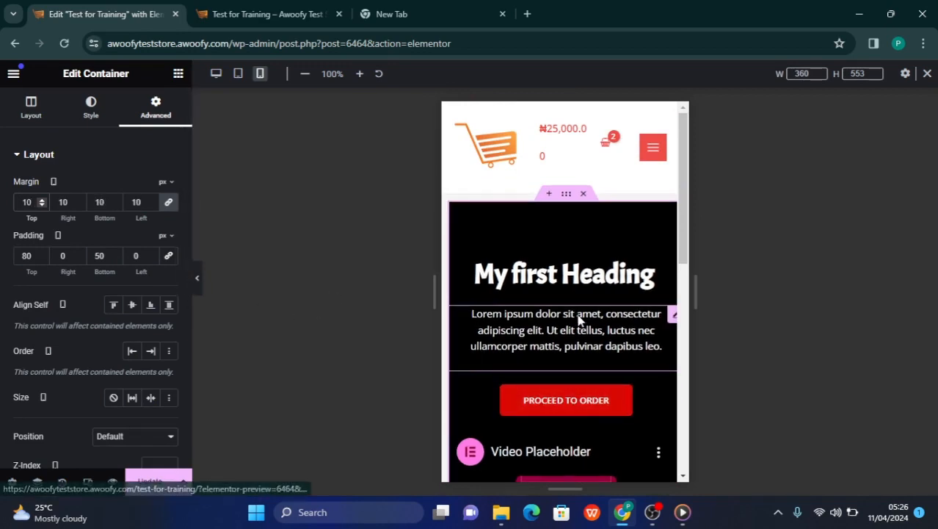
pyautogui.scroll(-1, 580, 321)
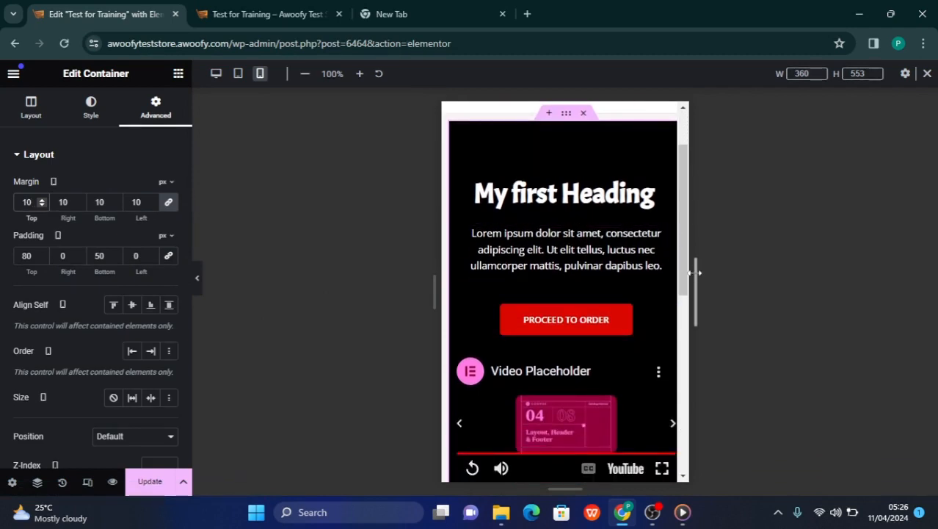
# Resize the mobile preview to a width of 442 px, and narrow it to 394 px
pyautogui.moveTo(695, 272); pyautogui.dragTo(752, 312)
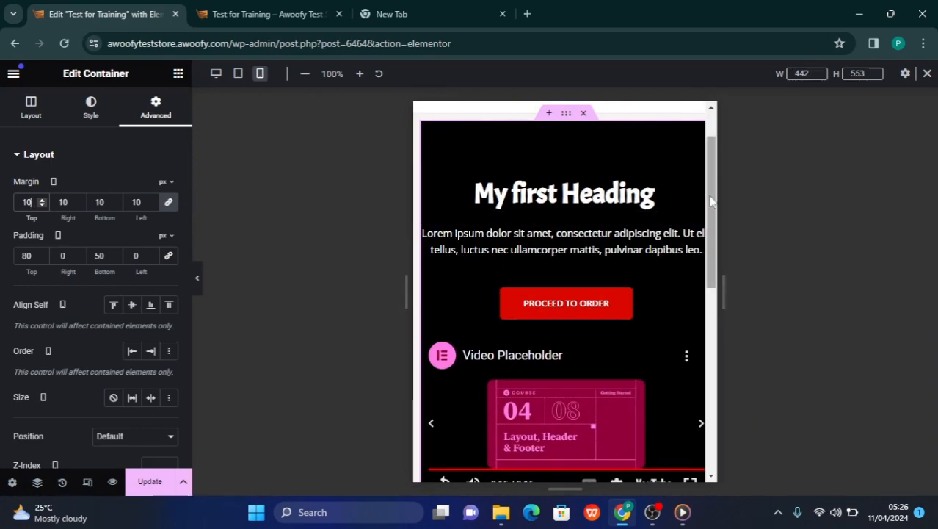
pyautogui.moveTo(716, 204); pyautogui.dragTo(683, 209)
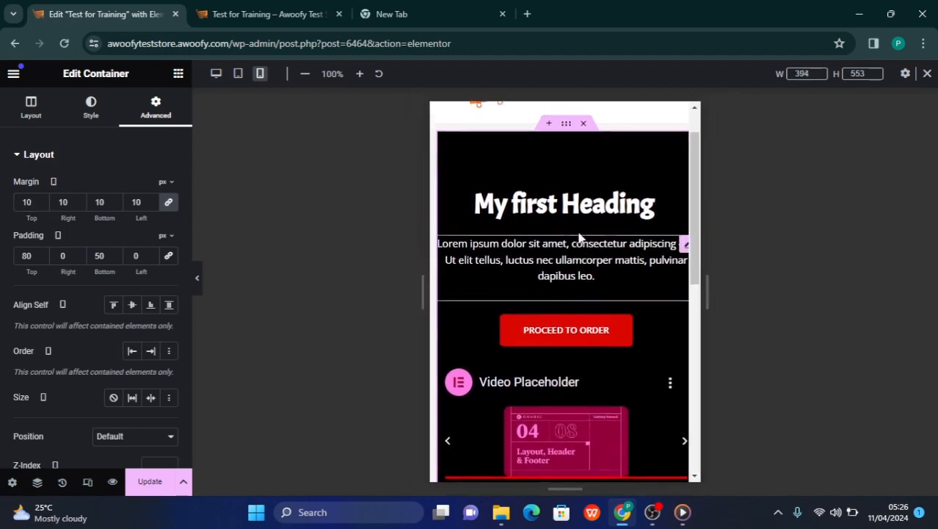
pyautogui.scroll(2, 580, 237)
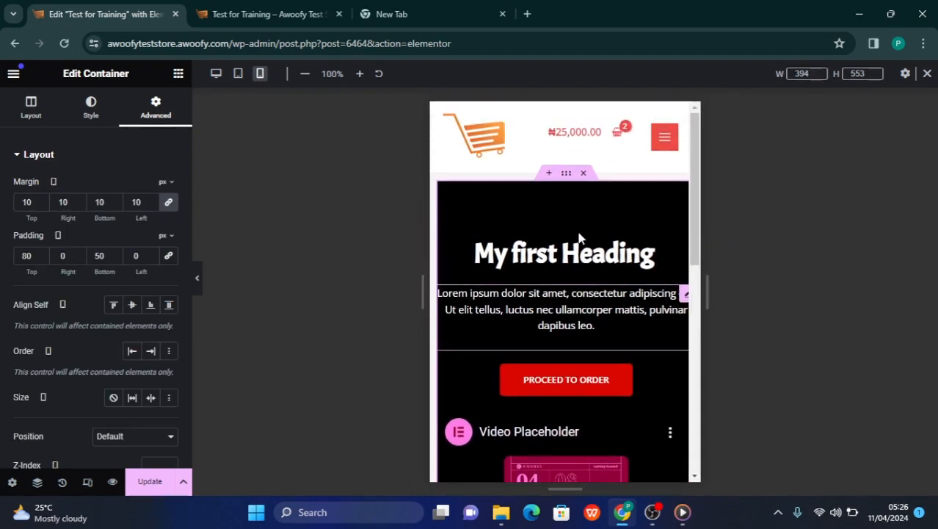
# Try 30 px as the black container's margin, and settle on 0 px on all sides
pyautogui.doubleClick(32, 208)
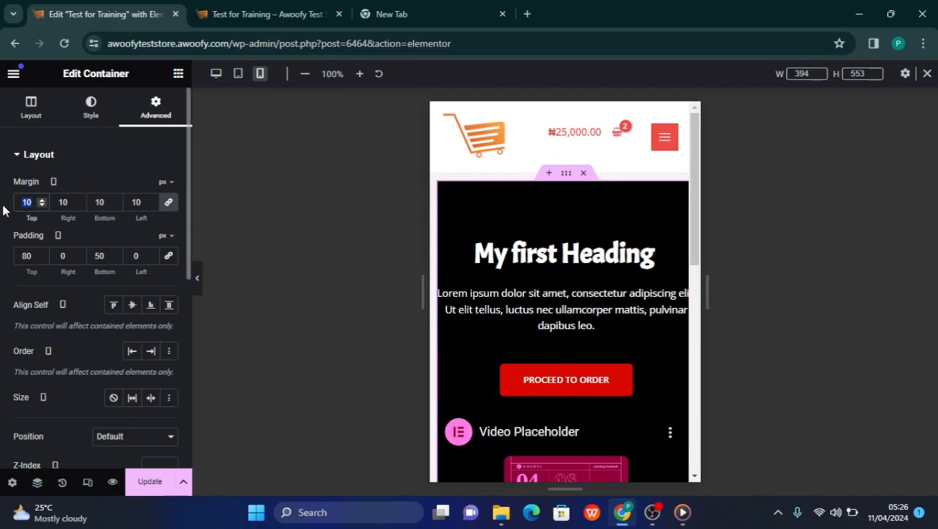
pyautogui.write('30')
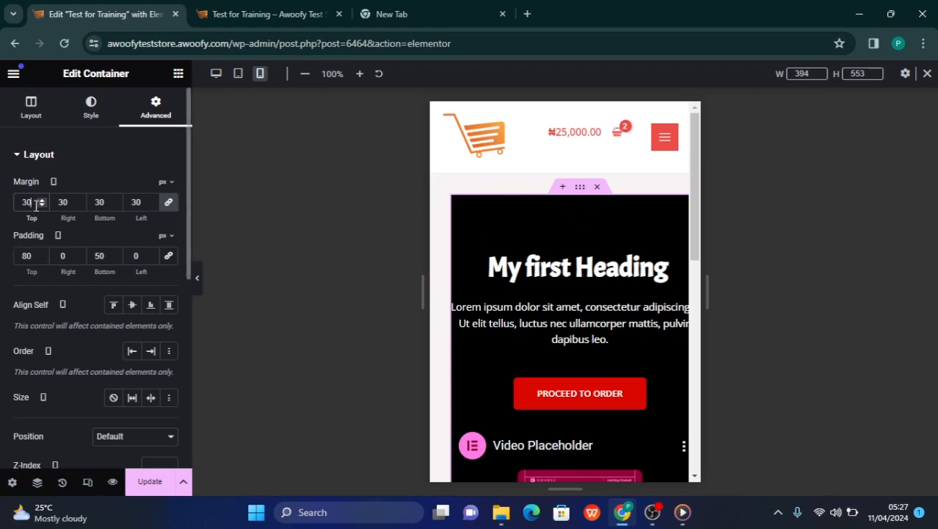
pyautogui.moveTo(35, 206); pyautogui.dragTo(2, 210)
pyautogui.write('0')
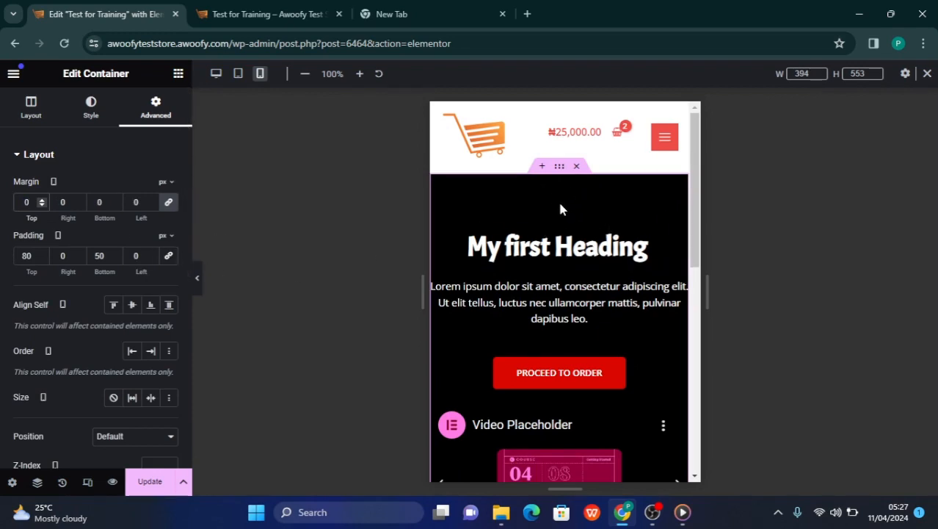
pyautogui.scroll(-3, 558, 220)
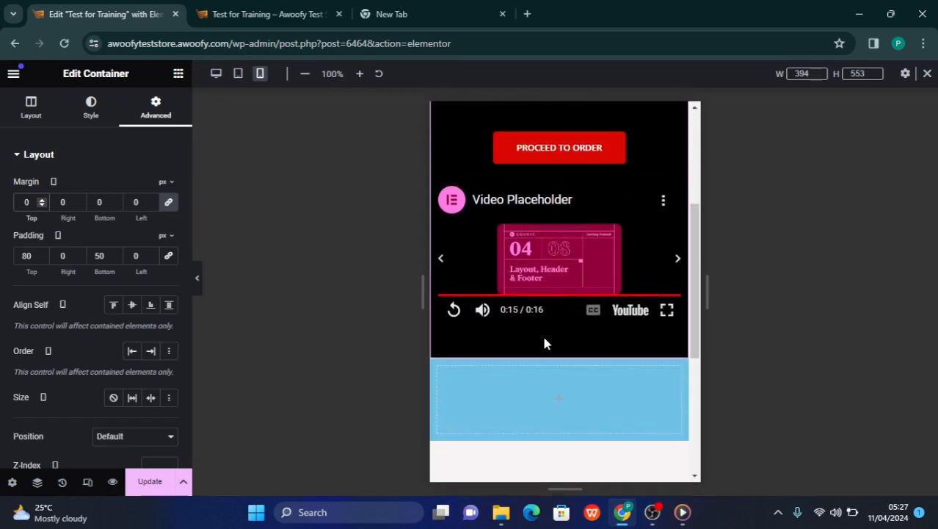
pyautogui.scroll(2, 564, 318)
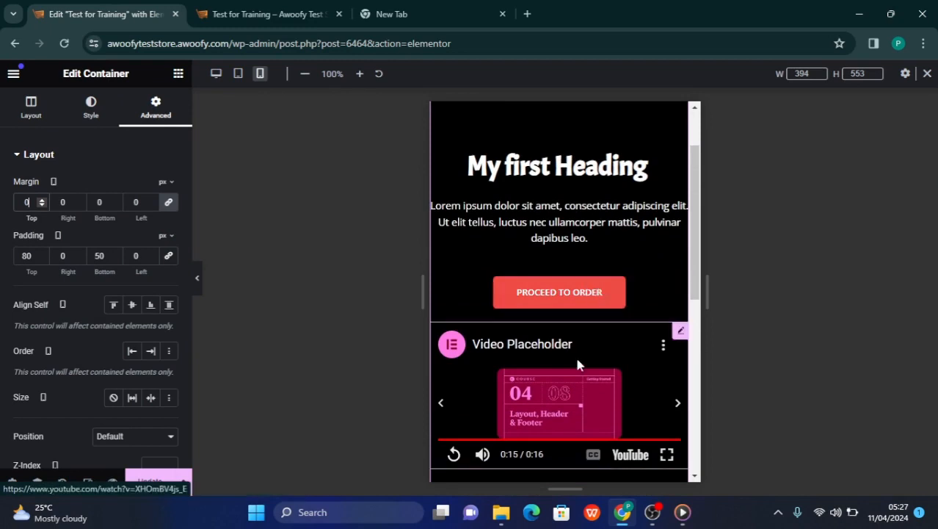
# Open the settings of the video below the order button and look over its style options
pyautogui.scroll(-1, 575, 360)
pyautogui.scroll(-1, 575, 365)
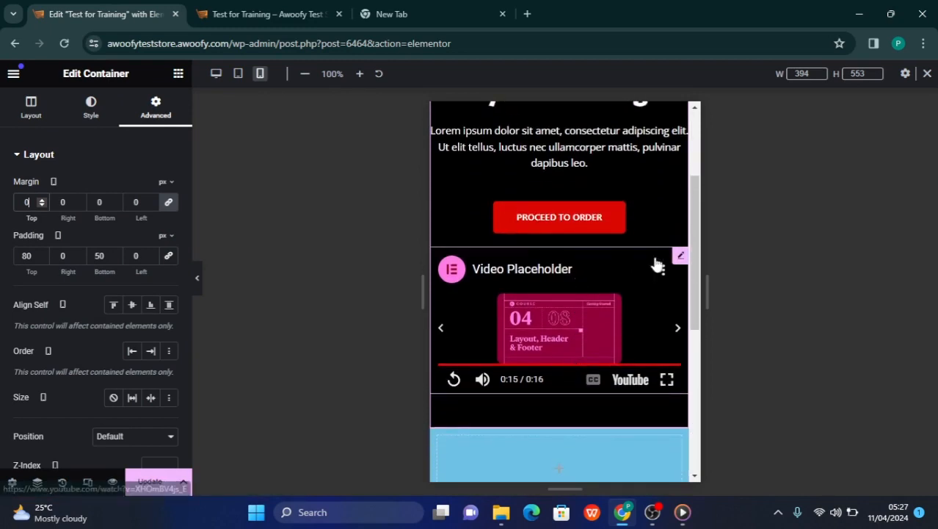
pyautogui.click(679, 259)
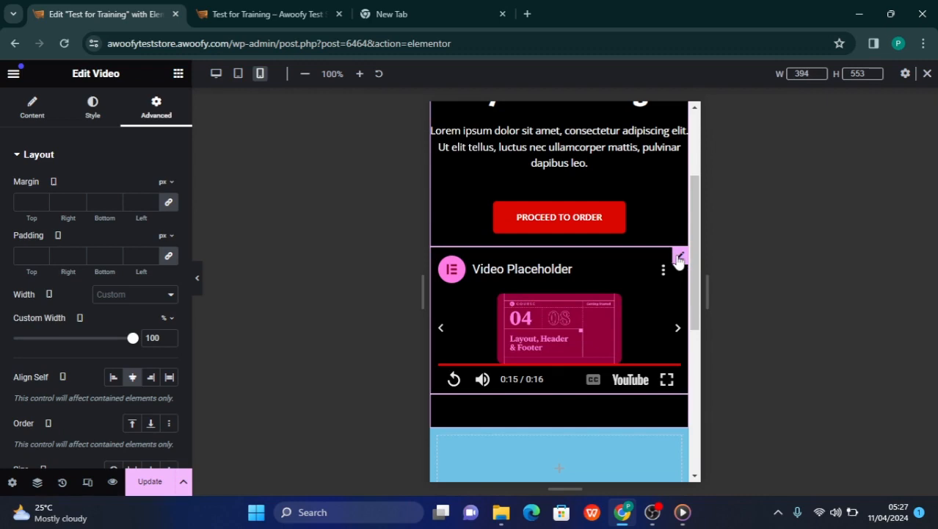
pyautogui.scroll(1, 678, 260)
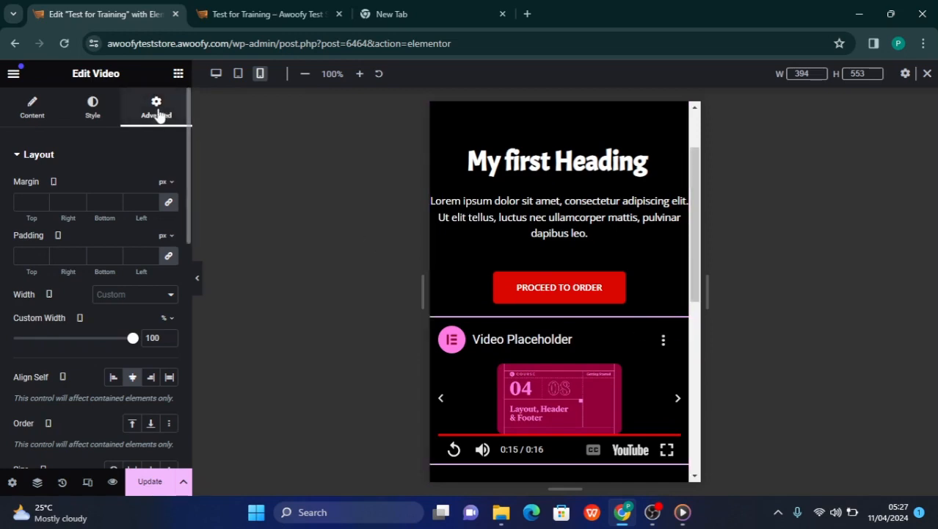
pyautogui.click(93, 112)
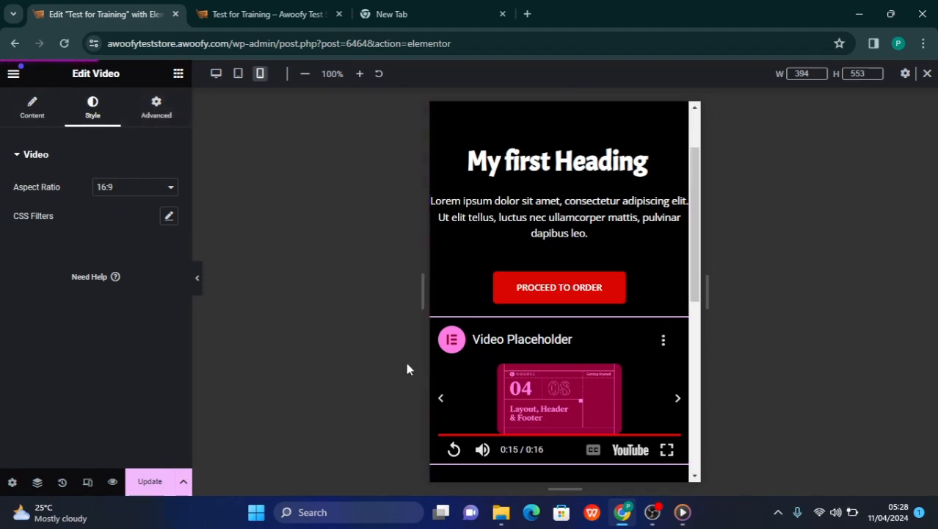
pyautogui.click(154, 117)
# Give the video widget a classic background with a bright red color
pyautogui.scroll(-5, 113, 275)
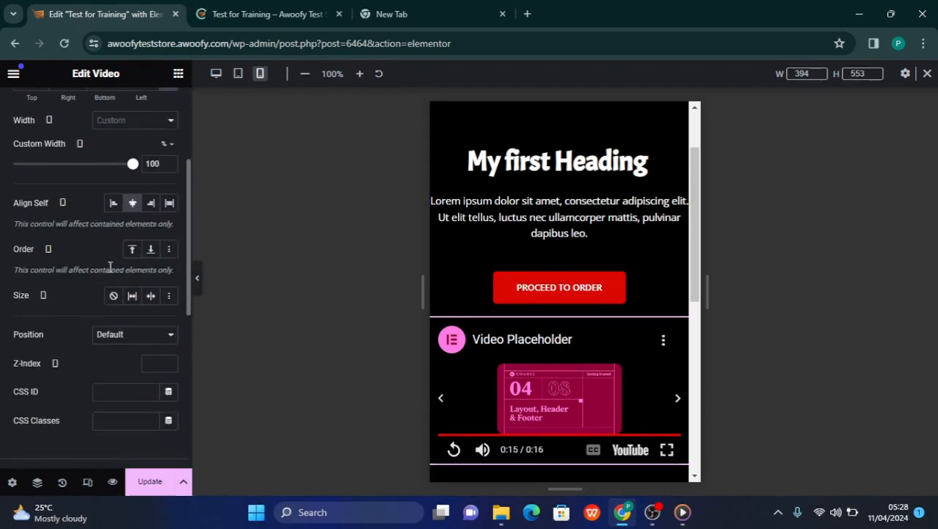
pyautogui.scroll(-5, 88, 332)
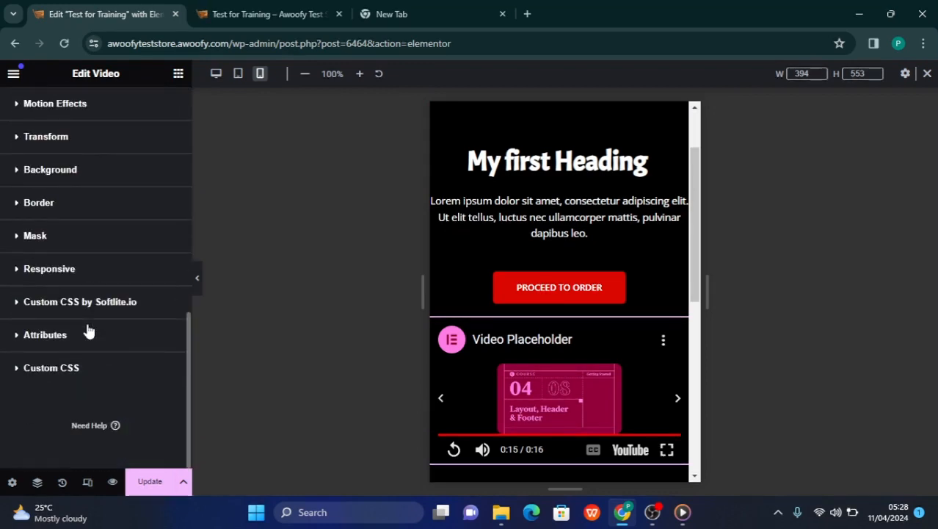
pyautogui.scroll(10, 89, 332)
pyautogui.scroll(-10, 73, 272)
pyautogui.click(29, 179)
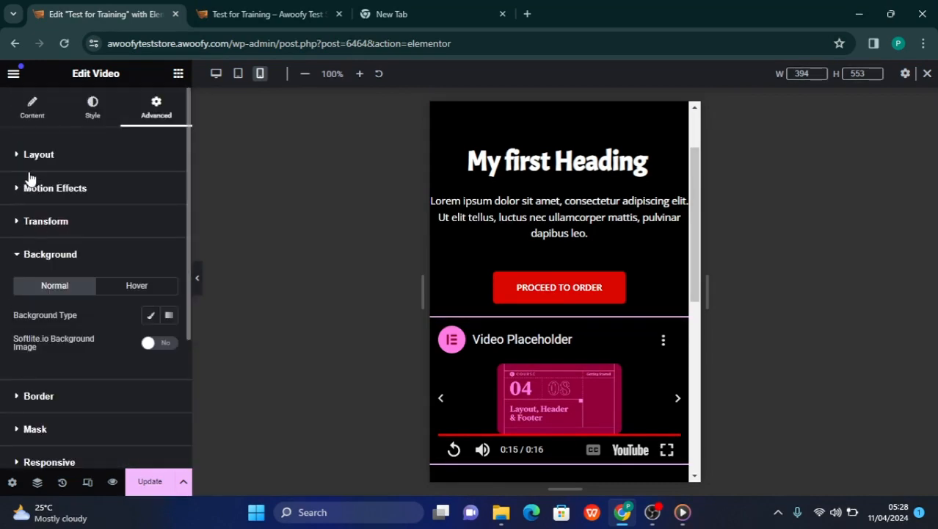
pyautogui.scroll(-2, 37, 235)
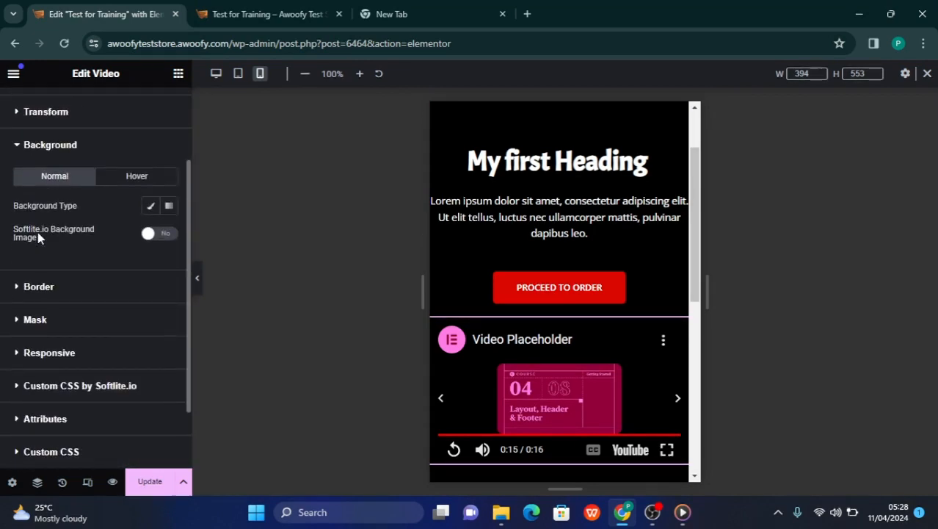
pyautogui.click(147, 209)
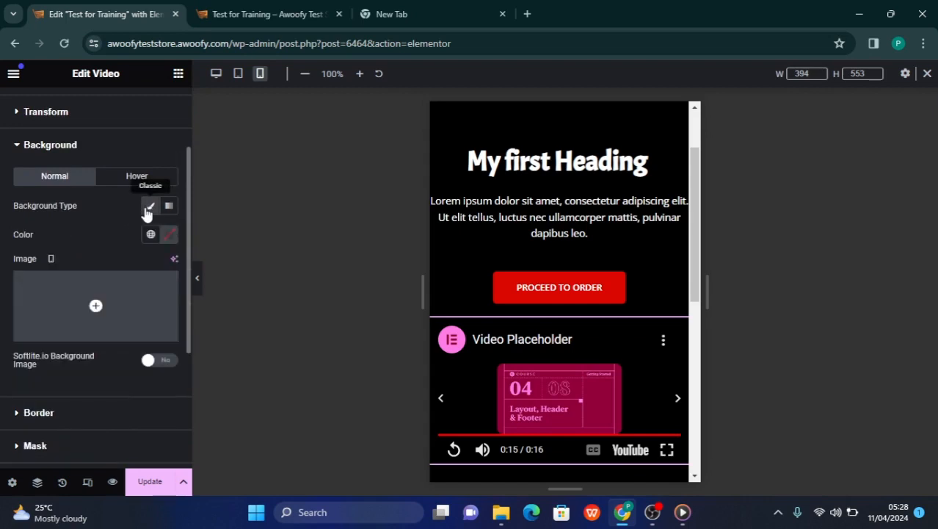
pyautogui.click(169, 234)
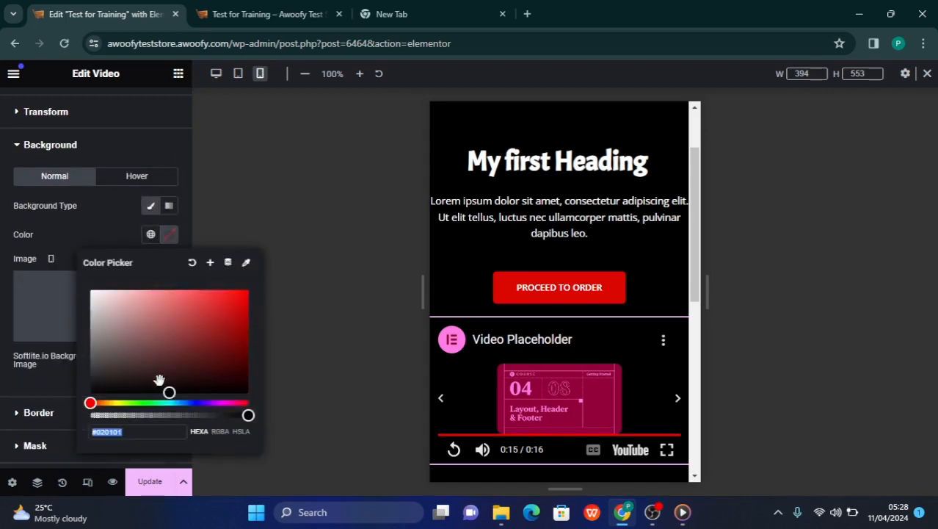
pyautogui.moveTo(168, 394); pyautogui.dragTo(257, 304)
pyautogui.click(307, 266)
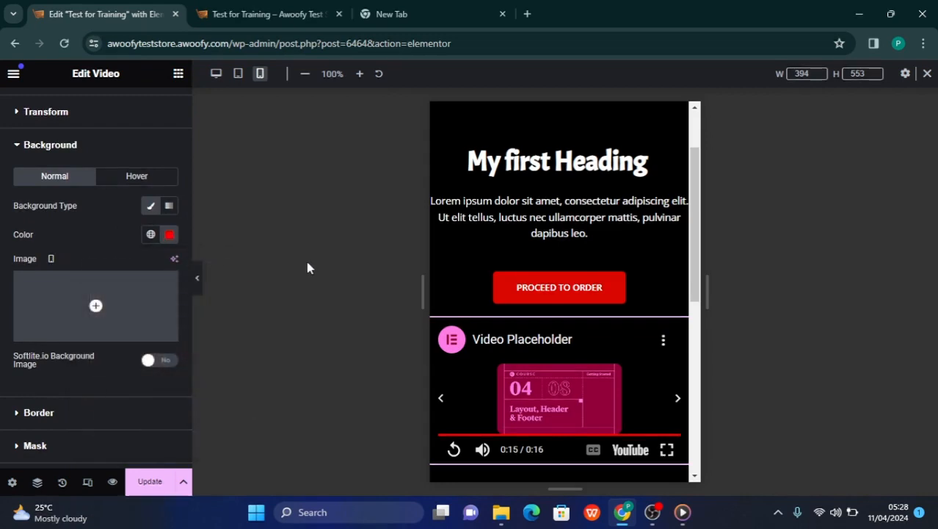
pyautogui.scroll(-2, 532, 339)
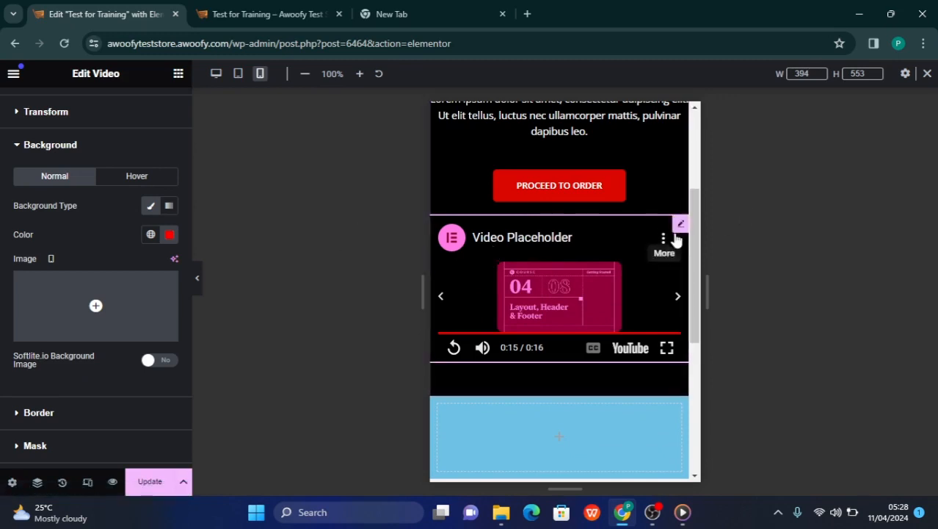
# Set the video widget's padding to 50 px on all sides for the mobile layout
pyautogui.scroll(2, 120, 210)
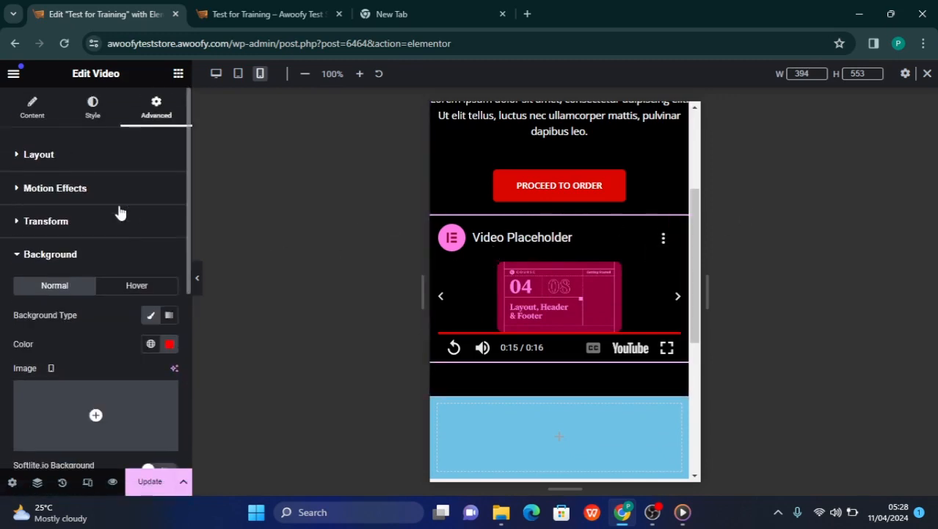
pyautogui.click(61, 172)
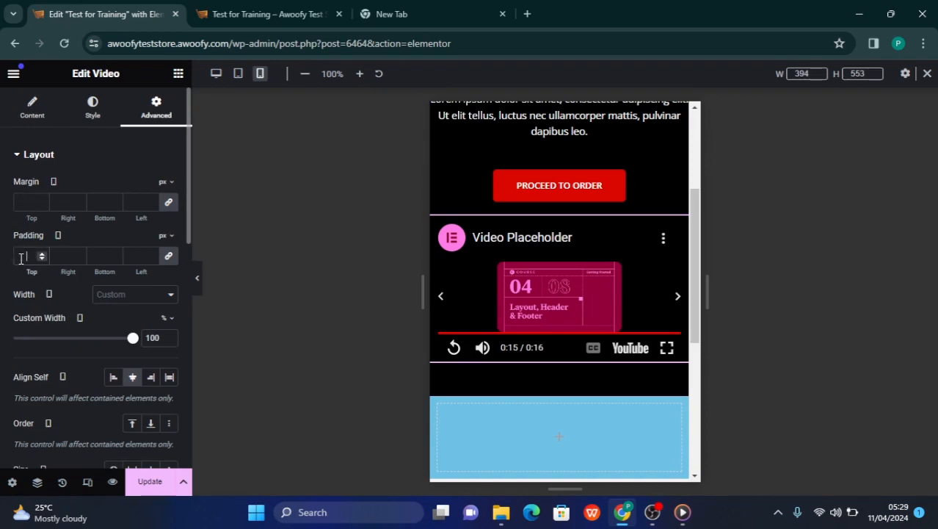
pyautogui.write('50')
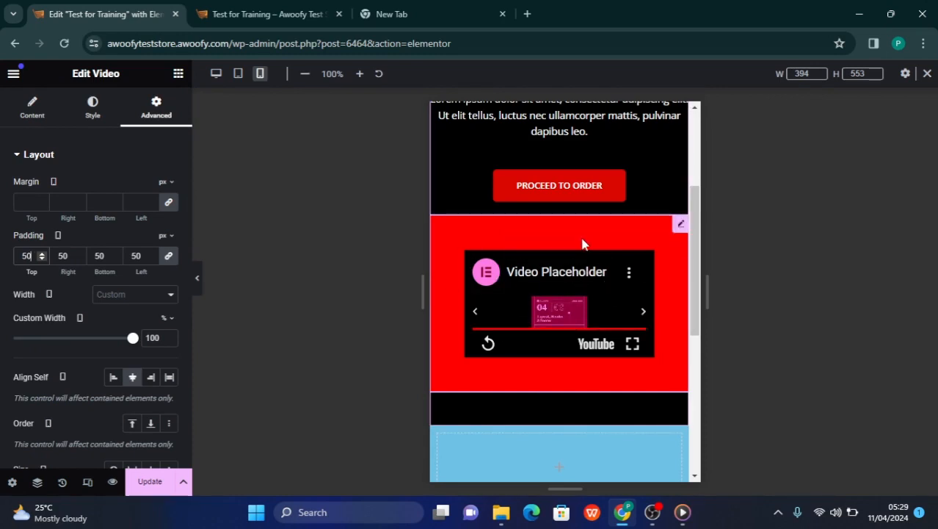
pyautogui.click(682, 228)
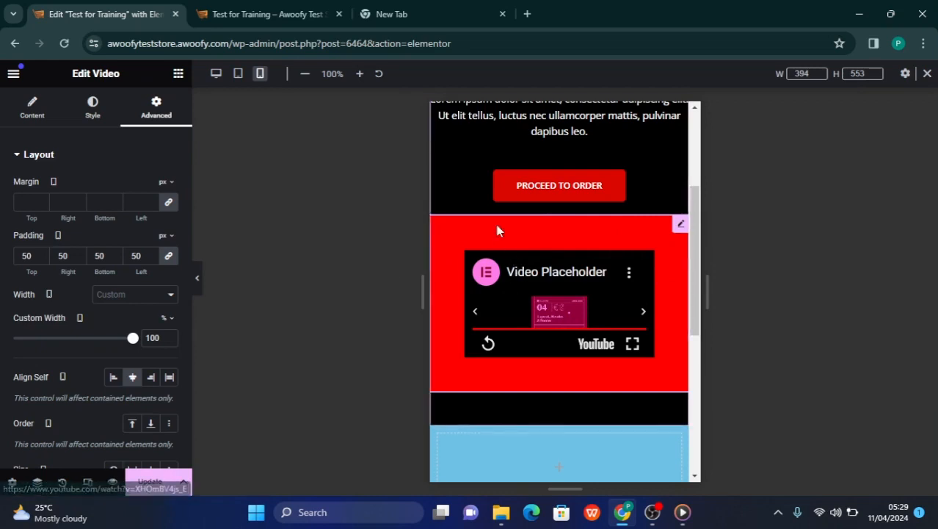
# Try 50 px as the video widget's padding on all sides in the desktop layout
pyautogui.click(216, 76)
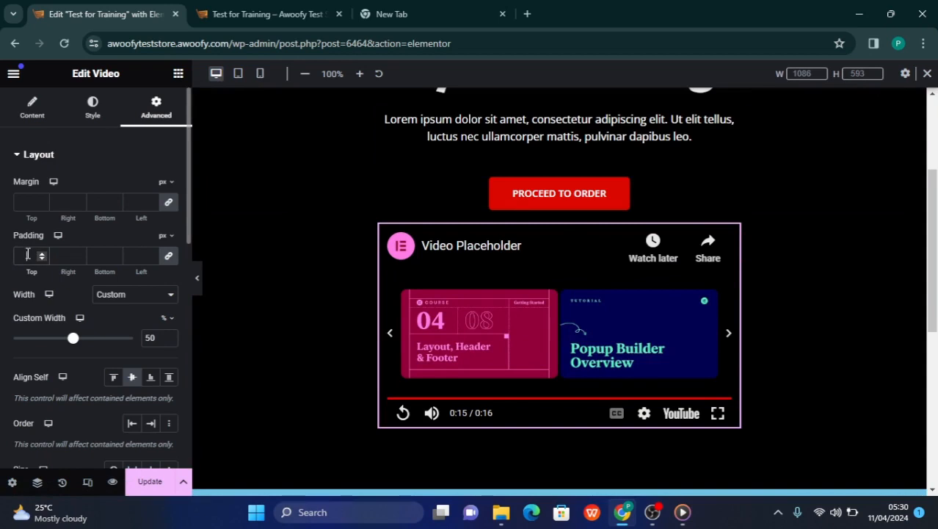
pyautogui.click(27, 254)
pyautogui.write('1')
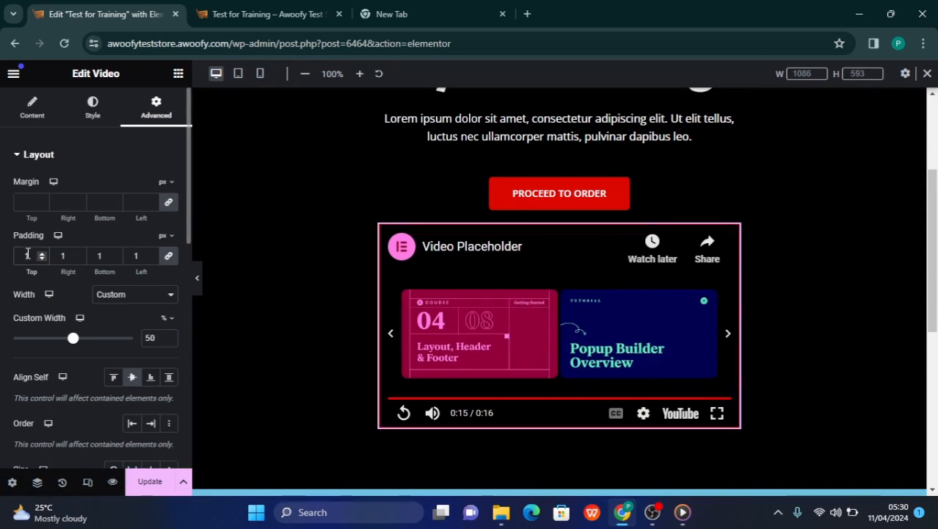
pyautogui.press('BackSpace')
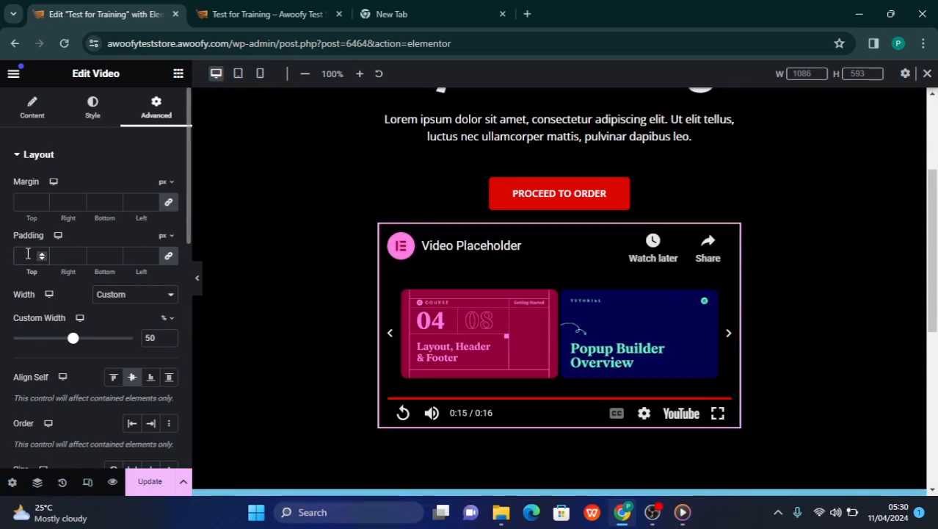
pyautogui.write('55')
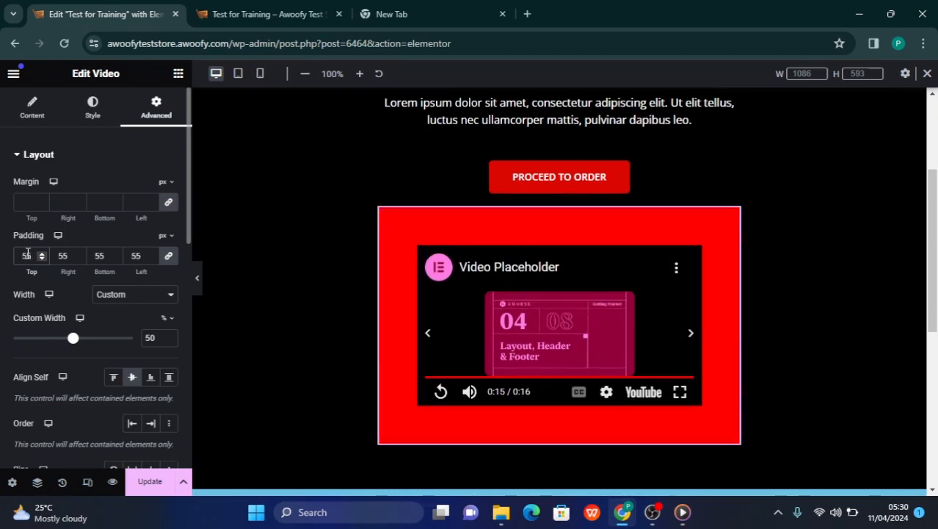
pyautogui.press('BackSpace')
pyautogui.write('0')
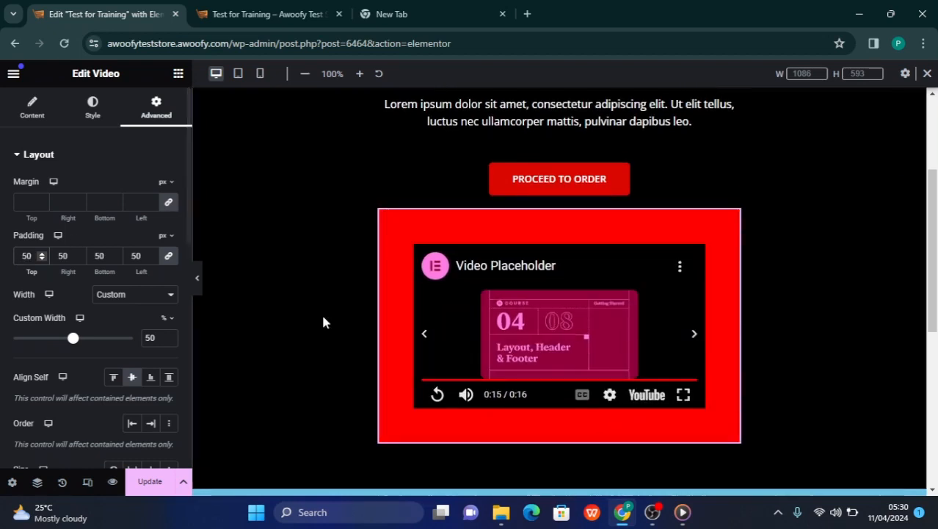
# Check the padded video in the desktop layout and clear its desktop padding values
pyautogui.scroll(-1, 519, 301)
pyautogui.scroll(3, 519, 301)
pyautogui.scroll(-4, 518, 301)
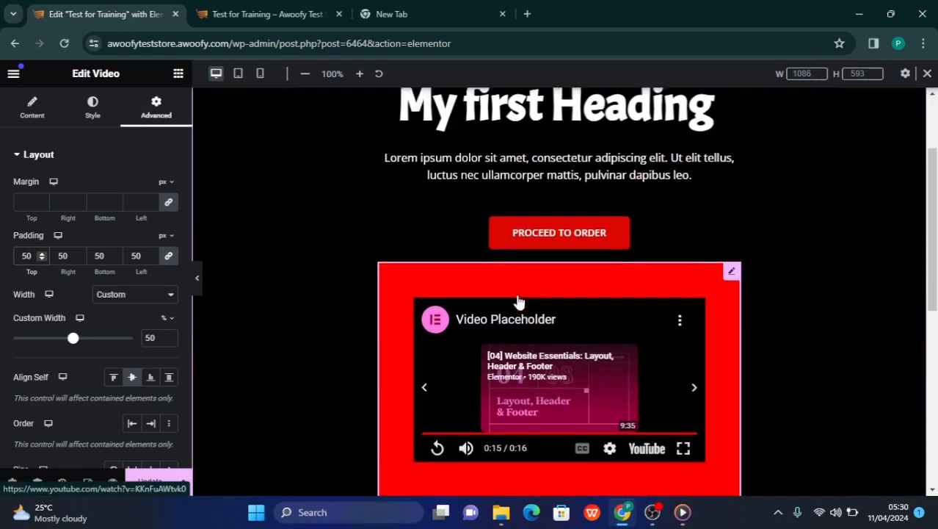
pyautogui.scroll(4, 519, 301)
pyautogui.scroll(-3, 519, 301)
pyautogui.scroll(1, 580, 294)
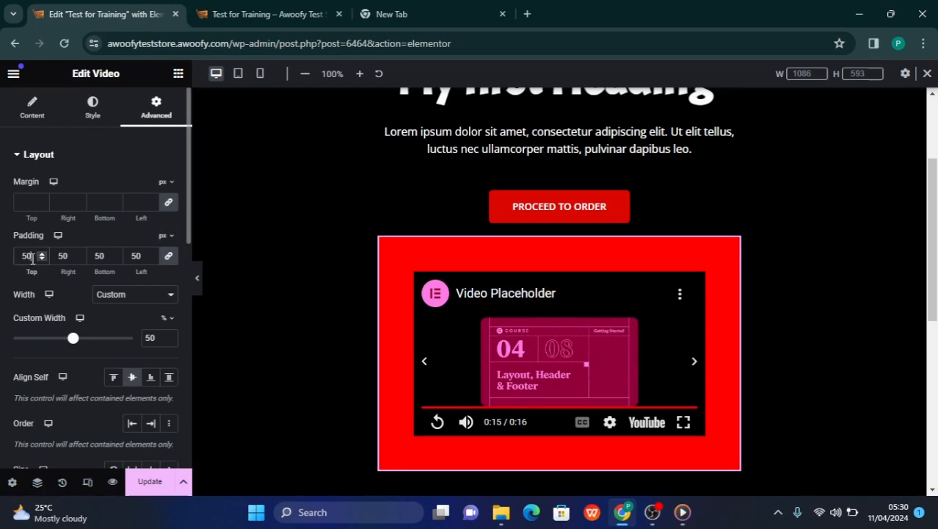
pyautogui.press('BackSpace')
pyautogui.press('BackSpace')
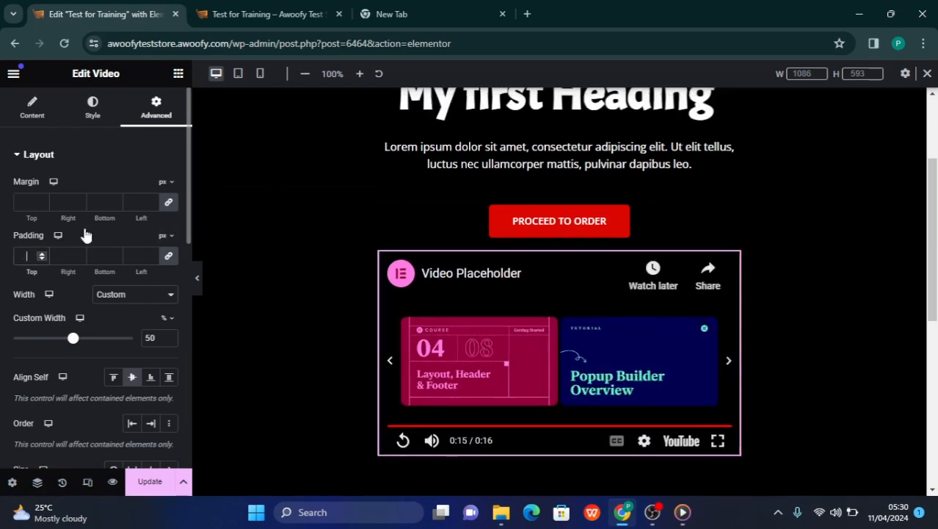
# Try 50 px as the video widget's margin on all sides in the mobile layout
pyautogui.click(262, 74)
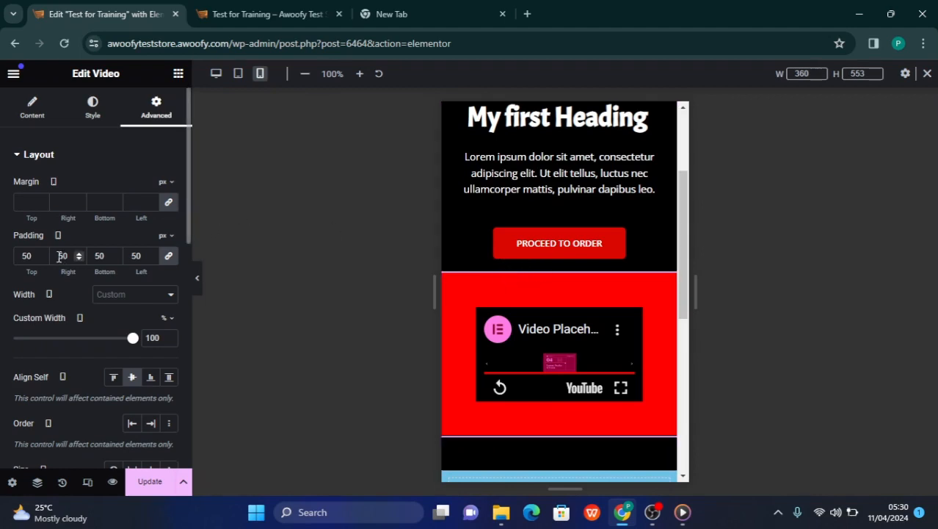
pyautogui.click(25, 210)
pyautogui.write('5')
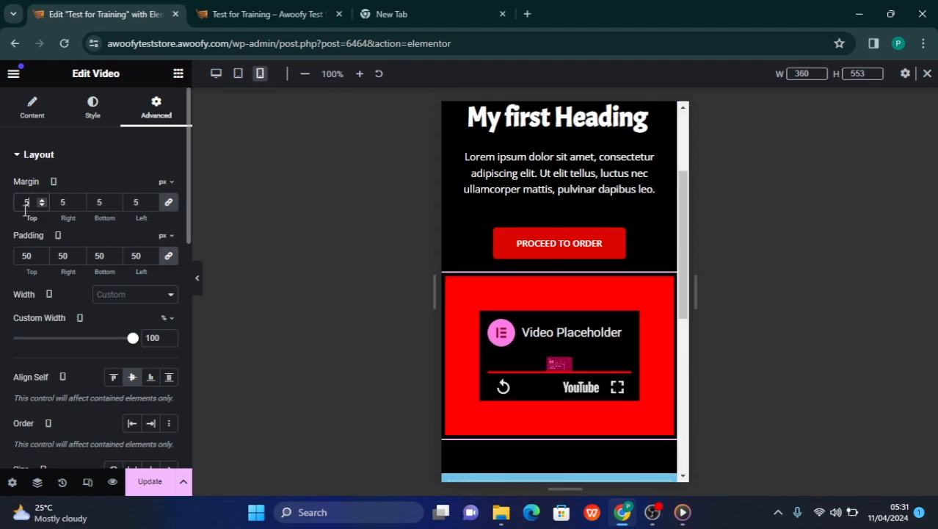
pyautogui.write('0')
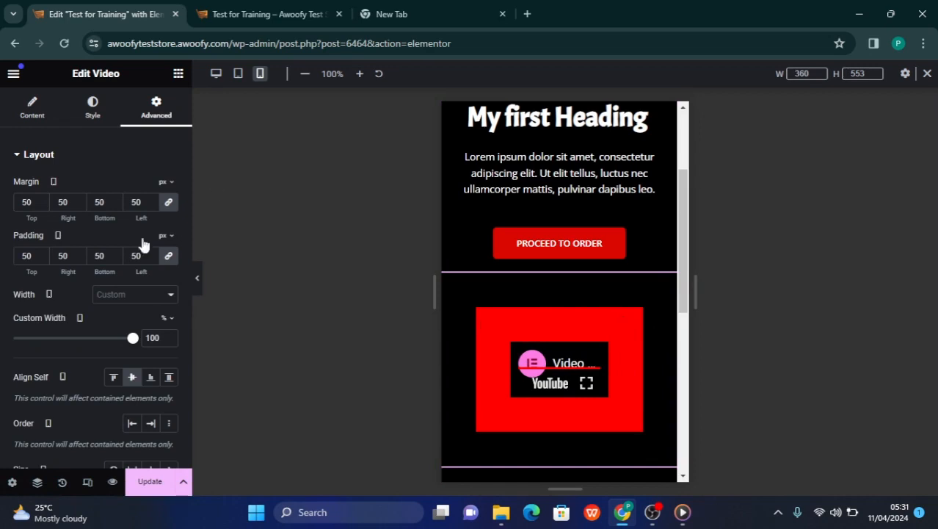
# Clear the red background color of the video widget
pyautogui.scroll(-1, 88, 364)
pyautogui.scroll(-5, 88, 363)
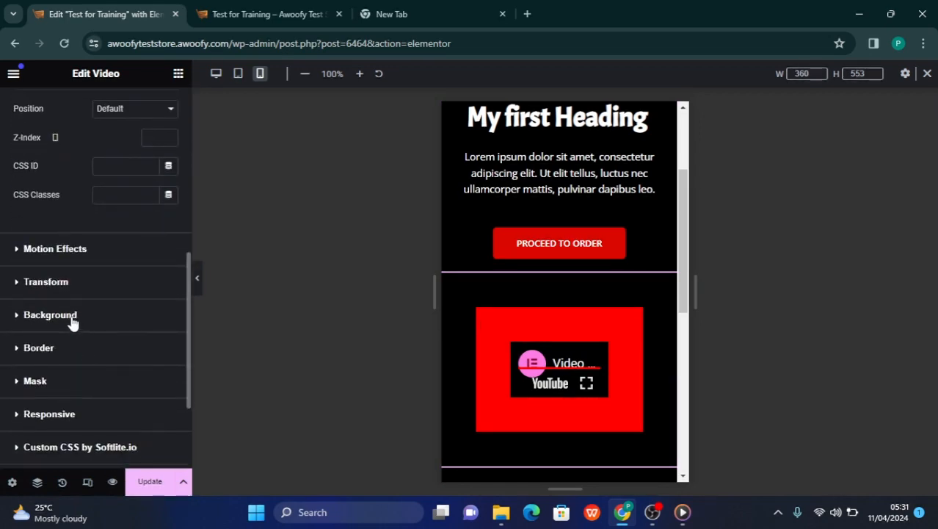
pyautogui.click(68, 318)
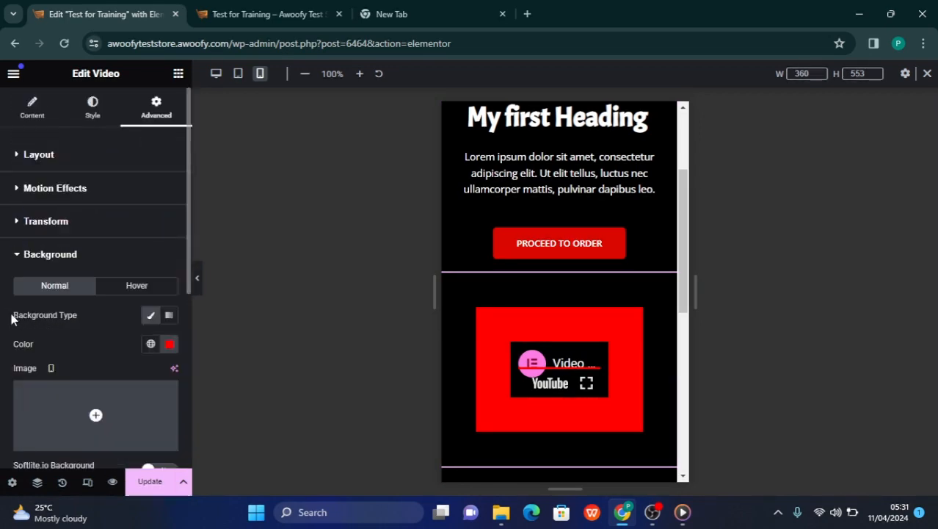
pyautogui.click(169, 345)
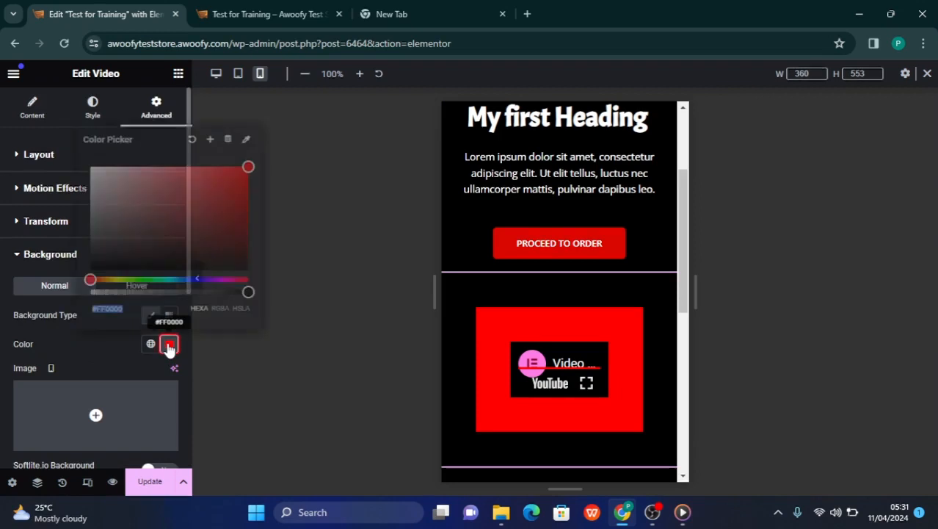
pyautogui.click(192, 144)
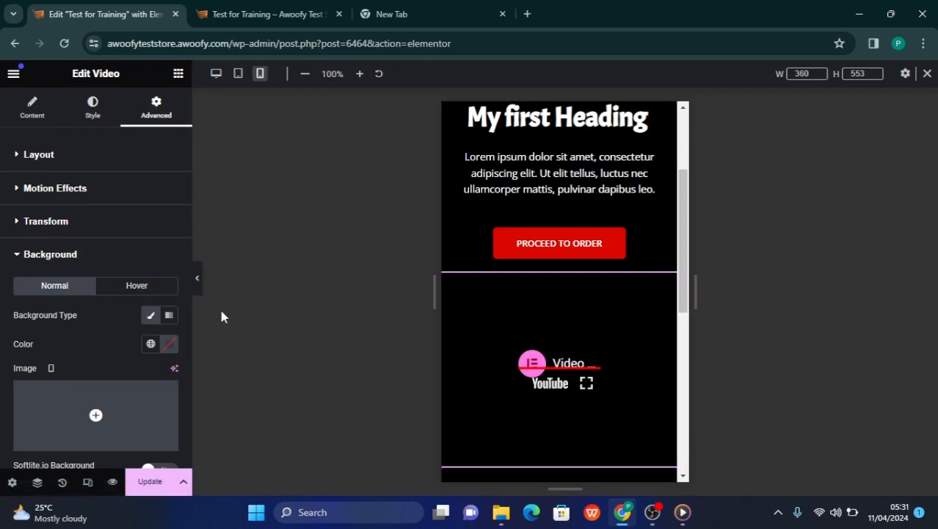
# Set the video widget's mobile padding and margin to 0 px on all sides
pyautogui.click(47, 164)
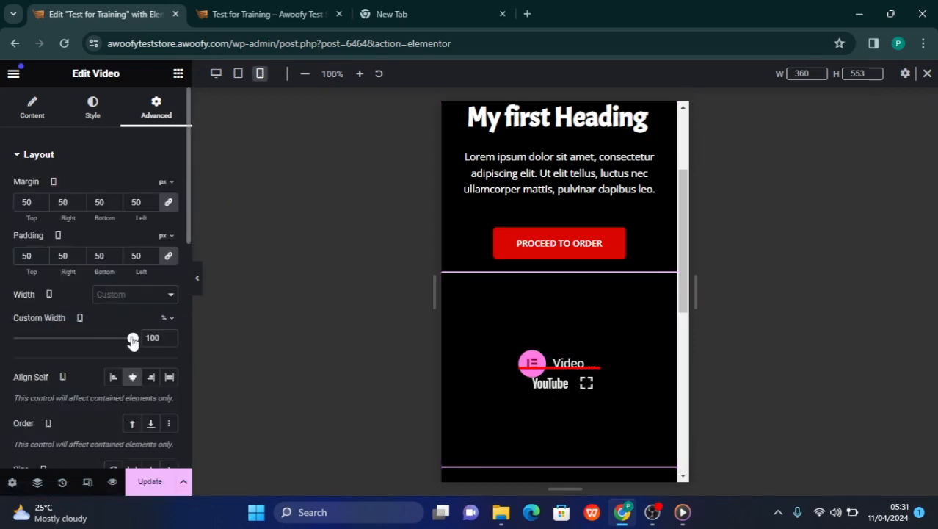
pyautogui.moveTo(127, 341)
pyautogui.mouseDown()
pyautogui.moveTo(81, 342)
pyautogui.moveTo(133, 342)
pyautogui.mouseUp()
pyautogui.doubleClick(105, 257)
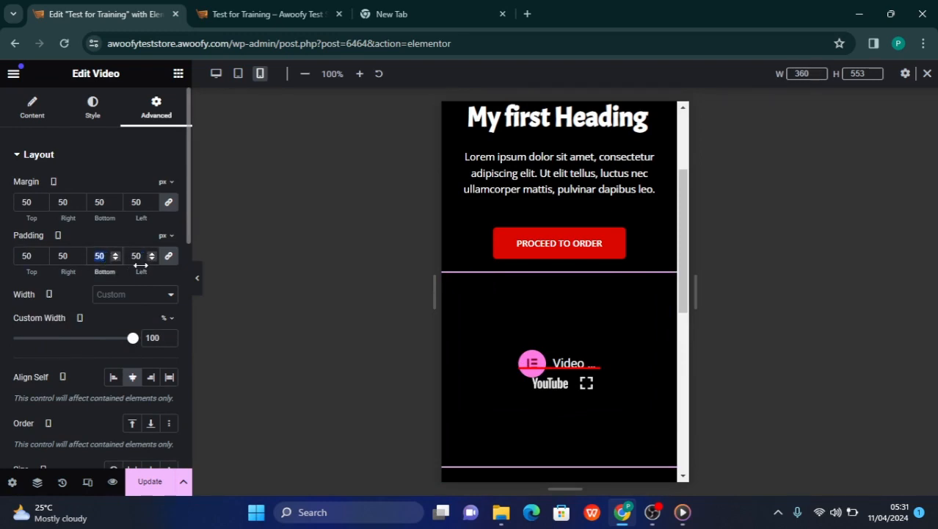
pyautogui.write('0')
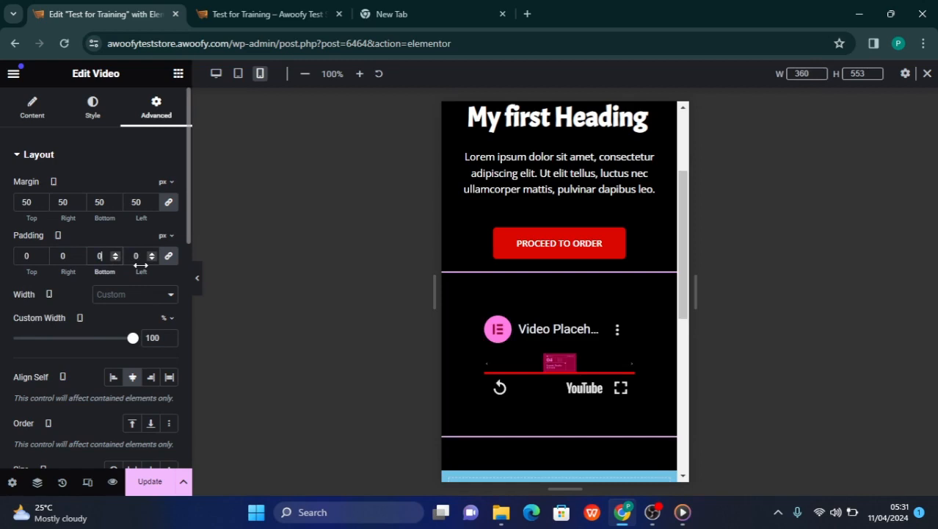
pyautogui.doubleClick(105, 201)
pyautogui.write('0')
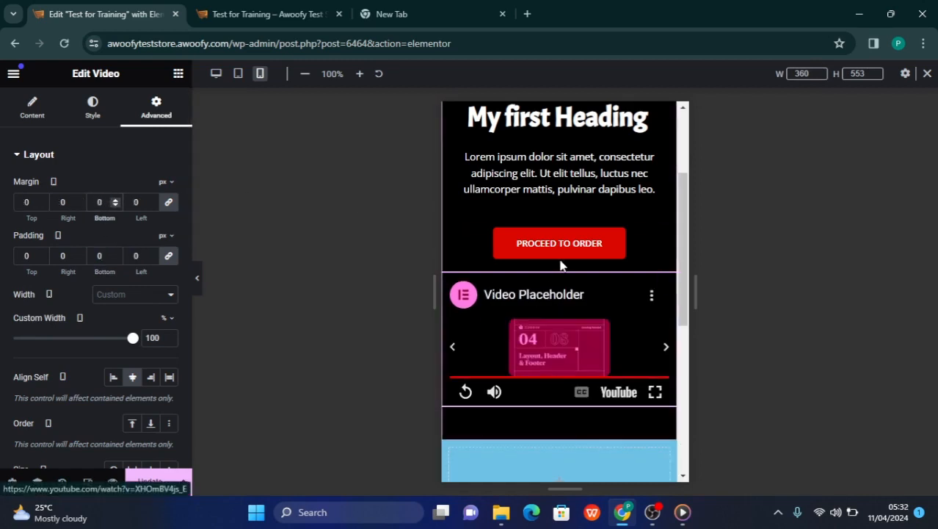
# Review the mobile layout from the site header to the blue container, opening the settings of the black container and its heading
pyautogui.scroll(3, 562, 266)
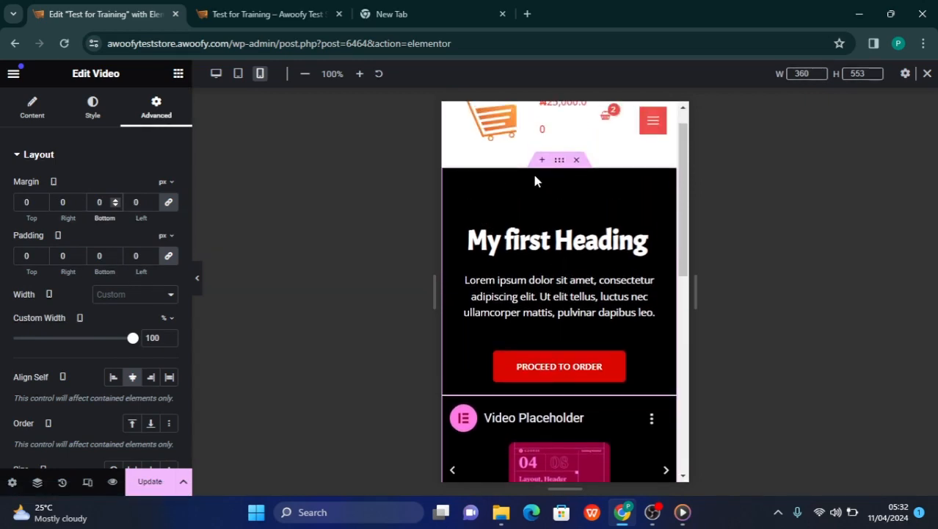
pyautogui.click(558, 163)
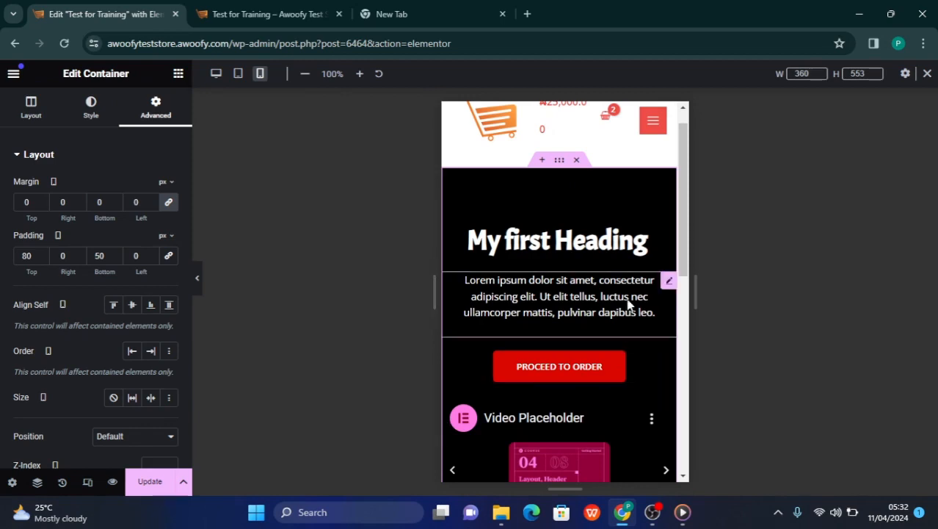
pyautogui.click(549, 244)
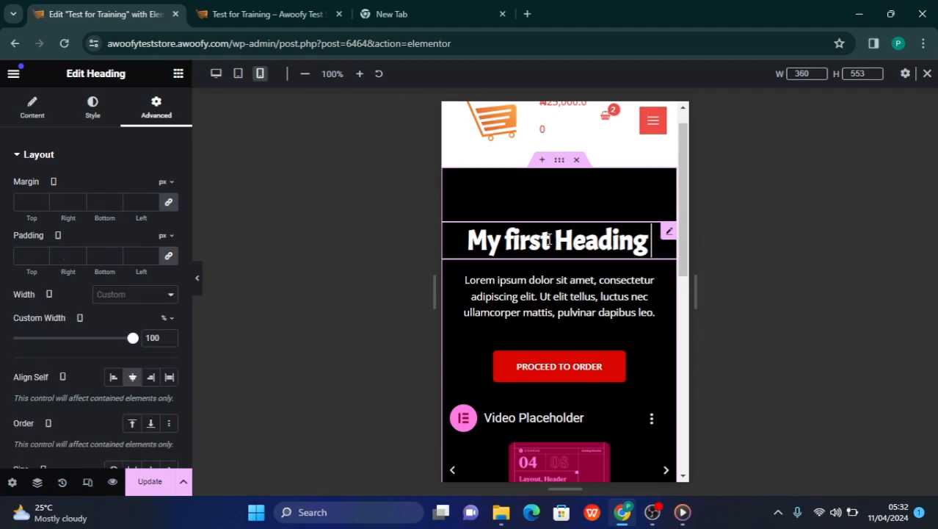
pyautogui.scroll(-3, 527, 352)
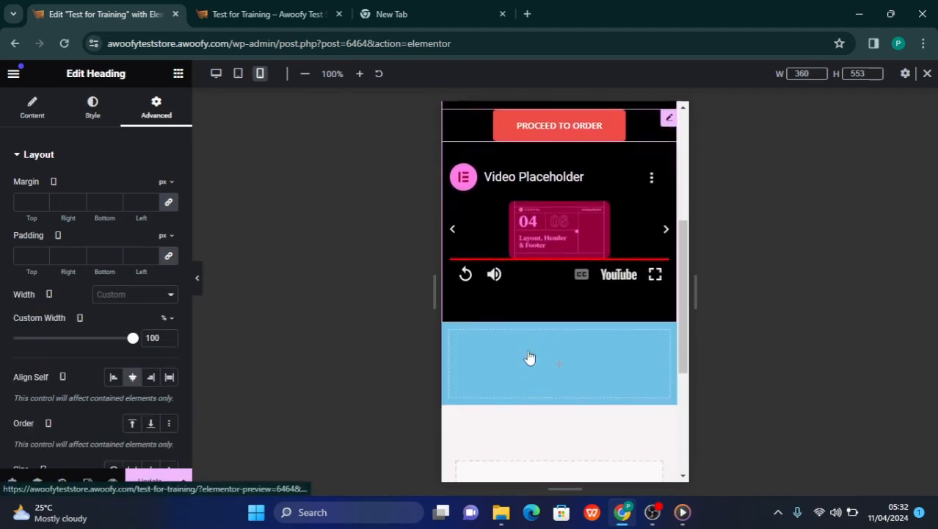
pyautogui.scroll(2, 529, 356)
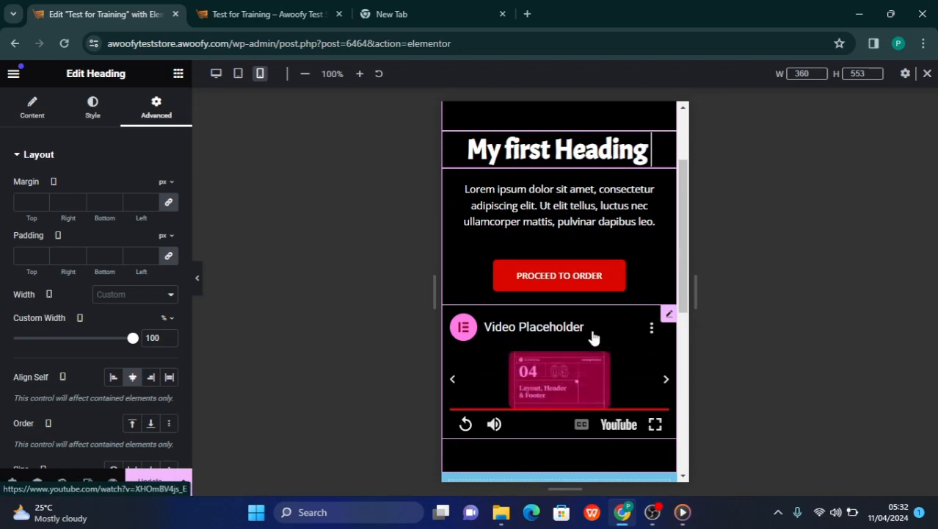
pyautogui.scroll(2, 573, 229)
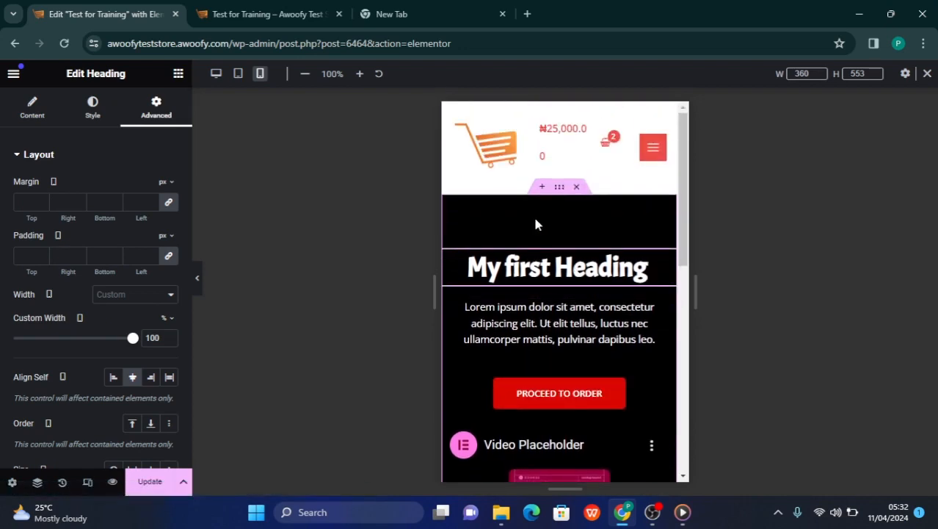
pyautogui.scroll(-5, 594, 344)
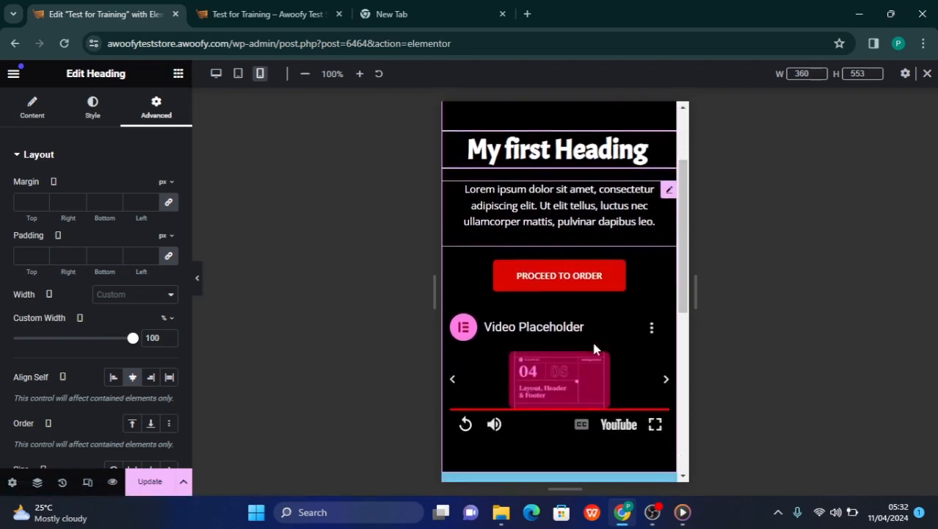
pyautogui.scroll(-2, 594, 347)
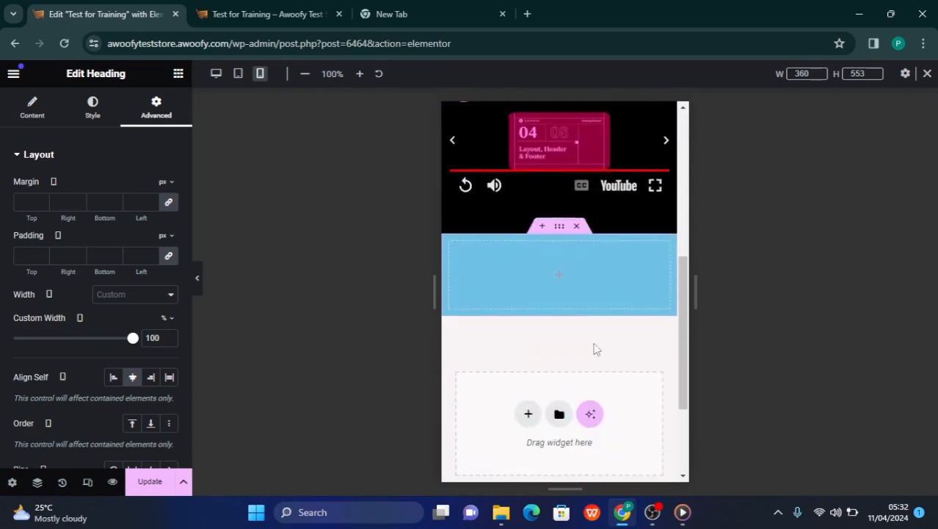
pyautogui.scroll(4, 595, 348)
pyautogui.scroll(-2, 579, 360)
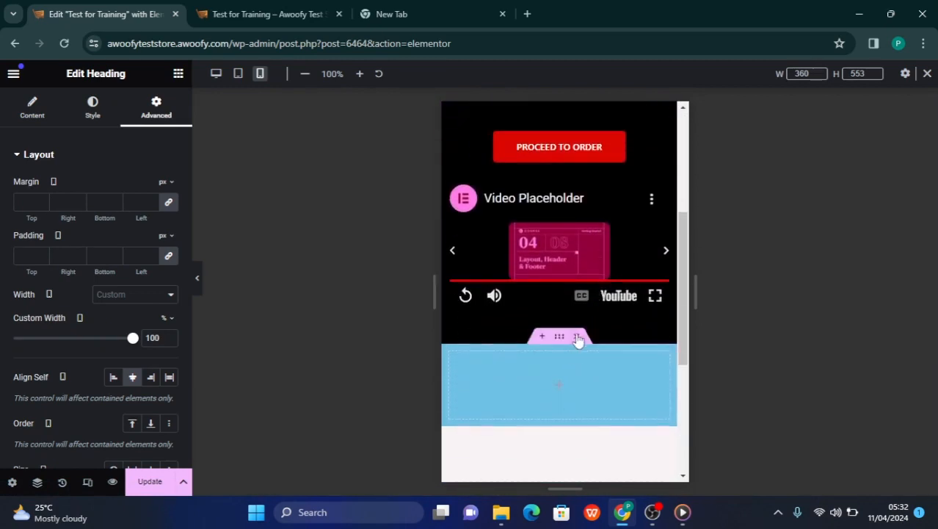
pyautogui.scroll(5, 566, 294)
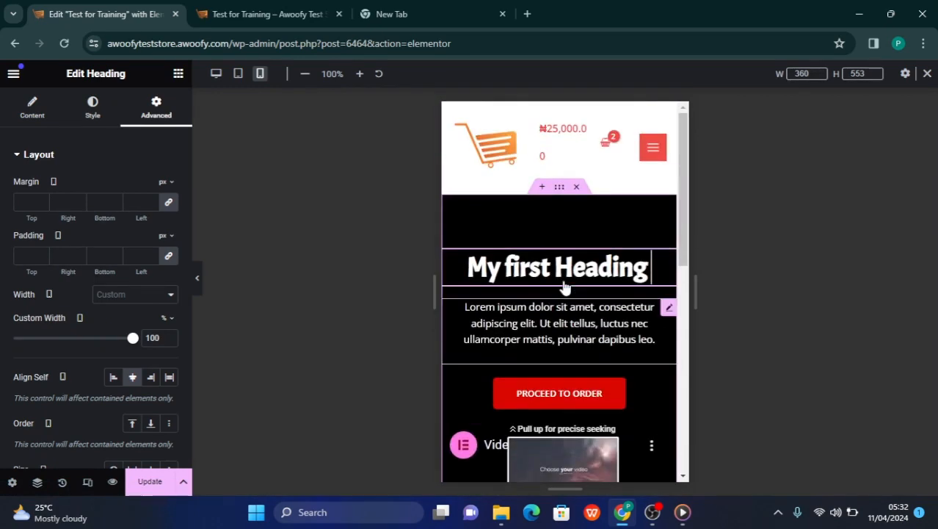
pyautogui.scroll(-5, 527, 317)
pyautogui.scroll(5, 528, 318)
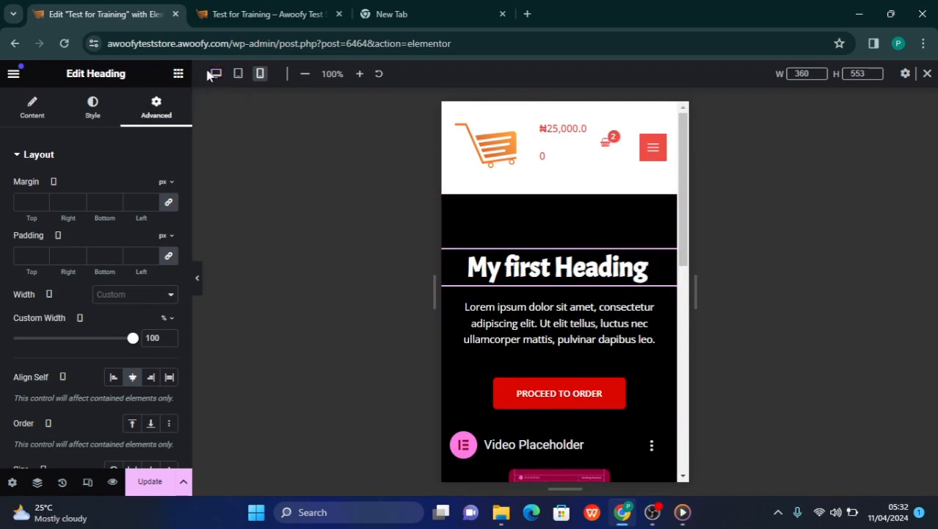
# Set the custom width of the "My first Heading" widget to 550 px in the tablet layout
pyautogui.click(238, 75)
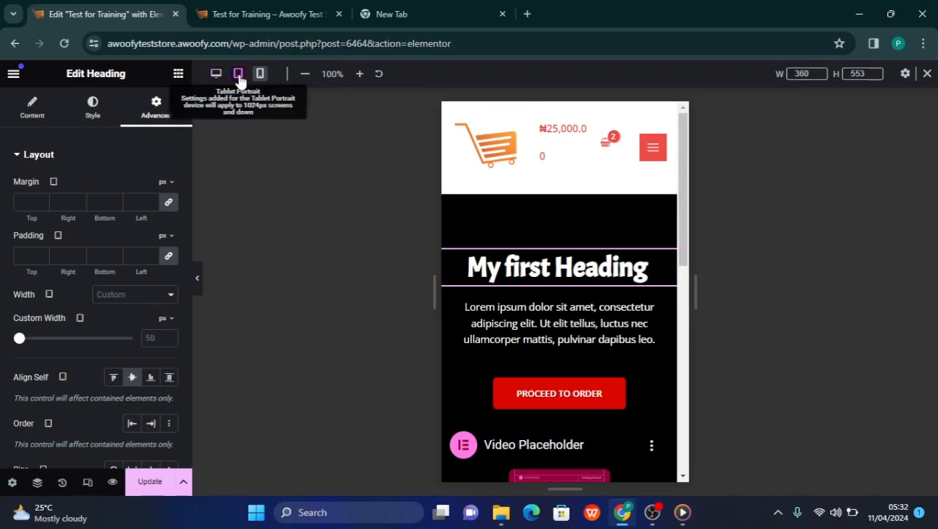
pyautogui.scroll(-10, 420, 235)
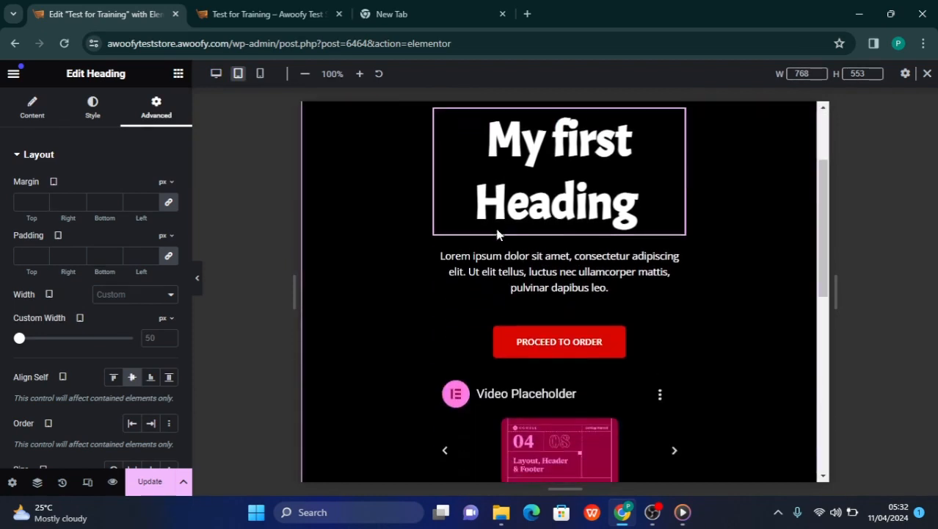
pyautogui.scroll(10, 420, 240)
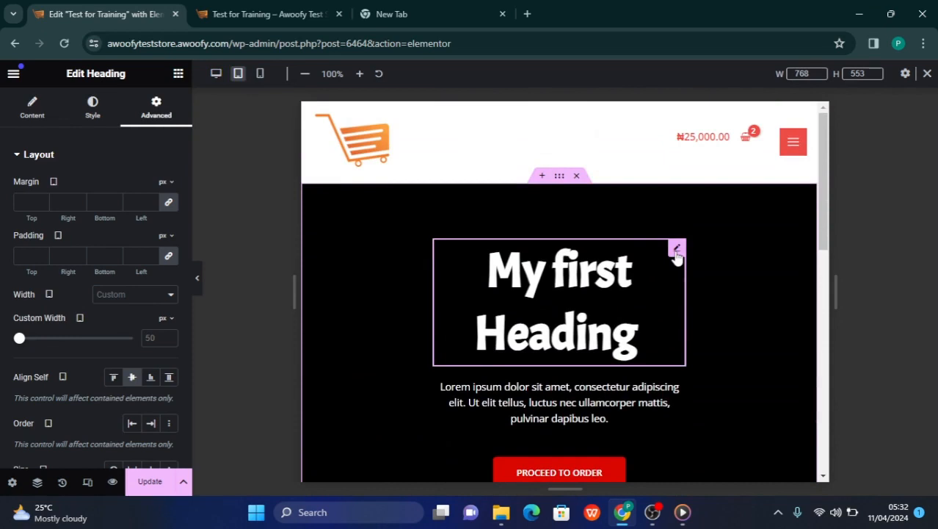
pyautogui.click(89, 121)
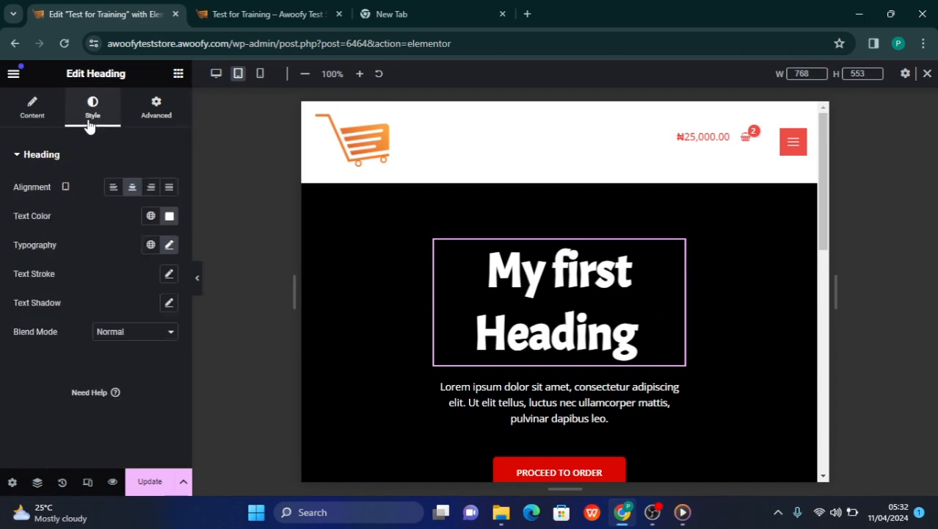
pyautogui.click(34, 122)
pyautogui.click(173, 114)
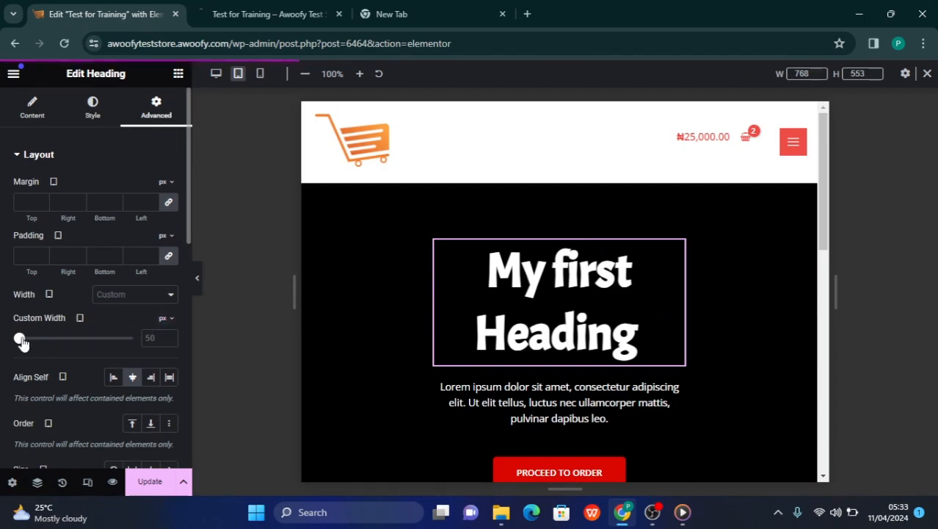
pyautogui.moveTo(20, 340); pyautogui.dragTo(87, 346)
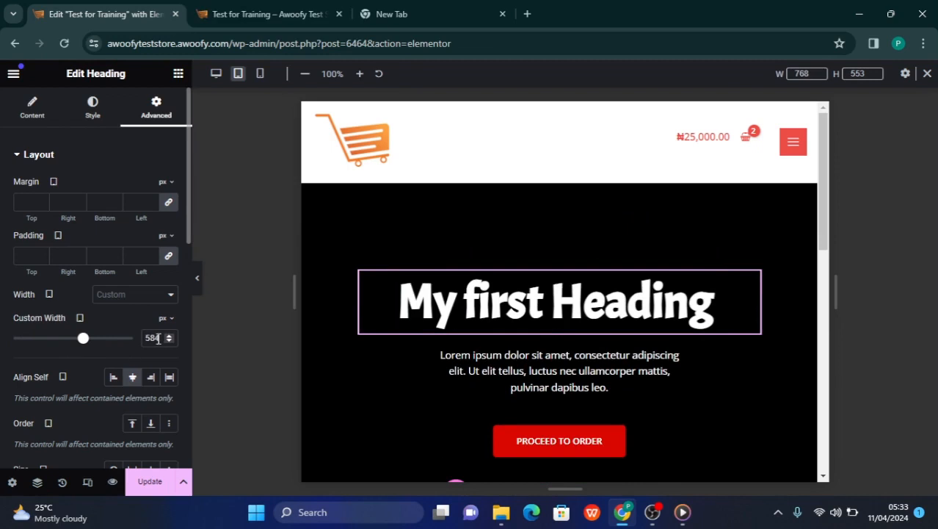
pyautogui.write('550')
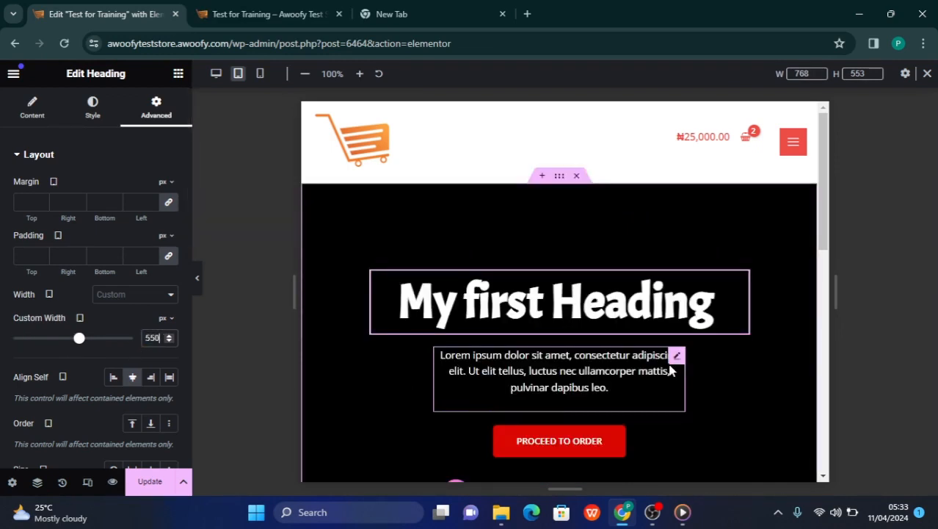
# Set the tablet custom width of the lorem ipsum text widget below the heading to 550 px
pyautogui.click(677, 357)
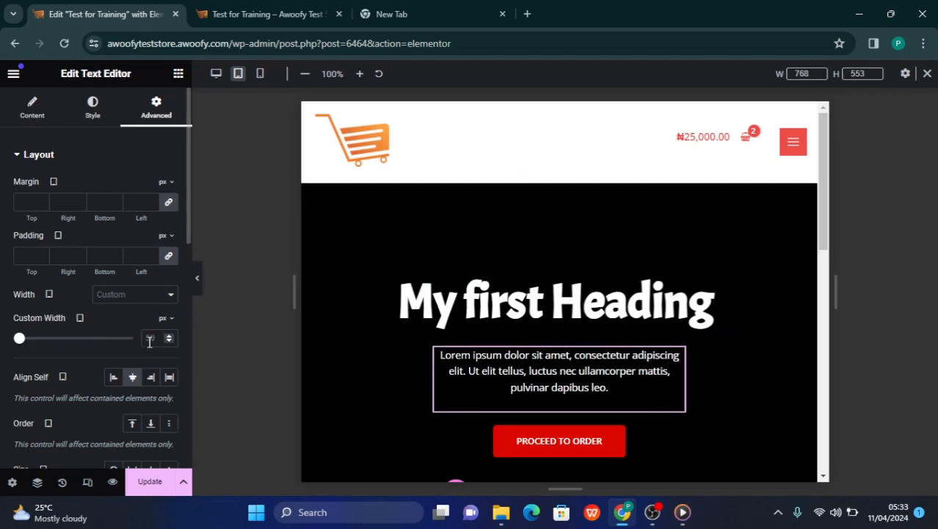
pyautogui.write('5')
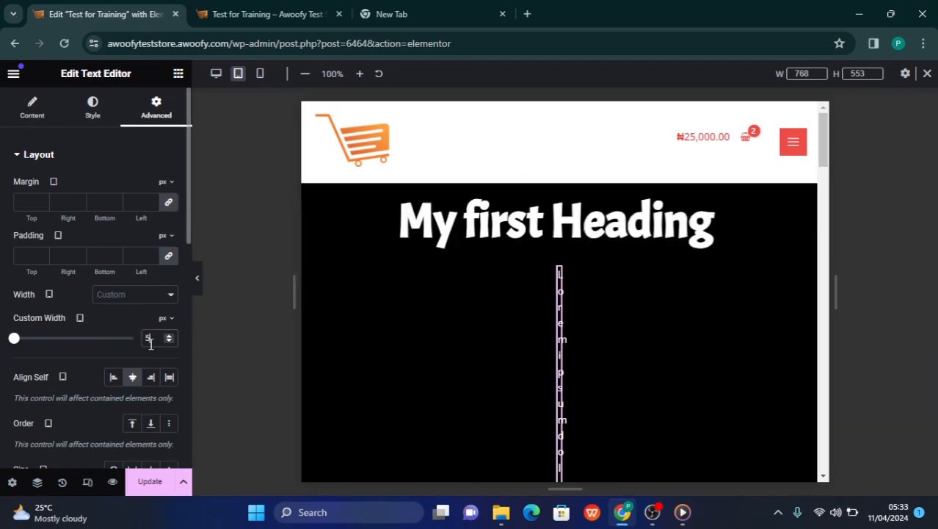
pyautogui.write('50')
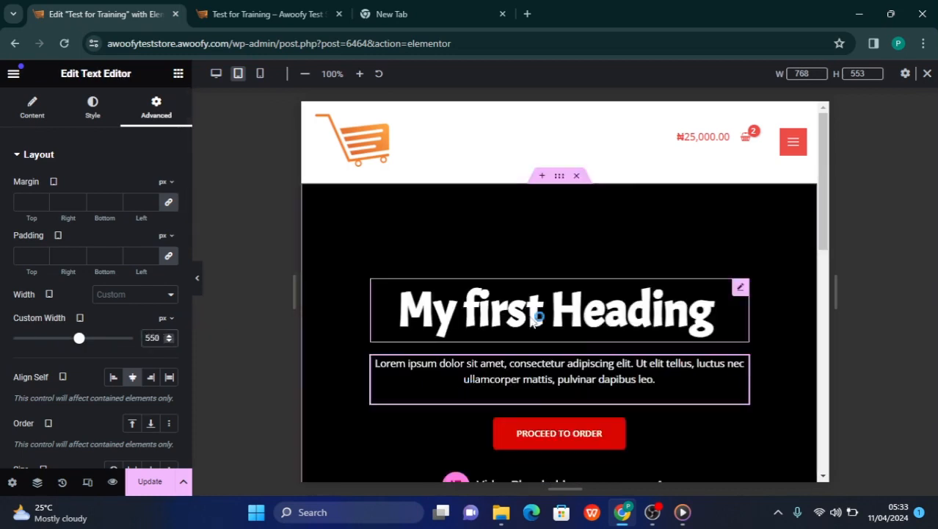
# Set the video widget's custom width to 550 px in the tablet layout
pyautogui.scroll(-3, 545, 335)
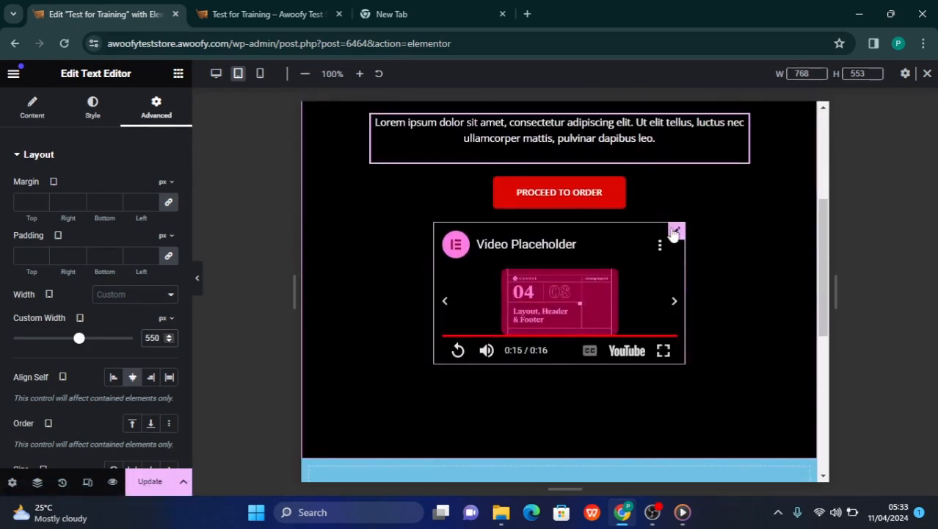
pyautogui.click(641, 243)
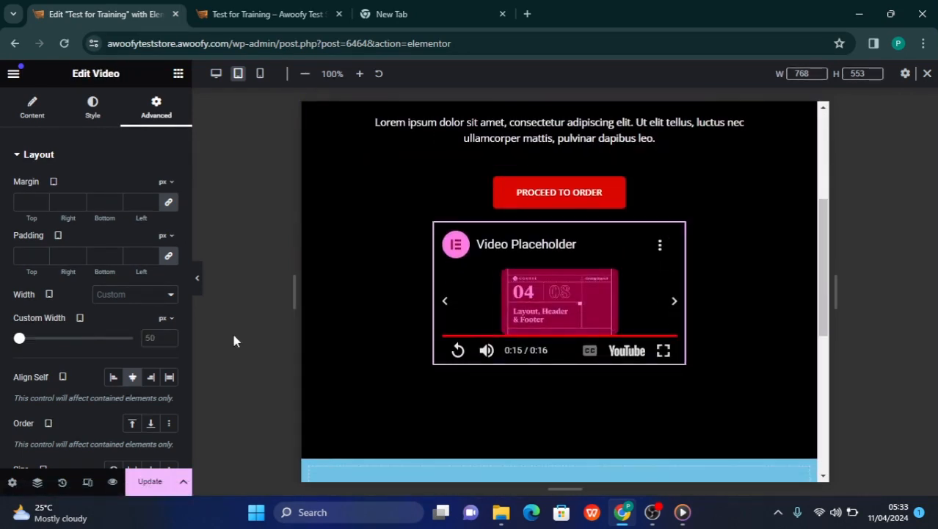
pyautogui.click(149, 338)
pyautogui.write('550')
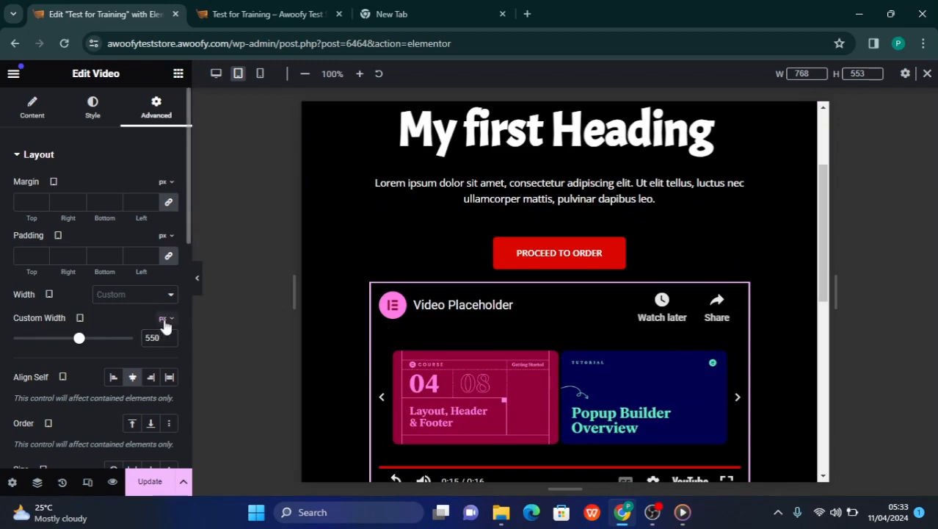
# Try the video widget's tablet custom width in percent, at 78% and 82%, and check it against the surrounding content
pyautogui.click(163, 342)
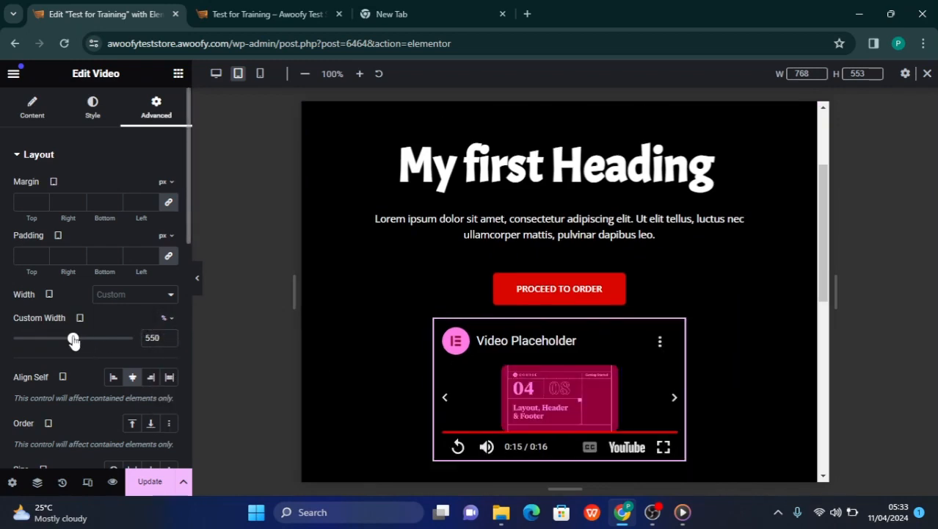
pyautogui.moveTo(74, 340); pyautogui.dragTo(107, 354)
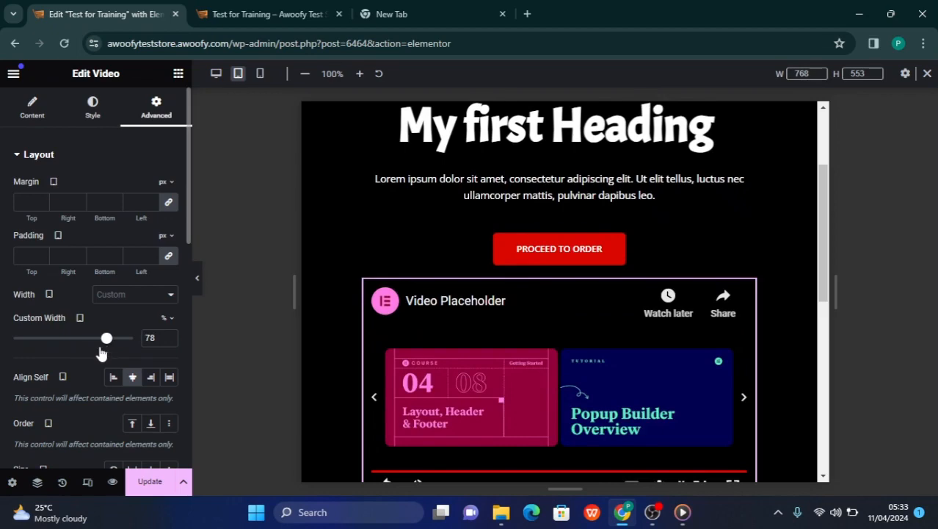
pyautogui.moveTo(101, 353); pyautogui.dragTo(111, 354)
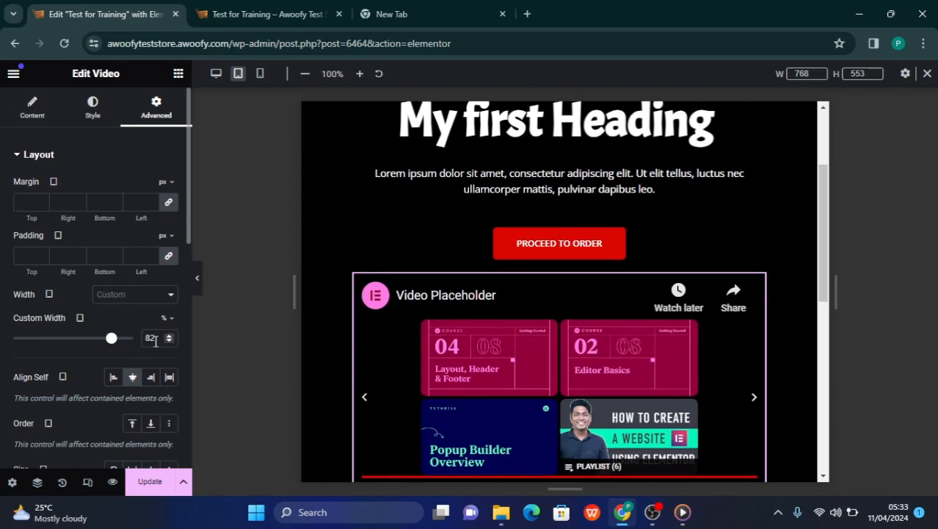
pyautogui.scroll(-2, 429, 353)
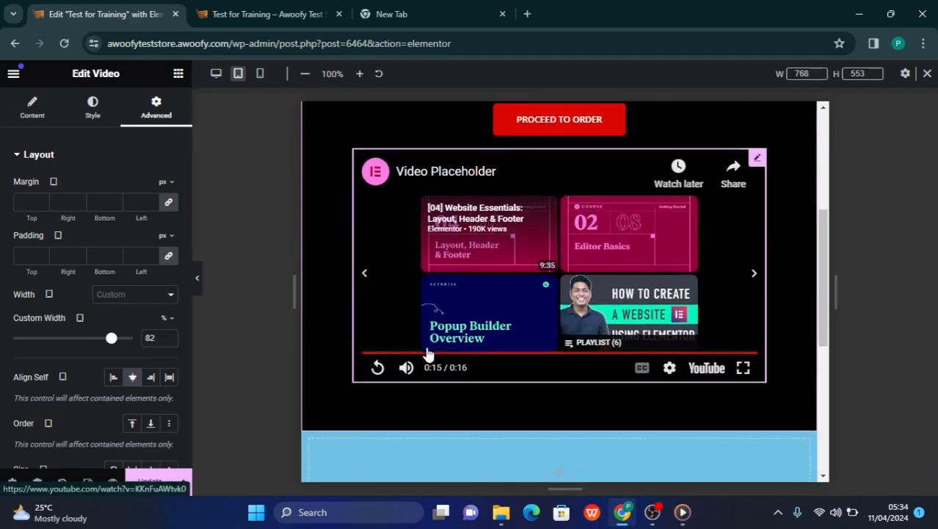
pyautogui.scroll(-5, 429, 354)
pyautogui.scroll(7, 428, 354)
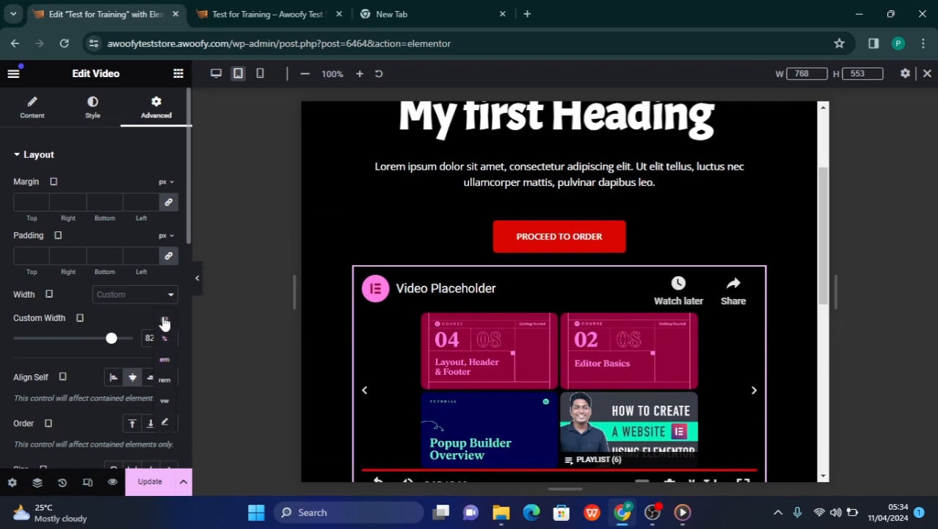
# Switch the video widget's tablet custom width back to pixels and set it to 550 px
pyautogui.click(165, 323)
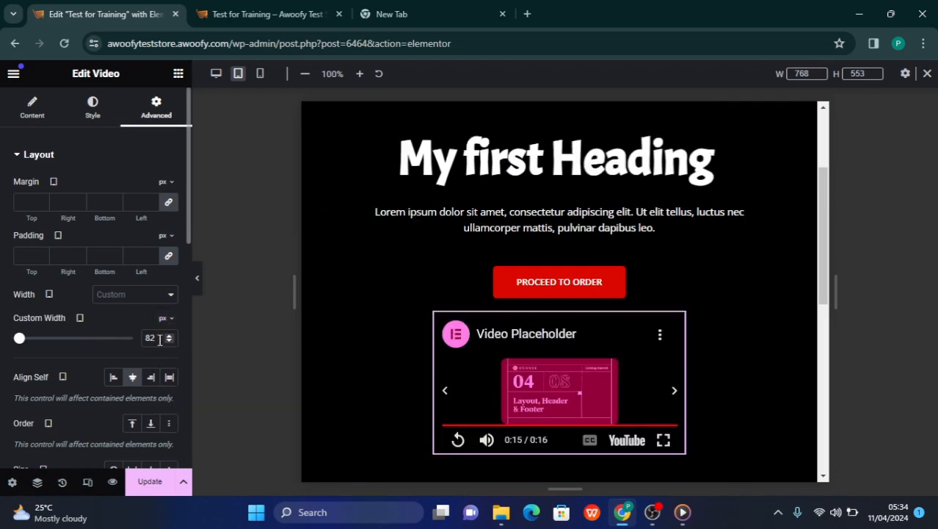
pyautogui.write('550')
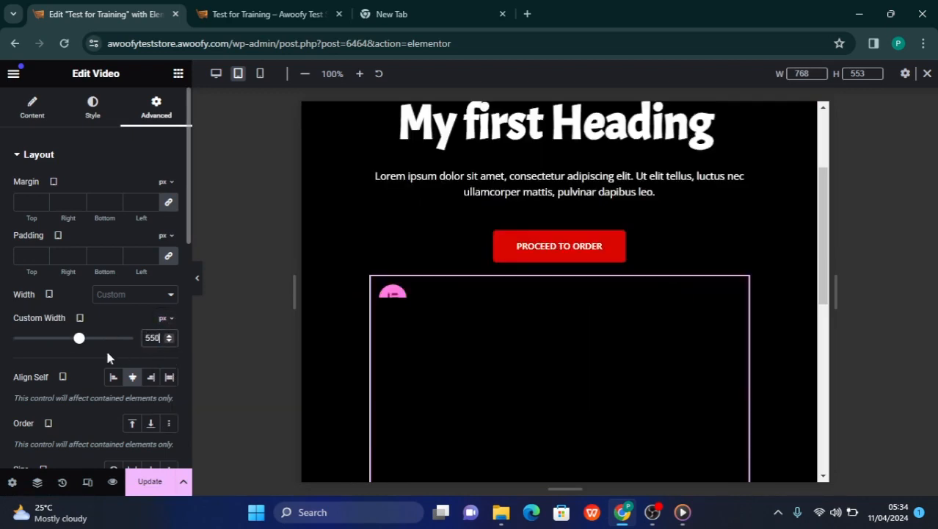
# Review the heading, text, button and video of the black container in the tablet layout
pyautogui.scroll(2, 478, 328)
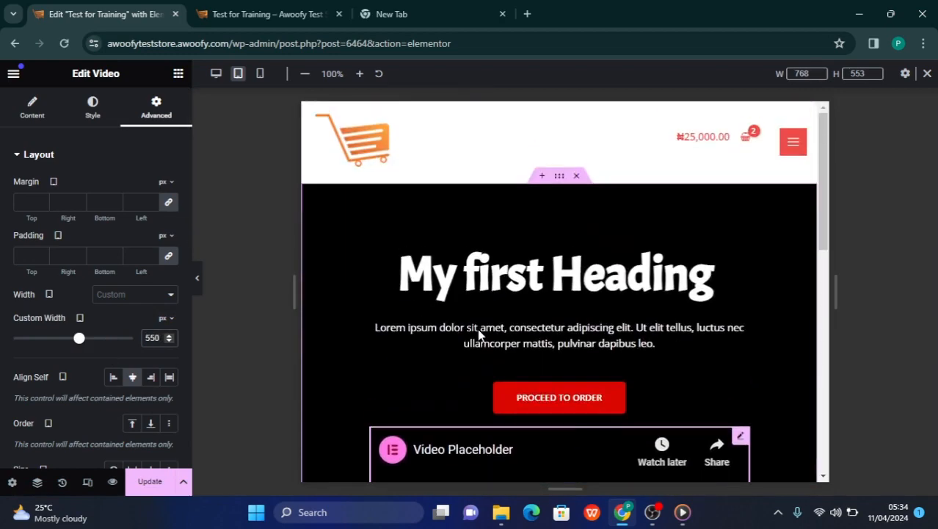
pyautogui.scroll(-1, 514, 261)
pyautogui.scroll(1, 537, 264)
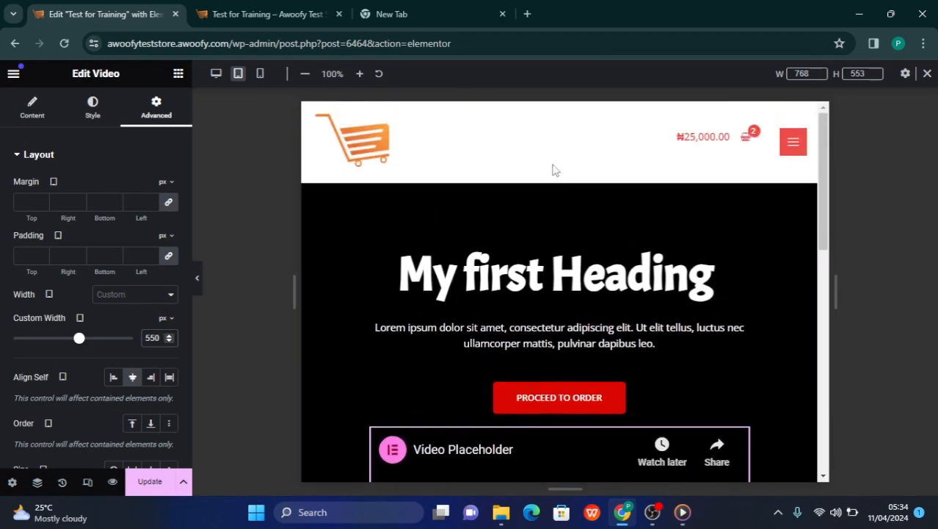
pyautogui.scroll(-6, 538, 266)
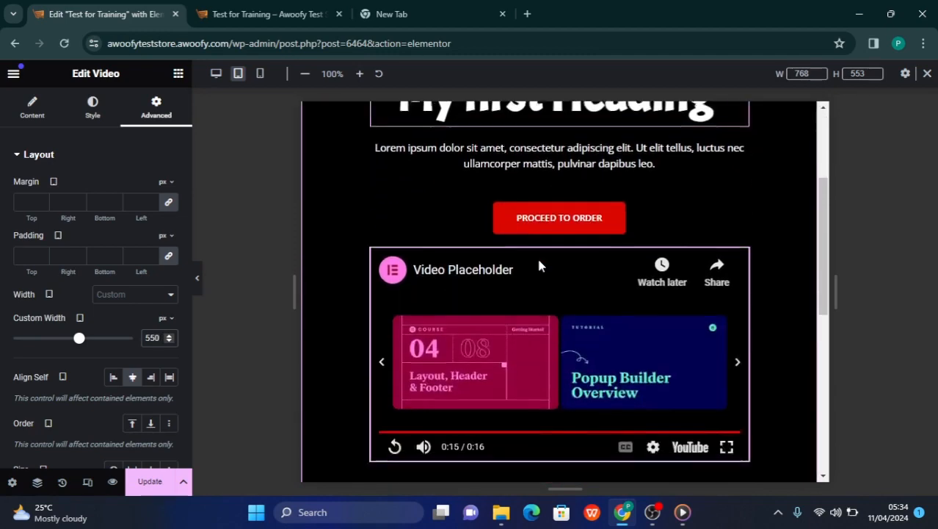
pyautogui.scroll(6, 539, 266)
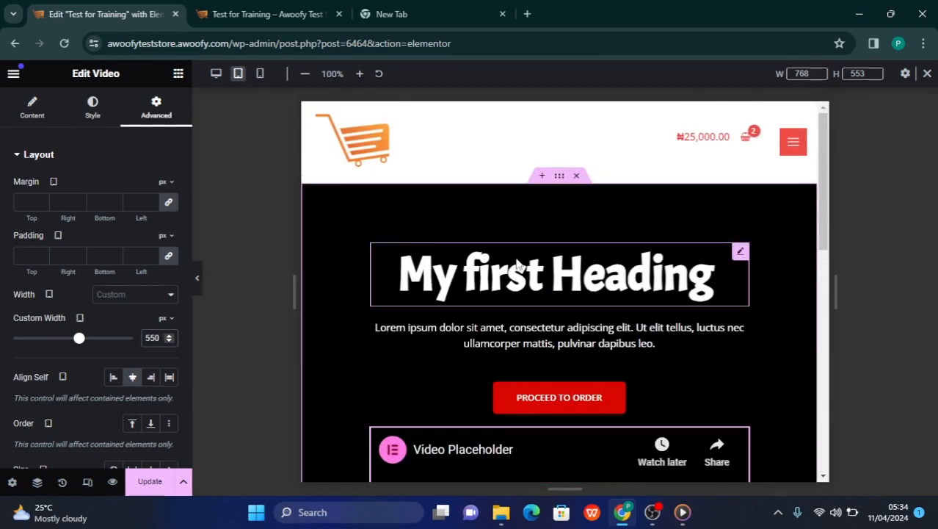
pyautogui.scroll(-3, 569, 331)
pyautogui.scroll(2, 580, 327)
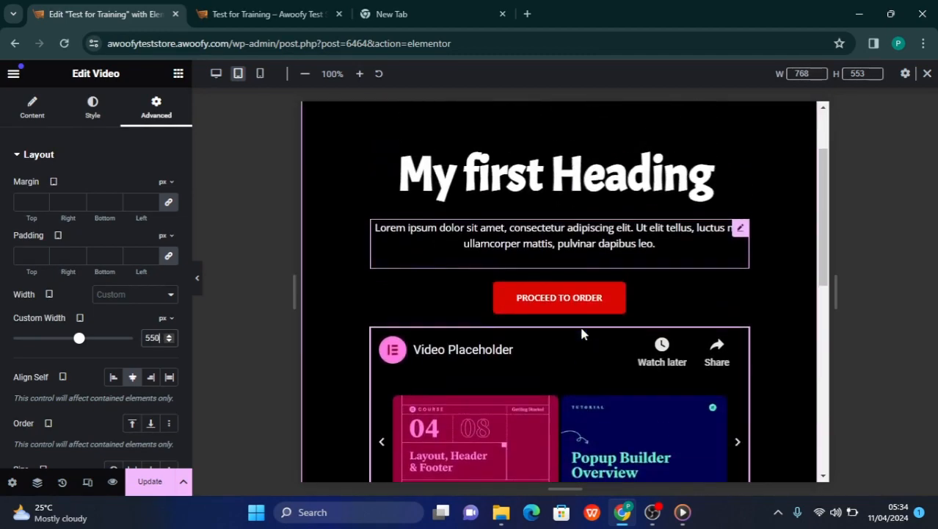
pyautogui.scroll(1, 597, 207)
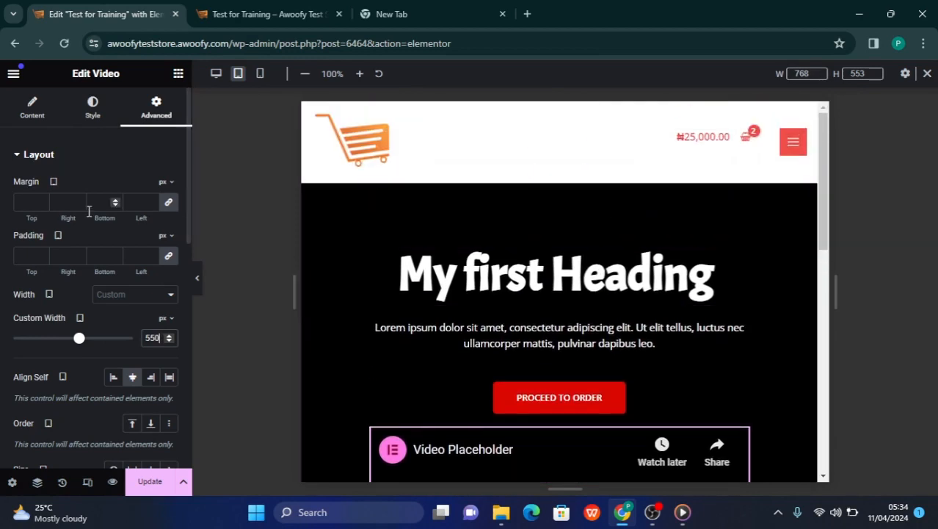
# Check the black container in the mobile layout and return to the tablet layout for comparison
pyautogui.click(261, 73)
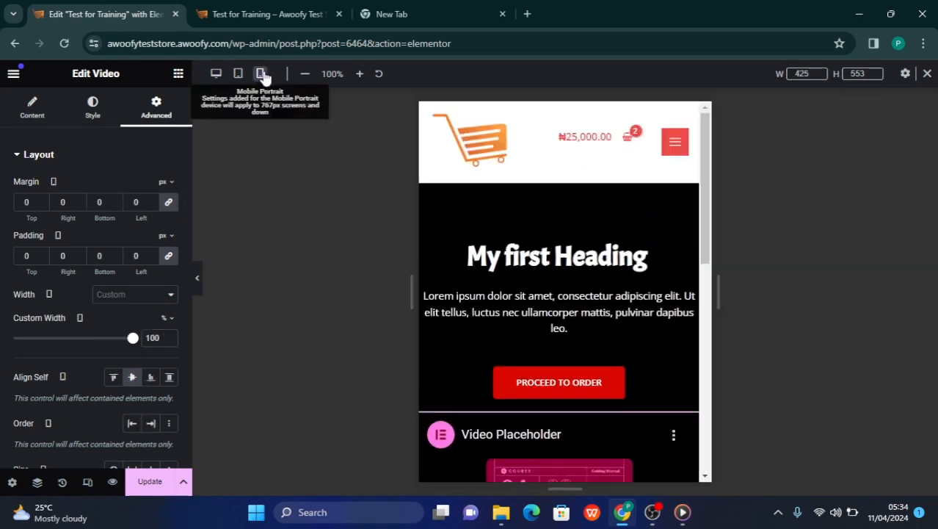
pyautogui.scroll(-2, 614, 298)
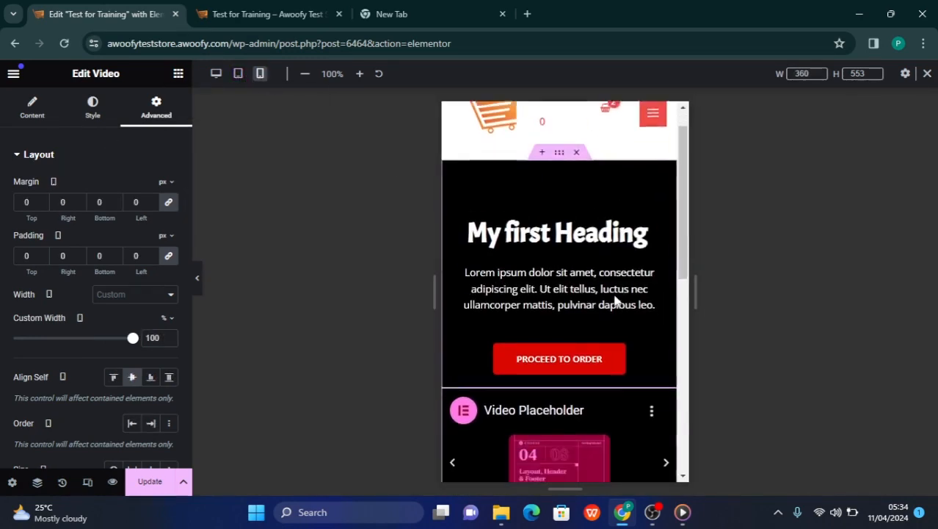
pyautogui.scroll(2, 614, 299)
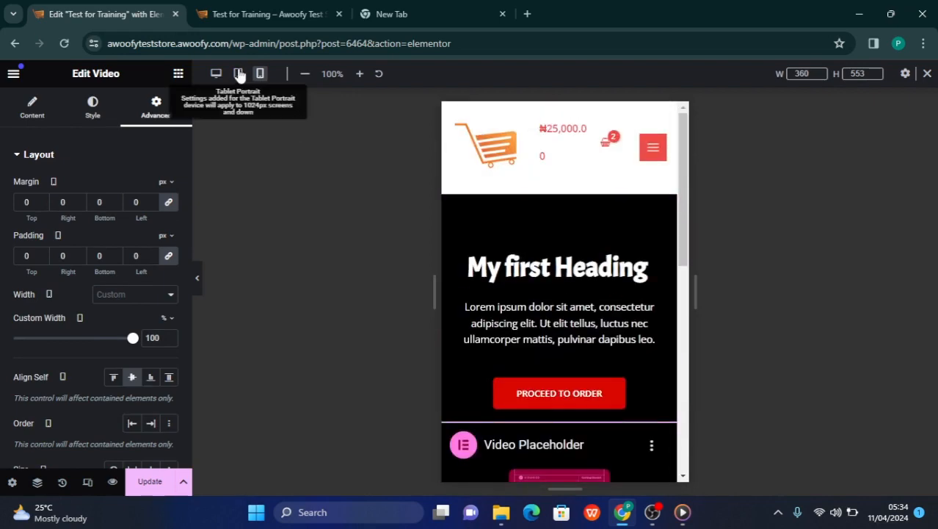
pyautogui.click(238, 74)
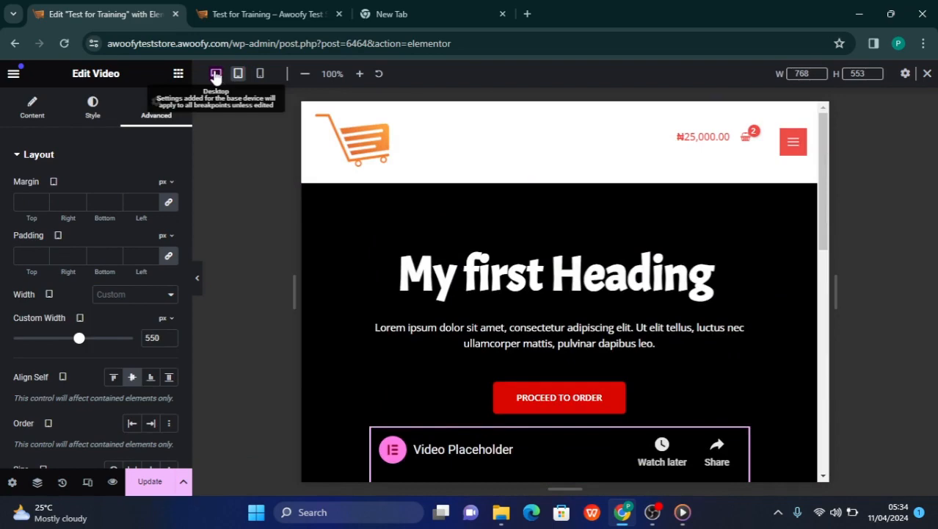
# Review the page from the header to the video in the desktop layout, including at full width with the editing panel hidden
pyautogui.click(216, 74)
pyautogui.scroll(-1, 668, 318)
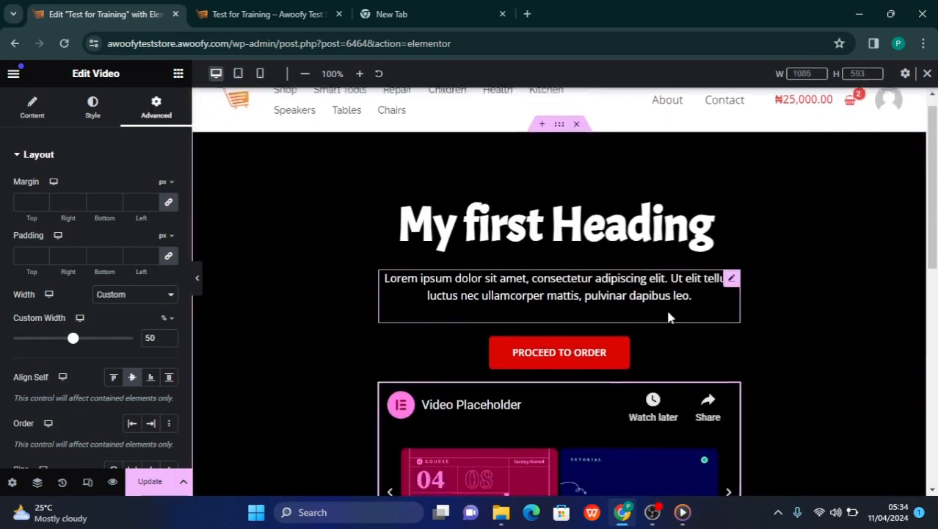
pyautogui.scroll(-3, 668, 318)
pyautogui.scroll(4, 668, 318)
pyautogui.scroll(-3, 668, 317)
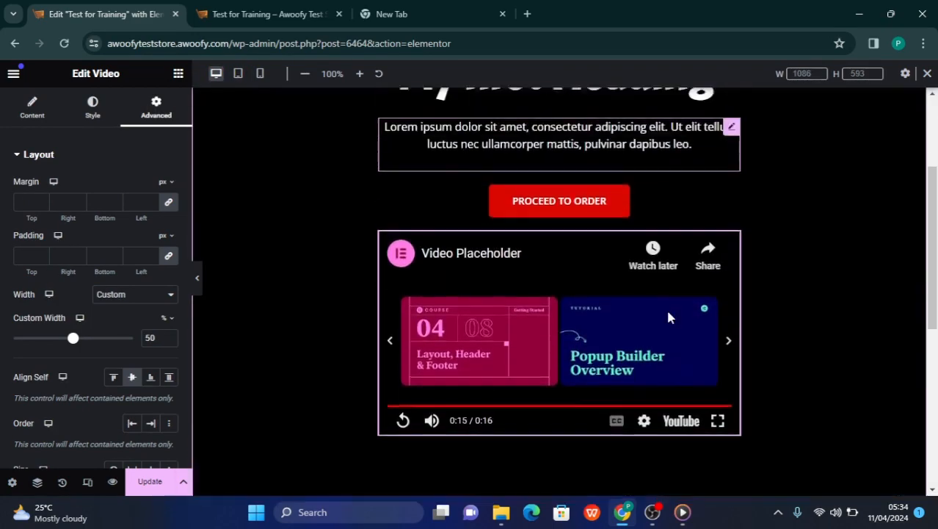
pyautogui.scroll(3, 668, 316)
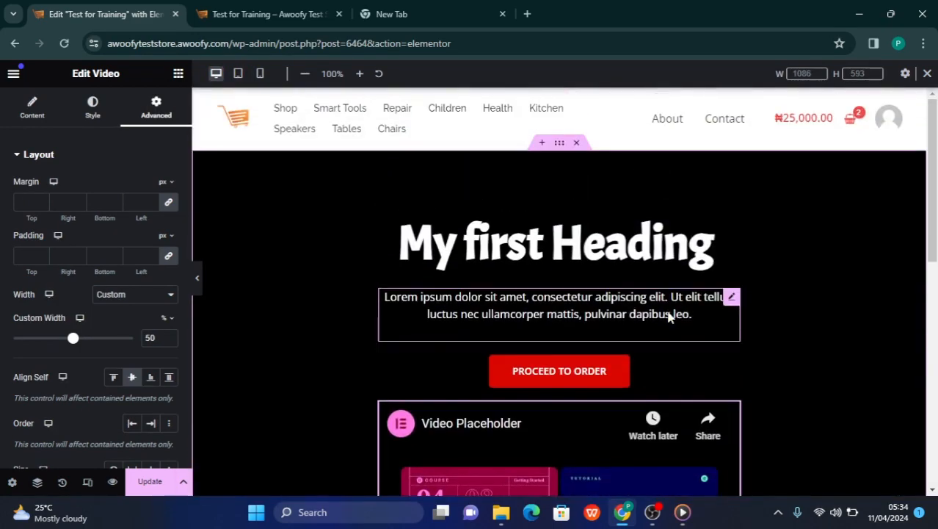
pyautogui.click(199, 279)
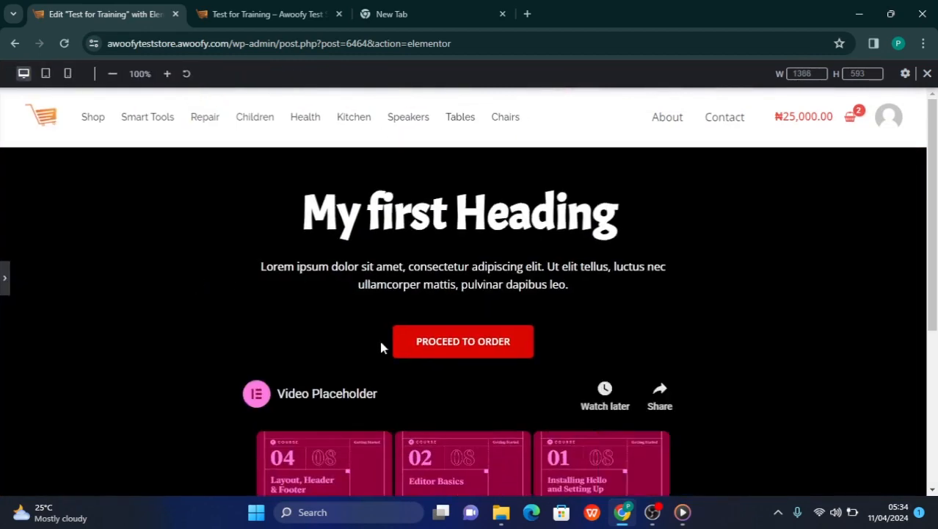
pyautogui.scroll(-3, 381, 345)
pyautogui.scroll(3, 381, 347)
pyautogui.scroll(-3, 444, 421)
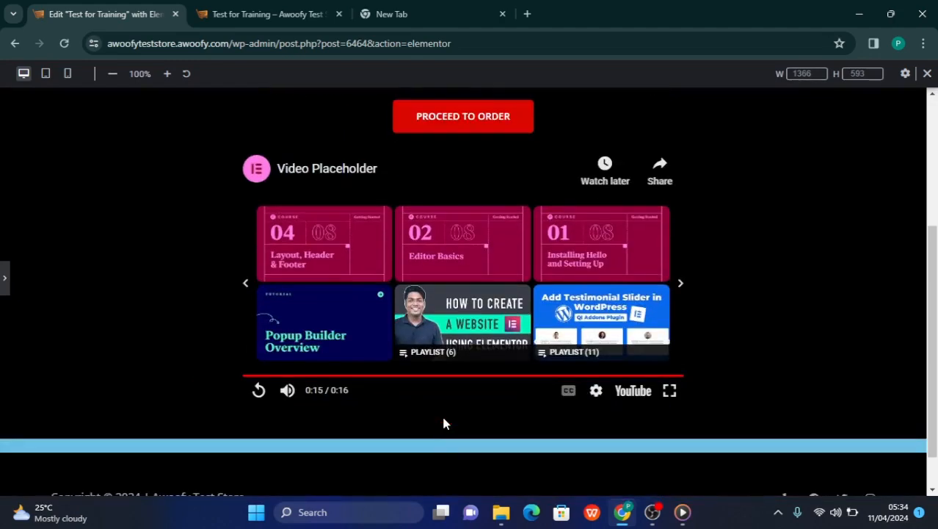
# Bring back the editing panel and place an image widget below the video in the black container
pyautogui.click(3, 279)
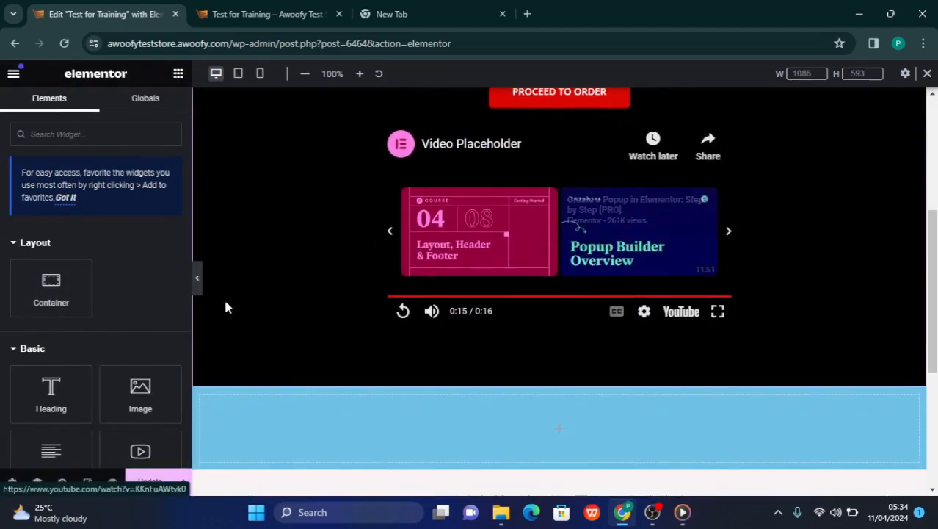
pyautogui.moveTo(158, 381); pyautogui.dragTo(567, 316)
pyautogui.scroll(-5, 541, 309)
pyautogui.scroll(-3, 539, 309)
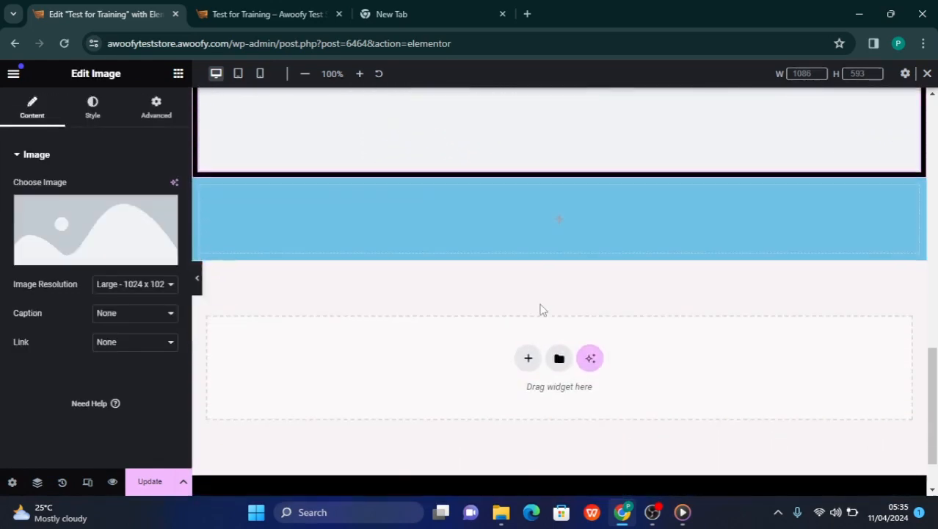
pyautogui.scroll(10, 246, 278)
pyautogui.scroll(-8, 467, 288)
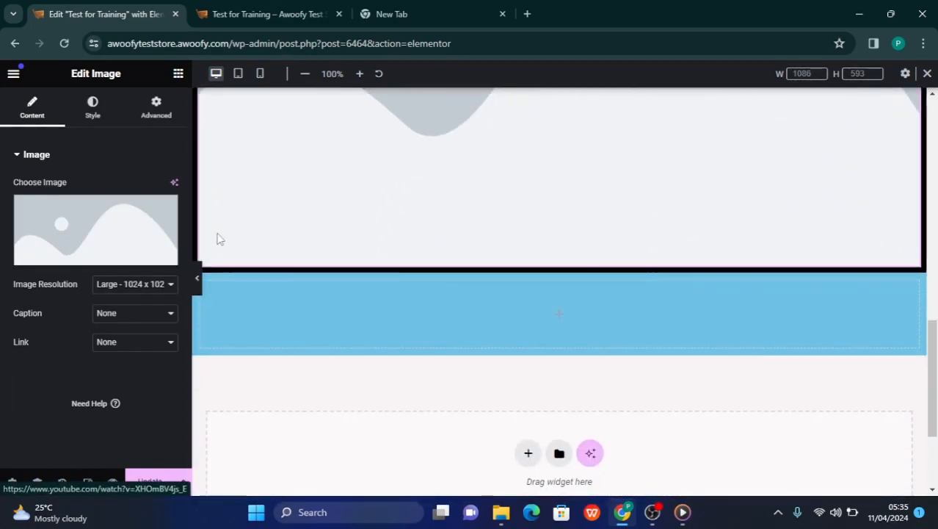
pyautogui.click(151, 107)
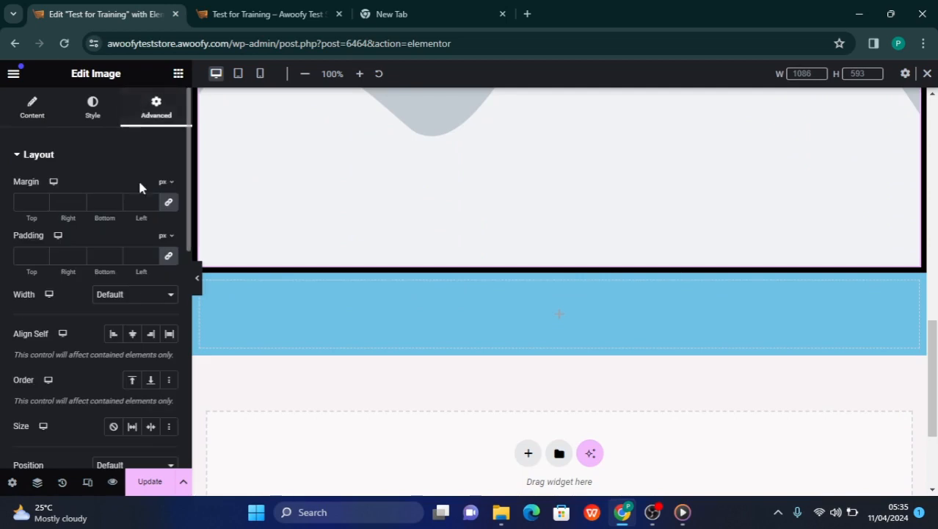
# Insert a nested container below the image in the black container and add a heading widget to it
pyautogui.click(177, 74)
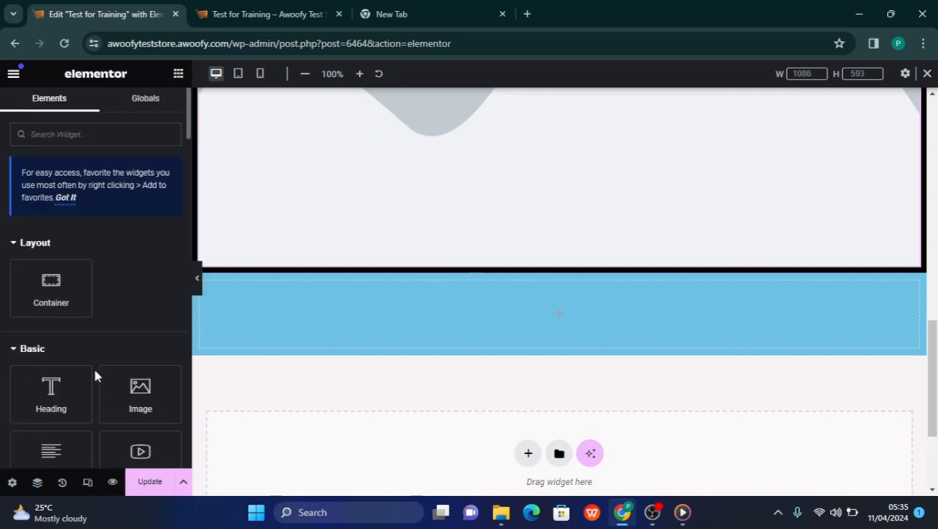
pyautogui.moveTo(74, 295); pyautogui.dragTo(505, 256)
pyautogui.scroll(-1, 505, 256)
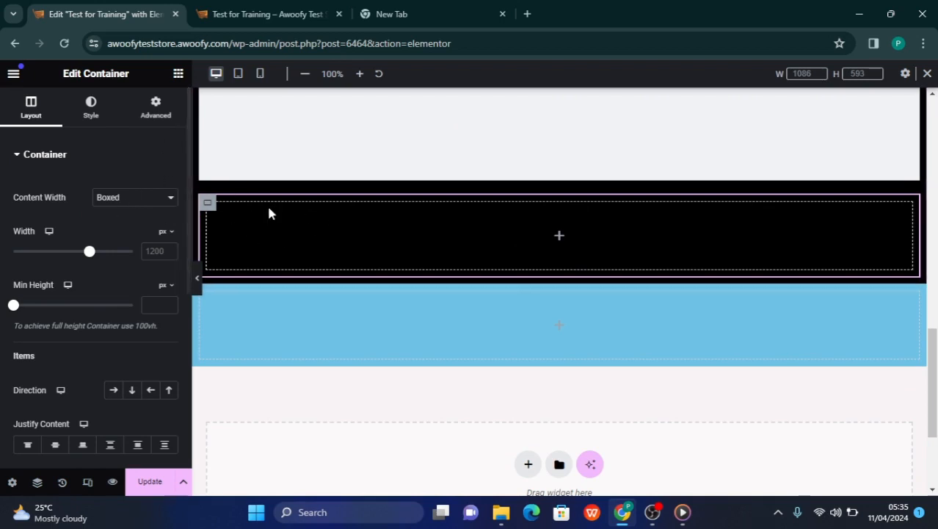
pyautogui.scroll(6, 393, 204)
pyautogui.scroll(-3, 393, 205)
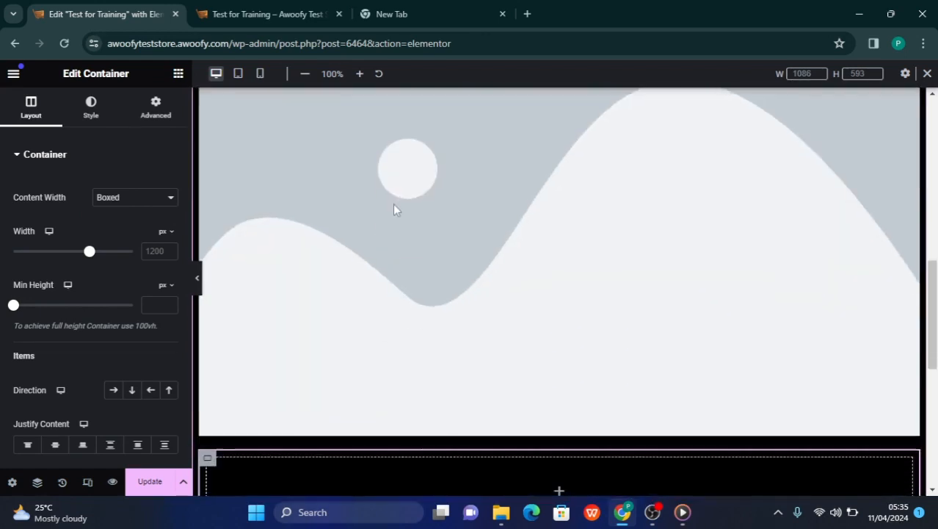
pyautogui.scroll(-2, 393, 209)
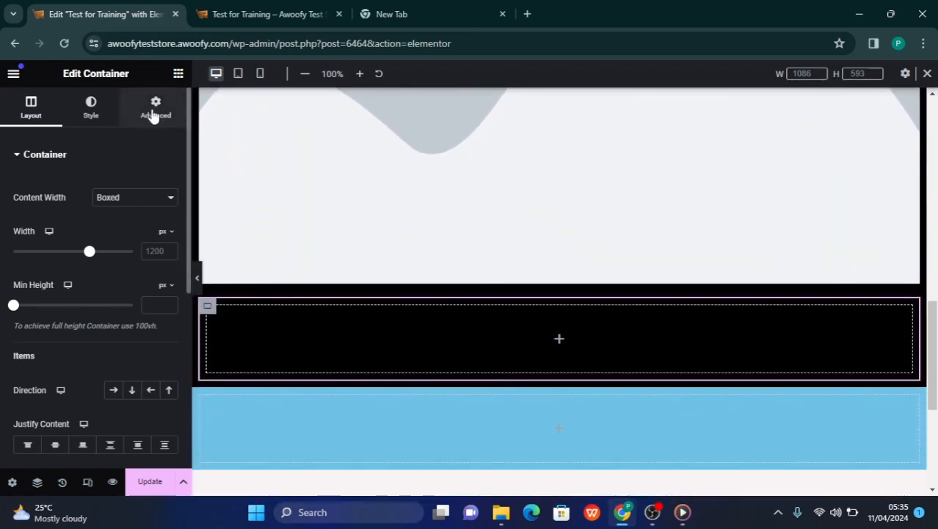
pyautogui.click(179, 73)
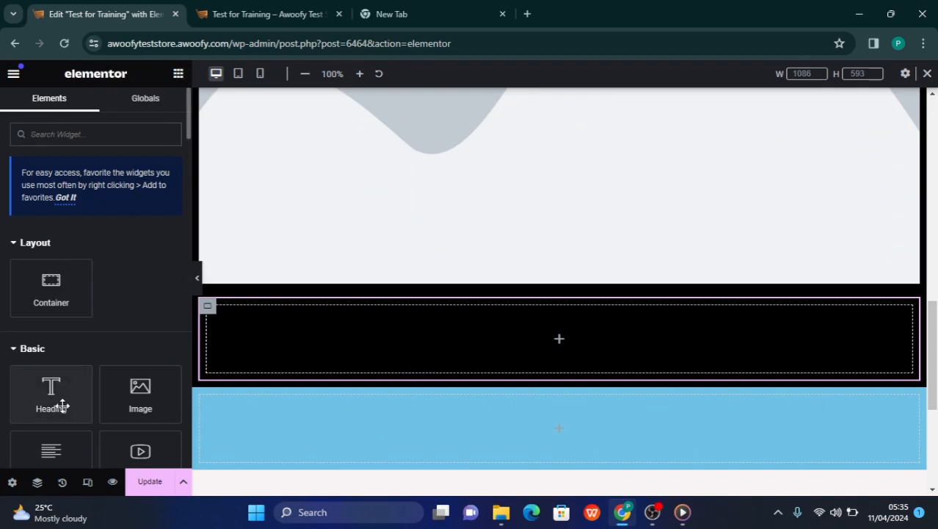
pyautogui.moveTo(62, 406); pyautogui.dragTo(448, 339)
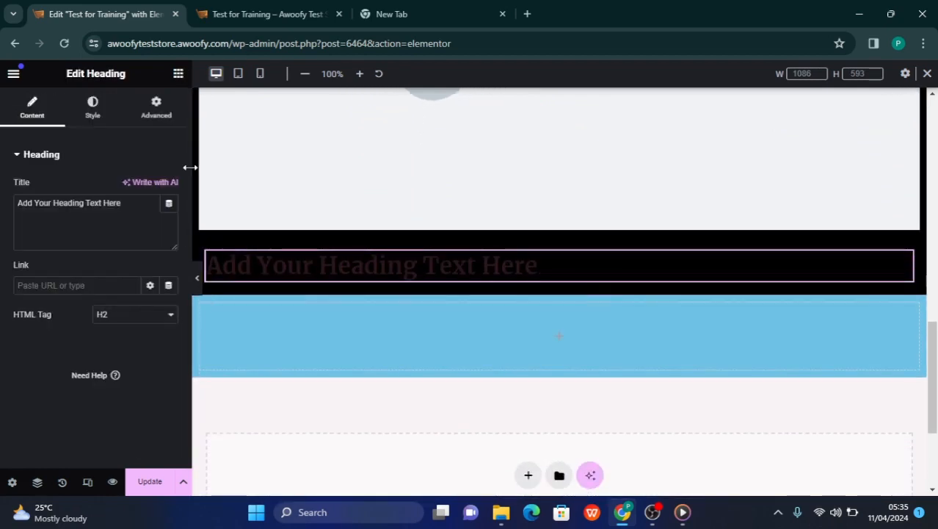
# Add a text editor widget and an image widget below the heading in the nested container
pyautogui.click(178, 74)
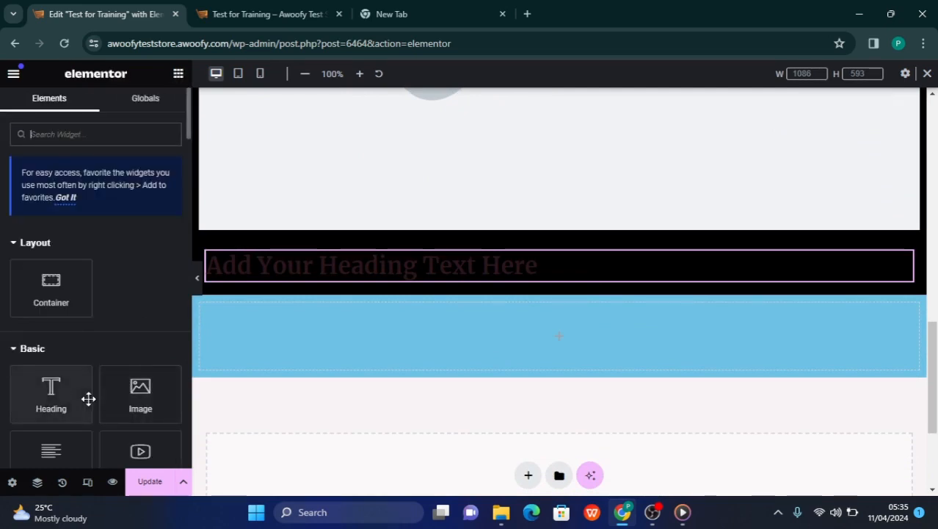
pyautogui.scroll(-6, 88, 396)
pyautogui.scroll(3, 90, 389)
pyautogui.scroll(1, 72, 334)
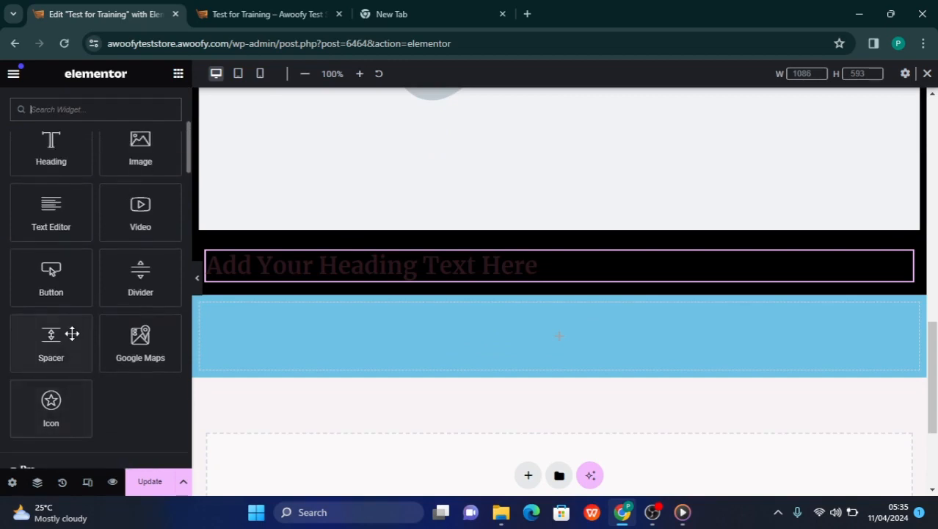
pyautogui.moveTo(52, 218); pyautogui.dragTo(326, 285)
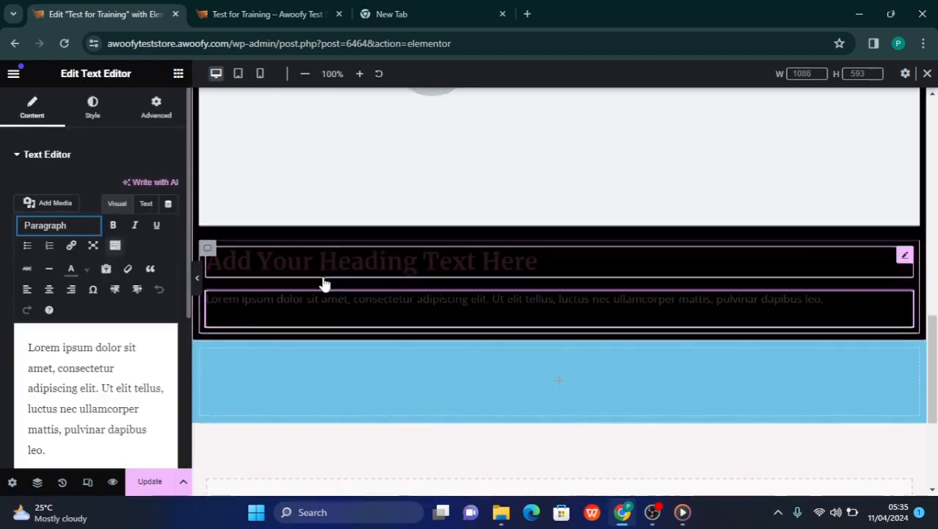
pyautogui.click(179, 74)
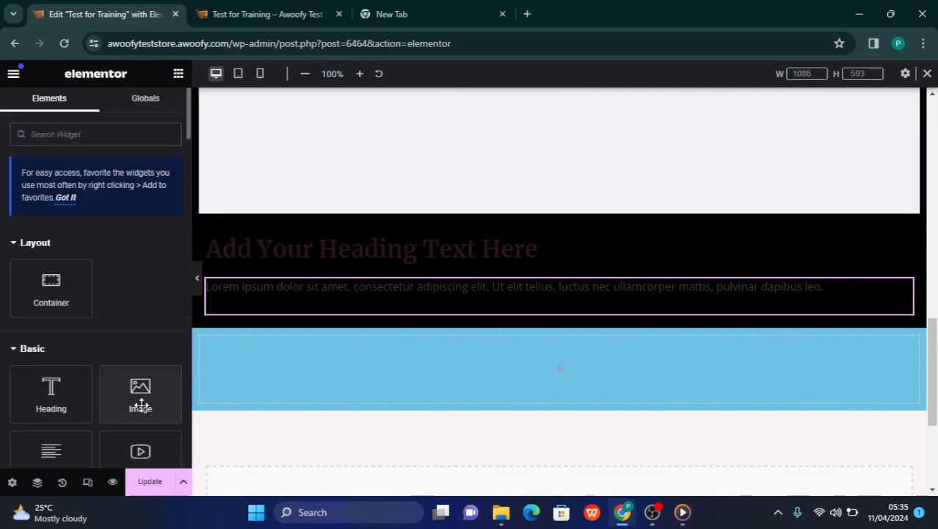
pyautogui.moveTo(141, 405); pyautogui.dragTo(277, 302)
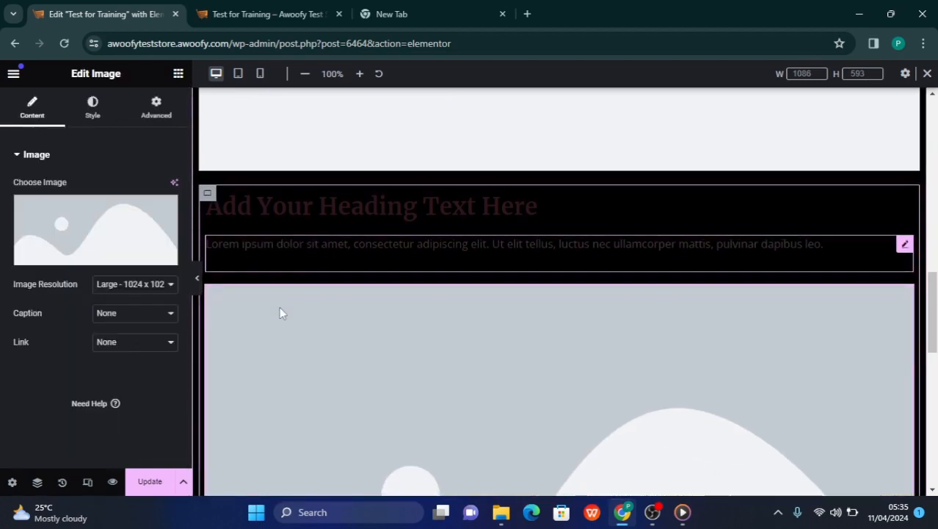
# Delete the large image widget between the video and the nested container
pyautogui.scroll(10, 393, 243)
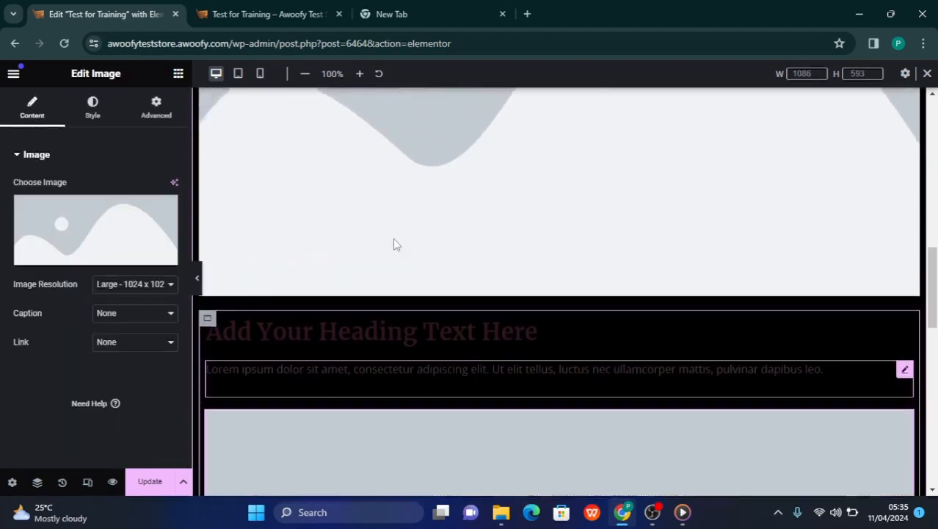
pyautogui.scroll(-10, 394, 243)
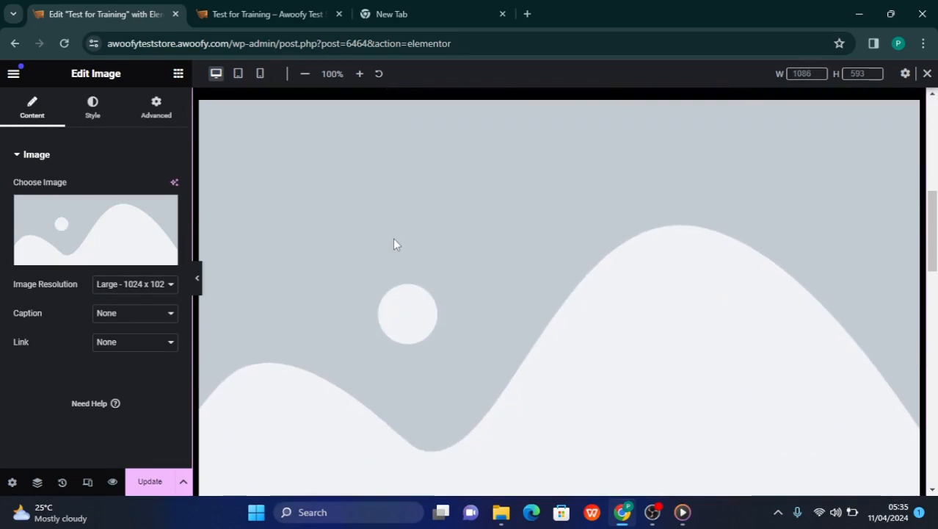
pyautogui.scroll(3, 393, 243)
pyautogui.scroll(-5, 393, 244)
pyautogui.scroll(3, 394, 244)
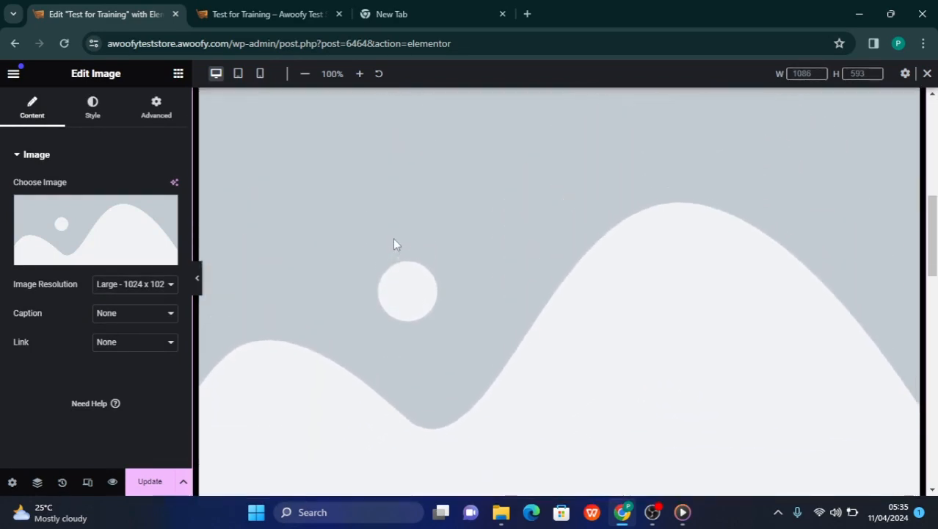
pyautogui.scroll(-6, 394, 244)
pyautogui.scroll(3, 394, 243)
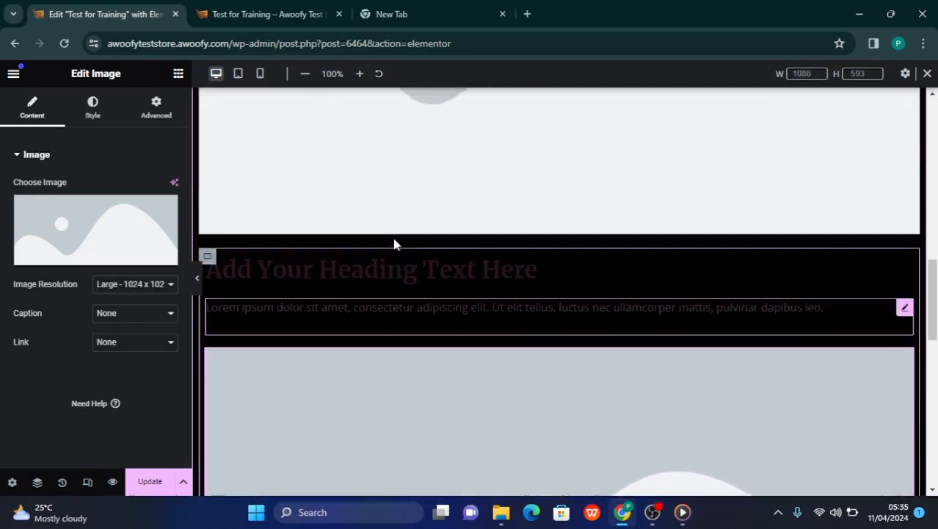
pyautogui.scroll(5, 393, 243)
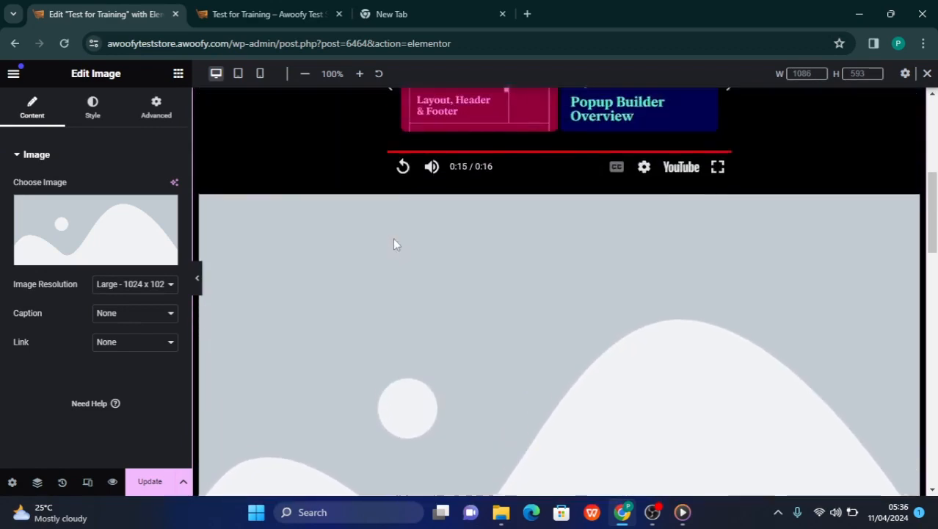
pyautogui.rightClick(913, 210)
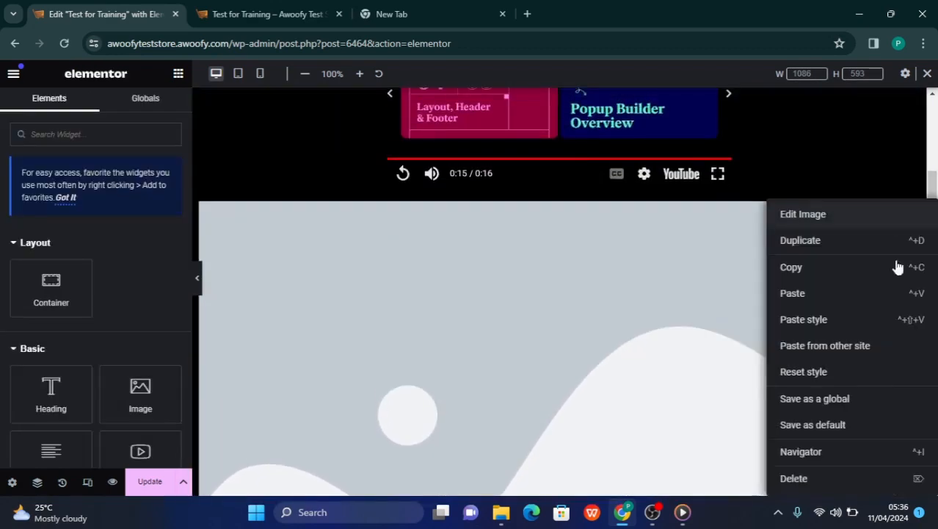
pyautogui.click(795, 478)
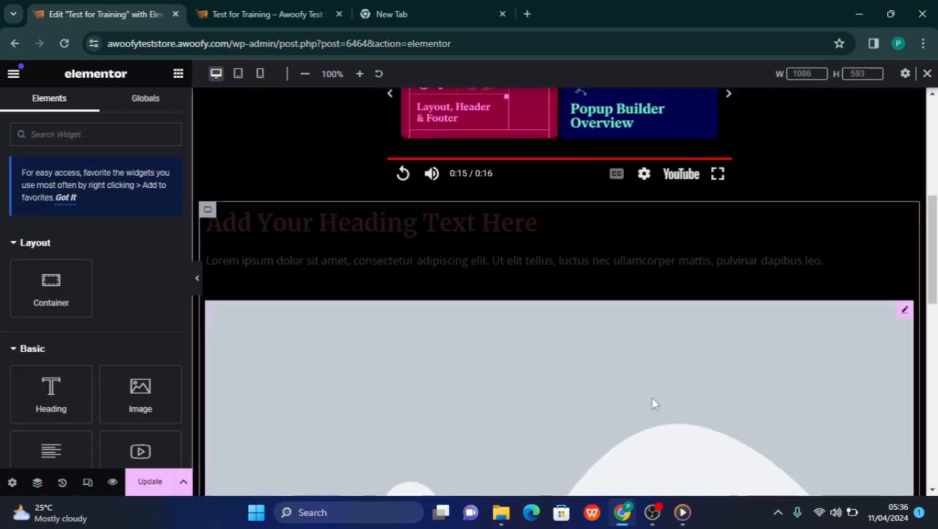
# Set the nested container's boxed content width to 600 px
pyautogui.scroll(-2, 652, 397)
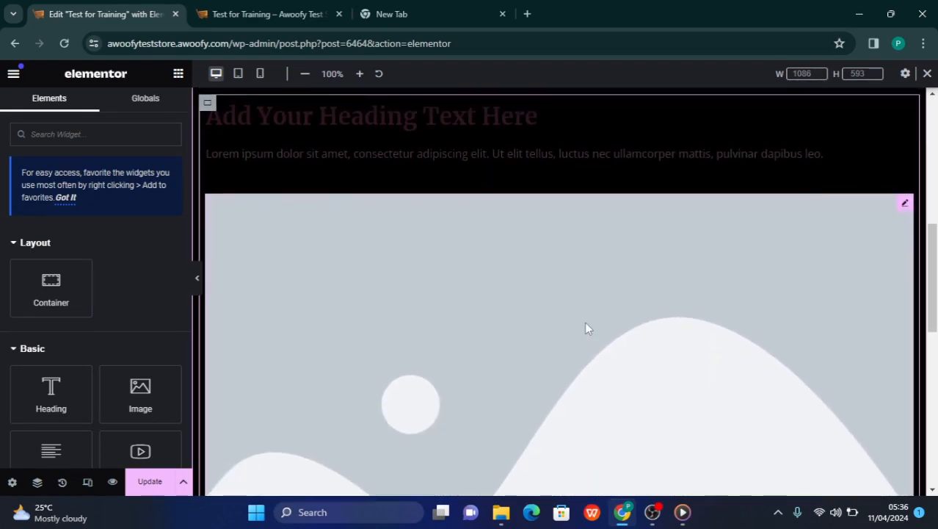
pyautogui.scroll(1, 586, 327)
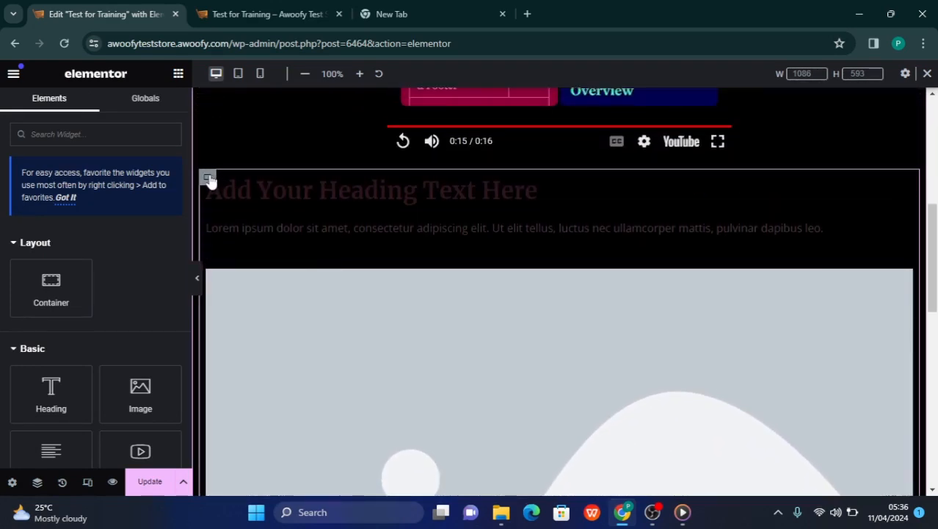
pyautogui.click(209, 179)
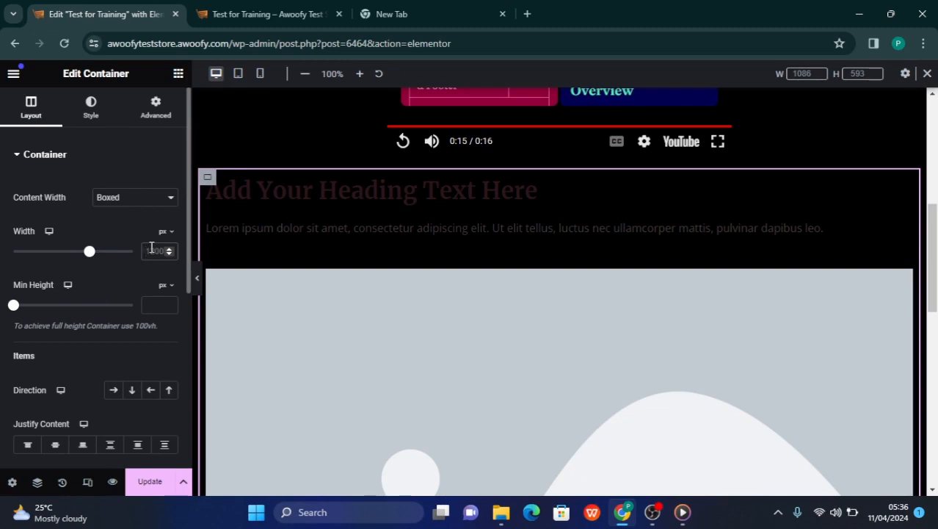
pyautogui.write('600')
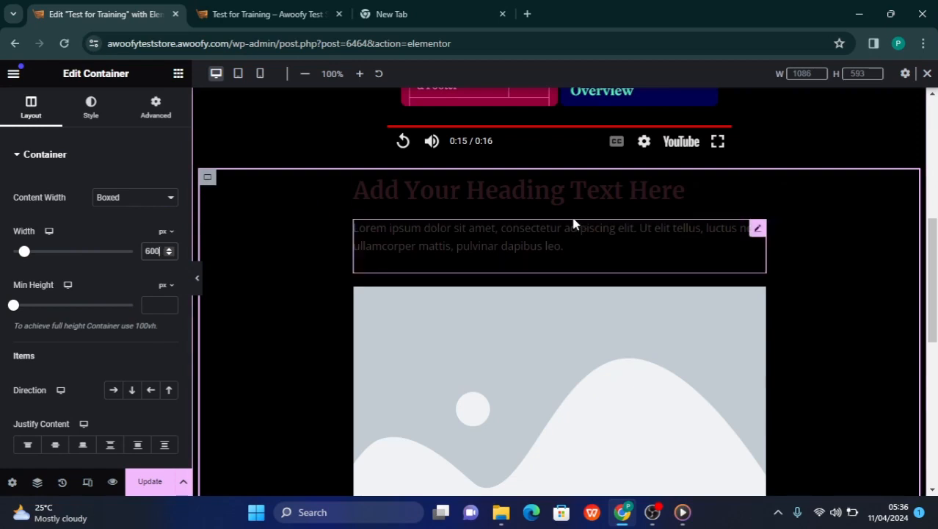
# Review the nested container's heading, text and image beneath the video with the editing panel hidden
pyautogui.click(198, 274)
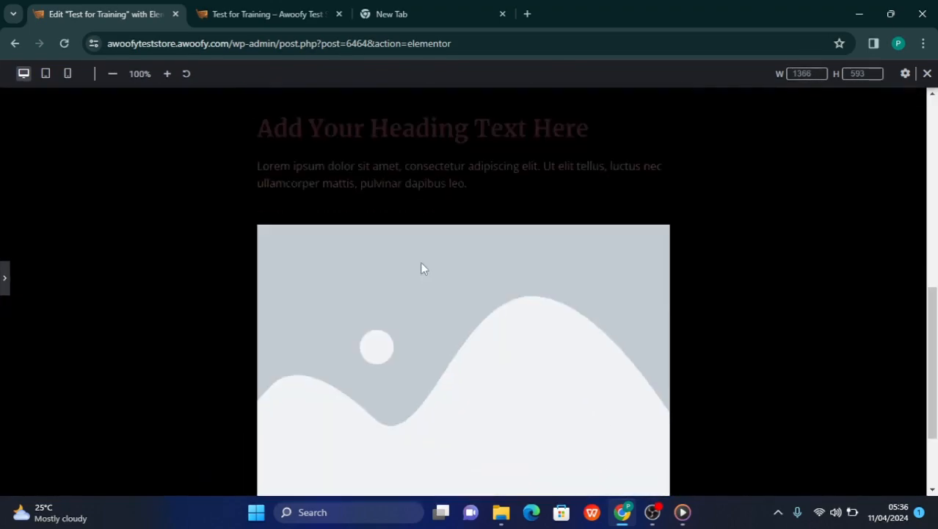
pyautogui.scroll(3, 421, 268)
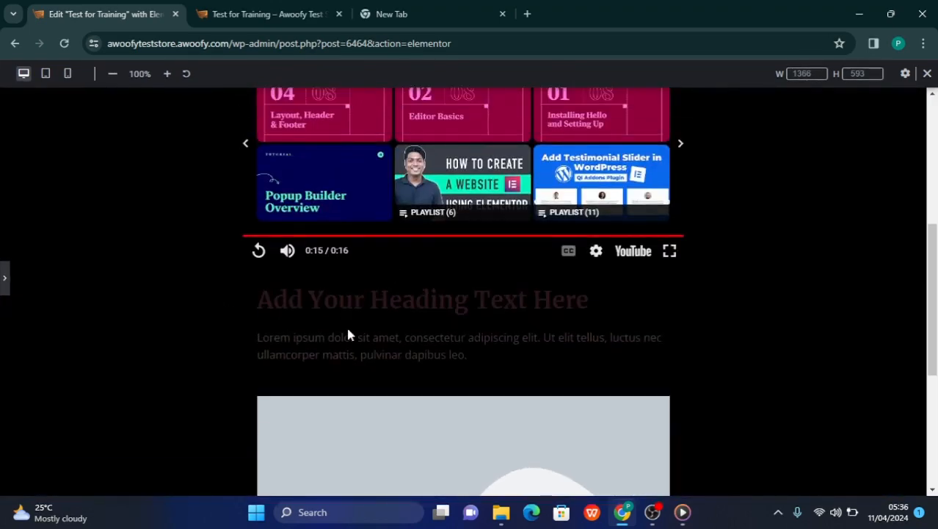
pyautogui.scroll(-3, 349, 335)
pyautogui.scroll(1, 286, 291)
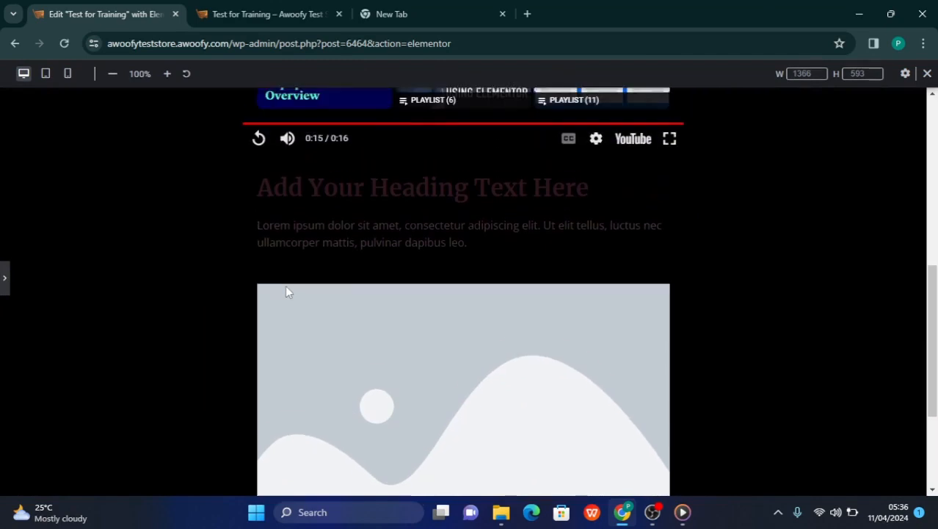
pyautogui.click(4, 280)
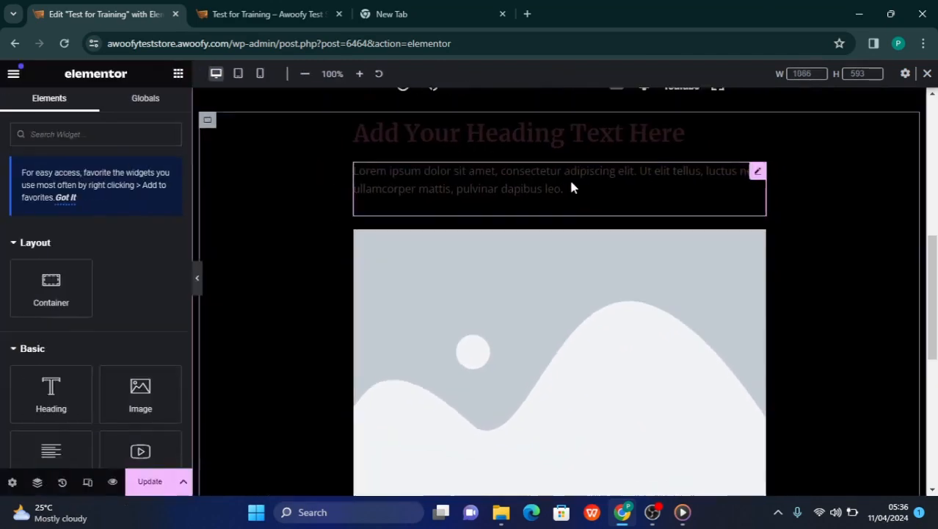
# Set the text color of the nested container's heading to red, #FF0000
pyautogui.click(593, 147)
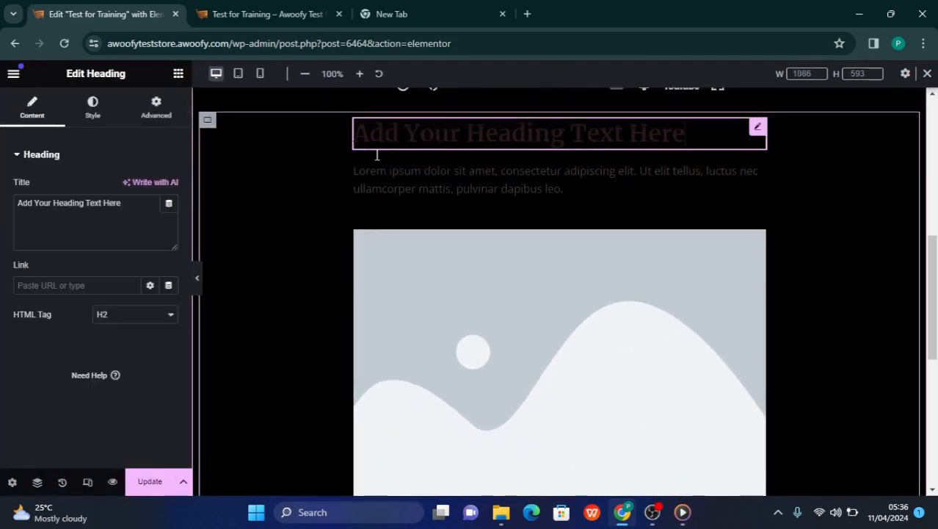
pyautogui.click(92, 110)
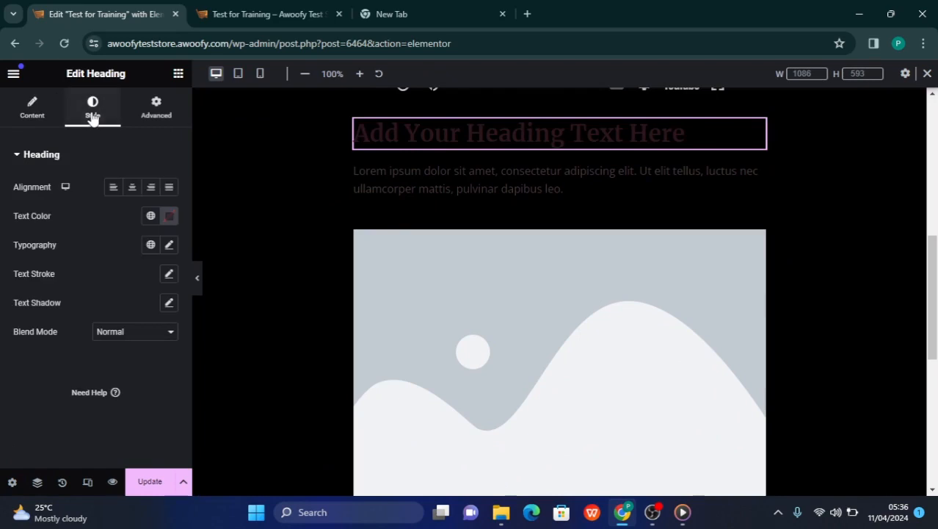
pyautogui.click(170, 216)
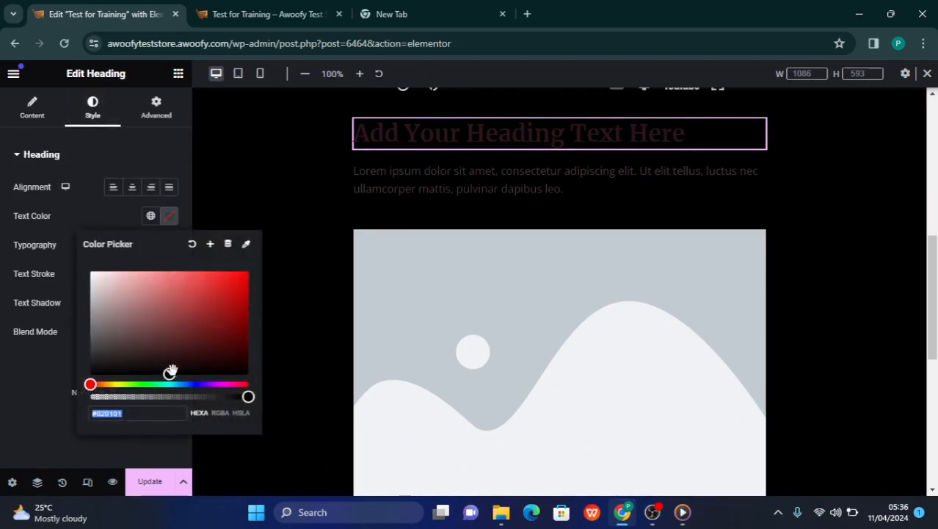
pyautogui.moveTo(170, 371); pyautogui.dragTo(248, 272)
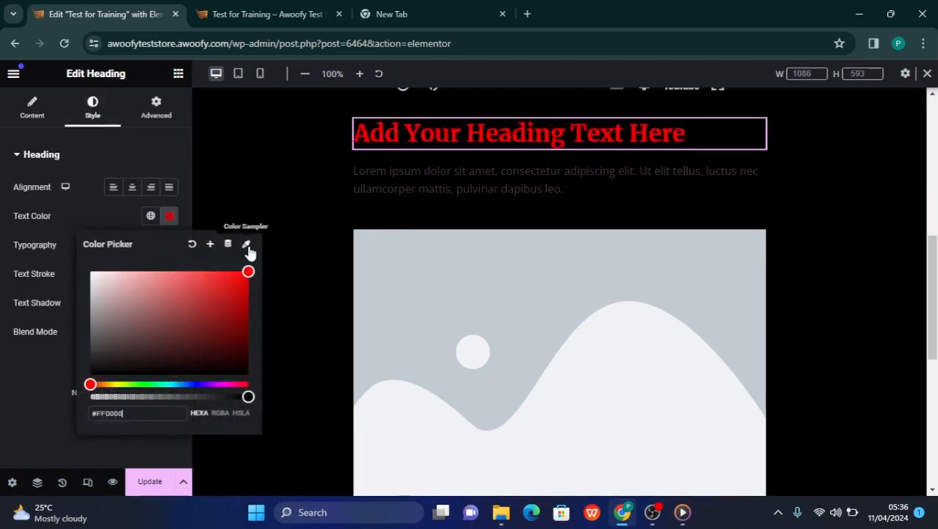
pyautogui.click(401, 152)
# Set the text color of the paragraph under the red heading to white, #FFFFFF
pyautogui.click(438, 173)
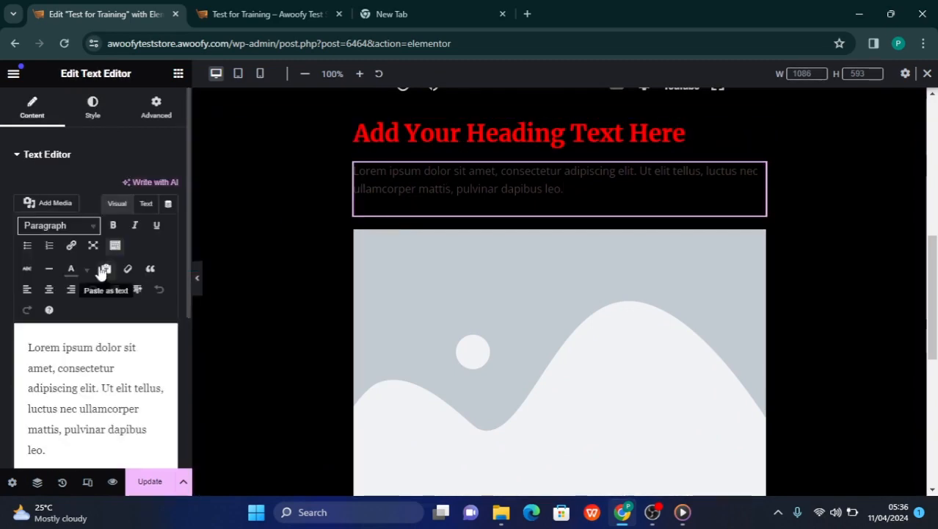
pyautogui.click(93, 108)
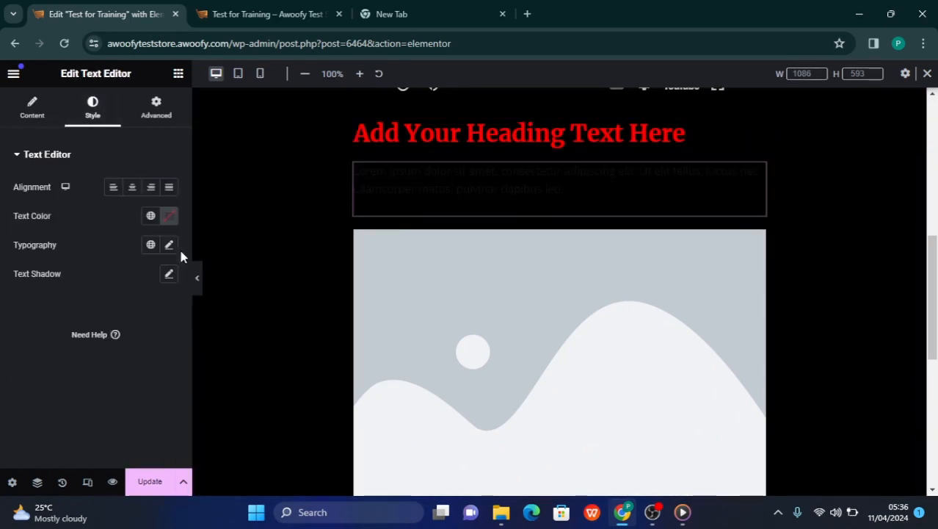
pyautogui.click(169, 216)
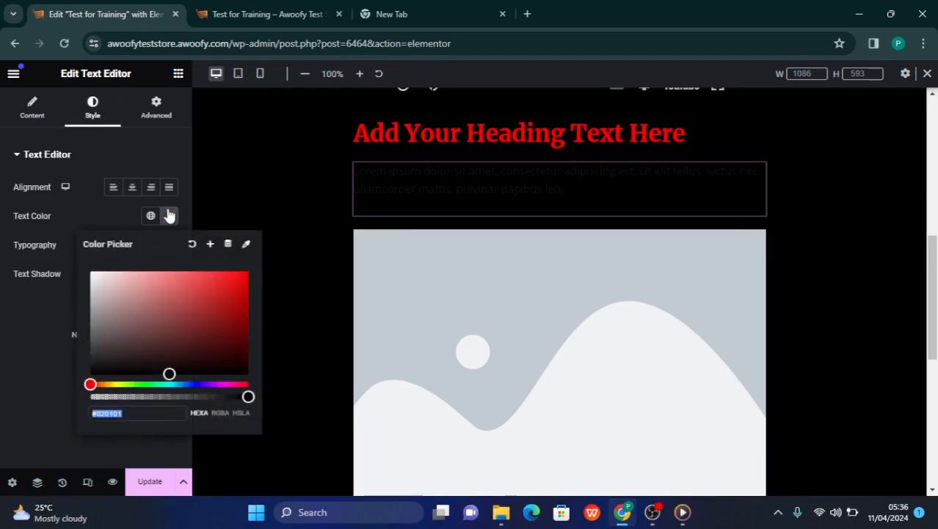
pyautogui.moveTo(169, 373)
pyautogui.mouseDown()
pyautogui.moveTo(125, 339)
pyautogui.moveTo(109, 294)
pyautogui.moveTo(65, 257)
pyautogui.mouseUp()
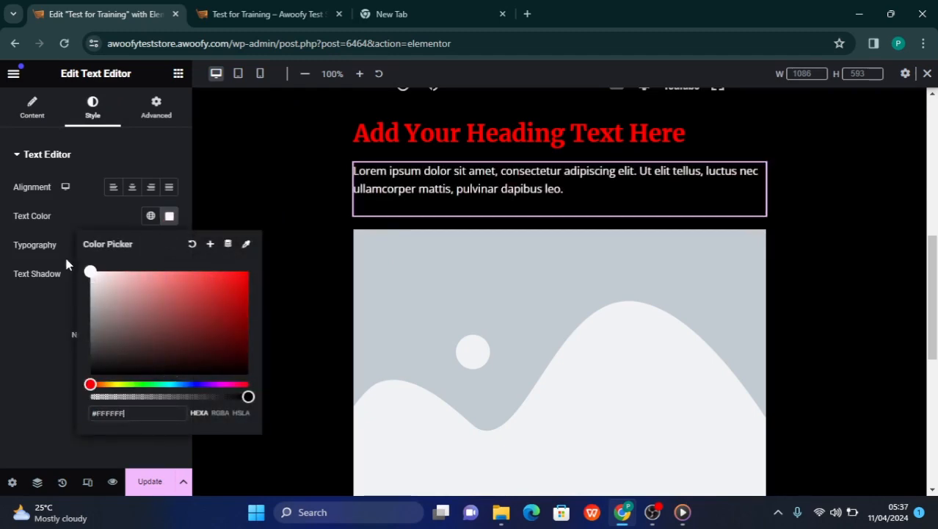
pyautogui.click(2, 327)
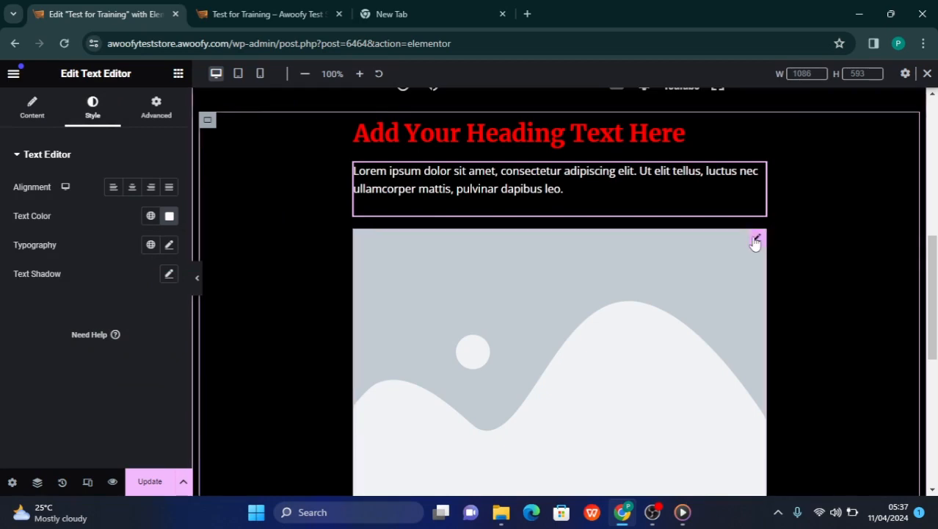
# Replace the placeholder image below the paragraph with w7.webp from the media library
pyautogui.click(755, 239)
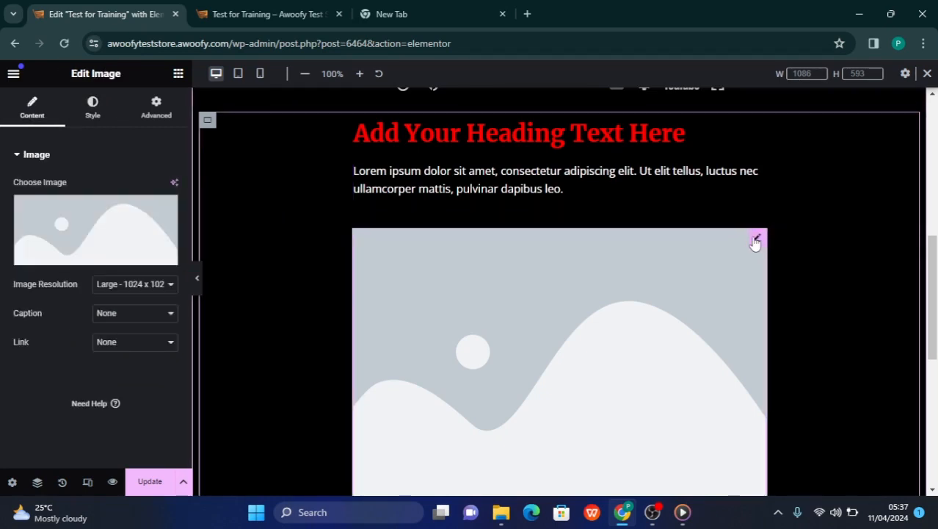
pyautogui.click(125, 253)
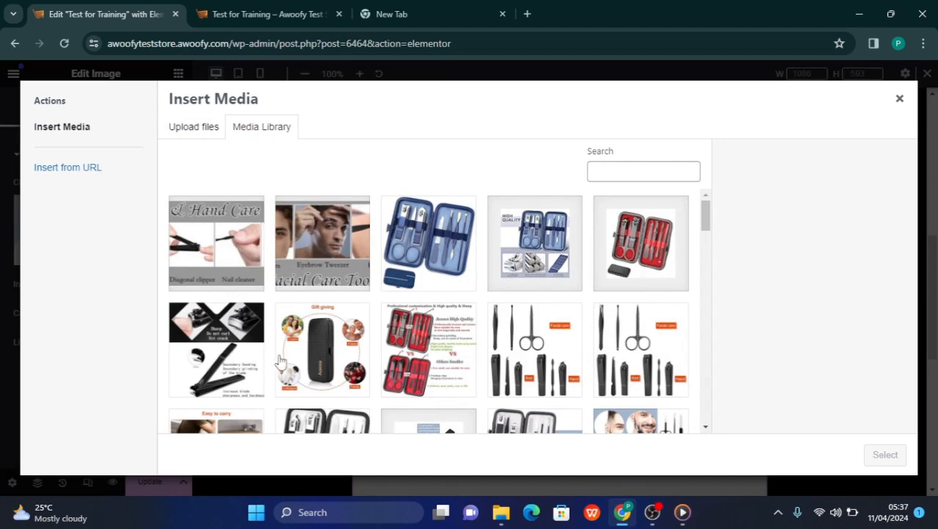
pyautogui.scroll(-20, 279, 360)
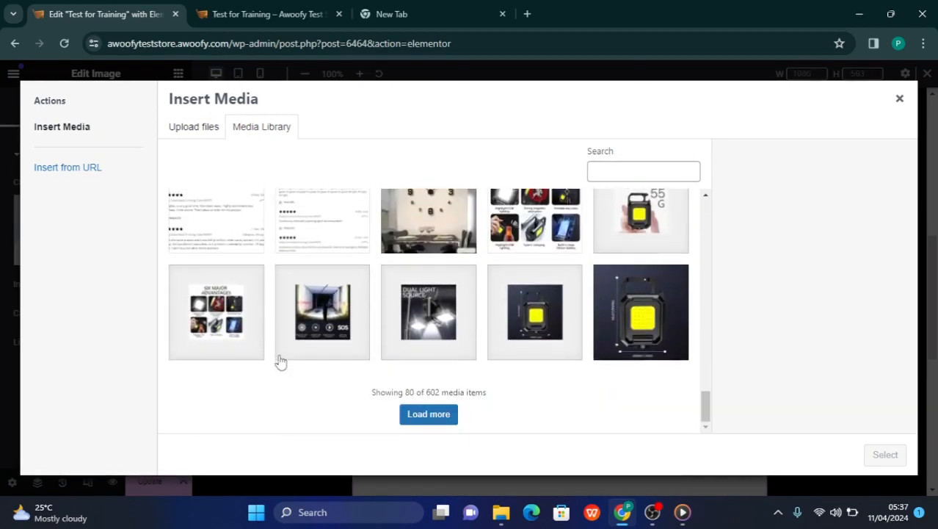
pyautogui.click(642, 327)
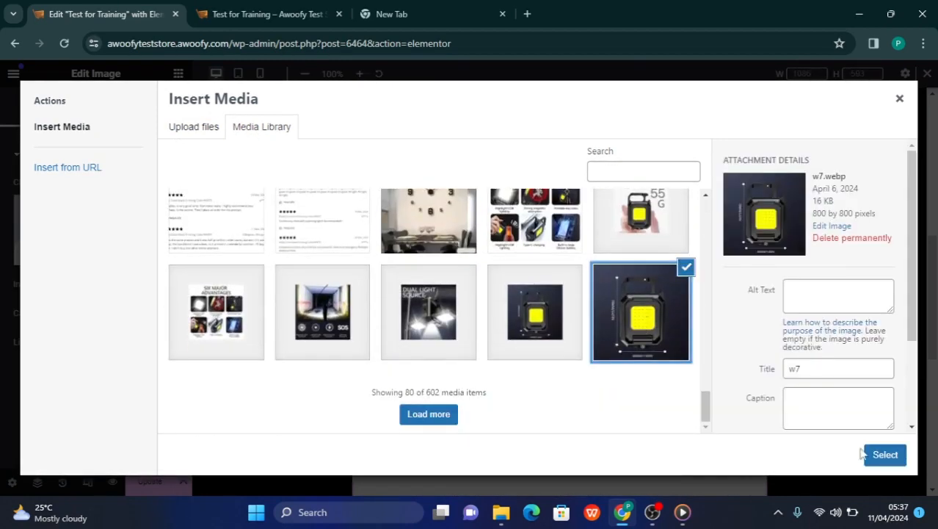
pyautogui.click(886, 455)
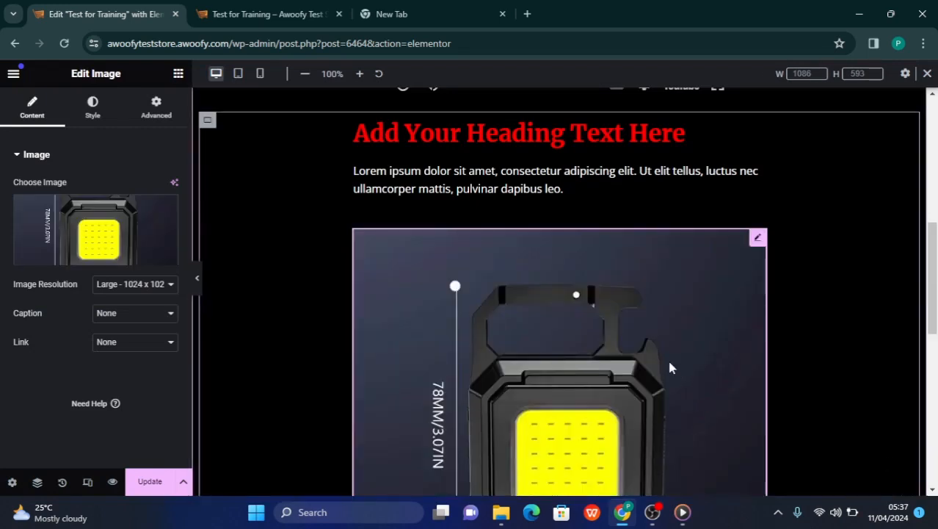
# Review the page from the main heading and video down to the nested container's heading, paragraph and flashlight image
pyautogui.scroll(-4, 670, 368)
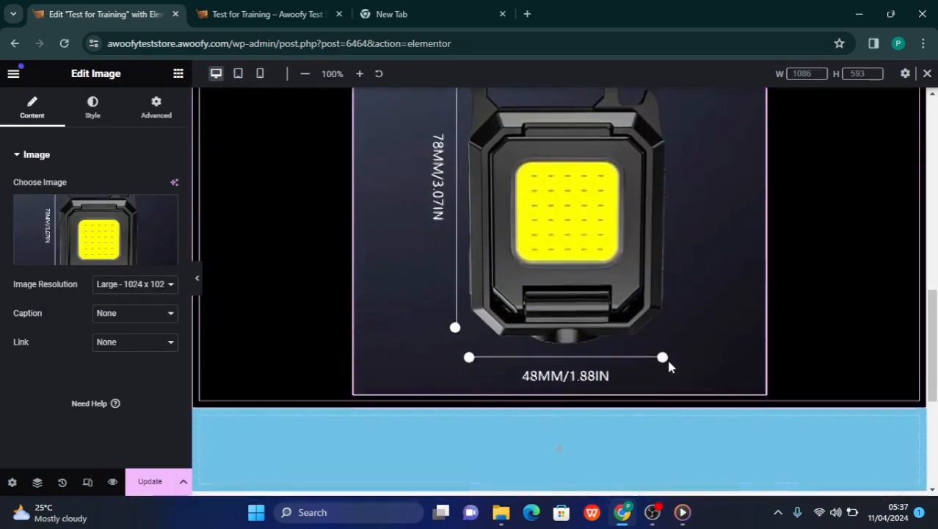
pyautogui.scroll(3, 668, 367)
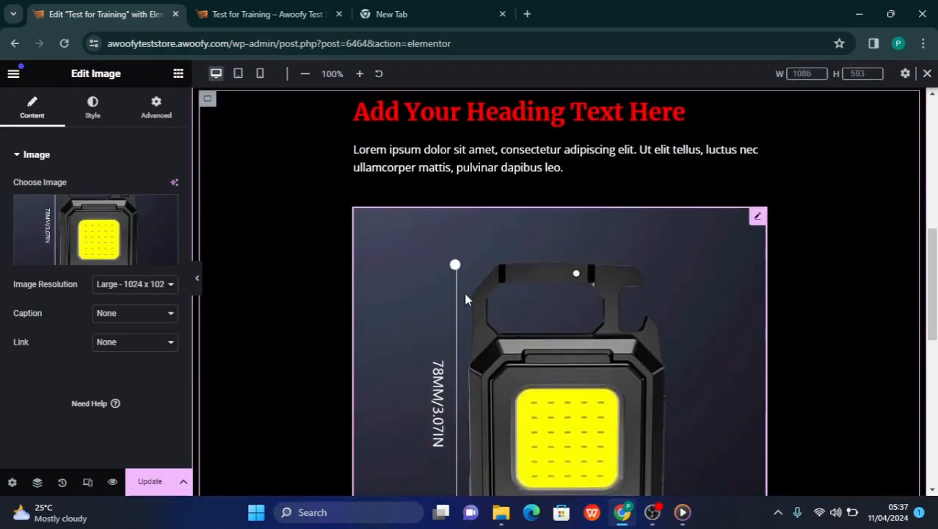
pyautogui.scroll(3, 465, 298)
pyautogui.scroll(-5, 465, 298)
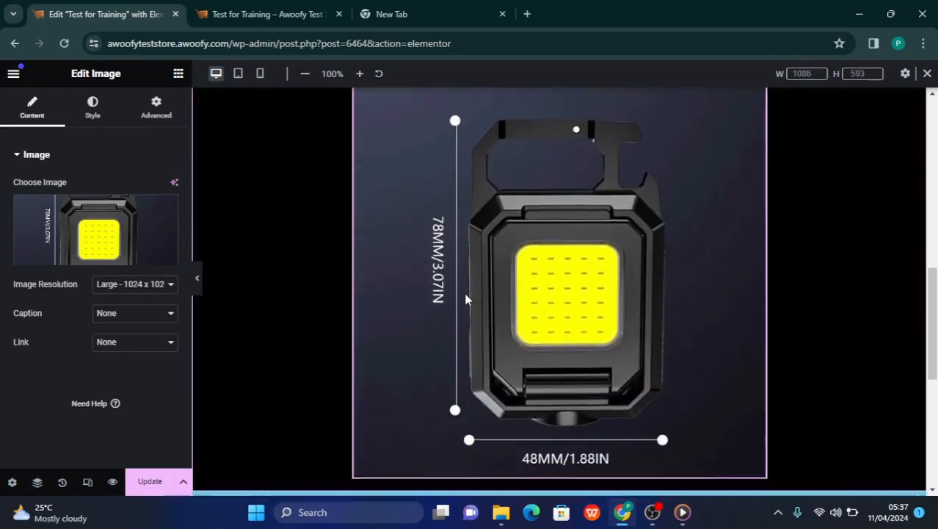
pyautogui.scroll(-3, 465, 298)
pyautogui.scroll(8, 465, 298)
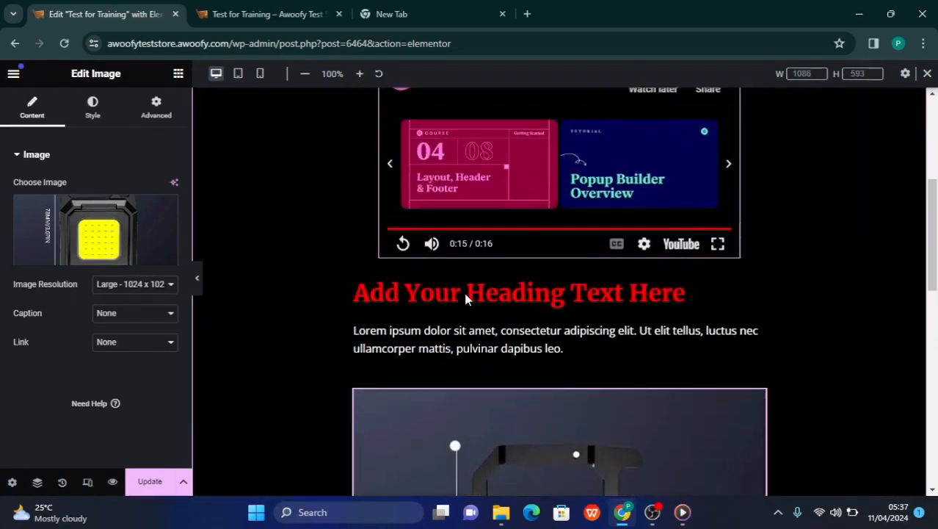
pyautogui.scroll(5, 434, 293)
pyautogui.scroll(-1, 455, 290)
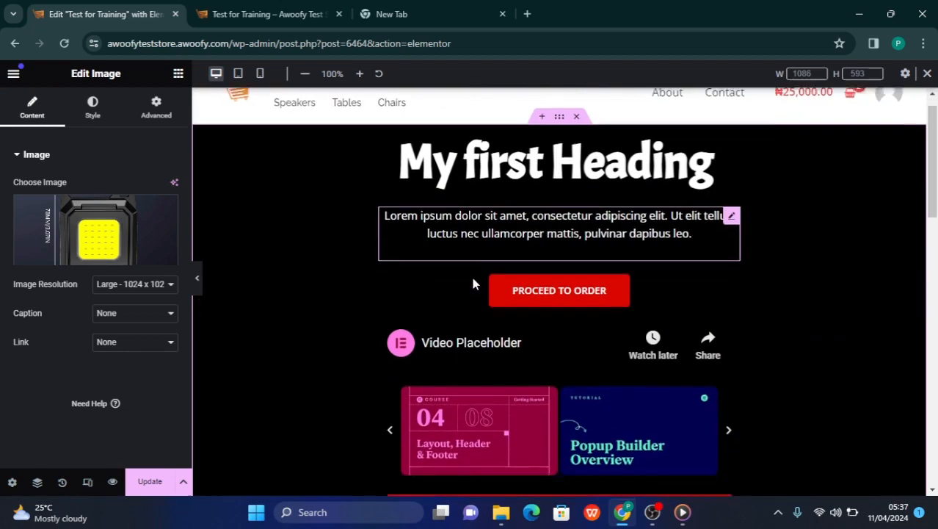
pyautogui.scroll(-6, 473, 281)
pyautogui.scroll(1, 473, 278)
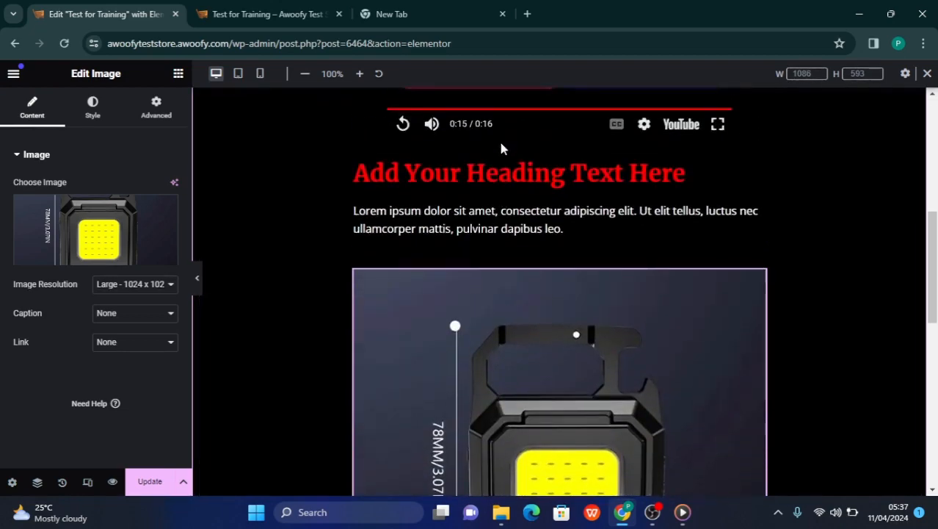
pyautogui.scroll(1, 485, 176)
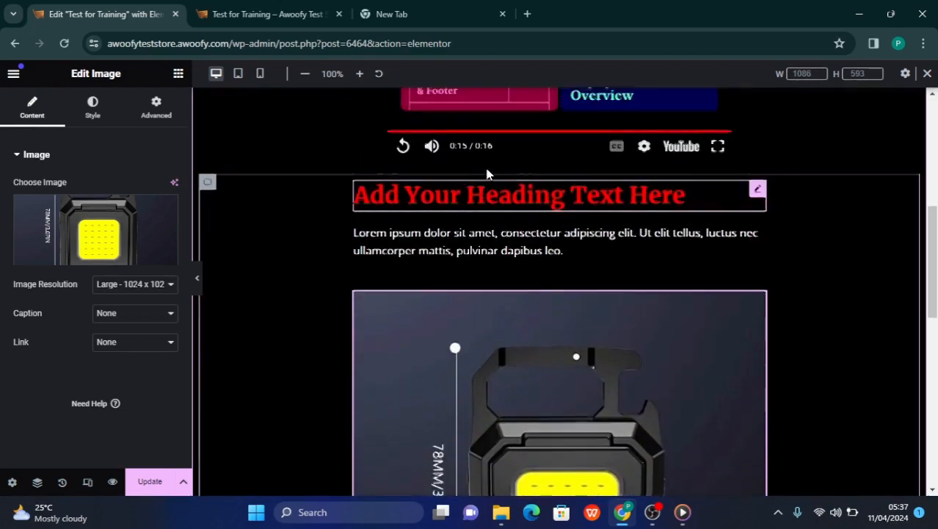
pyautogui.scroll(5, 484, 169)
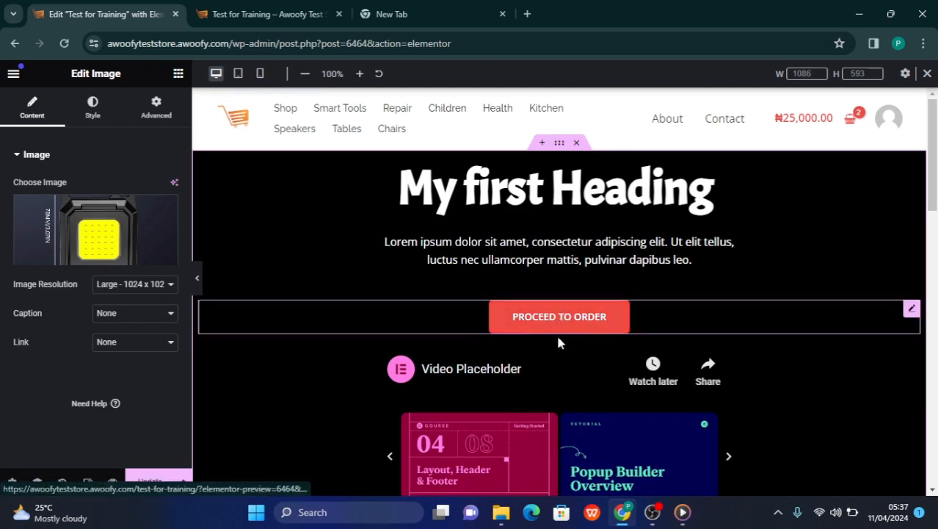
pyautogui.scroll(-5, 540, 386)
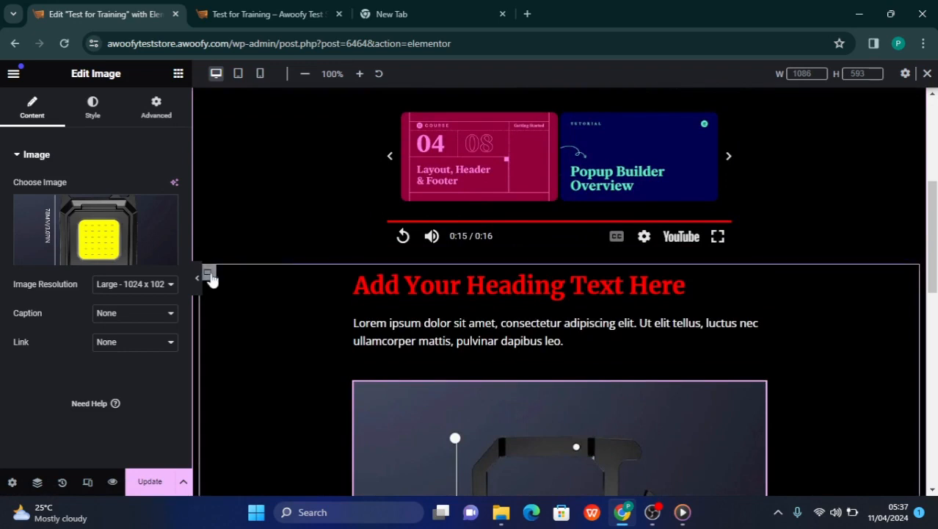
pyautogui.click(208, 275)
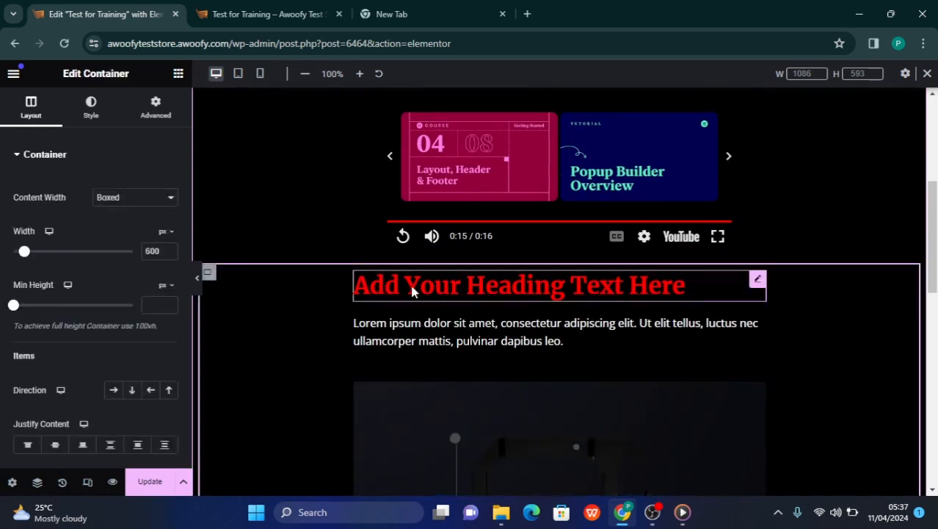
pyautogui.click(426, 314)
pyautogui.click(432, 350)
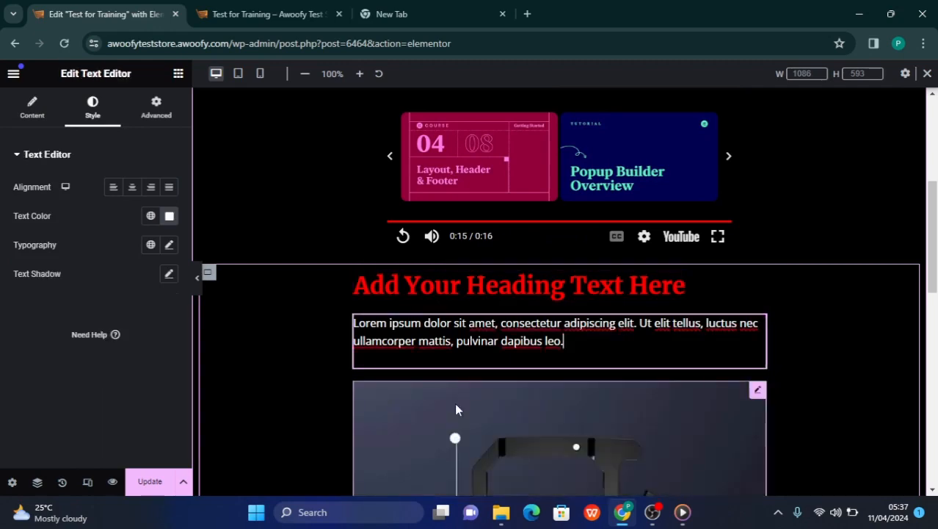
pyautogui.scroll(-3, 476, 333)
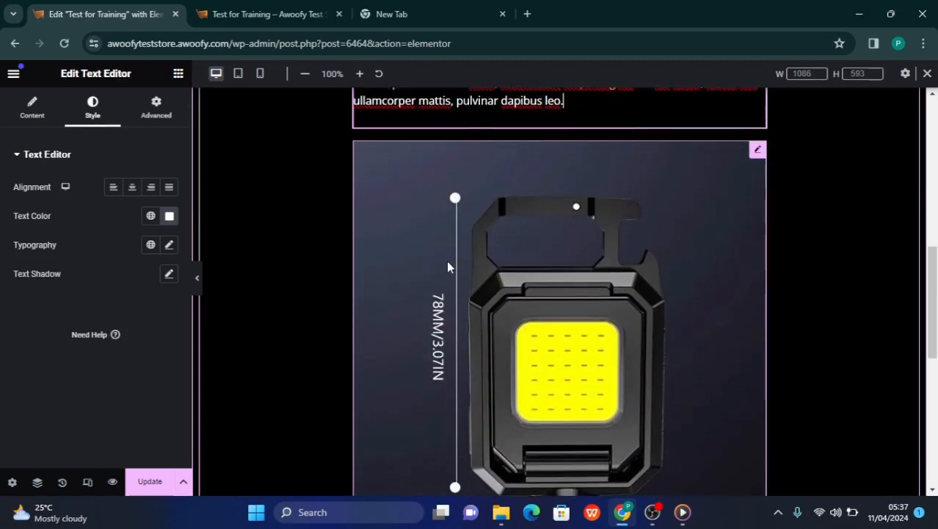
pyautogui.scroll(2, 477, 330)
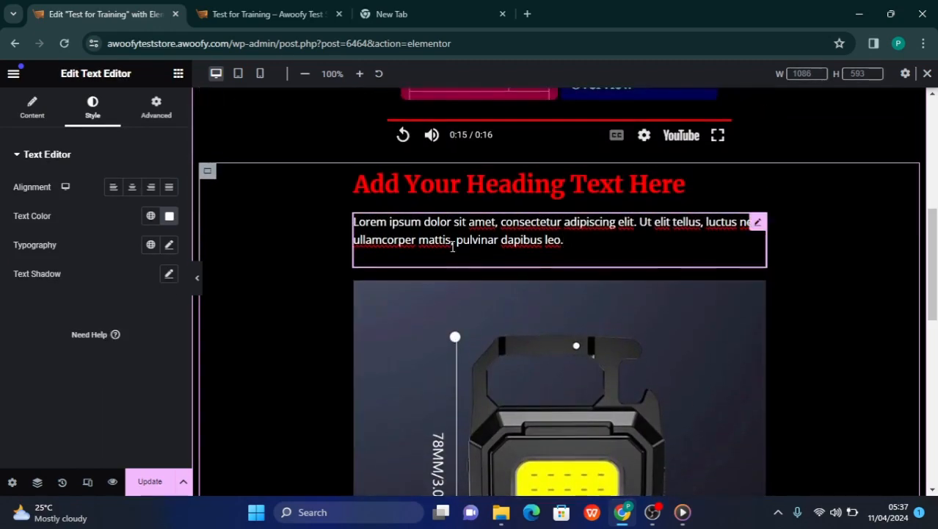
# Add a new container inside the nested container, directly below the flashlight image
pyautogui.click(523, 336)
pyautogui.scroll(-3, 523, 340)
pyautogui.scroll(-2, 523, 341)
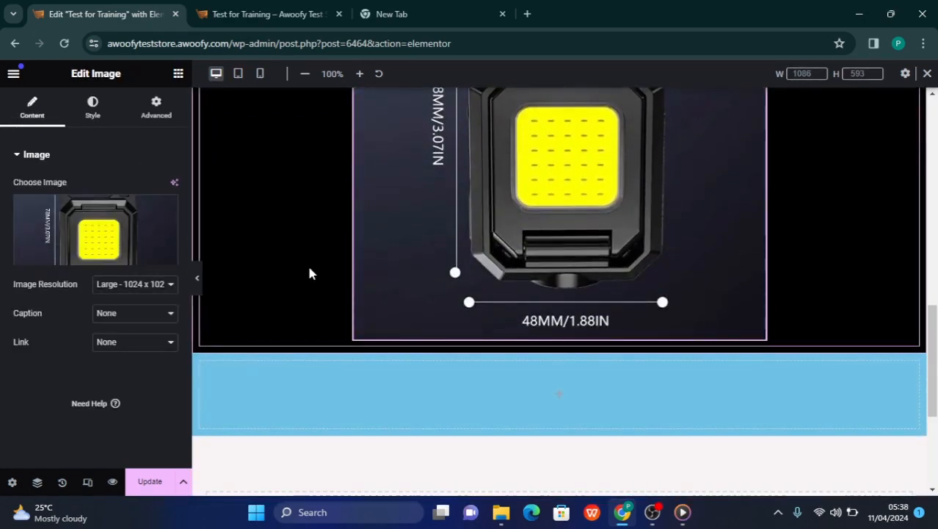
pyautogui.click(179, 76)
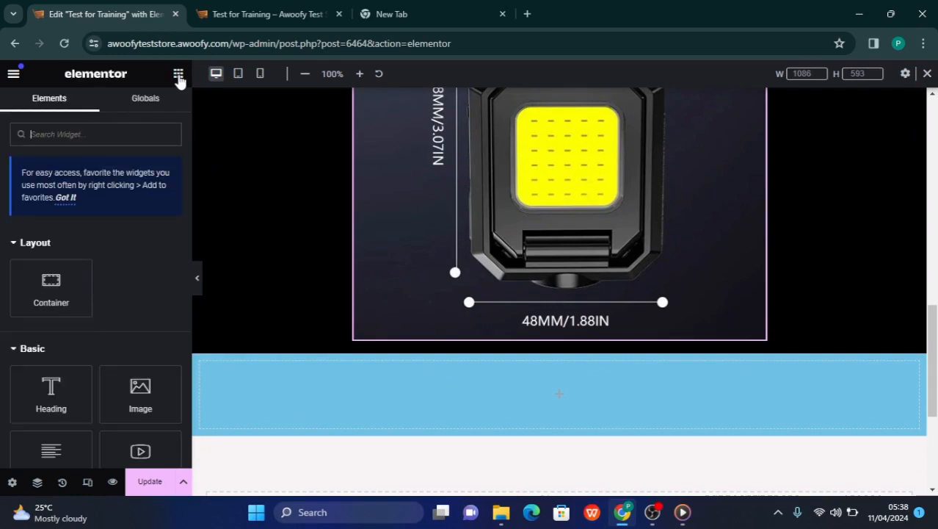
pyautogui.moveTo(51, 290); pyautogui.dragTo(447, 325)
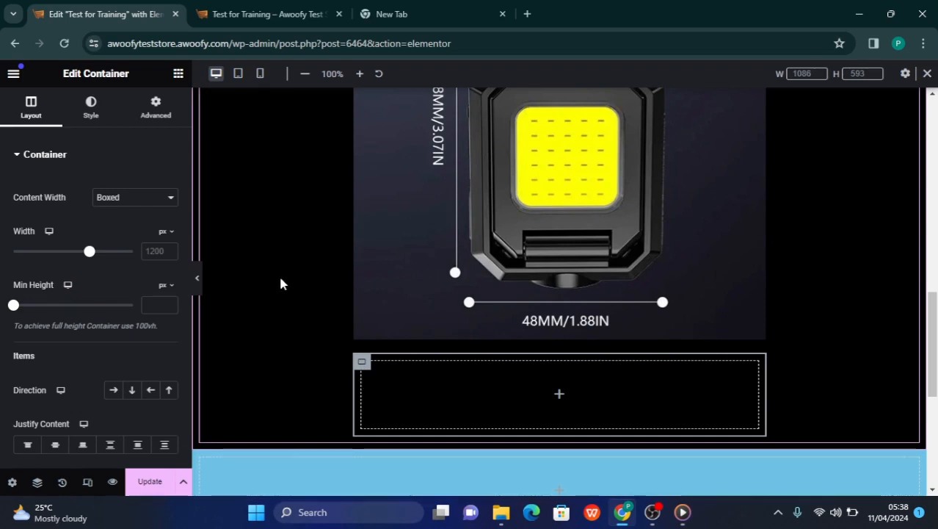
pyautogui.click(159, 112)
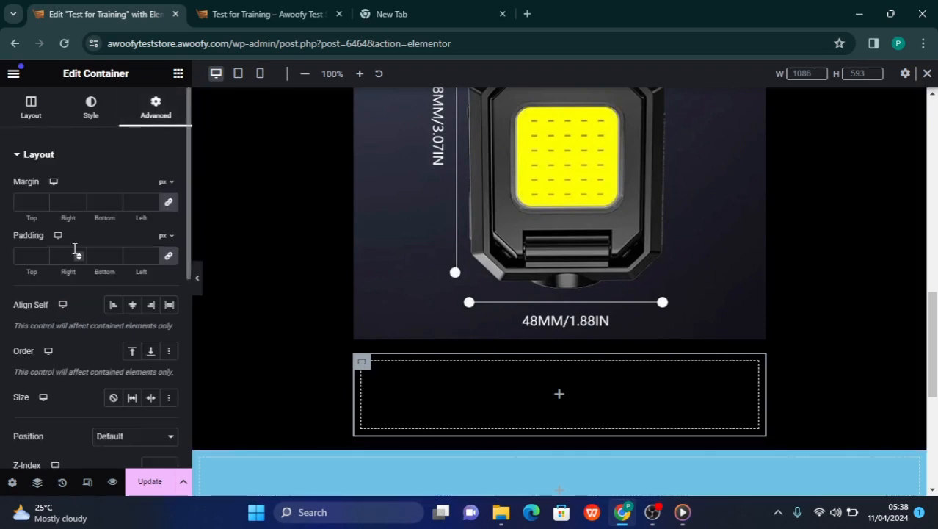
# Add a heading to the new innermost container and place an image widget beneath it
pyautogui.click(178, 75)
pyautogui.moveTo(54, 392); pyautogui.dragTo(504, 379)
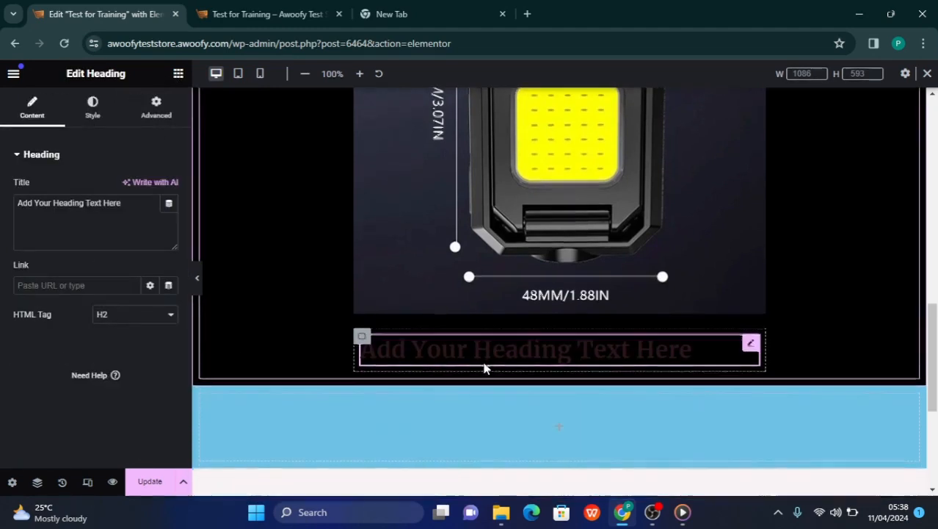
pyautogui.click(151, 117)
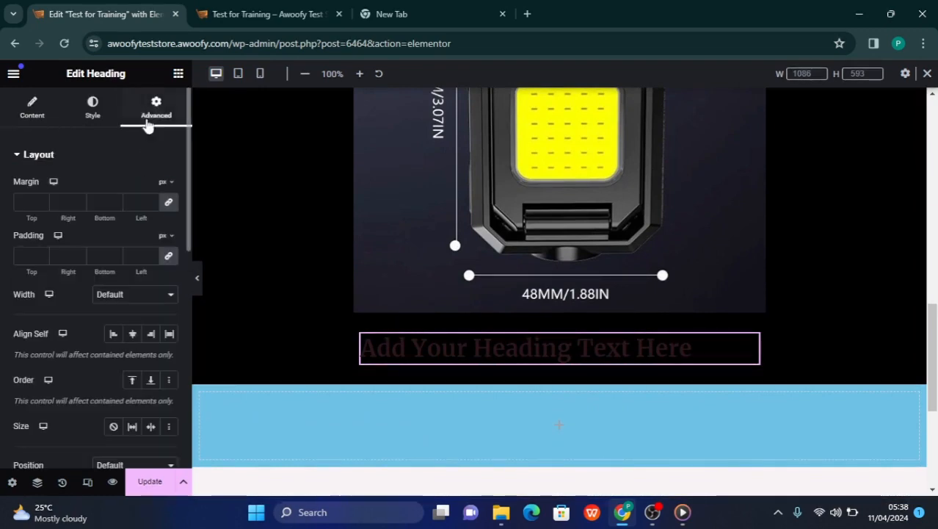
pyautogui.click(177, 75)
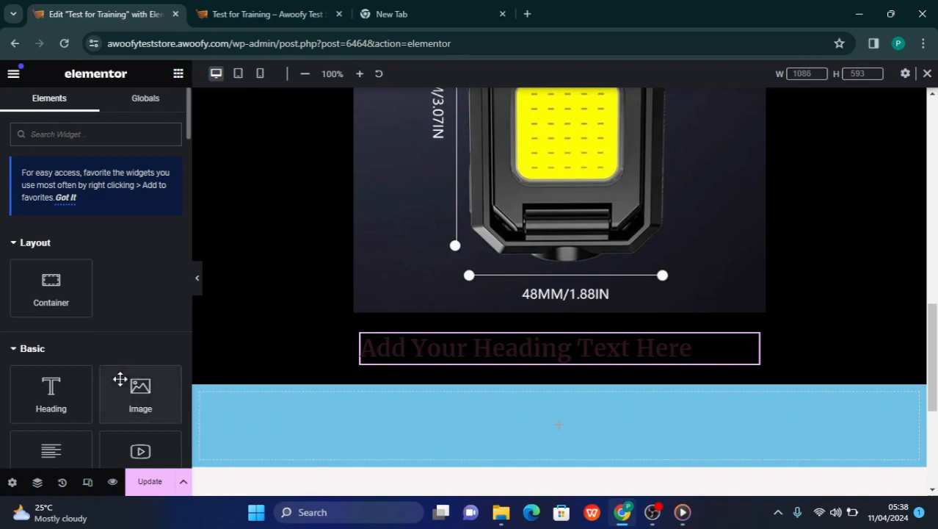
pyautogui.moveTo(137, 400); pyautogui.dragTo(432, 370)
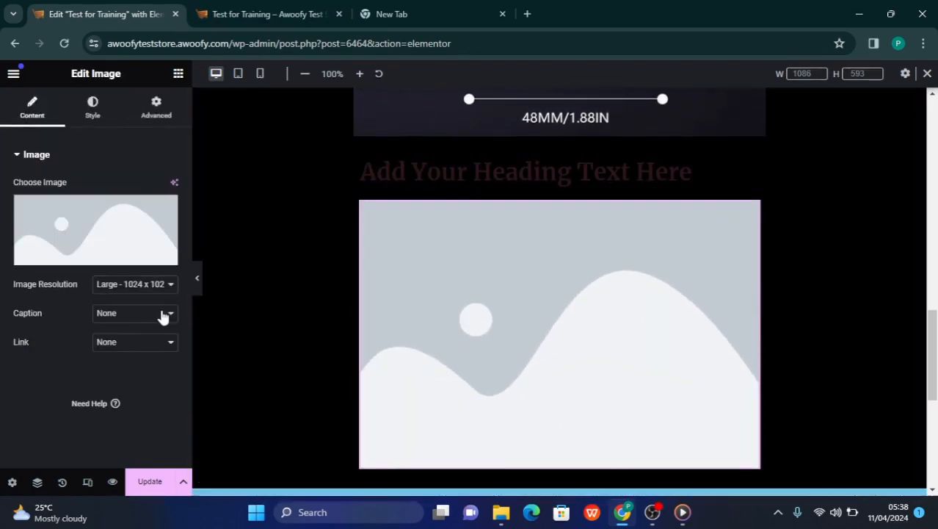
# Add a second heading below the placeholder image and a text editor widget between the first heading and the image
pyautogui.click(178, 74)
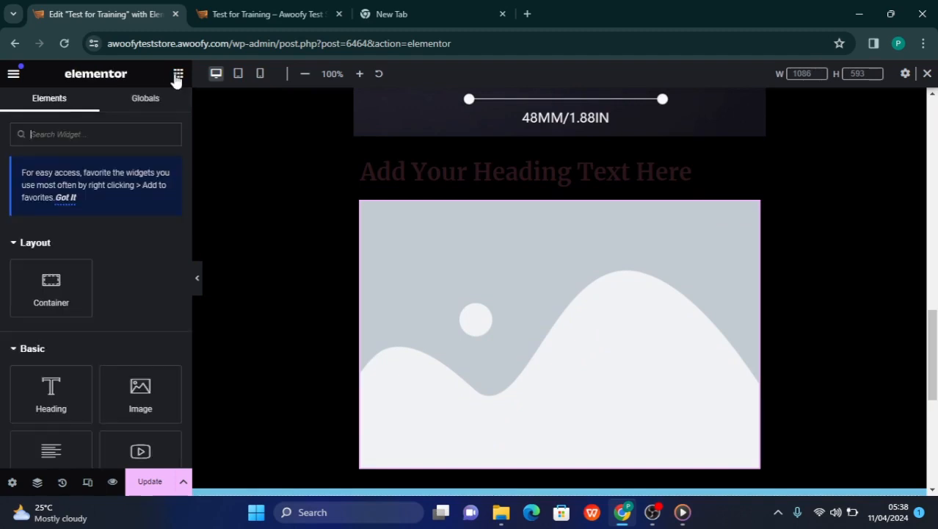
pyautogui.click(50, 419)
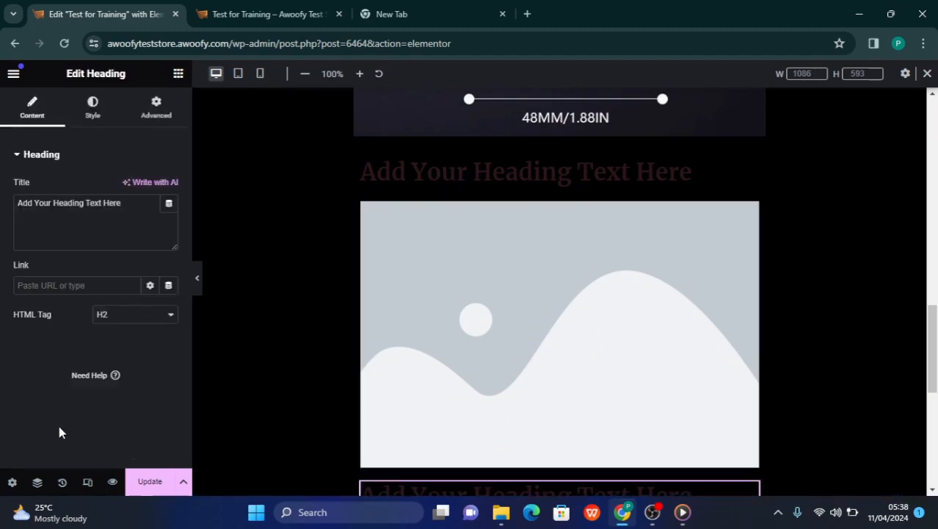
pyautogui.click(178, 74)
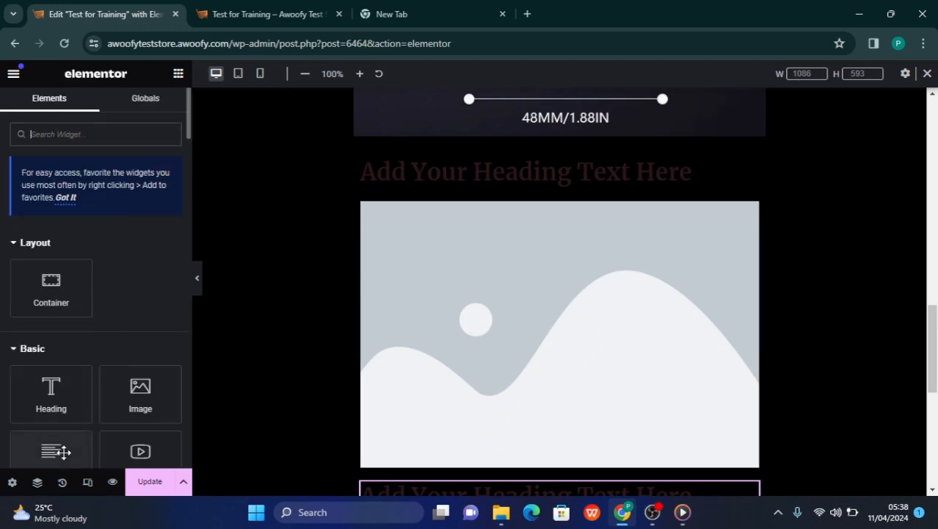
pyautogui.moveTo(50, 450); pyautogui.dragTo(502, 213)
pyautogui.scroll(-5, 506, 269)
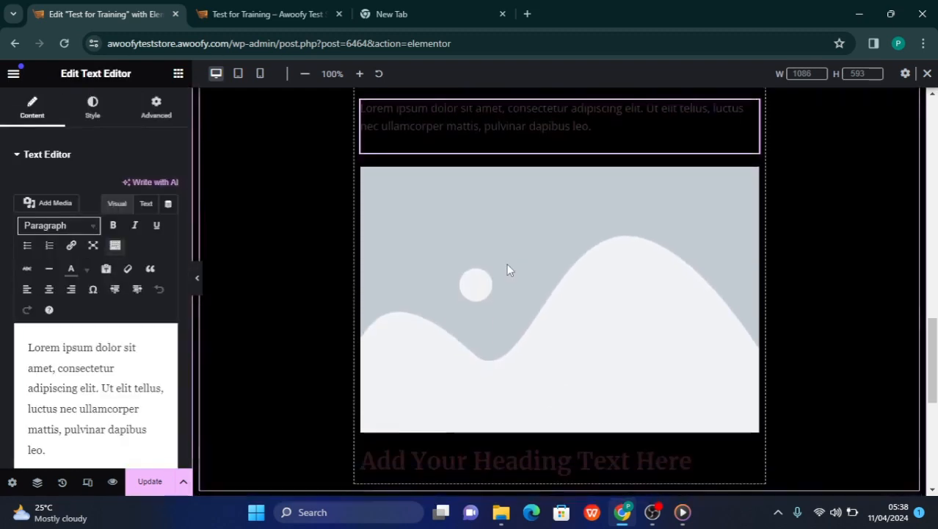
# Delete the second heading below the placeholder image in the innermost container
pyautogui.scroll(4, 507, 270)
pyautogui.scroll(2, 506, 268)
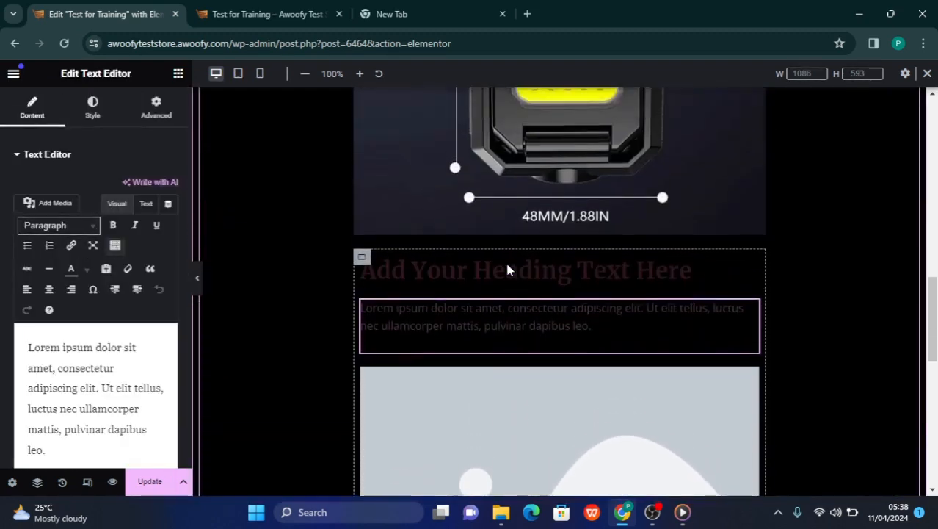
pyautogui.scroll(-4, 507, 268)
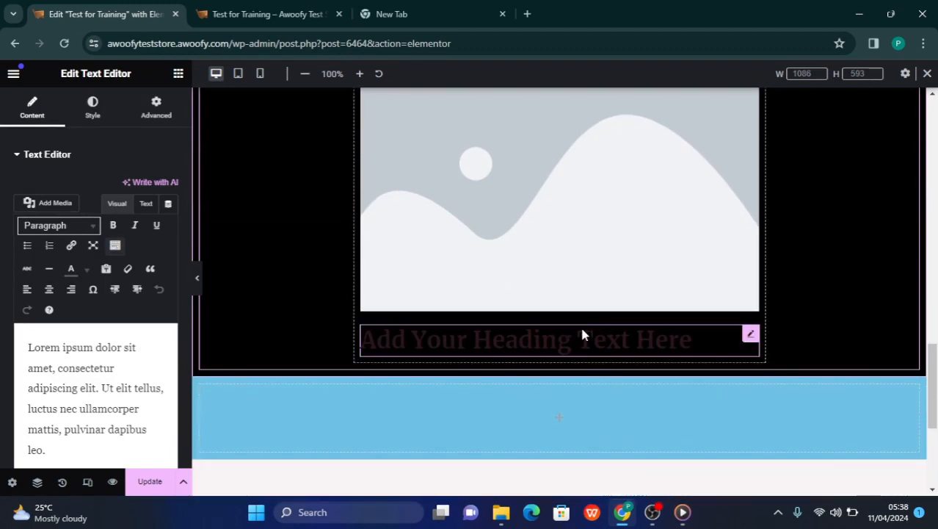
pyautogui.rightClick(582, 334)
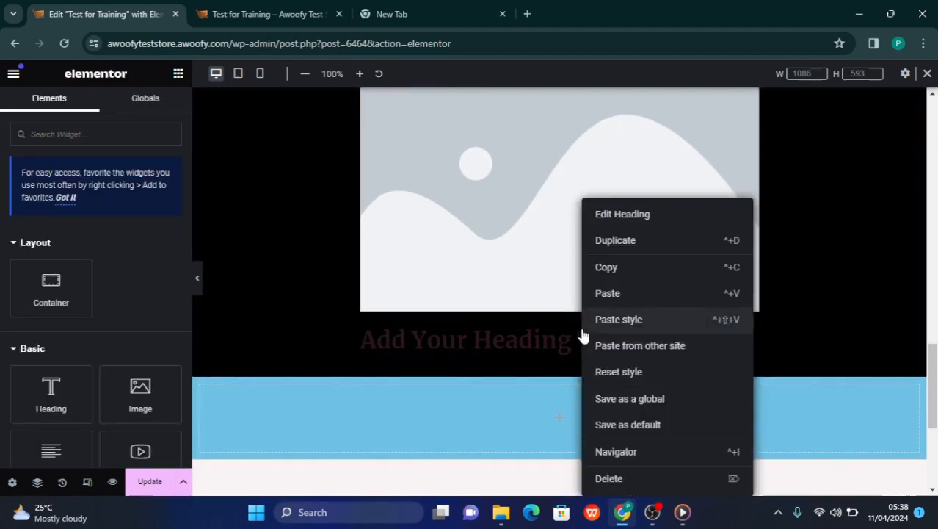
pyautogui.click(609, 478)
# Review the innermost container's heading and text editor, comparing them with the styled heading, paragraph and flashlight image above
pyautogui.scroll(5, 534, 348)
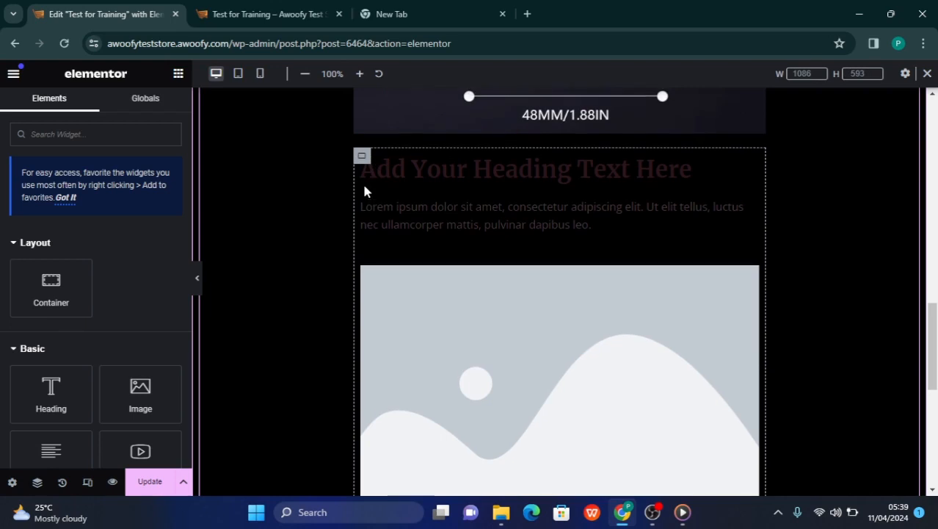
pyautogui.scroll(1, 397, 222)
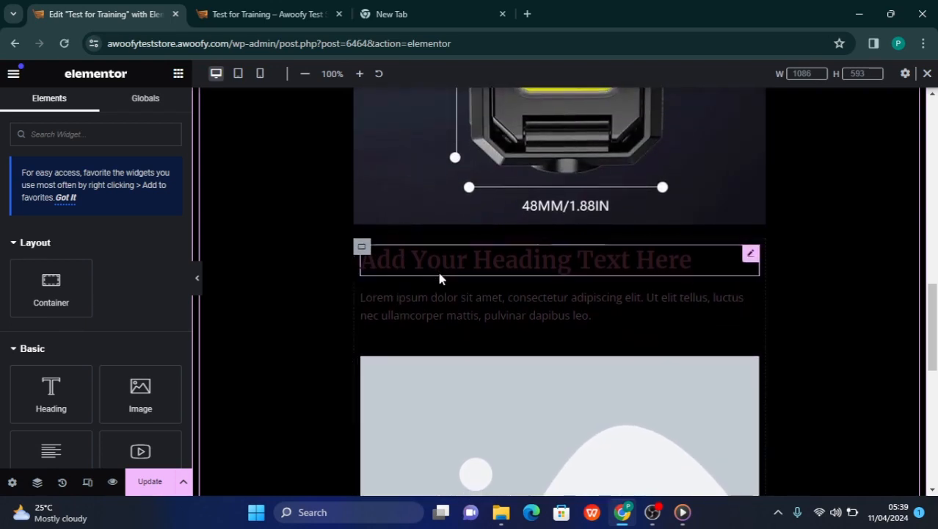
pyautogui.click(483, 277)
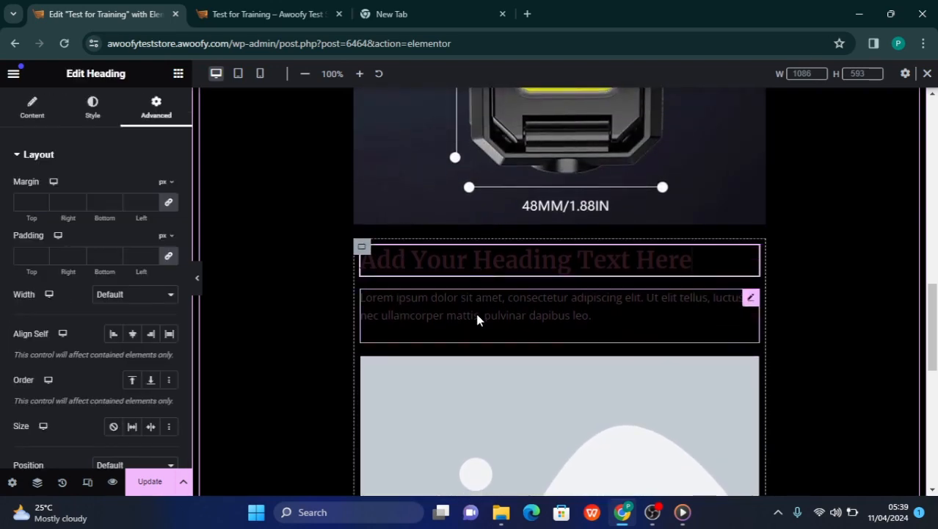
pyautogui.click(474, 321)
pyautogui.scroll(-3, 482, 378)
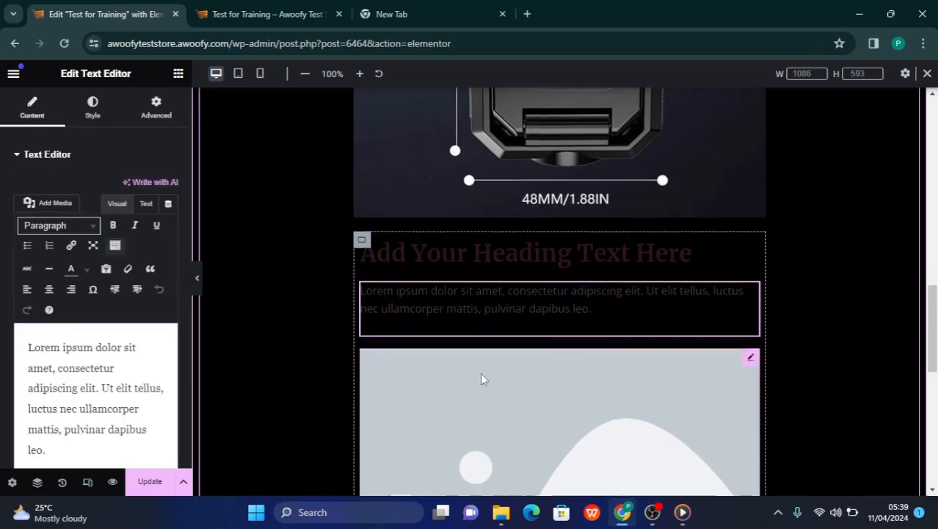
pyautogui.scroll(10, 474, 352)
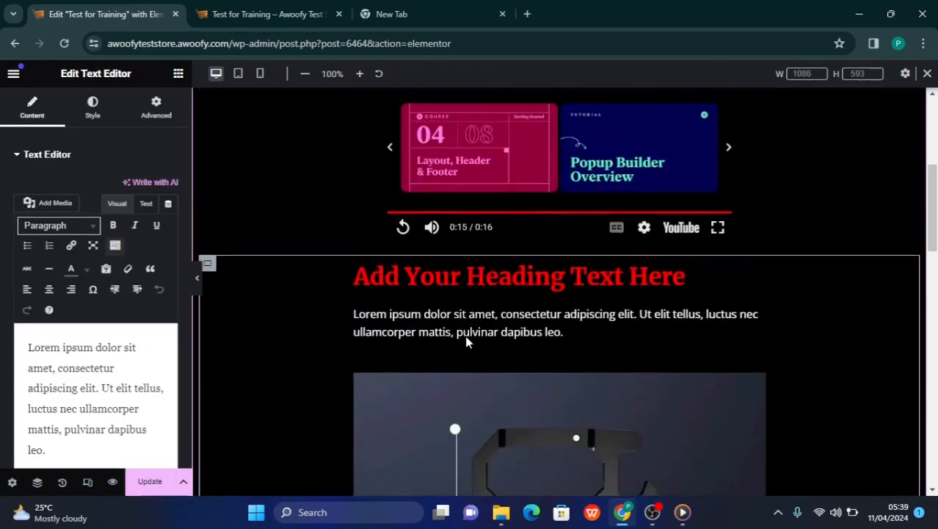
pyautogui.scroll(-10, 466, 337)
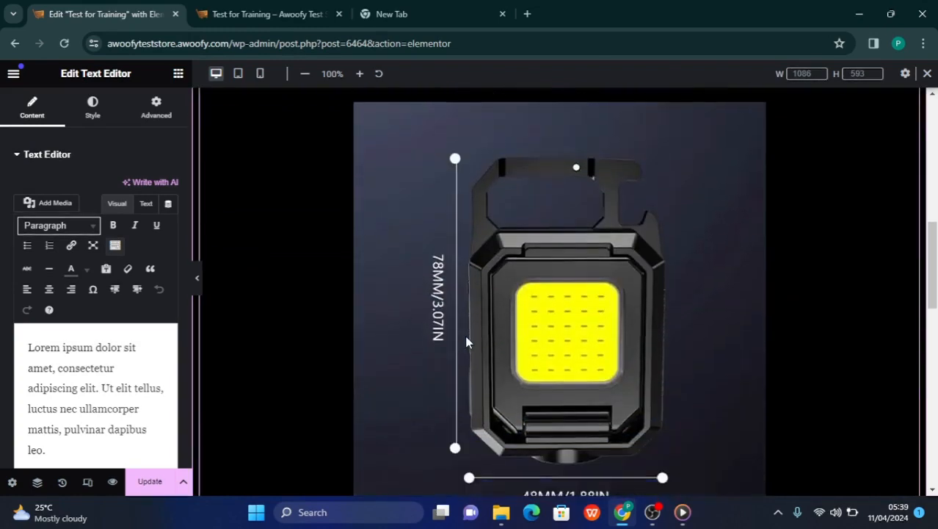
pyautogui.scroll(6, 466, 342)
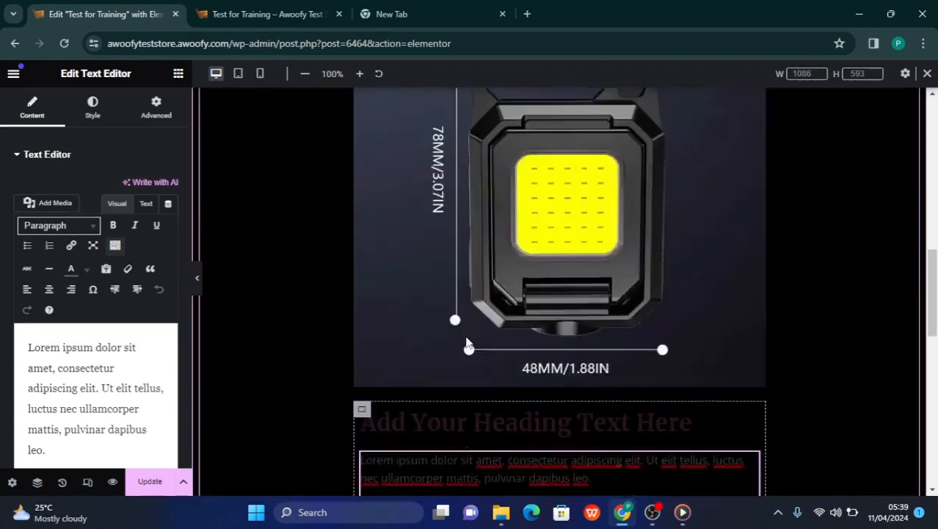
pyautogui.scroll(3, 465, 340)
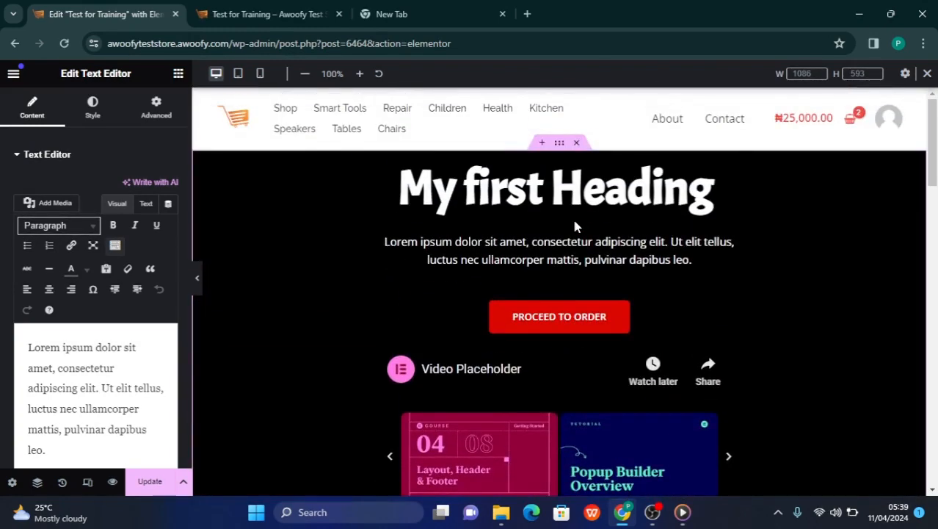
# Delete the empty blue container at the end of the page, just below the black container
pyautogui.scroll(-1, 572, 217)
pyautogui.scroll(-12, 517, 356)
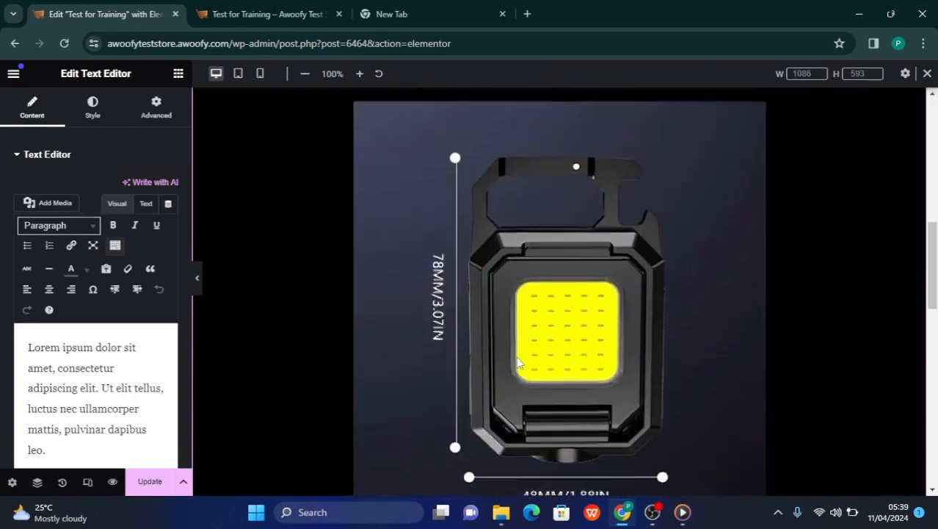
pyautogui.scroll(-5, 518, 360)
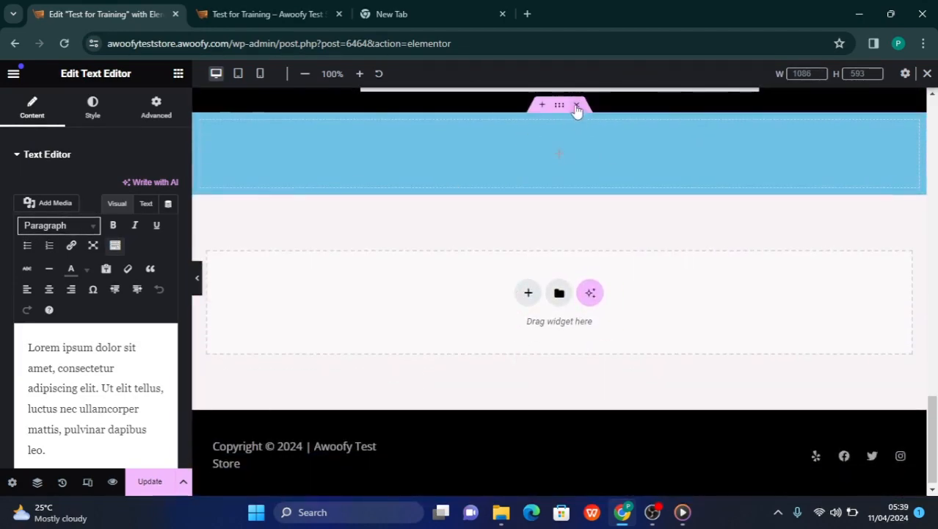
pyautogui.click(577, 106)
# Review the desktop layout from the main heading and video down to the innermost container's heading and paragraph
pyautogui.scroll(15, 563, 149)
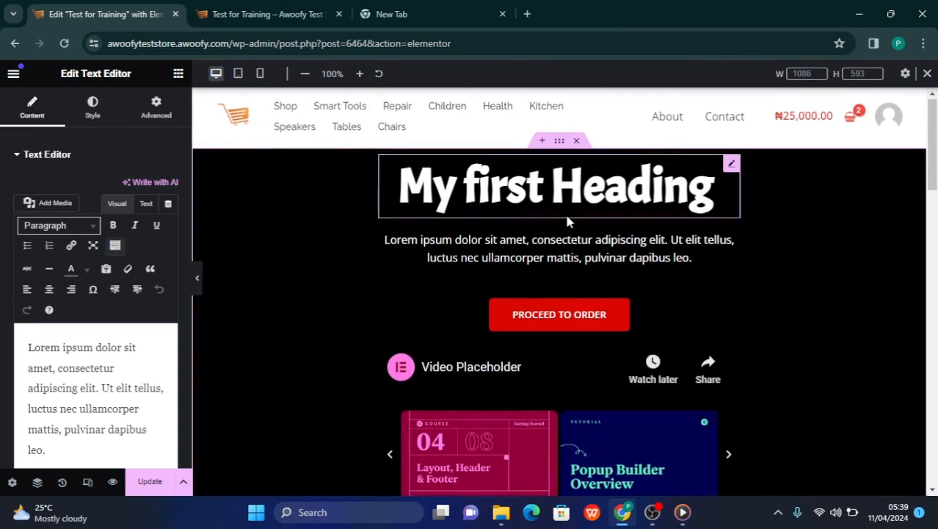
pyautogui.scroll(-4, 566, 217)
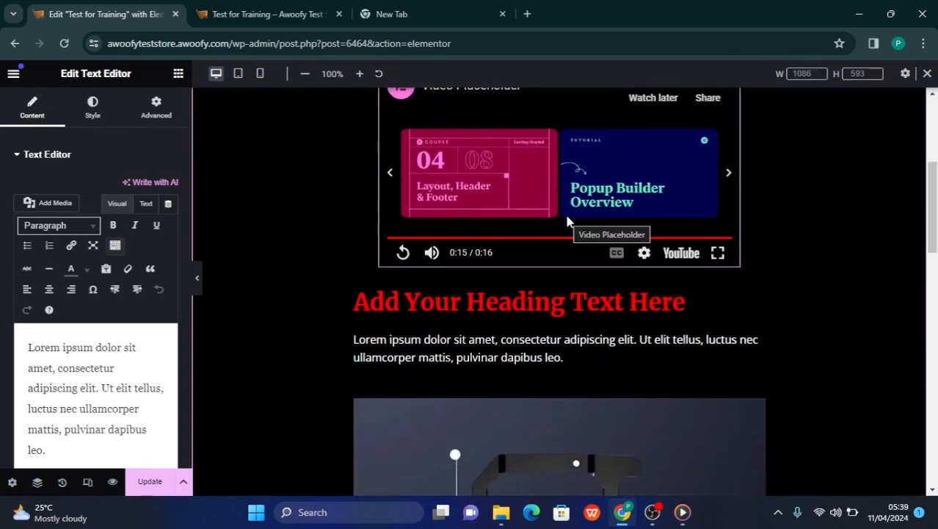
pyautogui.scroll(2, 567, 220)
pyautogui.scroll(-5, 567, 220)
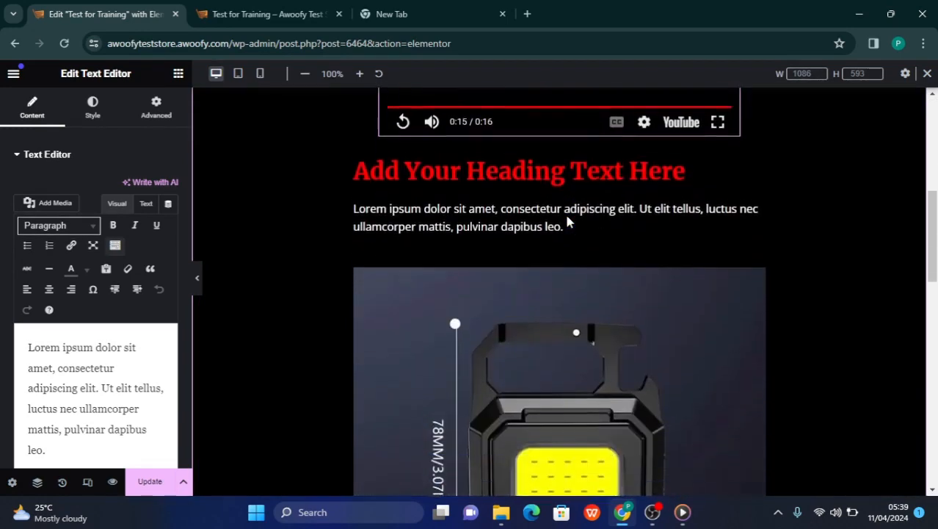
pyautogui.scroll(-4, 567, 220)
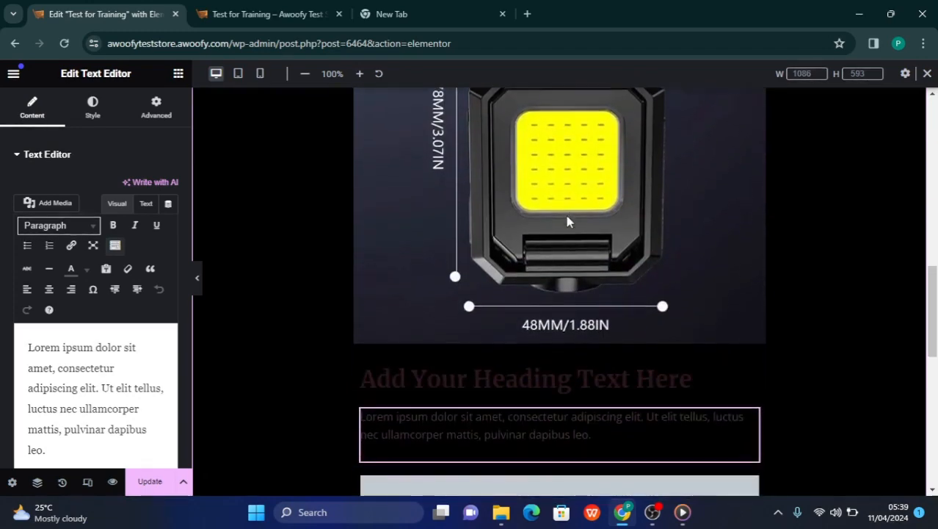
pyautogui.scroll(3, 567, 220)
pyautogui.scroll(6, 567, 220)
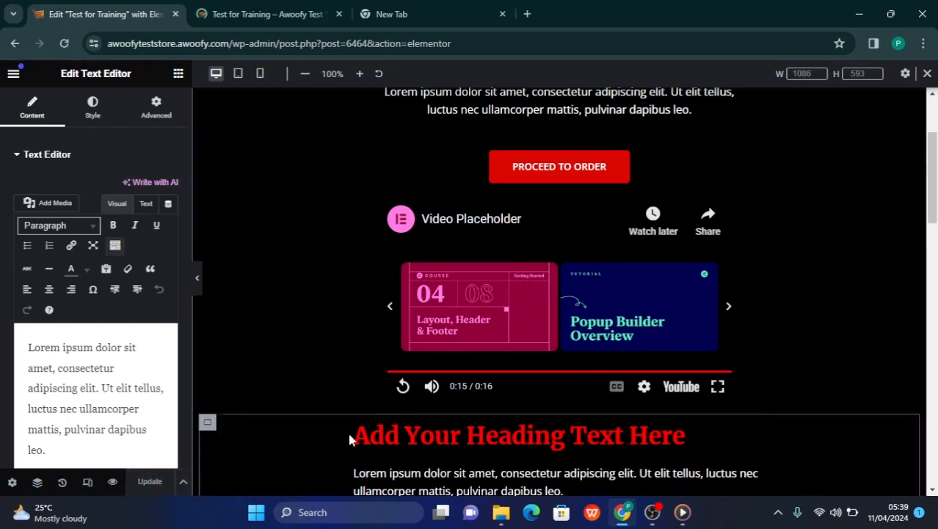
pyautogui.scroll(-2, 430, 345)
pyautogui.scroll(4, 429, 345)
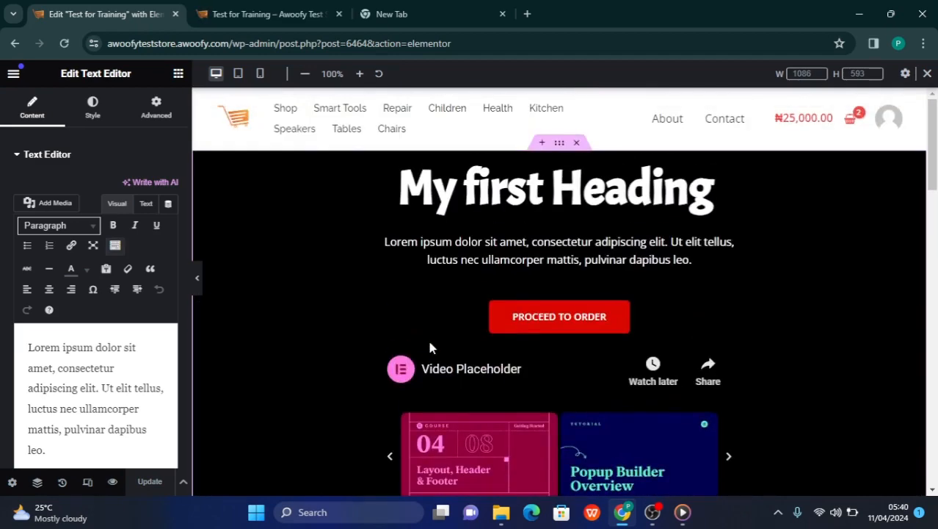
# Preview the page in the Mobile Portrait layout and examine the nested containers down to the placeholder image
pyautogui.click(260, 74)
pyautogui.scroll(-8, 479, 213)
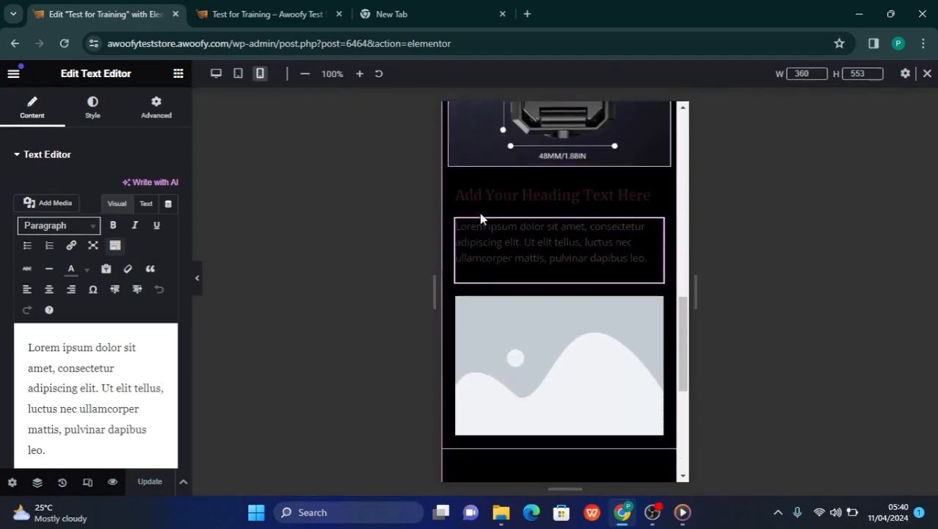
pyautogui.scroll(-4, 480, 213)
pyautogui.scroll(6, 479, 213)
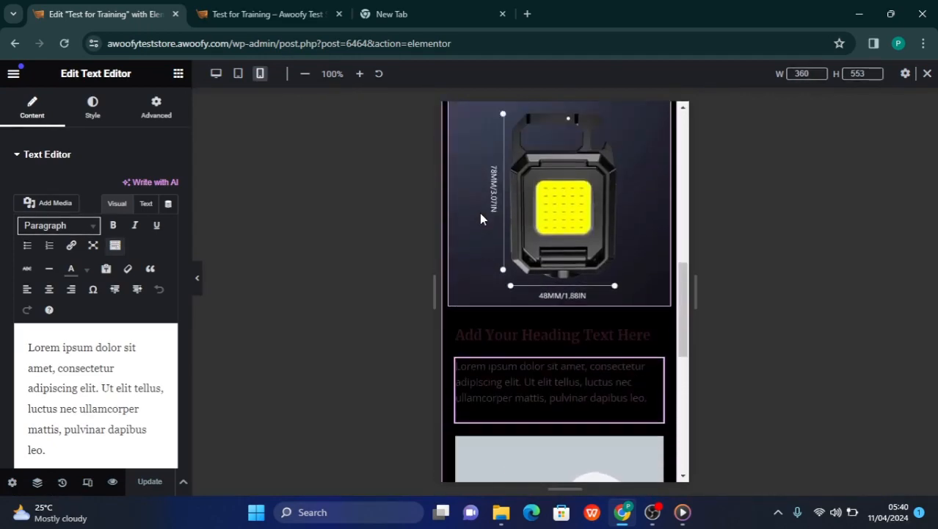
pyautogui.scroll(-1, 479, 213)
pyautogui.scroll(8, 481, 235)
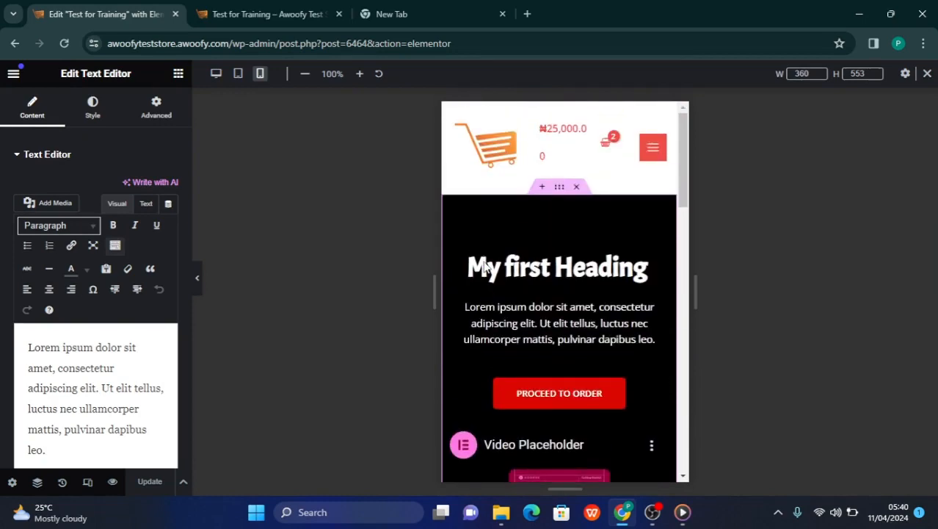
# Preview the page in the tablet layout and examine its containers from the main heading to the placeholder image
pyautogui.click(239, 74)
pyautogui.scroll(-5, 439, 276)
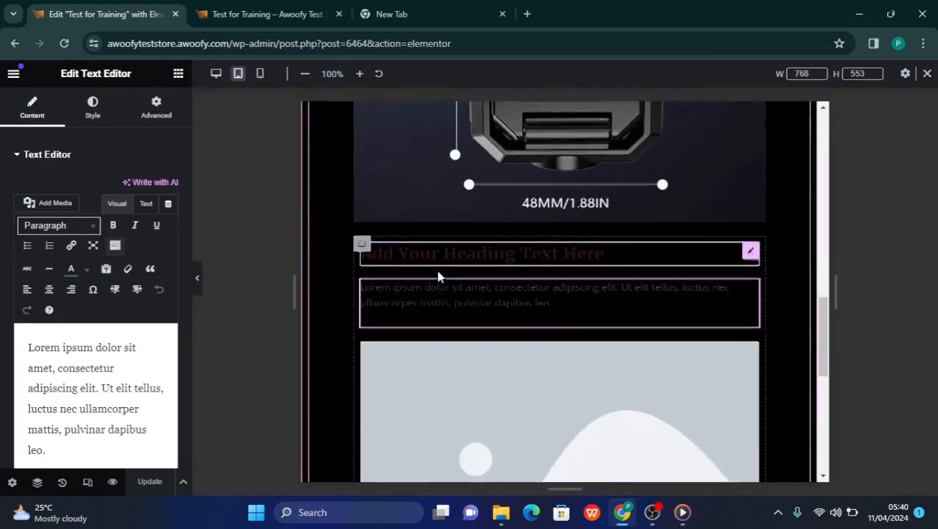
pyautogui.scroll(-5, 439, 276)
pyautogui.scroll(7, 439, 276)
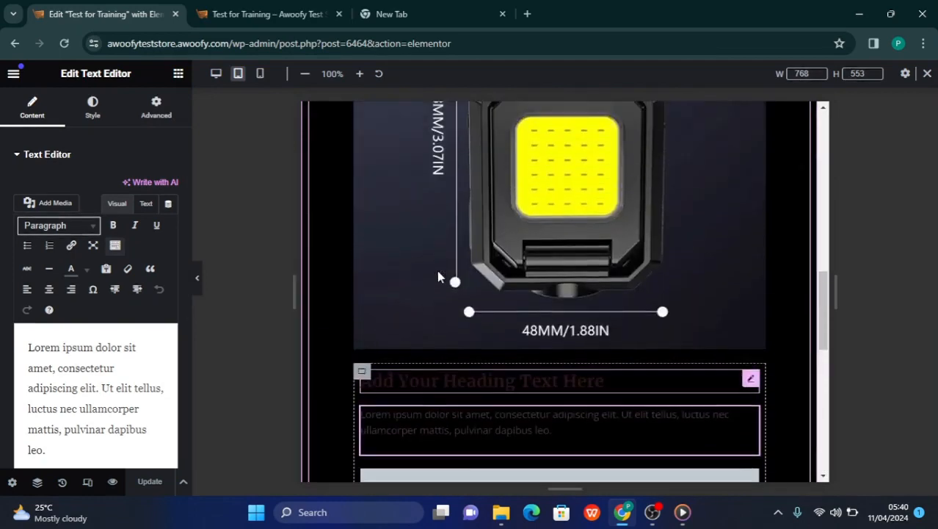
pyautogui.scroll(6, 438, 276)
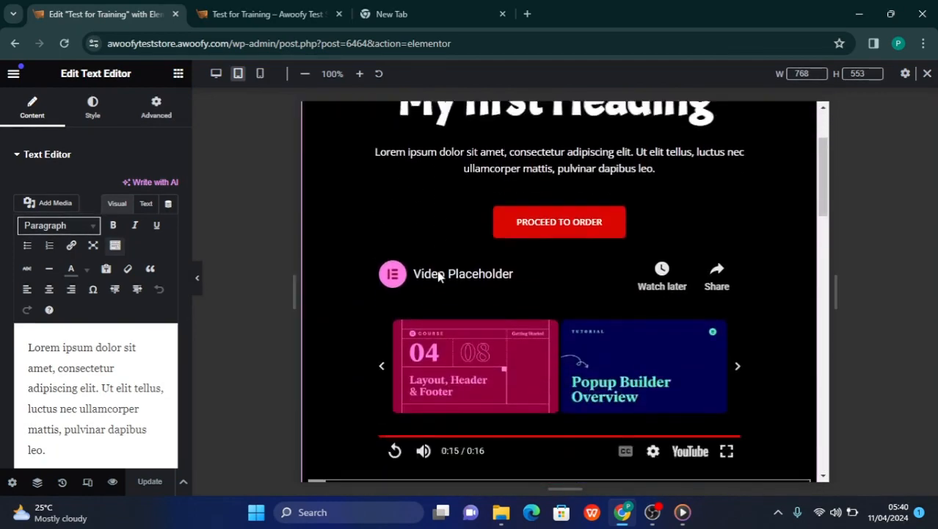
pyautogui.scroll(-5, 438, 274)
pyautogui.scroll(8, 439, 274)
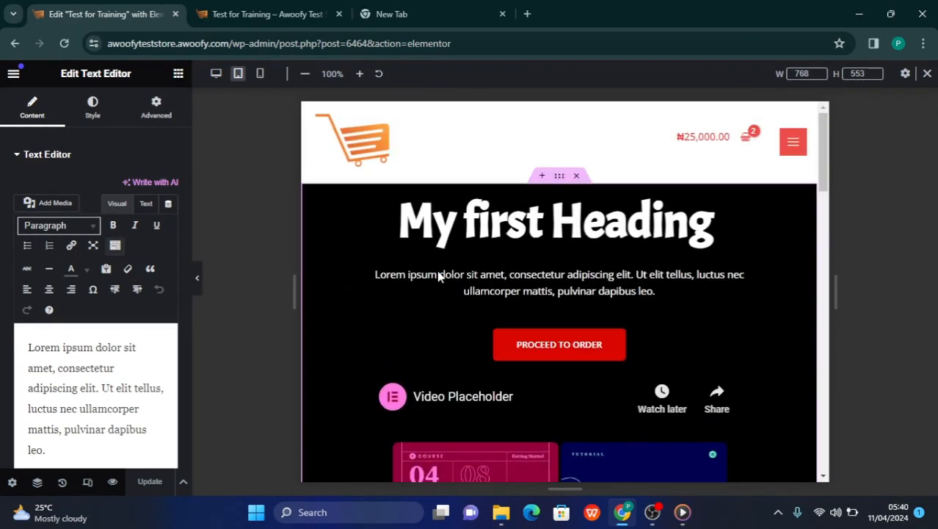
# Return to the desktop layout and examine how the main, nested and innermost containers follow one another down to the footer
pyautogui.click(215, 74)
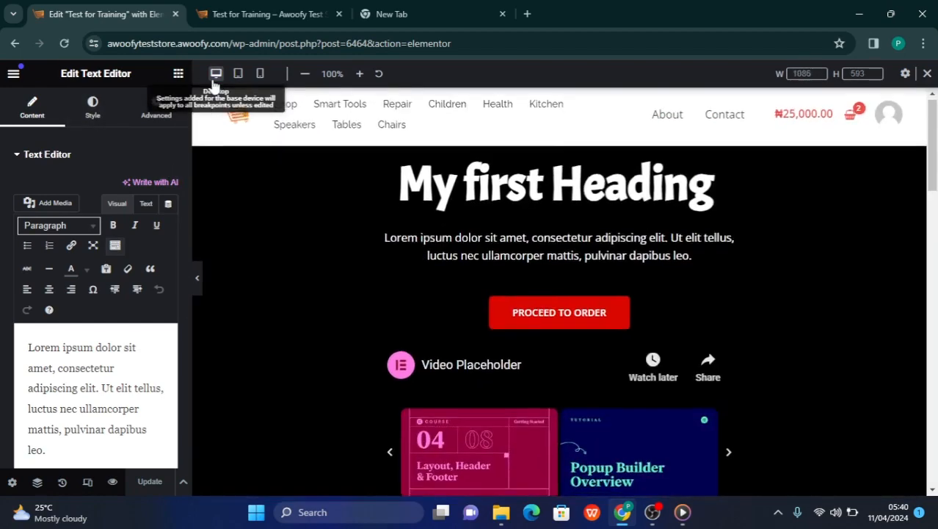
pyautogui.scroll(-6, 477, 160)
pyautogui.scroll(7, 530, 218)
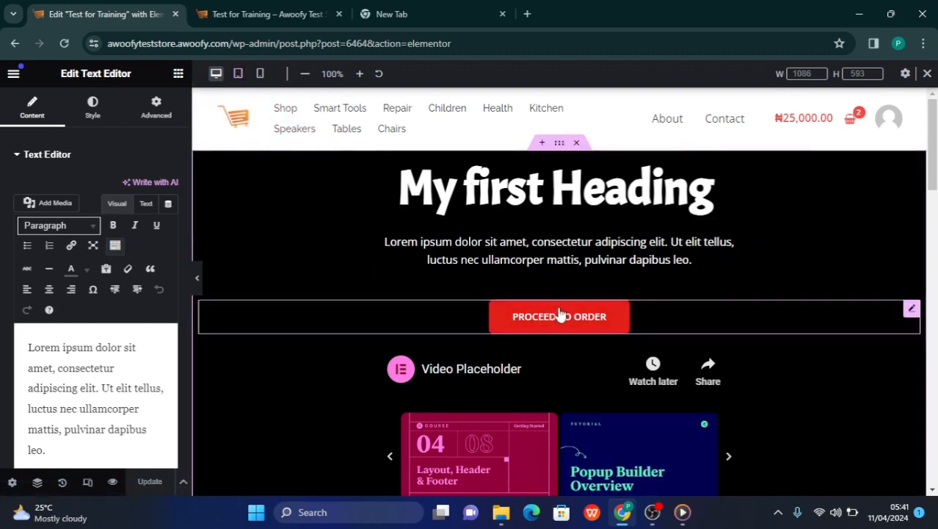
pyautogui.scroll(-3, 538, 409)
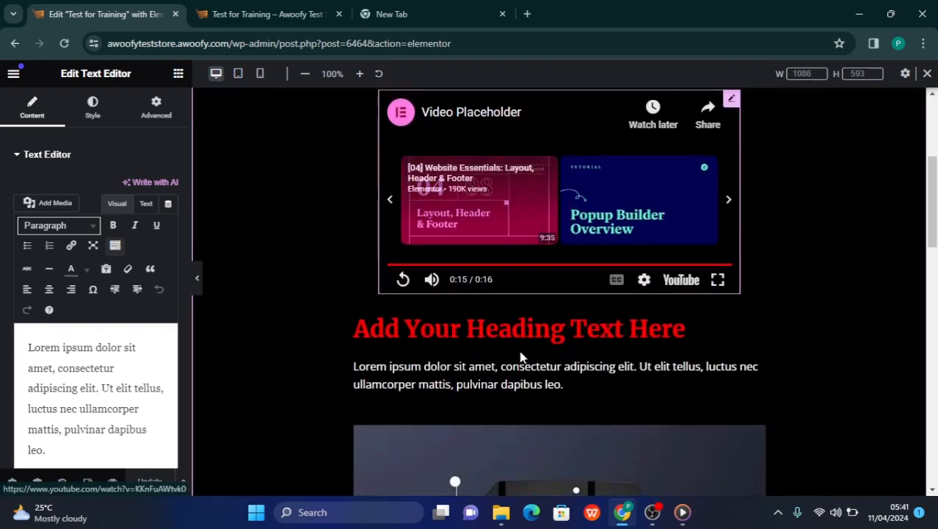
pyautogui.scroll(-3, 505, 400)
pyautogui.scroll(1, 487, 323)
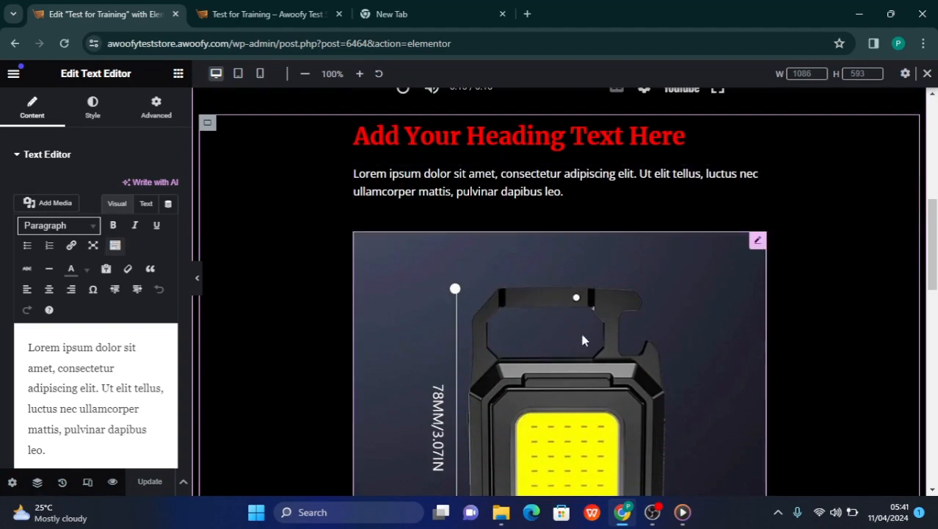
pyautogui.scroll(8, 360, 188)
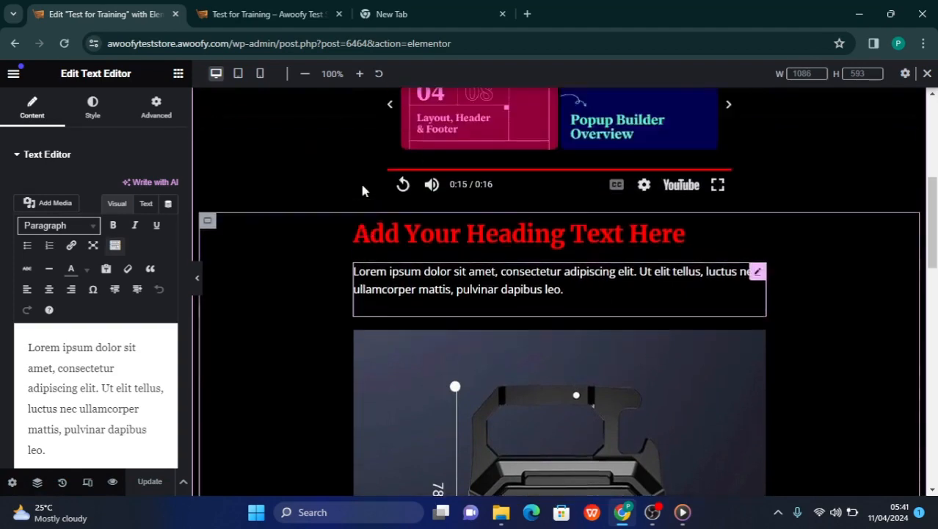
pyautogui.scroll(-1, 362, 191)
pyautogui.scroll(1, 362, 191)
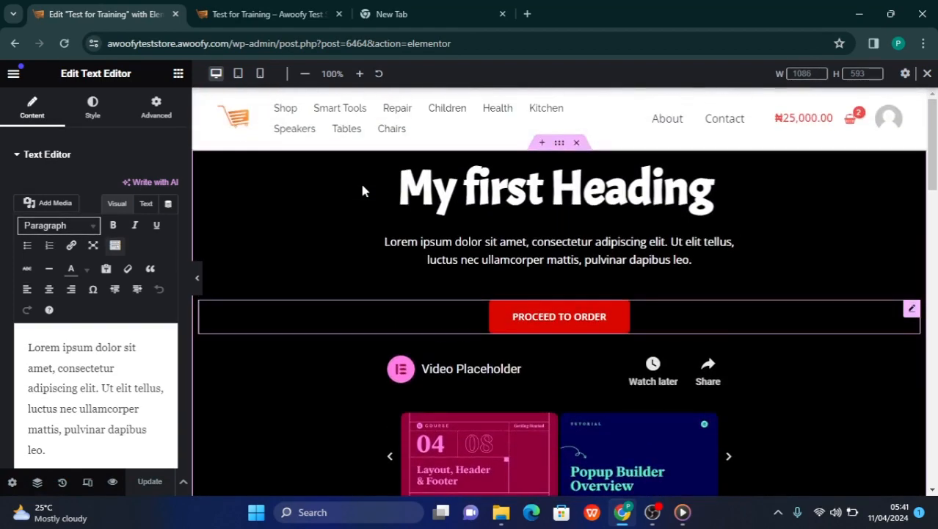
pyautogui.scroll(-4, 362, 190)
pyautogui.scroll(-10, 363, 190)
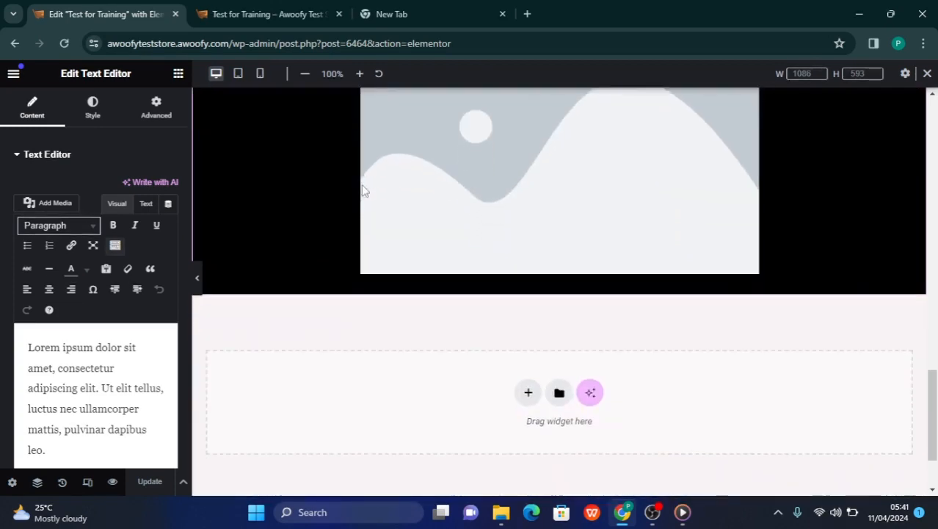
pyautogui.scroll(2, 362, 190)
pyautogui.scroll(-1, 384, 217)
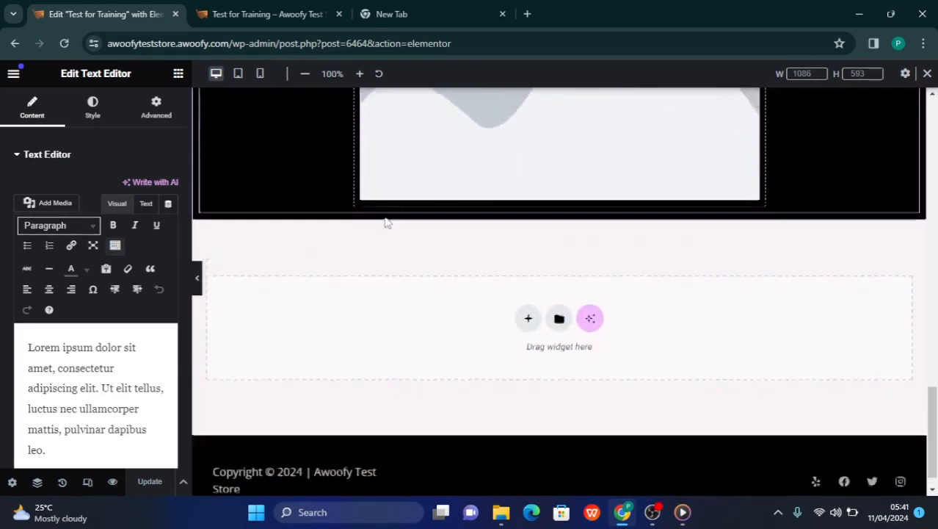
pyautogui.scroll(5, 384, 216)
pyautogui.scroll(10, 384, 217)
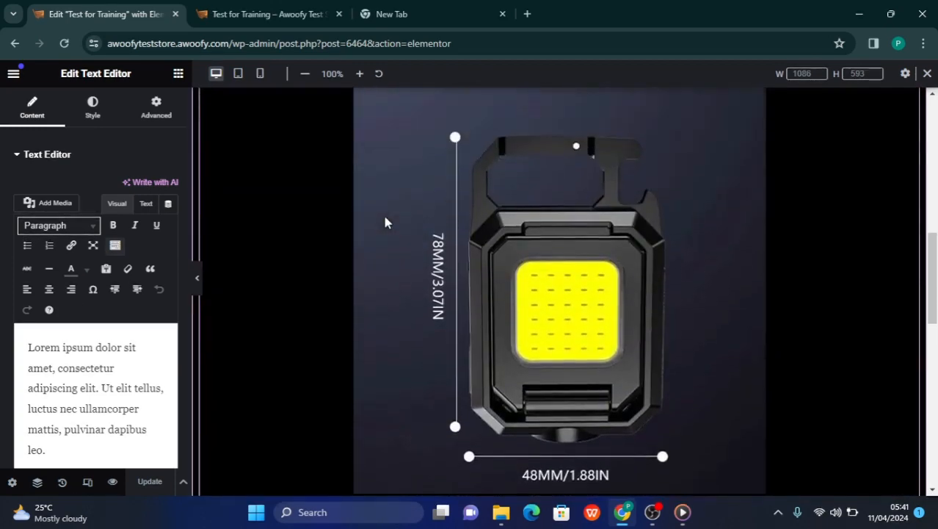
# Try deleting the entire main container that starts with "My first Heading", and undo the deletion
pyautogui.scroll(3, 384, 220)
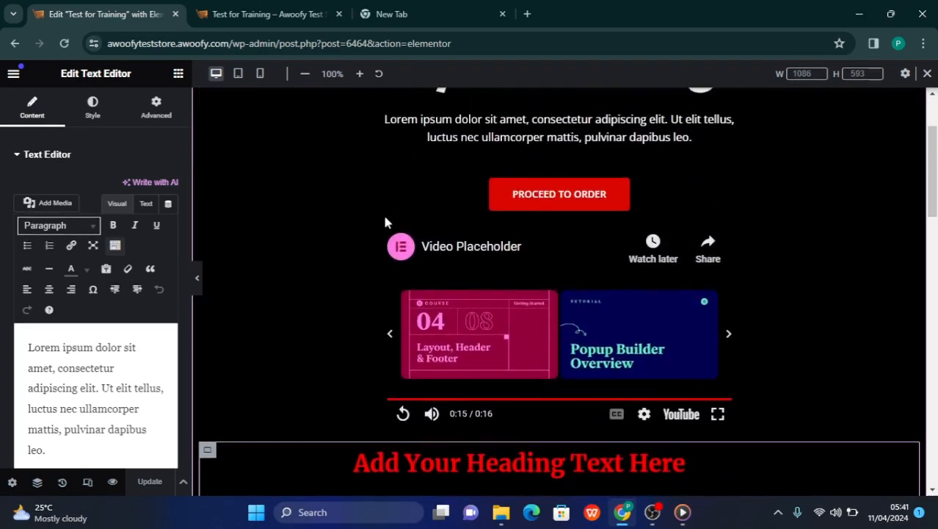
pyautogui.scroll(-7, 384, 220)
pyautogui.scroll(-10, 387, 222)
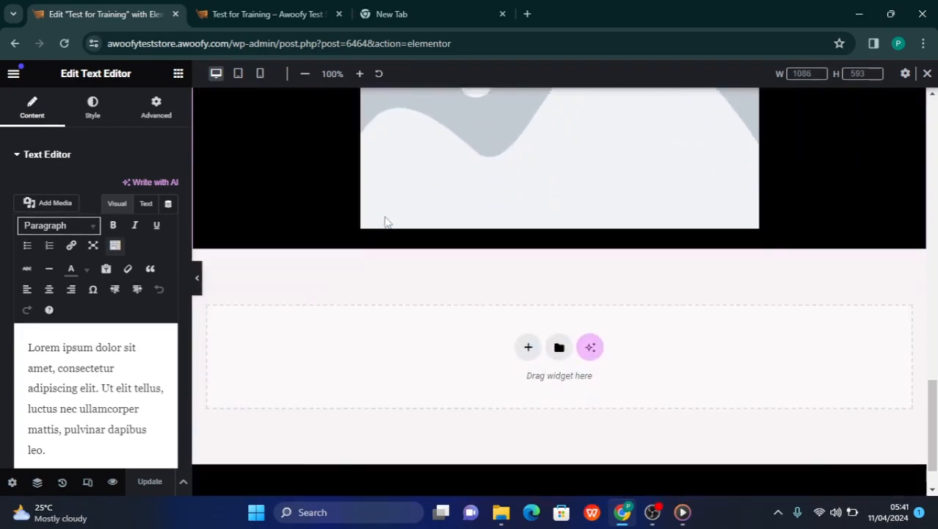
pyautogui.scroll(20, 387, 223)
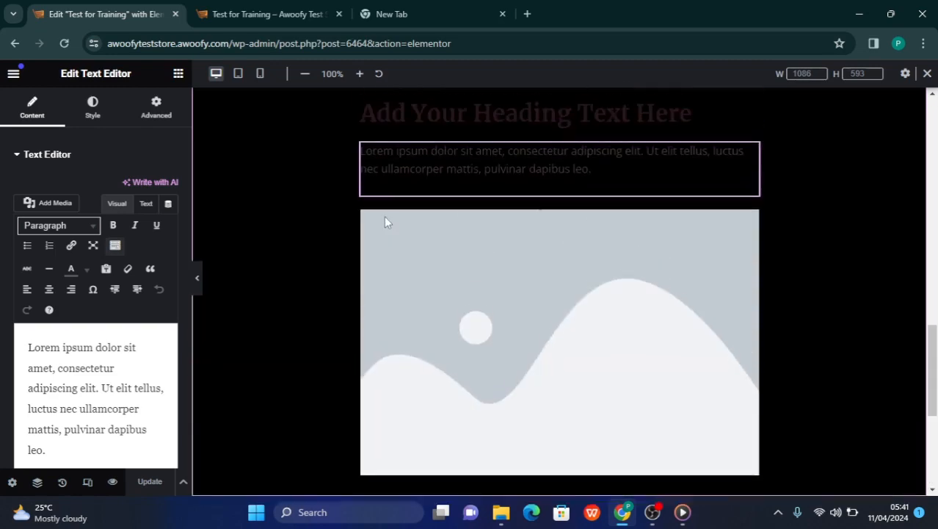
pyautogui.scroll(-1, 385, 218)
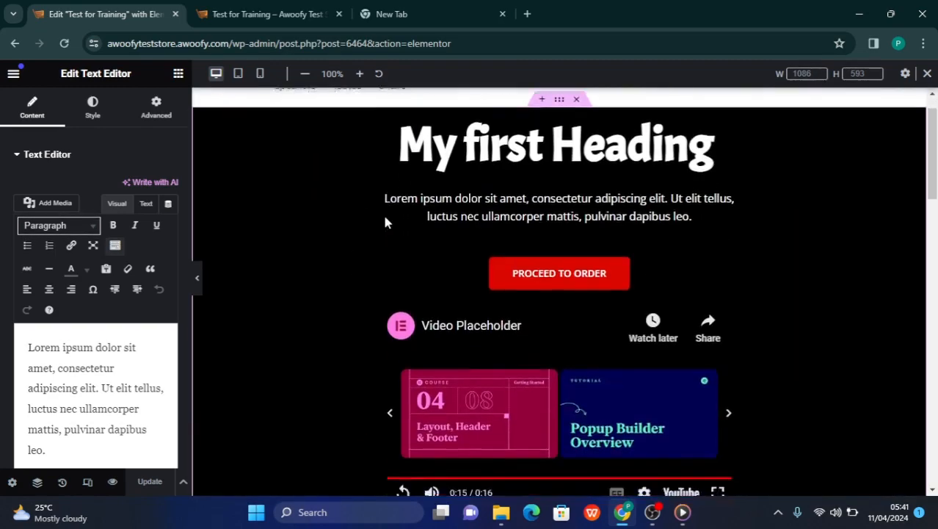
pyautogui.scroll(1, 385, 218)
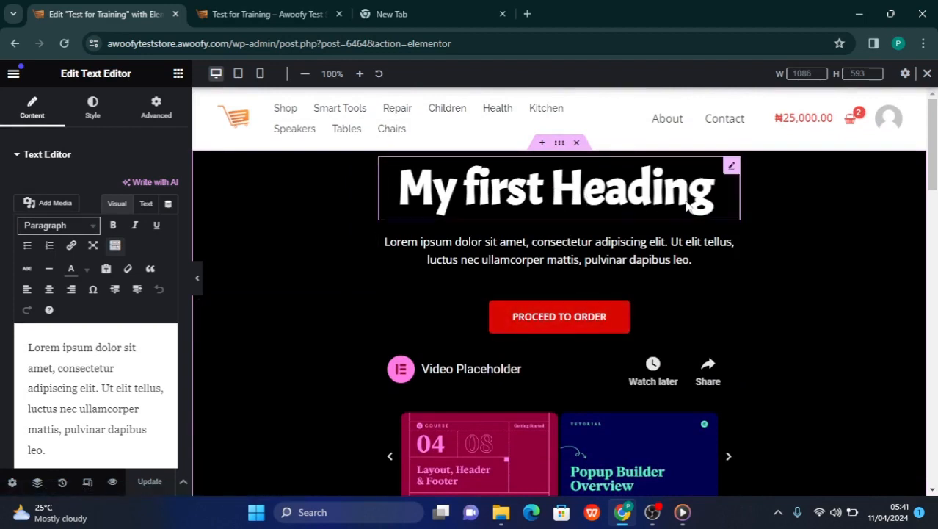
pyautogui.click(579, 144)
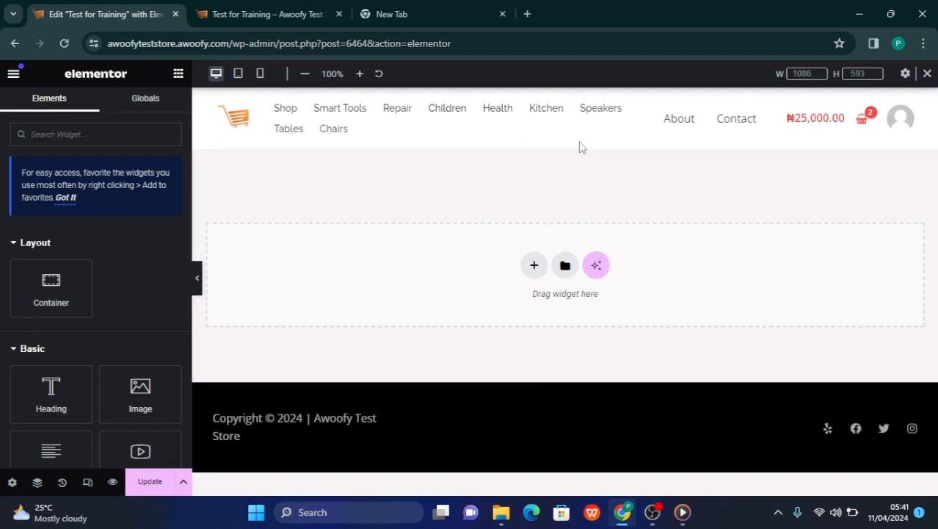
pyautogui.hotkey('ctrl', 'z')
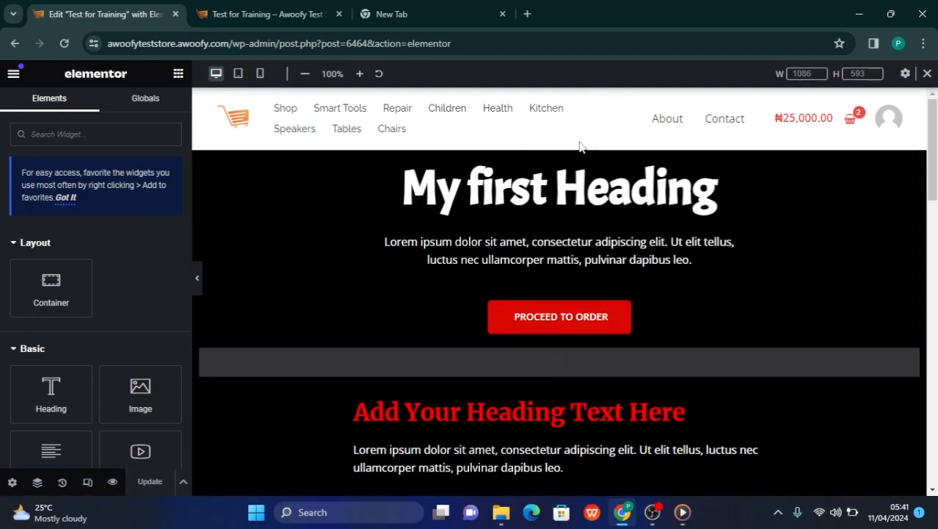
# Try deleting only the "My first Heading" widget from the main container, and undo the deletion
pyautogui.rightClick(561, 202)
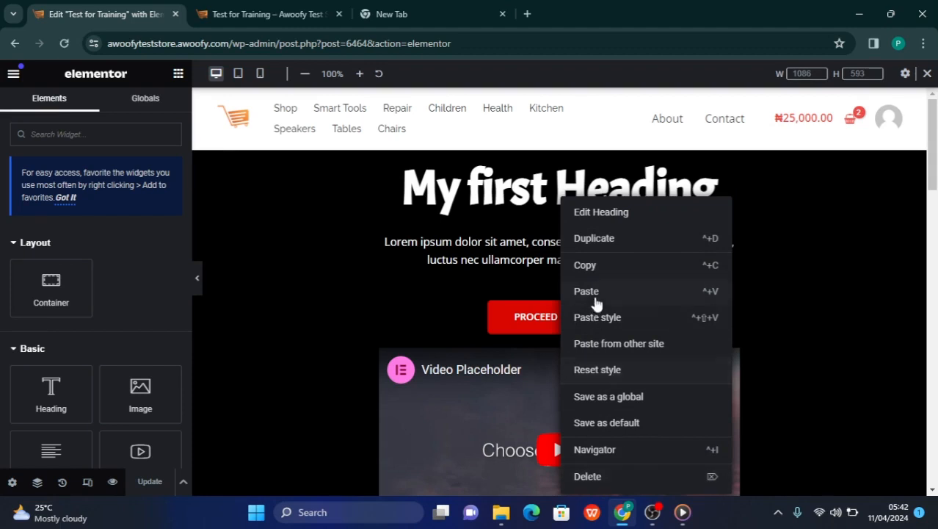
pyautogui.click(592, 477)
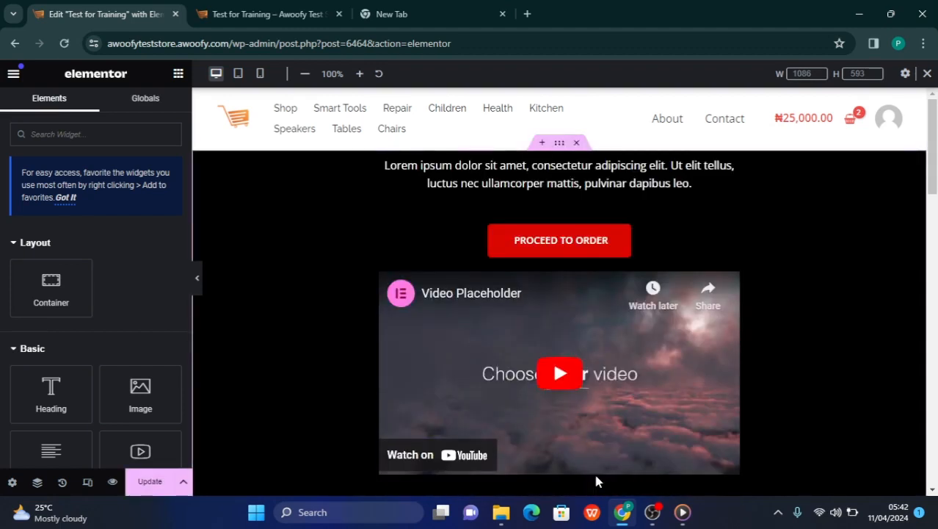
pyautogui.hotkey('ctrl', 'z')
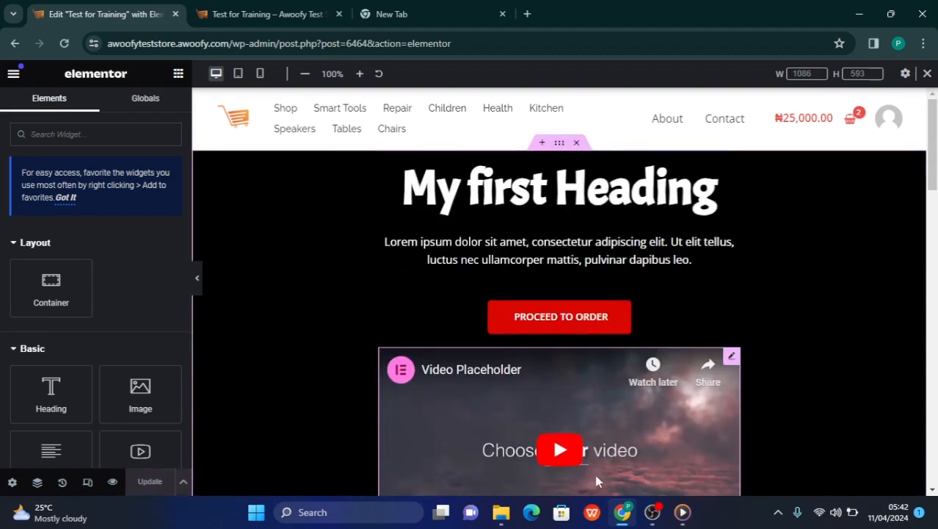
# Duplicate the paragraph below "My first Heading" and the heading itself within the main container
pyautogui.rightClick(614, 251)
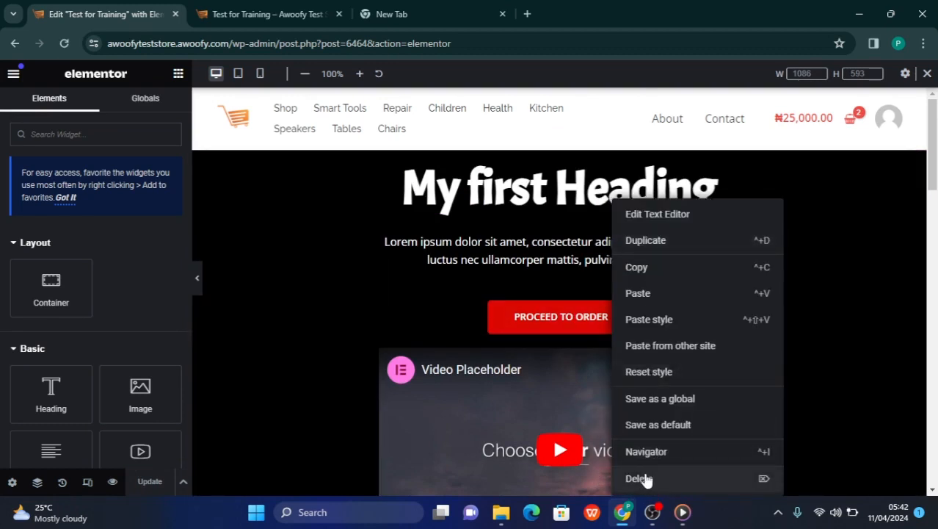
pyautogui.click(647, 241)
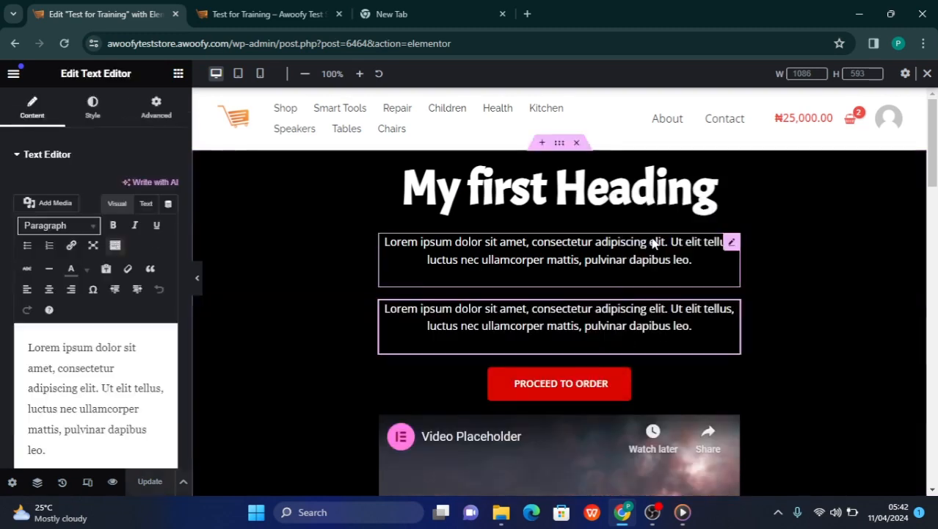
pyautogui.rightClick(611, 198)
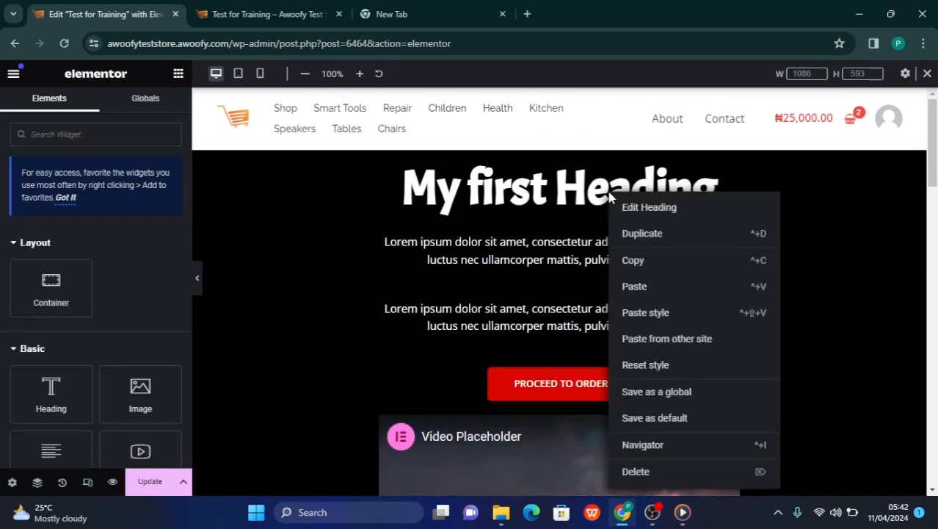
pyautogui.click(643, 233)
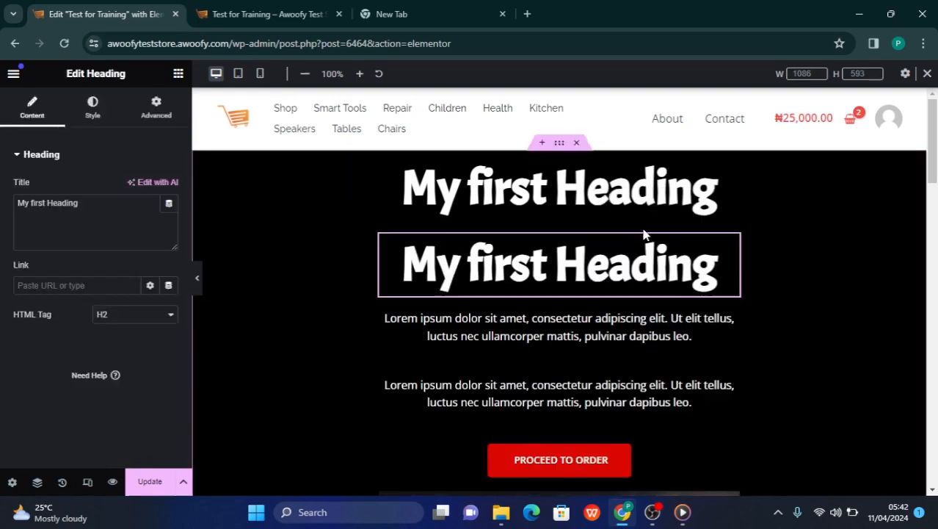
# Delete the duplicated heading and one of the two identical paragraphs from the main container
pyautogui.rightClick(636, 273)
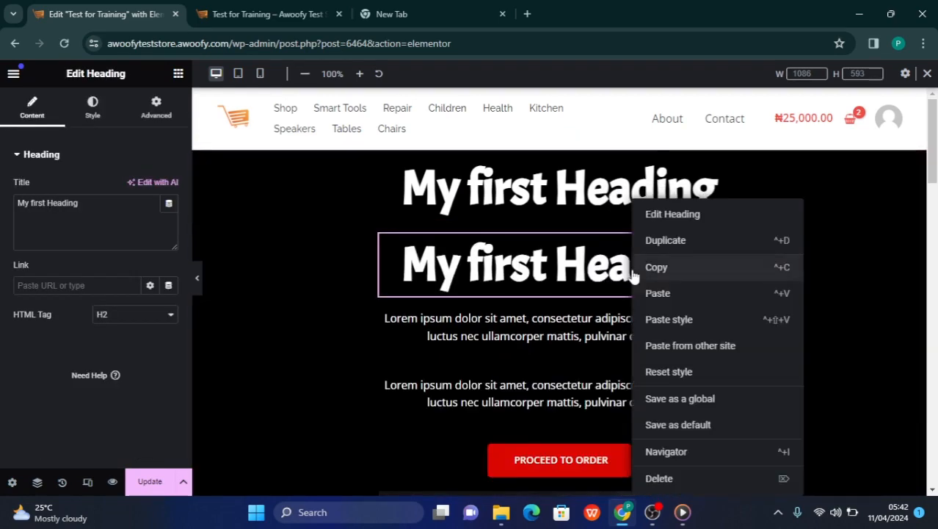
pyautogui.click(660, 478)
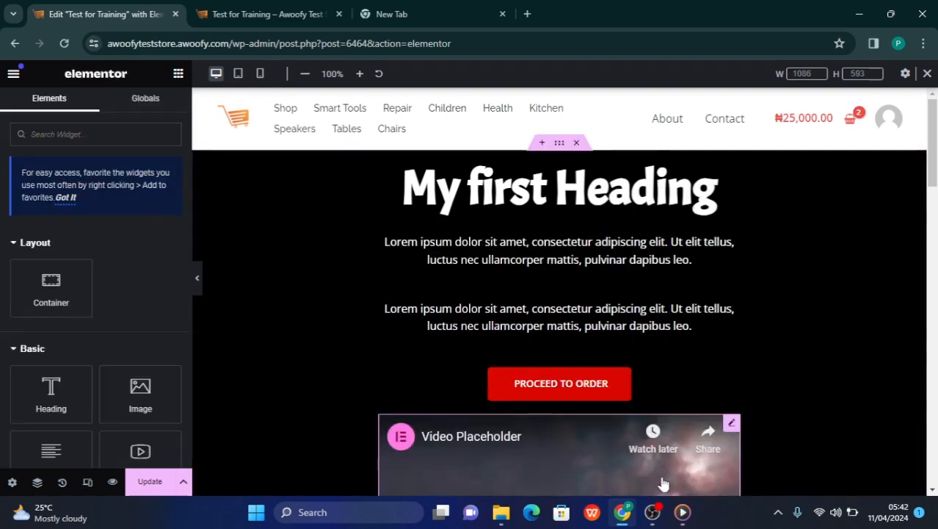
pyautogui.rightClick(592, 278)
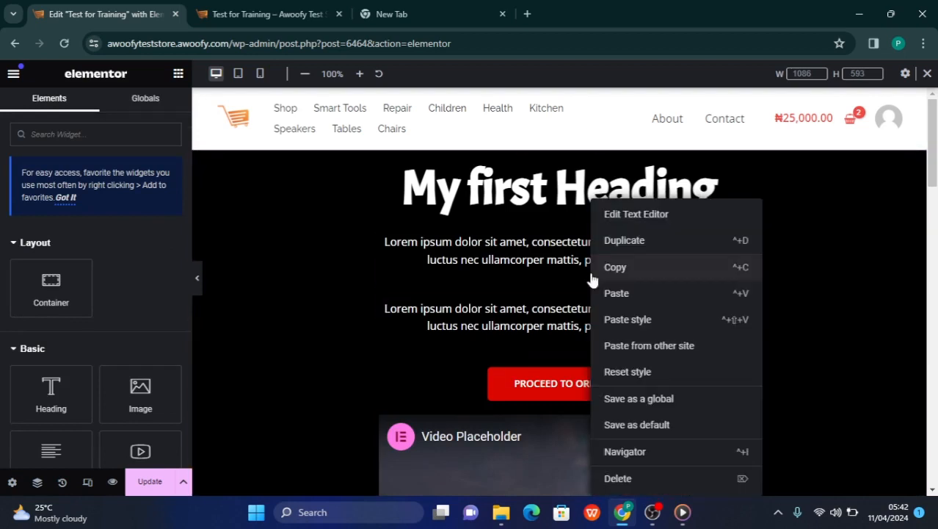
pyautogui.click(618, 478)
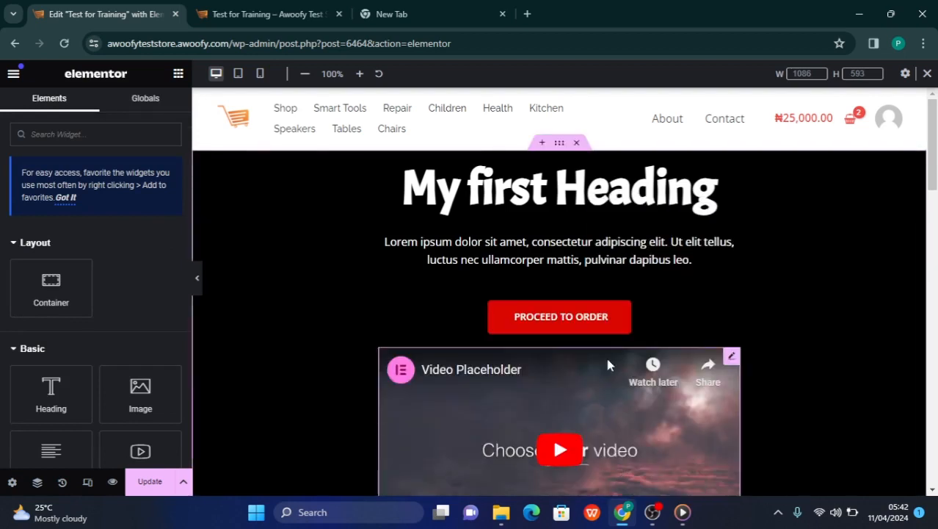
# Duplicate the main container's paragraph and its "My first Heading" widget again
pyautogui.rightClick(597, 254)
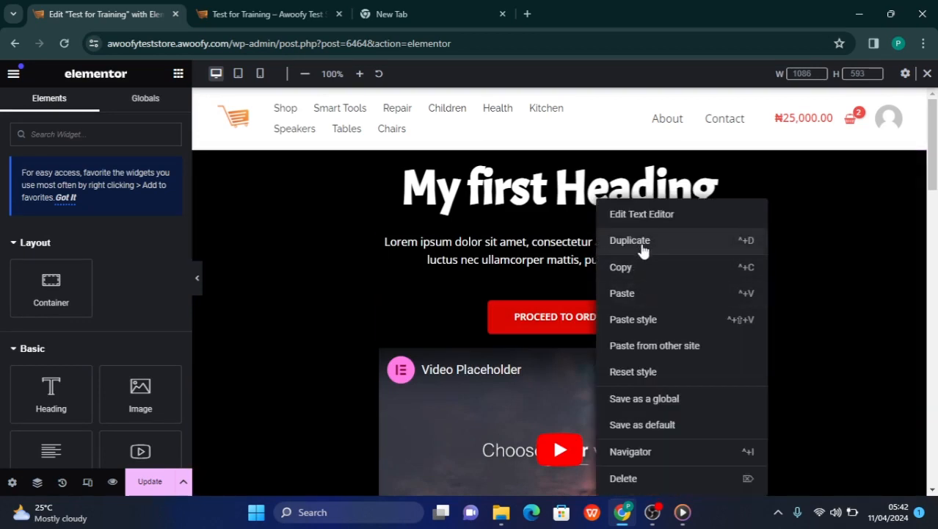
pyautogui.click(630, 240)
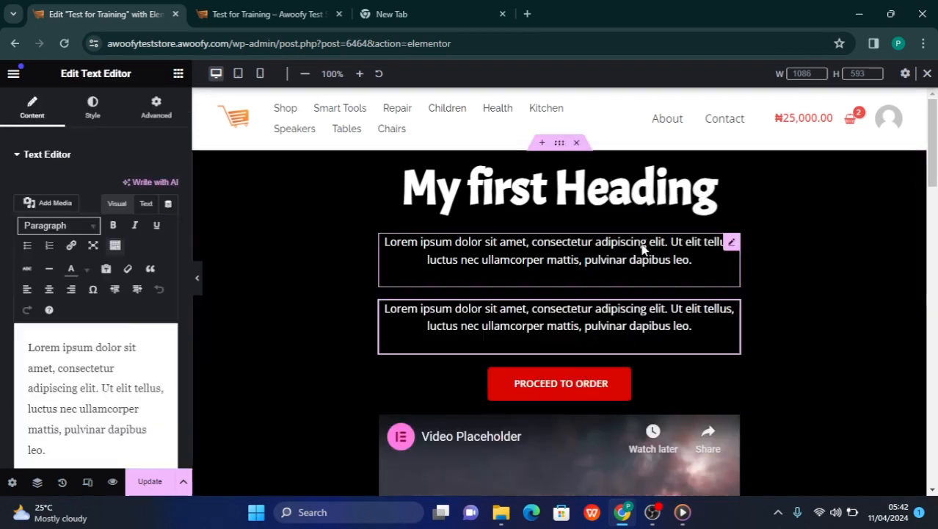
pyautogui.rightClick(689, 198)
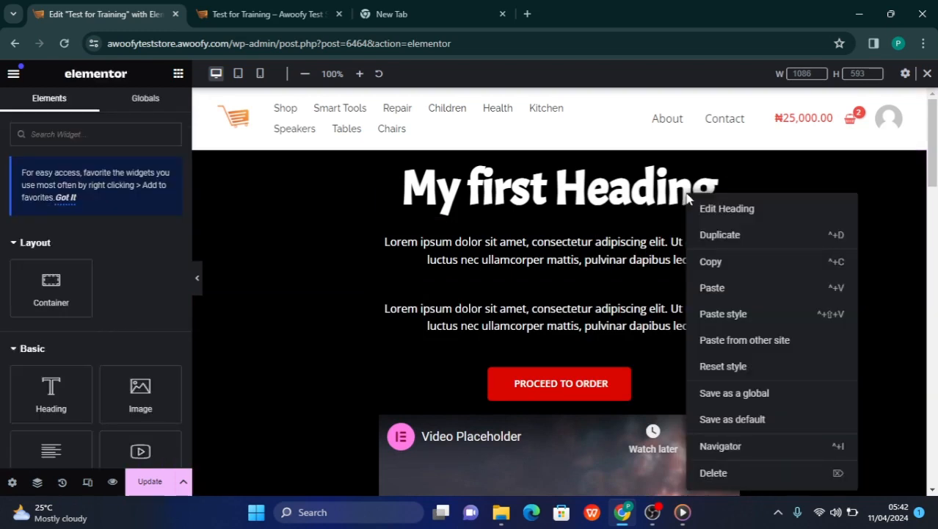
pyautogui.click(719, 237)
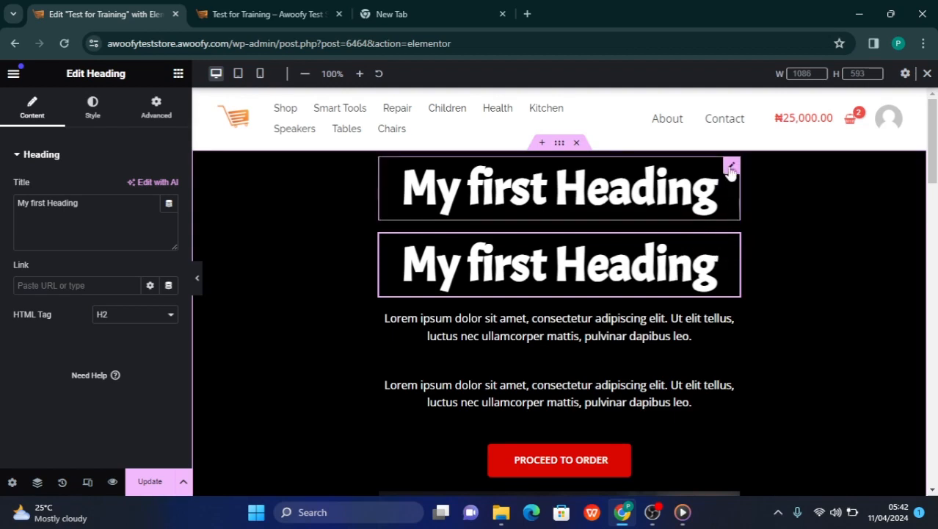
# Change the upper heading's text color to f2f2f2 and adjust it to the muted pink #B88282
pyautogui.click(732, 168)
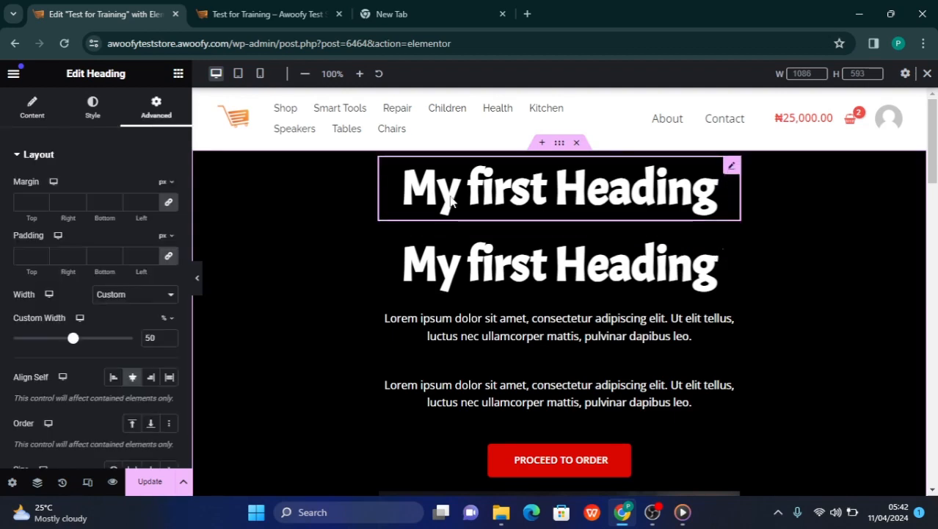
pyautogui.click(93, 117)
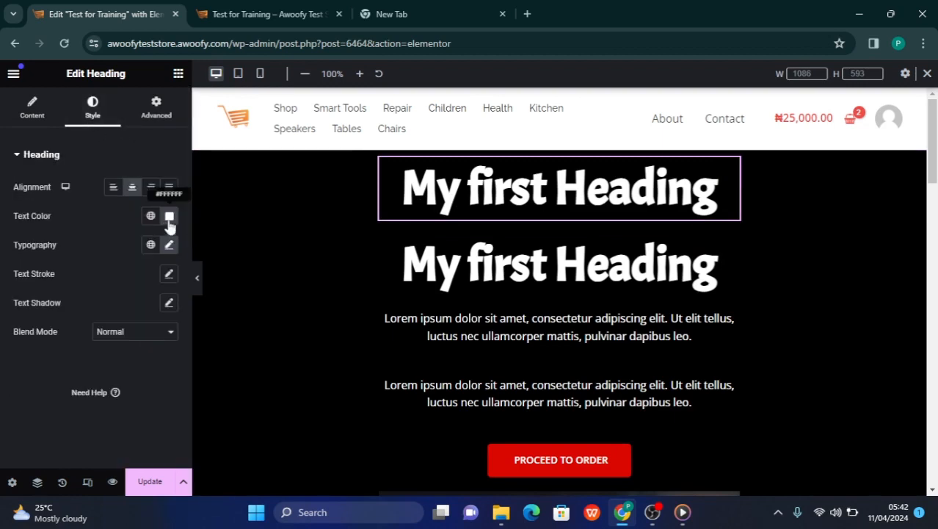
pyautogui.click(169, 217)
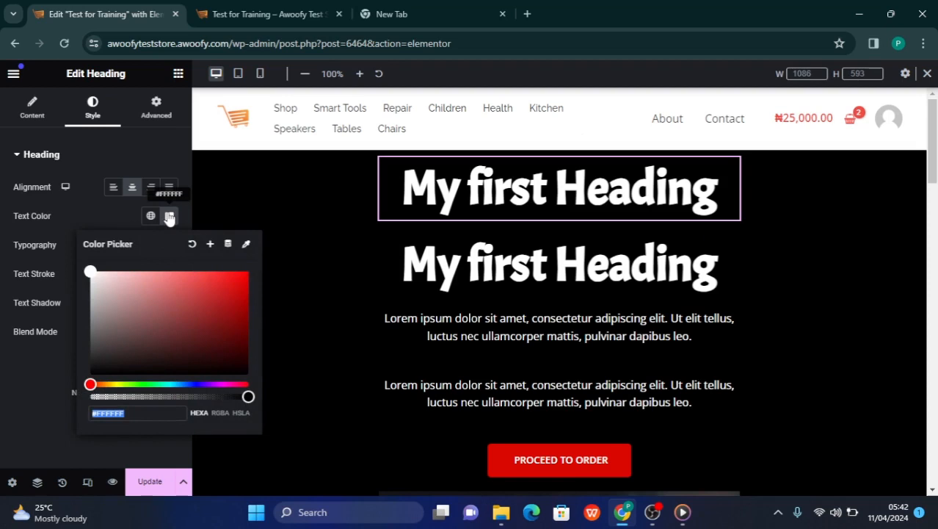
pyautogui.click(147, 411)
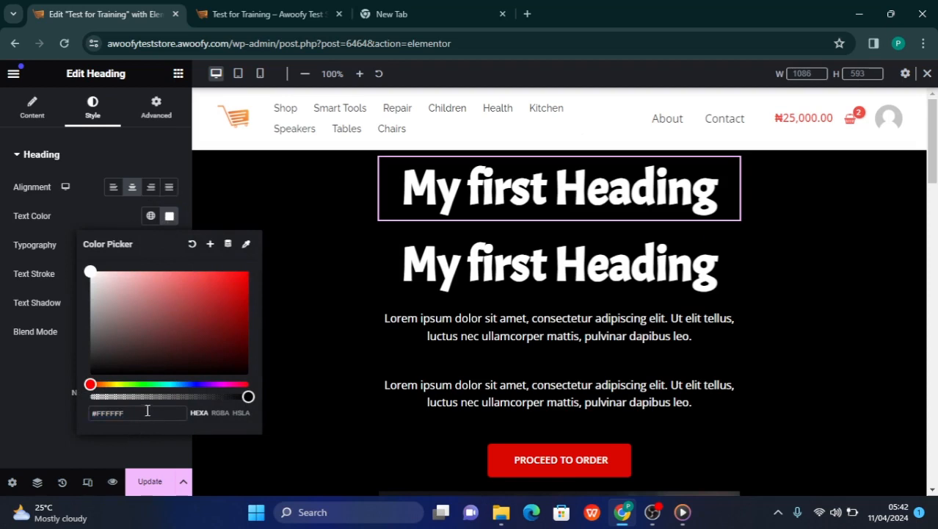
pyautogui.tripleClick(147, 411)
pyautogui.write('f2f2f2')
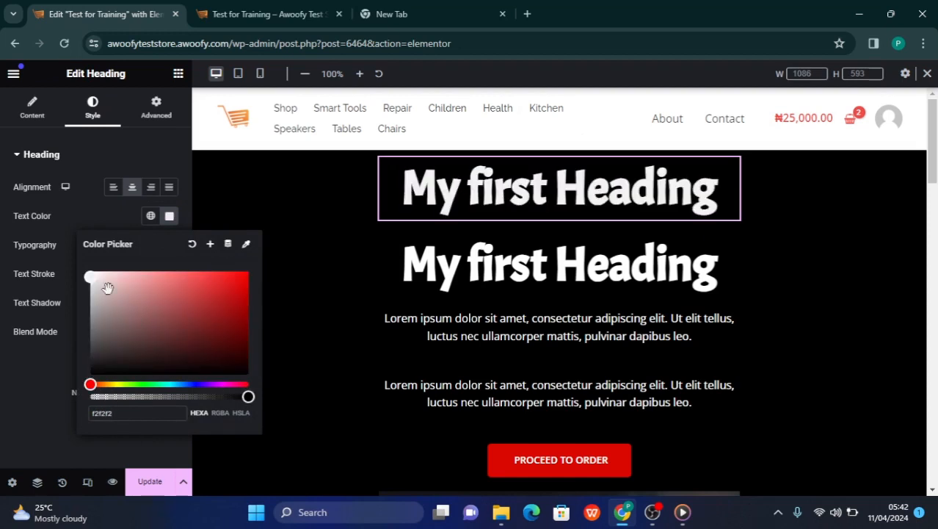
pyautogui.moveTo(93, 278); pyautogui.dragTo(136, 299)
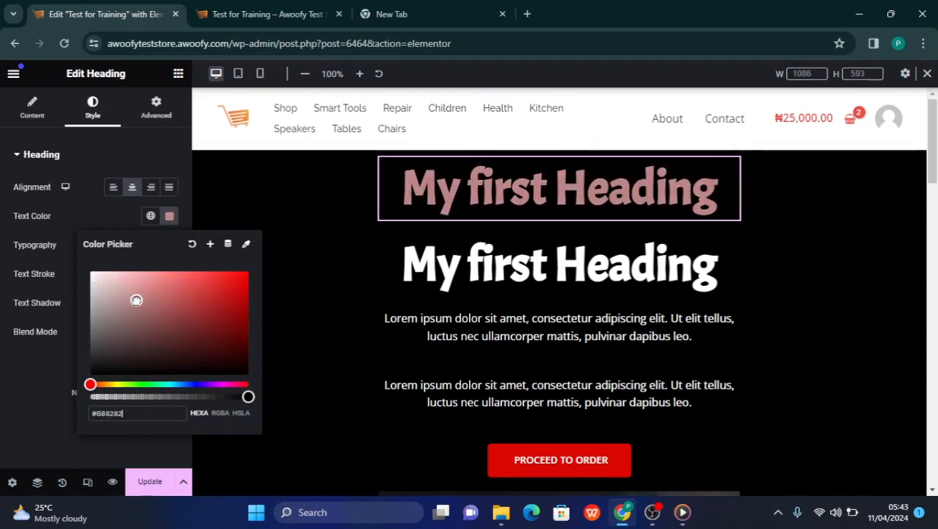
pyautogui.click(23, 376)
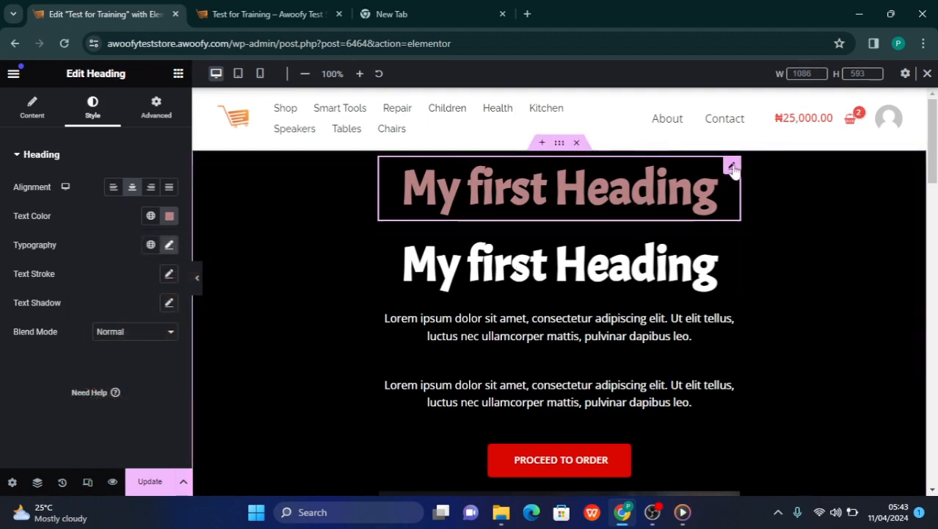
# Increase the upper heading's typography size to 115 px, leaving its white duplicate at the original size
pyautogui.click(731, 244)
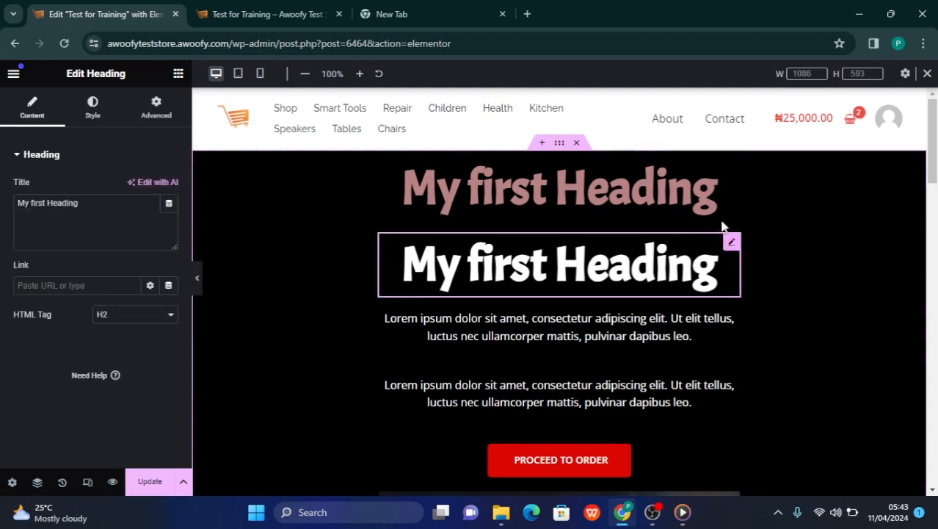
pyautogui.click(730, 167)
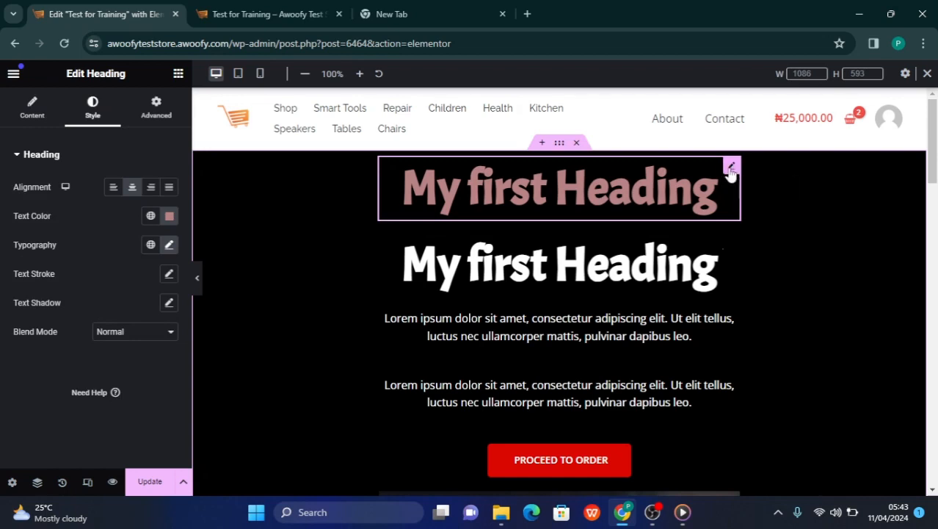
pyautogui.click(170, 245)
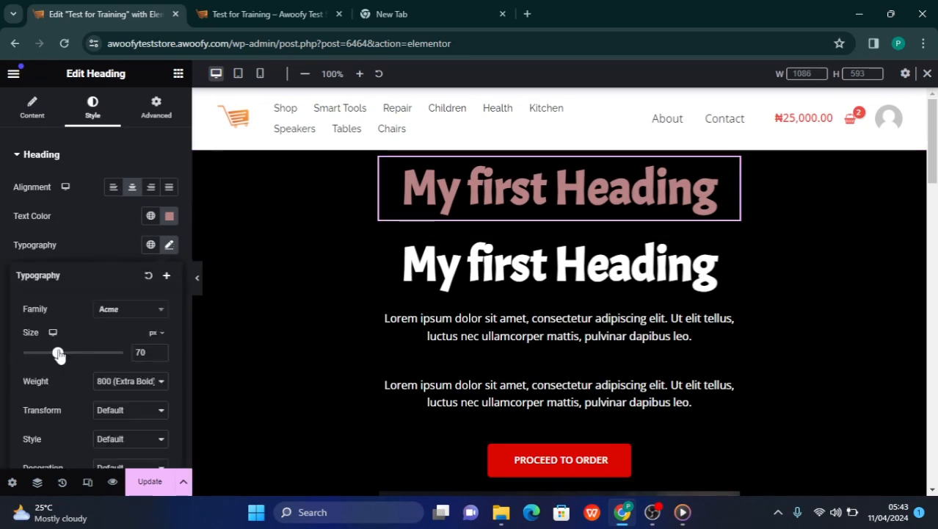
pyautogui.moveTo(58, 354); pyautogui.dragTo(81, 357)
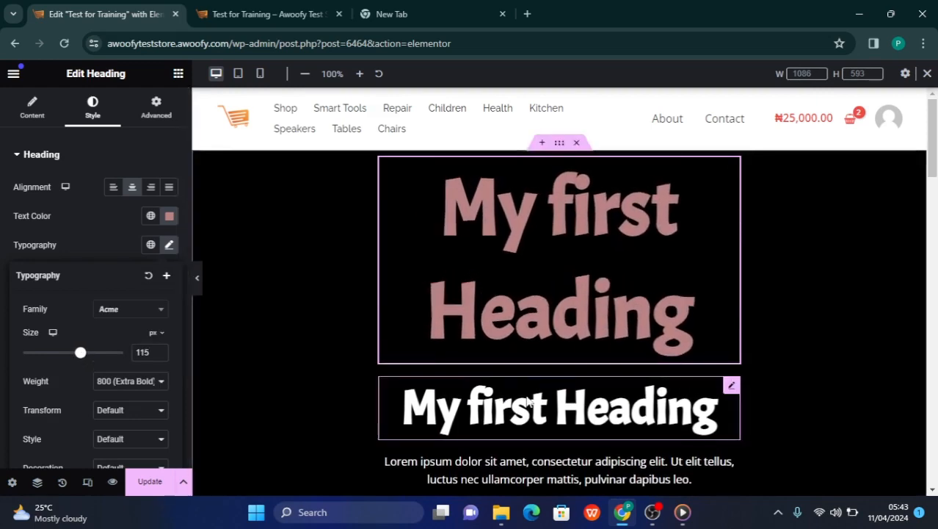
pyautogui.scroll(-2, 666, 391)
pyautogui.scroll(2, 674, 325)
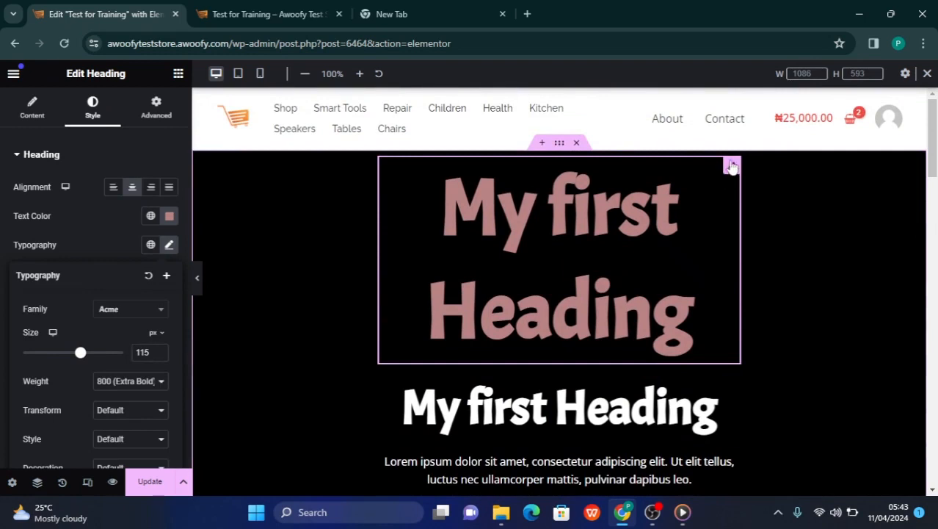
pyautogui.rightClick(731, 166)
pyautogui.click(731, 167)
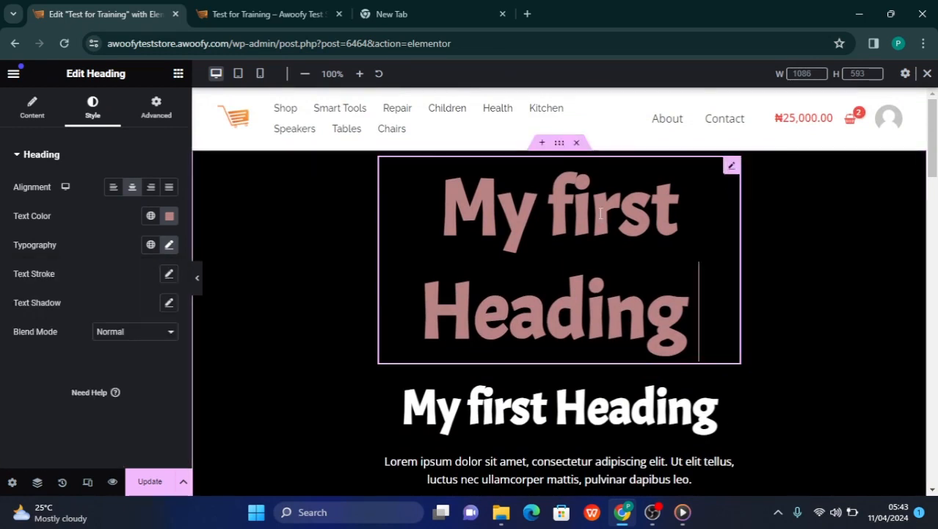
# Copy the pink "My first Heading" widget and paste the copy into the main container
pyautogui.rightClick(731, 173)
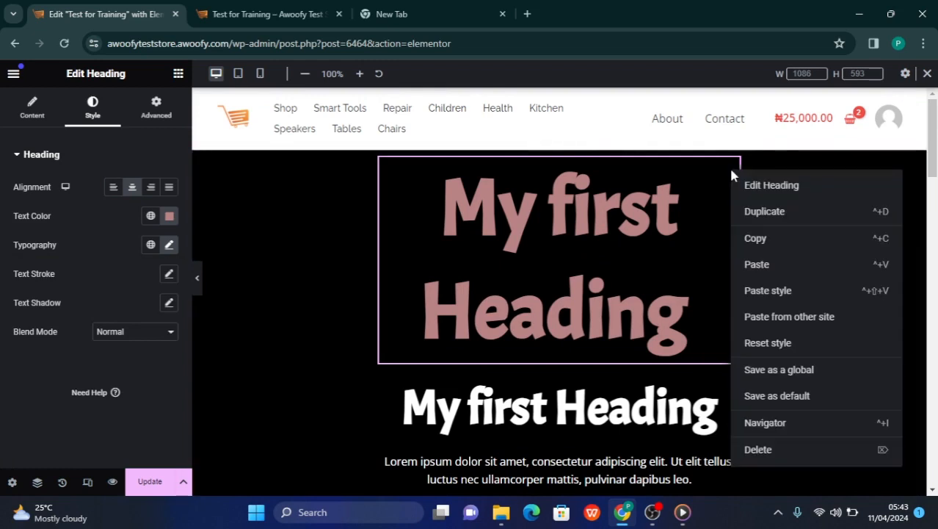
pyautogui.click(752, 240)
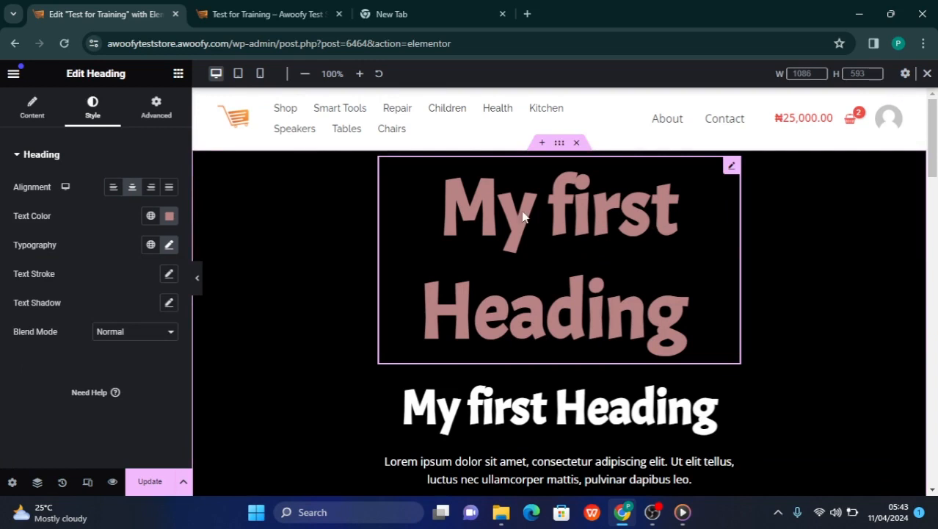
pyautogui.scroll(-1, 523, 256)
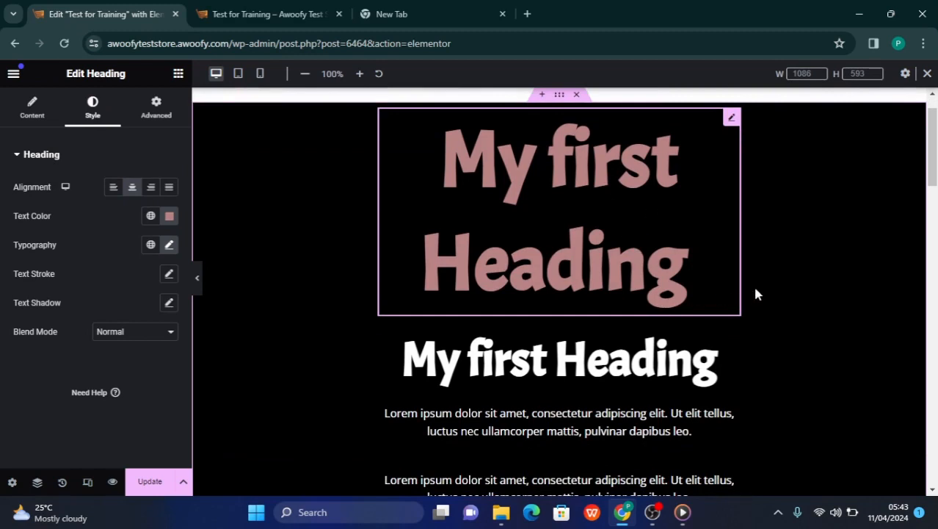
pyautogui.rightClick(782, 327)
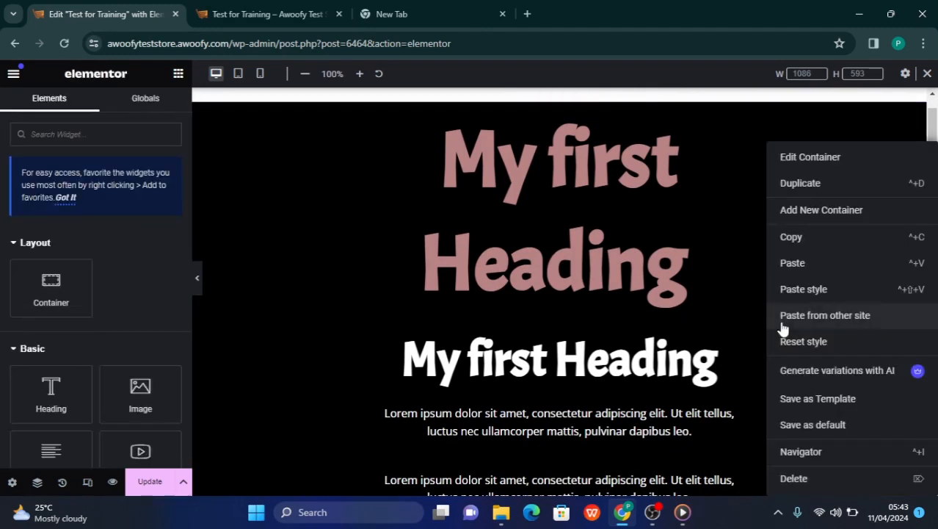
pyautogui.click(793, 263)
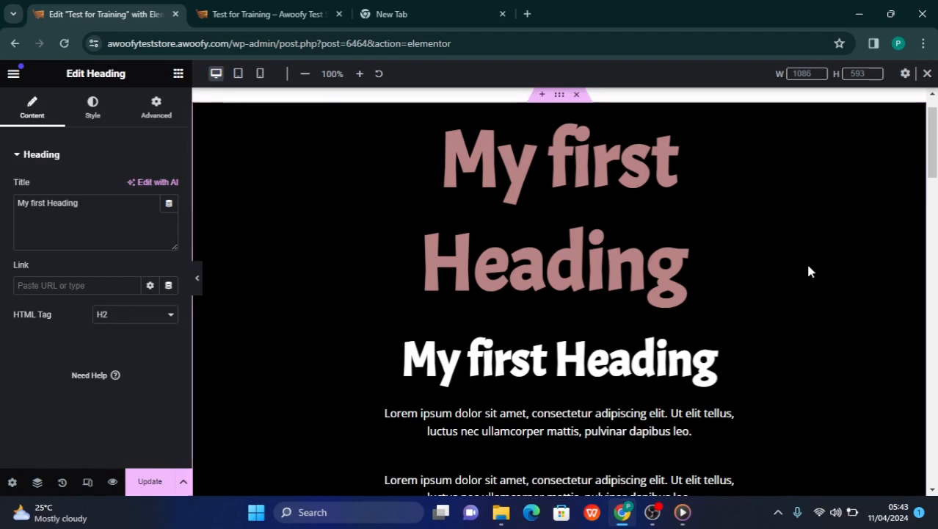
pyautogui.scroll(-1, 808, 268)
pyautogui.scroll(-10, 555, 263)
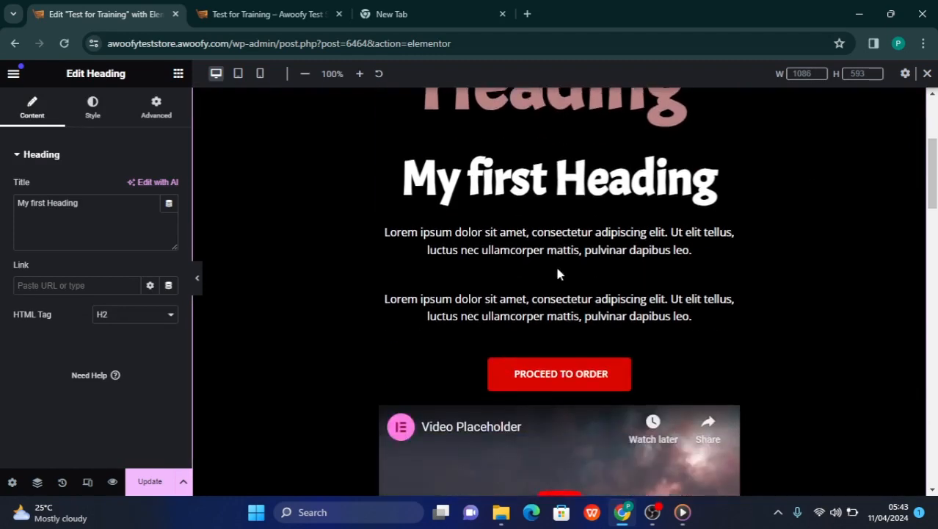
pyautogui.scroll(-10, 556, 268)
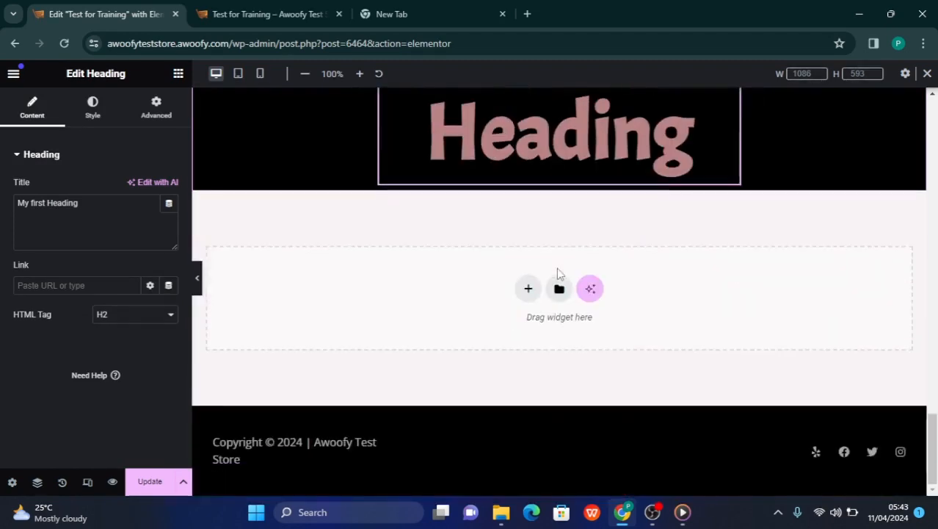
pyautogui.scroll(4, 557, 267)
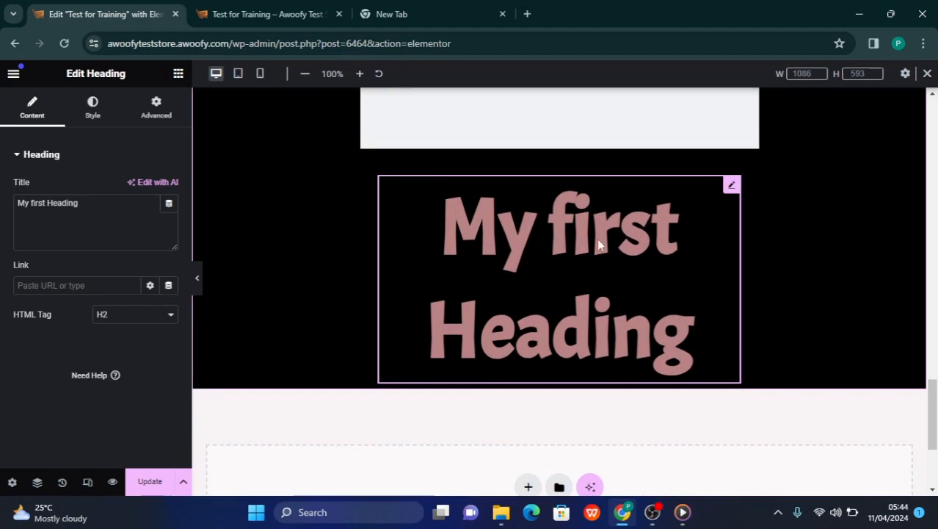
pyautogui.scroll(12, 560, 285)
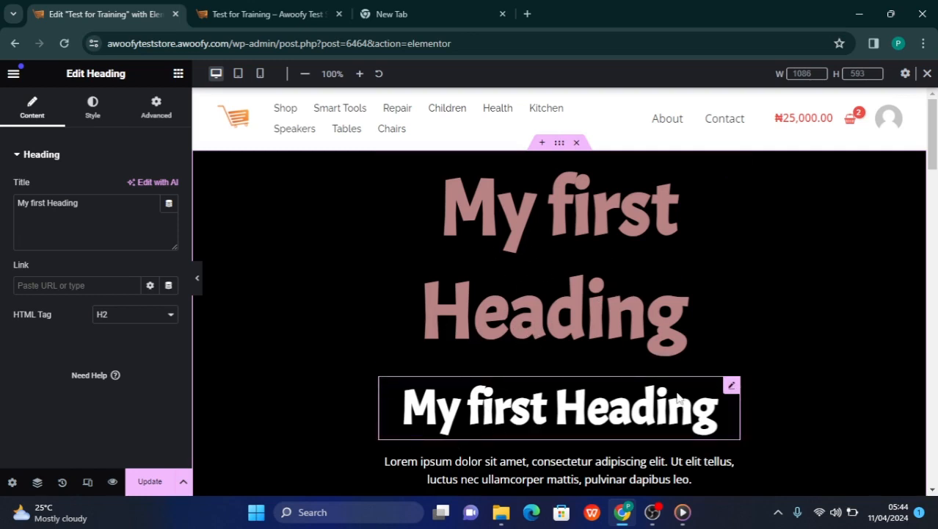
# Paste the copied pink heading's style onto the white "My first Heading" beneath it and select both headings to compare them
pyautogui.rightClick(727, 385)
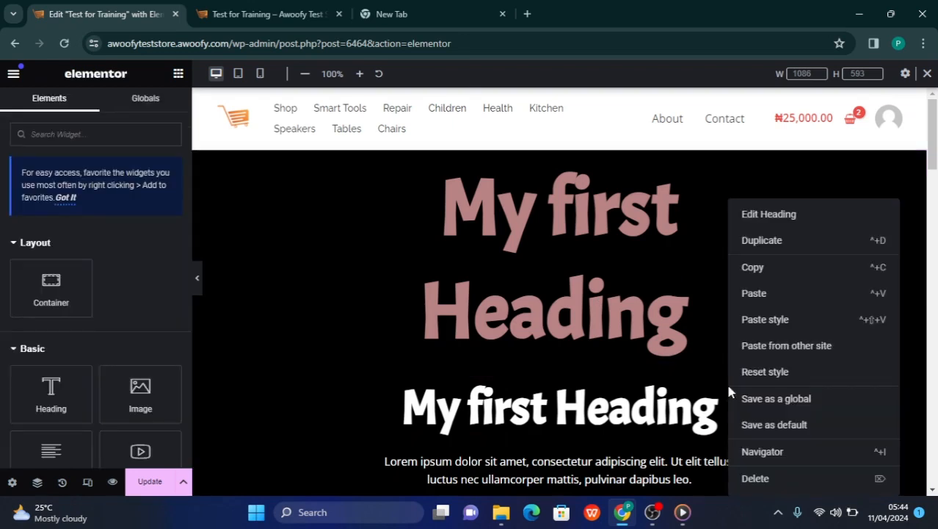
pyautogui.click(766, 320)
pyautogui.scroll(-2, 605, 320)
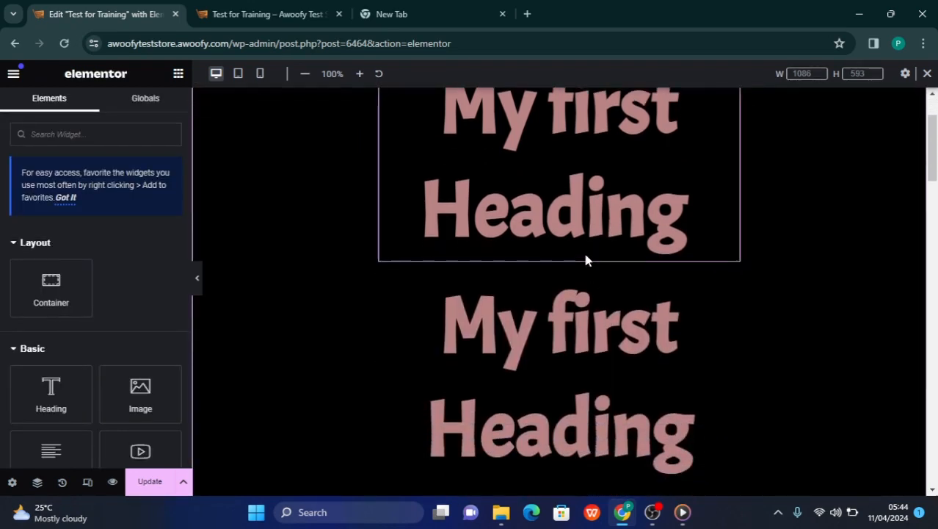
pyautogui.click(575, 157)
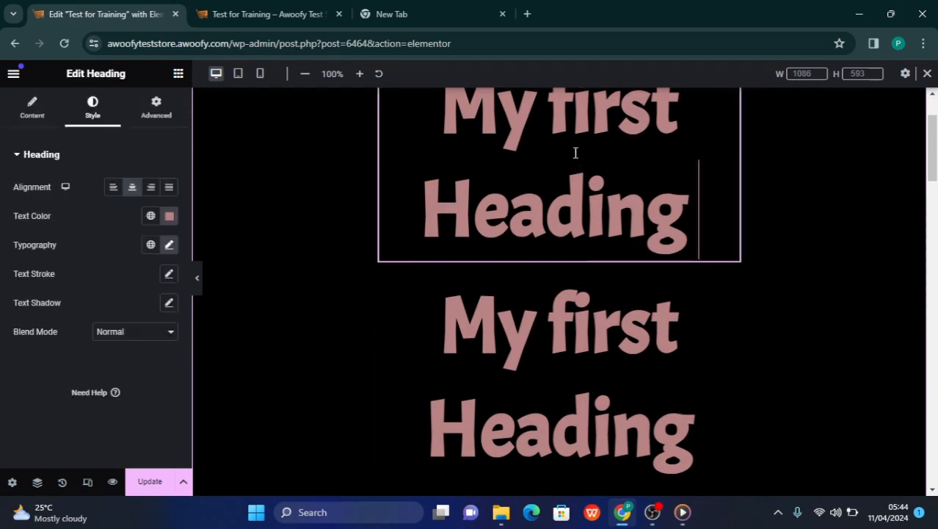
pyautogui.click(563, 368)
pyautogui.scroll(-4, 563, 370)
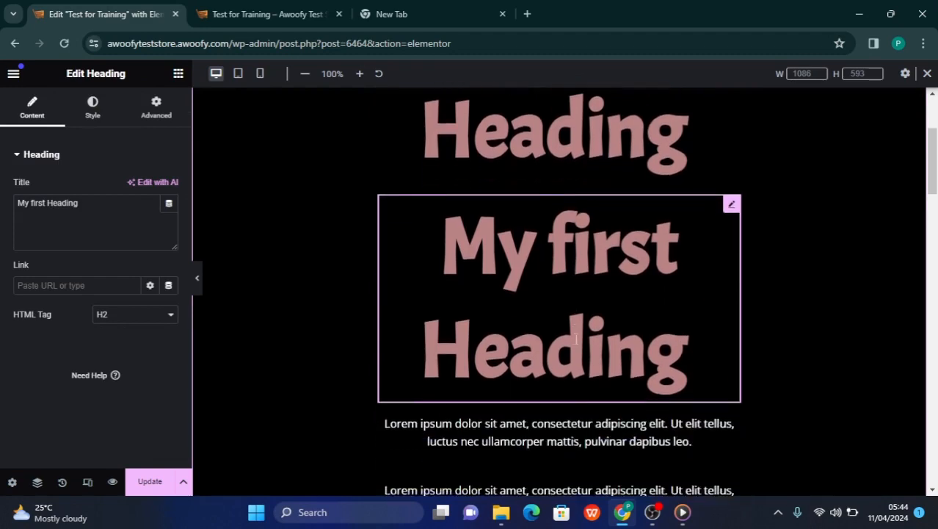
# Look over the two matching headings and the paragraphs, button and video below them in the main container
pyautogui.scroll(-8, 576, 339)
pyautogui.scroll(12, 577, 338)
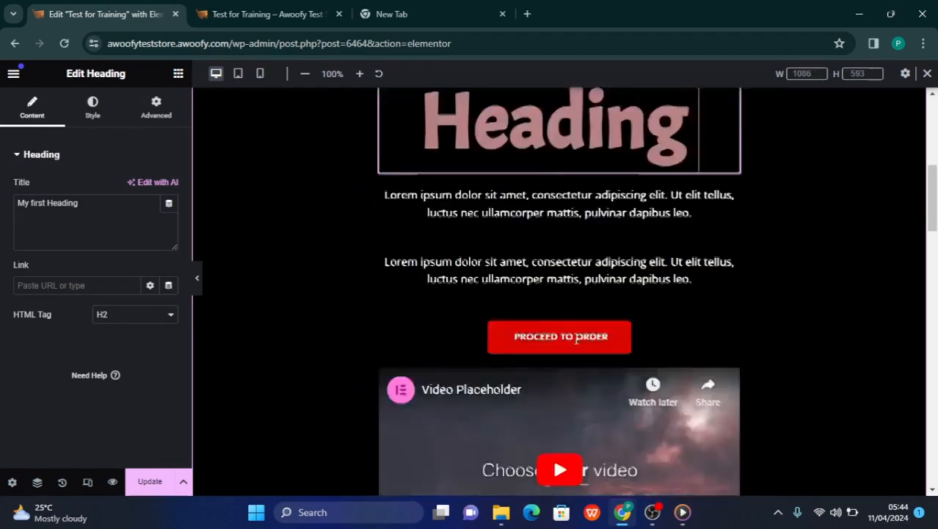
pyautogui.scroll(-2, 577, 338)
pyautogui.scroll(1, 577, 334)
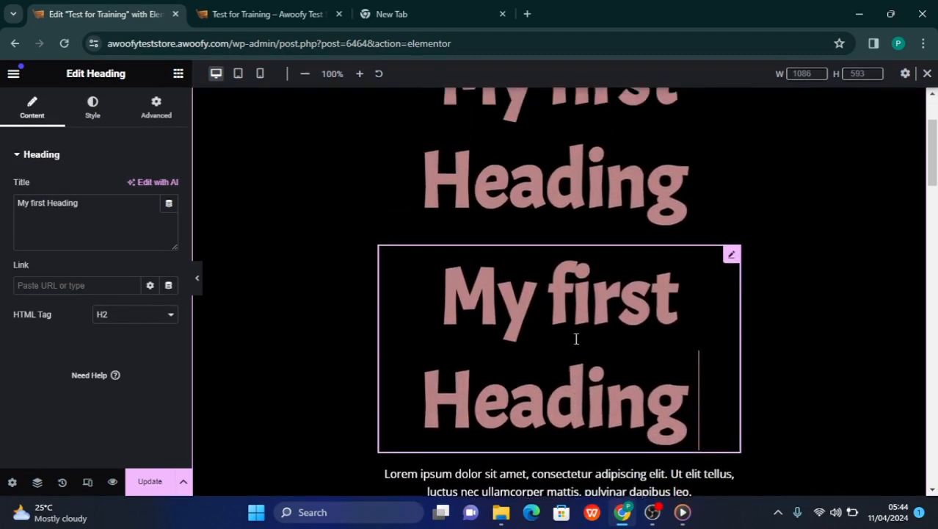
pyautogui.rightClick(577, 330)
pyautogui.click(450, 264)
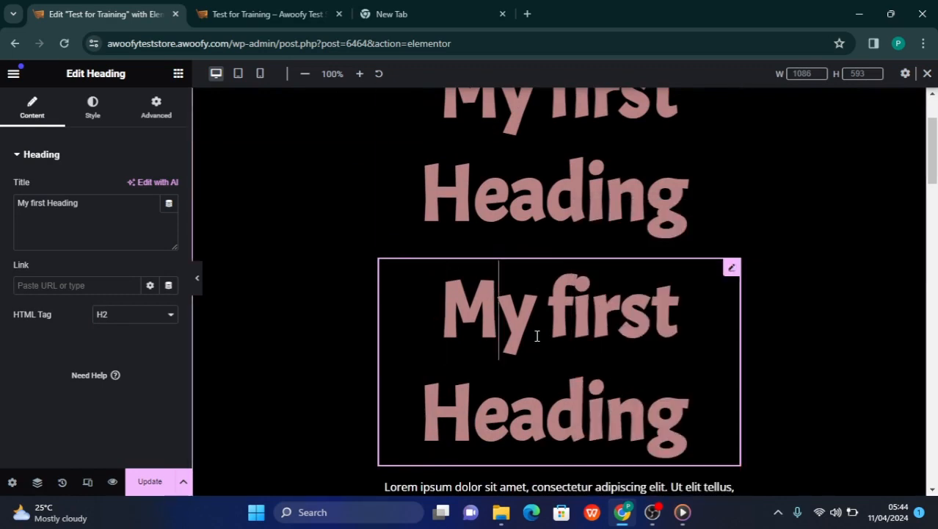
pyautogui.scroll(-1, 536, 335)
pyautogui.scroll(-1, 536, 335)
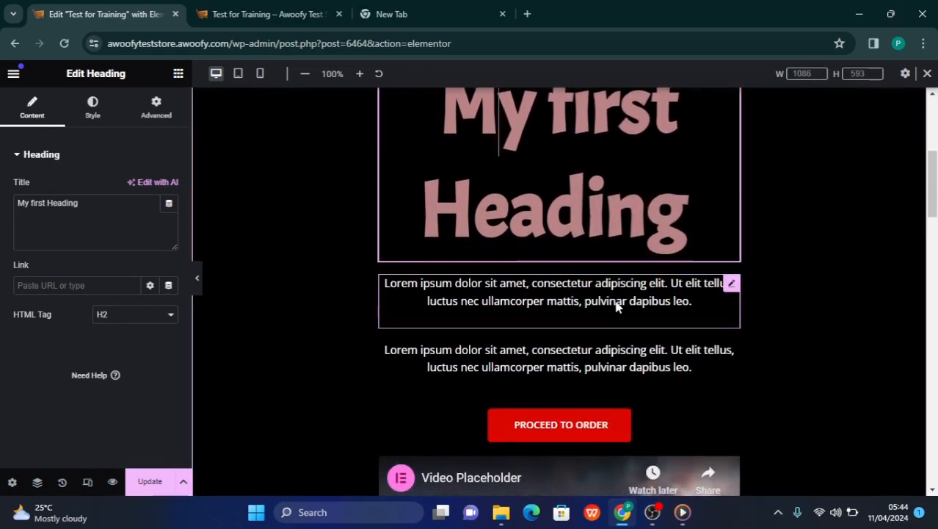
pyautogui.scroll(-2, 599, 390)
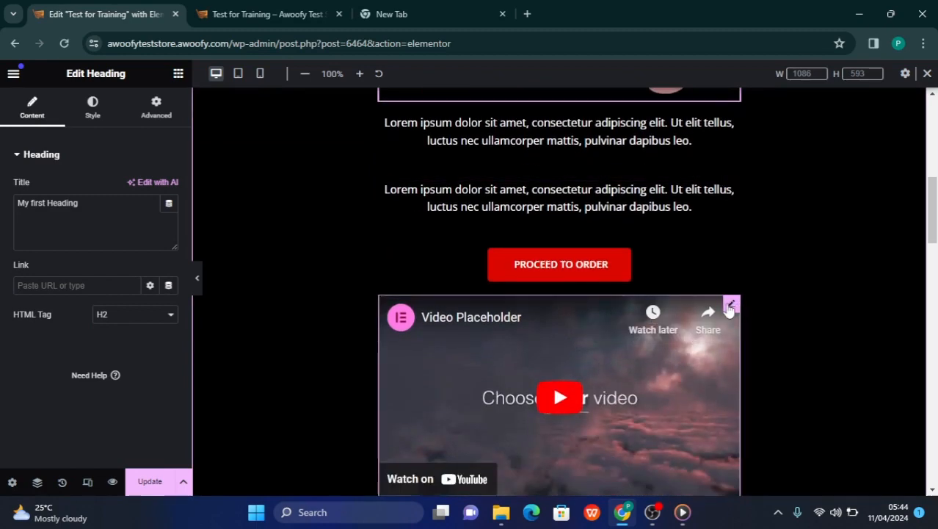
pyautogui.scroll(5, 704, 320)
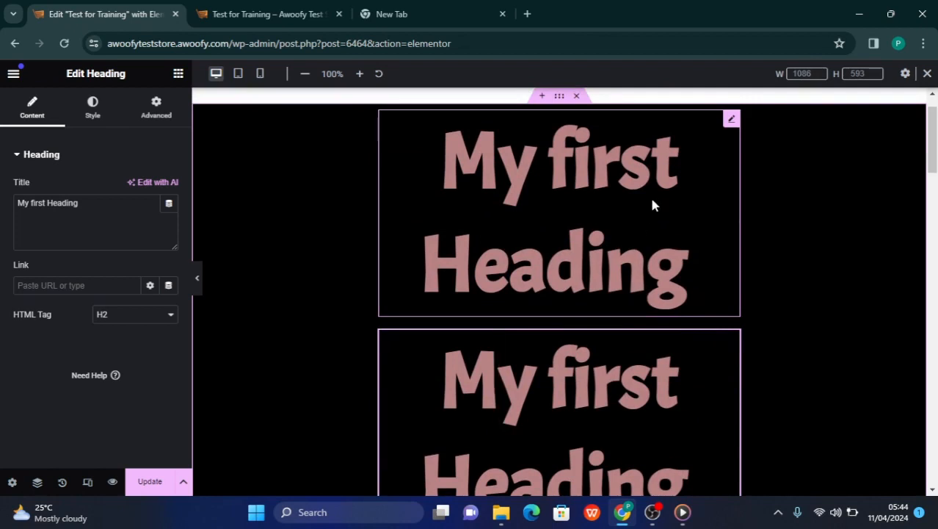
pyautogui.scroll(1, 652, 204)
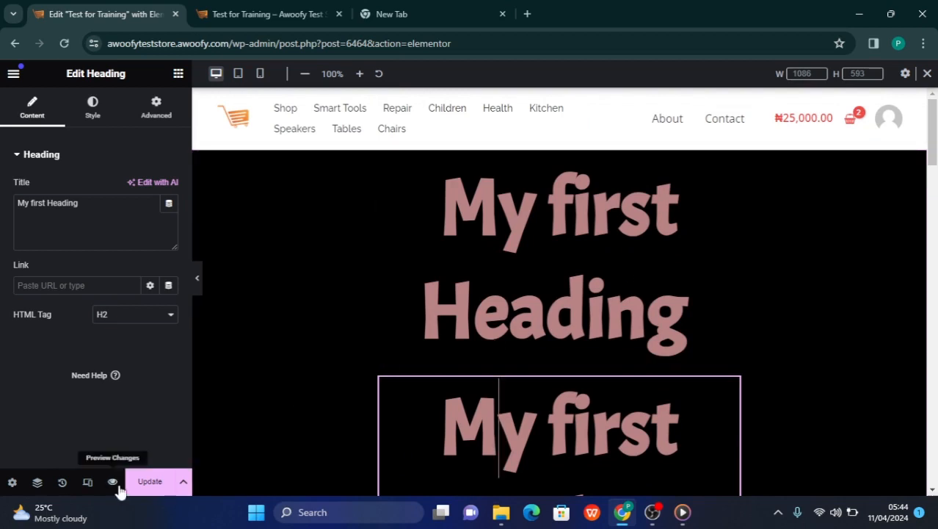
# Revert the page through the action history to the older Heading Duplicate entry, and further back to the Text Editor Duplicate entry preceding it
pyautogui.click(61, 482)
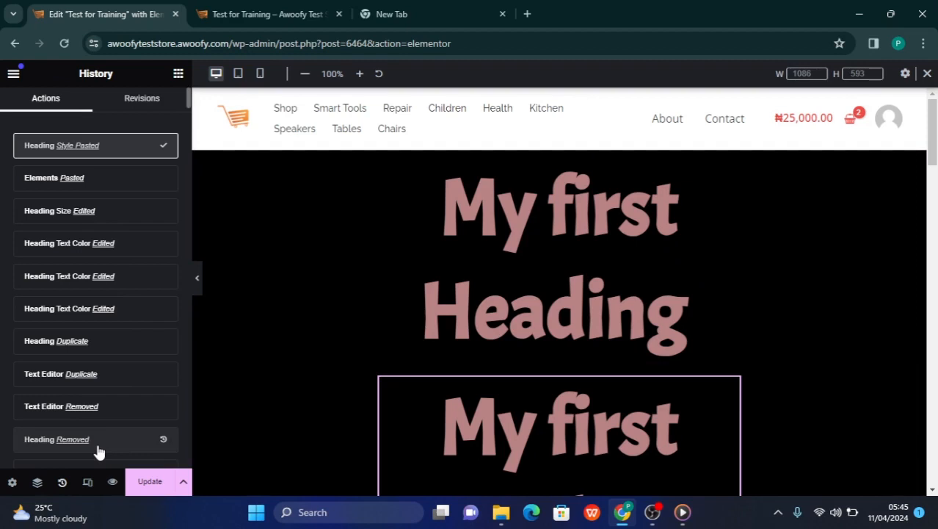
pyautogui.scroll(-1, 99, 451)
pyautogui.scroll(1, 94, 335)
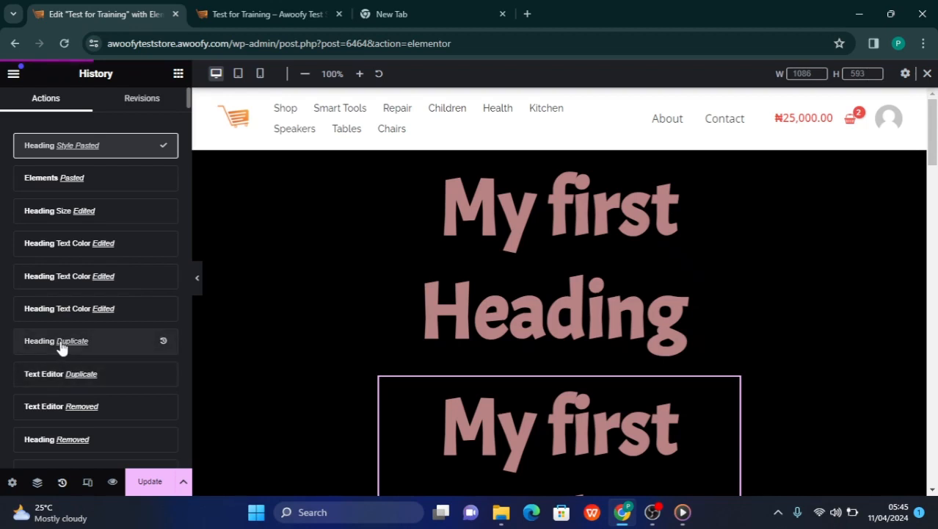
pyautogui.scroll(-1, 66, 394)
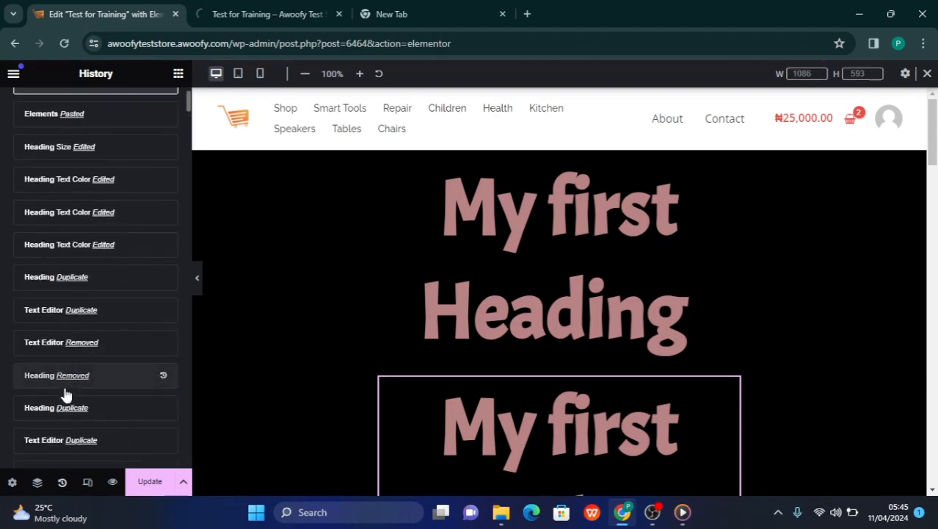
pyautogui.scroll(-1, 66, 394)
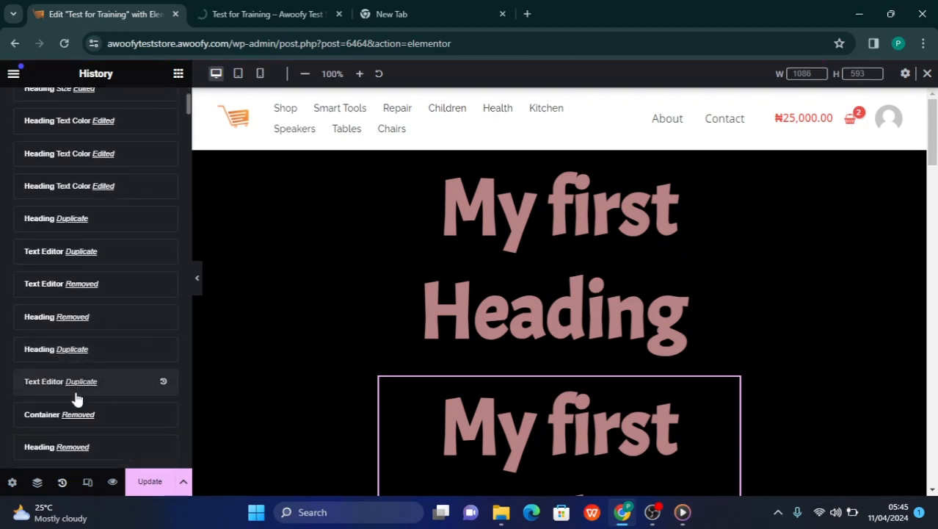
pyautogui.scroll(-2, 78, 383)
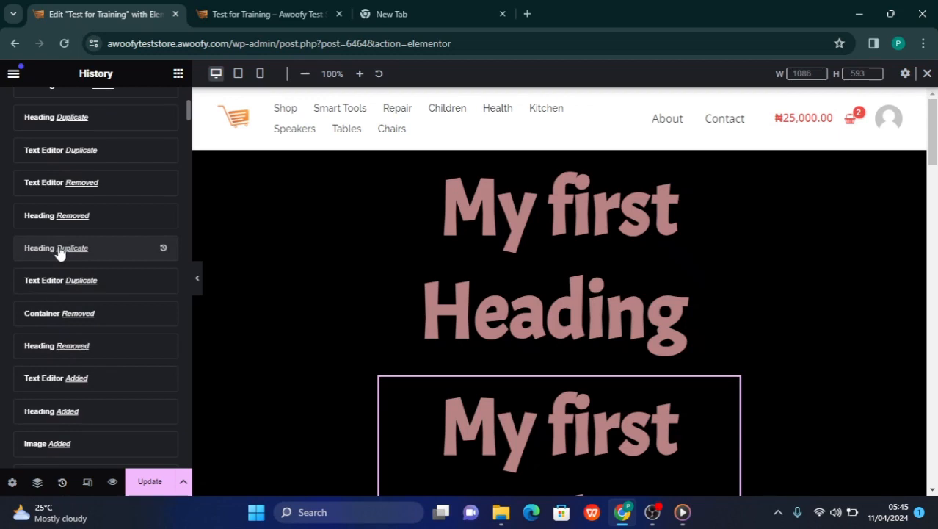
pyautogui.click(59, 249)
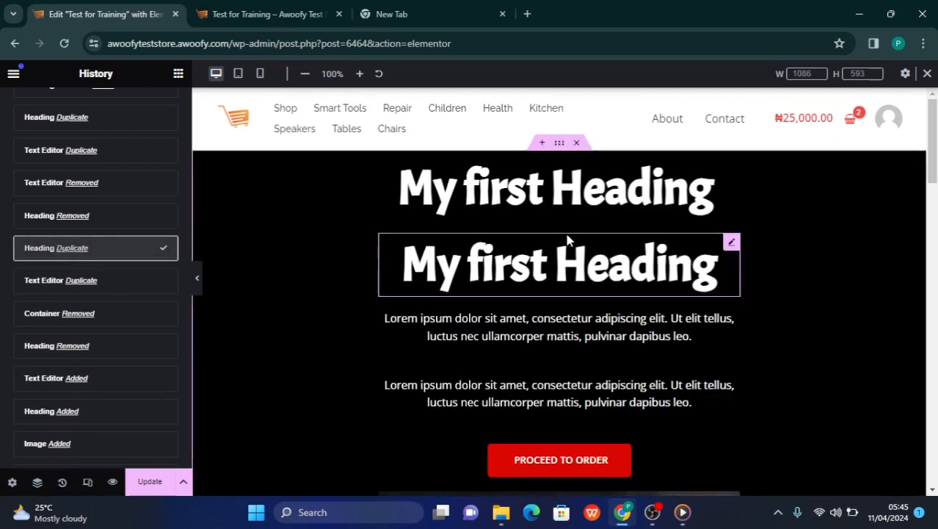
pyautogui.click(106, 290)
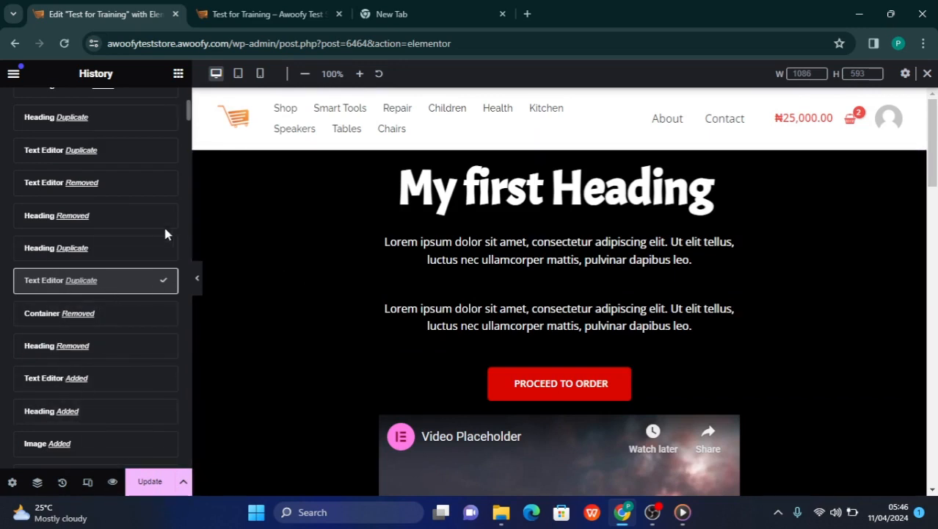
# Delete the first Lorem ipsum paragraph beneath "My first Heading" and update the page
pyautogui.scroll(-2, 506, 288)
pyautogui.scroll(2, 506, 287)
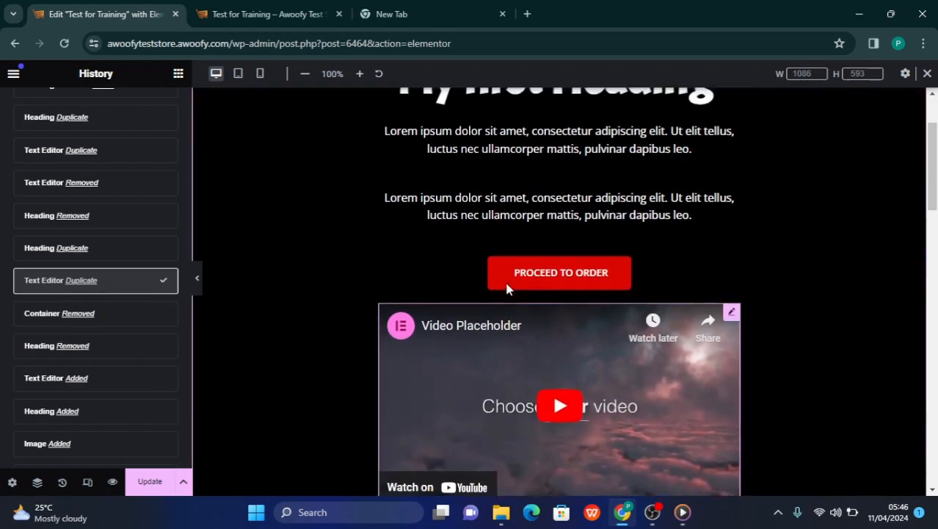
pyautogui.scroll(-2, 507, 289)
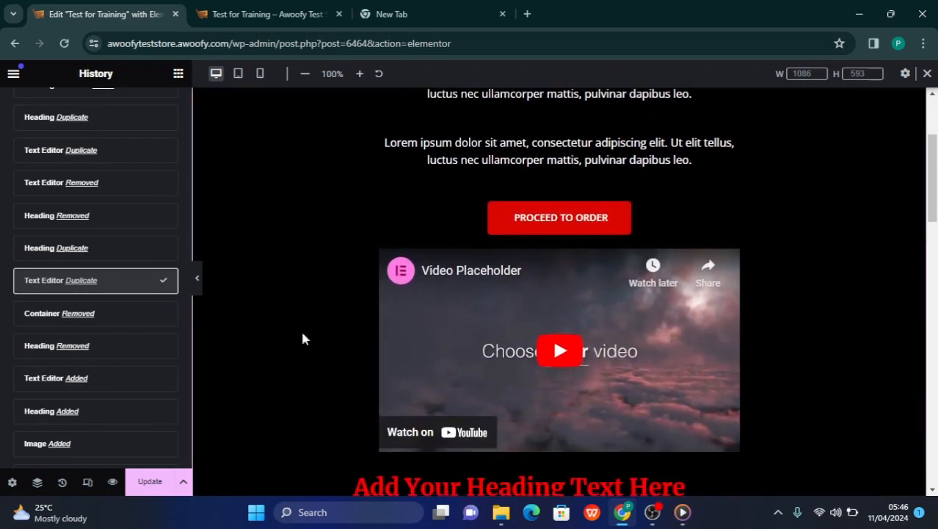
pyautogui.scroll(1, 309, 332)
pyautogui.scroll(2, 311, 329)
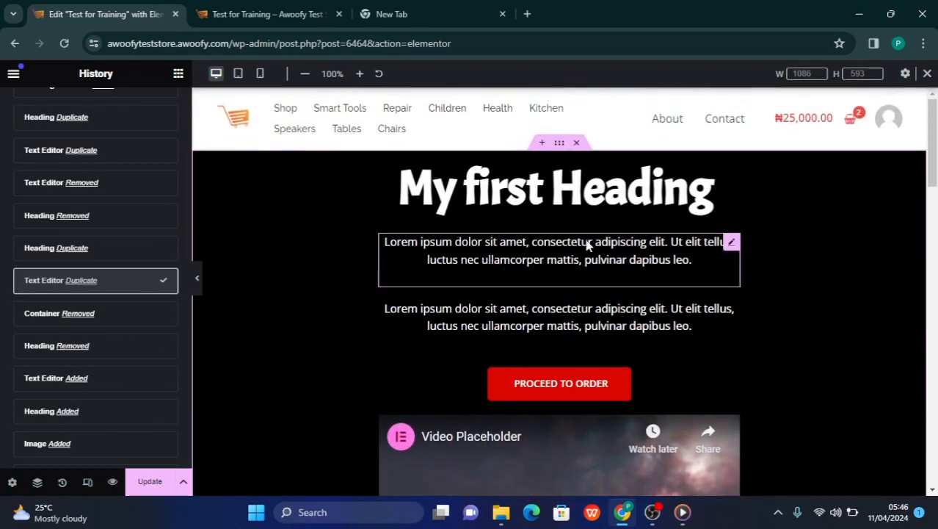
pyautogui.rightClick(587, 249)
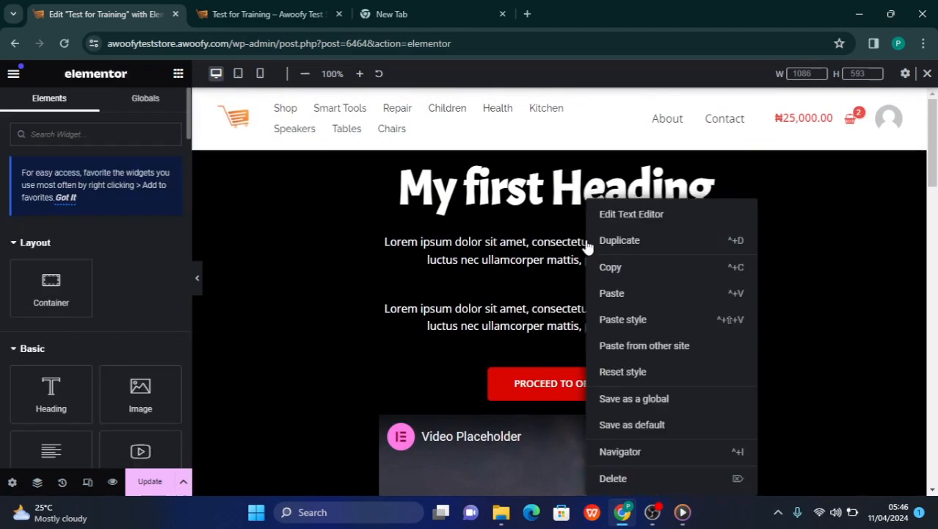
pyautogui.click(612, 478)
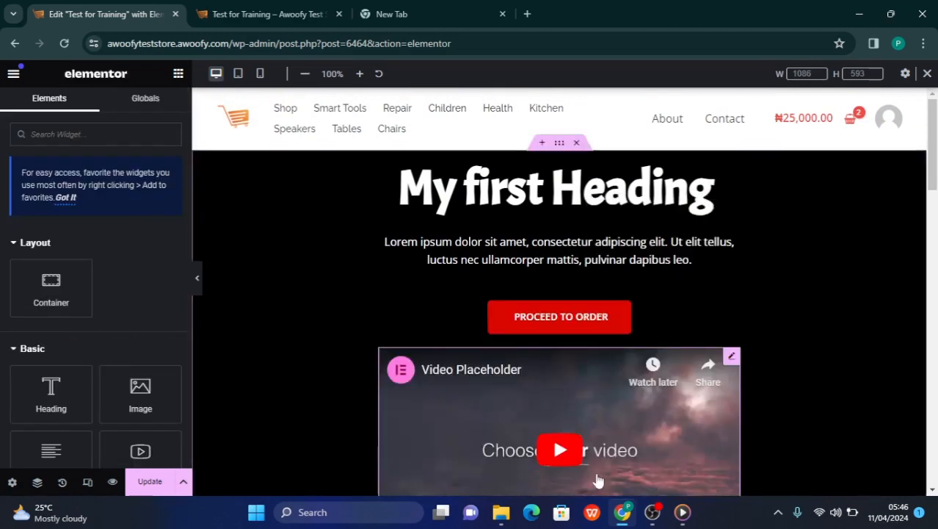
pyautogui.click(145, 482)
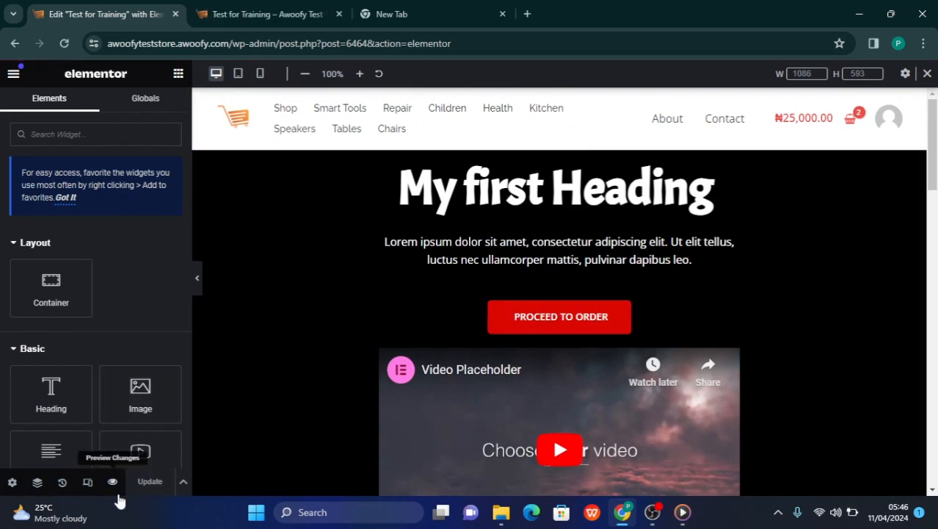
# Preview the page and examine it from the heading, button and video down to the images and footer
pyautogui.click(113, 486)
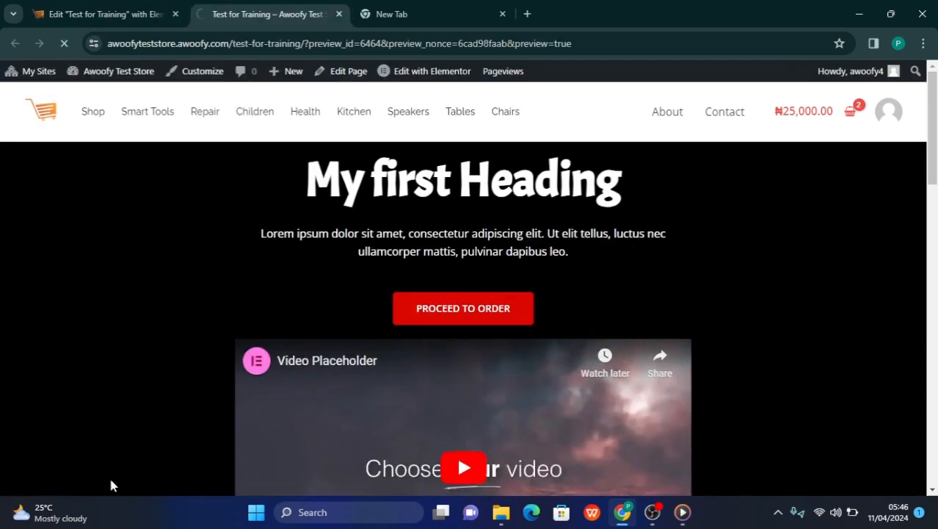
pyautogui.scroll(-1, 369, 472)
pyautogui.scroll(-10, 369, 473)
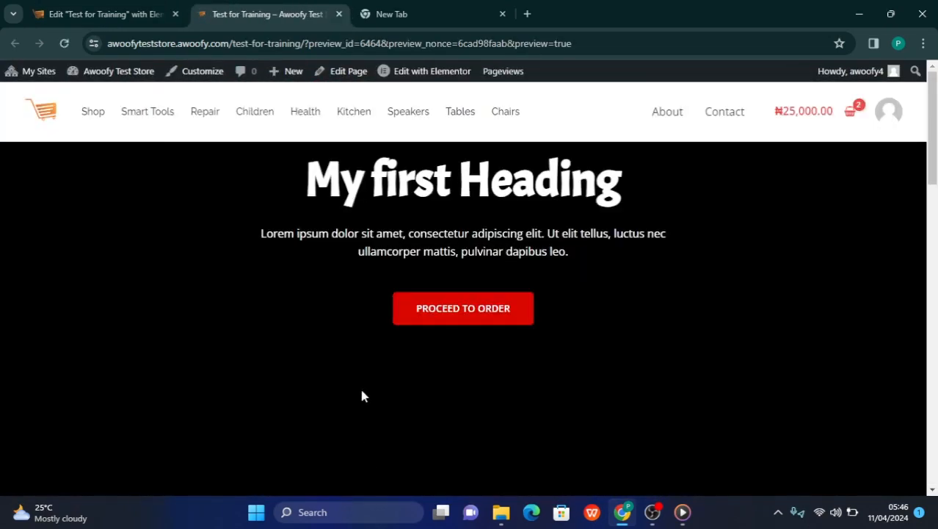
pyautogui.scroll(-5, 365, 370)
pyautogui.scroll(-5, 368, 379)
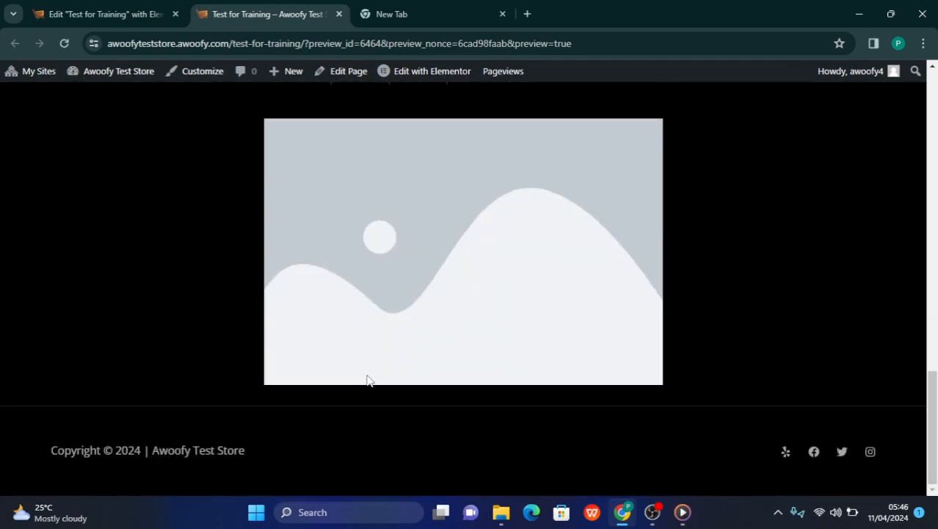
pyautogui.scroll(5, 367, 380)
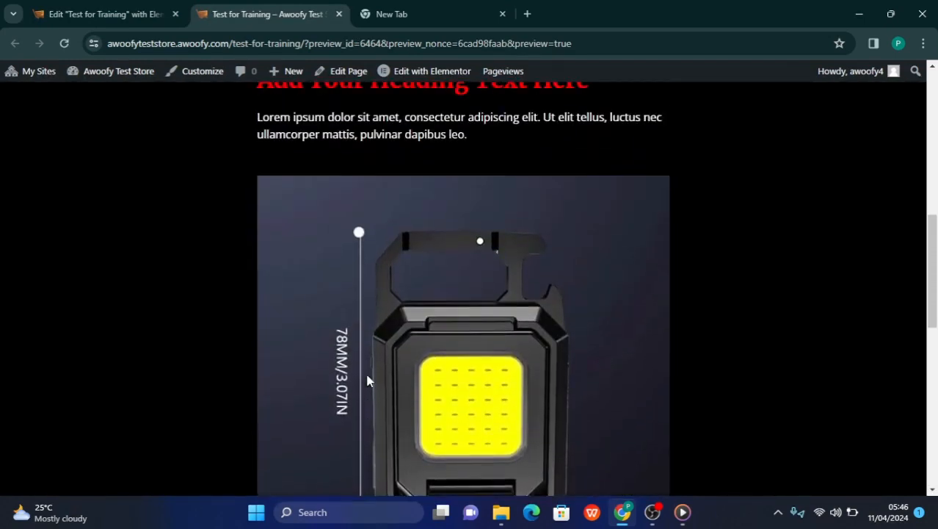
pyautogui.scroll(10, 367, 380)
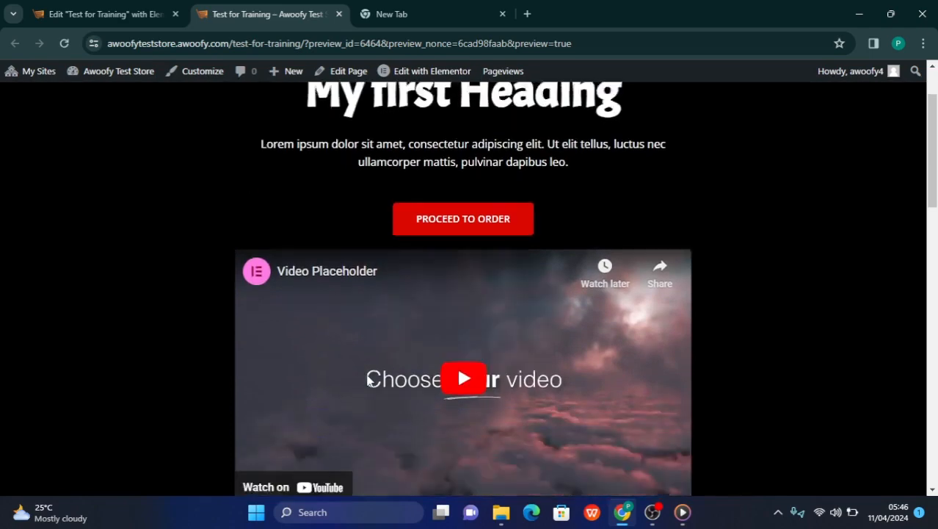
pyautogui.scroll(-12, 368, 380)
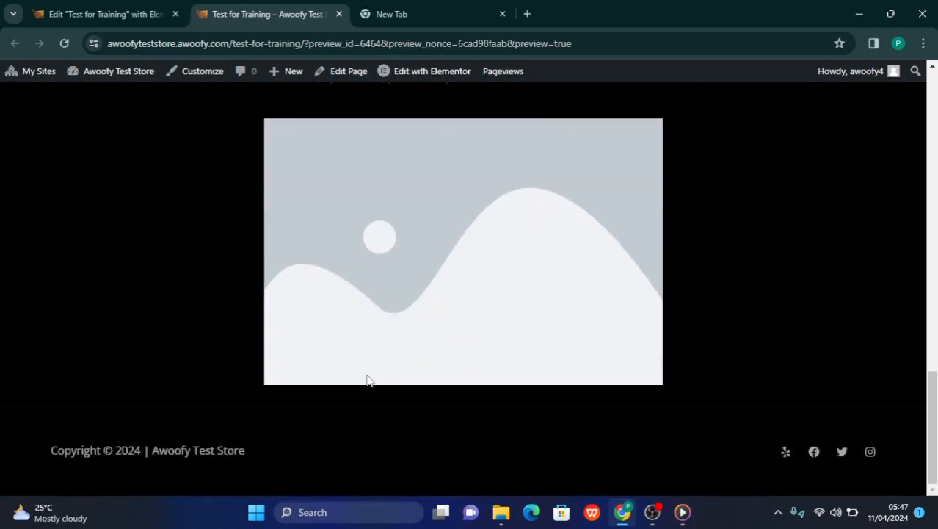
pyautogui.scroll(15, 368, 379)
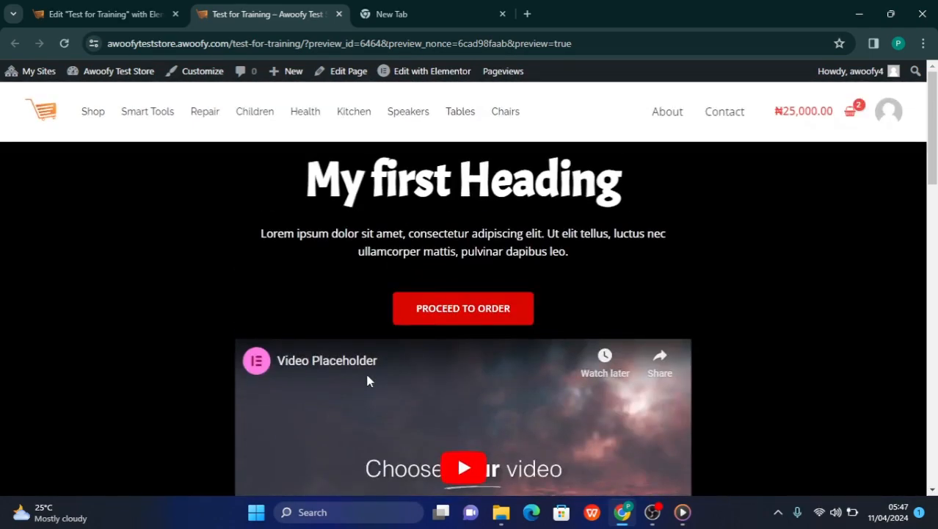
pyautogui.scroll(-12, 368, 380)
pyautogui.scroll(1, 368, 379)
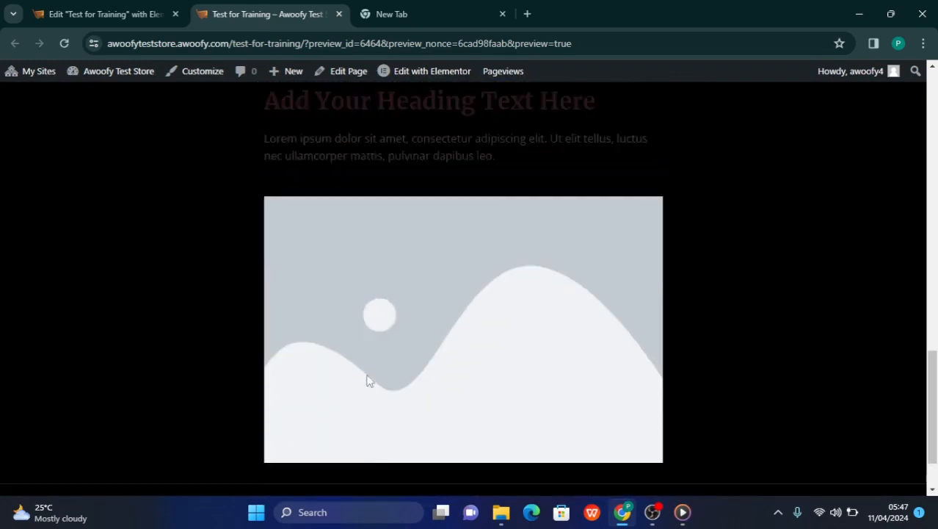
pyautogui.scroll(12, 369, 380)
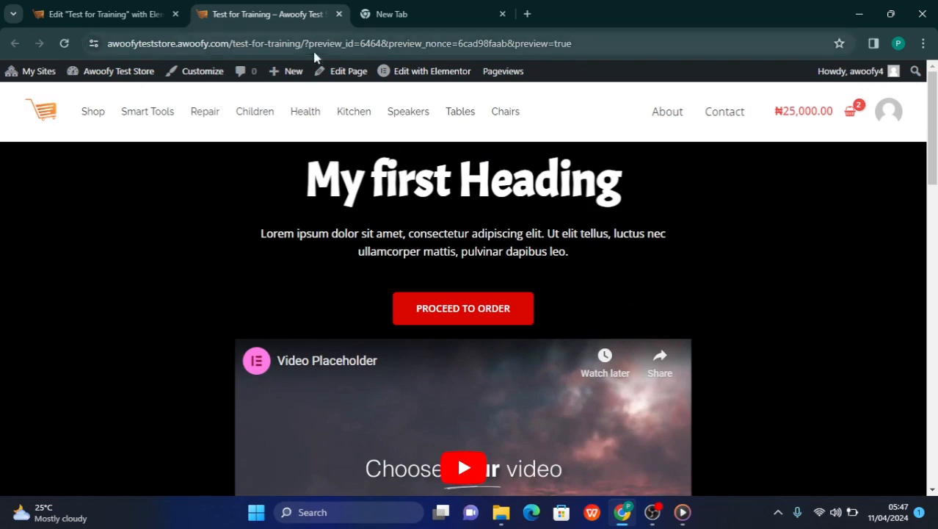
pyautogui.scroll(-3, 324, 267)
pyautogui.scroll(-15, 325, 267)
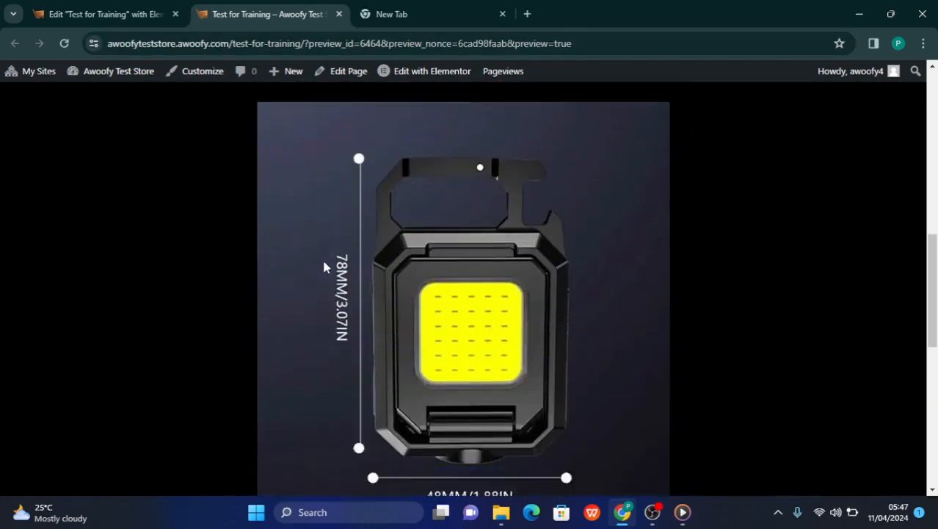
pyautogui.scroll(20, 325, 267)
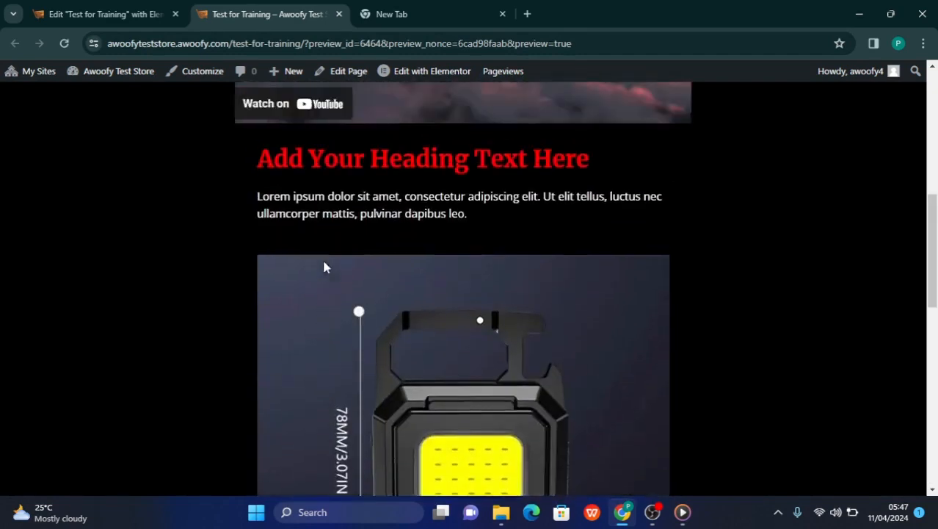
# Return to the Elementor editor and duplicate the main container holding the heading, paragraph, button, video and images
pyautogui.click(93, 20)
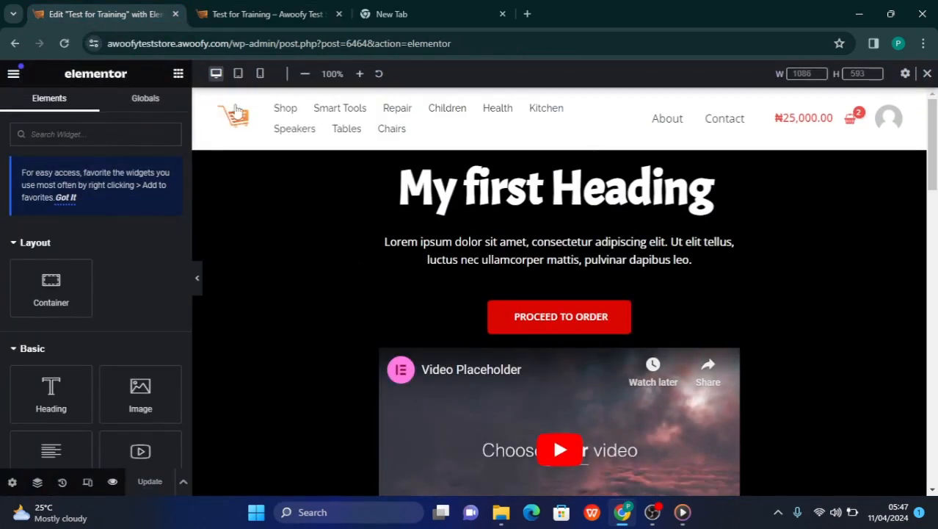
pyautogui.scroll(-7, 519, 348)
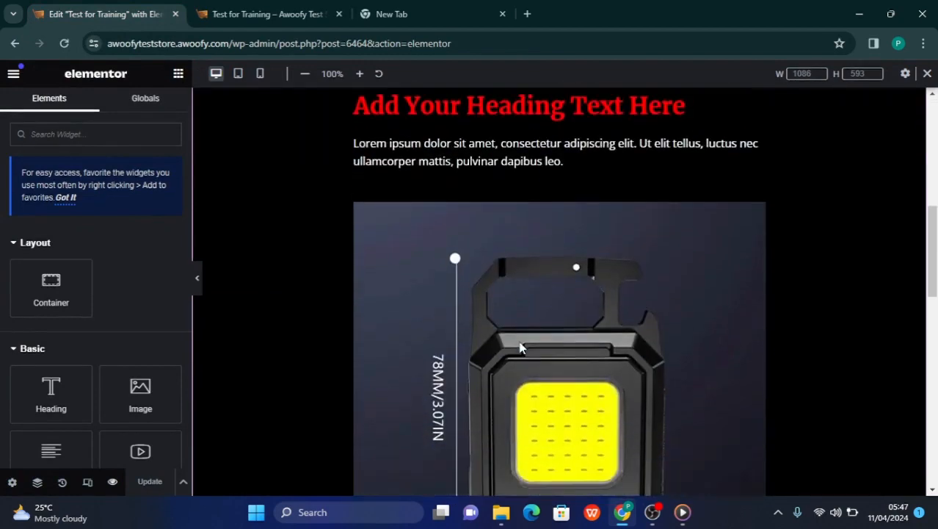
pyautogui.scroll(-4, 519, 348)
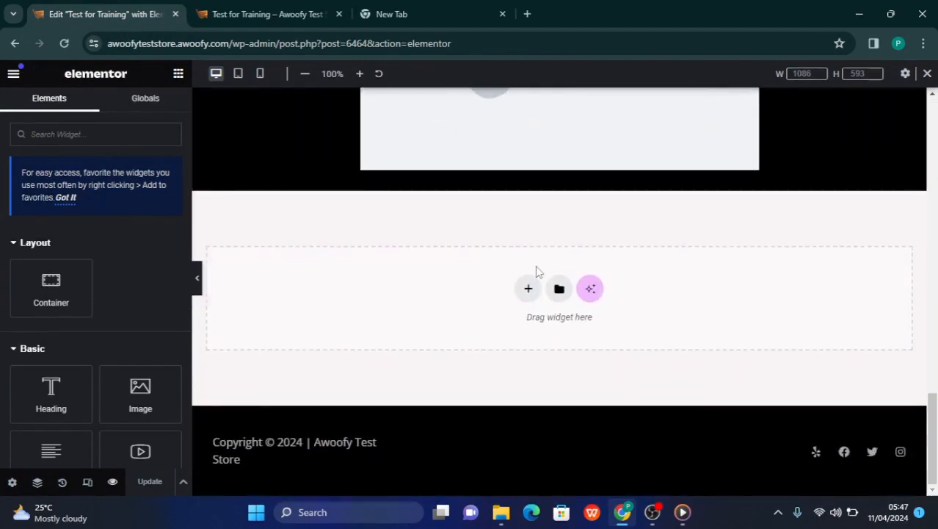
pyautogui.scroll(11, 497, 260)
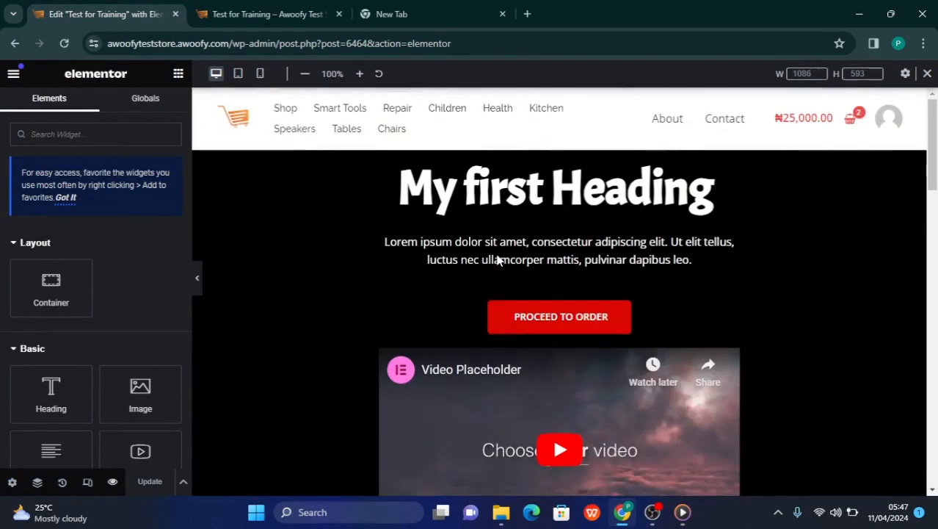
pyautogui.moveTo(561, 145)
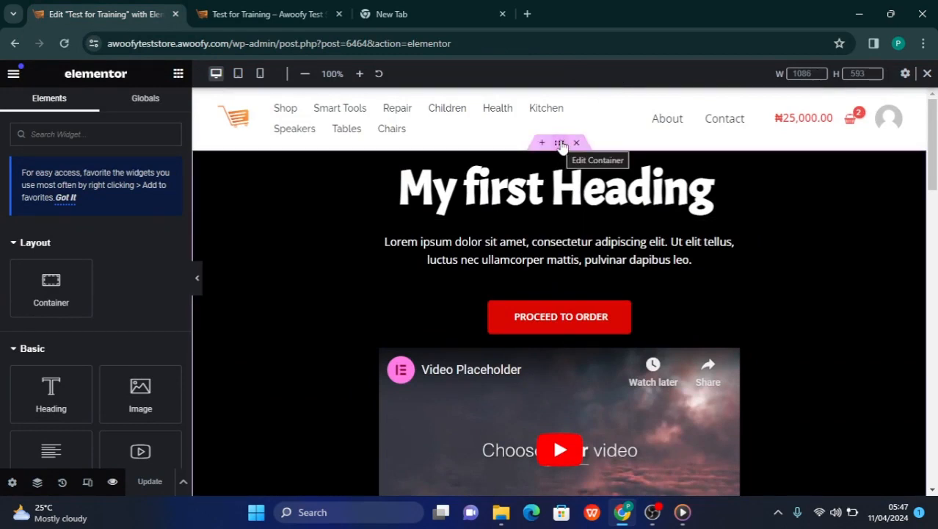
pyautogui.rightClick(561, 145)
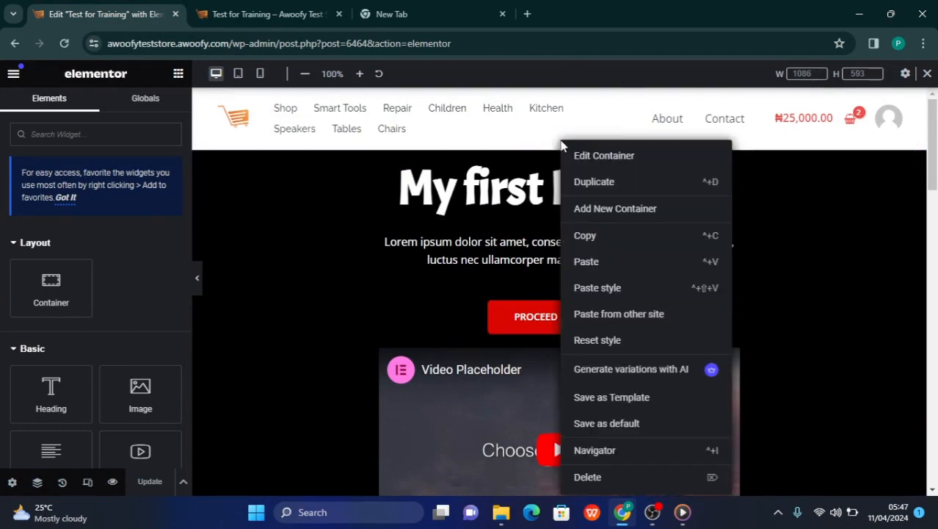
pyautogui.click(593, 182)
pyautogui.scroll(-5, 587, 336)
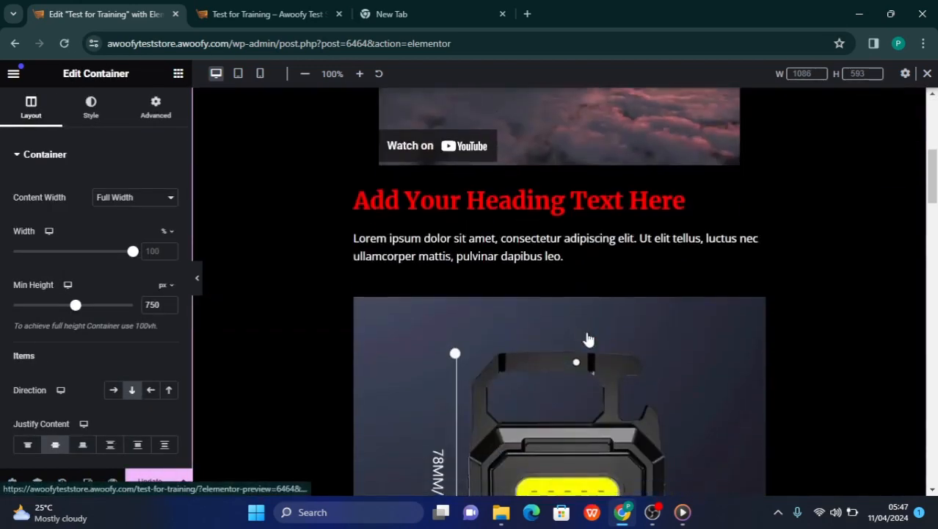
pyautogui.scroll(-15, 587, 339)
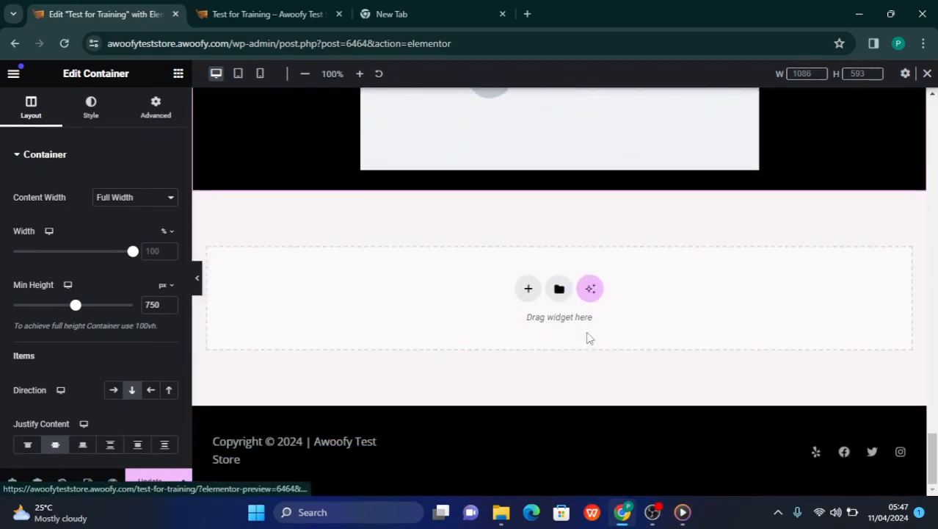
# Locate the duplicated container beneath the original and open its style settings
pyautogui.scroll(20, 588, 338)
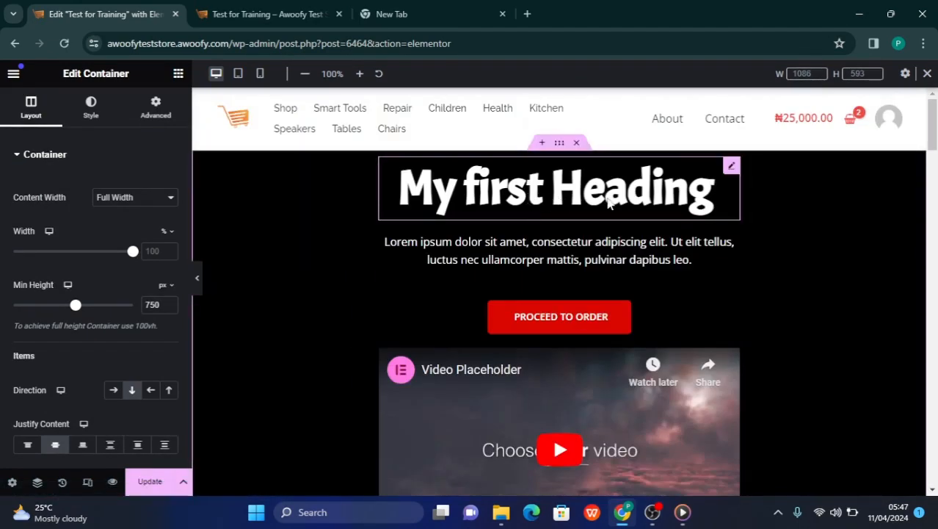
pyautogui.scroll(-10, 541, 399)
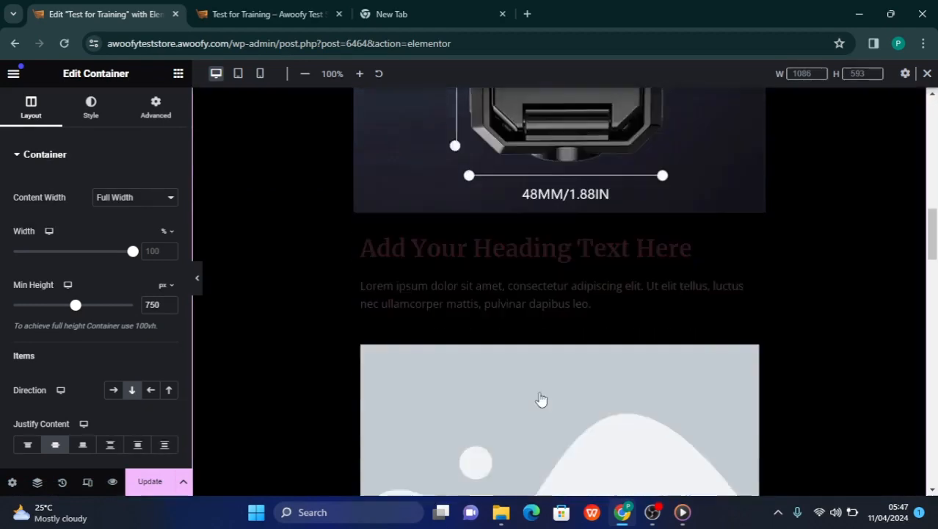
pyautogui.scroll(-6, 541, 399)
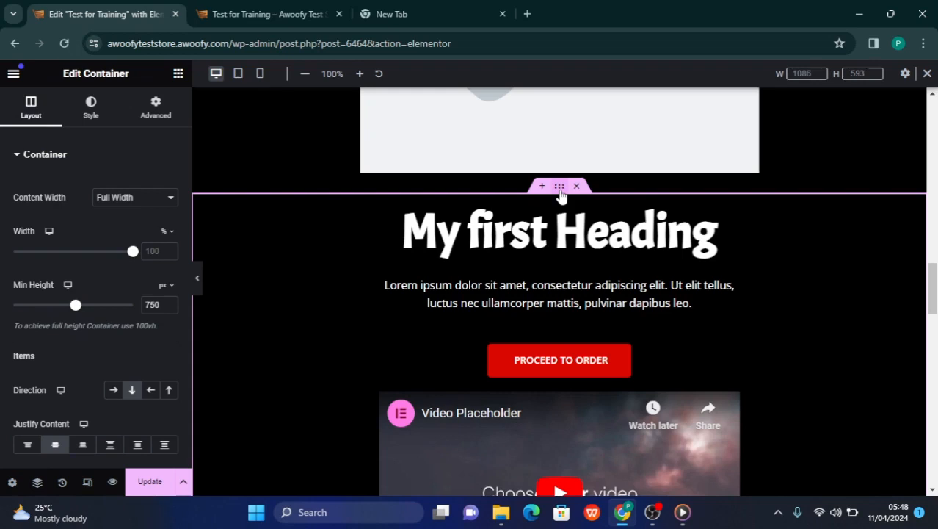
pyautogui.click(89, 116)
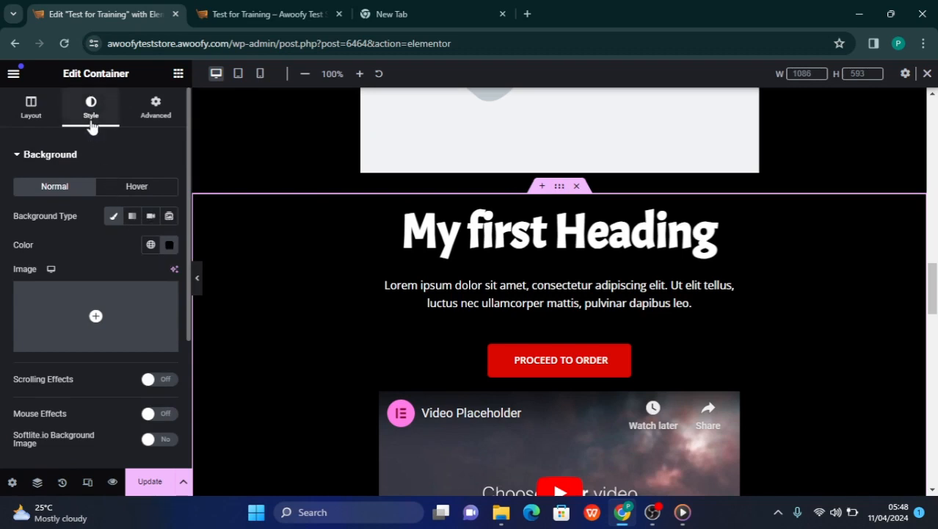
# Try a gradient background on the duplicated container, clear it and restore the classic background type
pyautogui.click(168, 249)
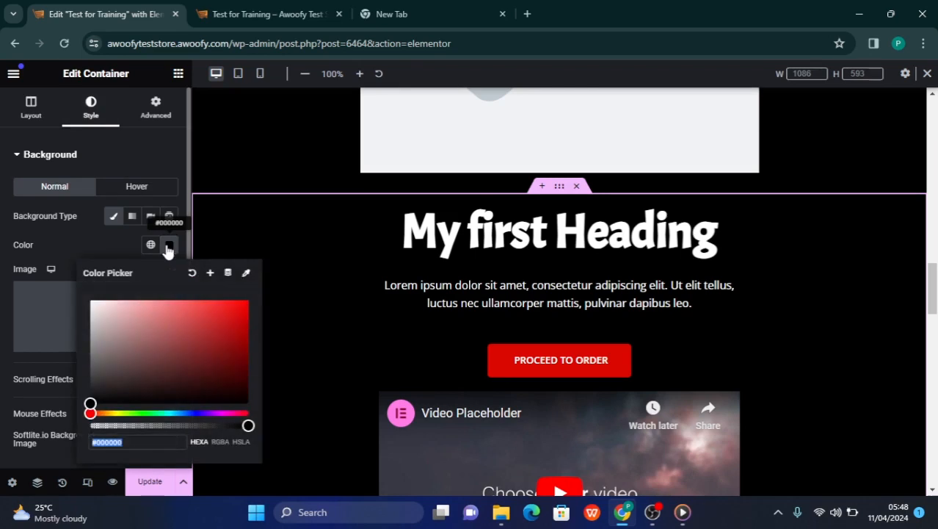
pyautogui.click(132, 215)
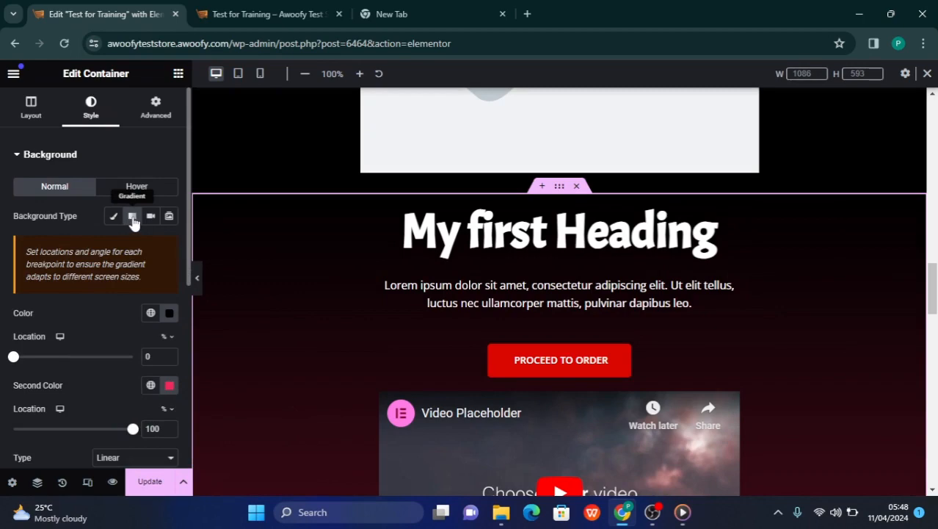
pyautogui.click(133, 220)
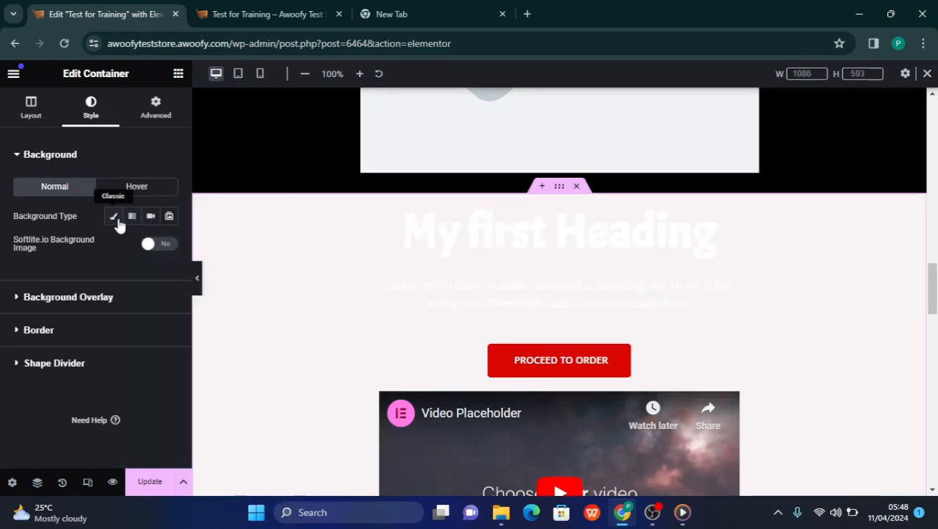
pyautogui.click(116, 222)
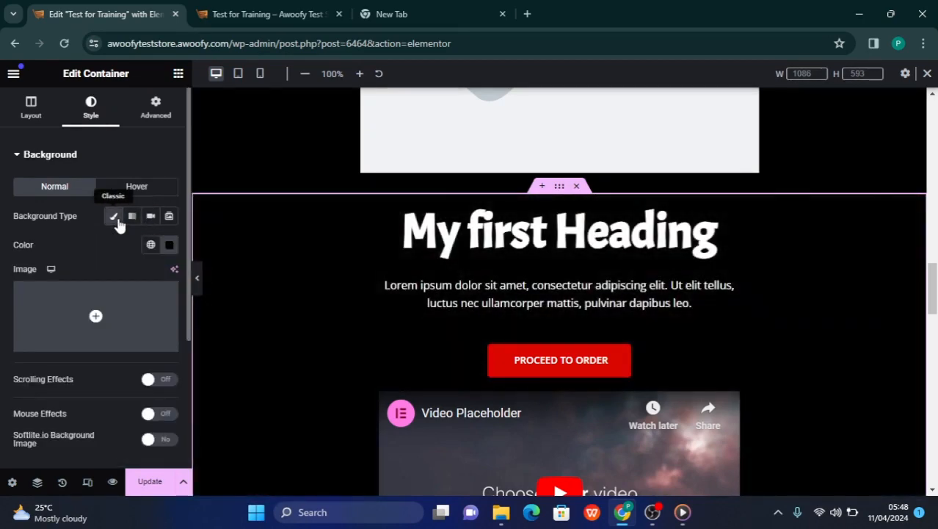
# Set the duplicated container's background to the global Primary color #6EC1E4
pyautogui.click(150, 246)
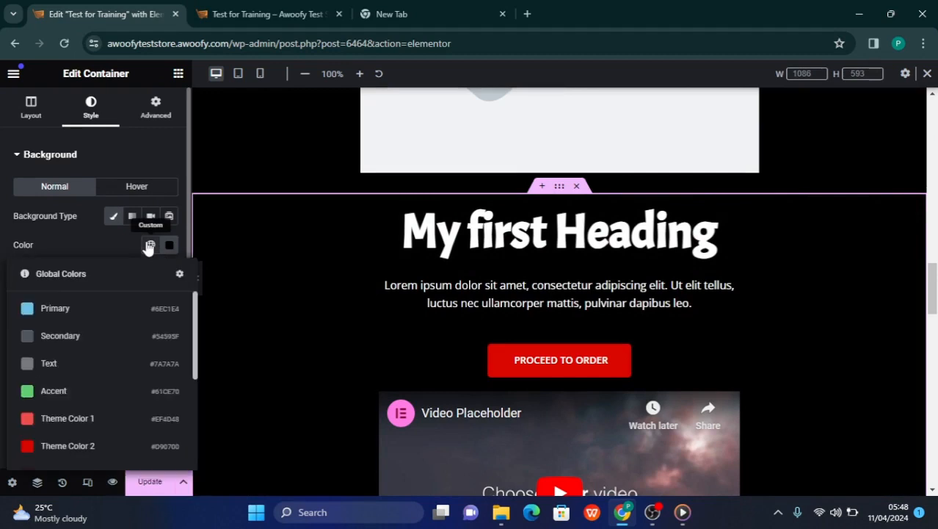
pyautogui.click(29, 316)
pyautogui.scroll(-1, 519, 446)
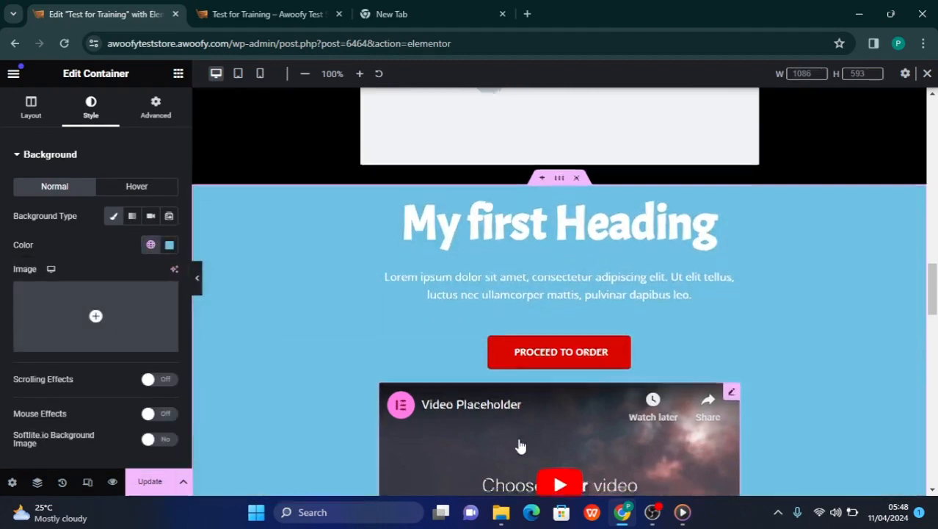
# Compare the duplicated container's blue background and contents with the original black container above it
pyautogui.scroll(-3, 520, 446)
pyautogui.scroll(3, 520, 445)
pyautogui.scroll(-5, 520, 446)
pyautogui.scroll(2, 520, 446)
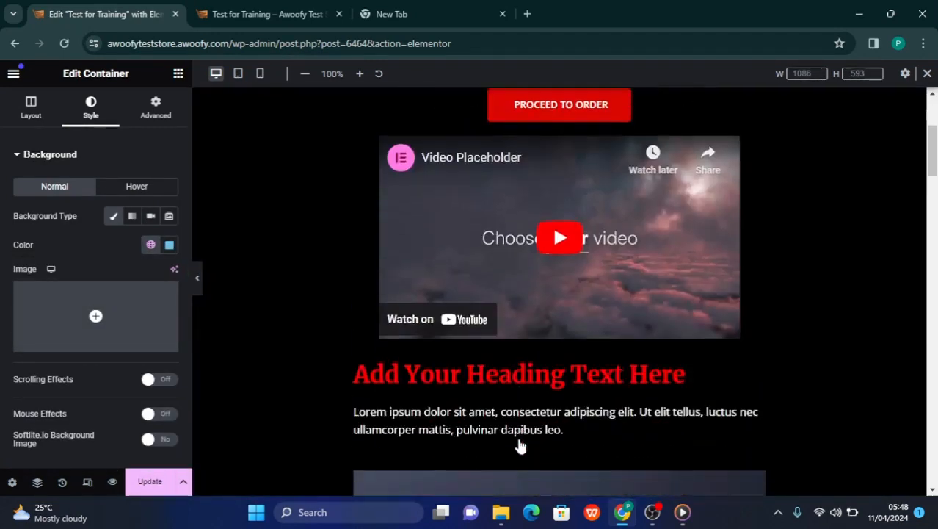
pyautogui.scroll(4, 520, 446)
pyautogui.scroll(-15, 519, 446)
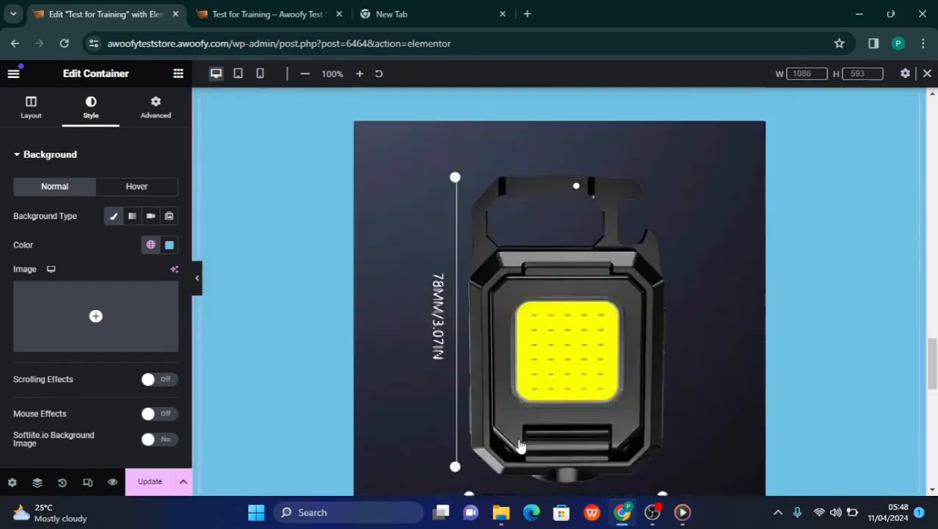
pyautogui.scroll(-10, 520, 446)
pyautogui.scroll(8, 520, 446)
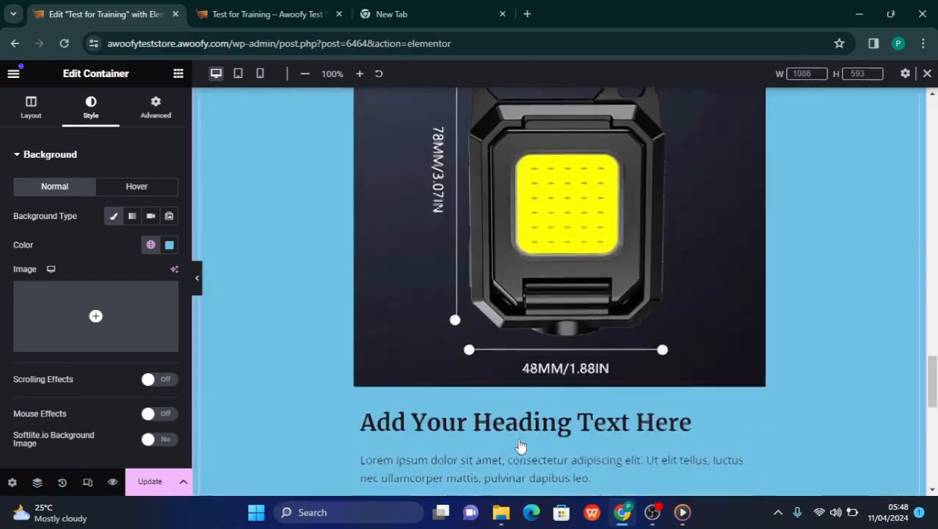
pyautogui.scroll(10, 520, 446)
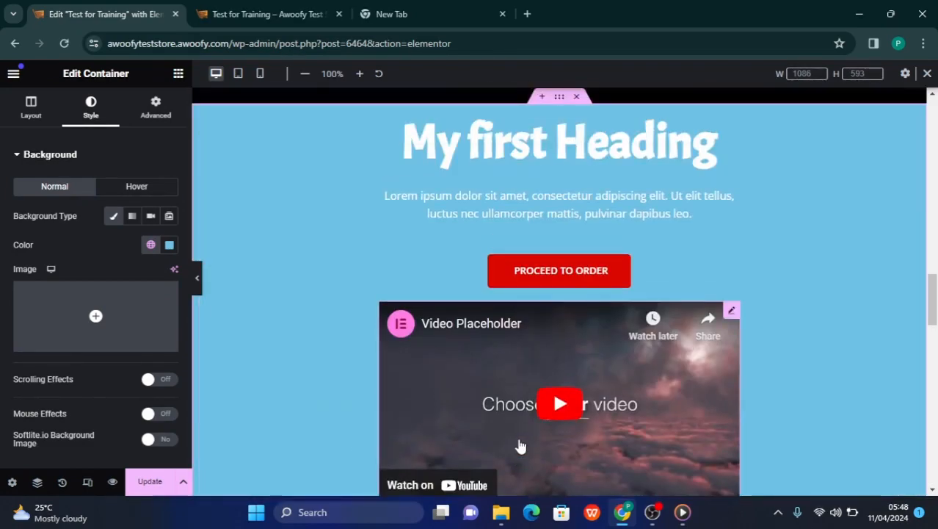
pyautogui.scroll(1, 519, 446)
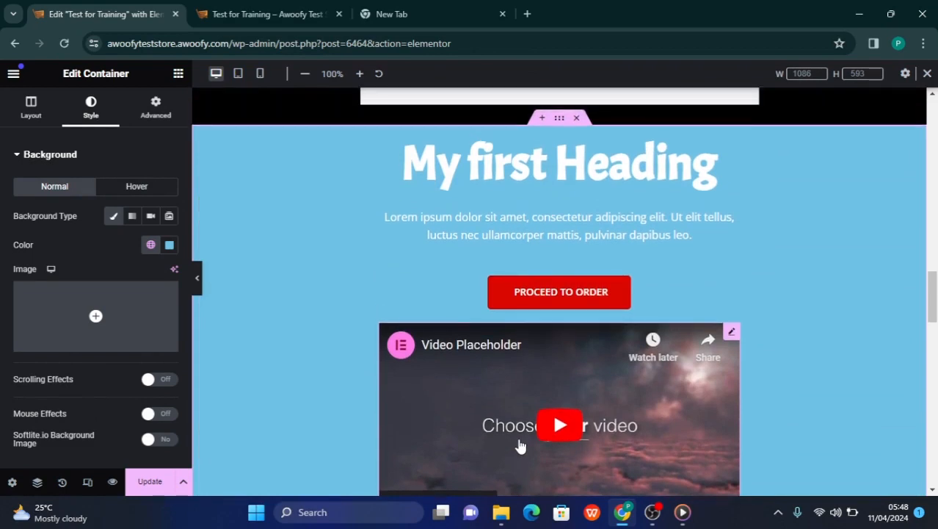
pyautogui.scroll(2, 520, 446)
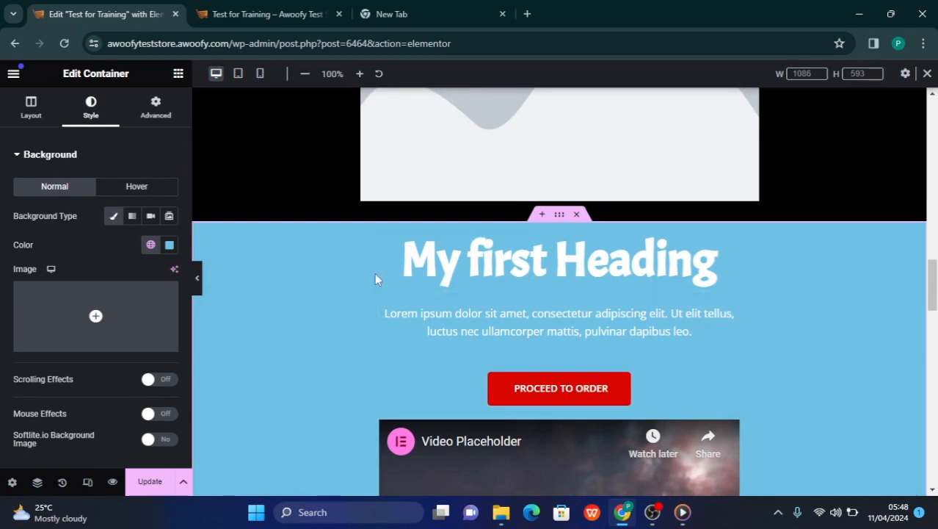
pyautogui.scroll(-2, 374, 272)
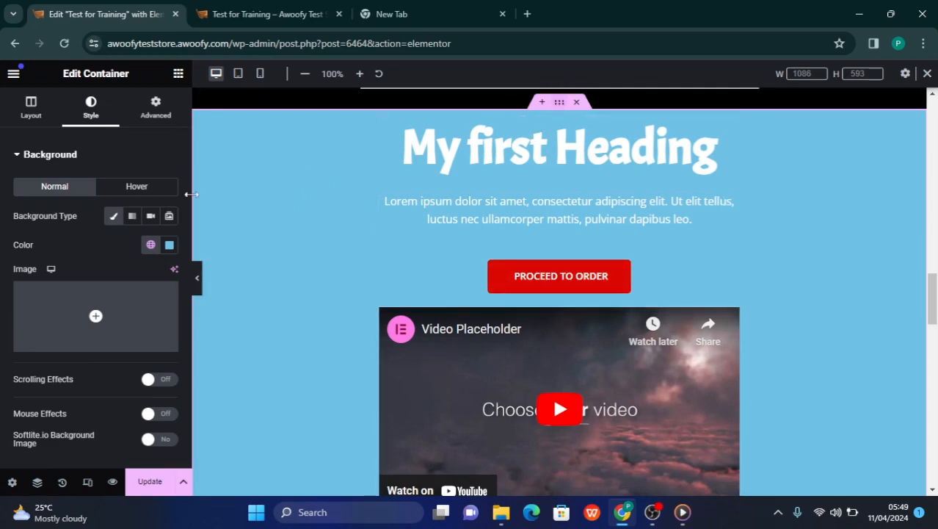
# Show the structure choices for a new container above the blue one, and set the blue container's direction to Row - horizontal
pyautogui.click(16, 116)
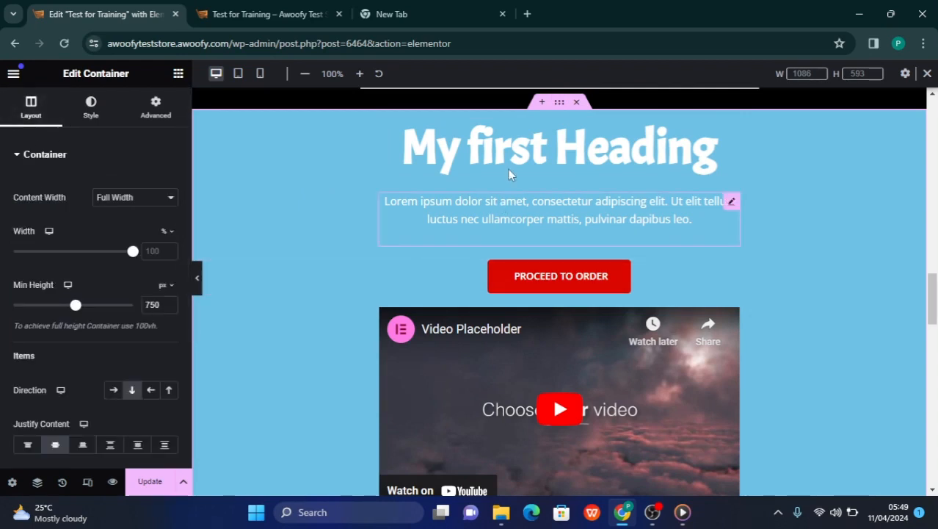
pyautogui.click(542, 103)
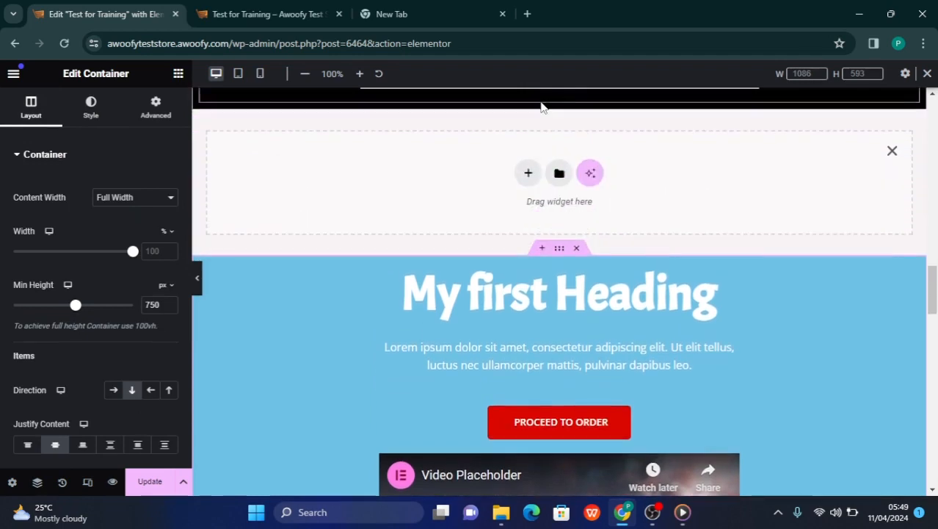
pyautogui.click(529, 174)
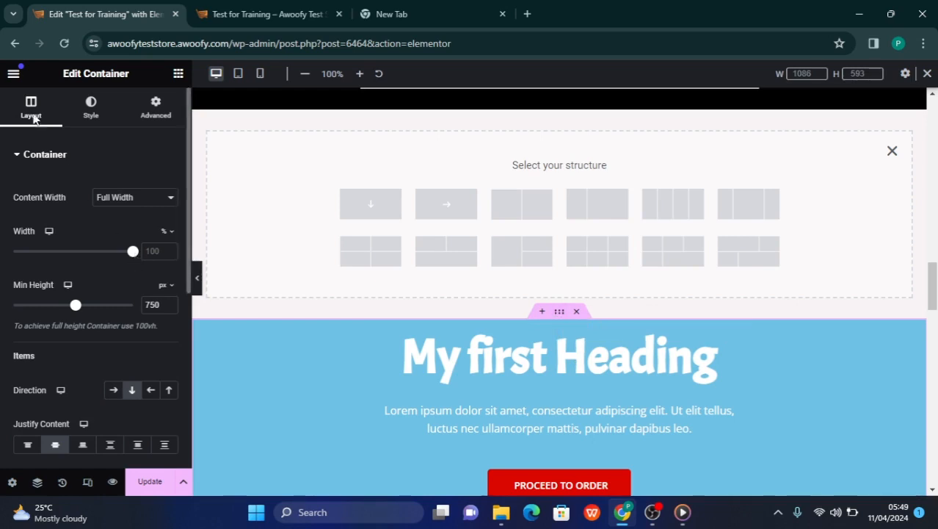
pyautogui.click(112, 390)
# Examine how the heading, paragraph, button, video and nested container are arranged in the blue container's row layout
pyautogui.scroll(-3, 274, 414)
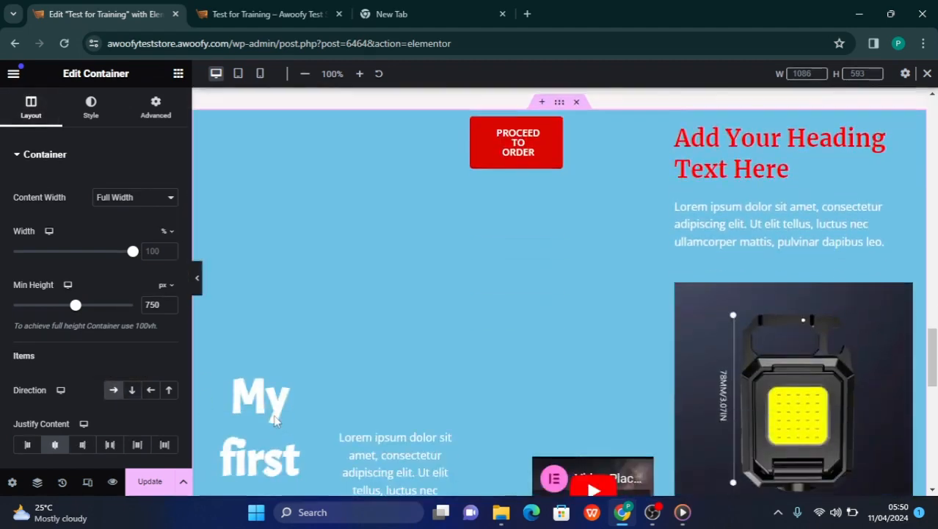
pyautogui.scroll(-2, 273, 415)
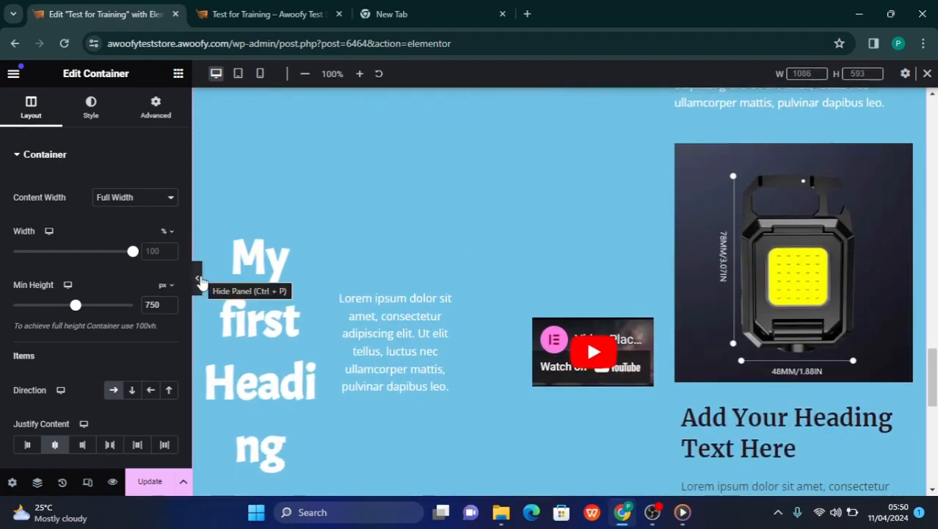
pyautogui.scroll(1, 610, 263)
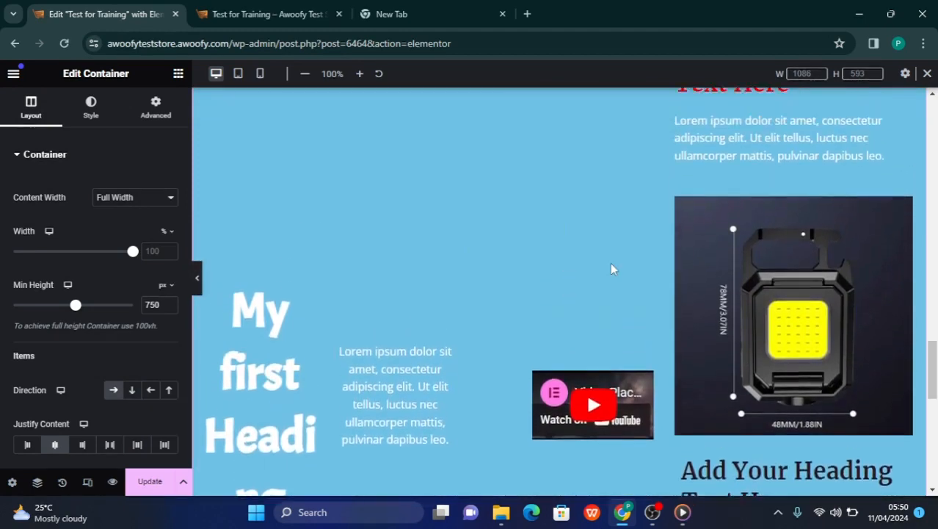
pyautogui.scroll(1, 611, 262)
pyautogui.scroll(1, 456, 160)
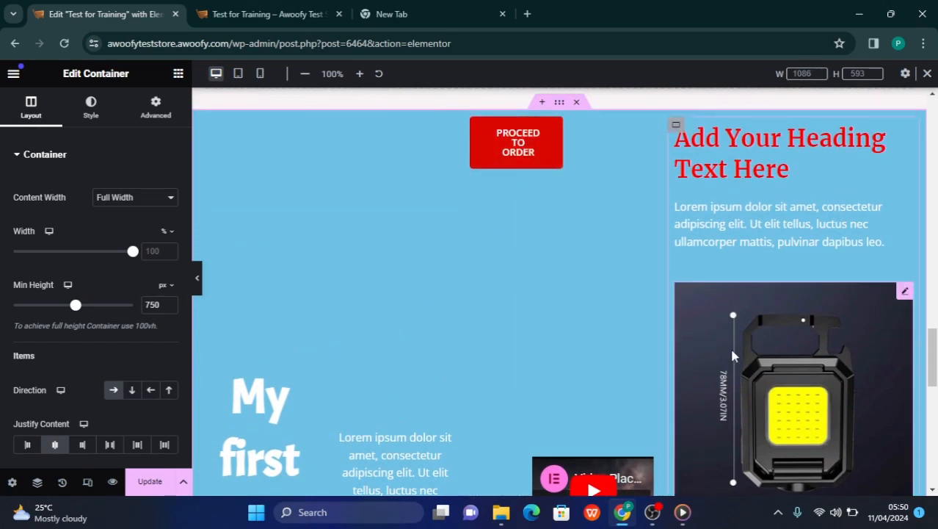
pyautogui.scroll(-2, 360, 402)
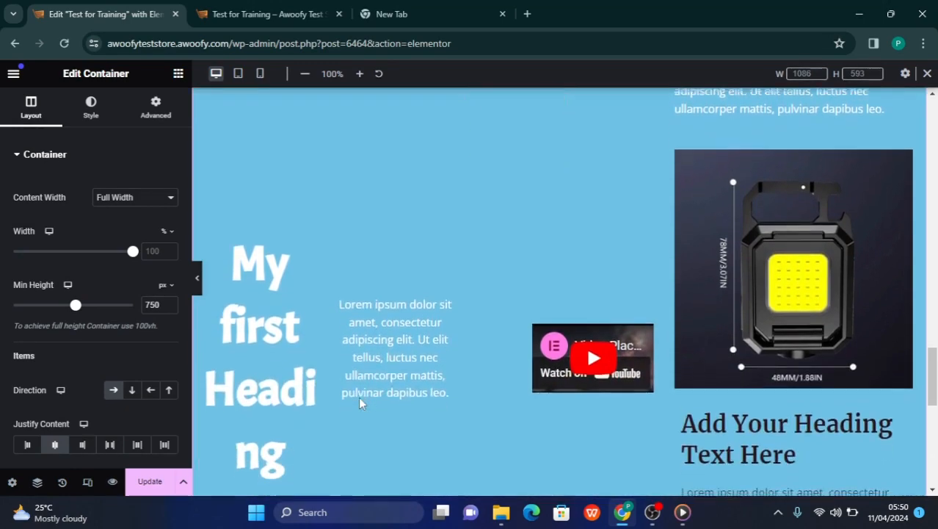
pyautogui.scroll(-3, 360, 403)
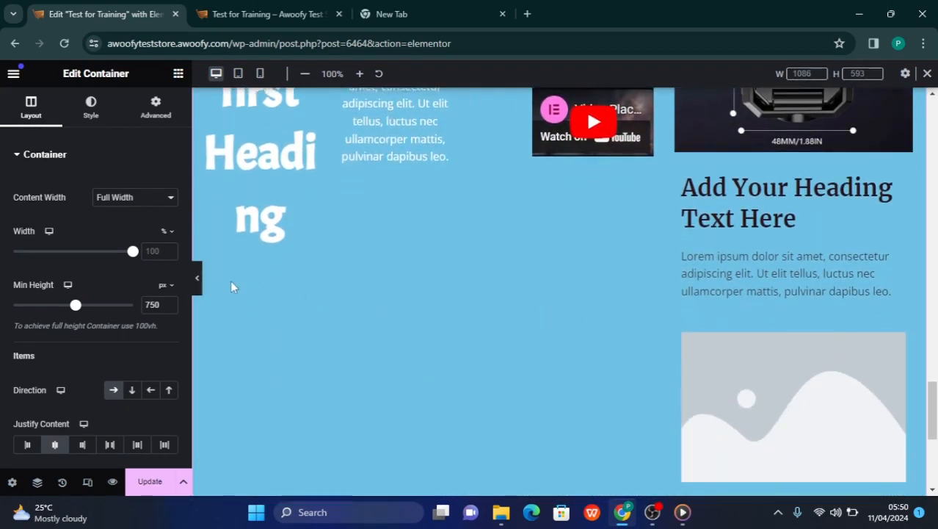
# Preview the blue container's row layout across the full page width and return to the editing view
pyautogui.click(199, 279)
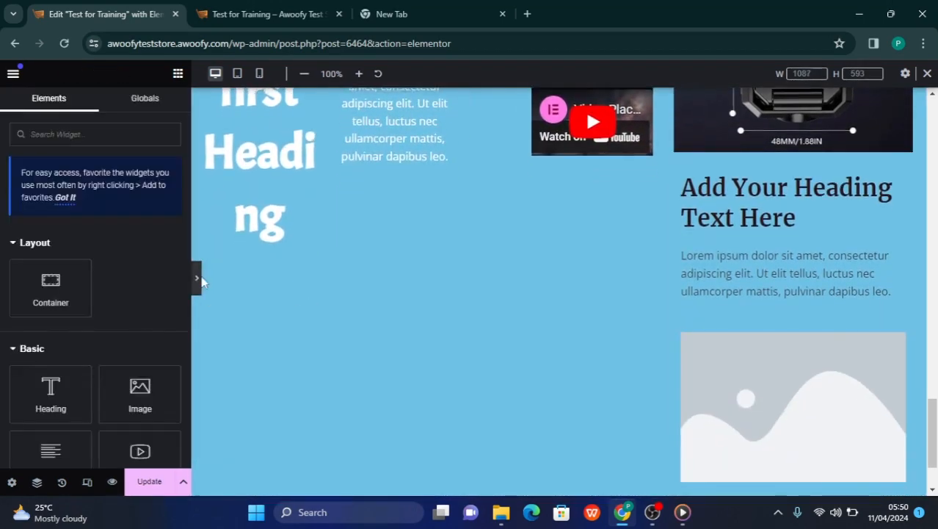
pyautogui.scroll(12, 445, 252)
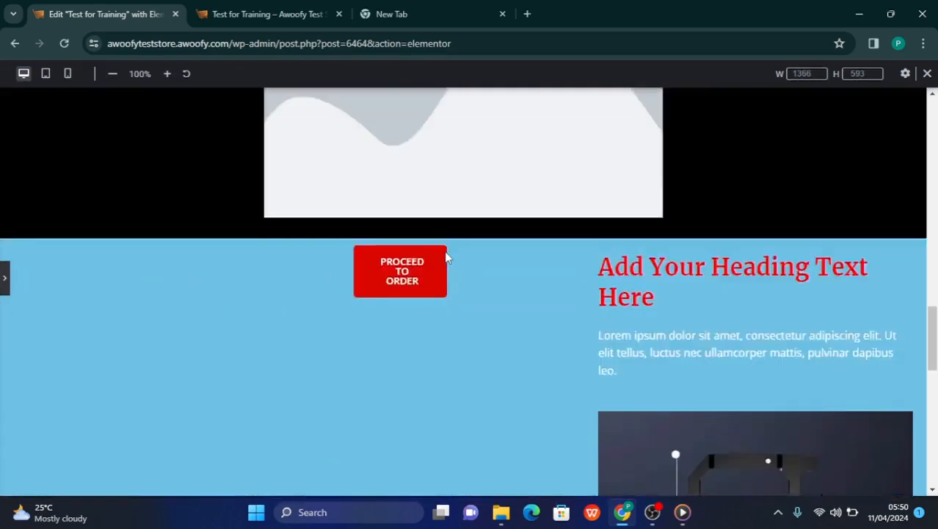
pyautogui.scroll(-10, 445, 257)
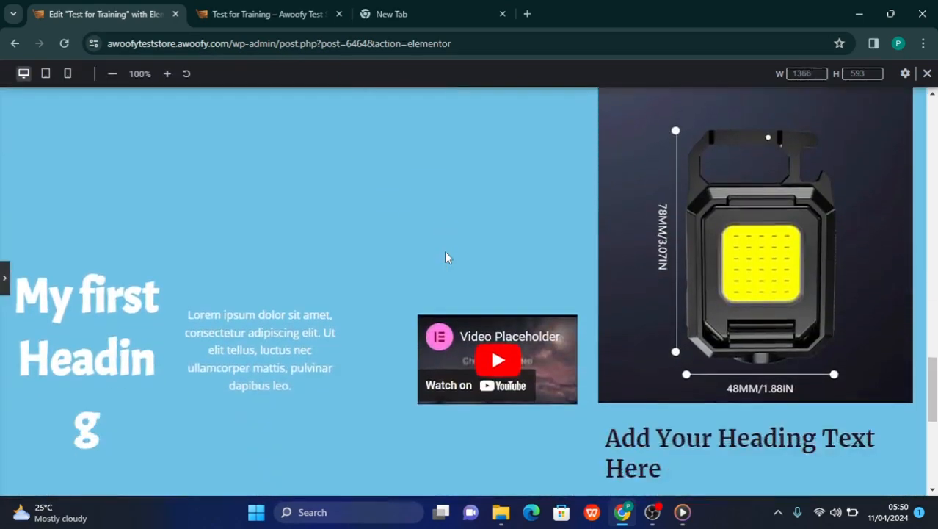
pyautogui.scroll(5, 445, 257)
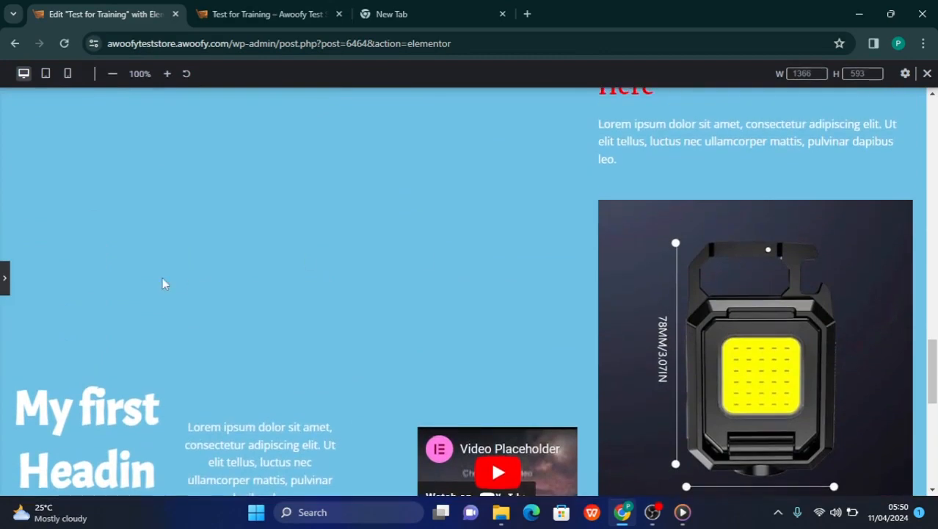
pyautogui.click(5, 279)
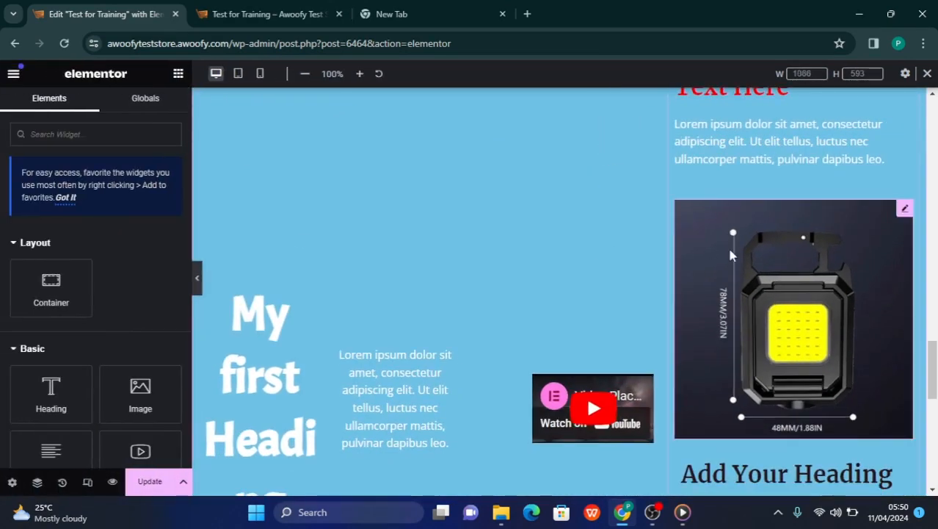
# Delete the nested container with the headings and images, and the Proceed to Order button, from the blue container
pyautogui.scroll(-2, 577, 348)
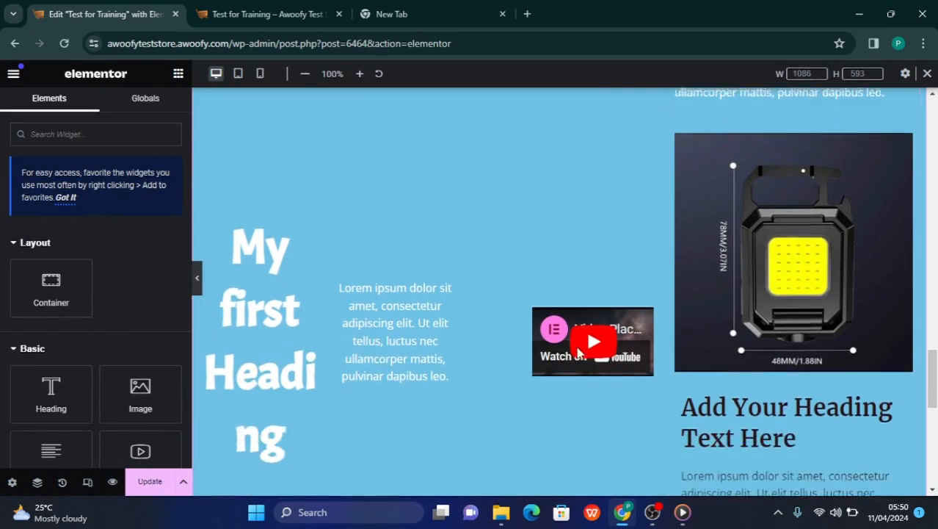
pyautogui.scroll(3, 578, 352)
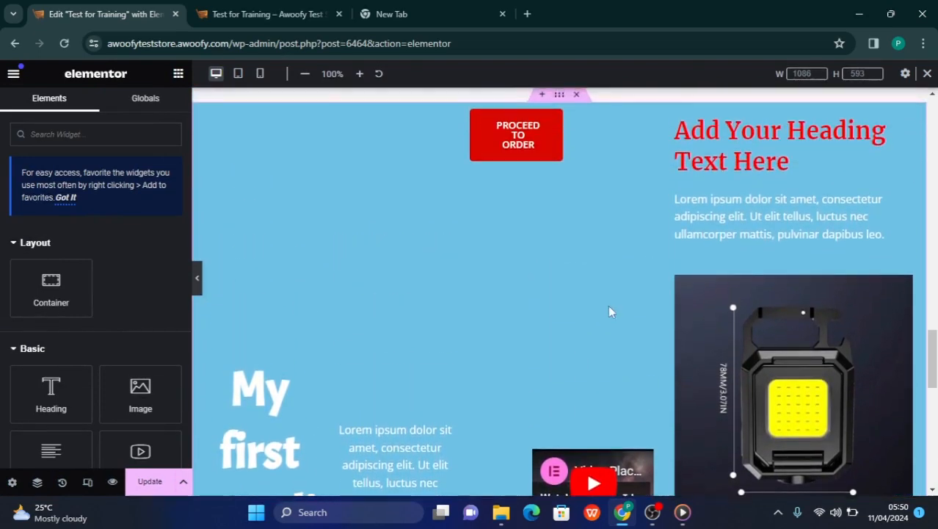
pyautogui.rightClick(677, 125)
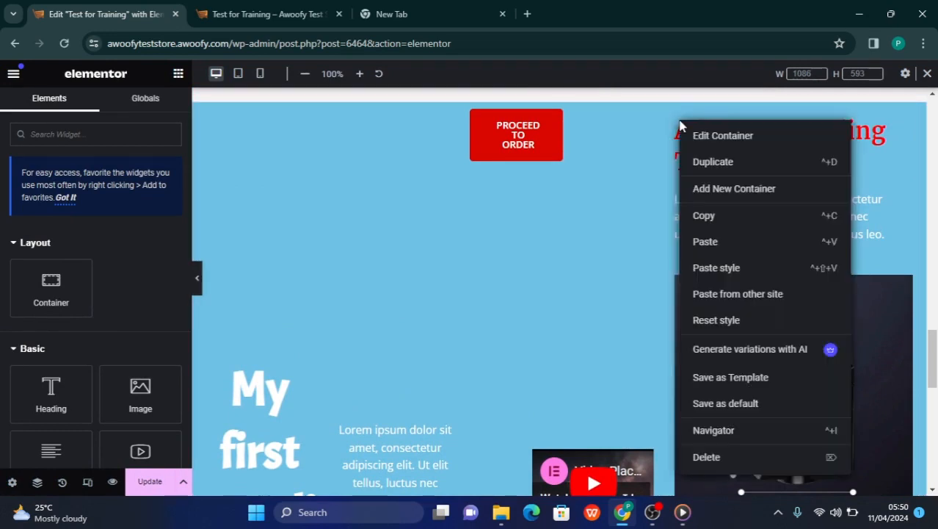
pyautogui.click(711, 455)
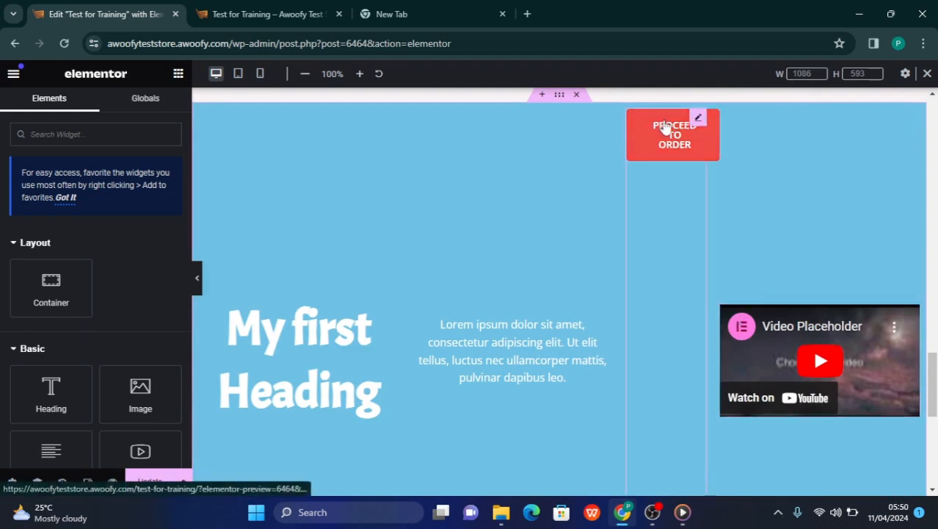
pyautogui.rightClick(698, 122)
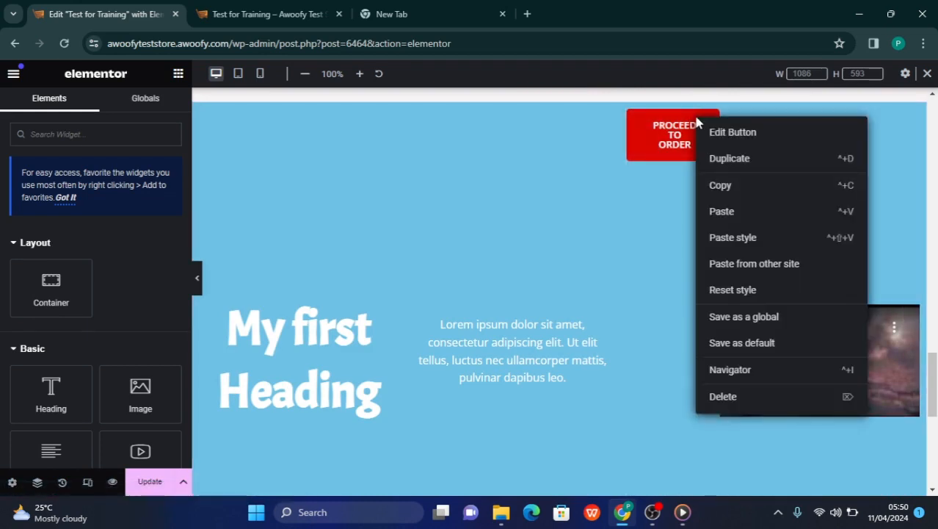
pyautogui.click(723, 400)
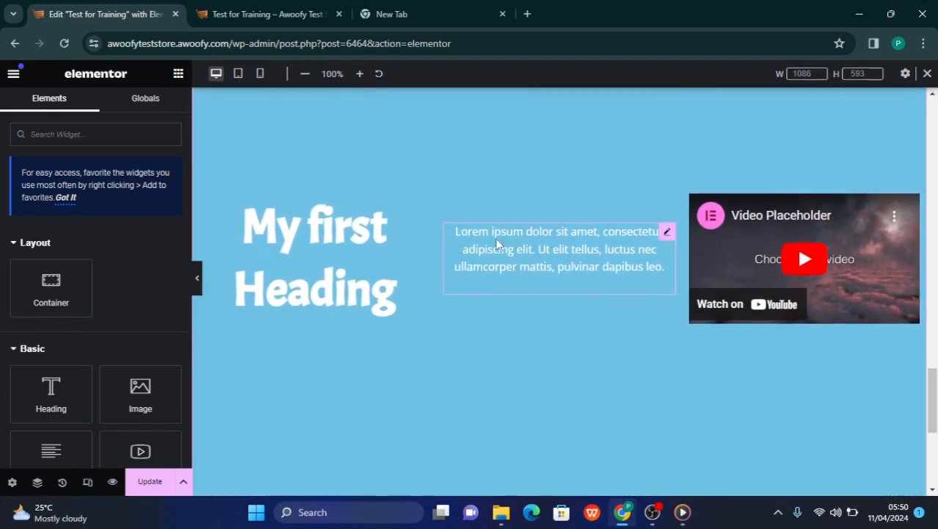
# Set the blue container's minimum height to 450 px and preview it across the full page width
pyautogui.scroll(2, 563, 238)
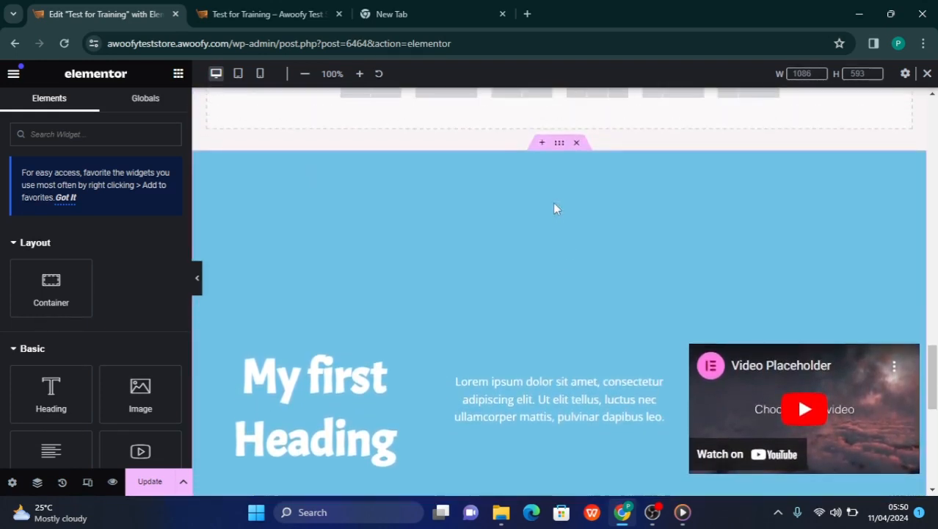
pyautogui.click(559, 144)
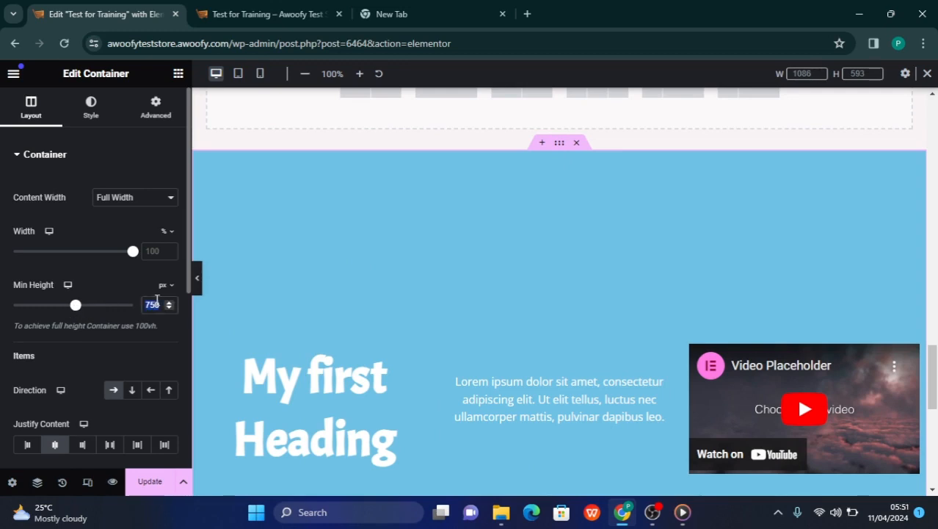
pyautogui.write('450')
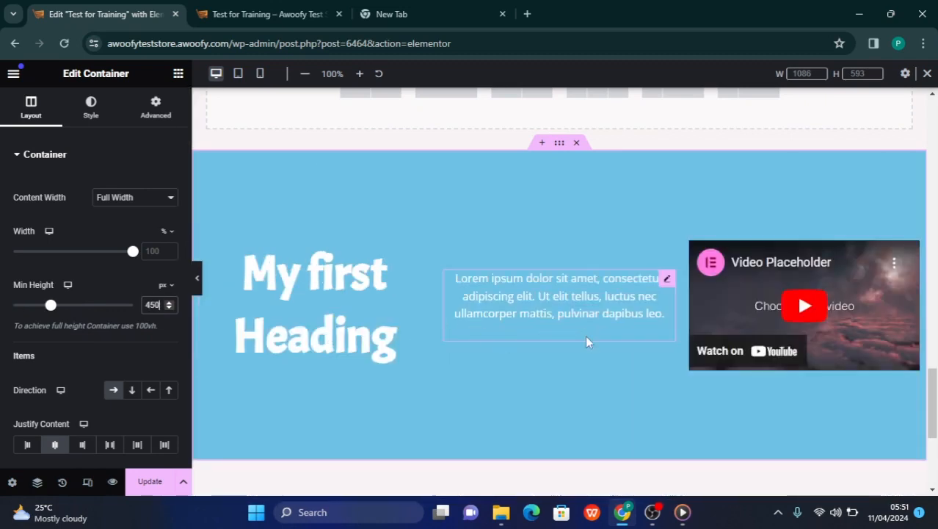
pyautogui.click(197, 287)
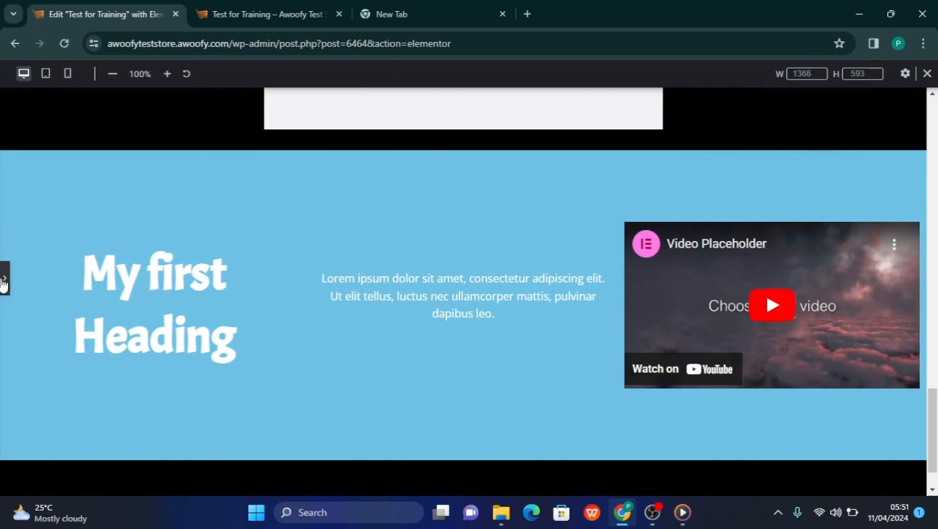
pyautogui.click(4, 281)
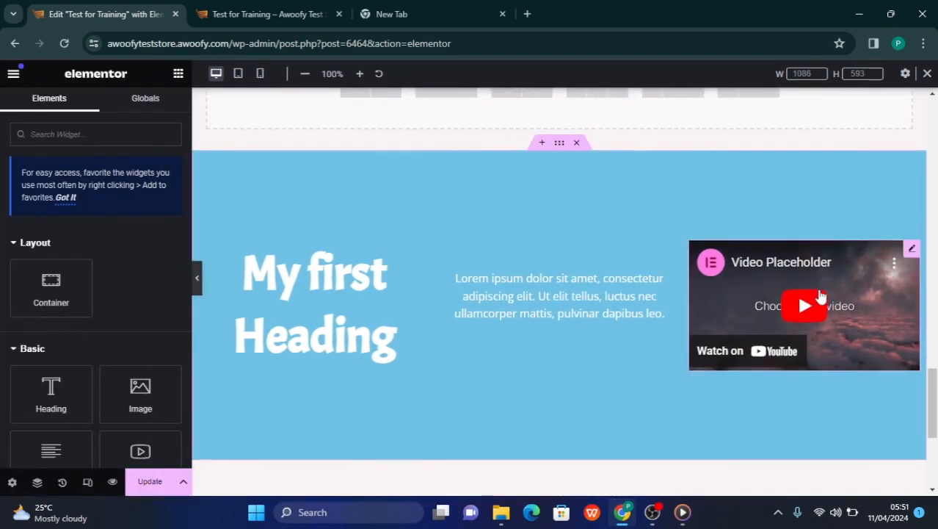
# Delete the video widget from the blue container and preview the remaining heading and paragraph across the full page width
pyautogui.rightClick(915, 255)
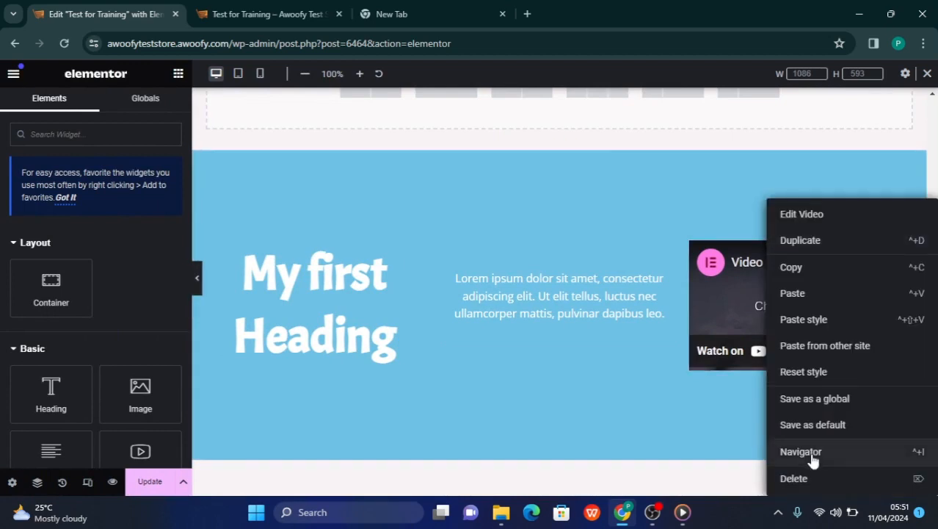
pyautogui.click(803, 478)
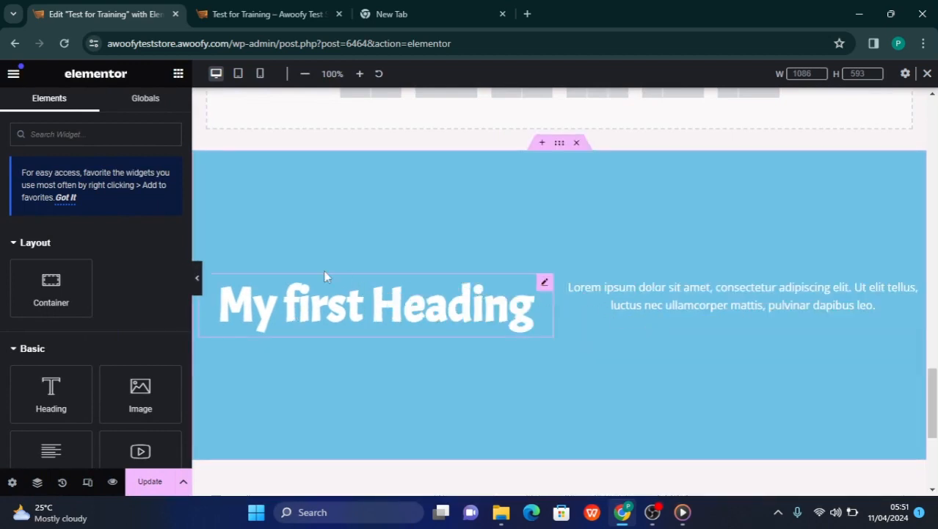
pyautogui.click(197, 277)
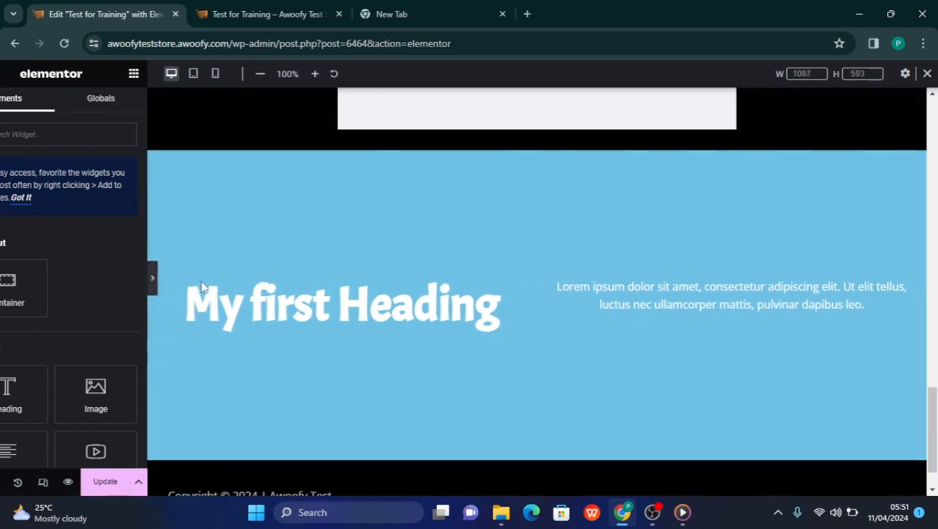
# Review the page across its full width, from the video section down to the blue container, and return to the editing view
pyautogui.scroll(10, 478, 314)
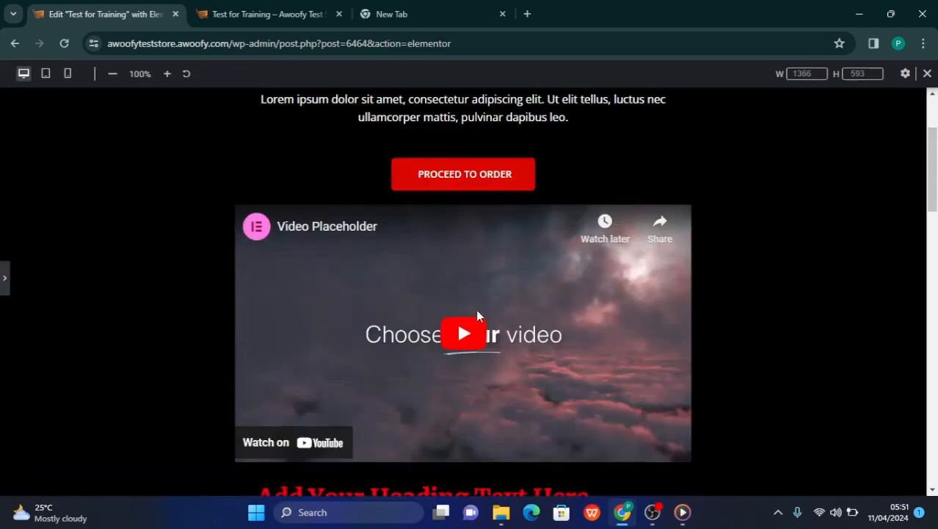
pyautogui.scroll(2, 478, 316)
pyautogui.scroll(-15, 477, 316)
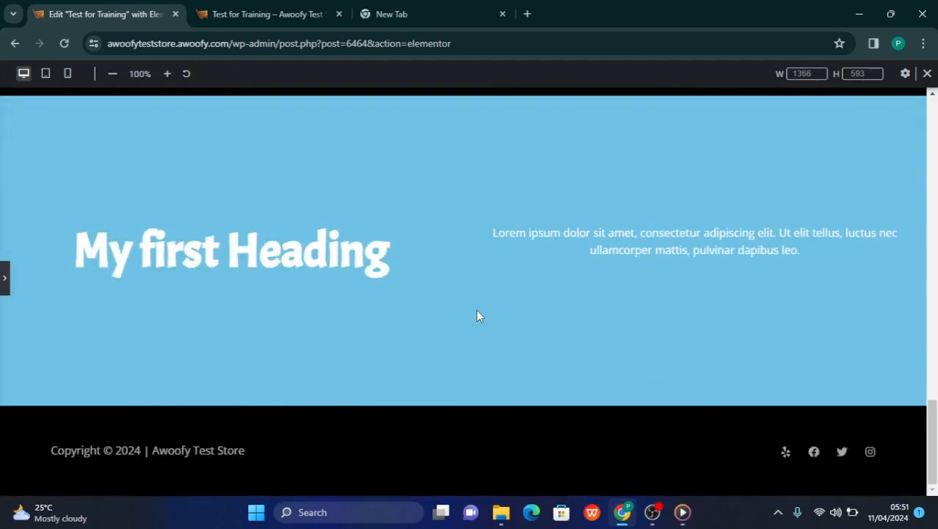
pyautogui.click(4, 279)
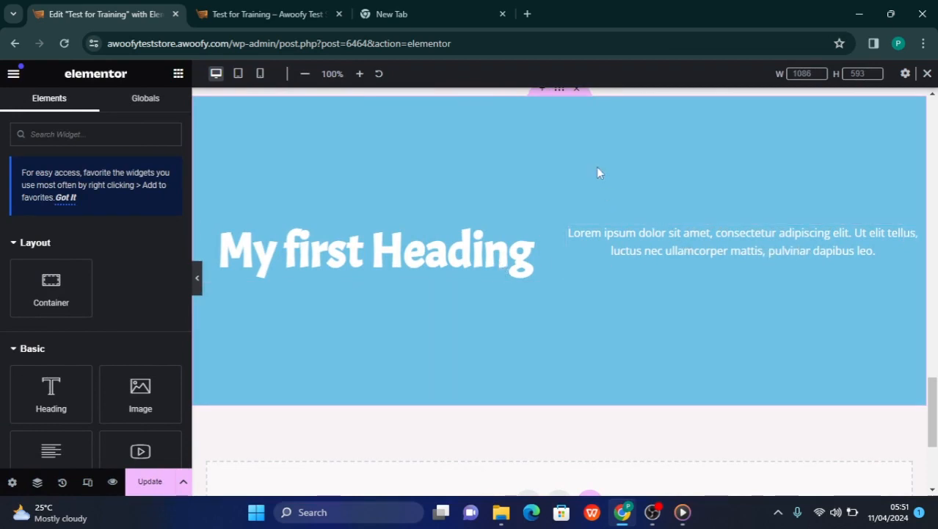
# Compare the black container at the start of the page with the blue container's heading and paragraph in row layout
pyautogui.scroll(1, 574, 160)
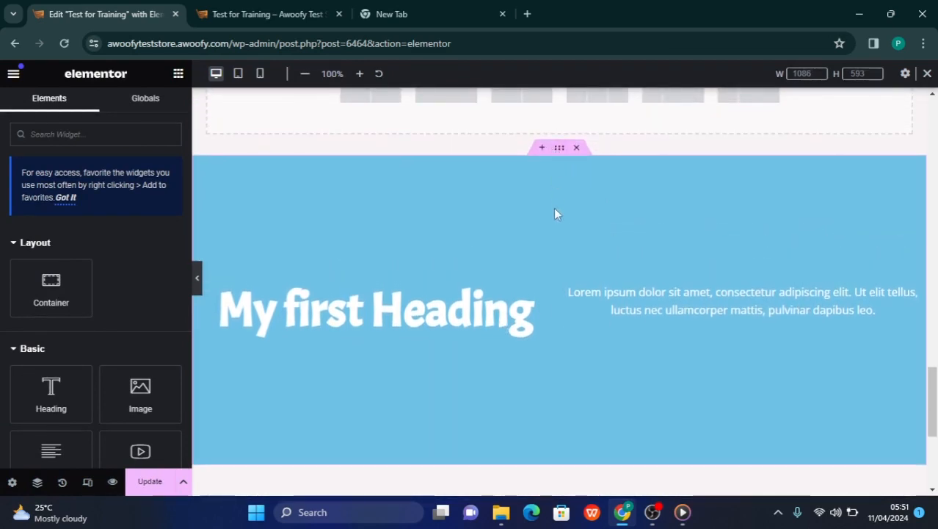
pyautogui.hotkey('ctrl', '+')
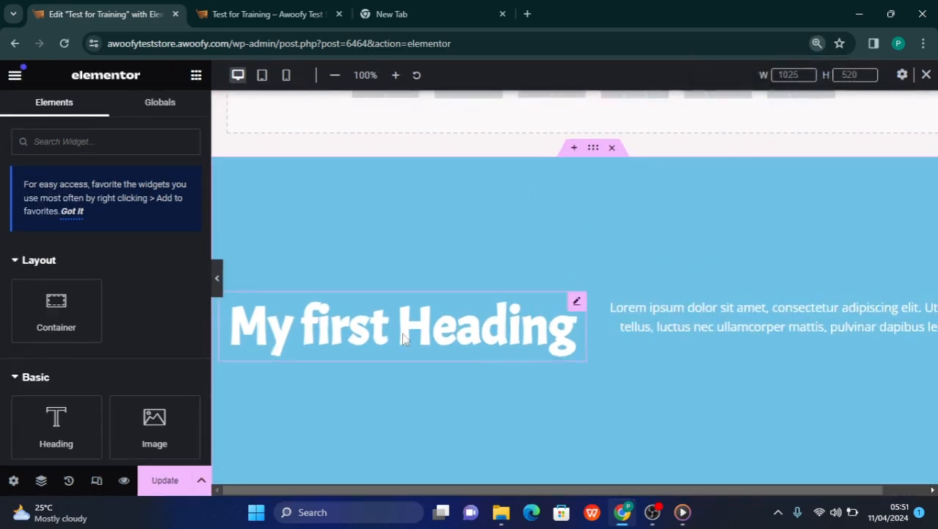
pyautogui.scroll(-1, 565, 292)
pyautogui.scroll(-1, 566, 292)
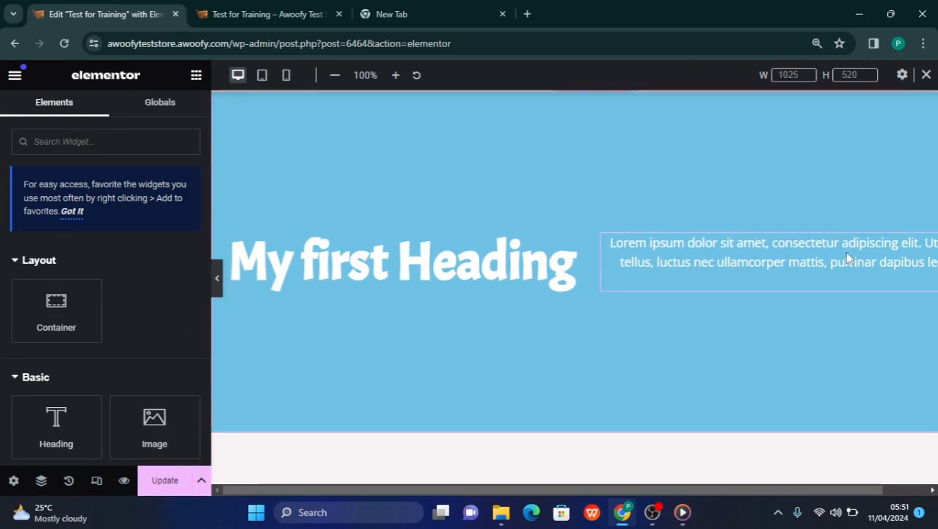
pyautogui.scroll(-10, 614, 264)
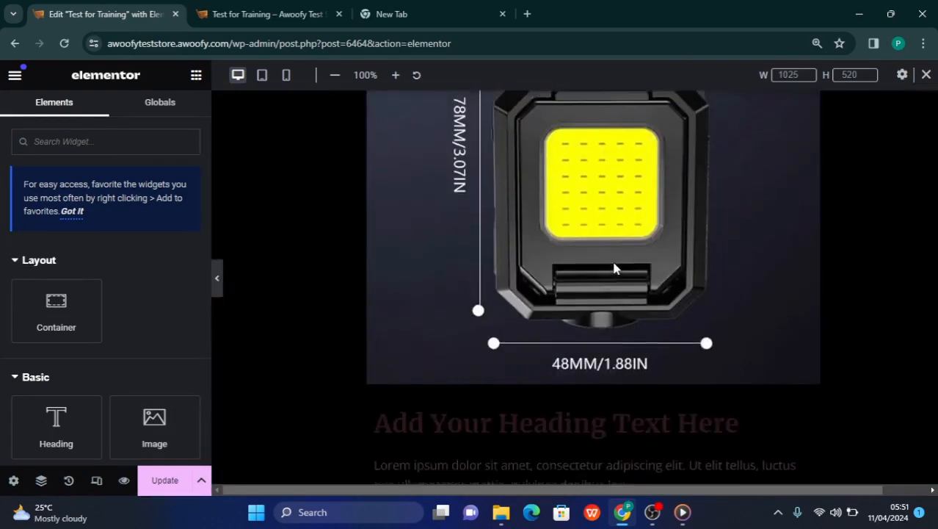
pyautogui.scroll(15, 614, 268)
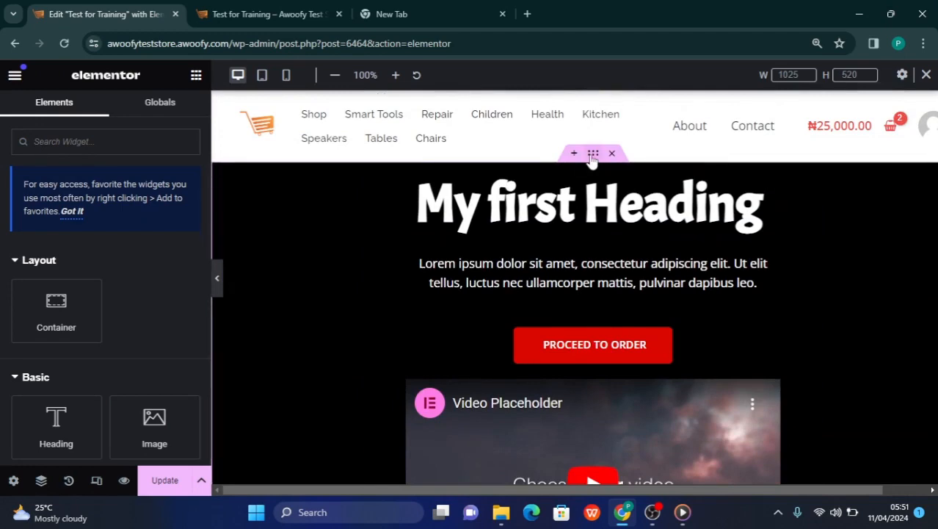
pyautogui.click(592, 154)
pyautogui.scroll(-10, 563, 376)
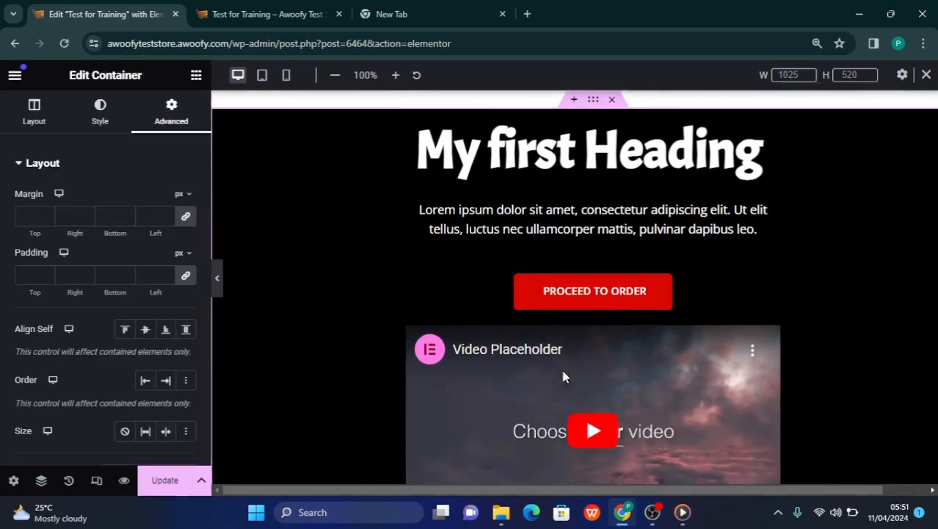
pyautogui.scroll(-4, 563, 376)
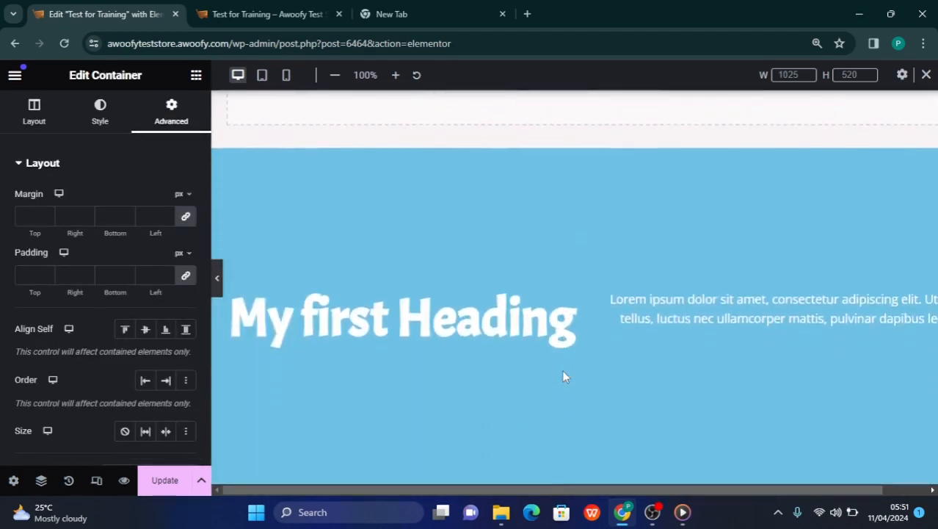
pyautogui.scroll(6, 564, 376)
pyautogui.scroll(-6, 564, 376)
pyautogui.scroll(-4, 563, 376)
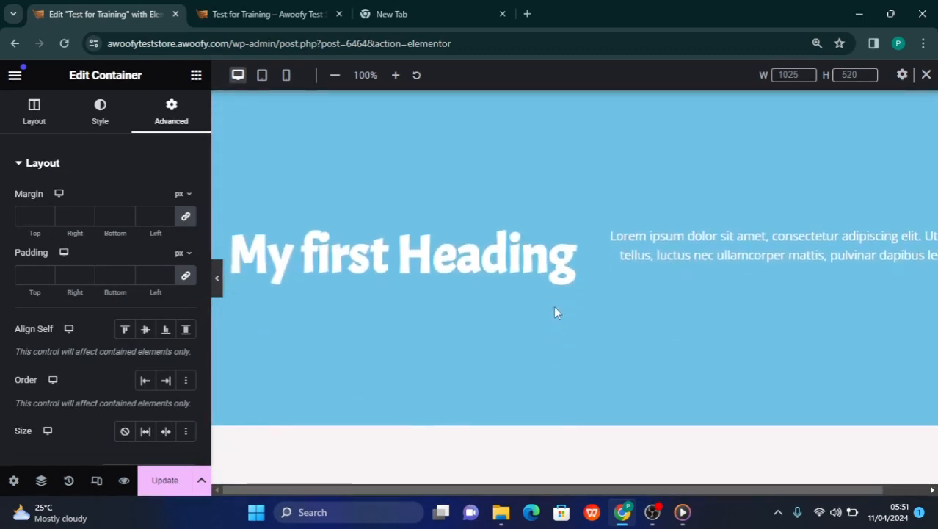
pyautogui.scroll(2, 569, 245)
pyautogui.scroll(3, 588, 180)
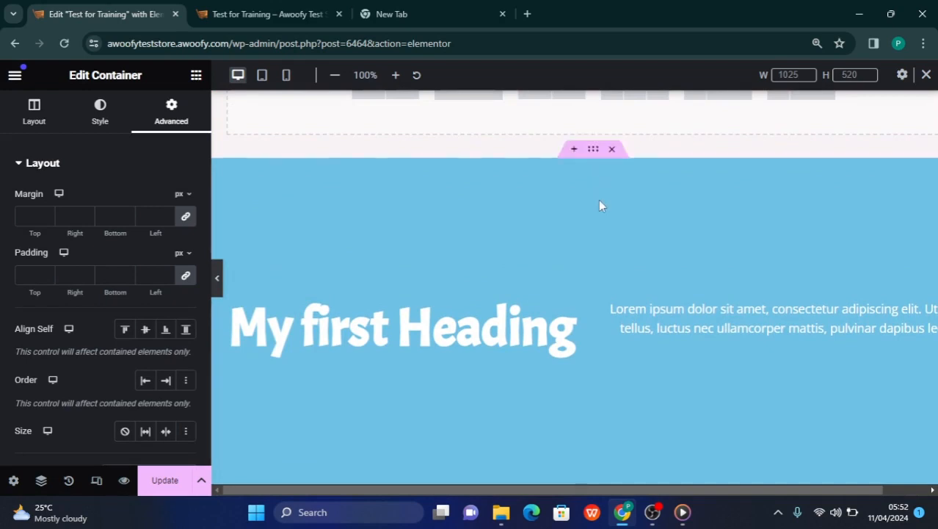
pyautogui.scroll(-1, 599, 200)
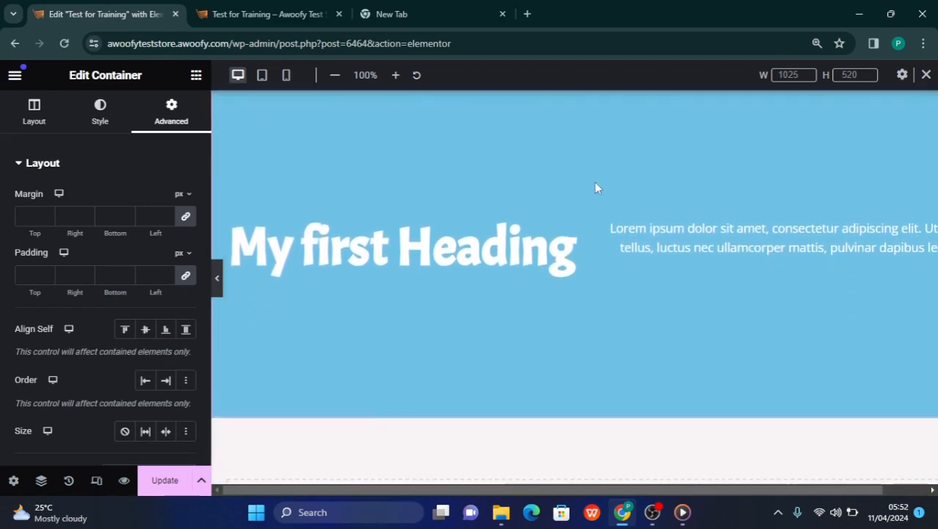
# Delete the "My first Heading" heading and the Lorem ipsum paragraph from the blue container
pyautogui.scroll(1, 597, 189)
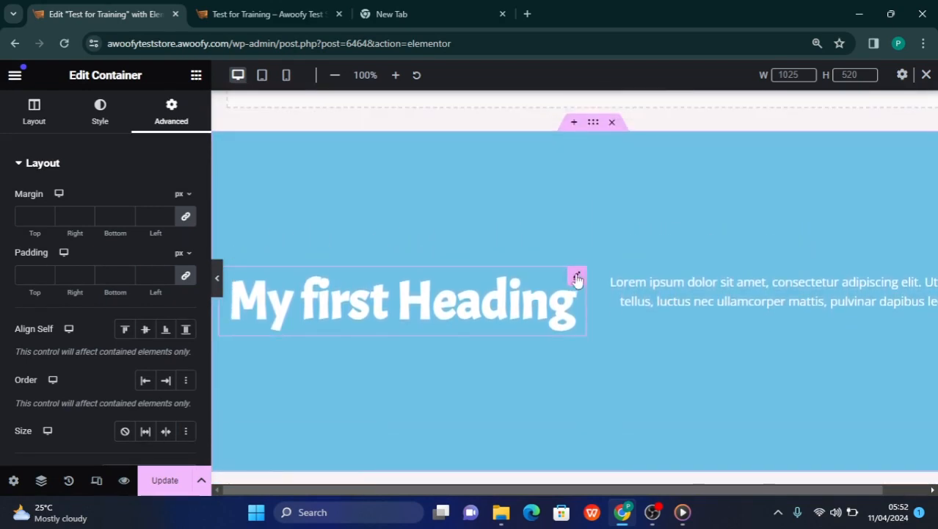
pyautogui.rightClick(576, 282)
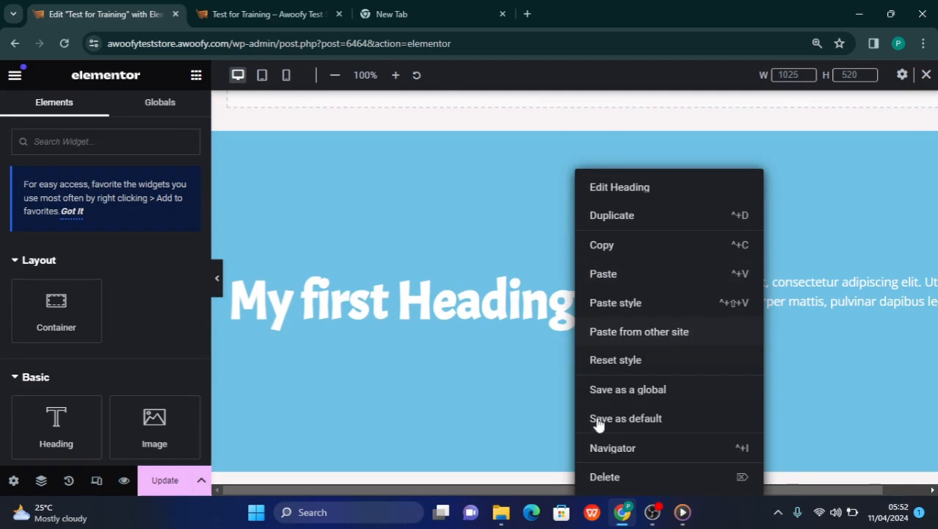
pyautogui.click(603, 471)
pyautogui.rightClick(771, 285)
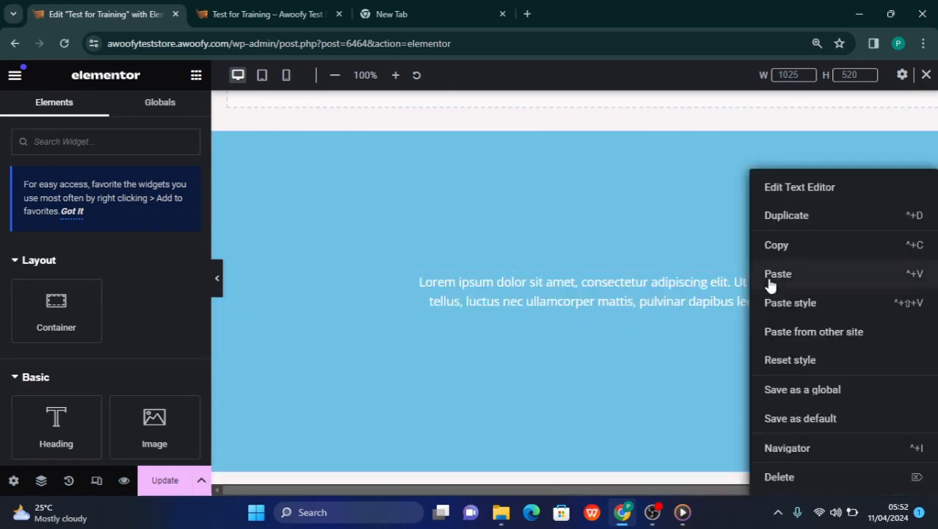
pyautogui.click(777, 479)
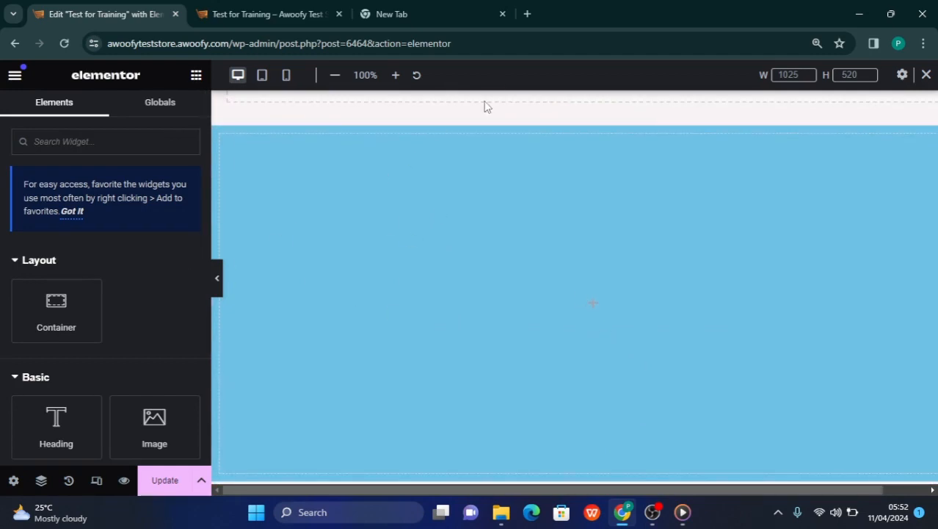
# Clear the blue container's minimum height value
pyautogui.click(592, 119)
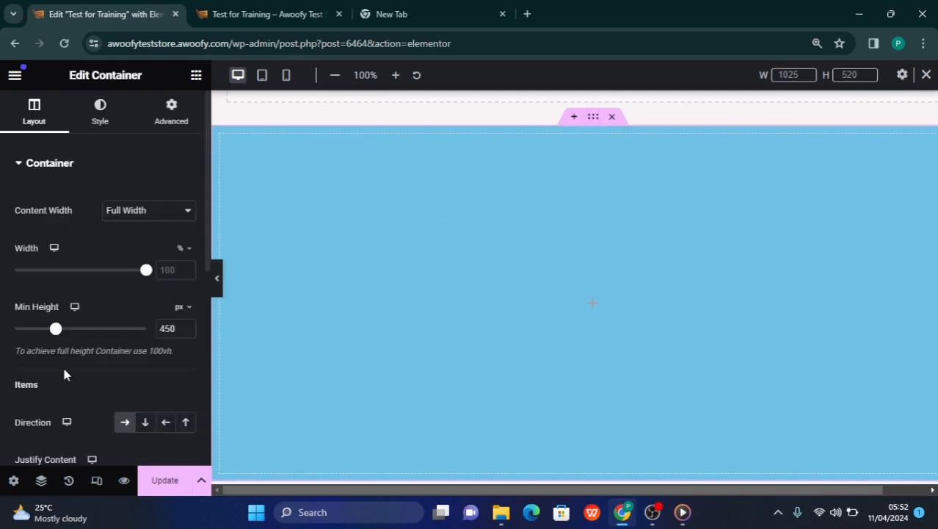
pyautogui.moveTo(57, 330); pyautogui.dragTo(11, 329)
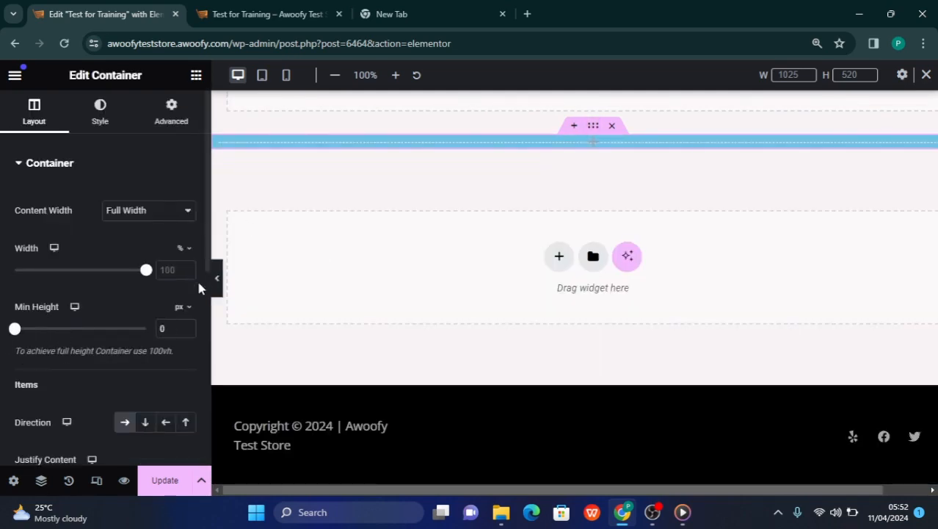
pyautogui.click(170, 329)
pyautogui.press('BackSpace')
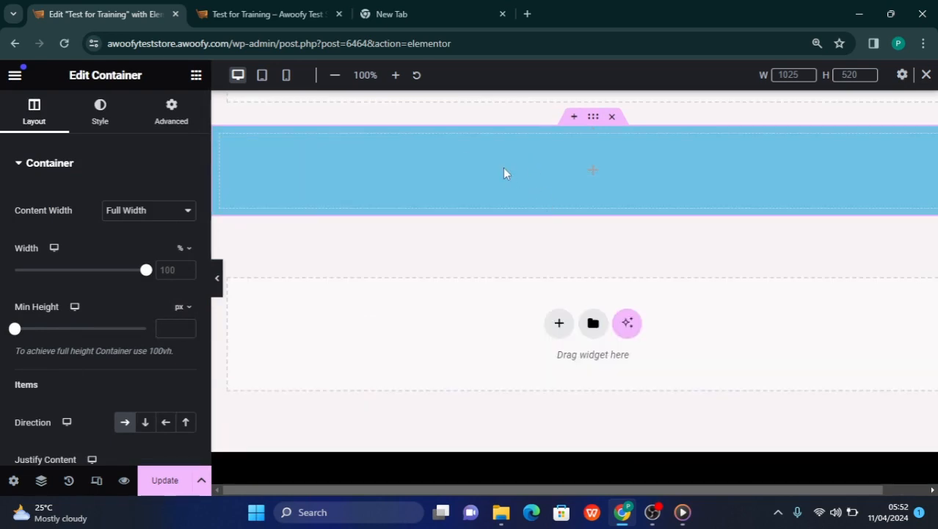
# Close the empty structure selection area between the black container and the blue container
pyautogui.scroll(2, 505, 170)
pyautogui.scroll(10, 524, 241)
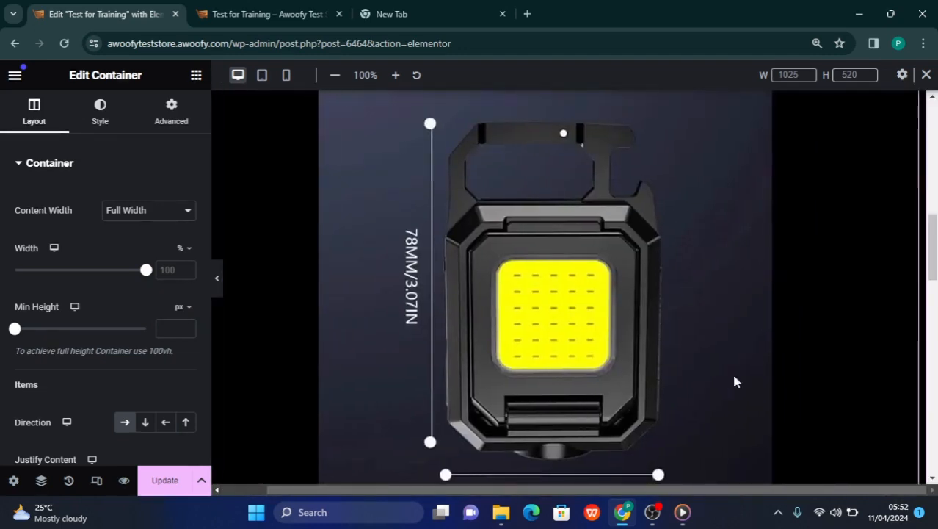
pyautogui.scroll(-10, 733, 382)
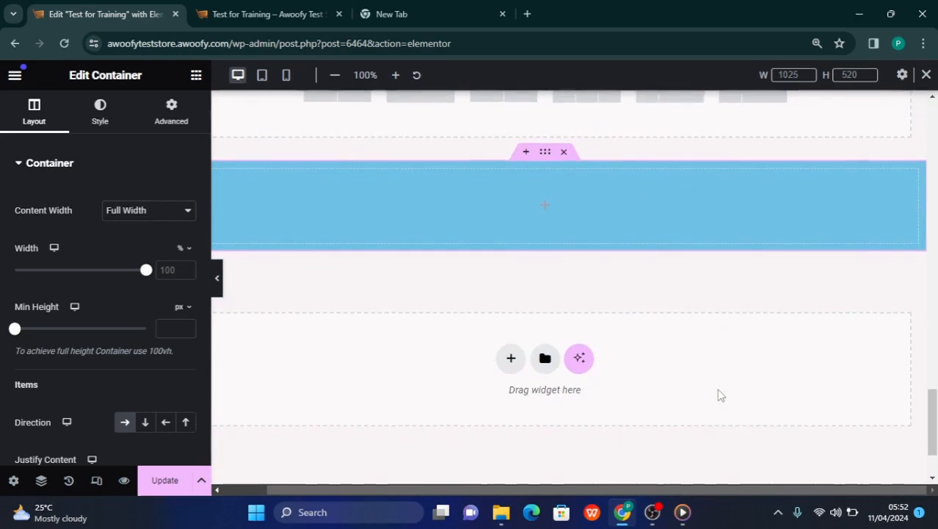
pyautogui.scroll(3, 719, 392)
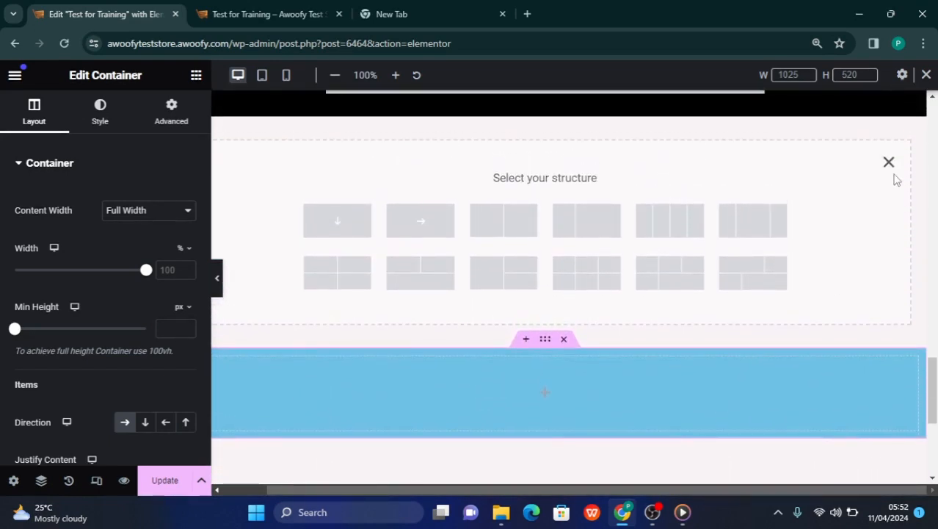
pyautogui.click(890, 163)
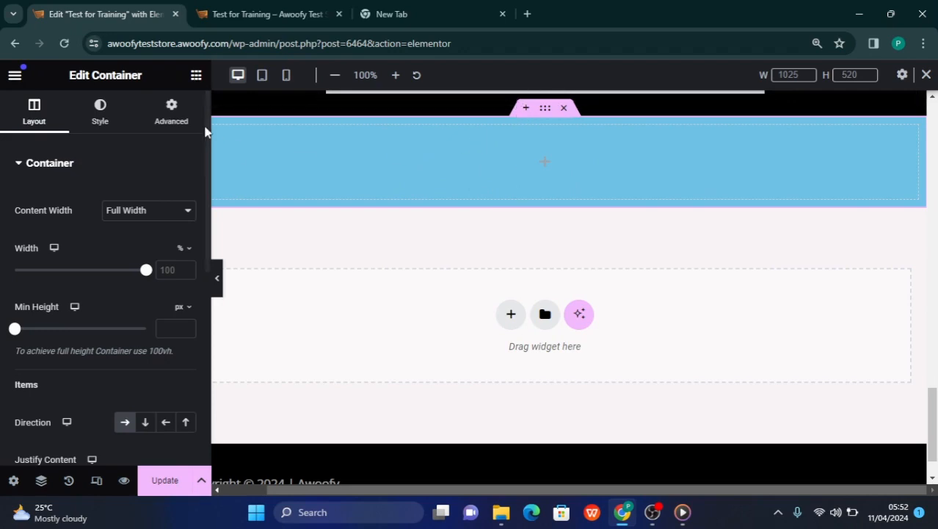
# Add a nested container inside the empty blue container
pyautogui.click(195, 74)
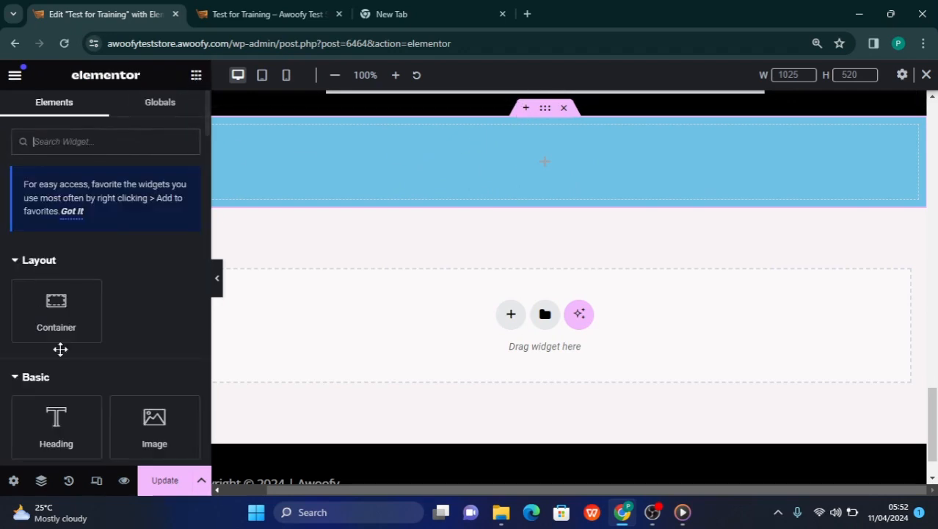
pyautogui.moveTo(59, 308); pyautogui.dragTo(326, 176)
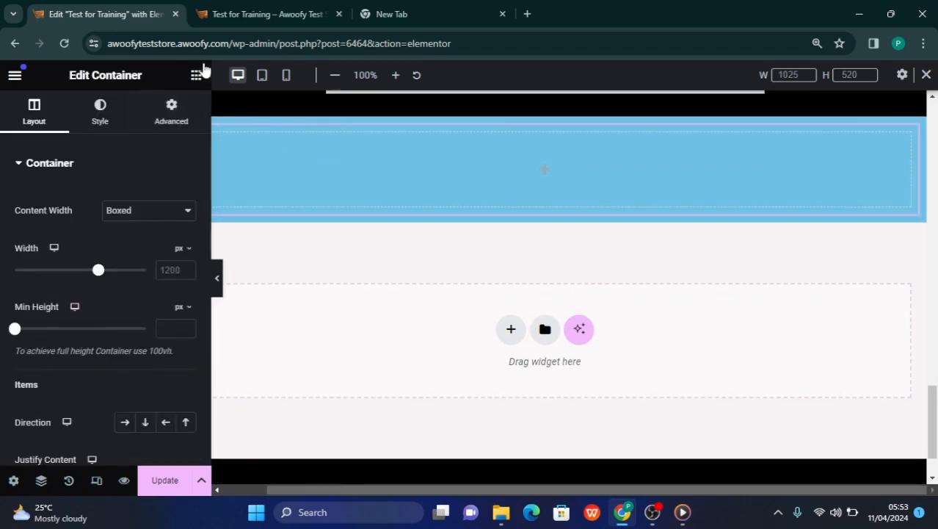
# Try to add another container from the widget library within the blue container, and undo the insertion
pyautogui.click(196, 76)
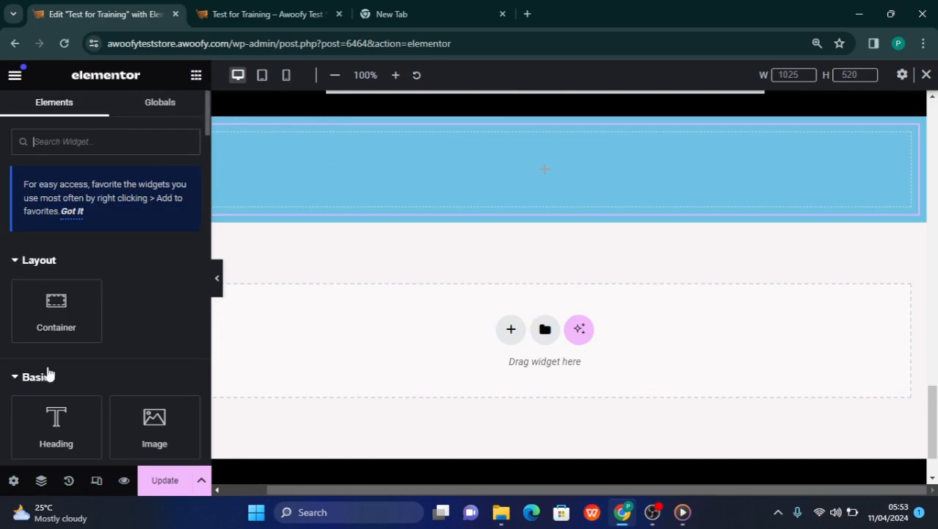
pyautogui.moveTo(55, 305); pyautogui.dragTo(443, 177)
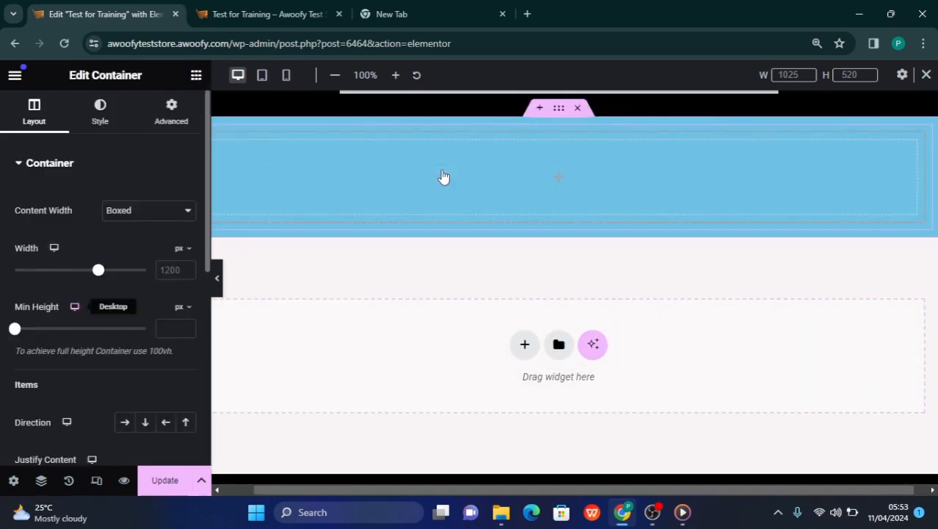
pyautogui.hotkey('ctrl', 'z')
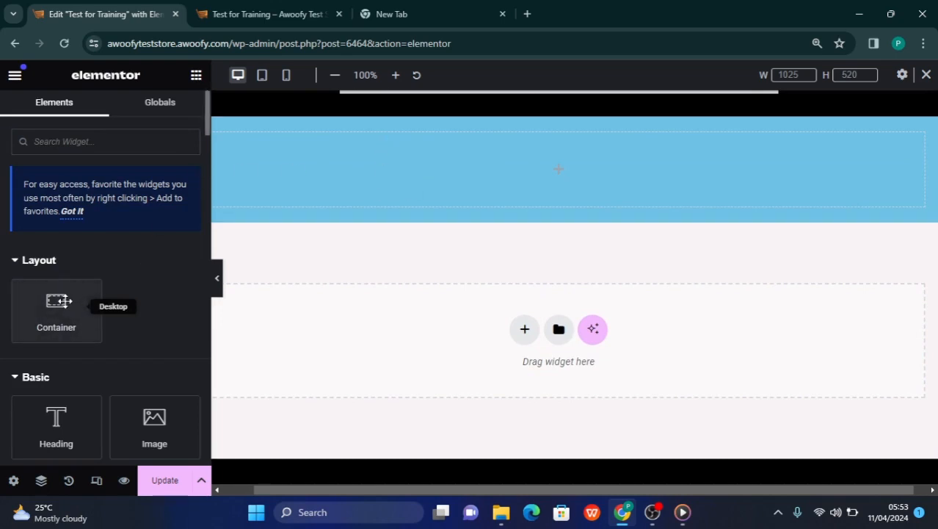
pyautogui.moveTo(58, 301); pyautogui.dragTo(28, 286)
# Duplicate the nested container inside the blue container to form two columns
pyautogui.rightClick(542, 146)
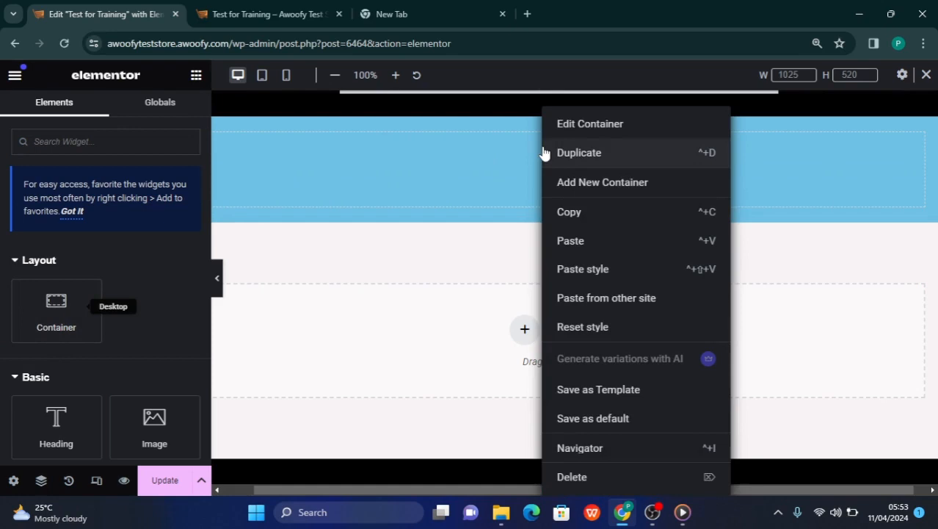
pyautogui.click(595, 161)
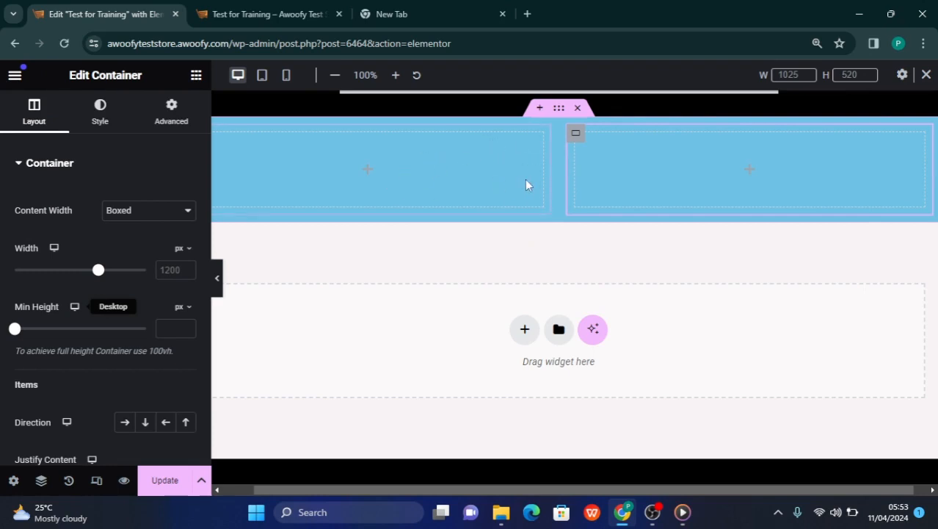
# Change the outer blue container's background color to dark blue #00364D
pyautogui.click(559, 110)
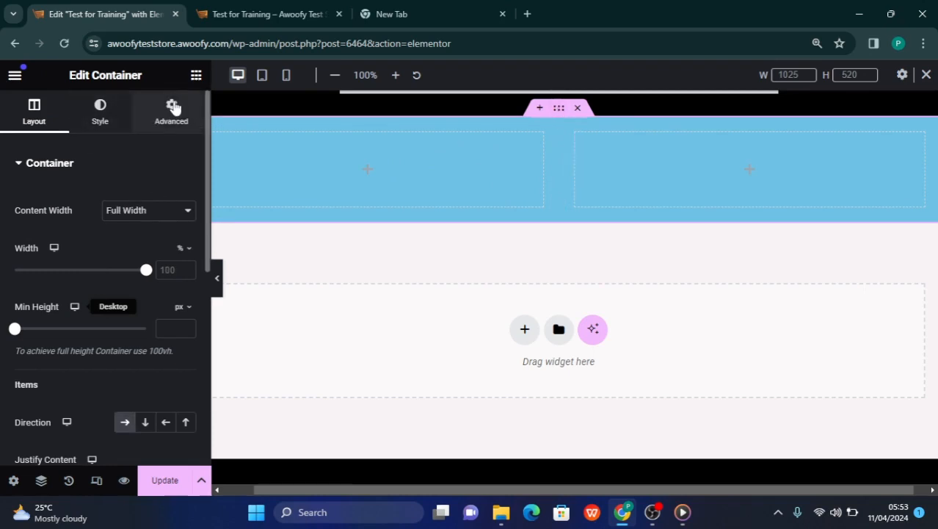
pyautogui.click(94, 130)
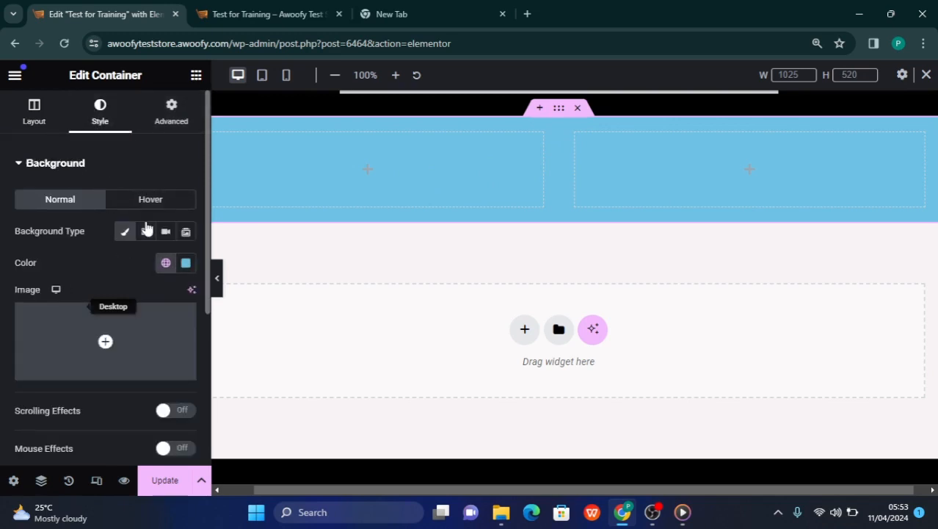
pyautogui.click(185, 263)
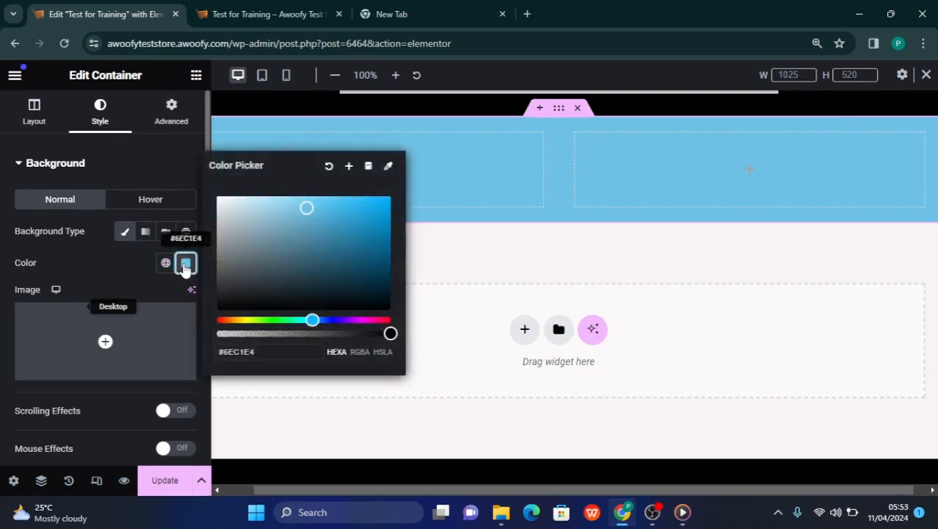
pyautogui.moveTo(301, 213); pyautogui.dragTo(406, 281)
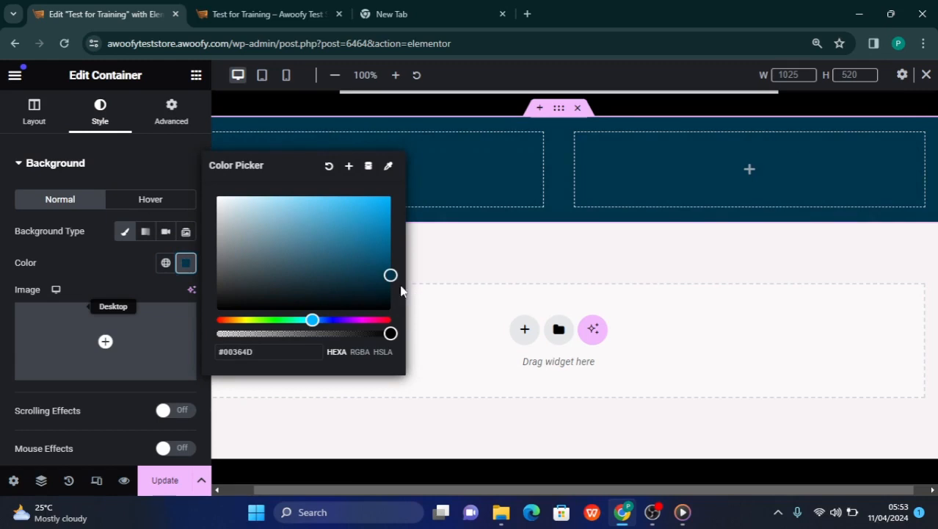
# Darken the two-column container's background to a deeper navy blue and duplicate the whole container
pyautogui.moveTo(401, 290); pyautogui.dragTo(405, 294)
pyautogui.click(455, 290)
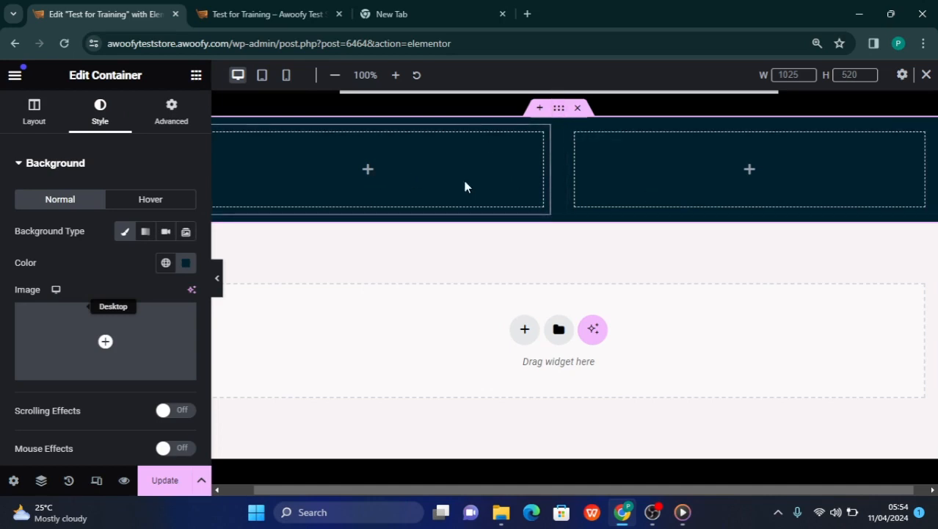
pyautogui.rightClick(559, 114)
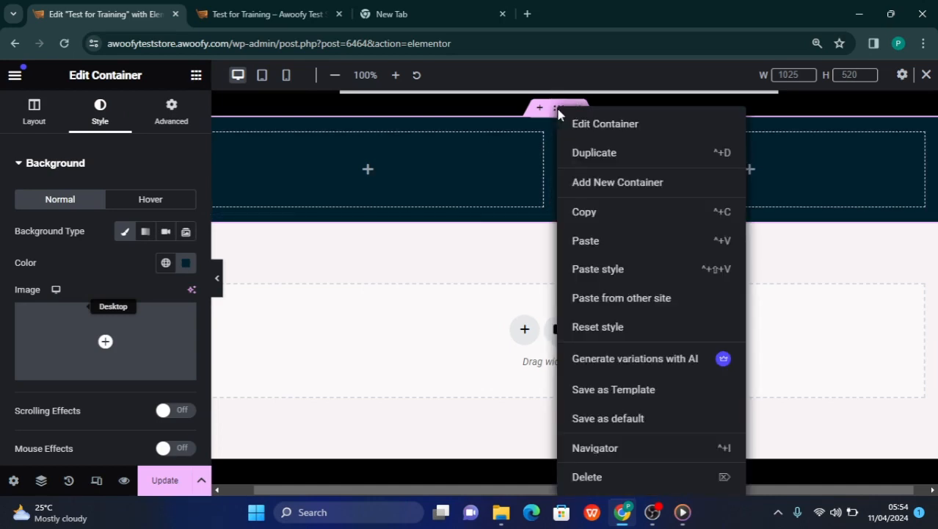
pyautogui.click(599, 157)
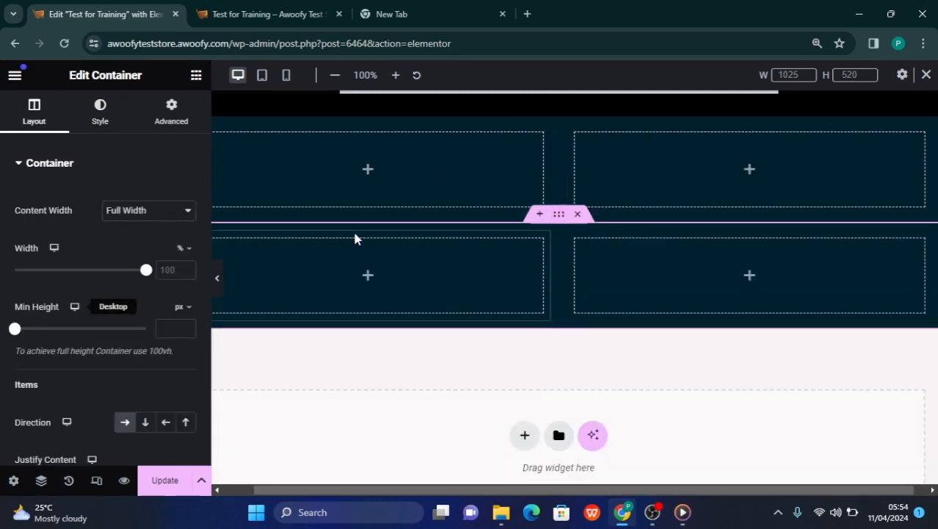
# Set the duplicated container's direction to Column - vertical to stack its two nested containers
pyautogui.click(143, 423)
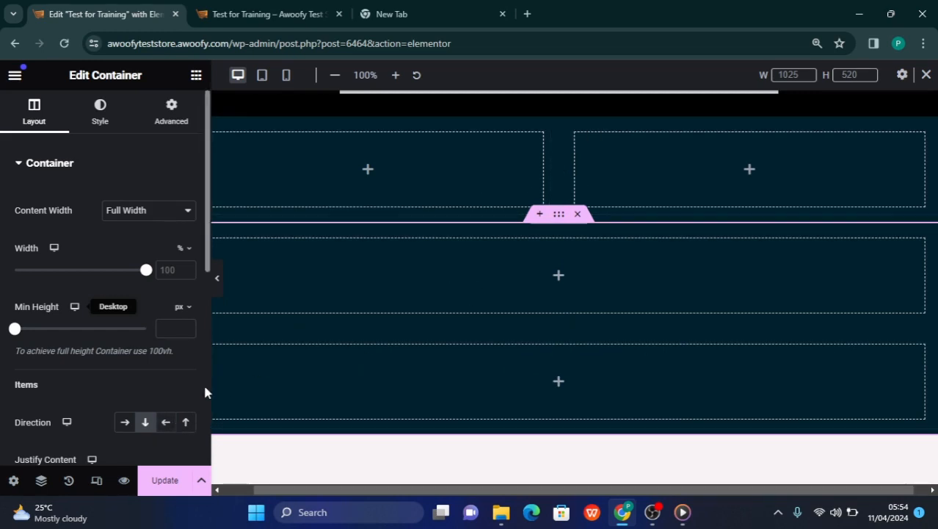
pyautogui.click(185, 423)
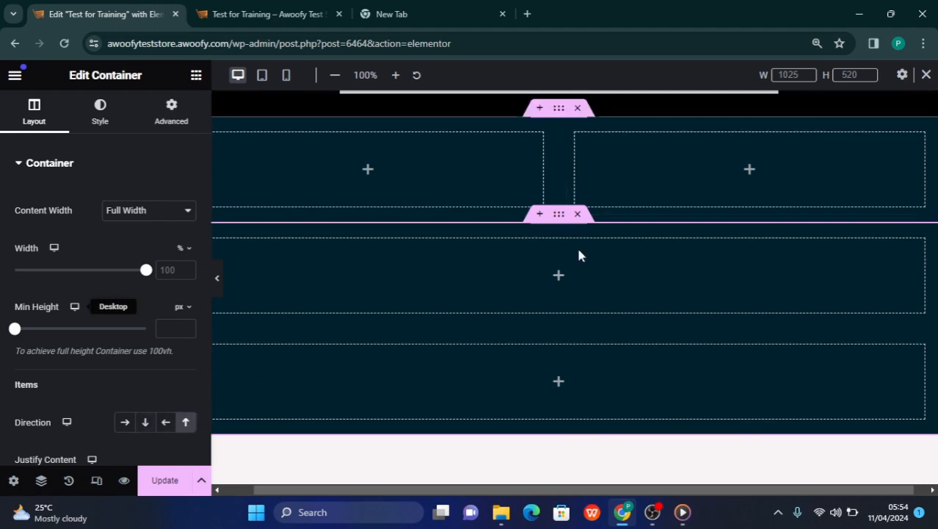
pyautogui.click(146, 423)
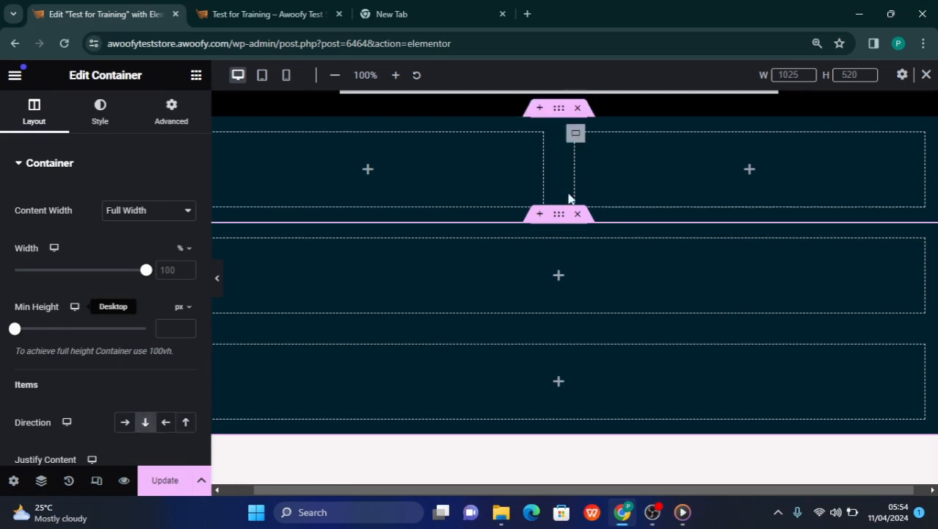
# Set the layout direction of the upper dark blue container to Row - reversed
pyautogui.click(560, 121)
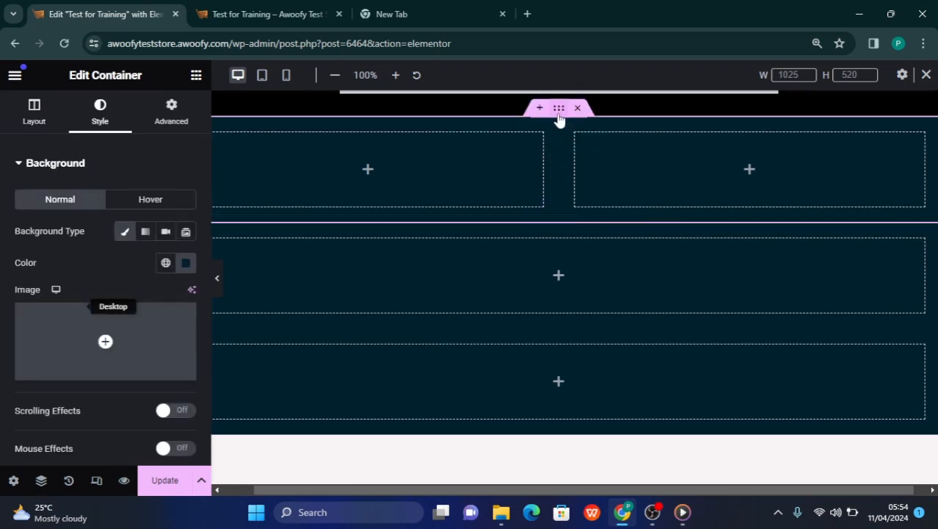
pyautogui.click(34, 122)
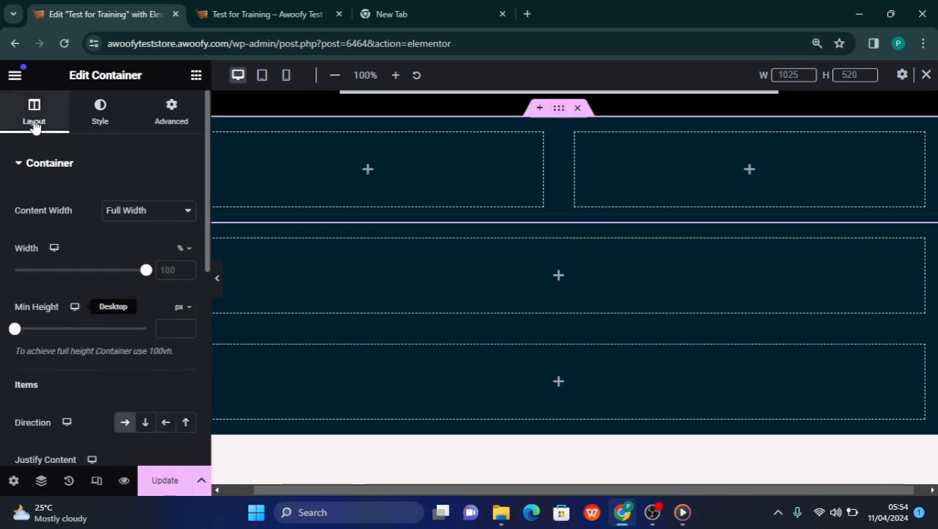
pyautogui.click(167, 423)
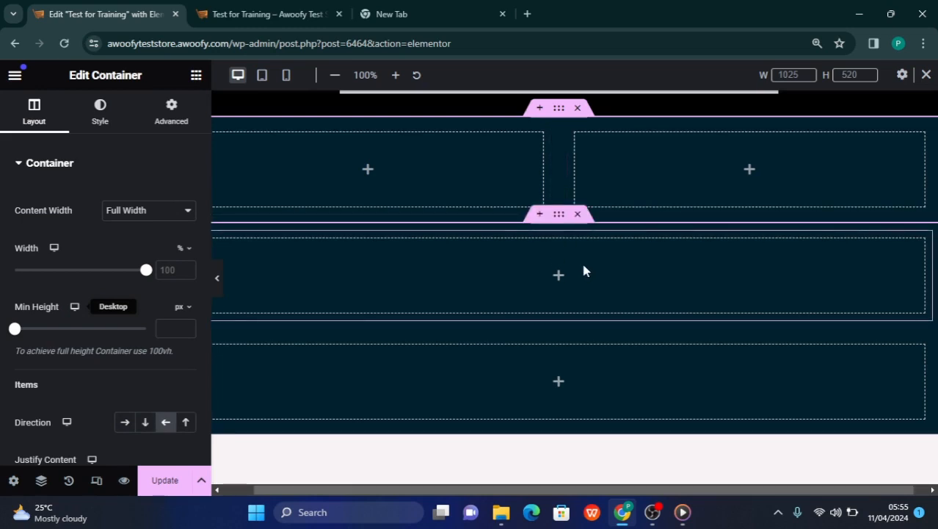
# Update the page to save the container changes
pyautogui.scroll(1, 500, 294)
pyautogui.scroll(3, 501, 294)
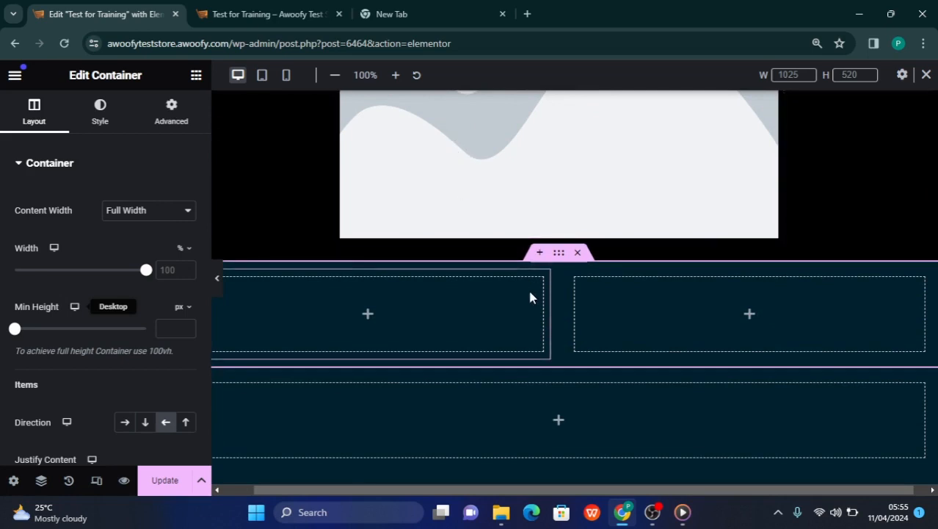
pyautogui.scroll(-1, 566, 309)
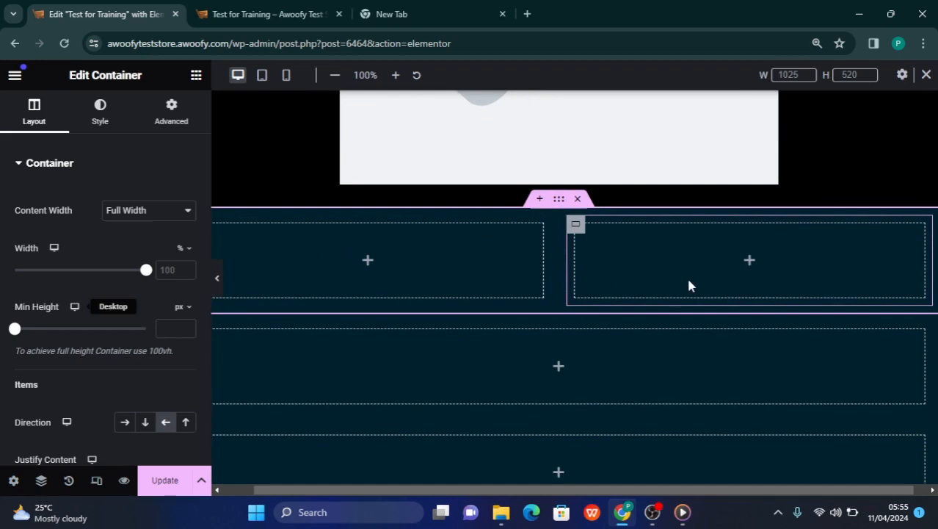
pyautogui.scroll(-1, 688, 343)
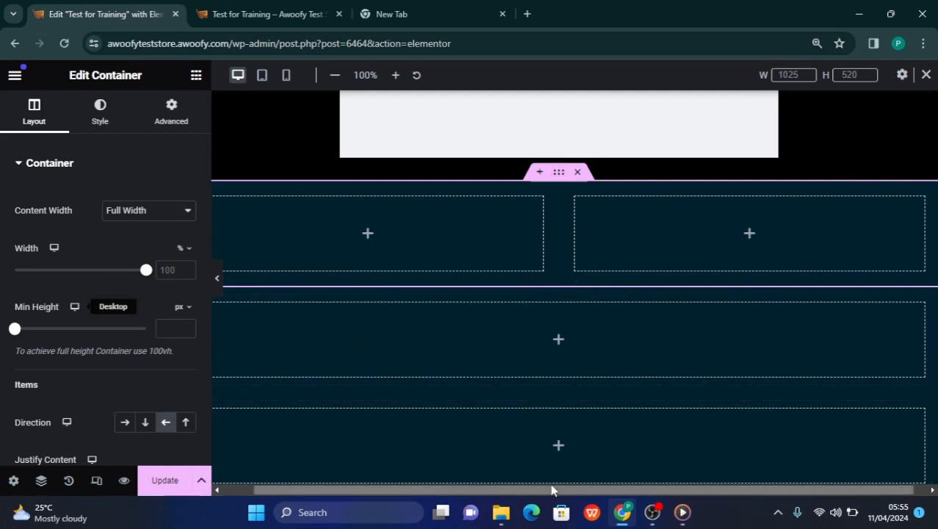
pyautogui.scroll(5, 489, 258)
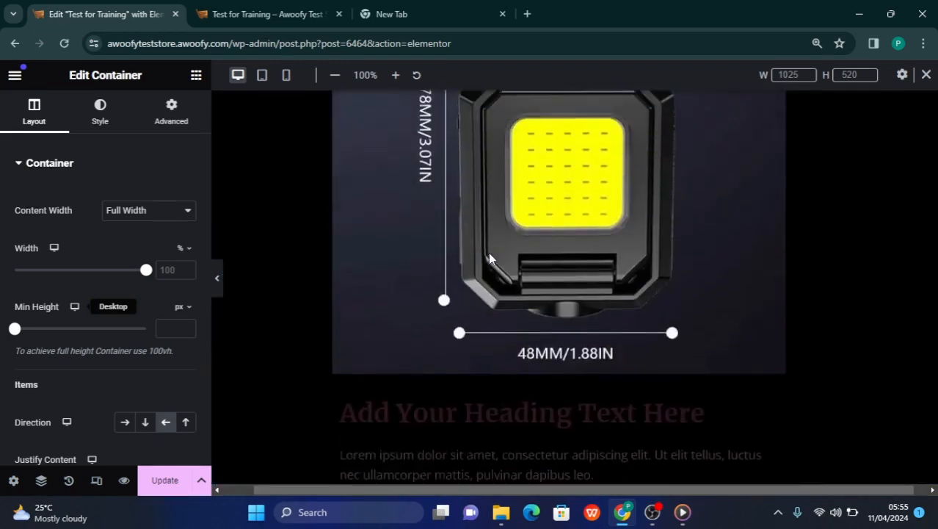
pyautogui.scroll(5, 489, 255)
pyautogui.scroll(-5, 489, 258)
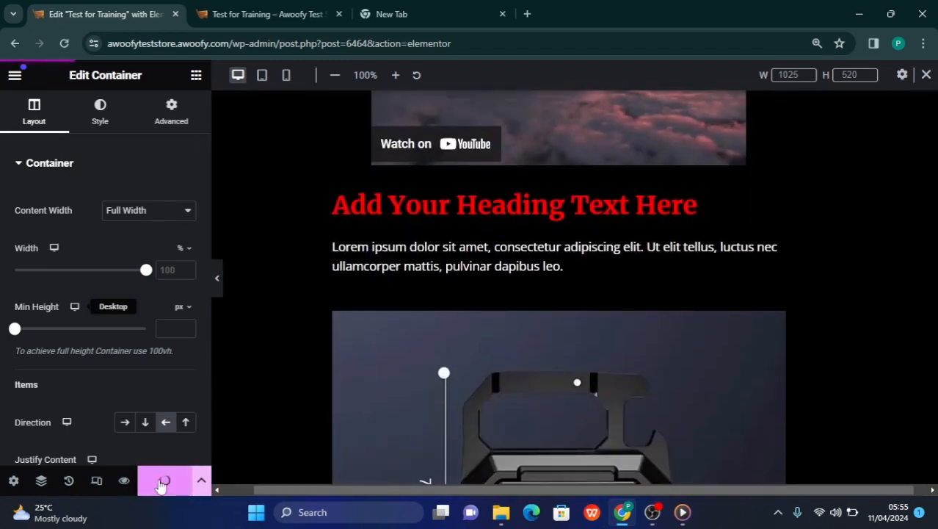
# Review the saved page from the header to the footer, including the two dark blue sections with nested containers
pyautogui.scroll(-6, 522, 294)
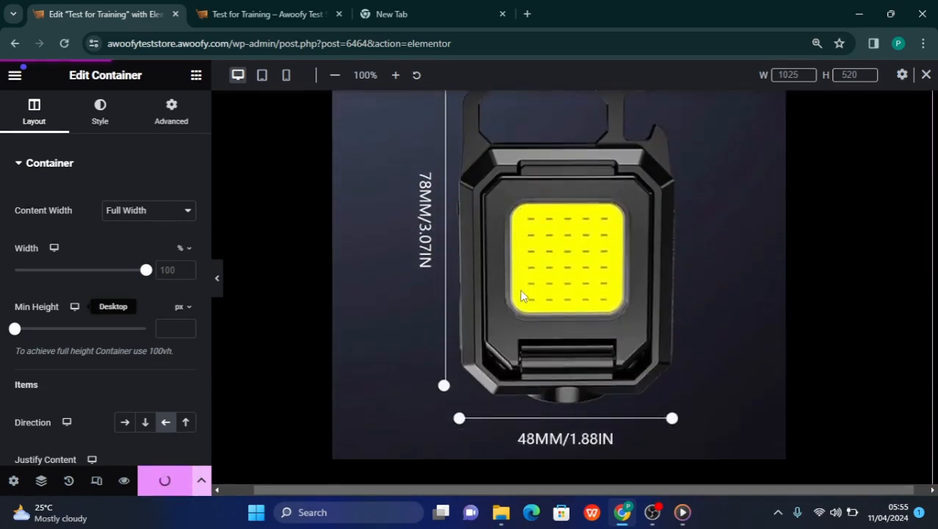
pyautogui.scroll(-4, 522, 279)
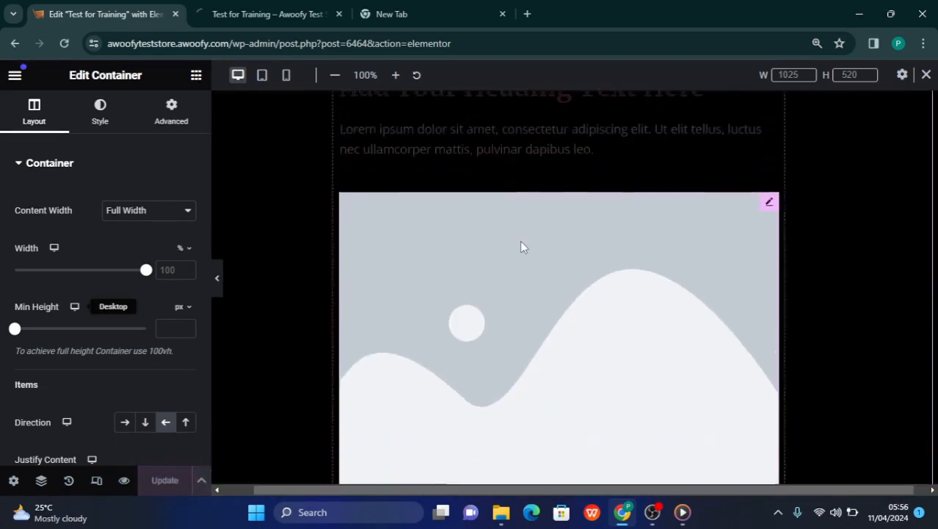
pyautogui.scroll(2, 520, 240)
pyautogui.scroll(-7, 520, 246)
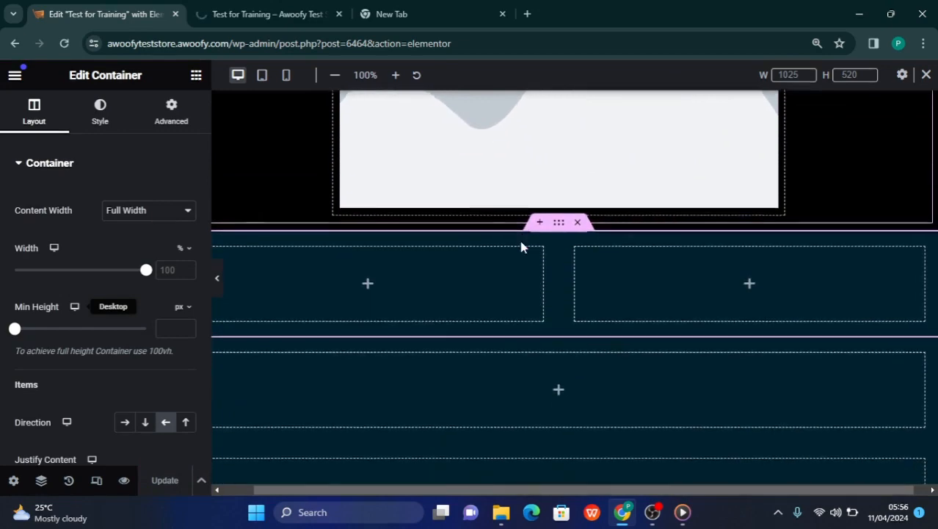
pyautogui.scroll(-3, 521, 247)
pyautogui.scroll(4, 520, 247)
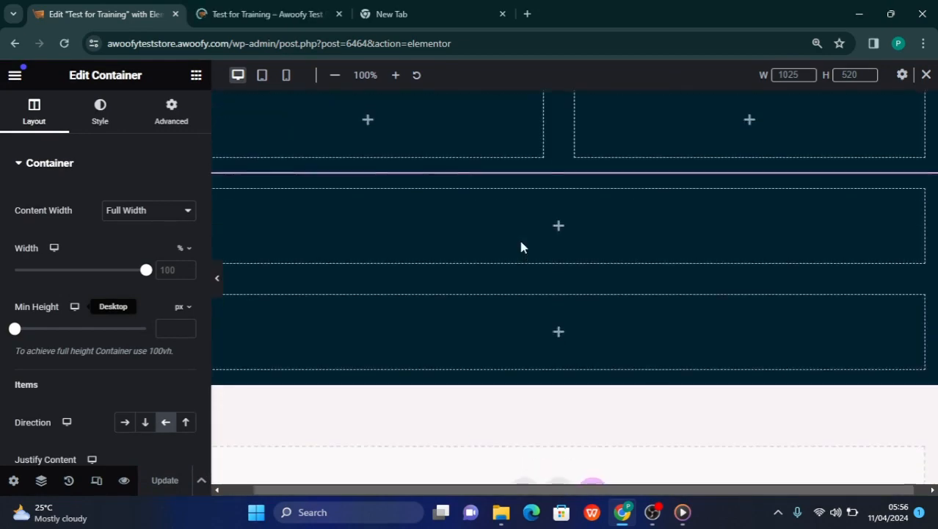
pyautogui.scroll(-1, 521, 247)
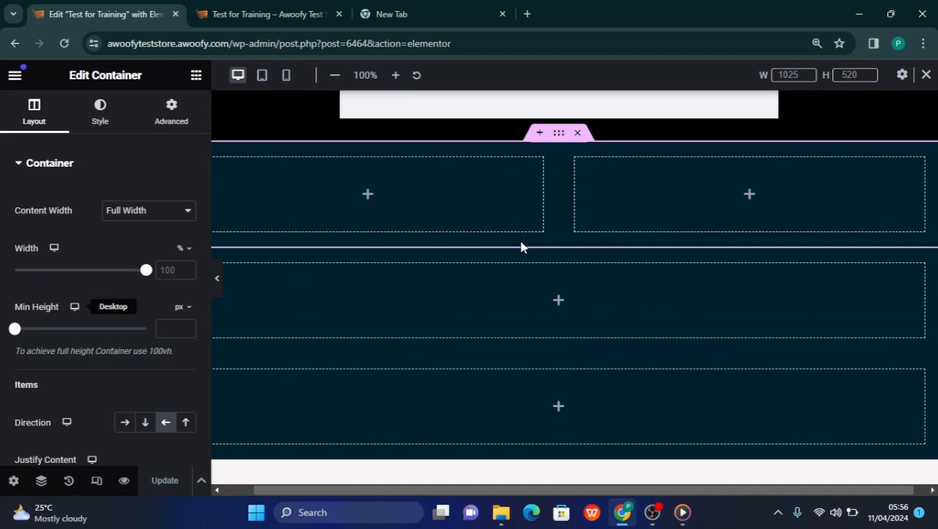
pyautogui.scroll(-1, 521, 247)
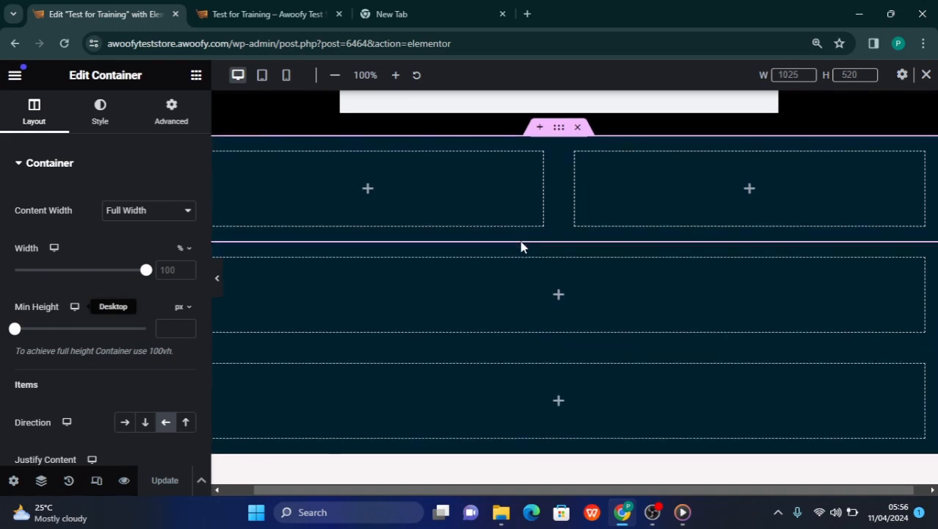
pyautogui.scroll(10, 521, 247)
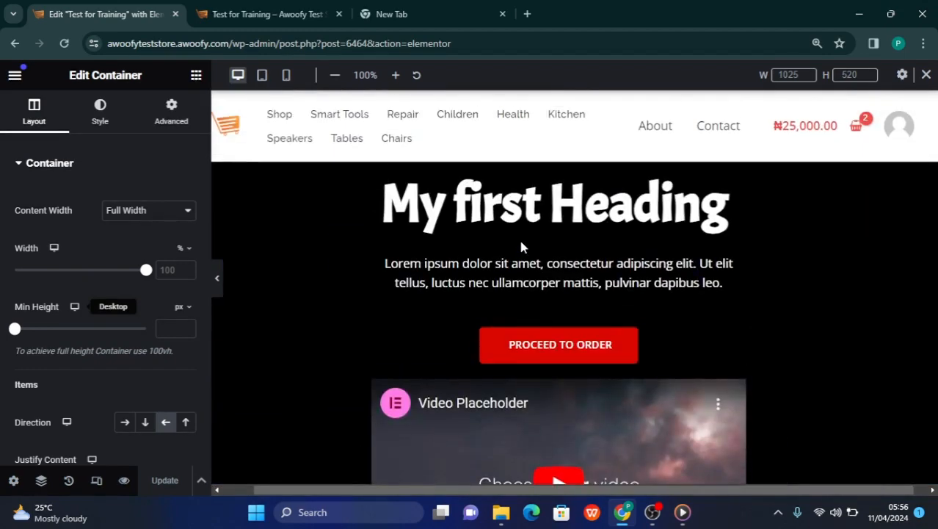
pyautogui.scroll(-10, 521, 246)
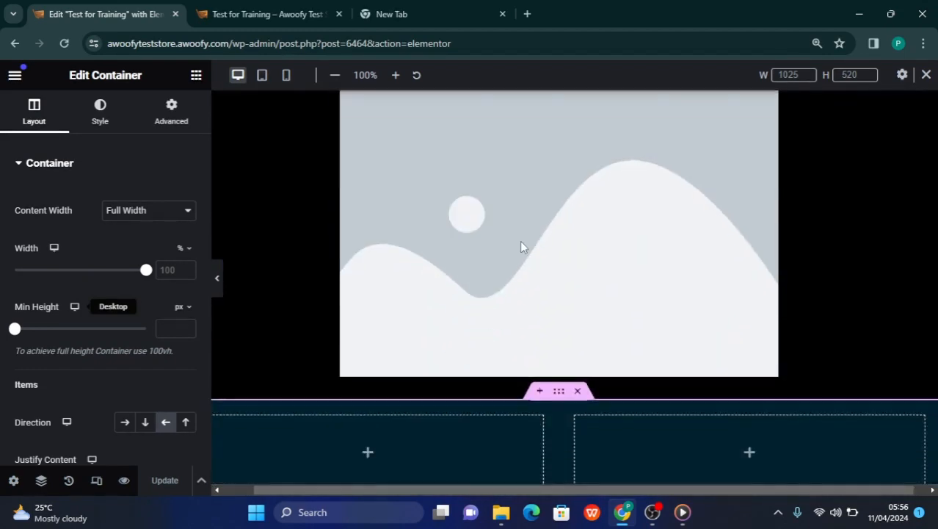
pyautogui.scroll(-8, 522, 248)
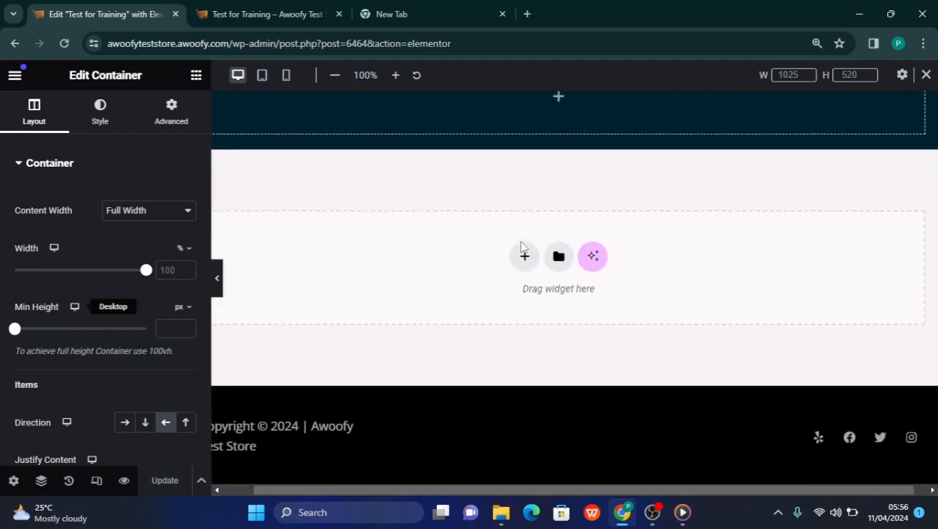
pyautogui.scroll(5, 521, 242)
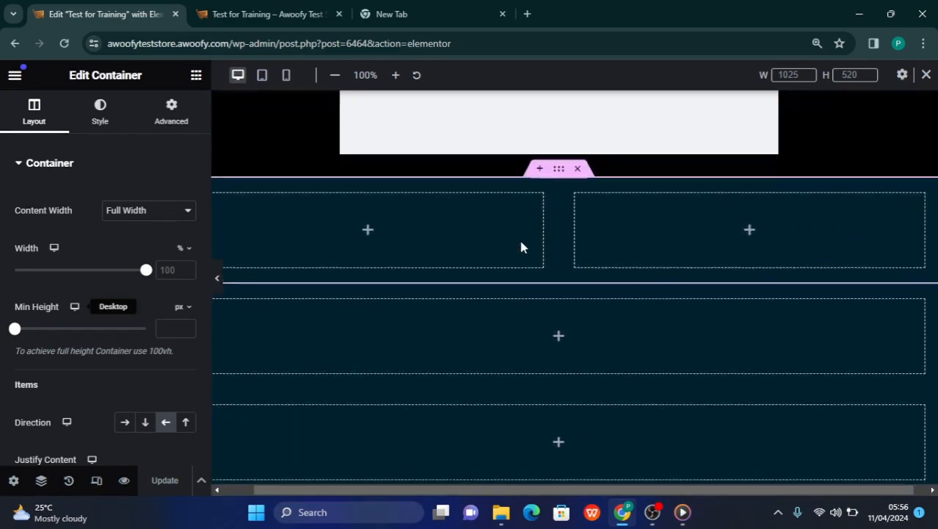
pyautogui.scroll(-2, 521, 247)
pyautogui.scroll(4, 520, 247)
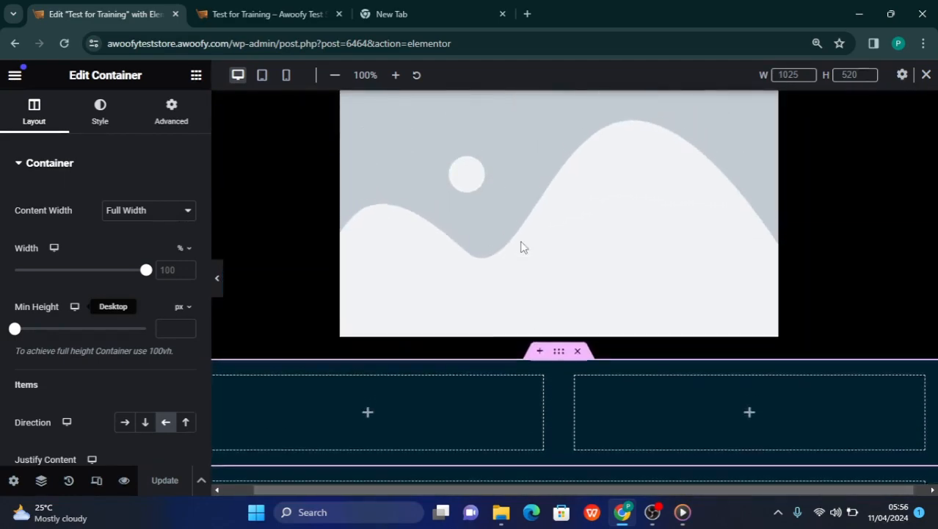
pyautogui.scroll(2, 521, 243)
pyautogui.scroll(-1, 521, 242)
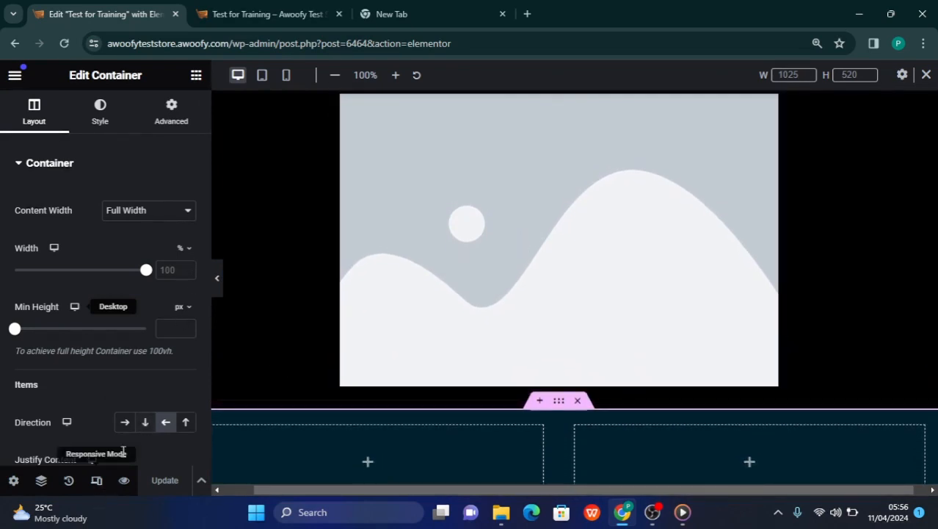
pyautogui.click(196, 77)
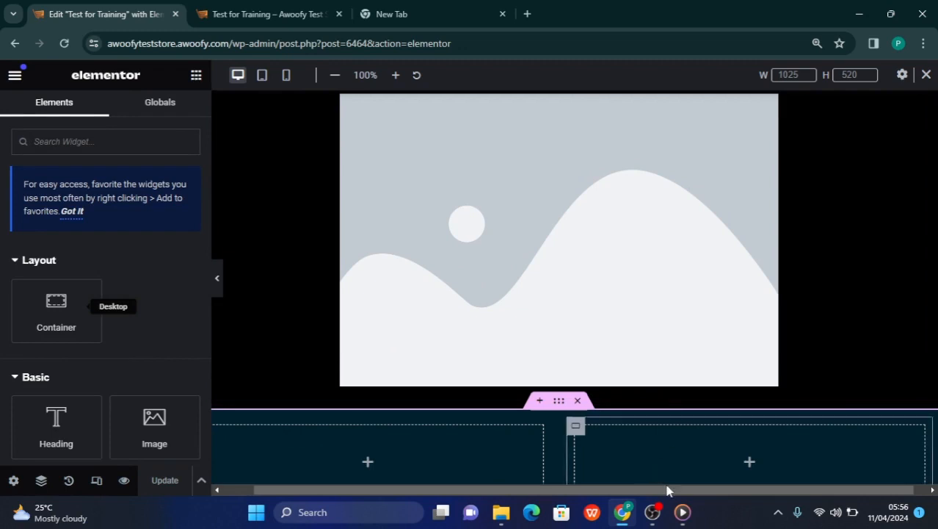
pyautogui.moveTo(668, 518)
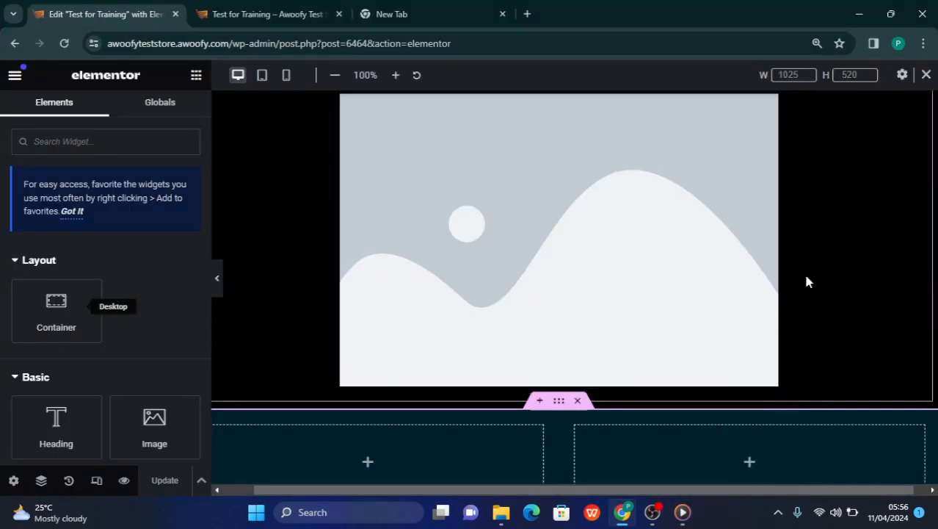
pyautogui.click(652, 514)
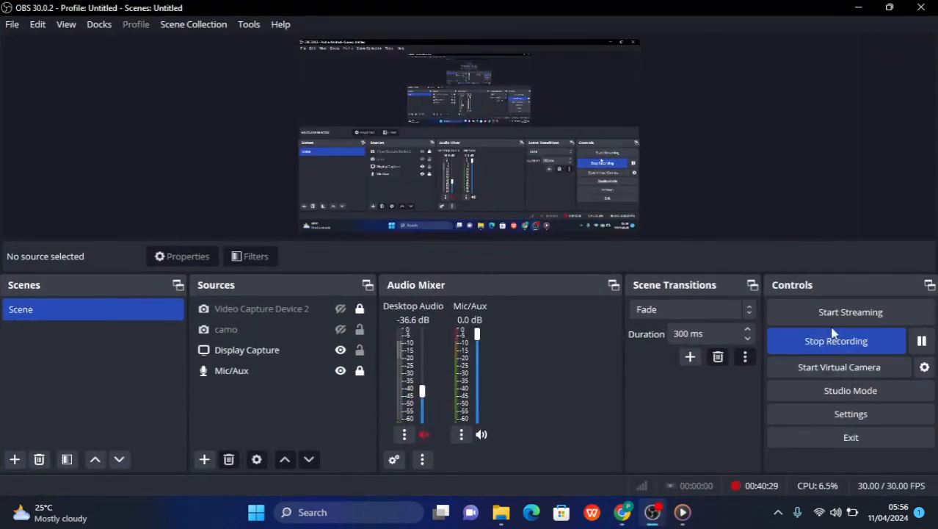